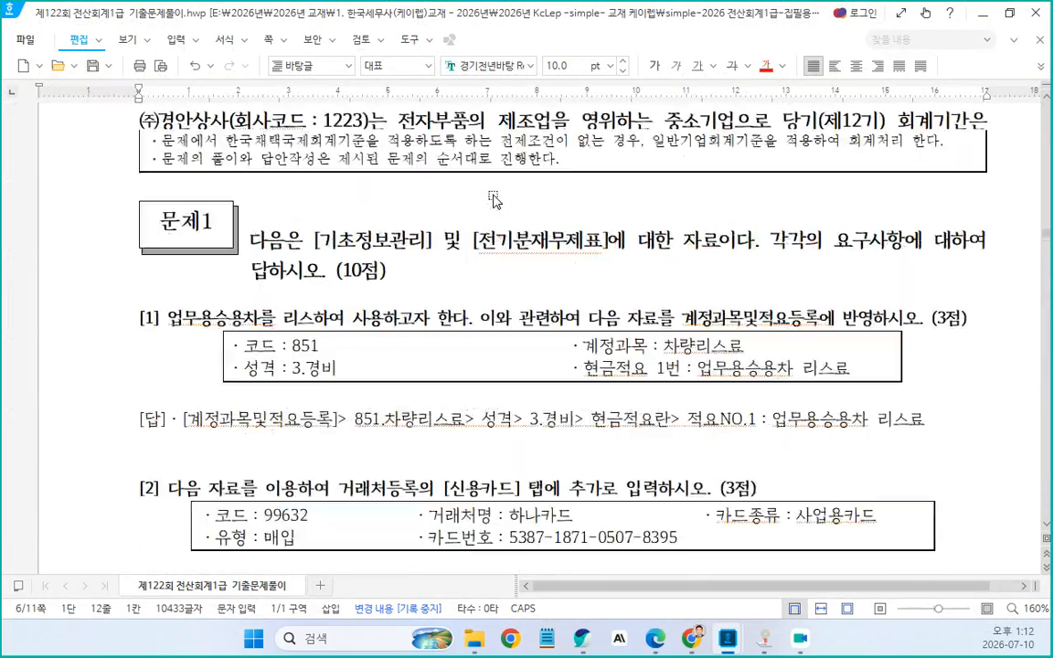
Read problems 1 and 2 of the 122회 전산회계1급 exam document with their answers
scroll(434, 335, down, 1)
scroll(433, 335, up, 1)
click(543, 326)
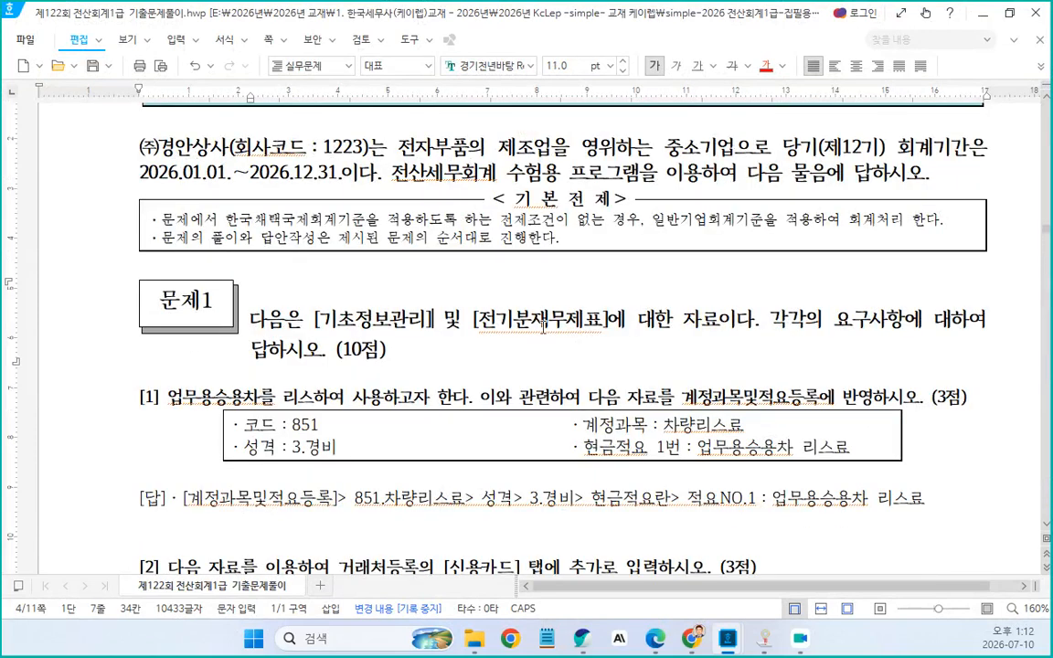
scroll(543, 326, down, 1)
scroll(544, 327, down, 2)
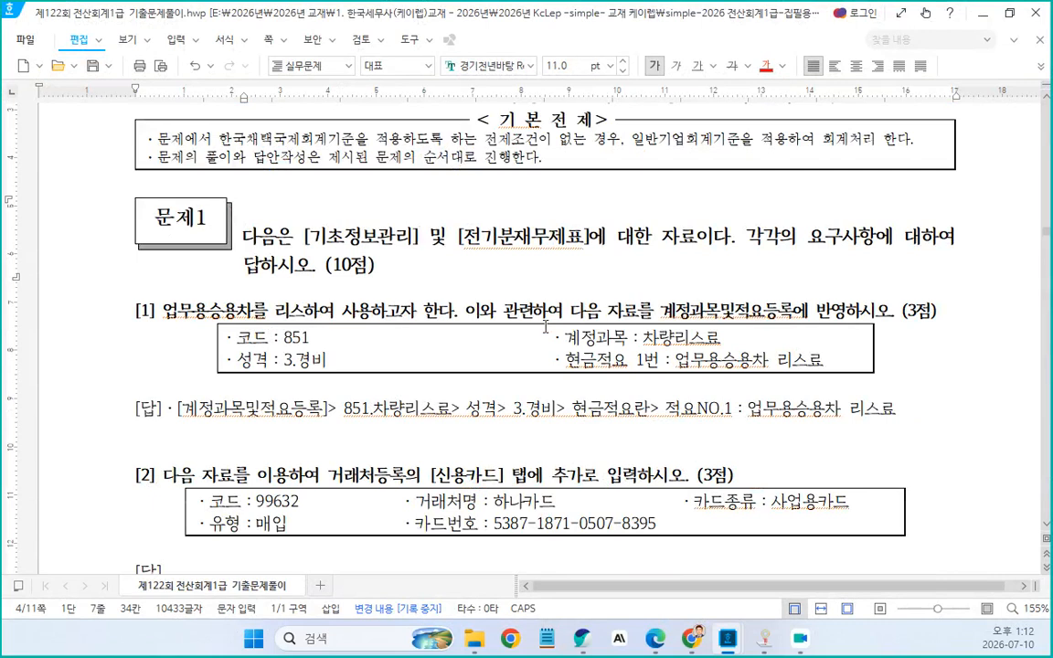
scroll(463, 288, down, 1)
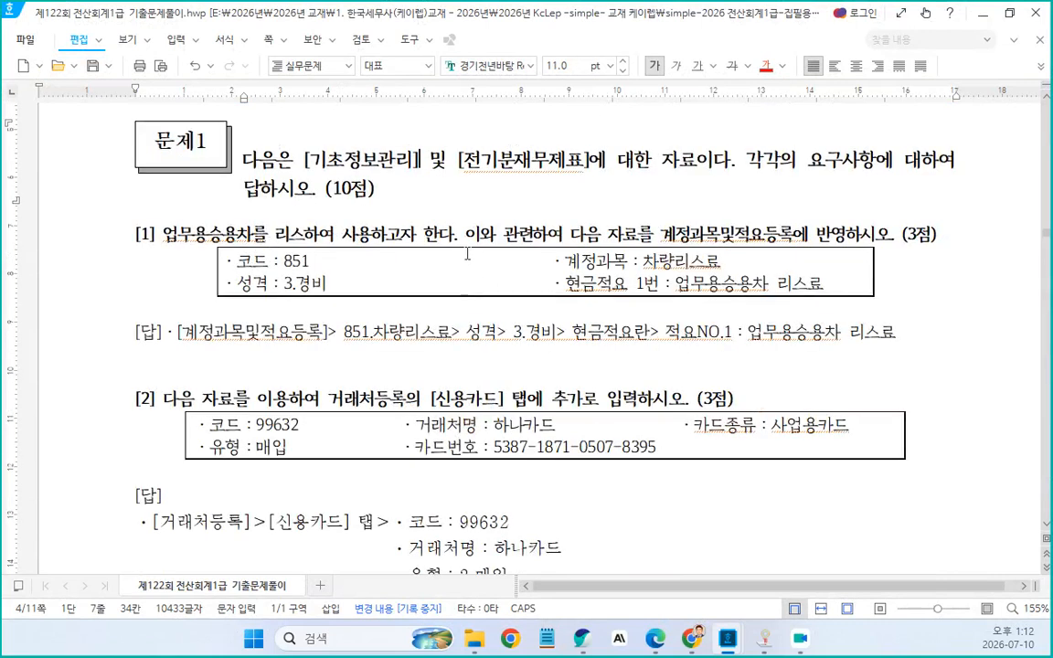
click(208, 236)
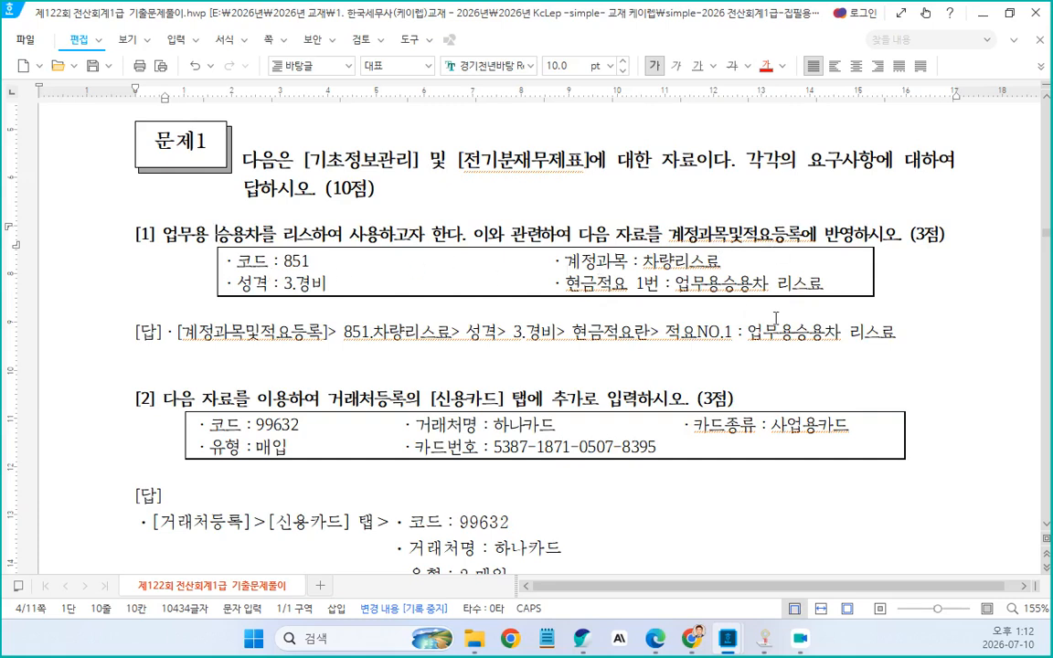
scroll(777, 315, down, 1)
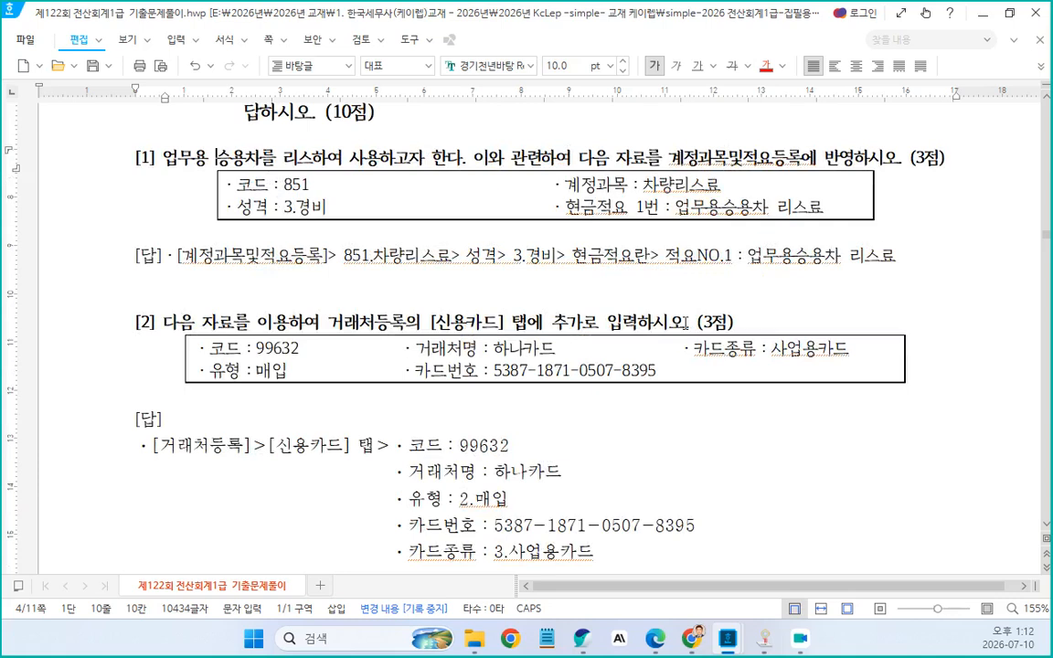
click(172, 304)
scroll(370, 349, down, 1)
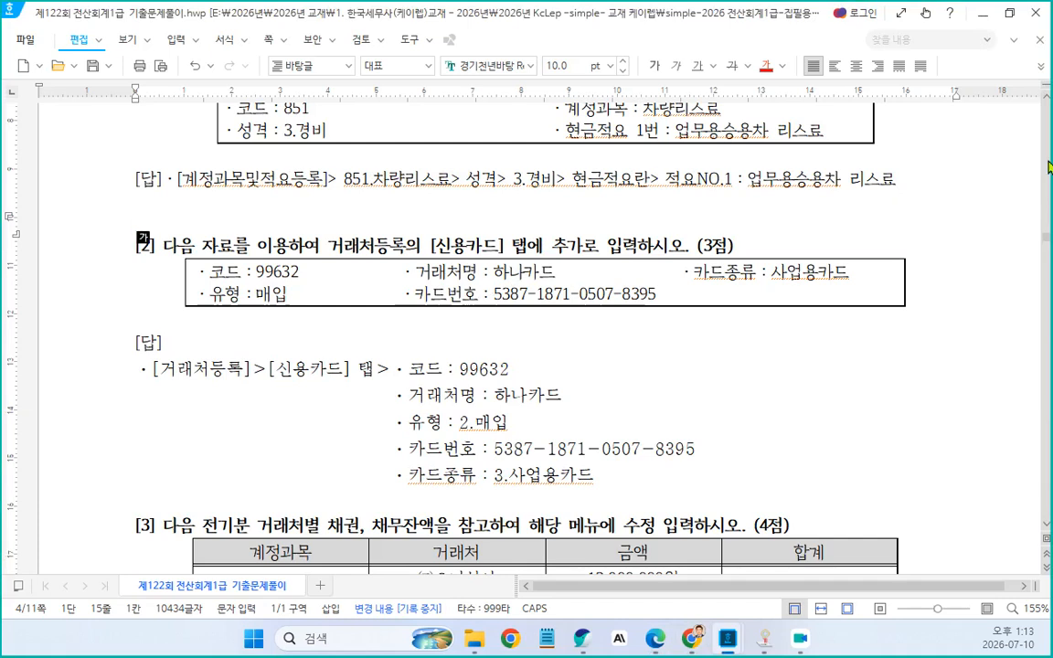
Minimize the open windows and launch the KcLep 전산회계1급 program into company 1222 (주)우리전자
click(986, 15)
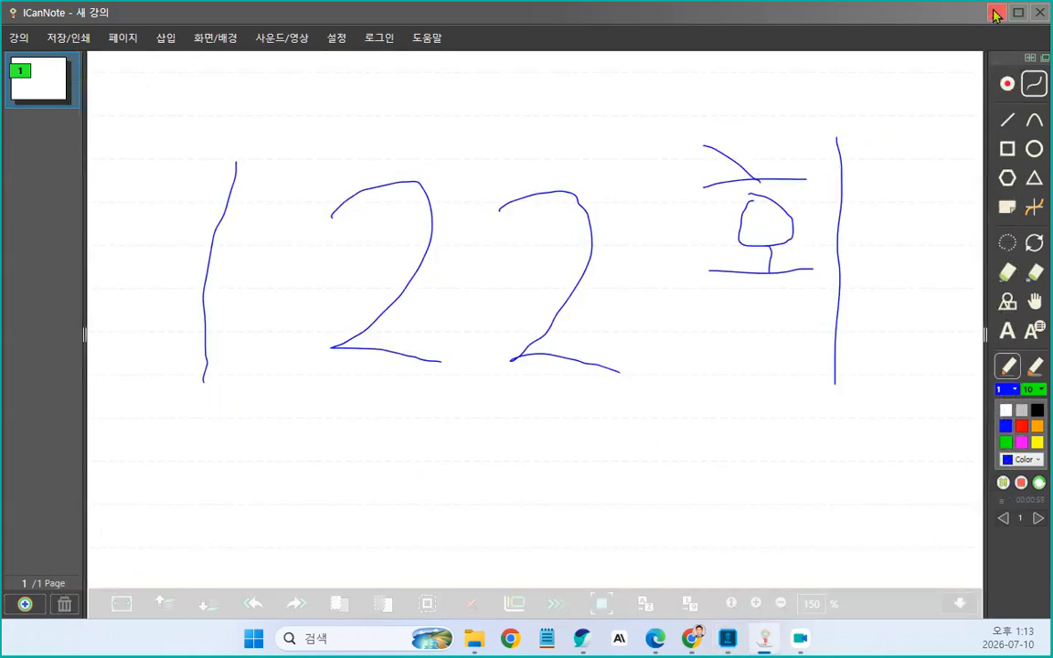
click(996, 14)
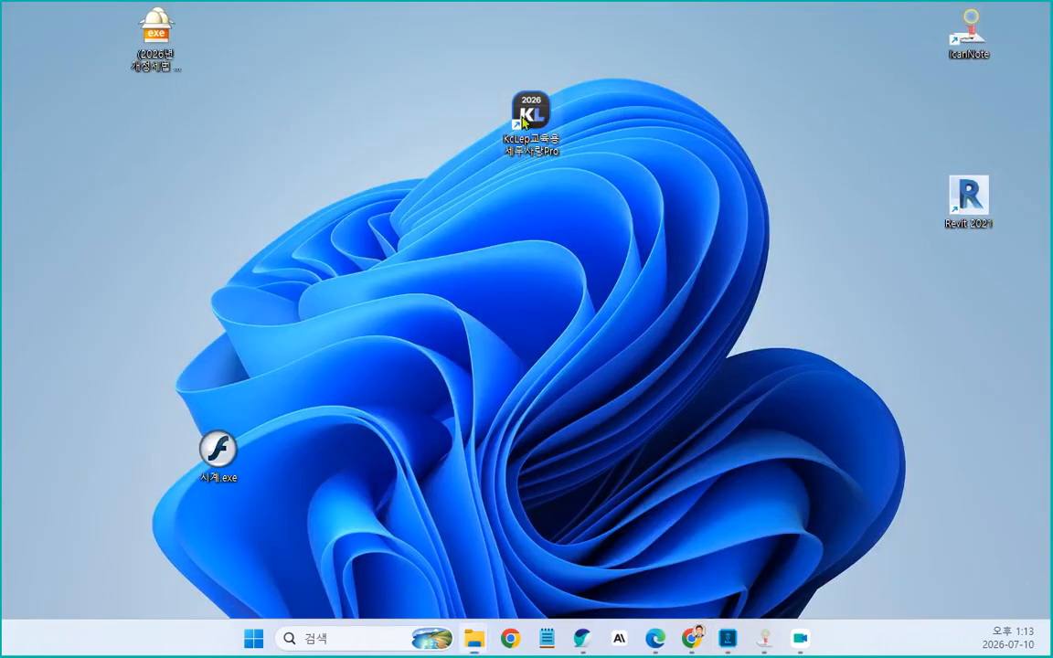
double_click(524, 121)
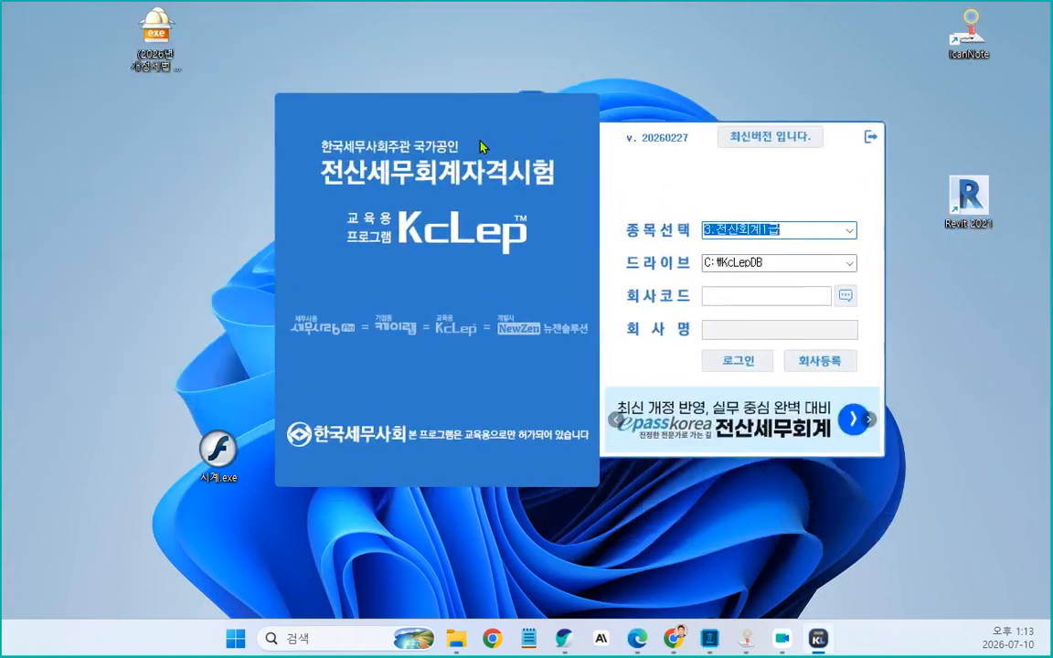
click(846, 295)
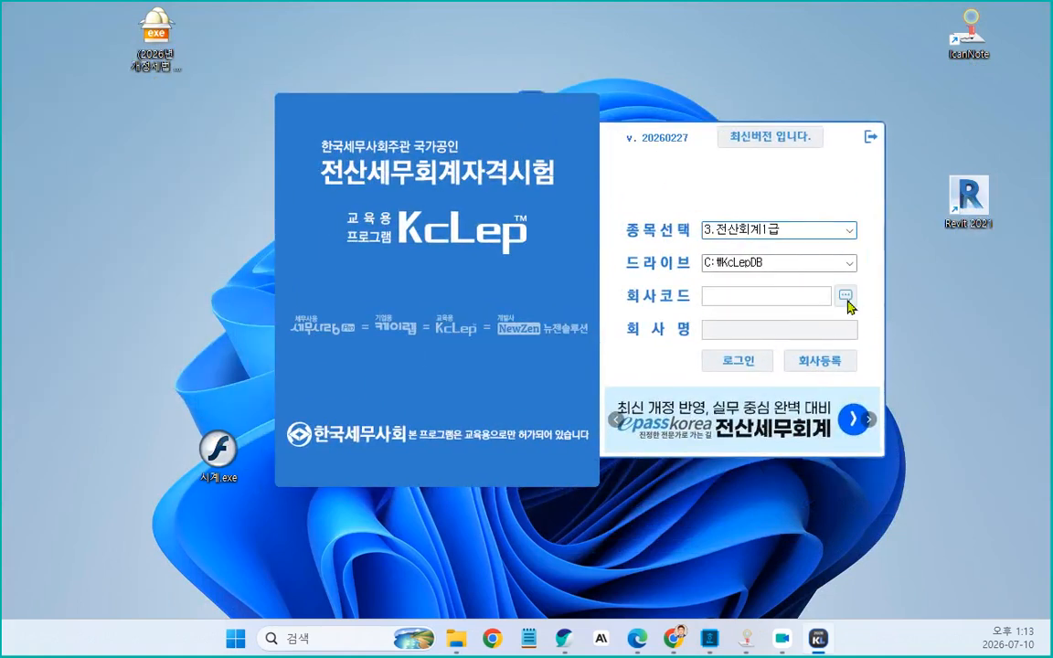
scroll(537, 345, down, 5)
scroll(538, 344, down, 15)
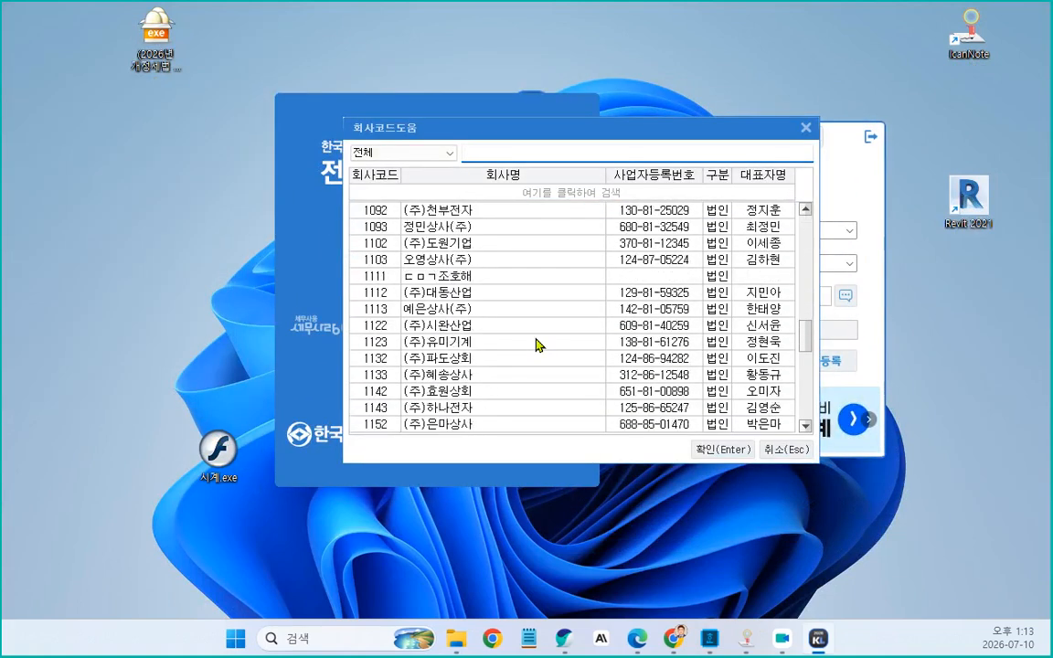
key(Escape)
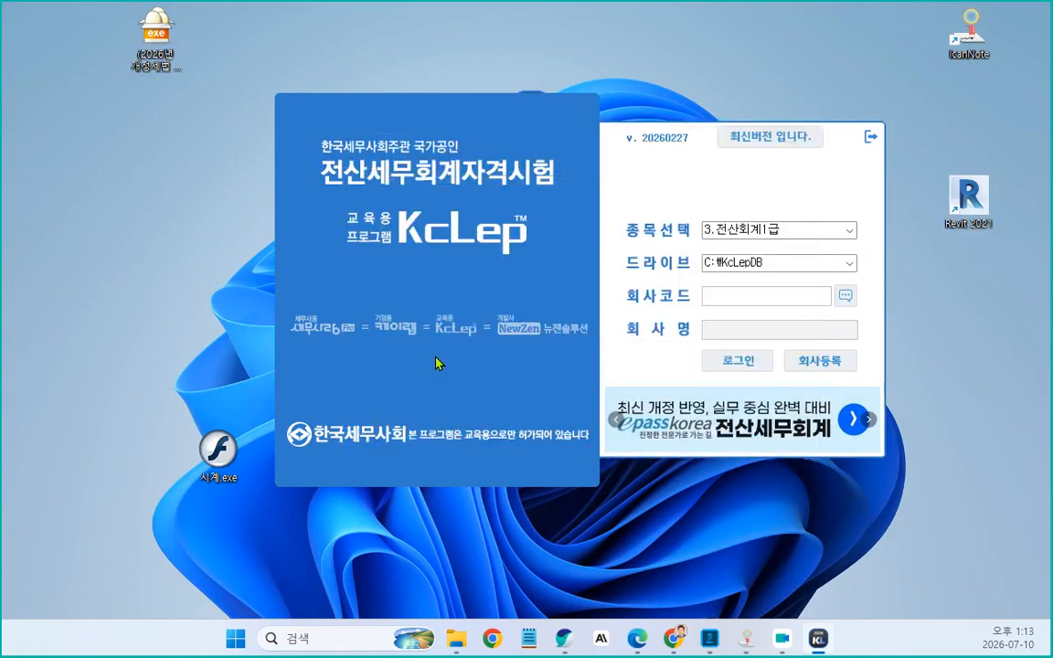
key(Escape)
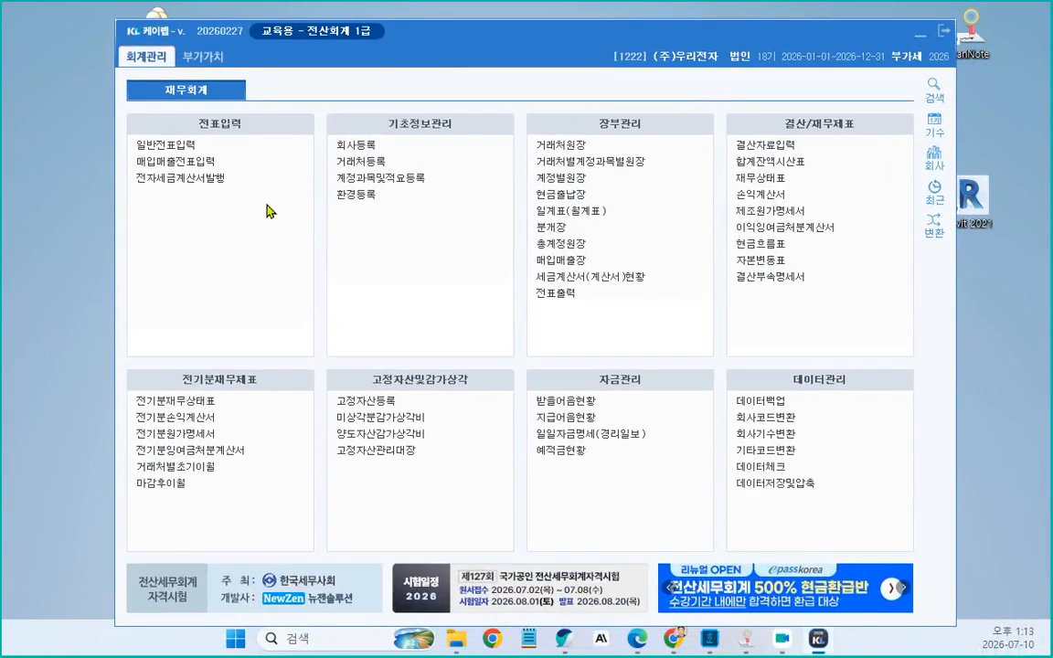
Open 거래처등록 from the 기초정보관리 menu and maximize its window
click(379, 164)
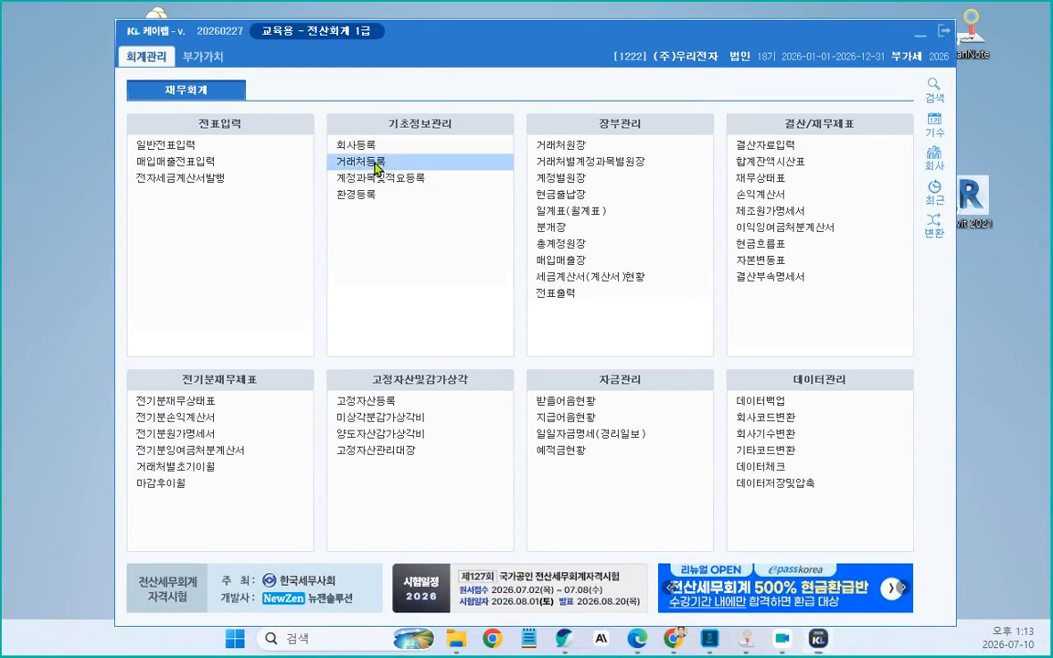
drag(649, 89, 514, 4)
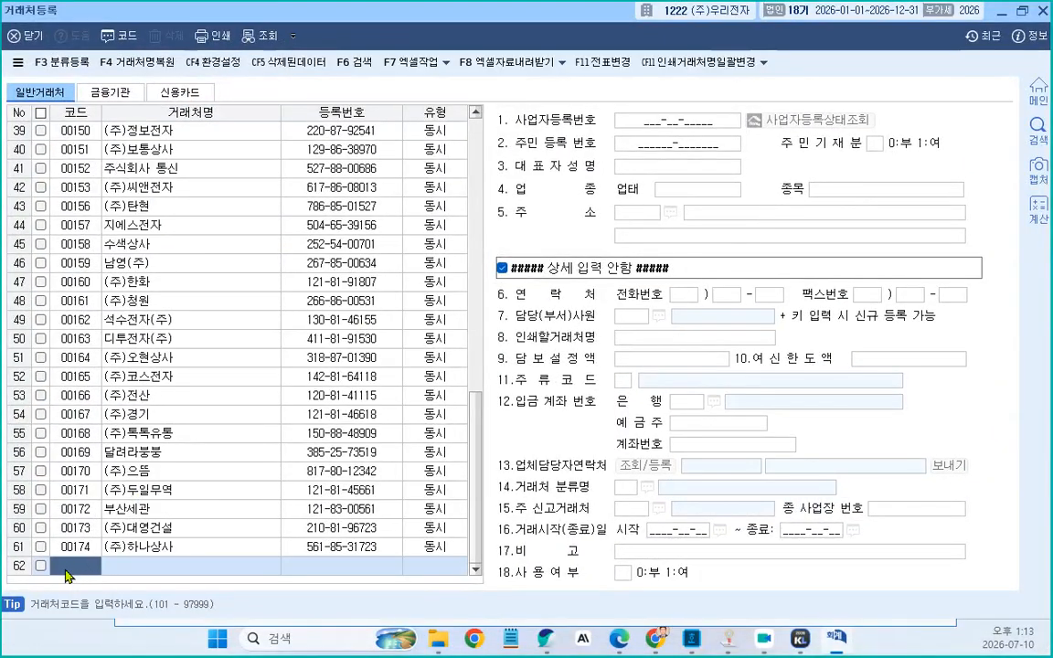
Enter customer code 96000 on a new row of the 일반거래처 tab
text(96)
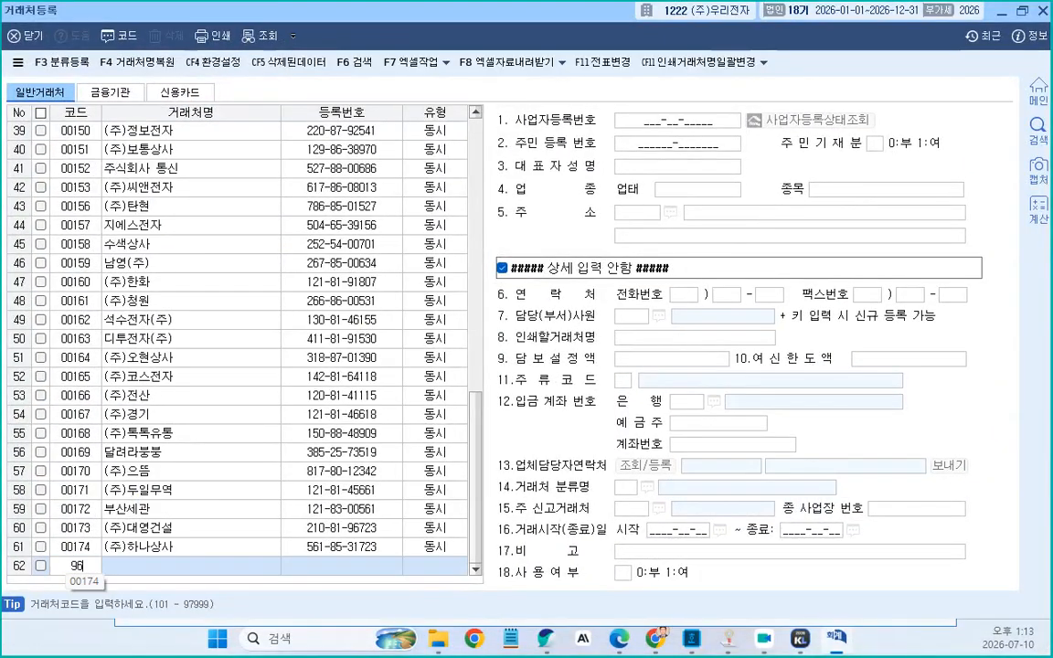
text(0000)
key(Return)
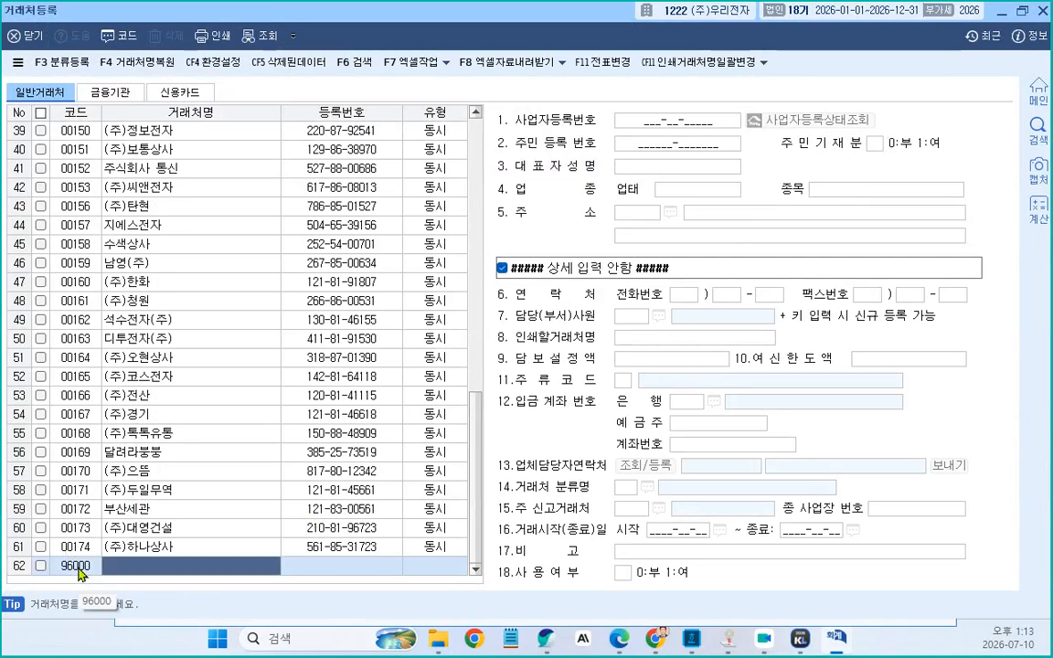
click(80, 569)
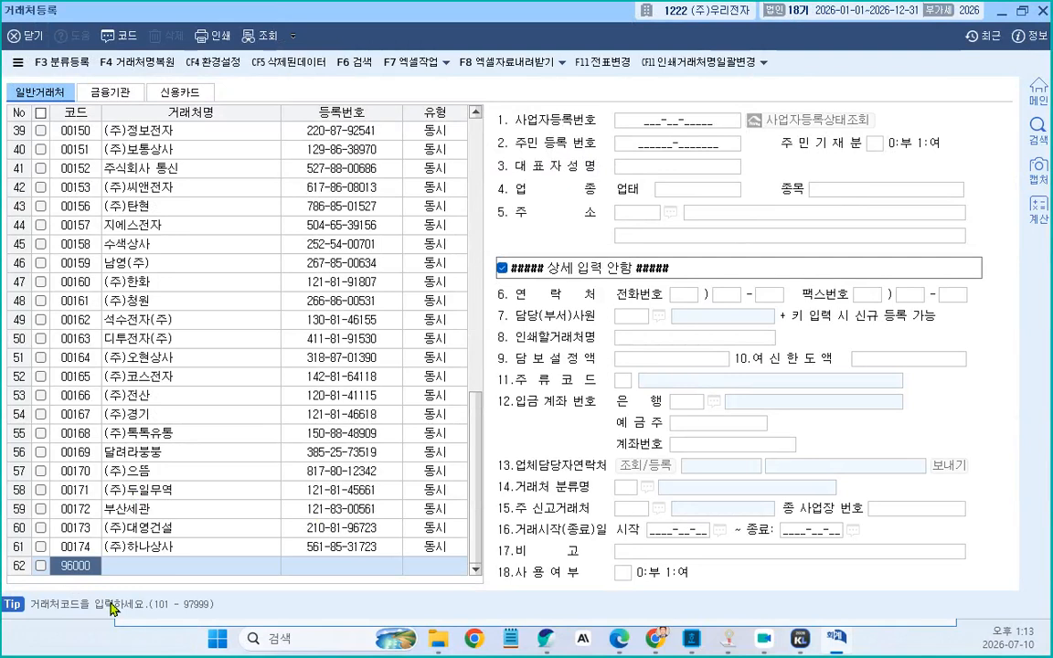
click(171, 571)
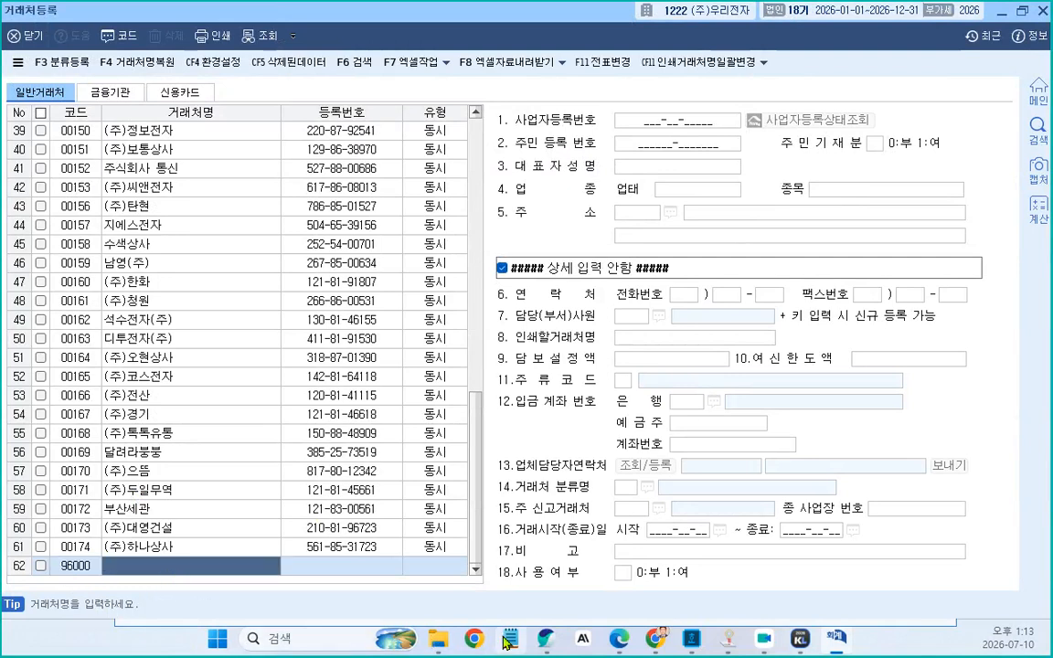
Switch to the exam document to review problem 2 and return to the 거래처등록 window
mouse_move(730, 653)
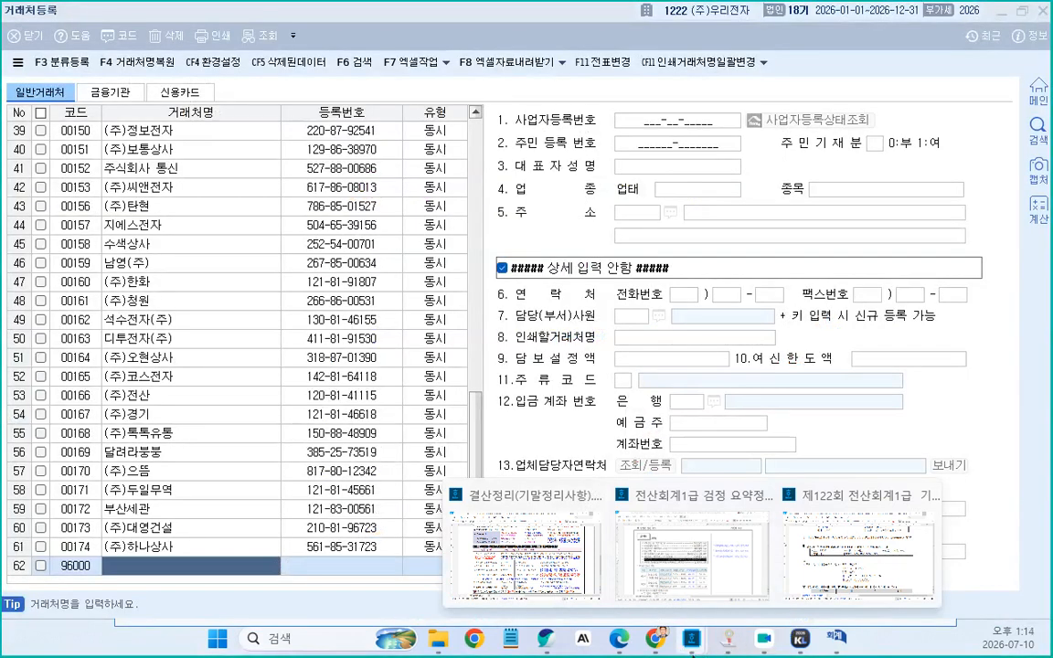
click(860, 549)
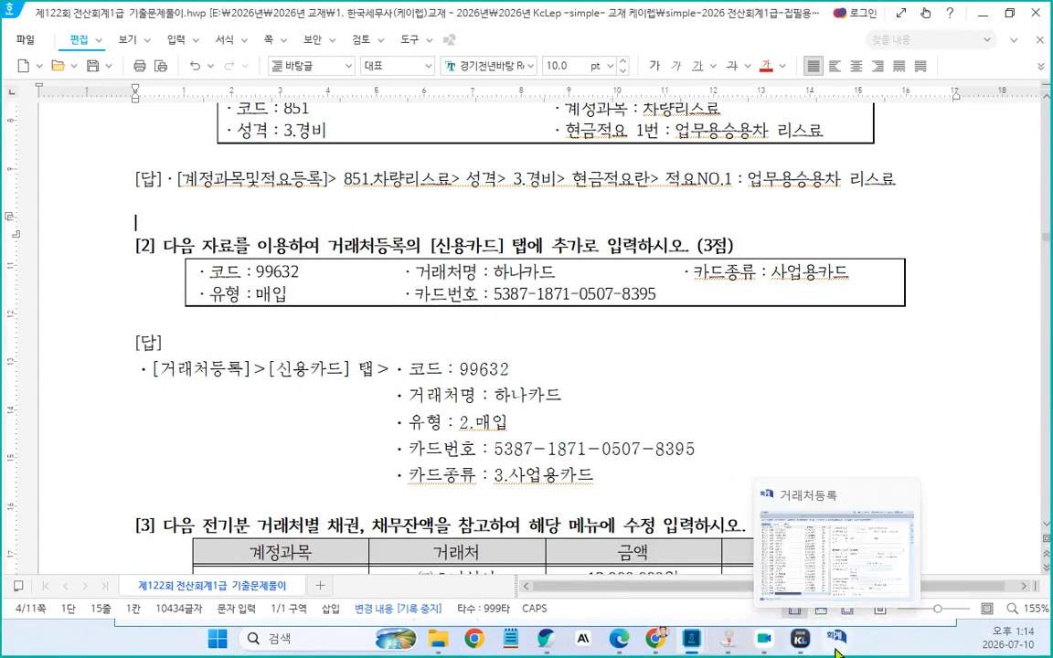
click(755, 585)
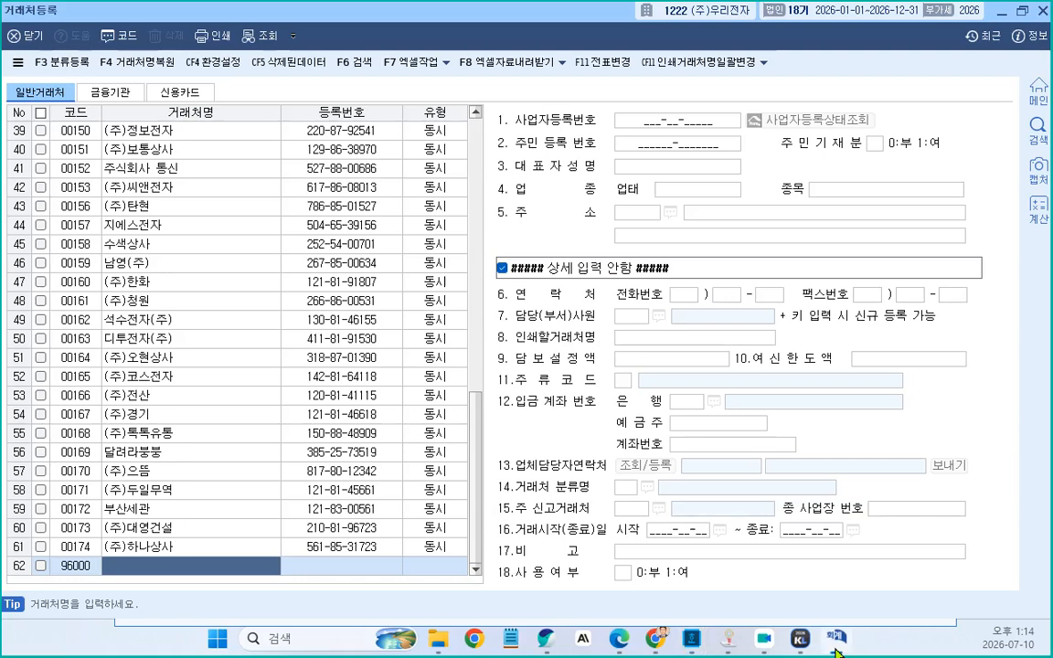
Try to replace the new row's code with 99632 on the 일반거래처 tab
click(70, 567)
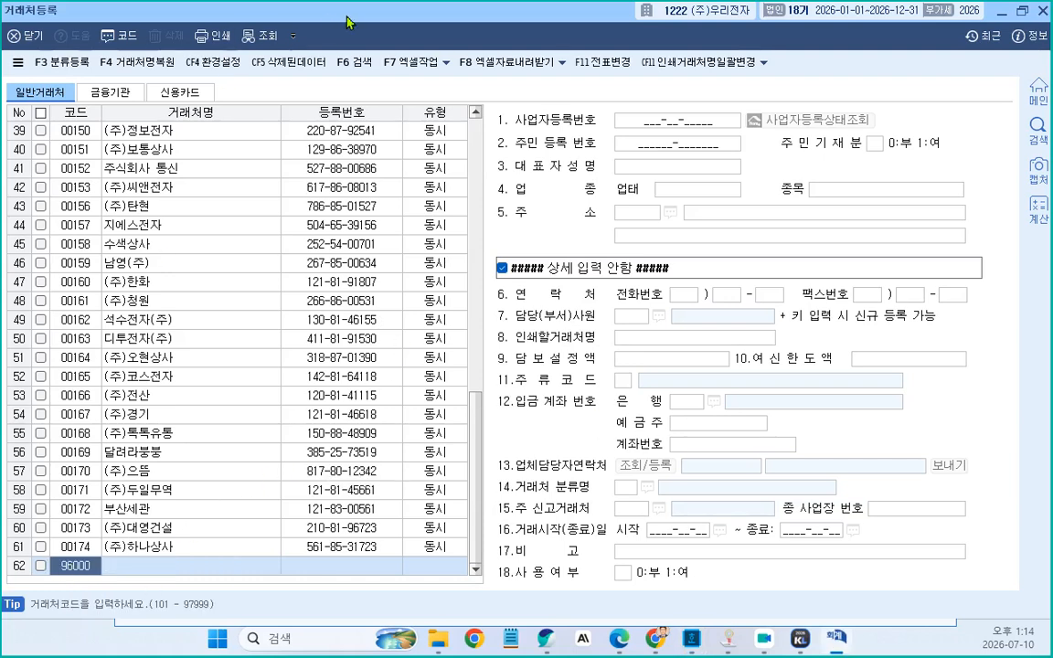
key(BackSpace)
text(99632)
key(Return)
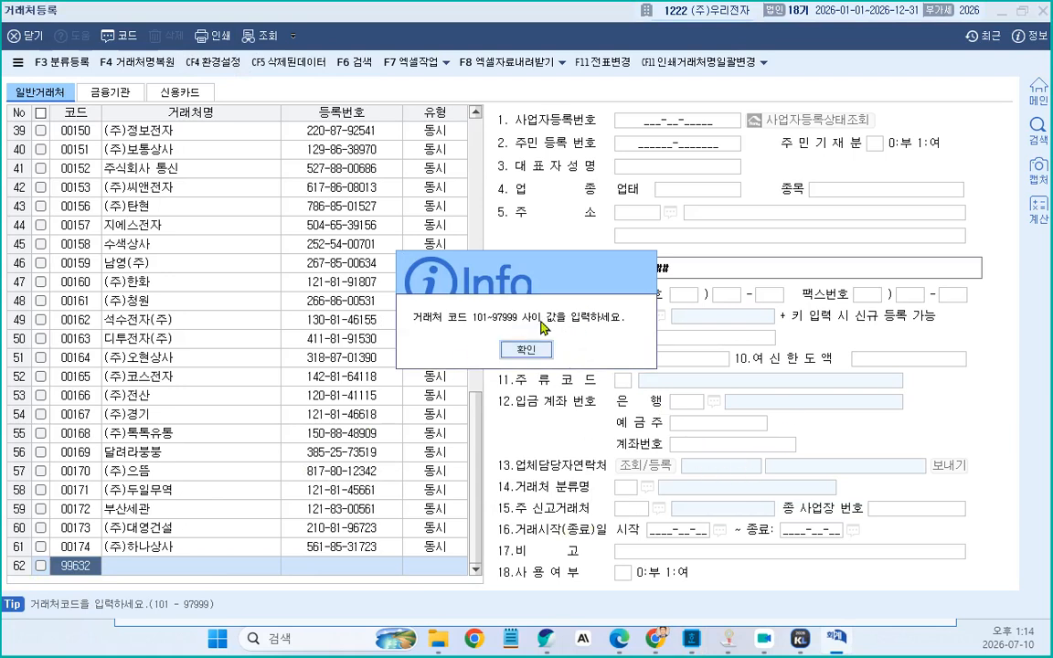
key(Return)
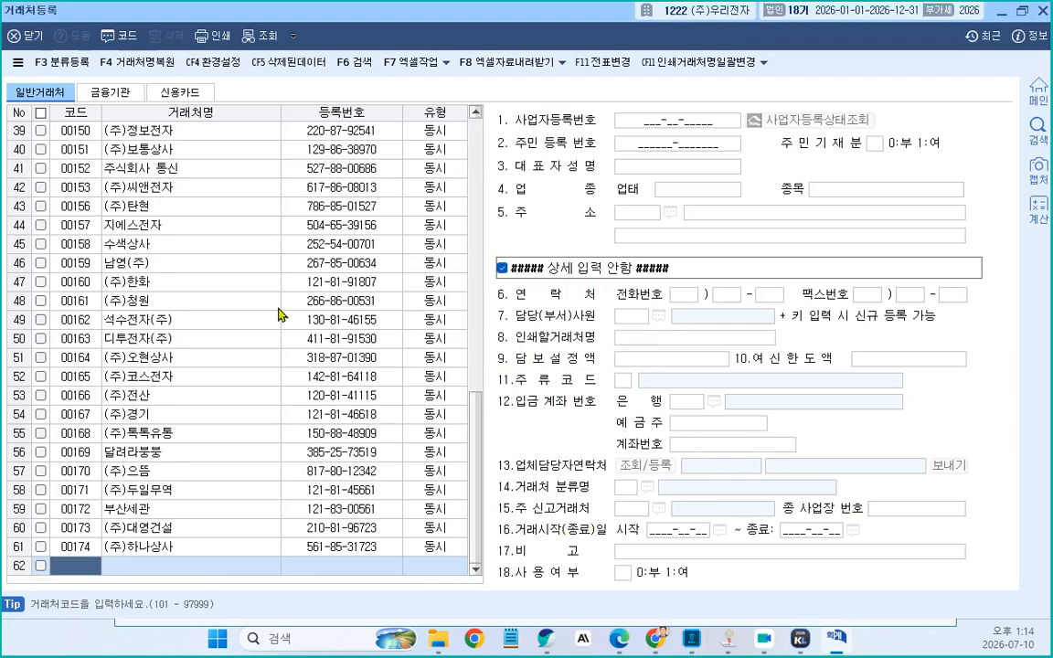
Switch through the 금융기관 tab to the 신용카드 tab of 거래처등록
click(123, 94)
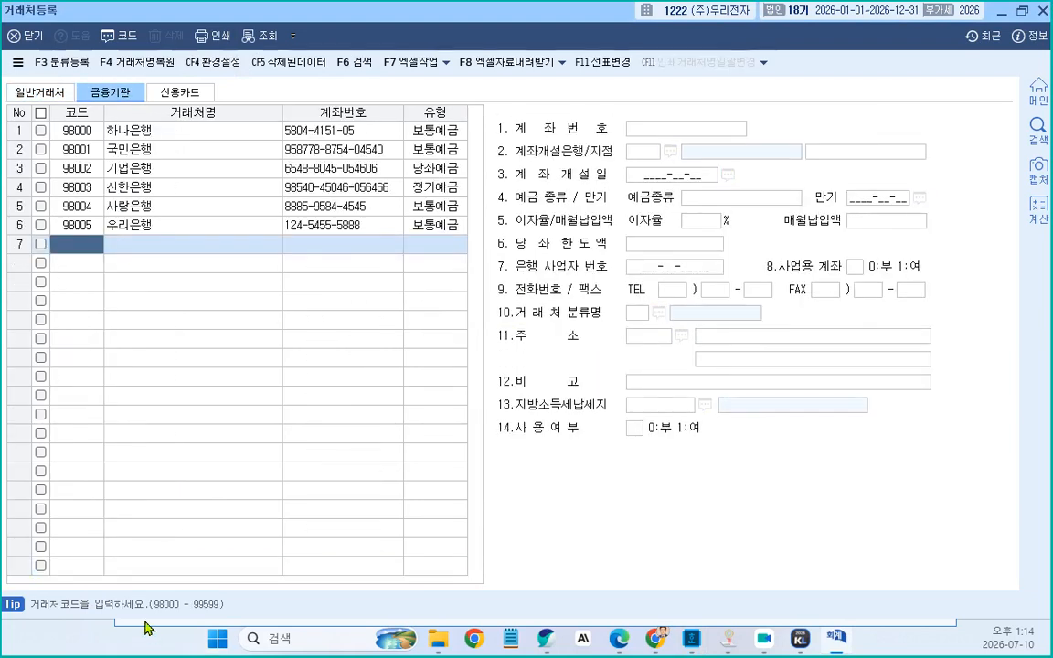
click(182, 94)
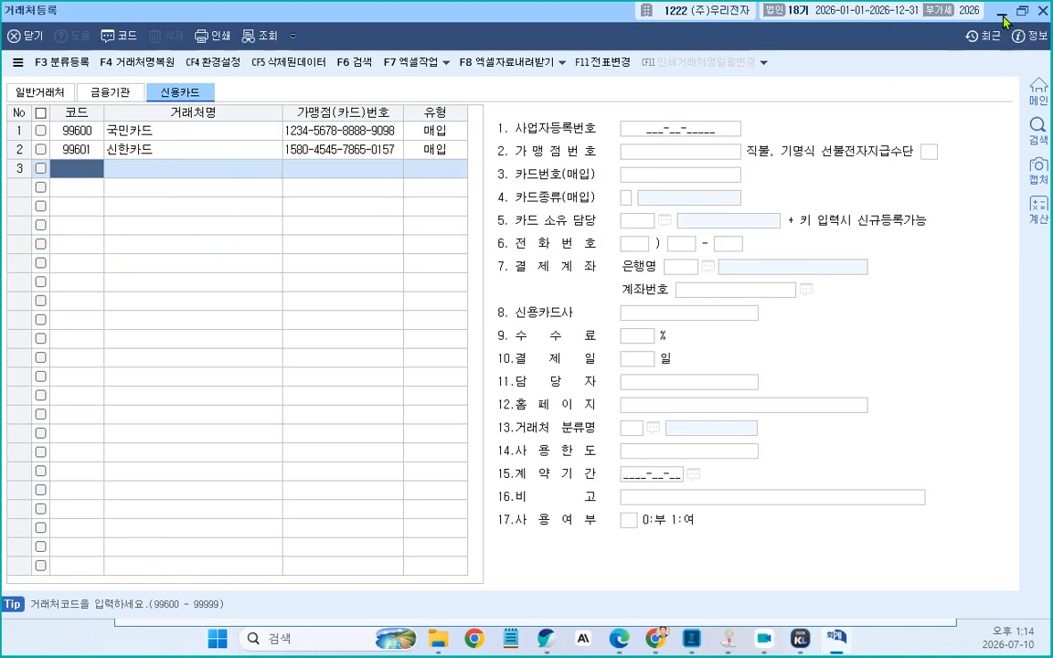
Switch to the exam document and set the problem 2 answer block's font to 경기천년바탕 Regular
key(alt+Tab)
scroll(729, 278, down, 3)
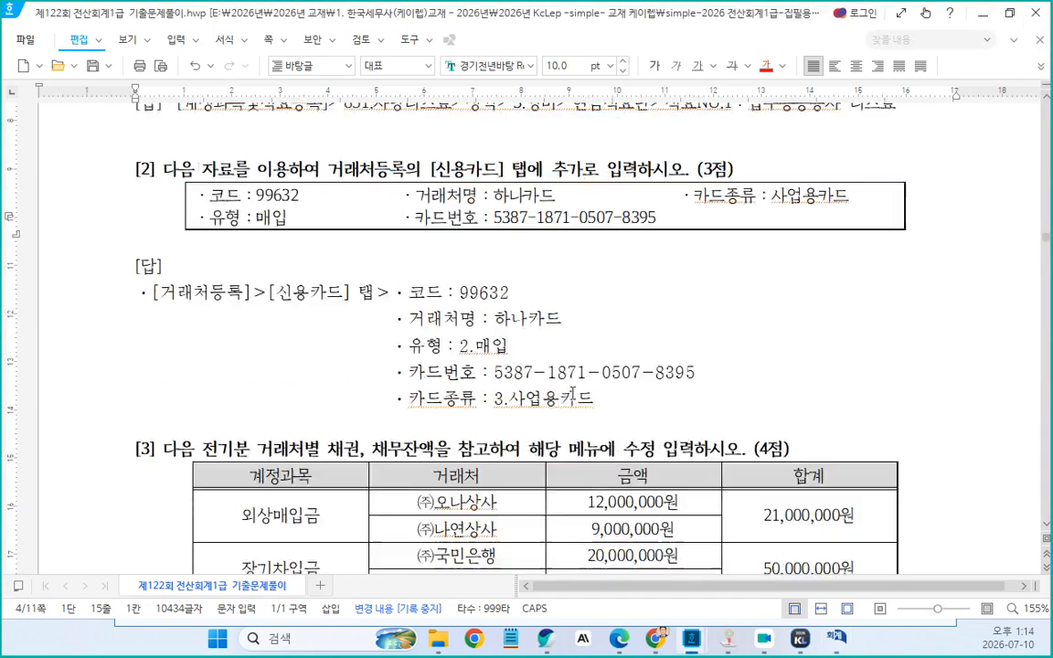
scroll(209, 315, up, 1)
drag(209, 314, 816, 492)
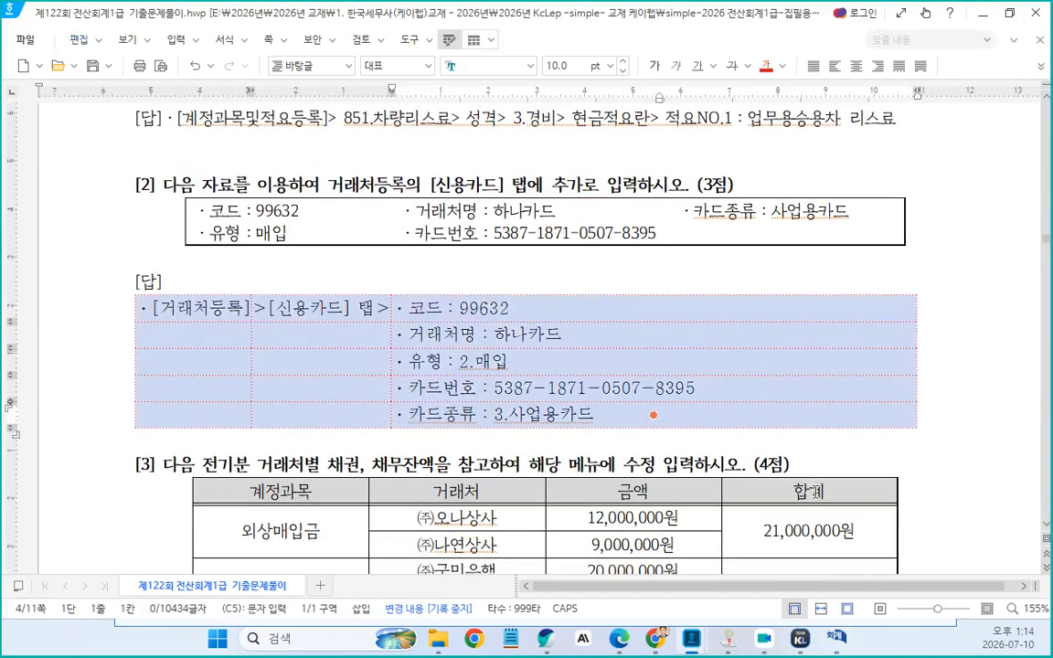
click(482, 66)
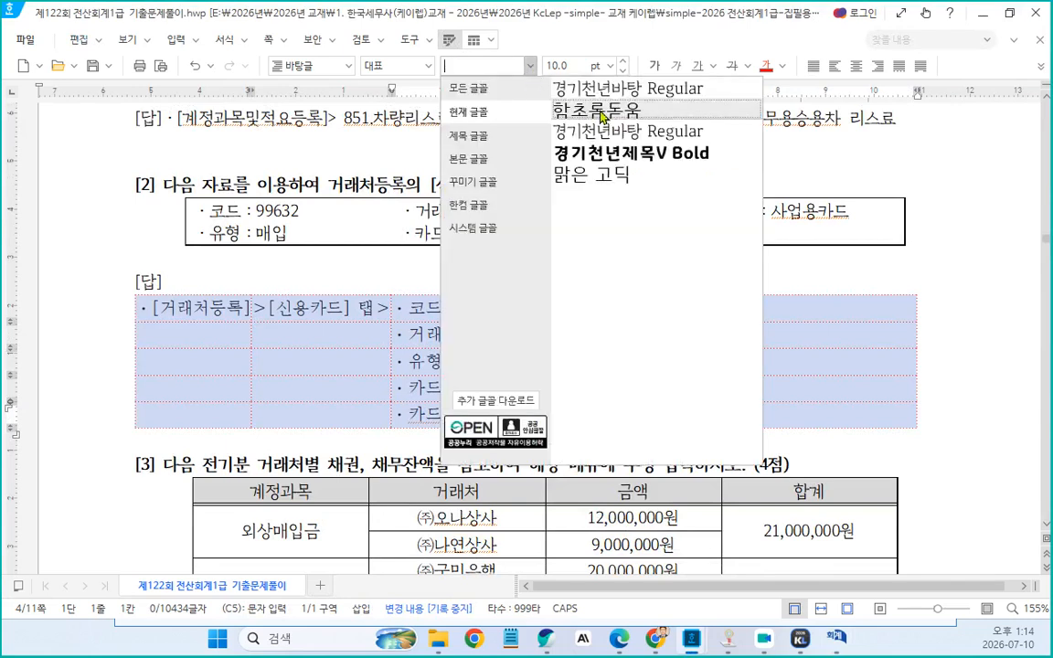
click(613, 93)
Add the note "불러오기하고" after the [답] label of problem 3's answer
scroll(451, 264, down, 8)
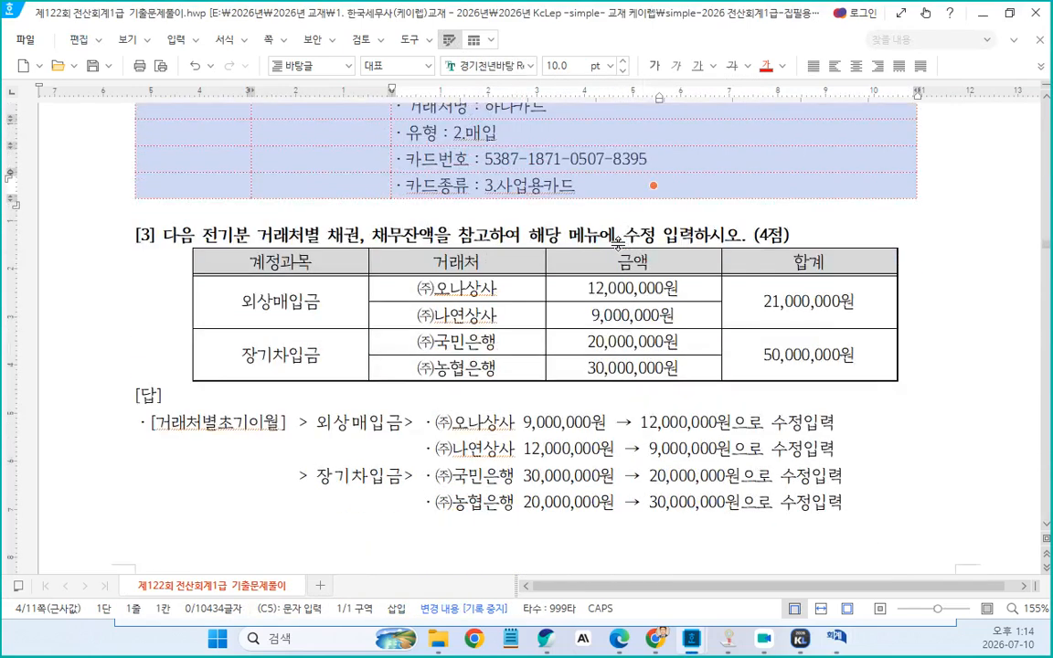
click(177, 236)
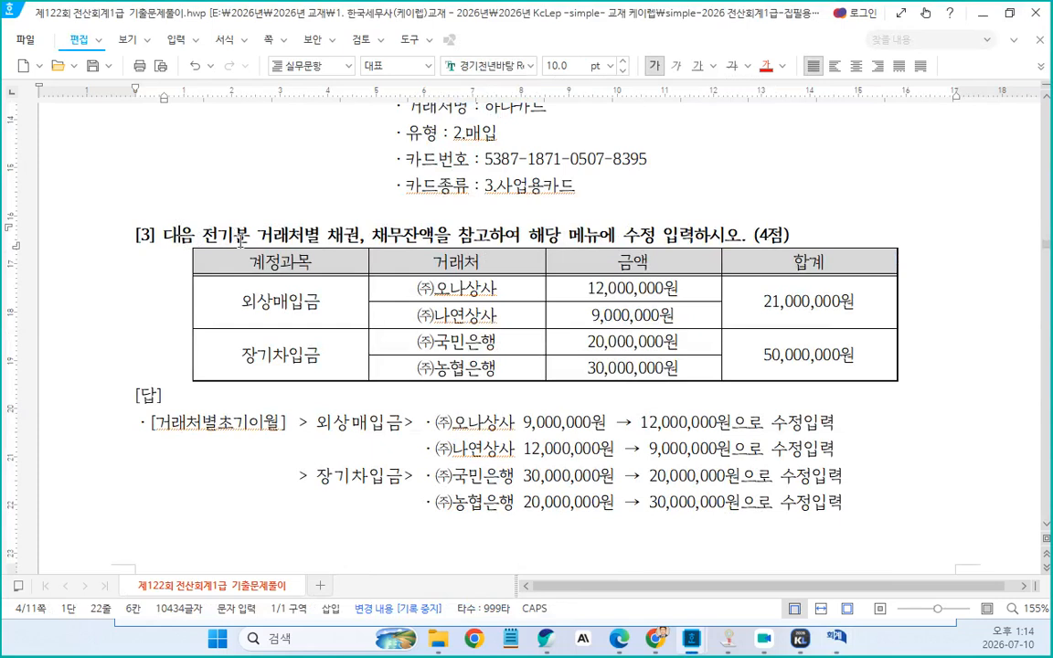
drag(289, 236, 699, 241)
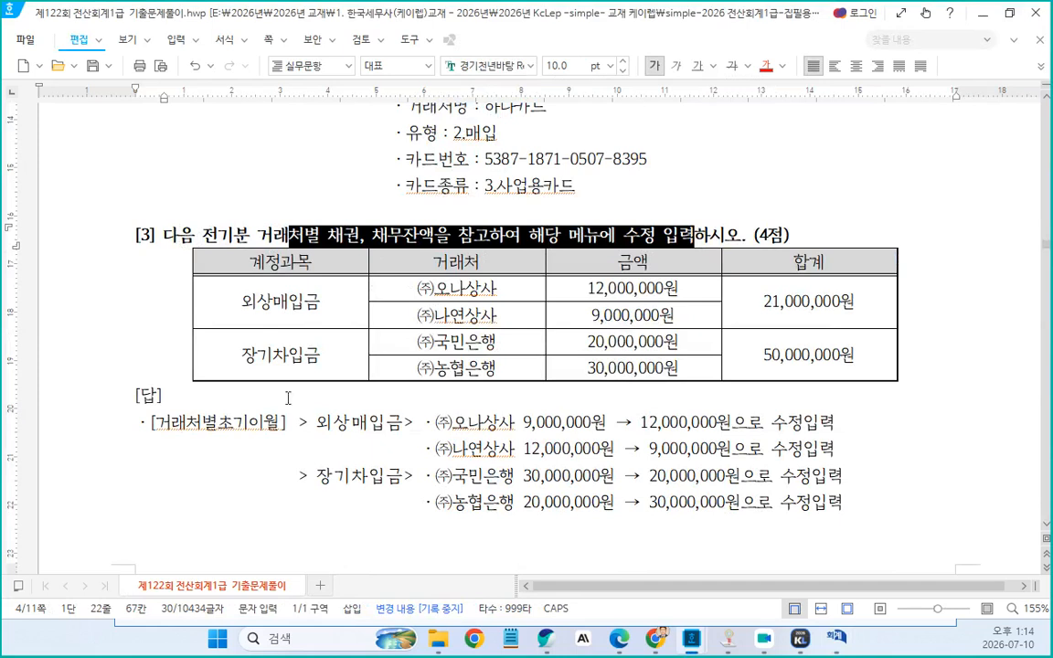
click(212, 402)
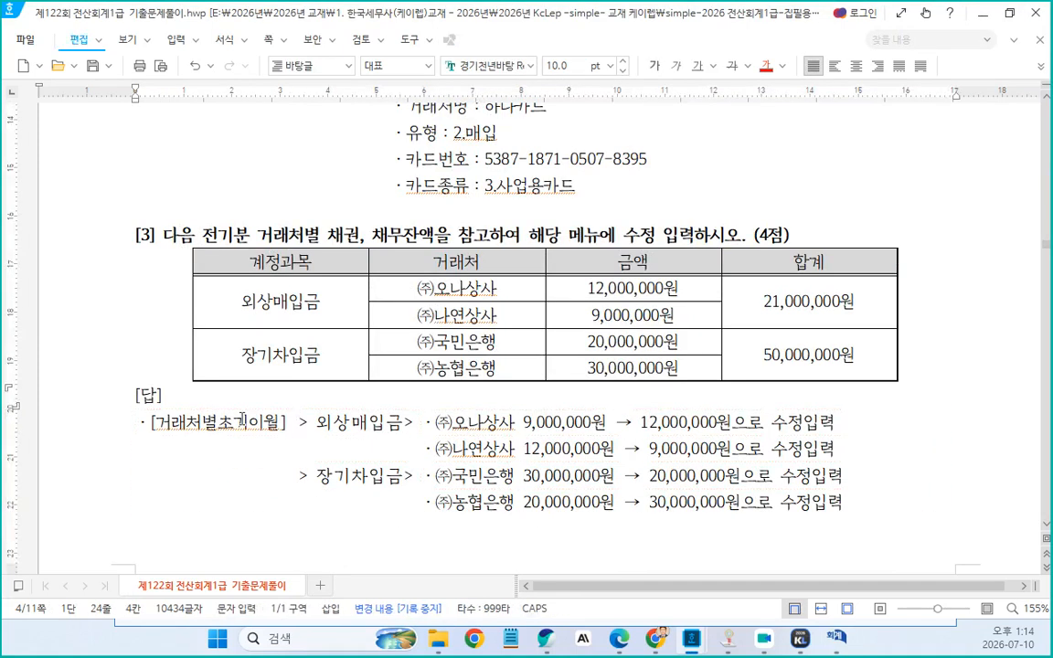
text(ㅂ)
text(러오기하)
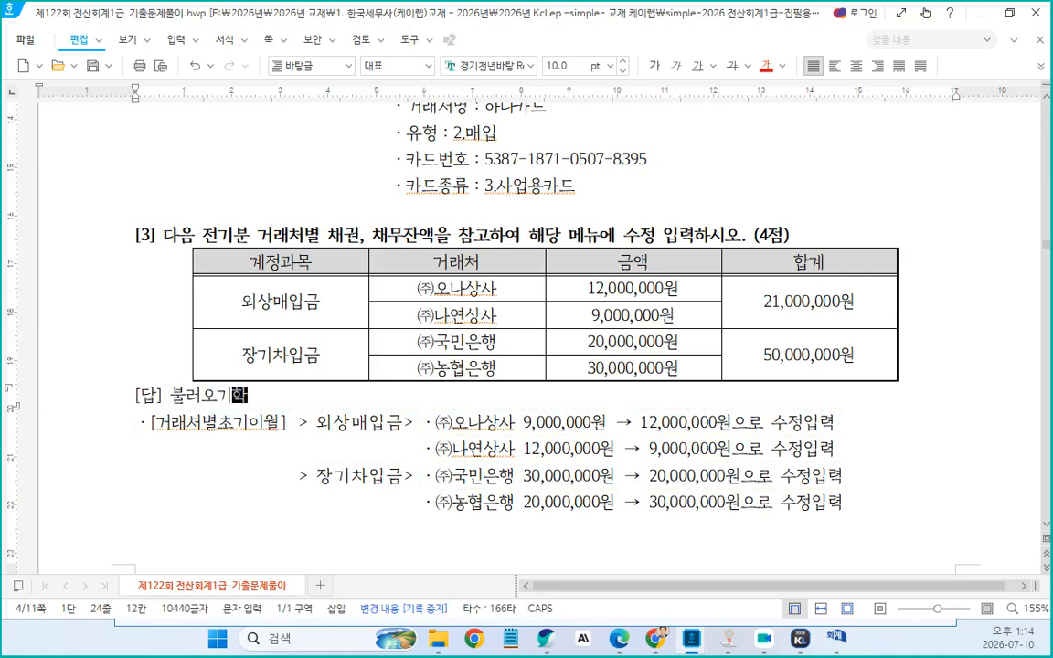
text(고)
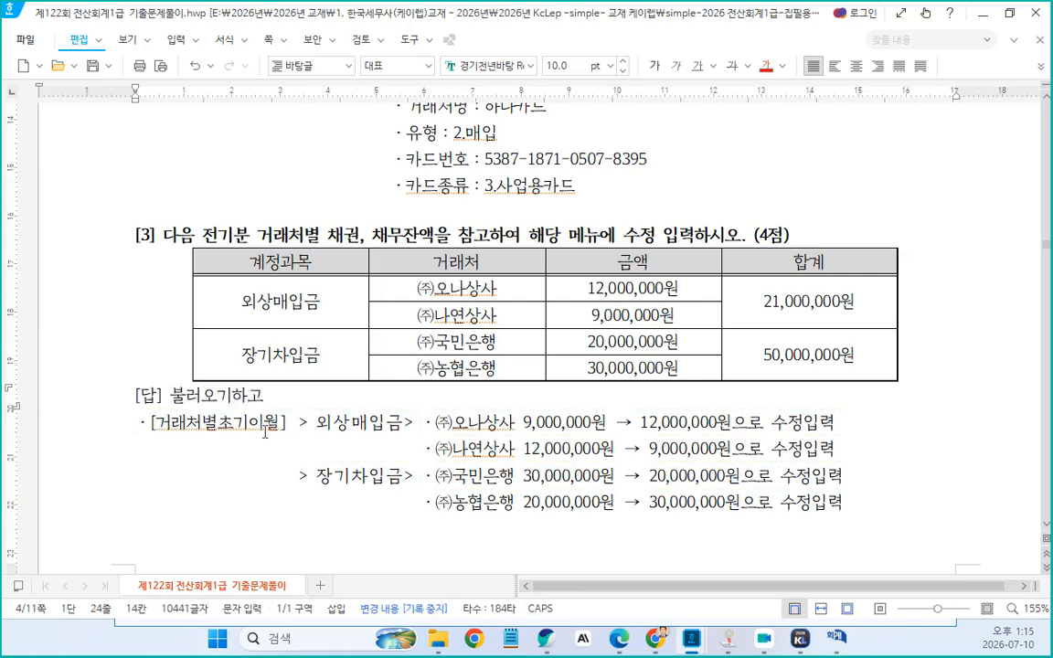
Insert a blank line above problem 3's [답] answer
scroll(574, 438, down, 2)
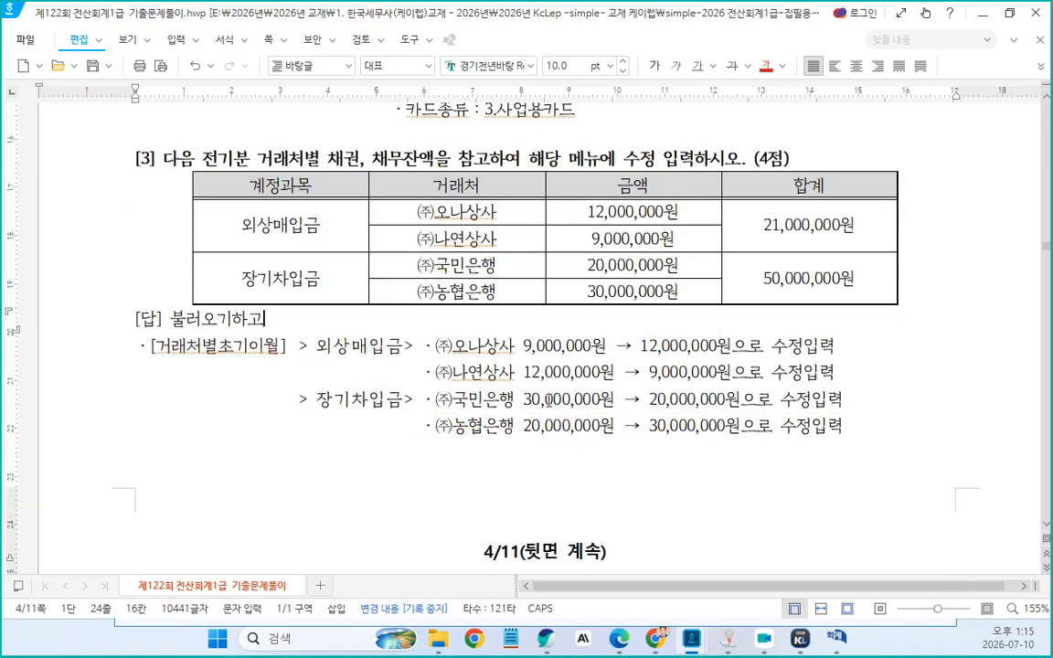
click(134, 320)
key(Return)
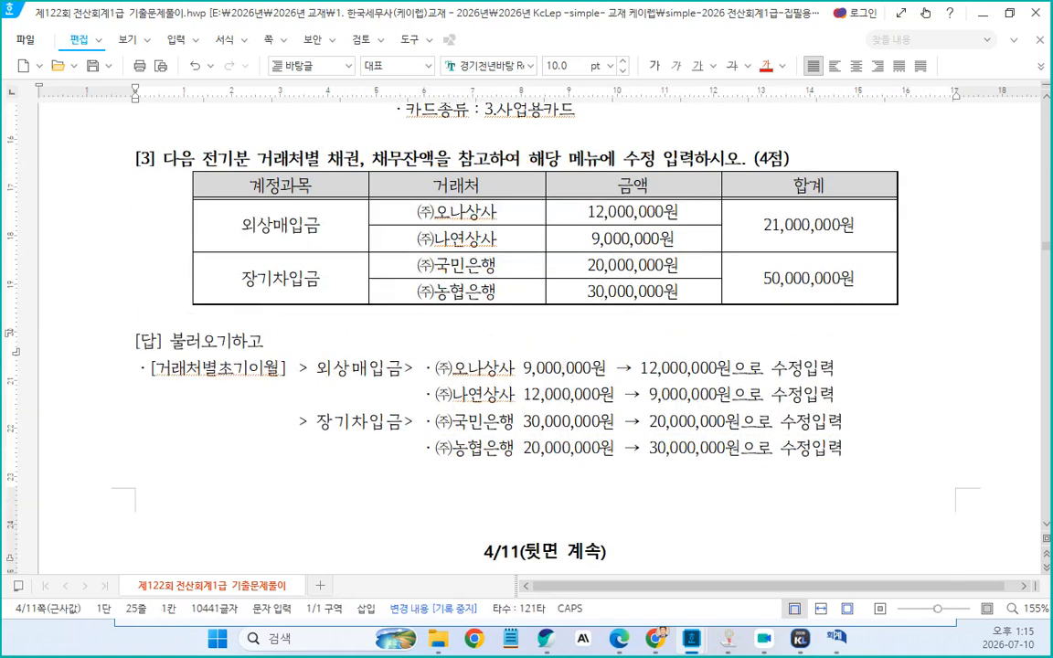
Copy "단기 시세차익을 목적" from question 1 into the start of its answer and insert a ➡ arrow symbol after it
scroll(206, 348, down, 10)
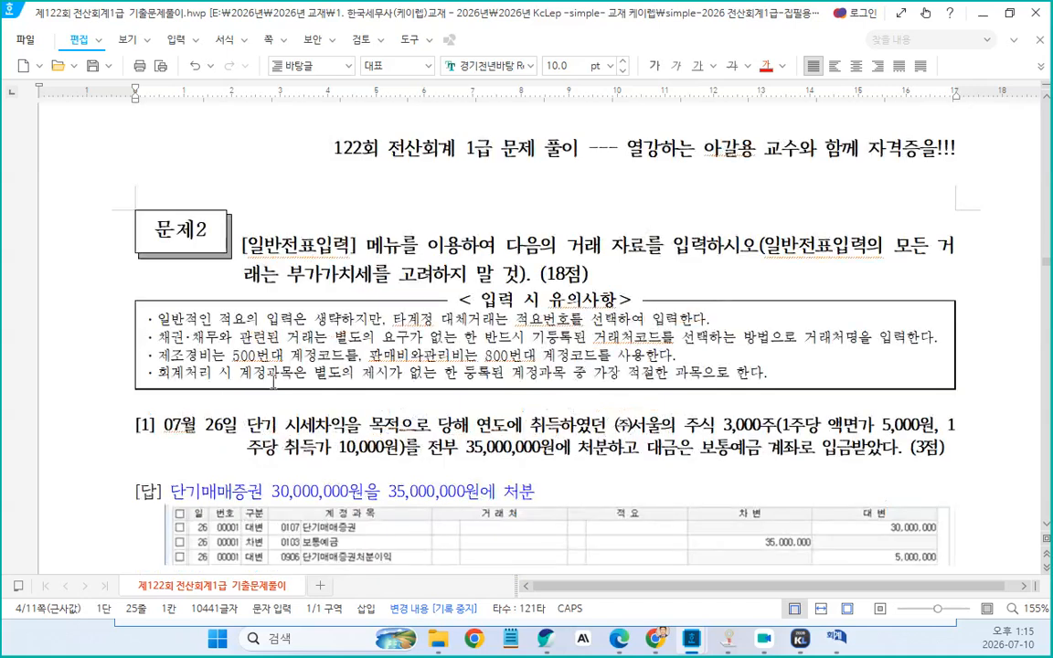
scroll(403, 269, down, 3)
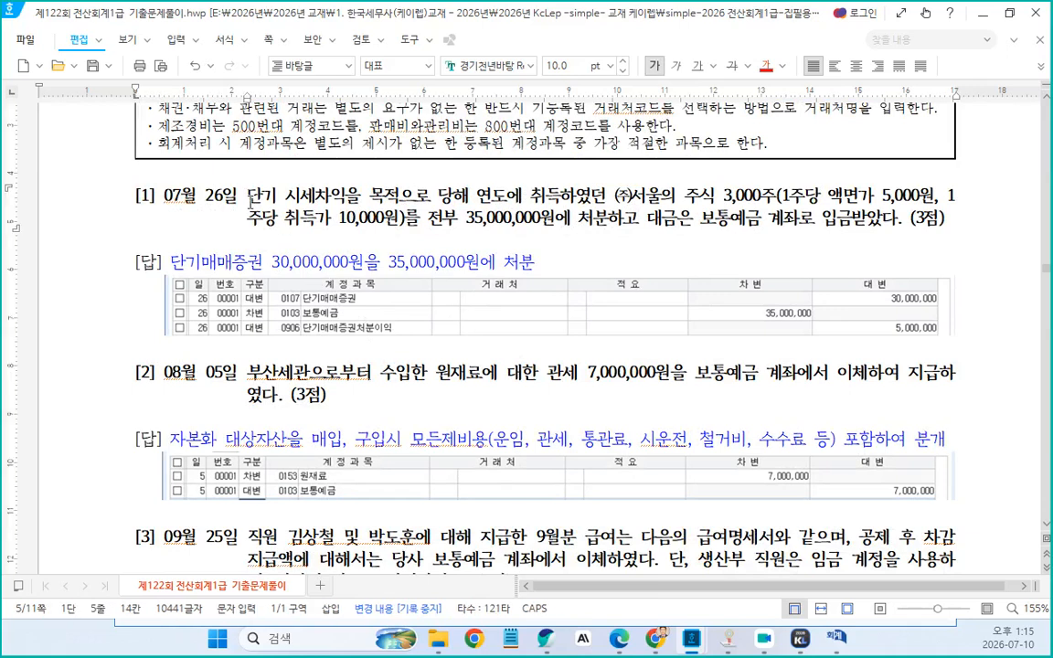
drag(249, 196, 399, 200)
key(ctrl+c)
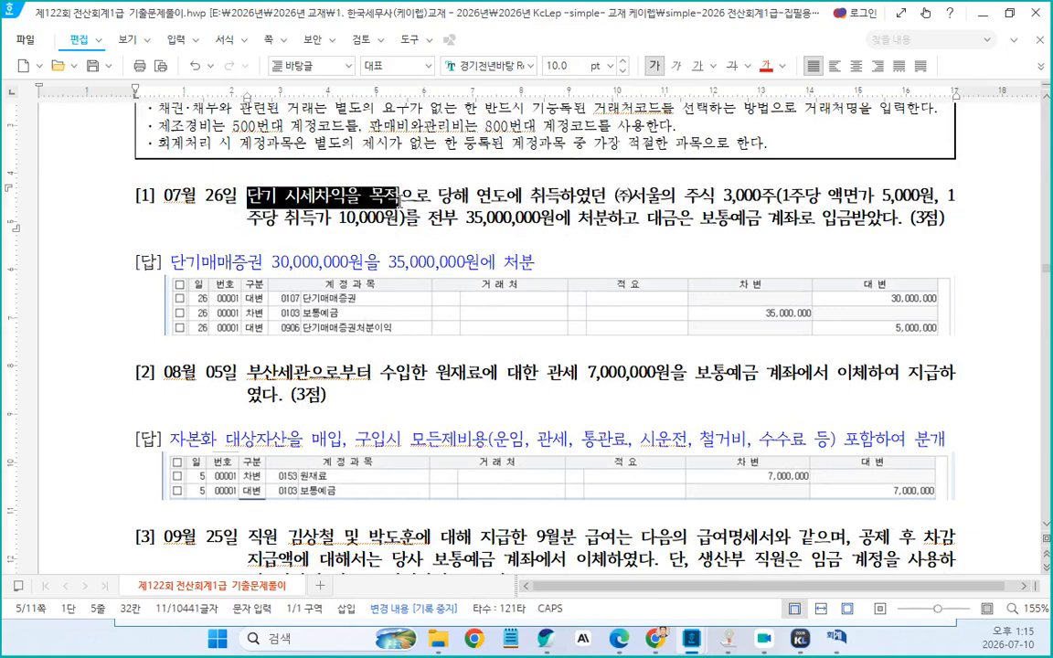
click(172, 265)
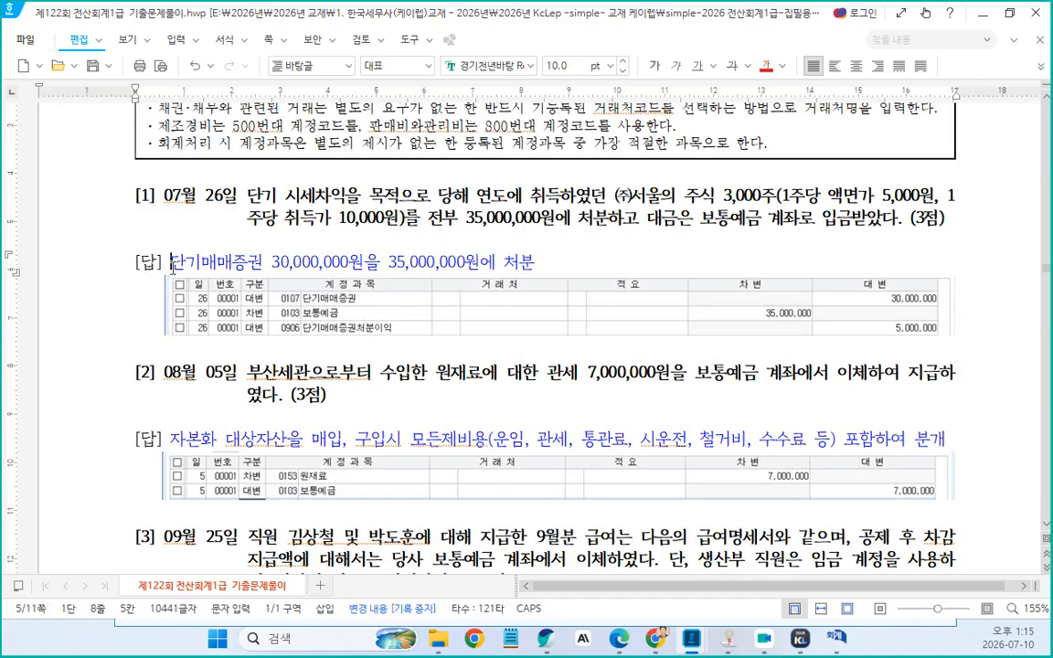
key(ctrl+v)
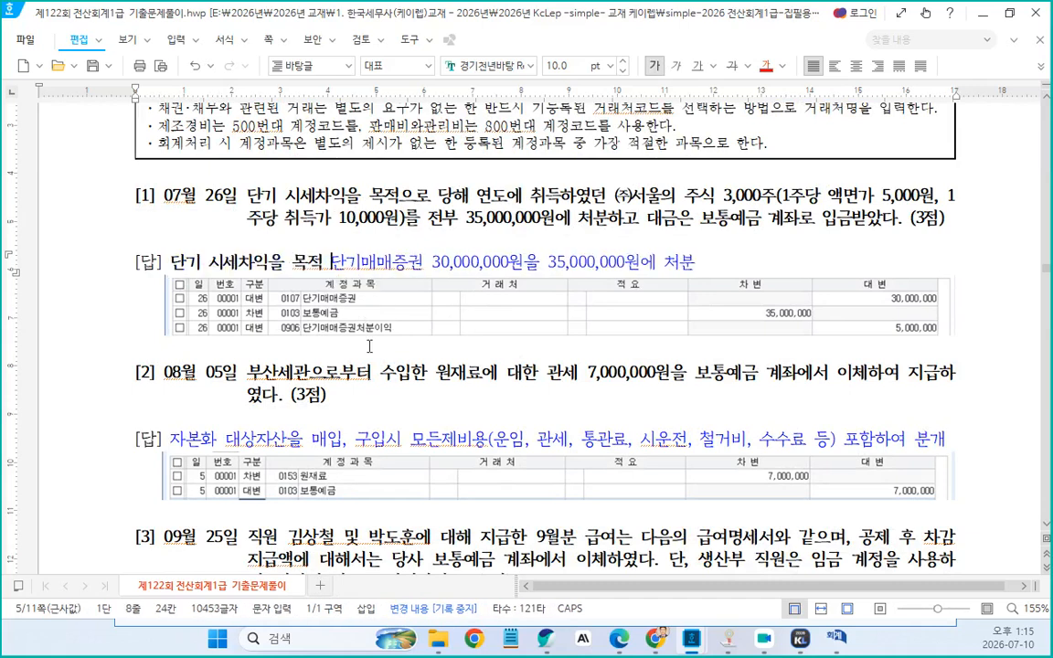
key(ctrl+F10)
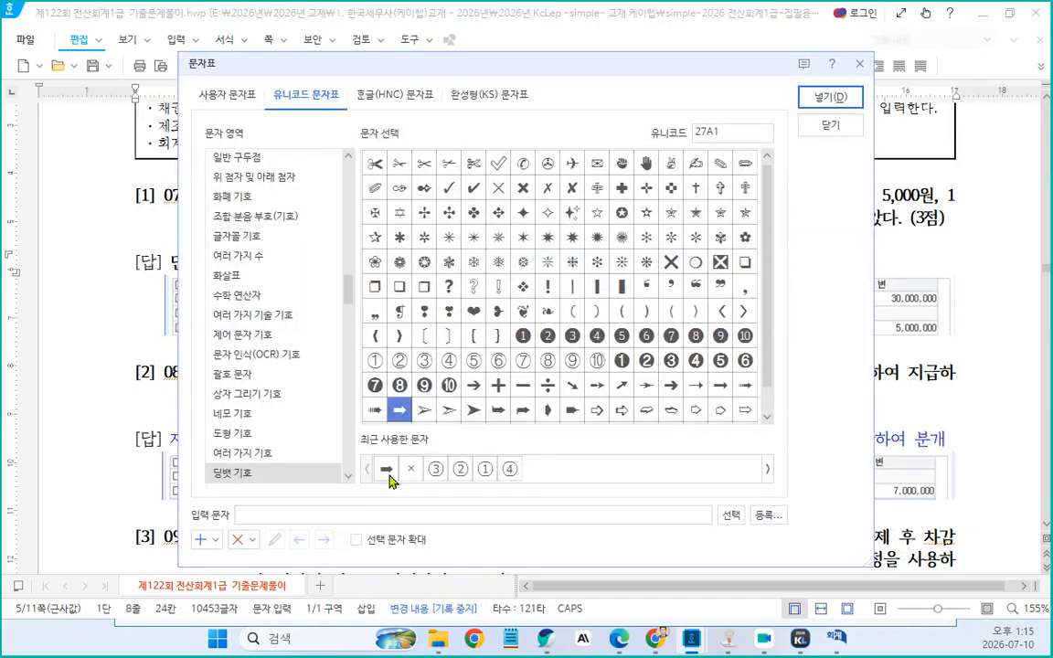
click(829, 97)
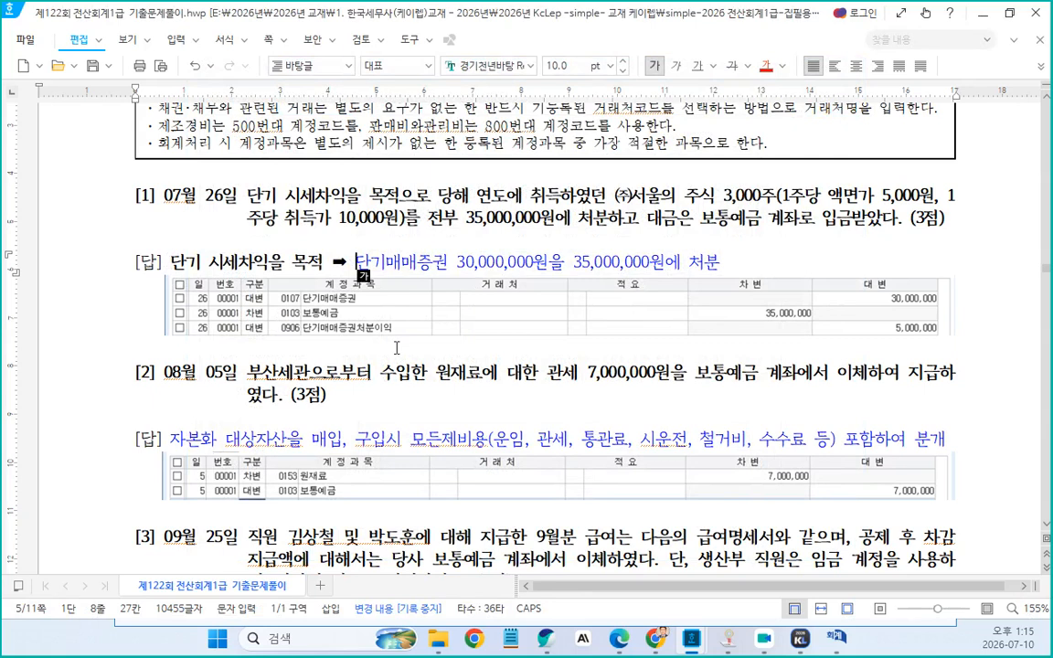
Insert "(취득)" after "30,000,000원" in the question 1 answer line
click(549, 264)
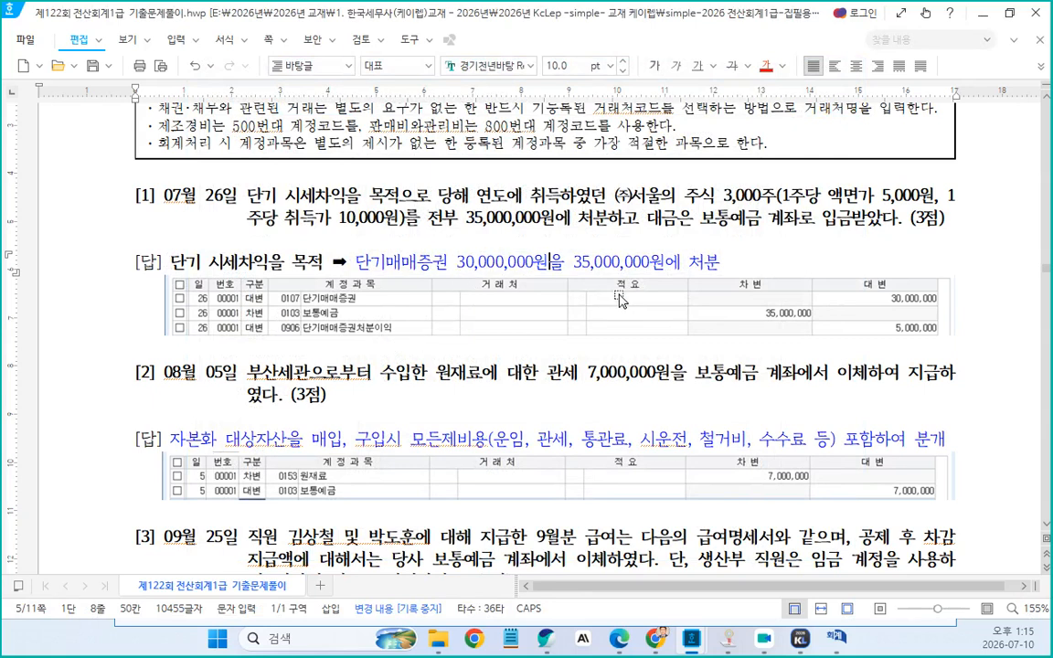
text((주)
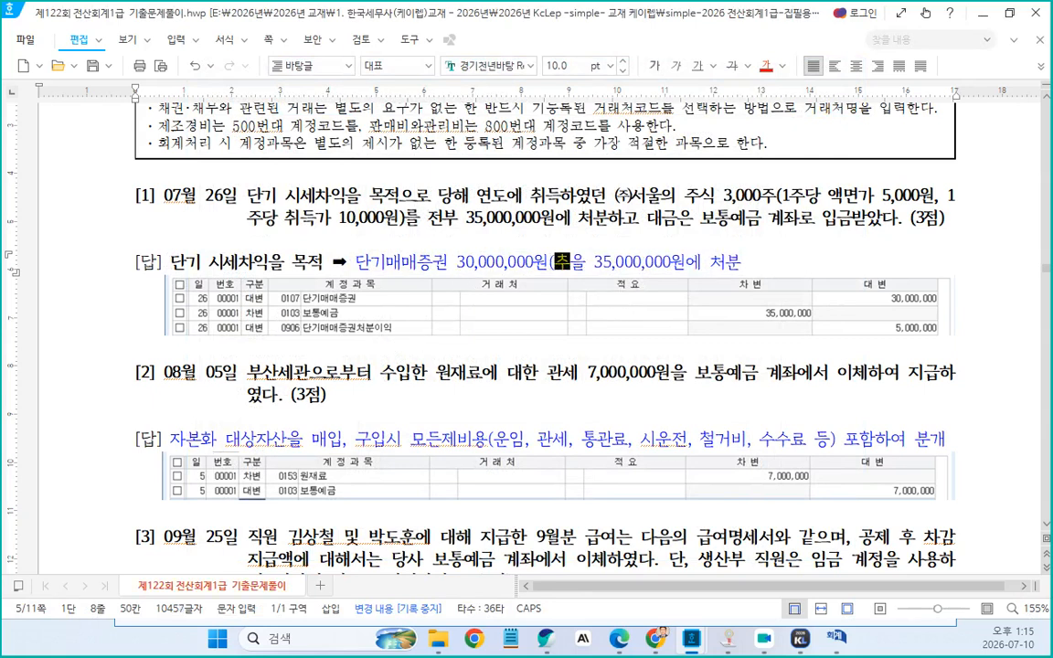
text(득))
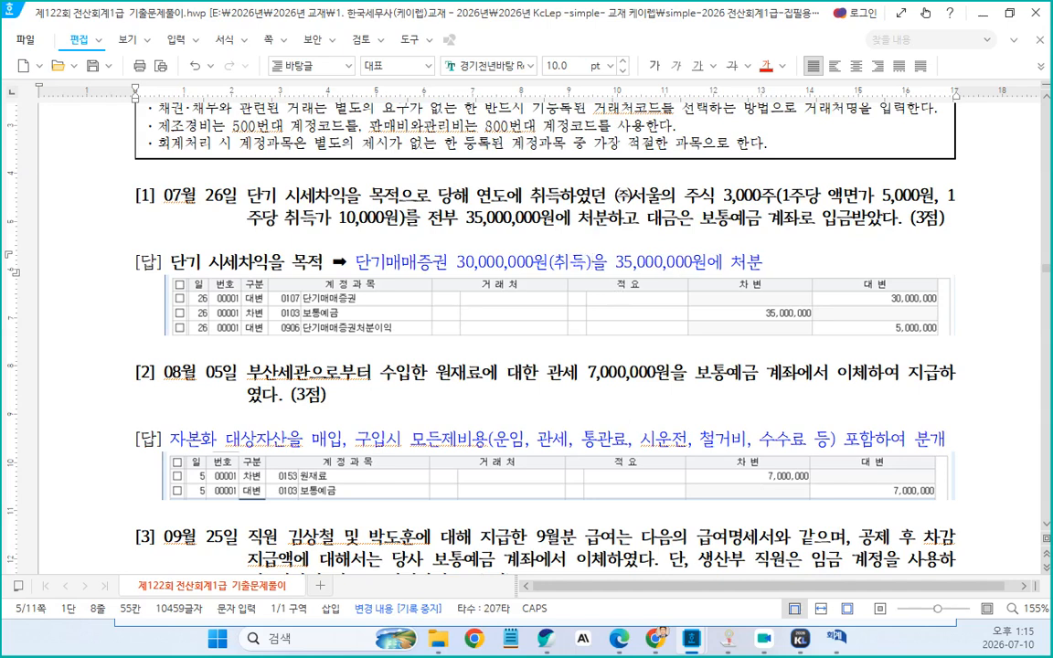
Add a new answer line reading "타사증권 액면금액은 필요 없다", correcting the typo in 액면금액
click(768, 265)
key(Return)
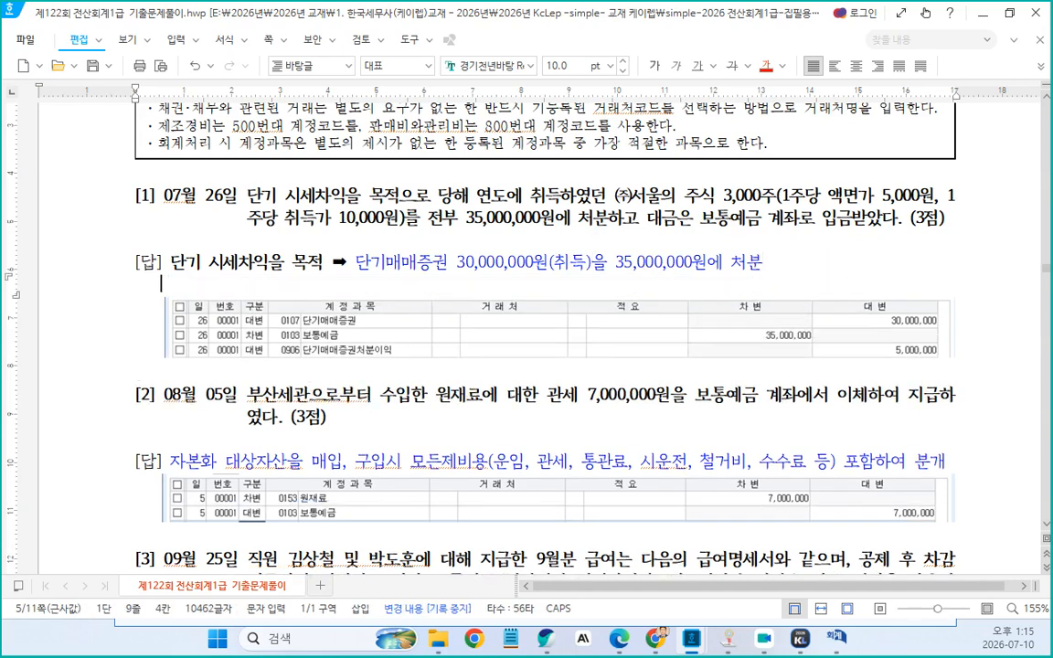
text(타사증권)
text( 액ㅁ)
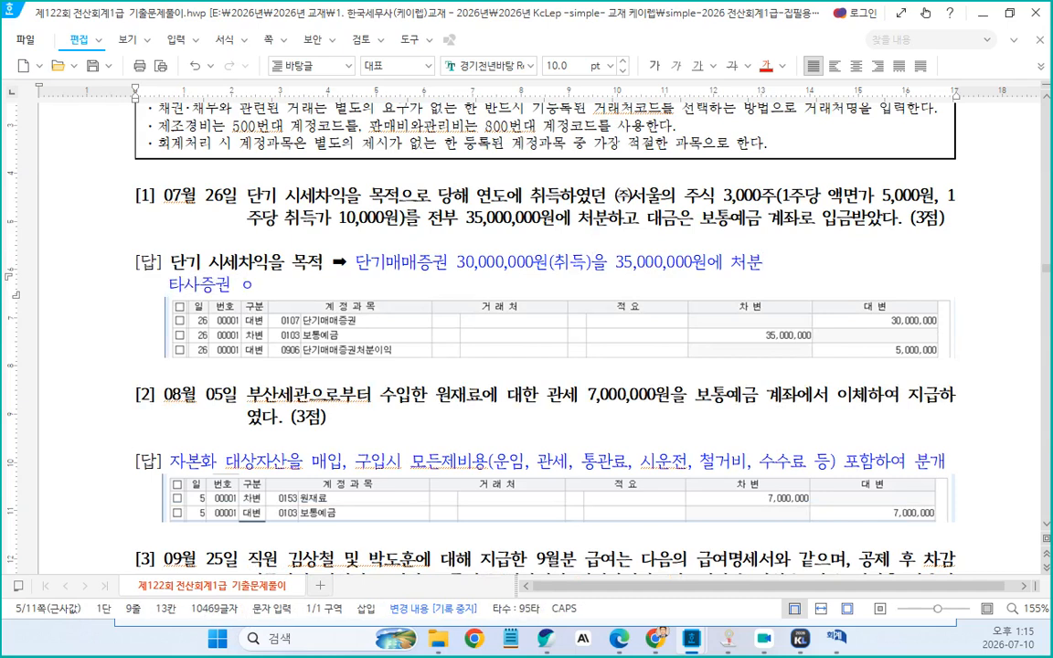
text(면ㄱ므액ㅇ)
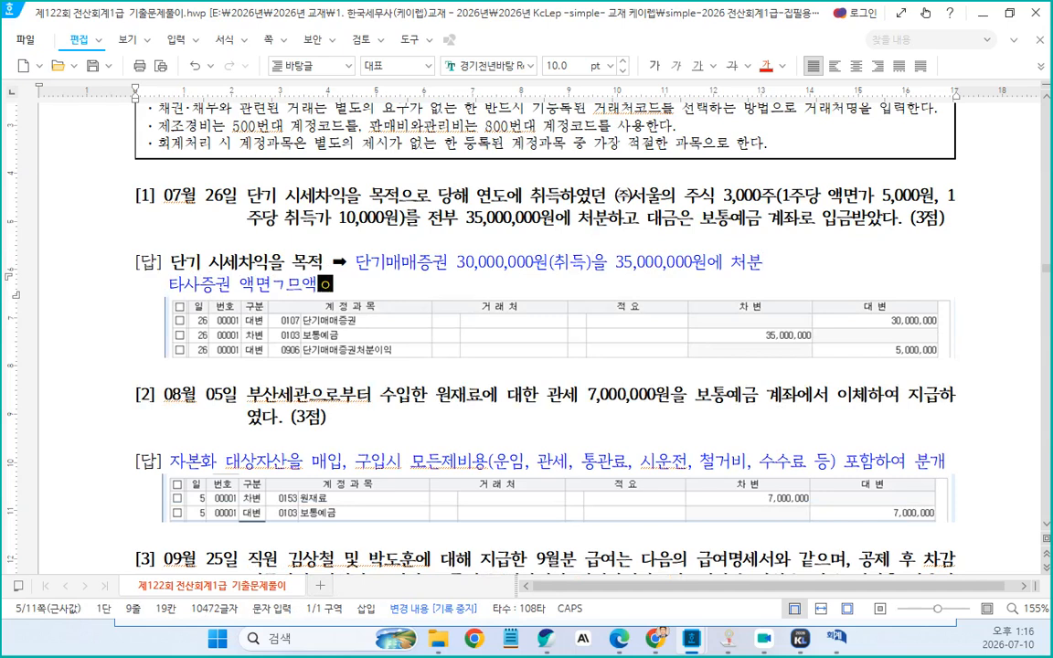
text(은 )
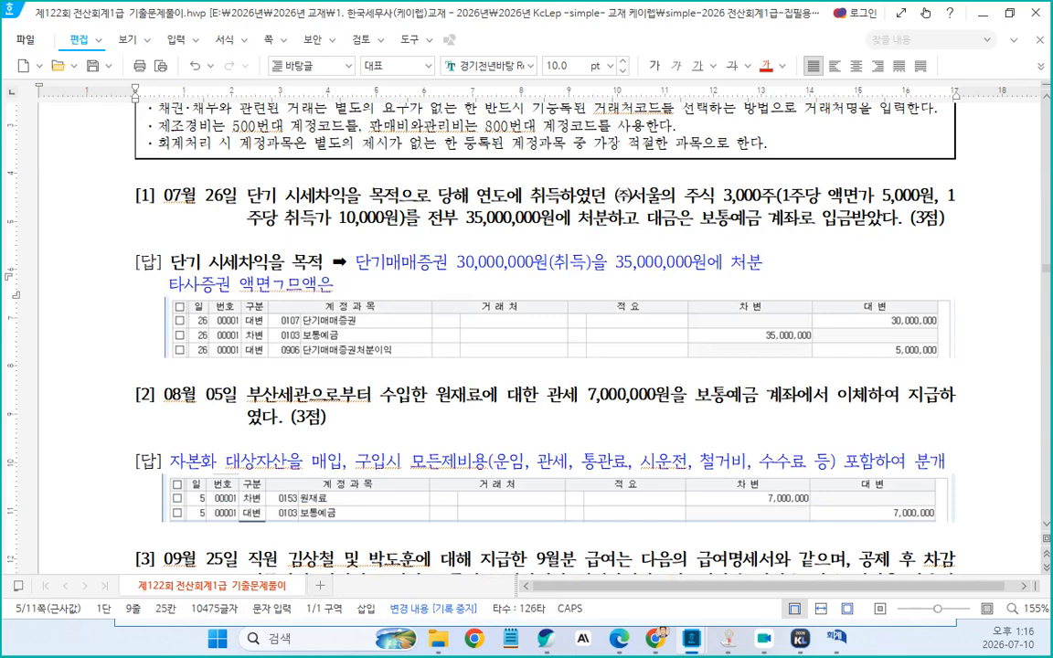
text(필요 없다)
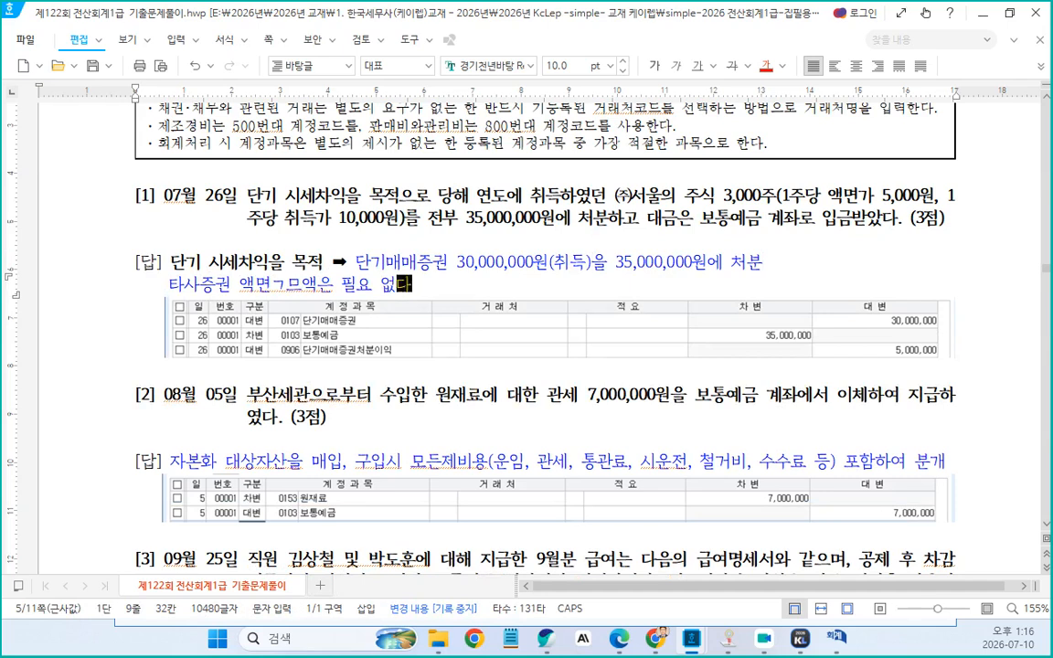
click(305, 287)
key(BackSpace)
key(BackSpace)
text(금)
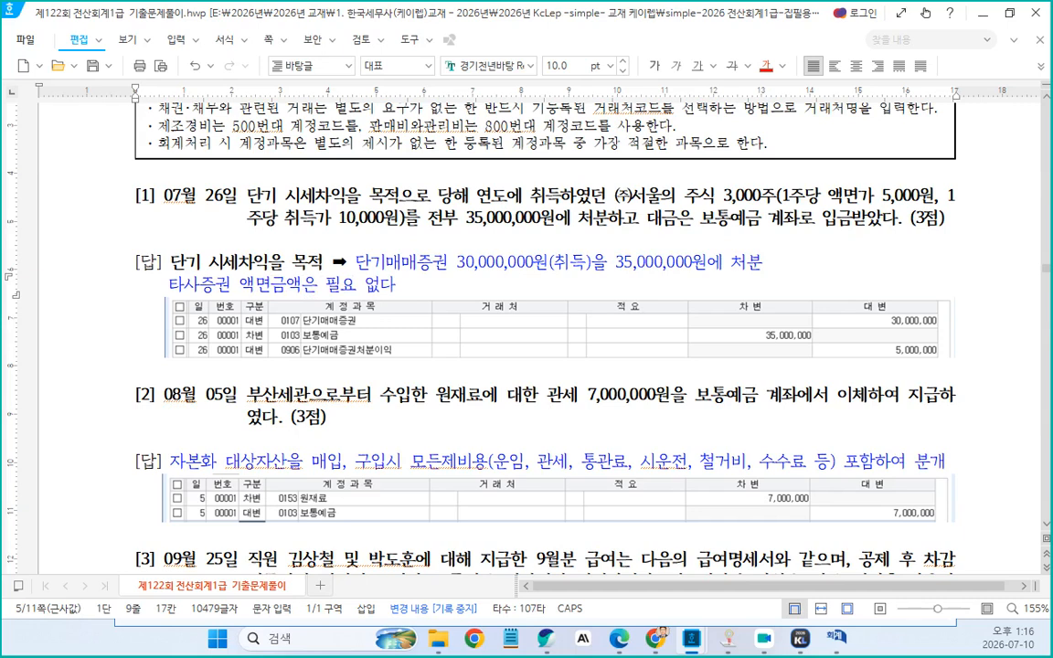
Append ", 주식발행시" to the end of the new answer line
key(Right)
key(Right)
key(Right)
key(Right)
key(Right)
text(, 주식)
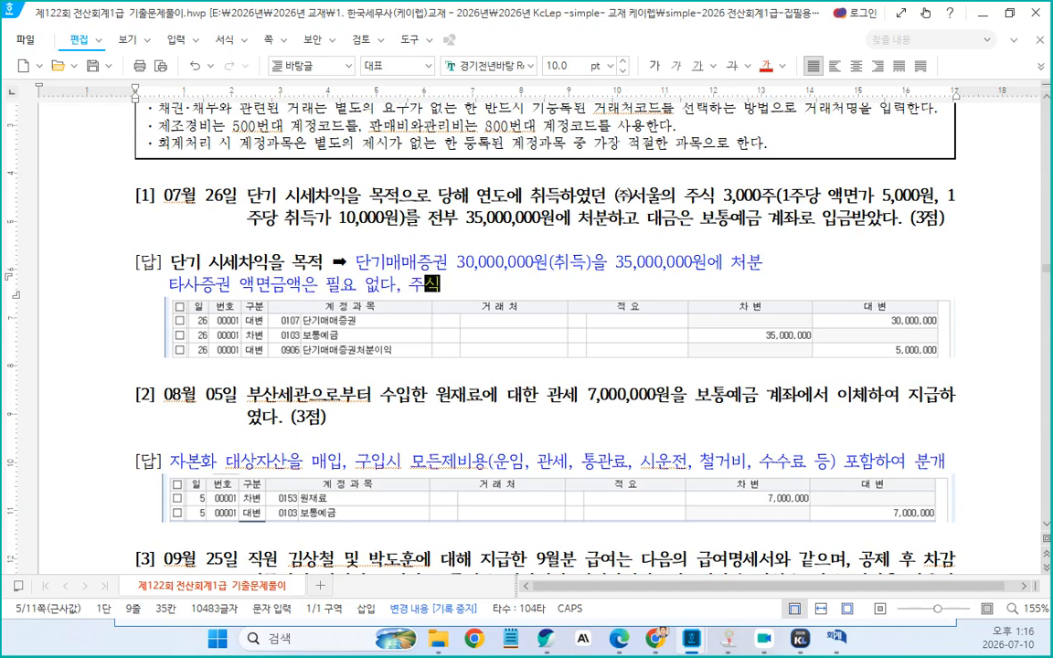
text(발행시)
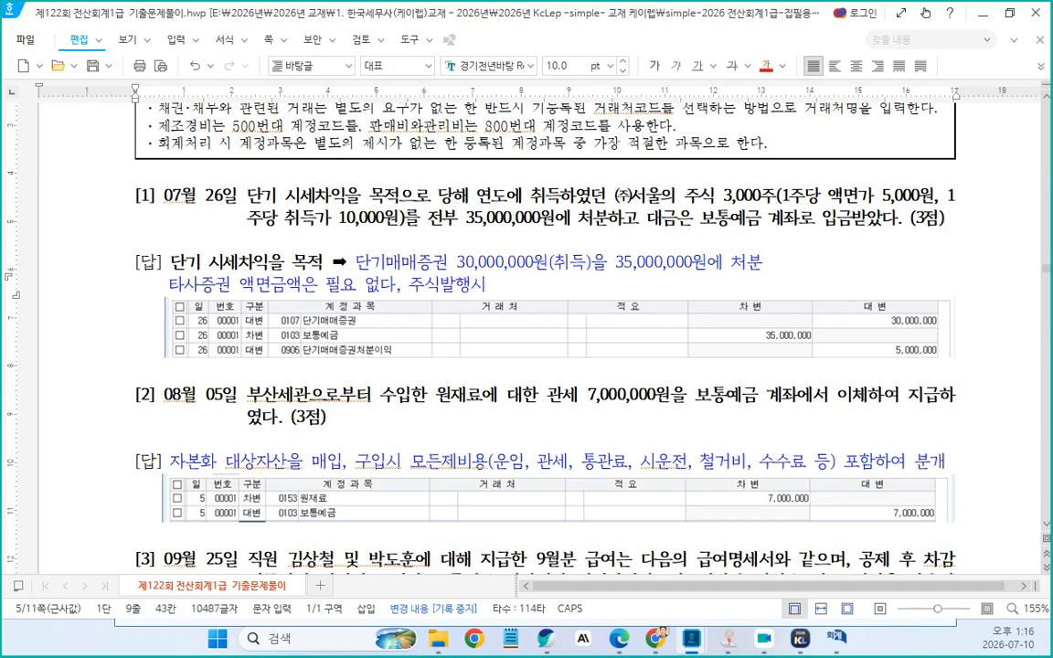
Insert a ➡ arrow followed by "대변 자본금(액면금액)" on the answer line
key(ctrl+F10)
key(Return)
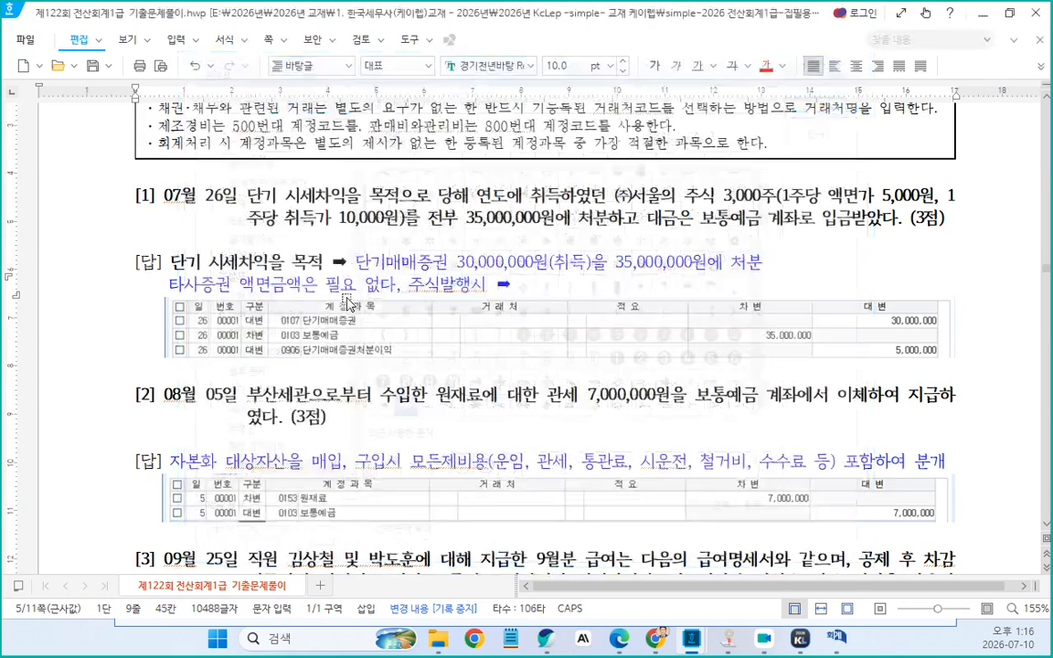
text(대변)
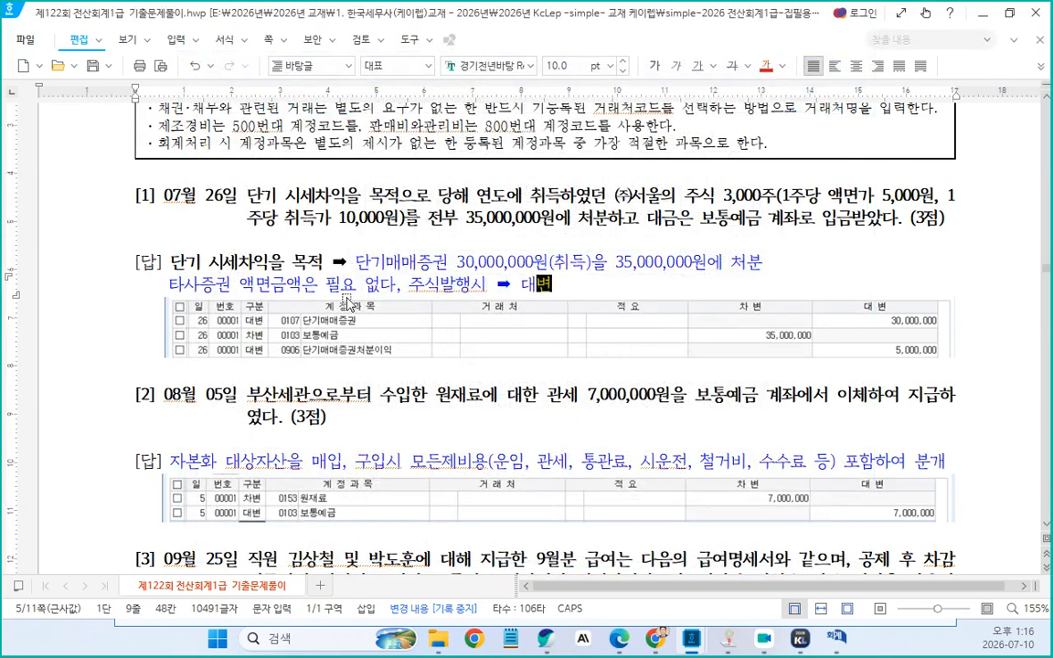
text(9잡노)
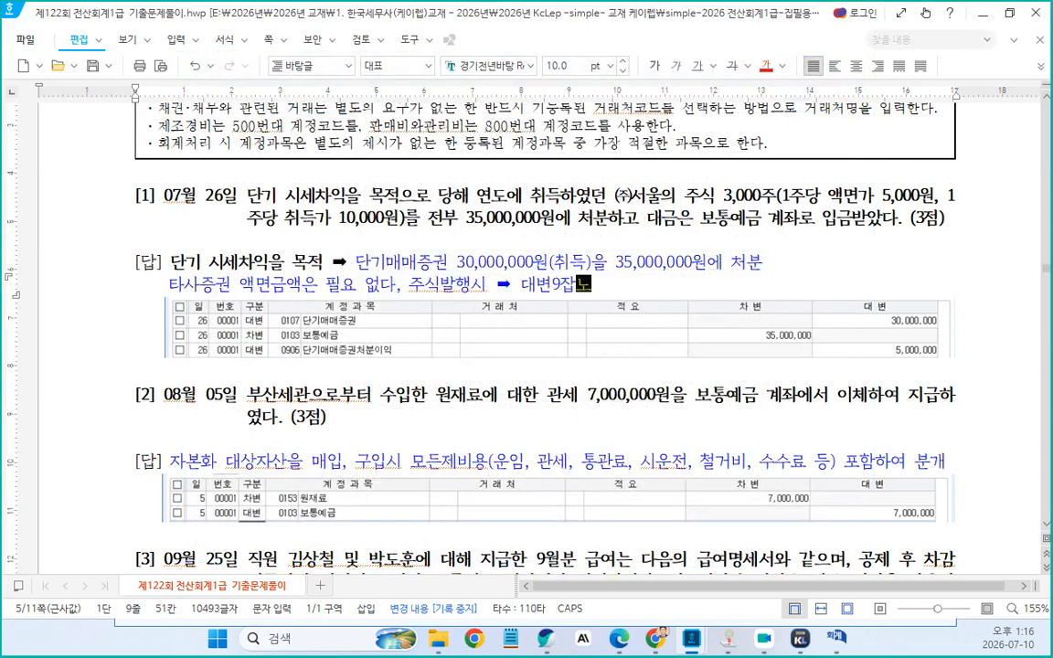
text(금))
key(BackSpace)
key(BackSpace)
key(BackSpace)
key(BackSpace)
key(BackSpace)
text(자본금(ㅇ액면금액))
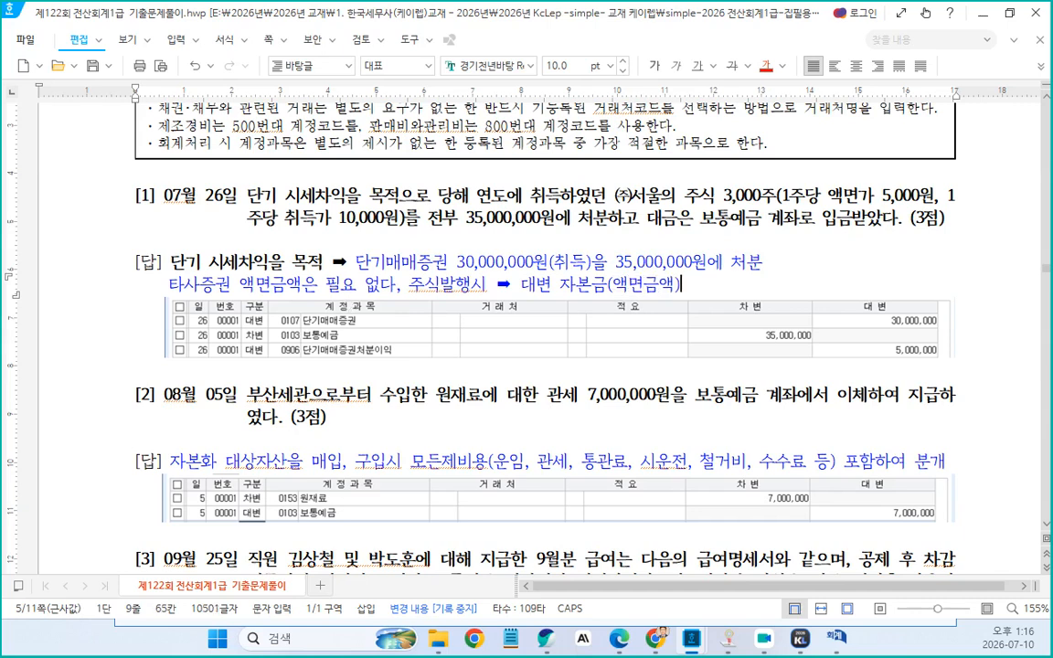
text(, 사채)
text(발행 )
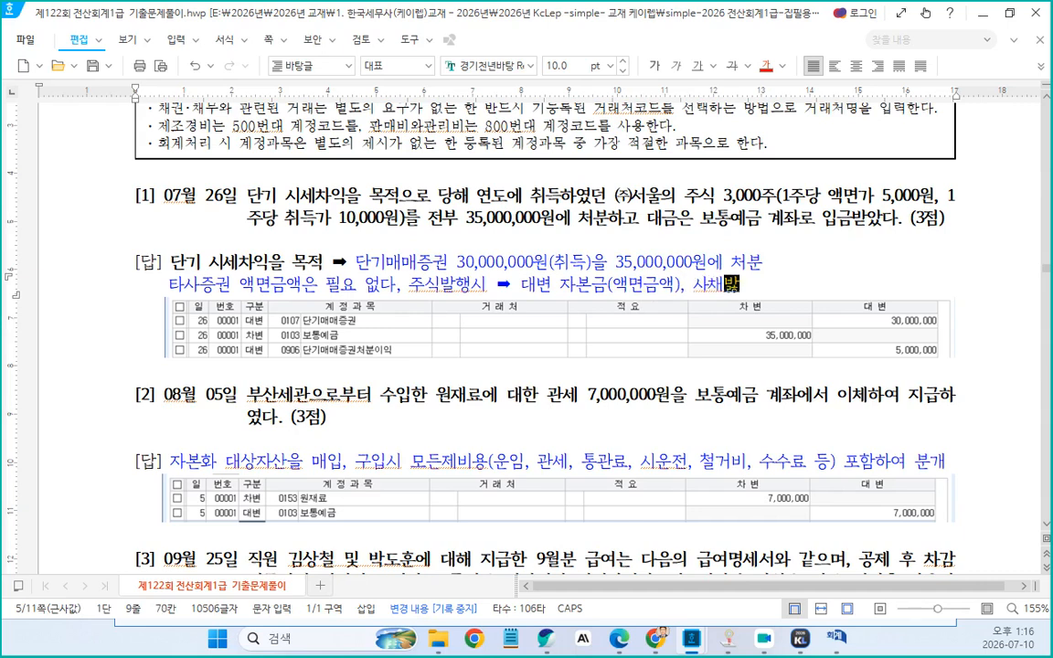
text(시)
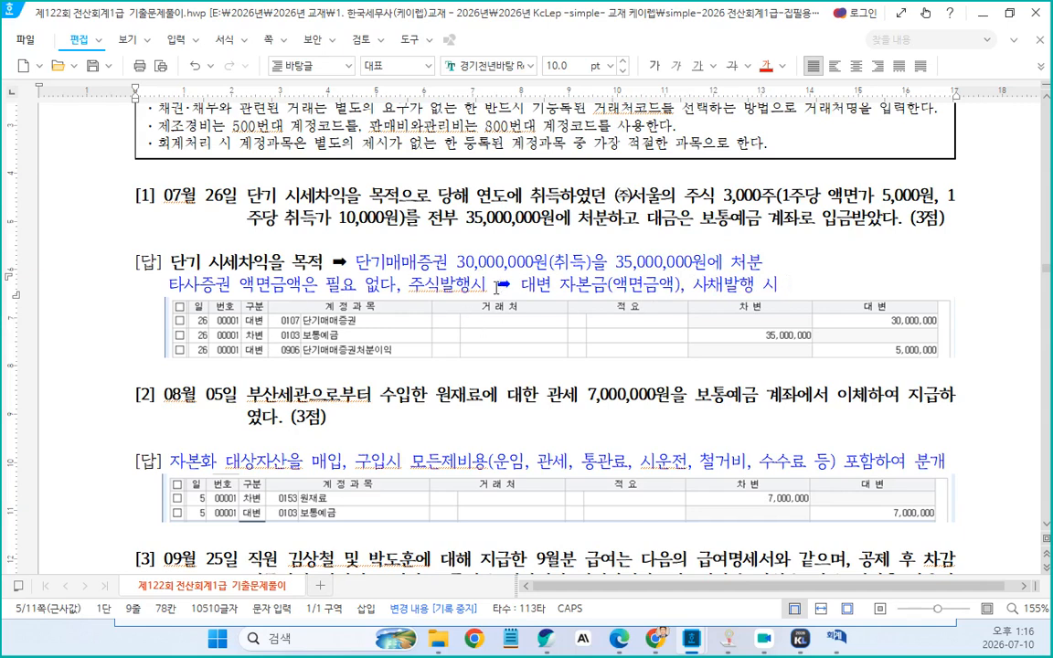
Copy the "➡ 대변 자본금(액면금액)" phrase and paste it at the end of the line
drag(494, 285, 682, 285)
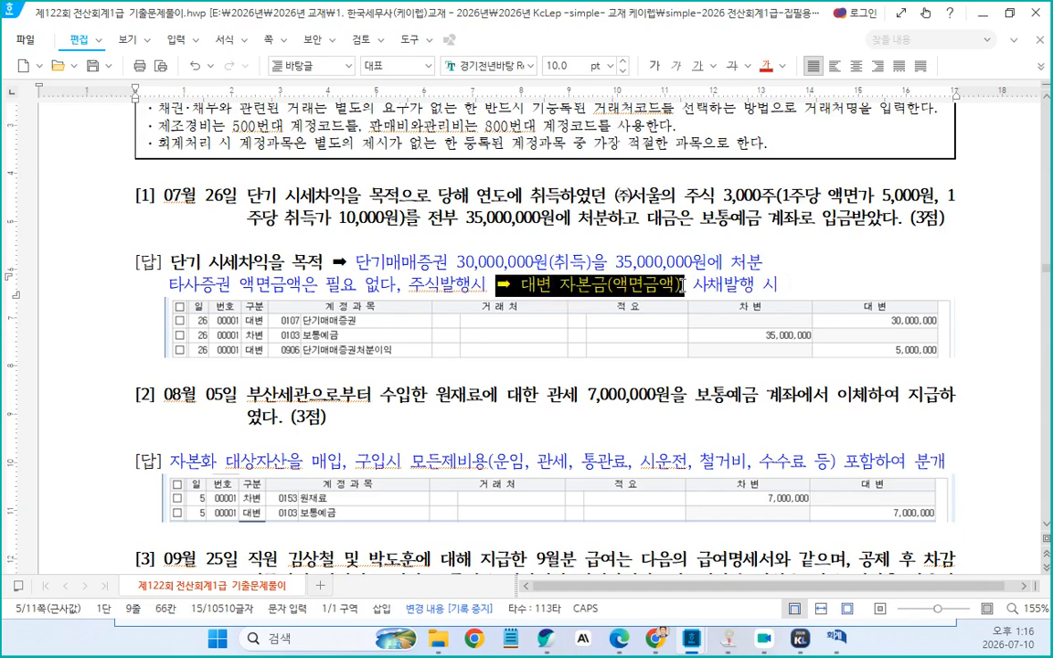
click(776, 280)
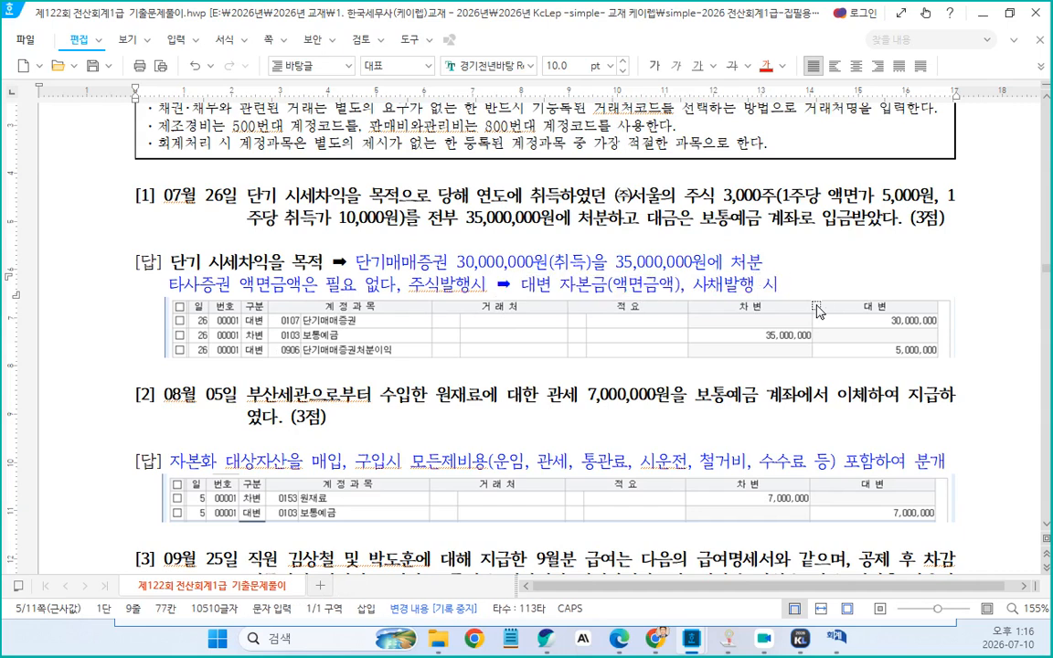
text(➡ 대변 자본금(액면금액),)
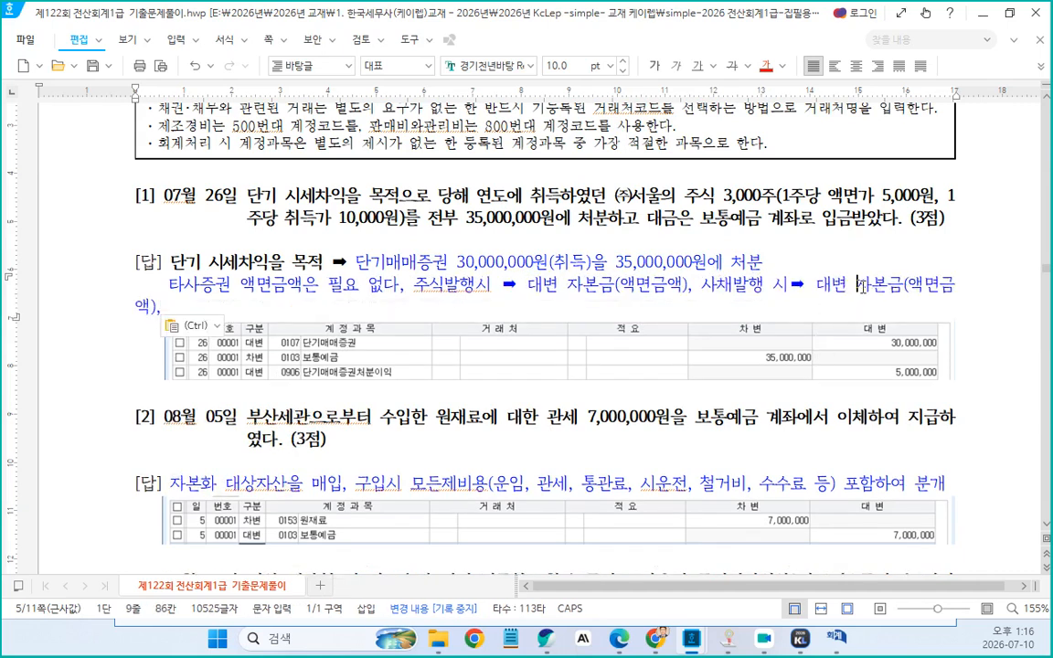
Change 자본금 to 사채 in the pasted phrase so it reads 대변 사채(액면금액), and remove the trailing comma
key(Delete)
key(Delete)
key(Delete)
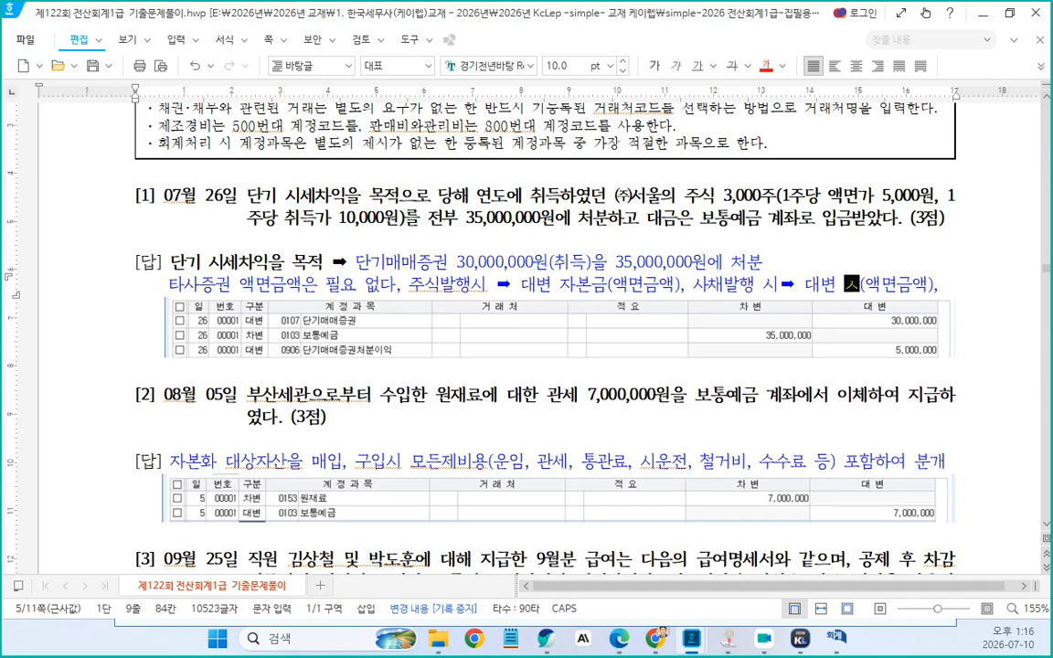
text(사채)
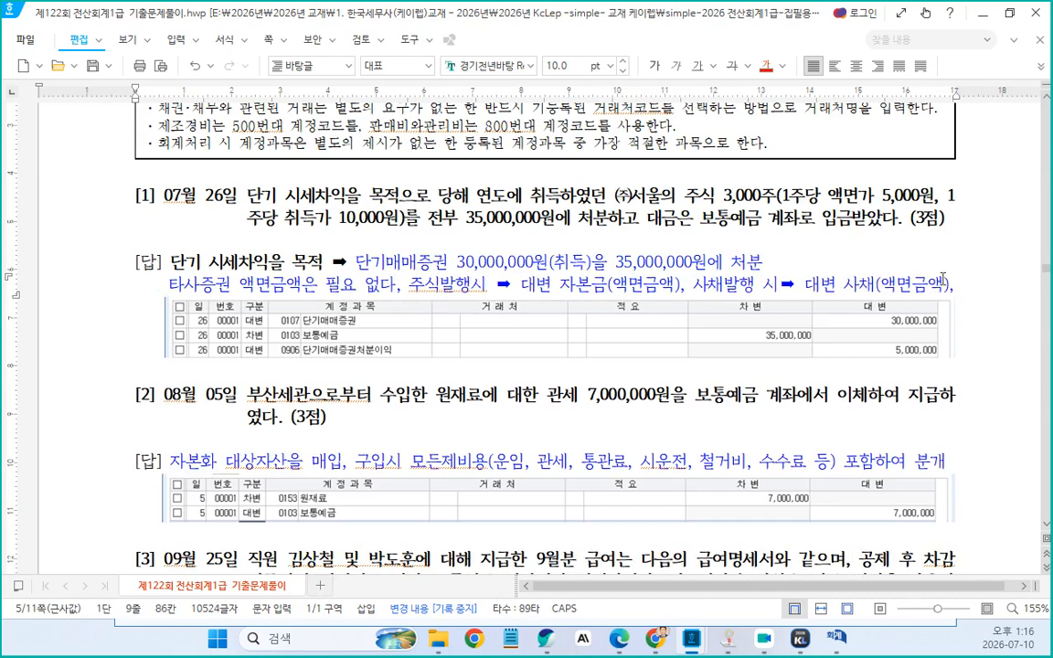
click(989, 297)
key(BackSpace)
Color the whole explanation line under problem 1's answer red
drag(169, 284, 950, 289)
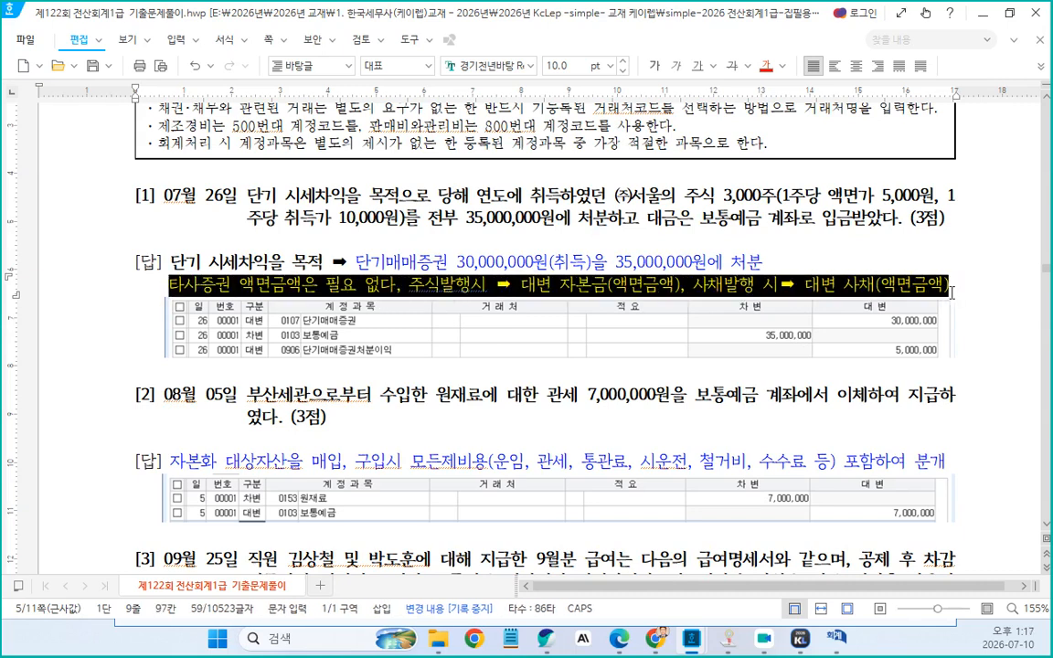
click(766, 69)
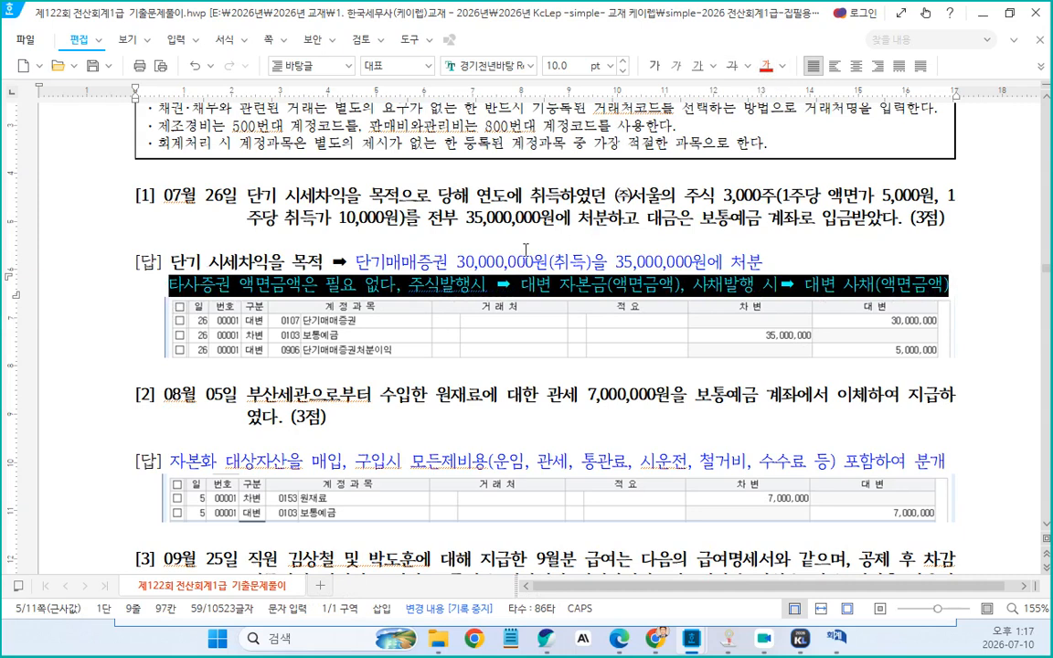
click(417, 263)
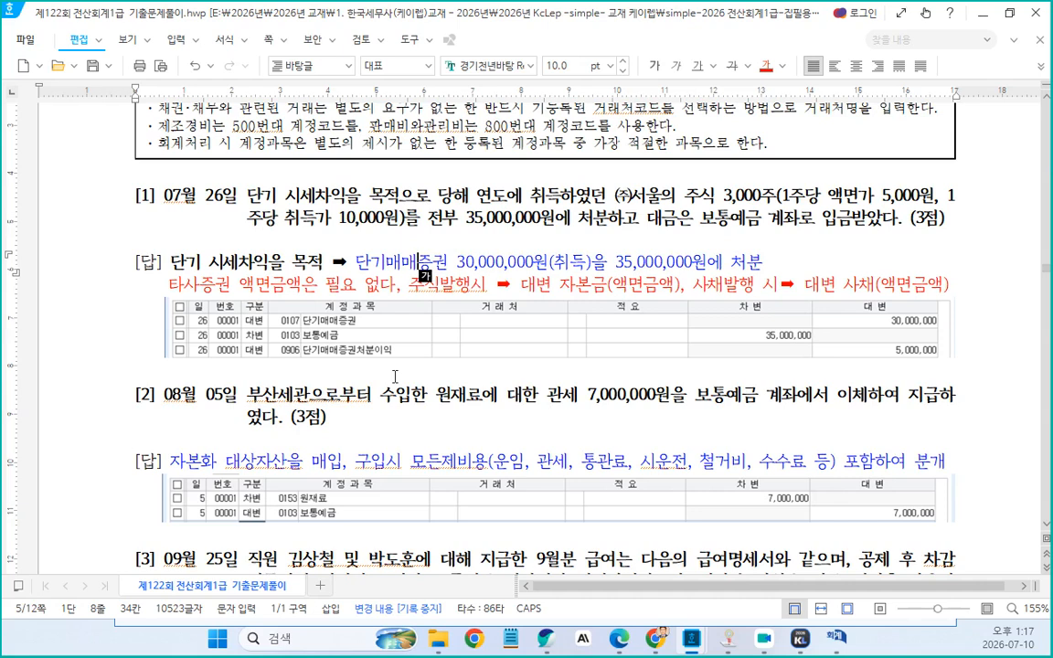
Start a new line below problem 2's answer explanation
click(354, 422)
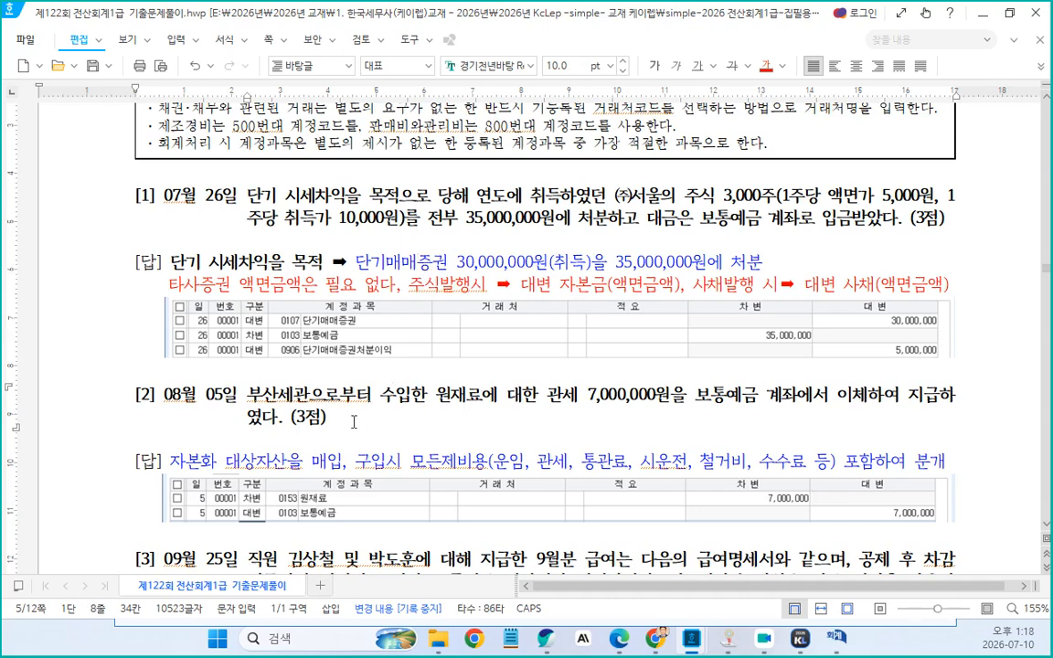
scroll(353, 422, down, 2)
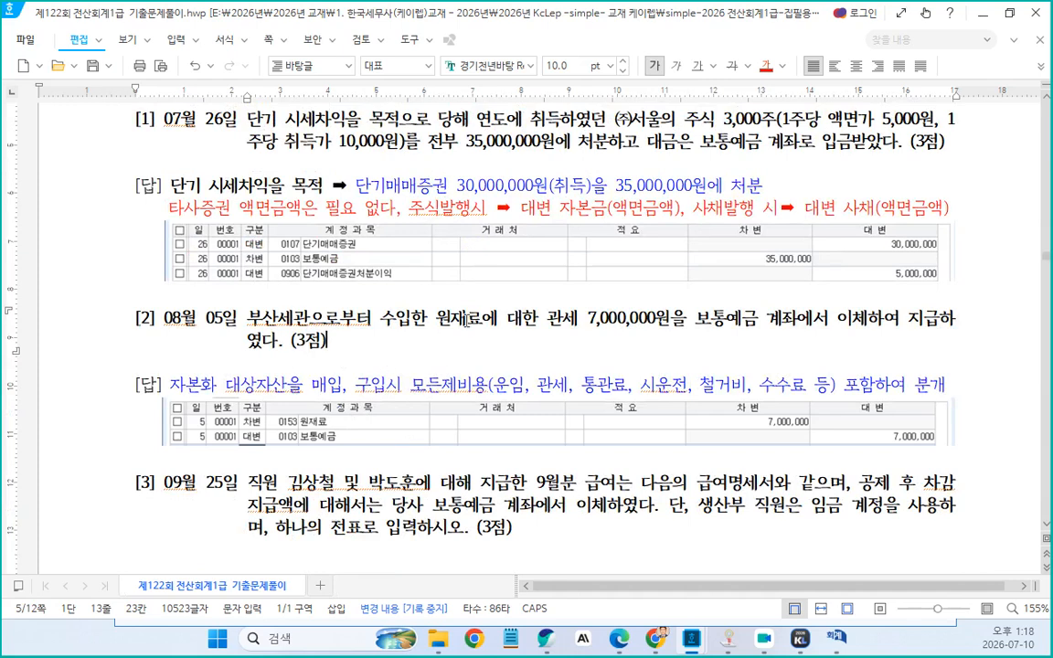
click(506, 334)
drag(170, 385, 946, 385)
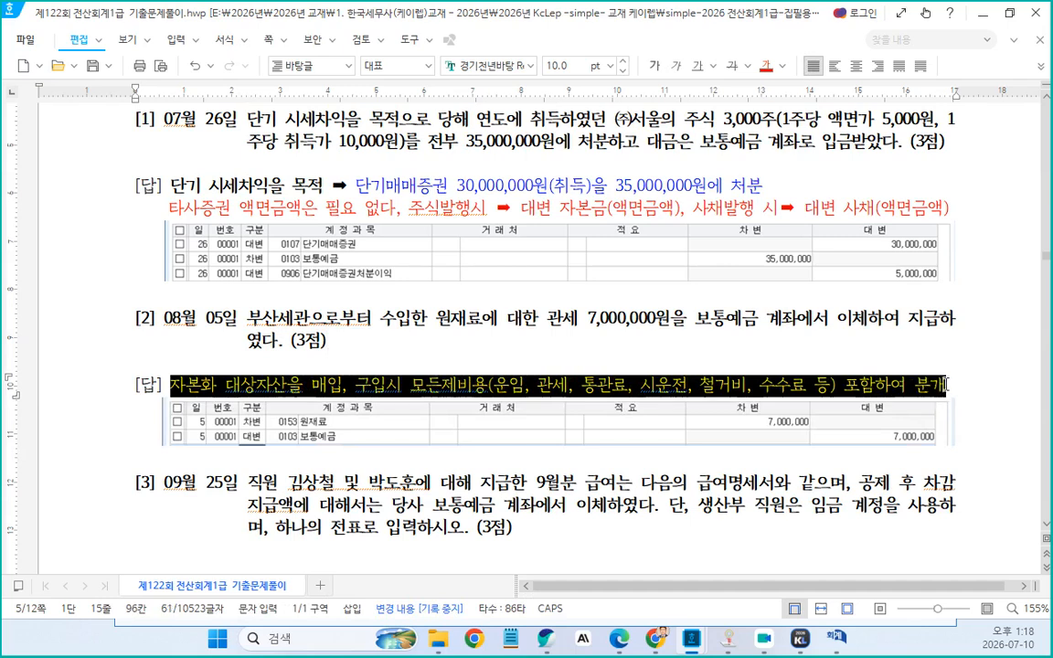
click(791, 365)
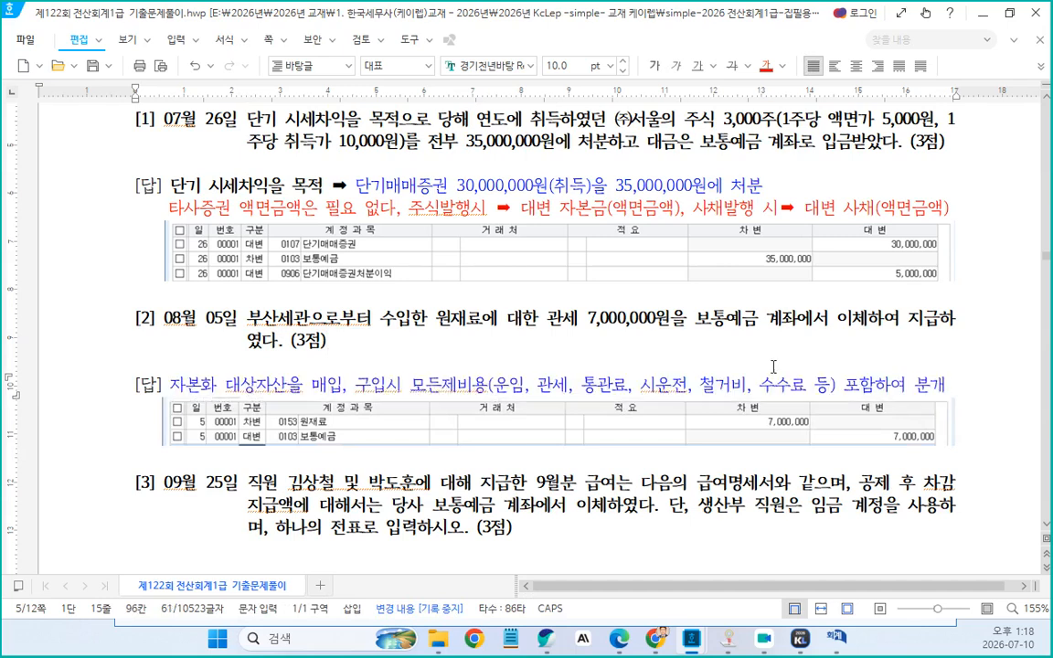
click(948, 384)
key(Return)
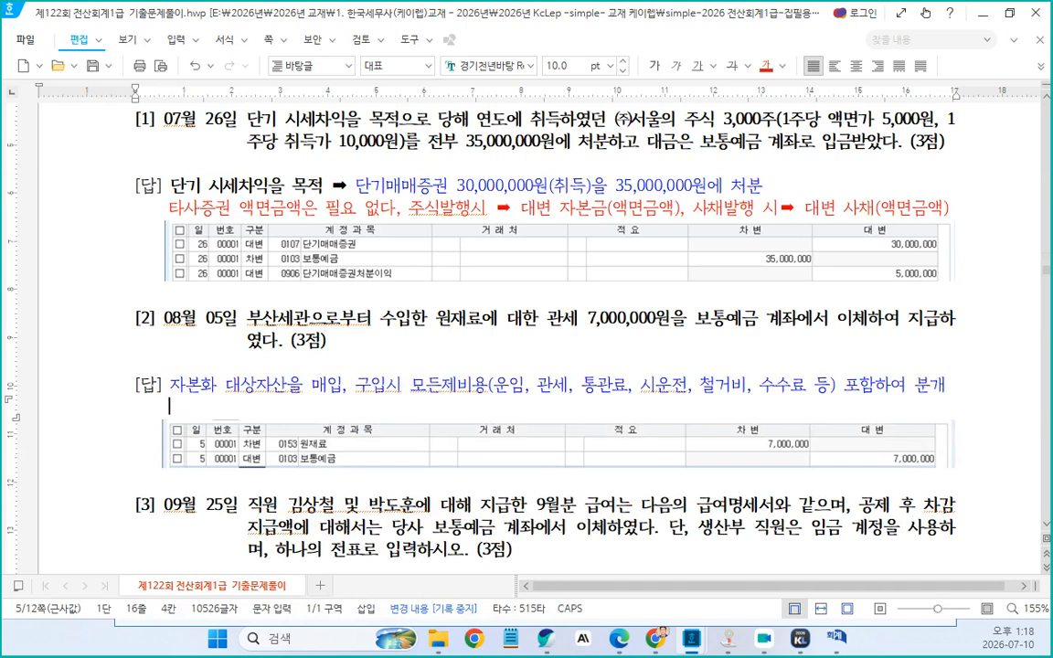
Type the note 아직 도착한지 못한 원재료에 대한 관세 on the new line
text(아직 돈)
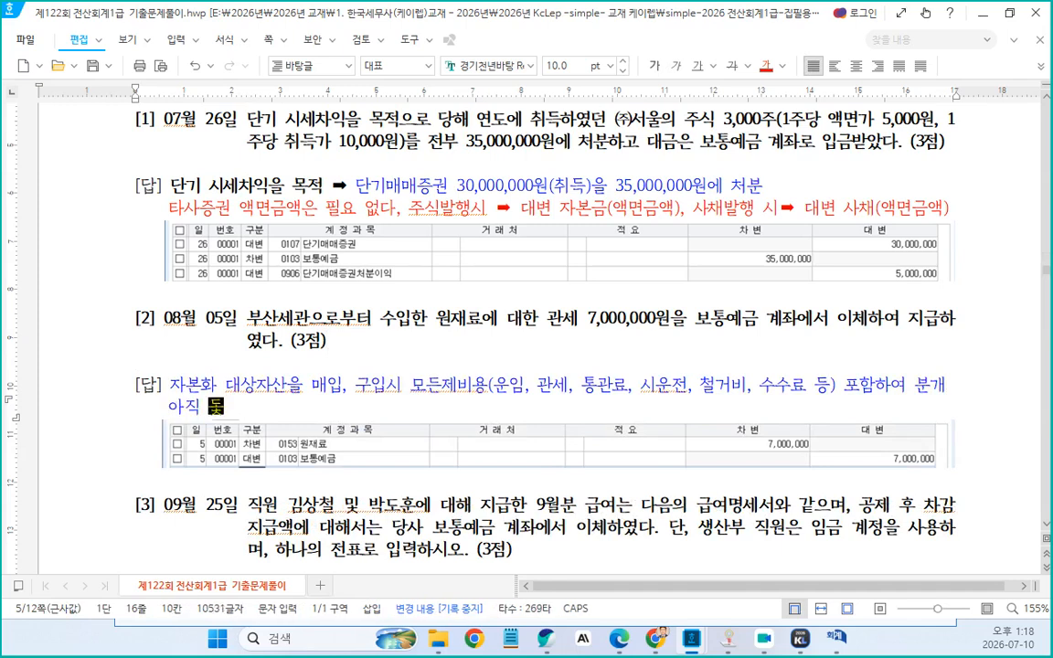
text(착한지 못)
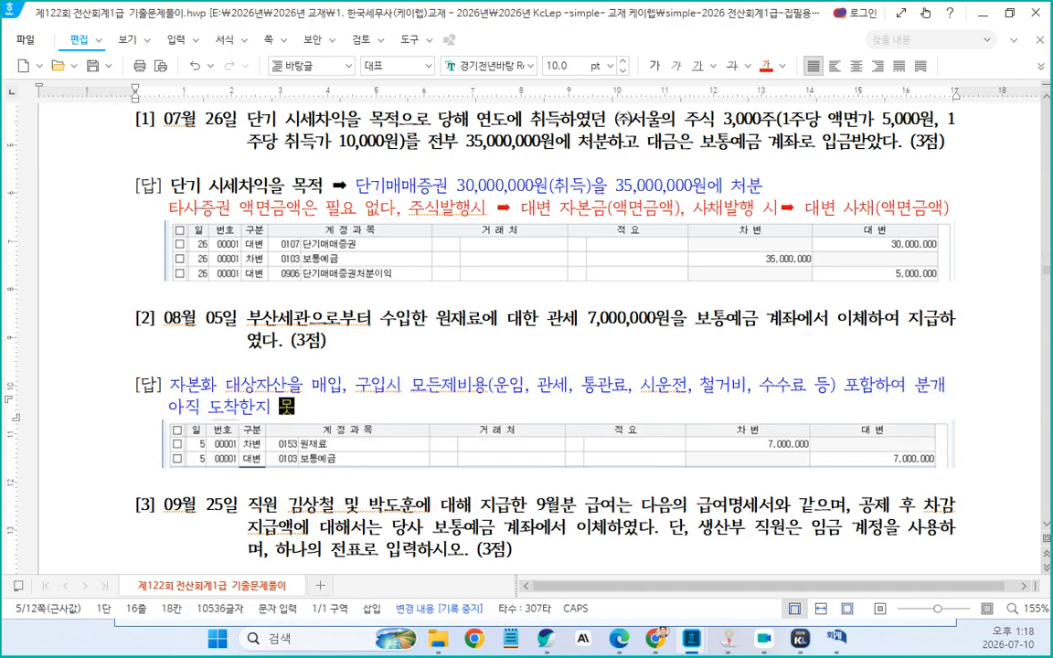
text(ㄹ하)
key(BackSpace)
key(BackSpace)
key(BackSpace)
text(한 우너잴)
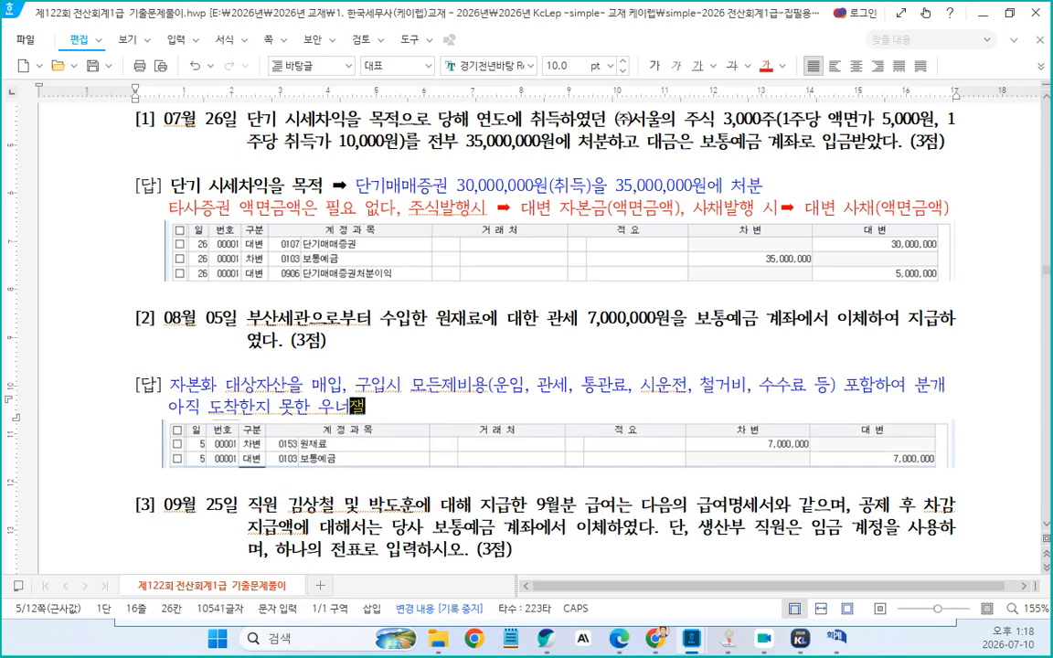
text(료)
key(Left)
key(Left)
key(BackSpace)
key(BackSpace)
text(원)
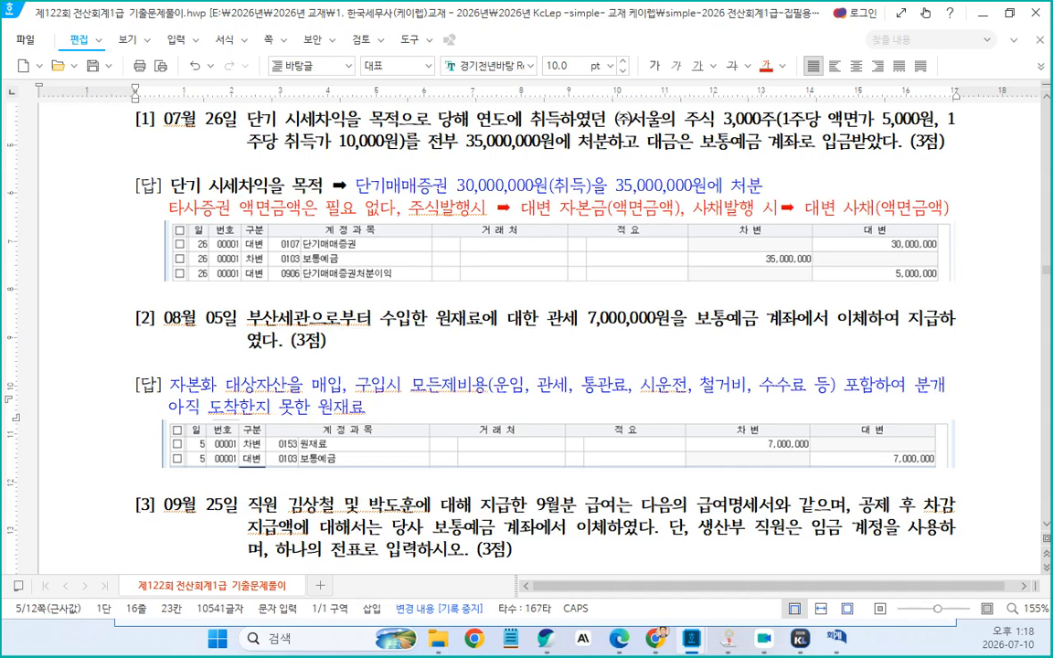
key(End)
text(에 댔한 고나세)
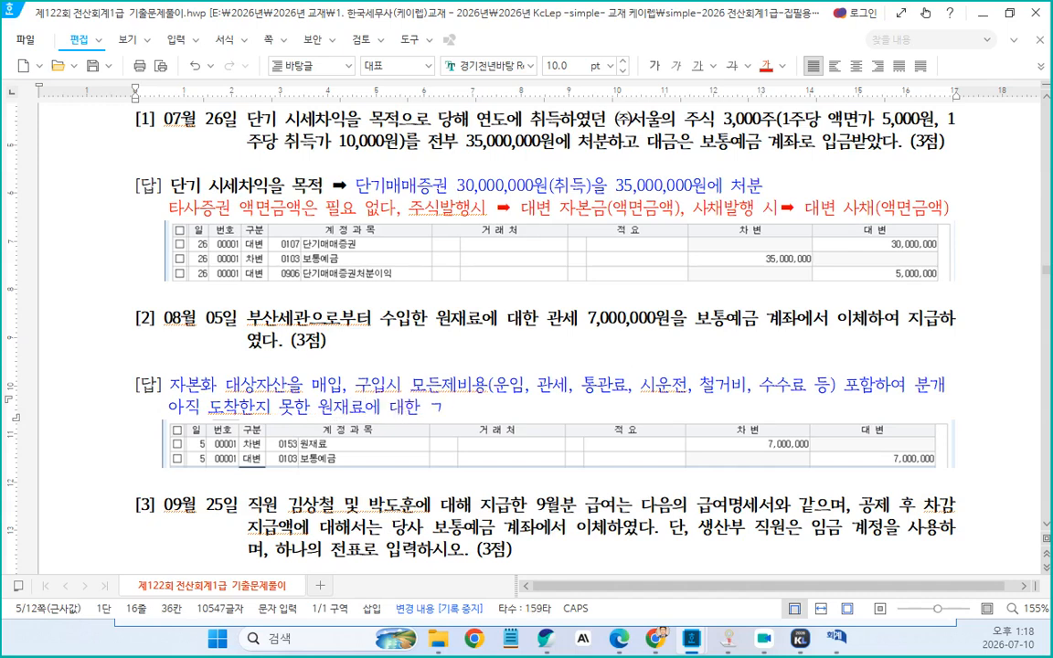
Extend the note with ', 통관료 등' after 관세
key(Left)
key(Left)
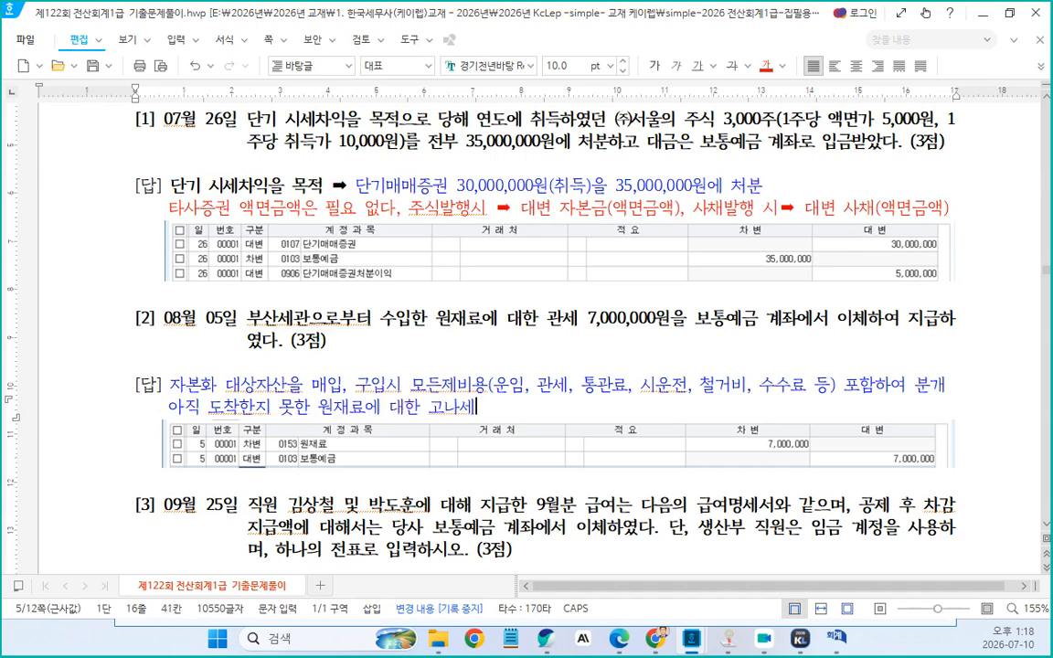
key(BackSpace)
key(BackSpace)
text(고ㅏㄴ)
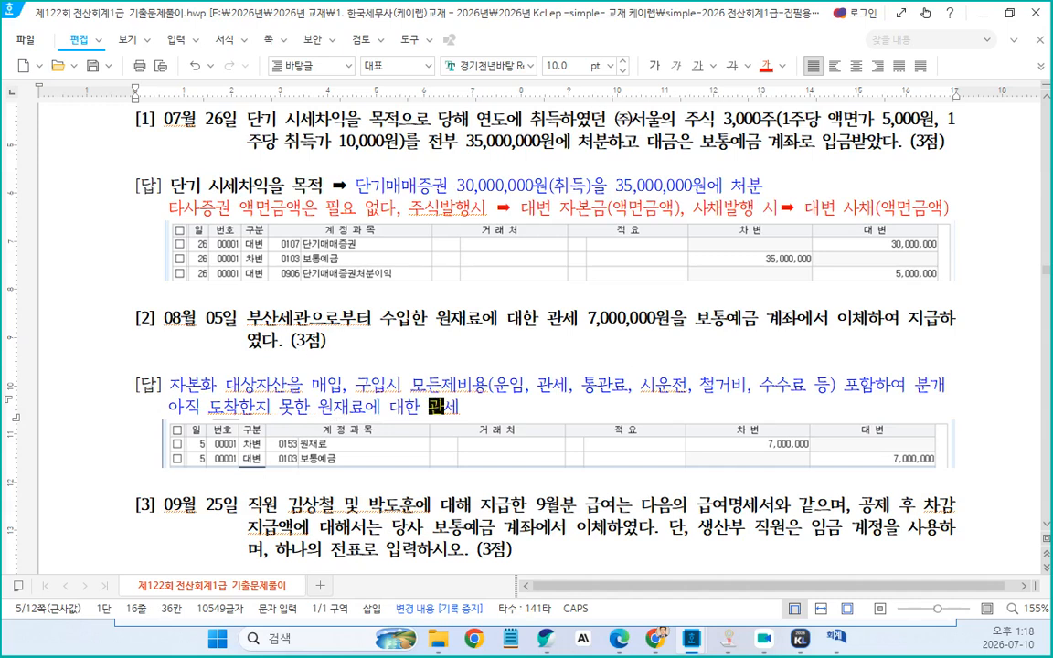
text(, 총관료 등)
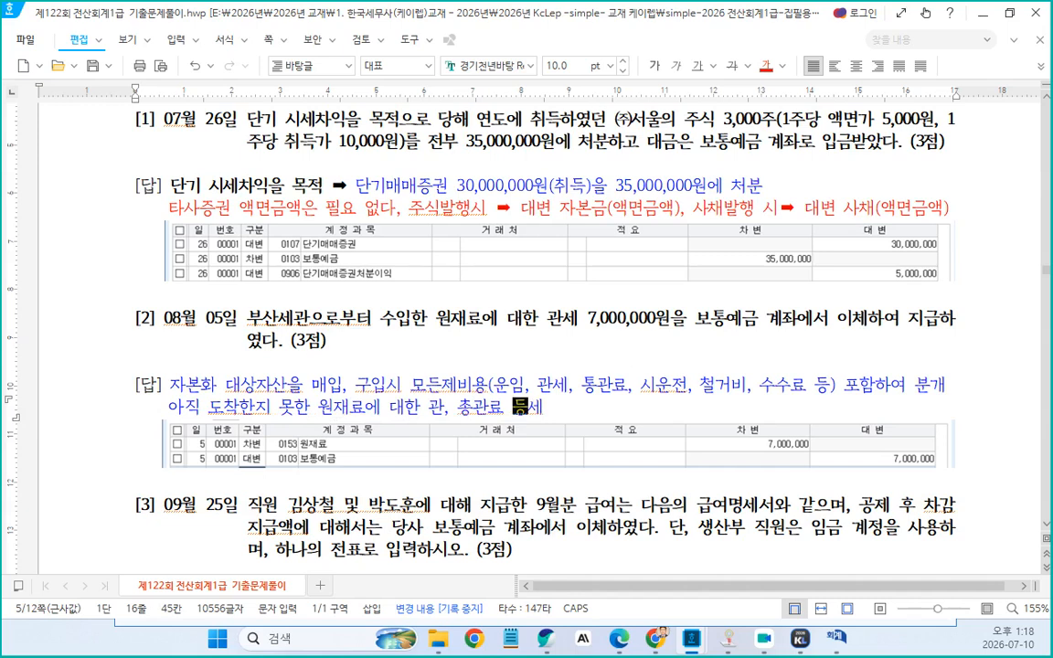
key(Delete)
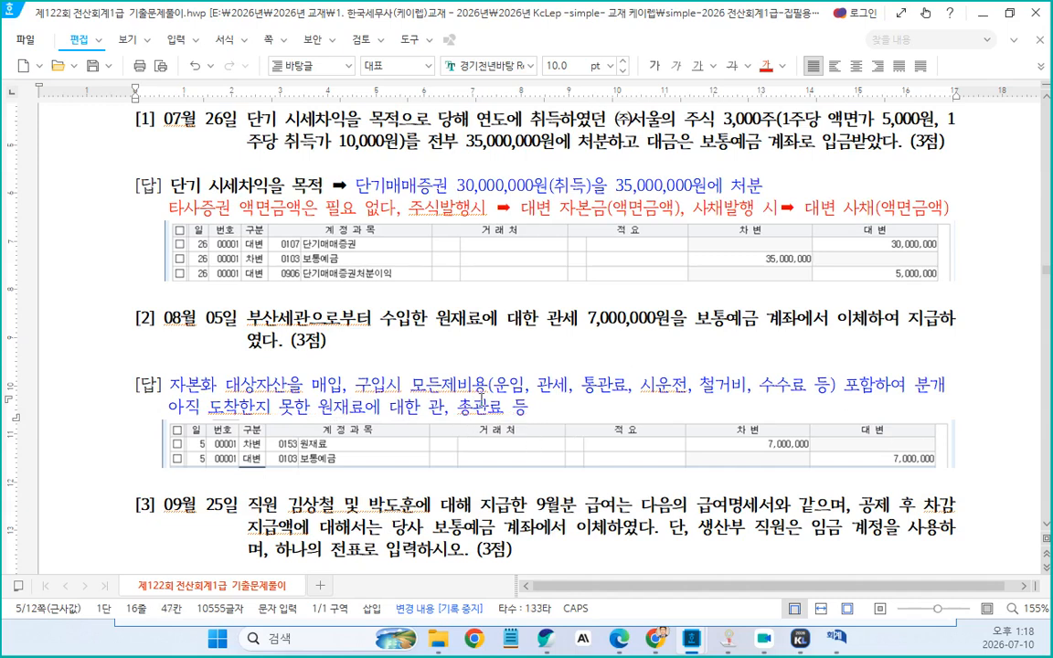
key(Left)
key(Left)
key(Left)
key(Left)
key(Left)
key(Left)
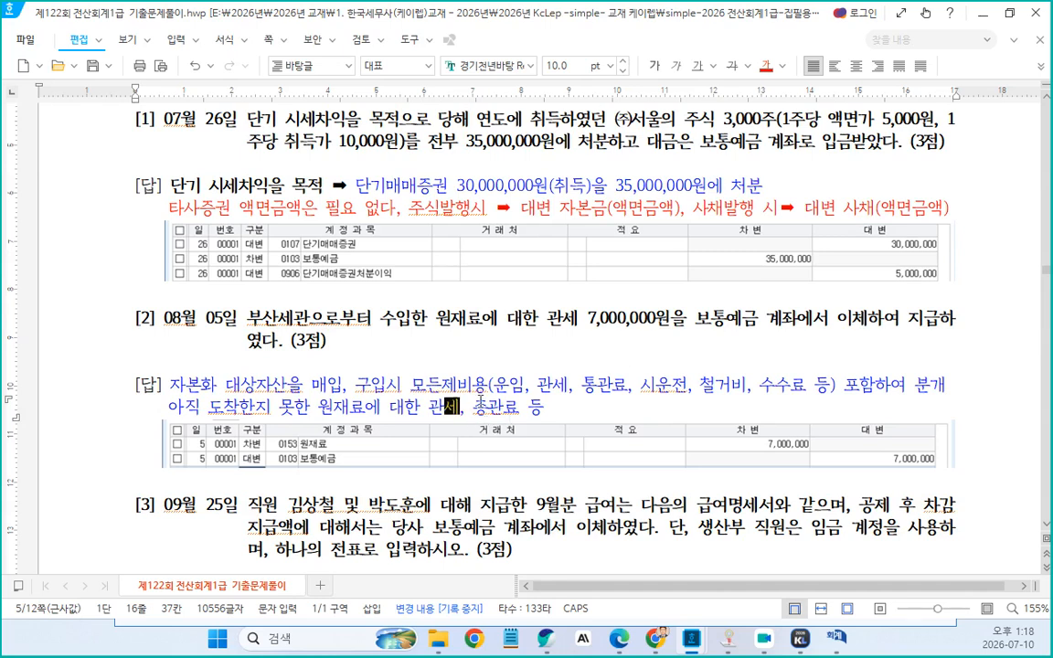
text(세)
Correct the note's typos so it reads 통관료 and 도착하지
click(484, 407)
key(BackSpace)
text(통)
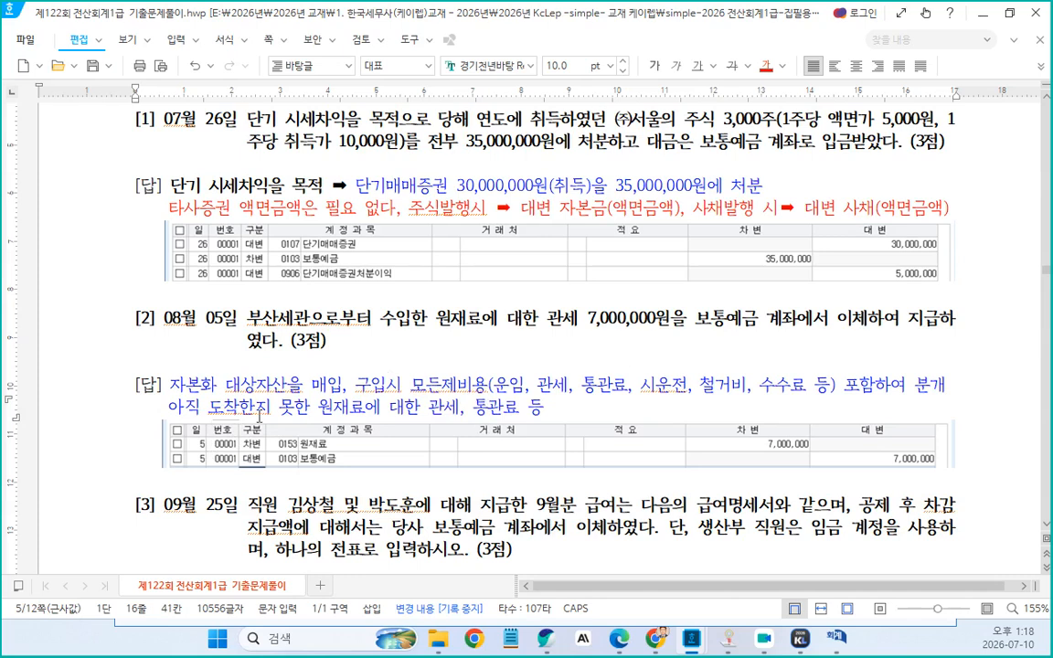
click(240, 411)
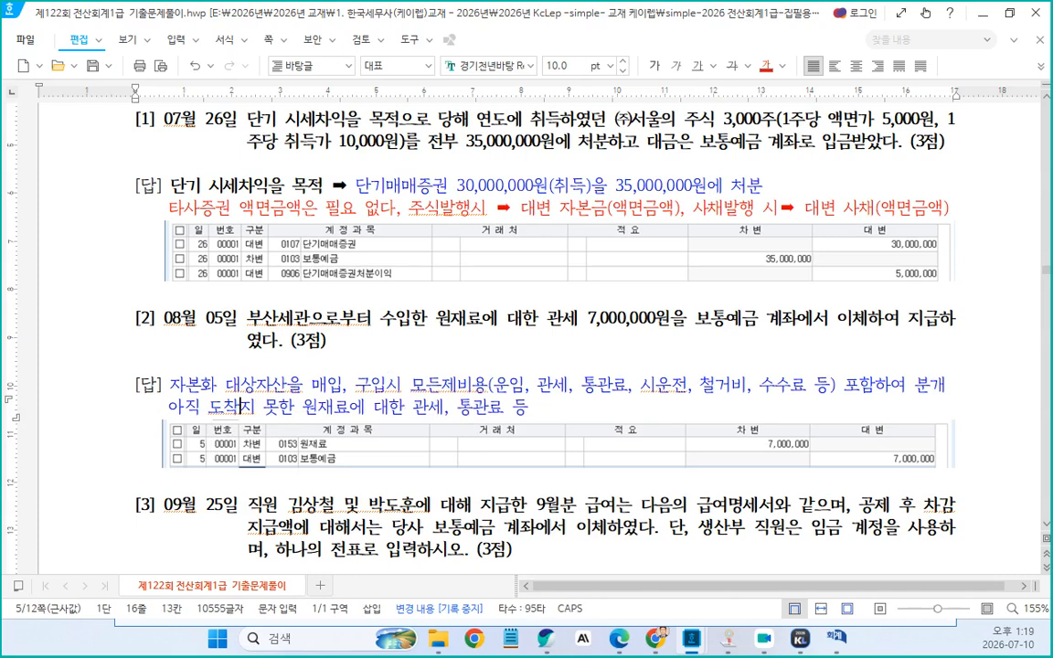
text(하)
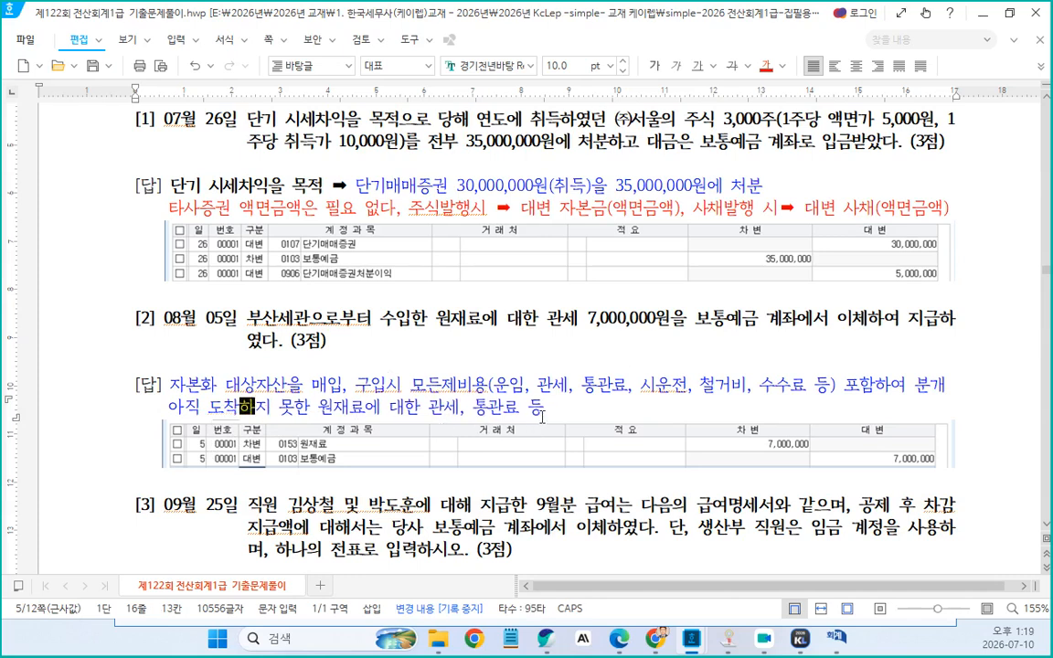
Append a ➡ arrow symbol followed by 미착품 to the end of the note
click(569, 412)
key(ctrl+F10)
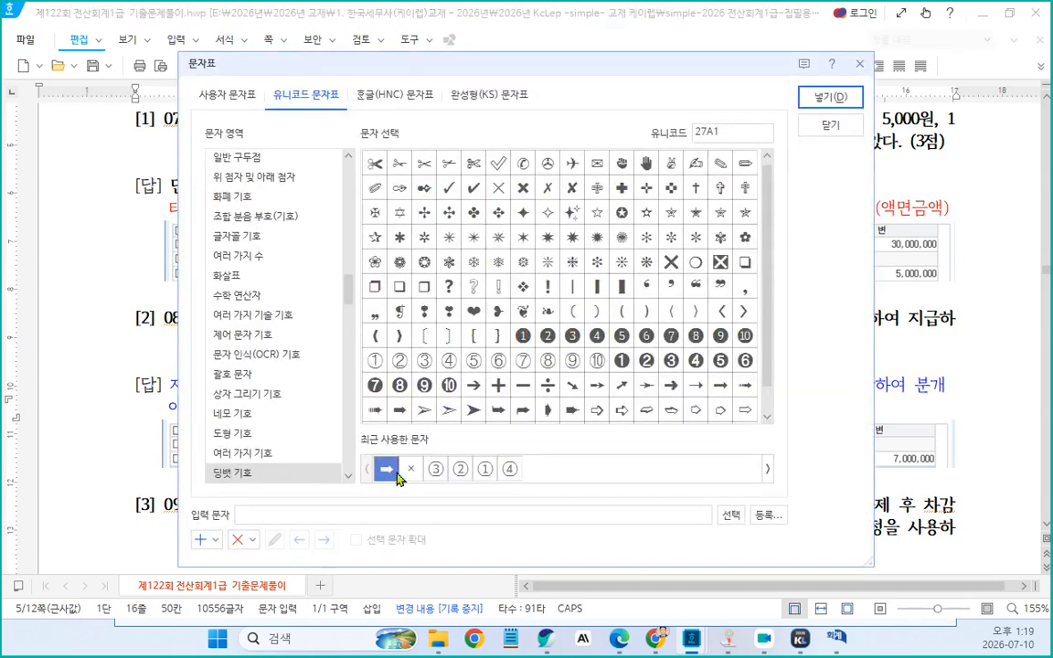
click(830, 97)
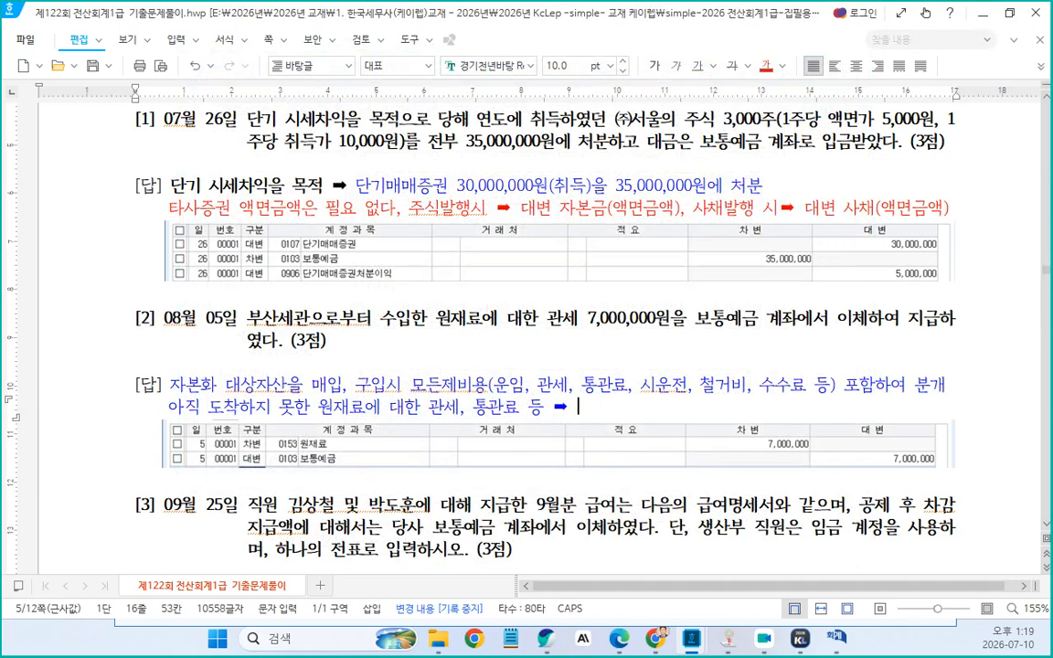
text(미착품)
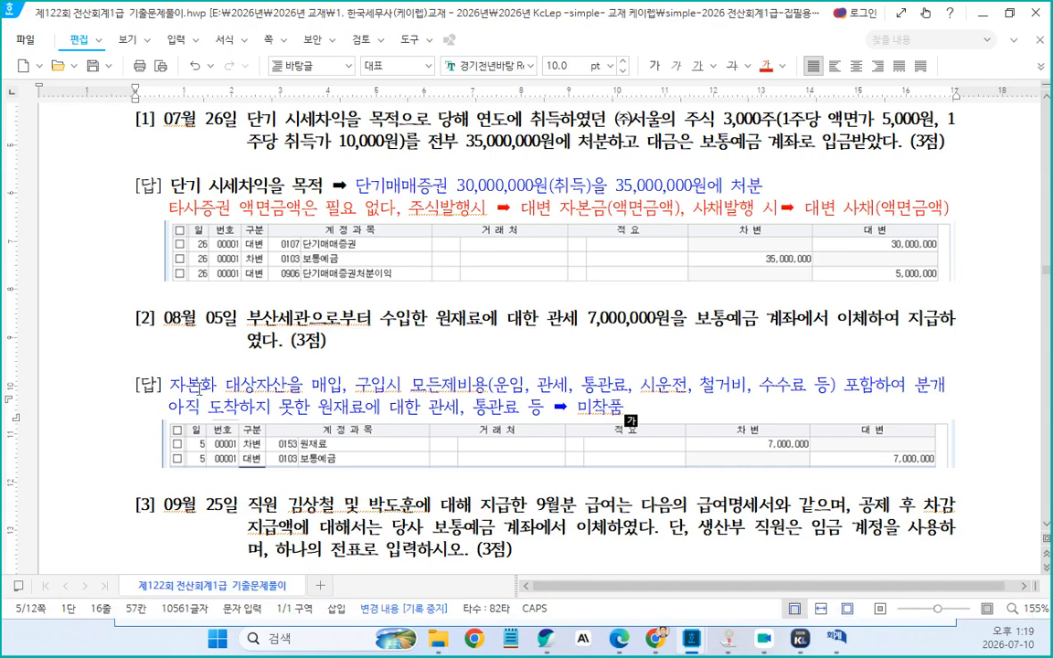
Prefix the note with an asterisk and insert (상품) after 원재료
click(170, 408)
text(*)
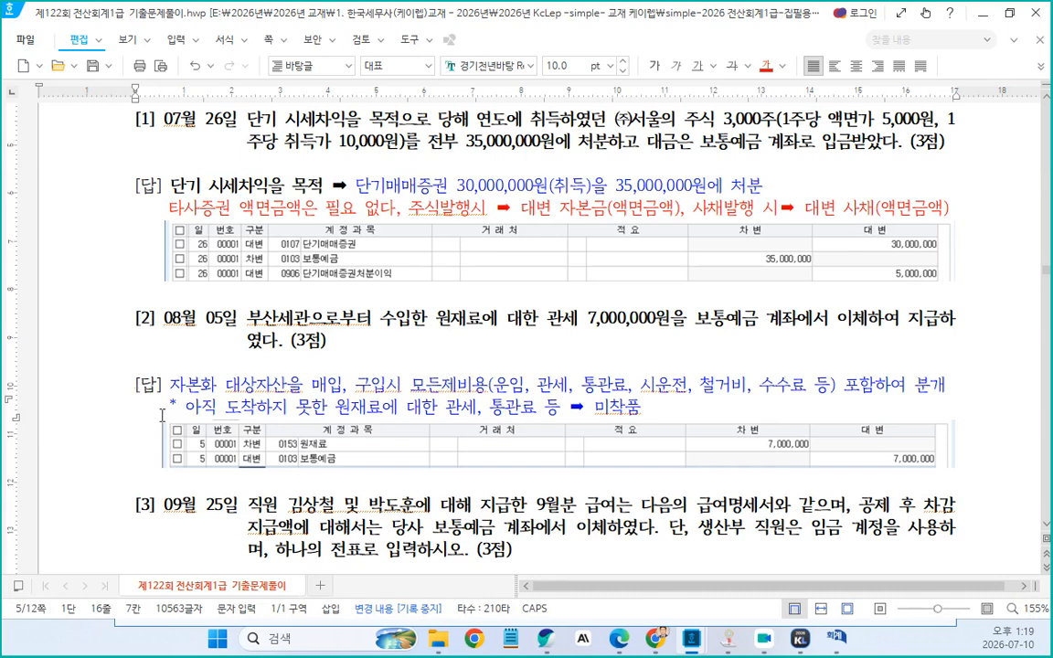
drag(164, 414, 172, 414)
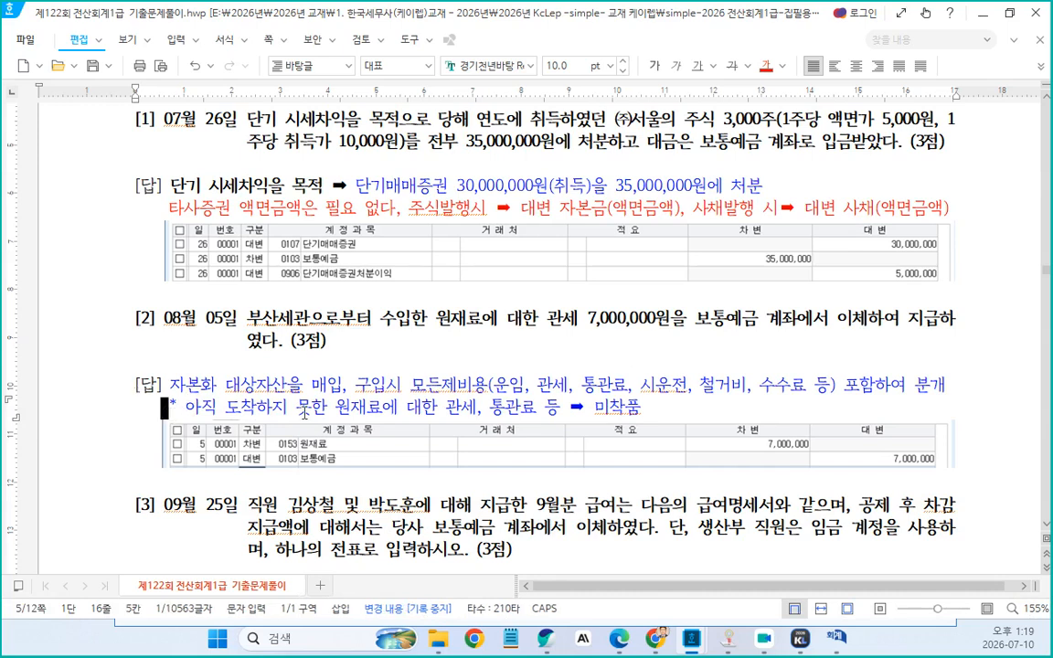
click(381, 416)
text((상품))
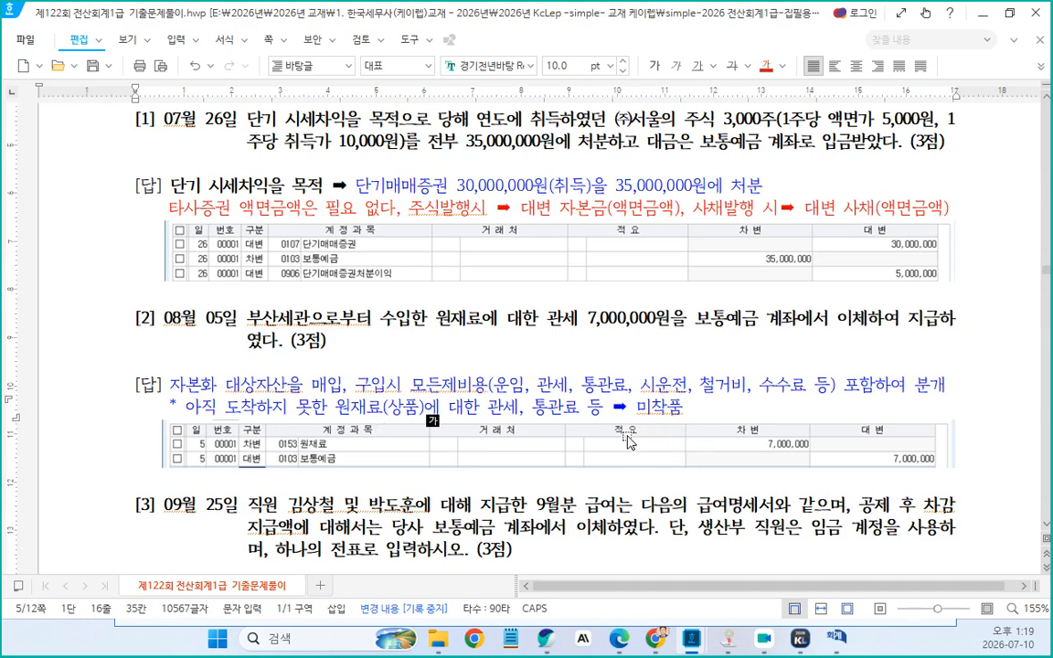
Color the new note line red
drag(163, 403, 719, 420)
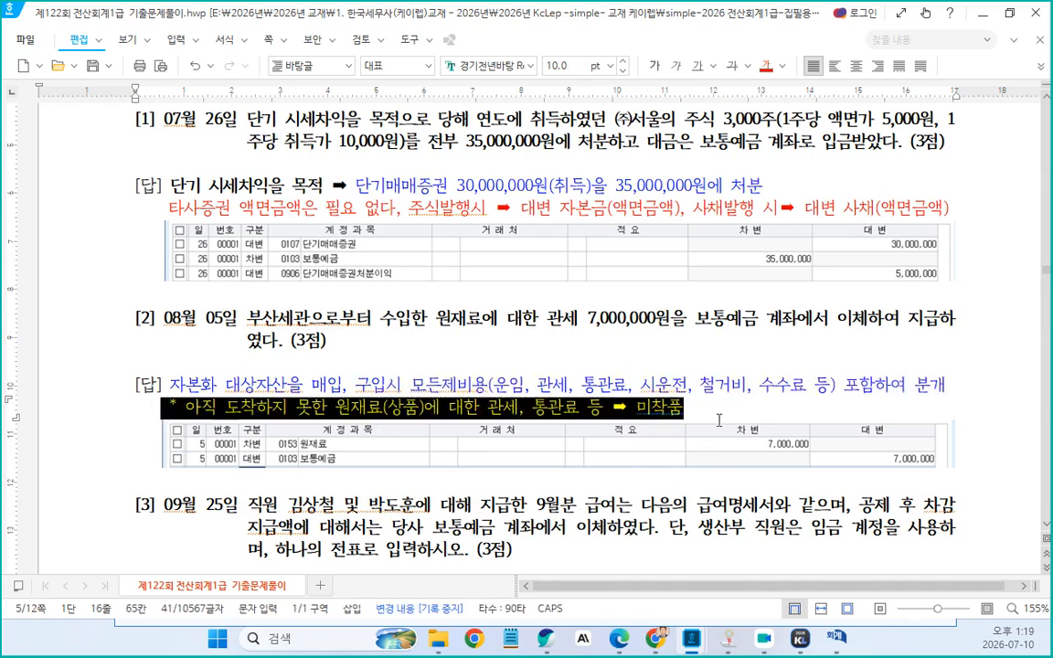
click(431, 349)
Review problem 3 and its September pay statements
scroll(432, 349, down, 3)
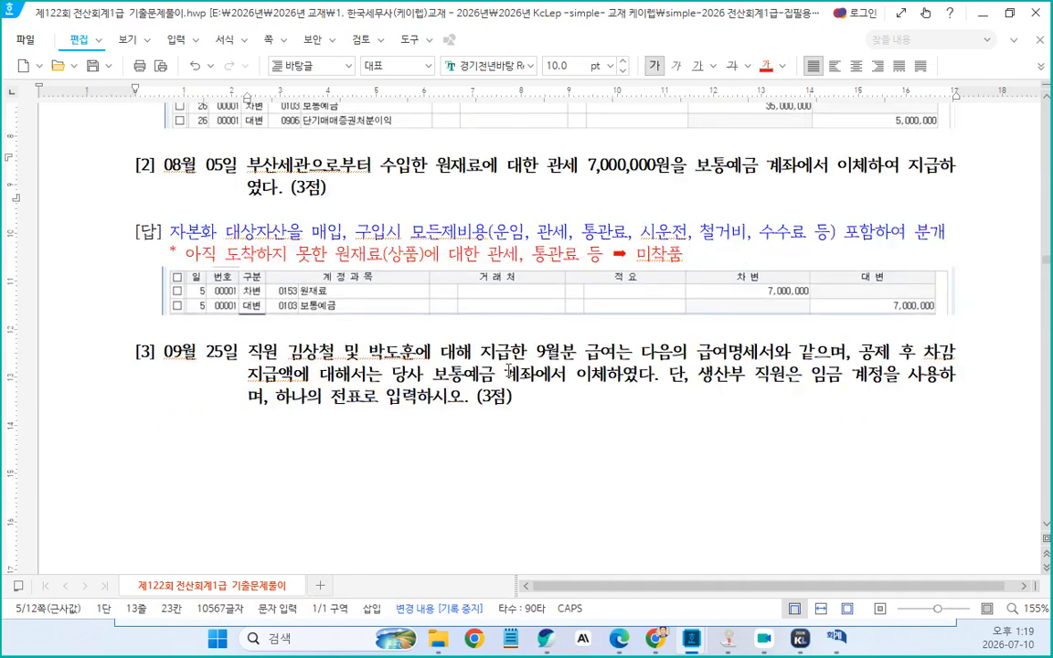
scroll(511, 355, up, 8)
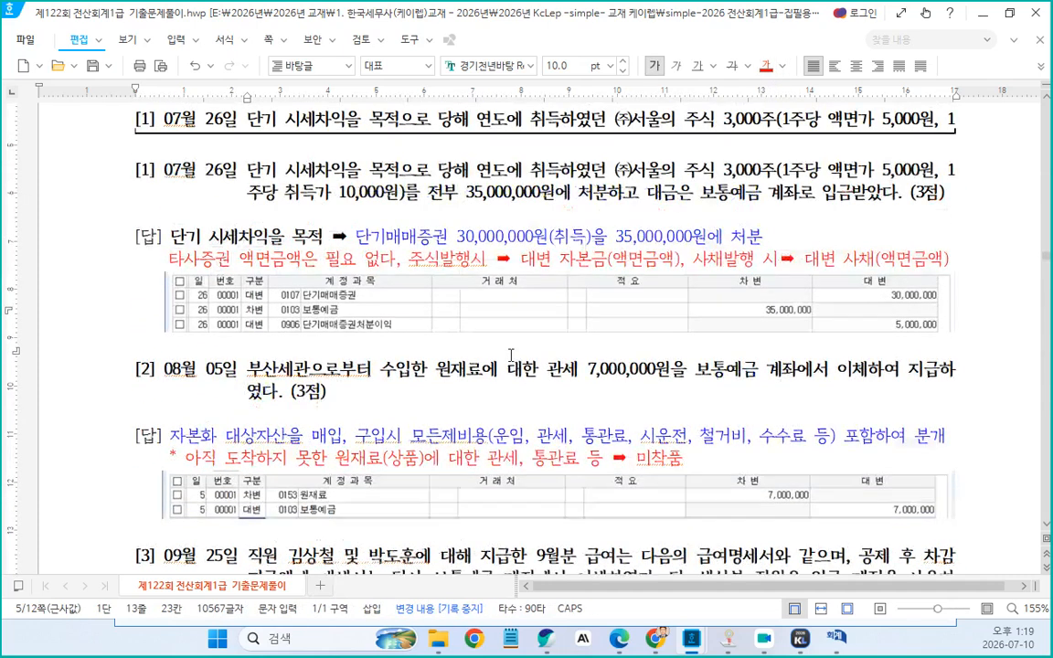
scroll(511, 355, down, 20)
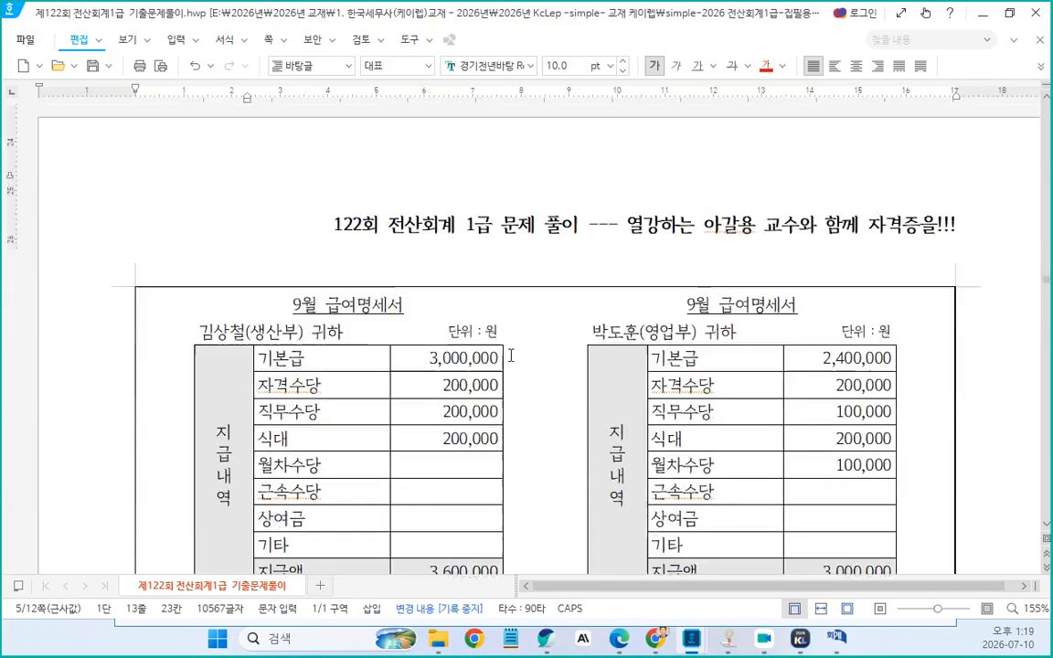
scroll(535, 329, up, 10)
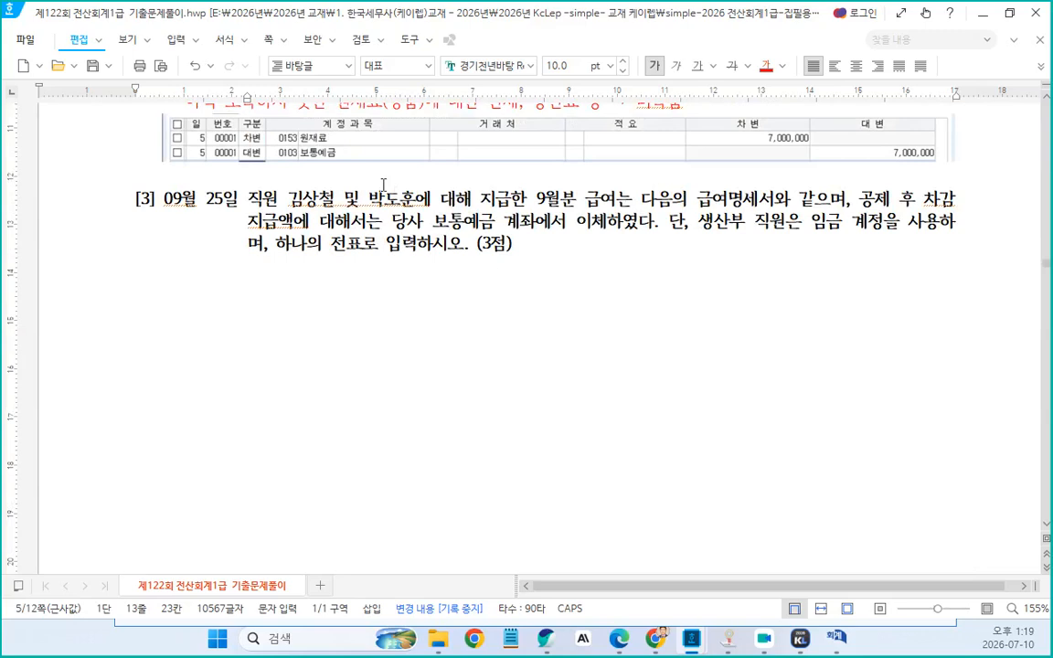
click(337, 198)
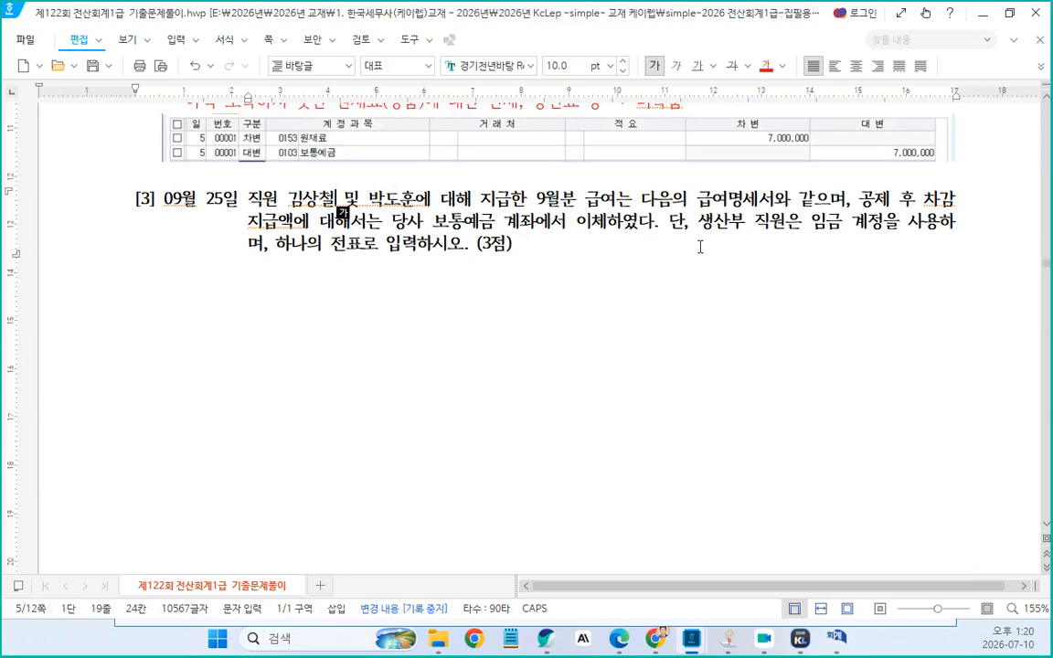
Set the font size of both September pay statement tables to 9 pt
drag(699, 222, 290, 245)
scroll(578, 326, down, 10)
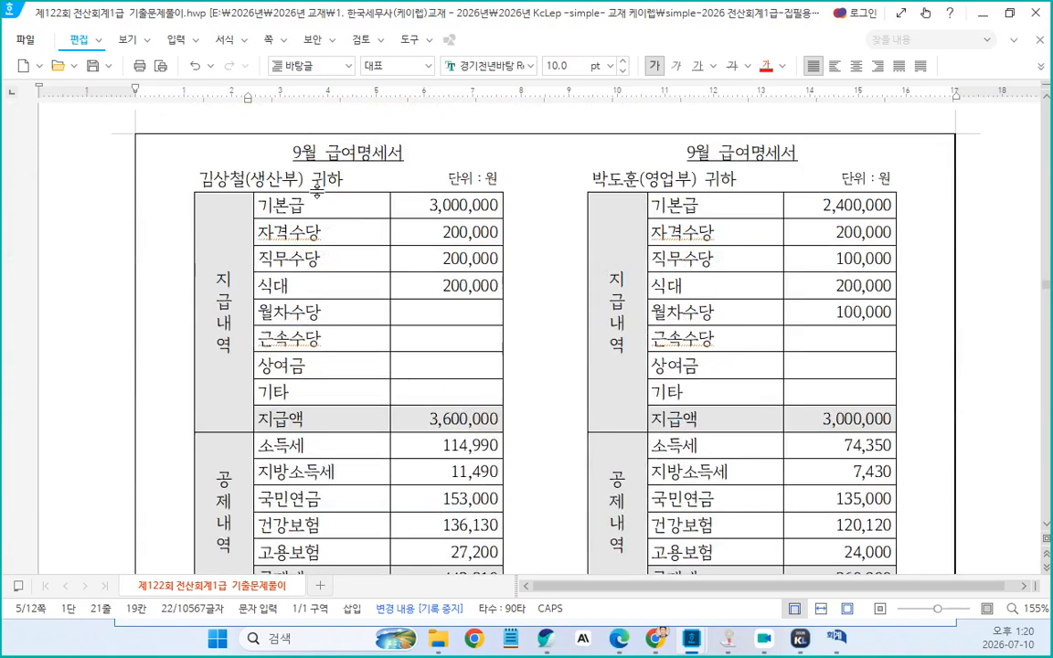
click(281, 180)
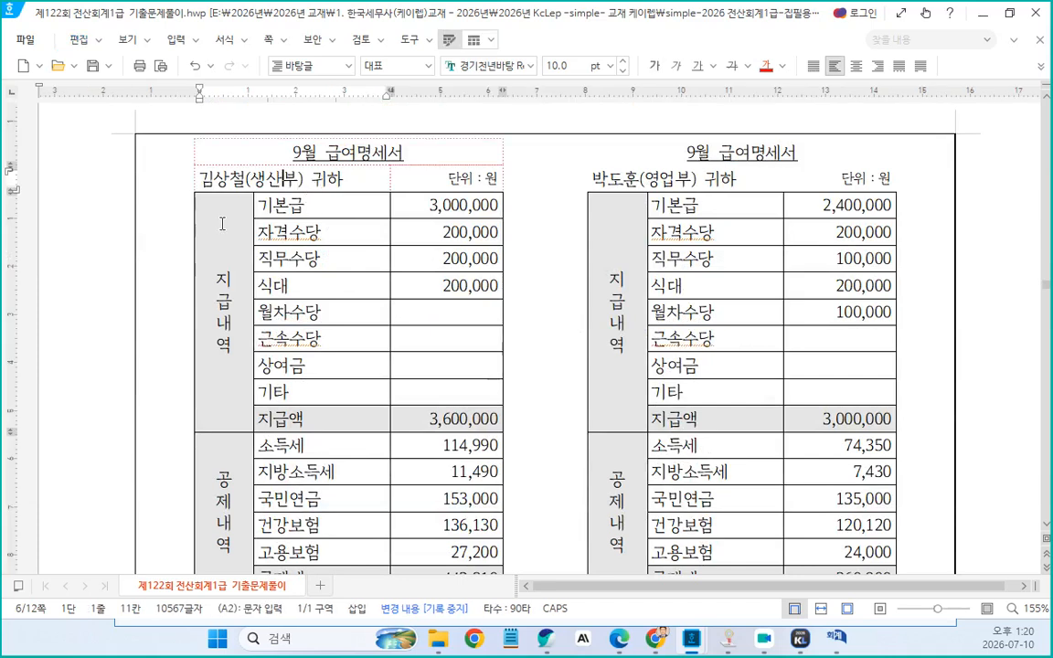
scroll(222, 224, down, 4)
scroll(230, 189, up, 2)
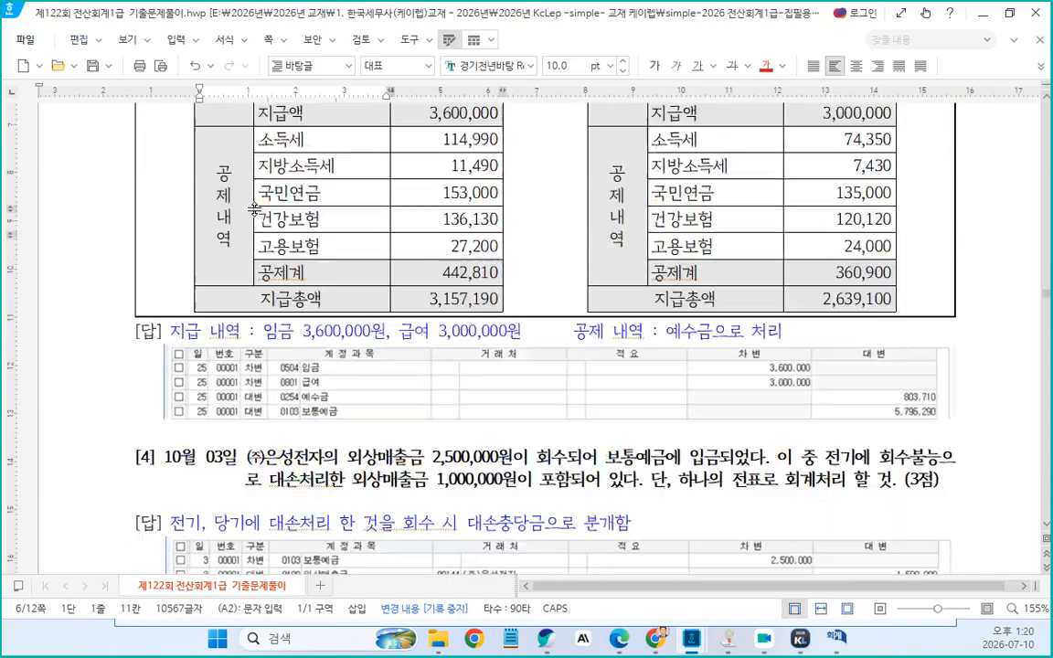
drag(215, 155, 450, 529)
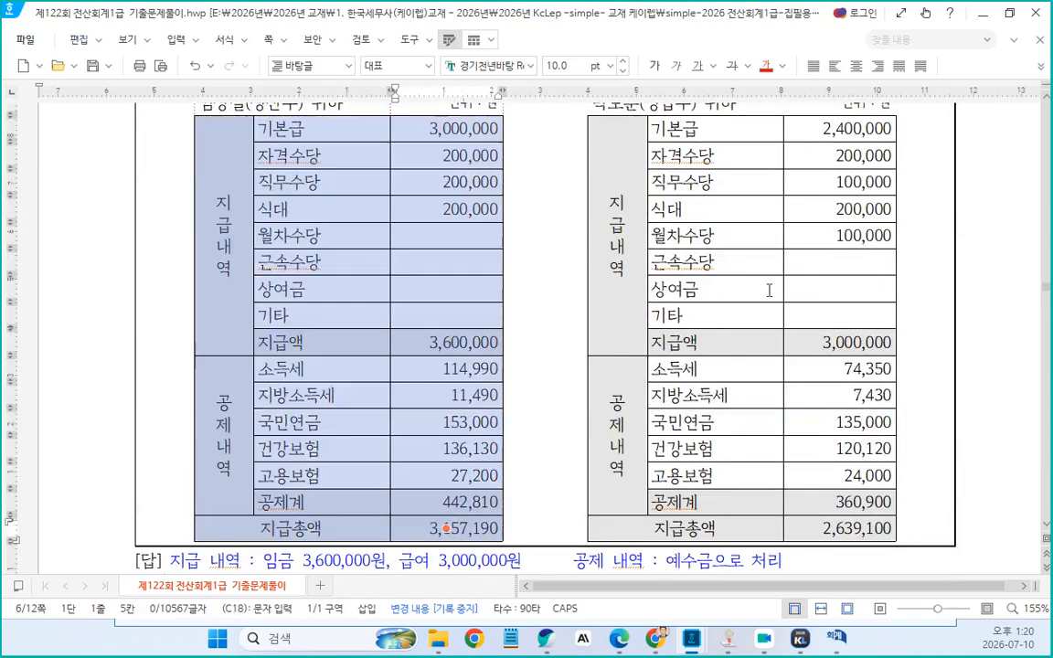
click(624, 72)
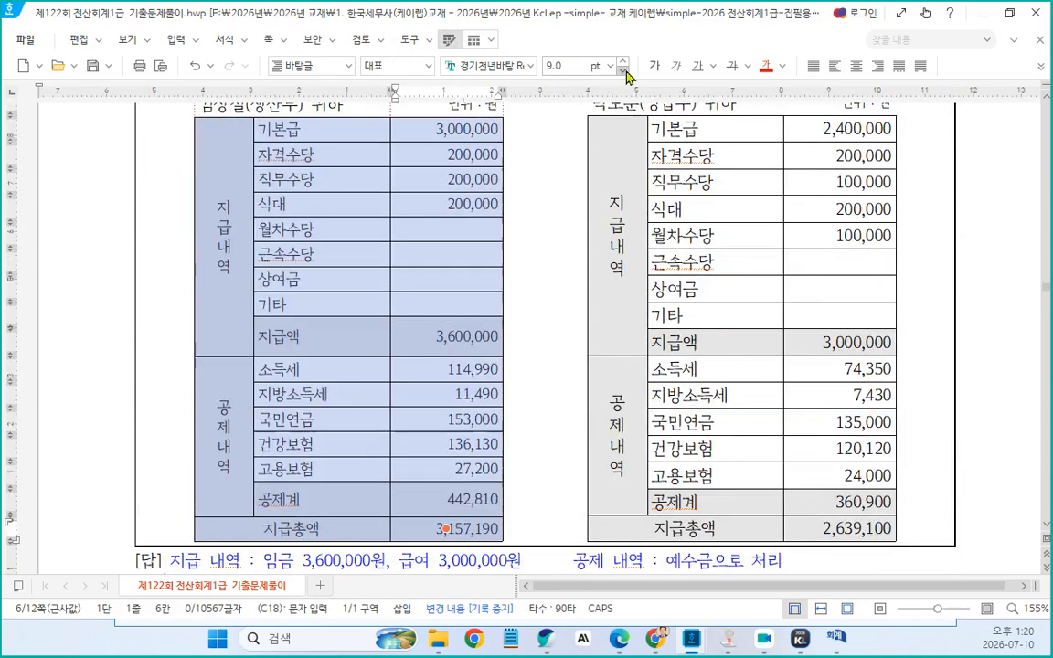
drag(616, 138, 838, 529)
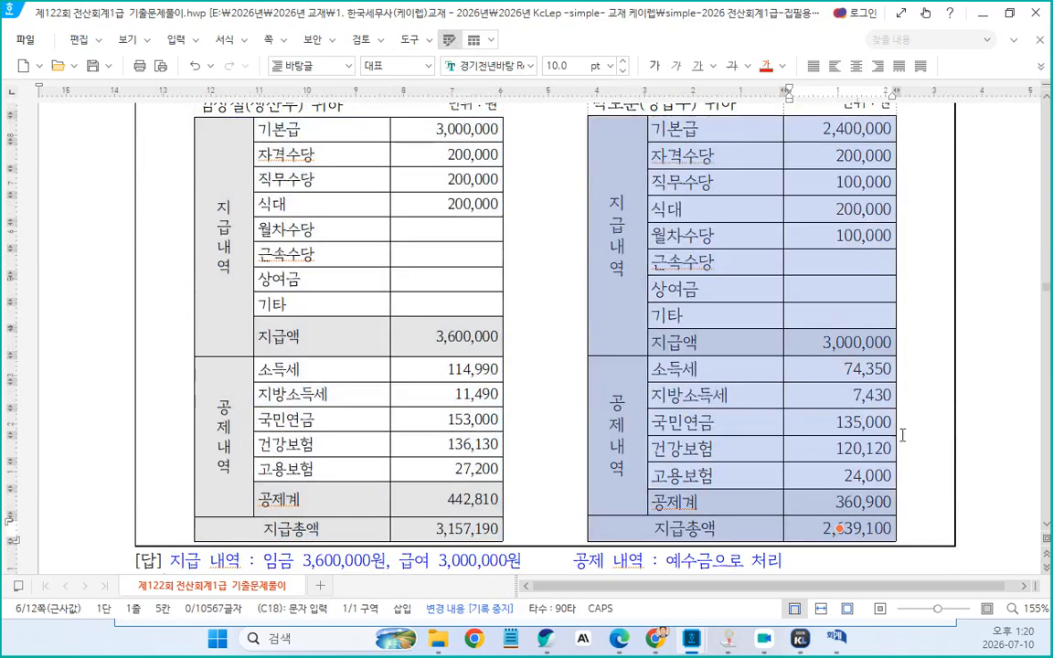
click(625, 72)
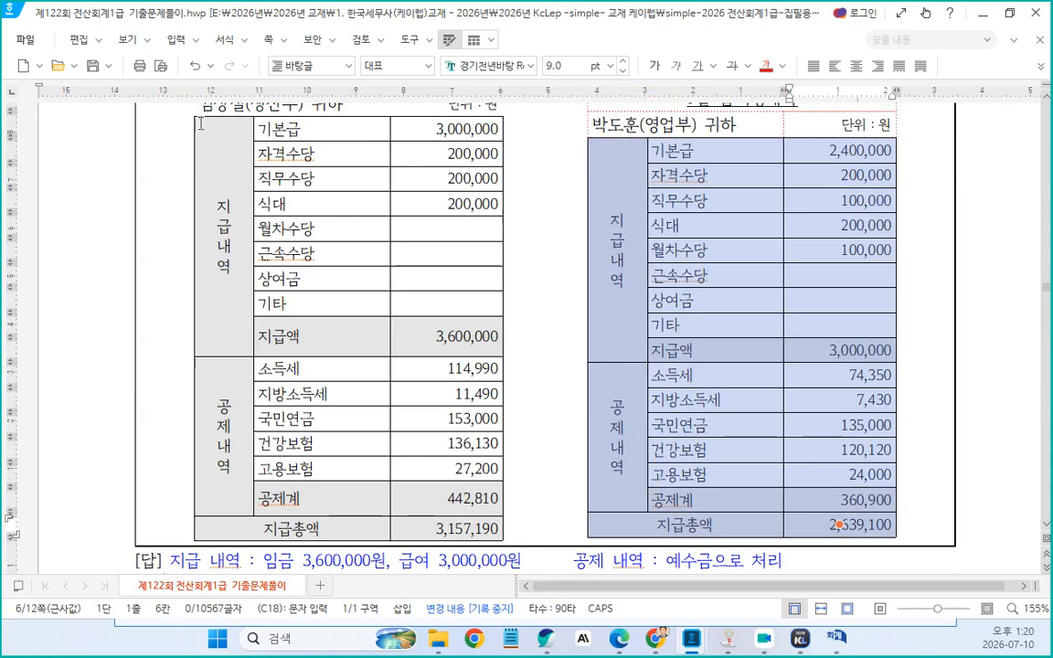
Reduce the cell heights of the production employee's pay statement table
drag(216, 151, 437, 519)
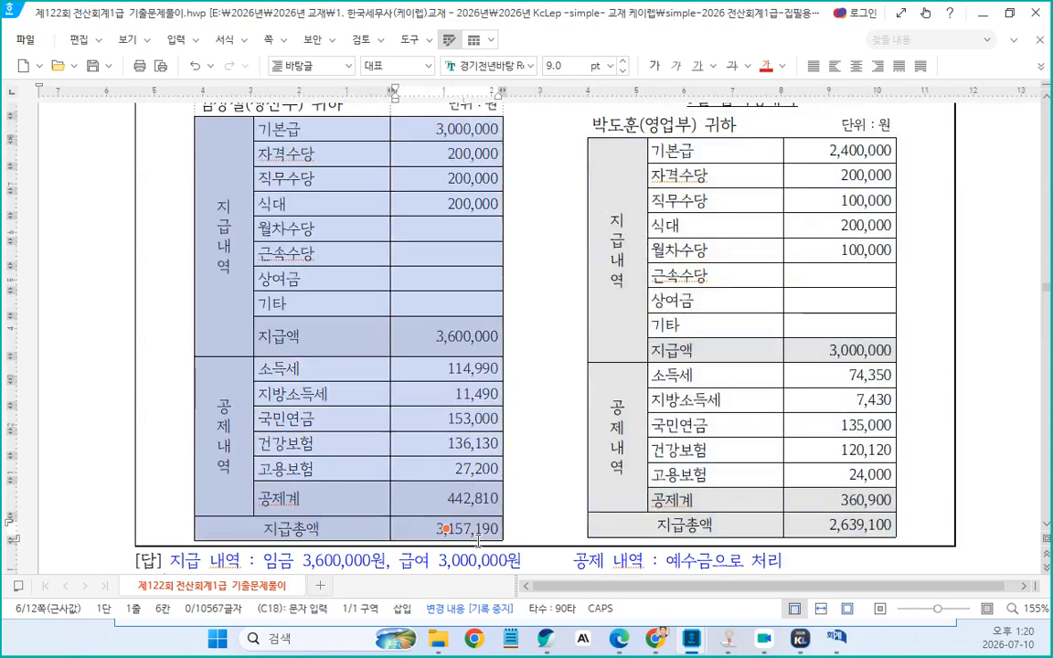
key(ctrl+Up)
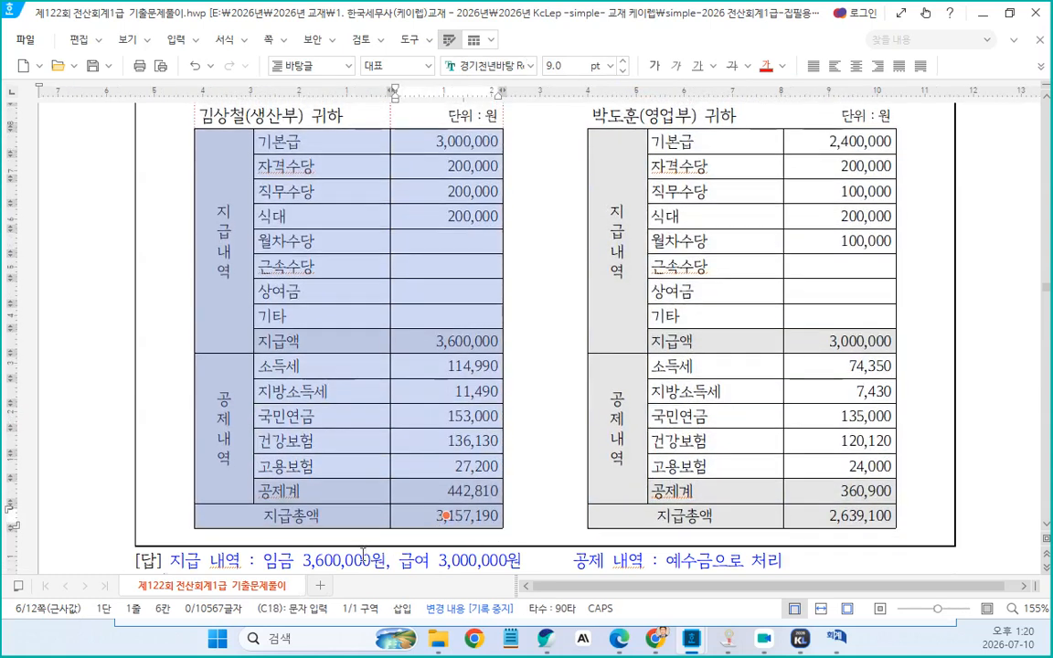
Select both pay statement tables and set their character width ratio to 100%
drag(175, 435, 791, 585)
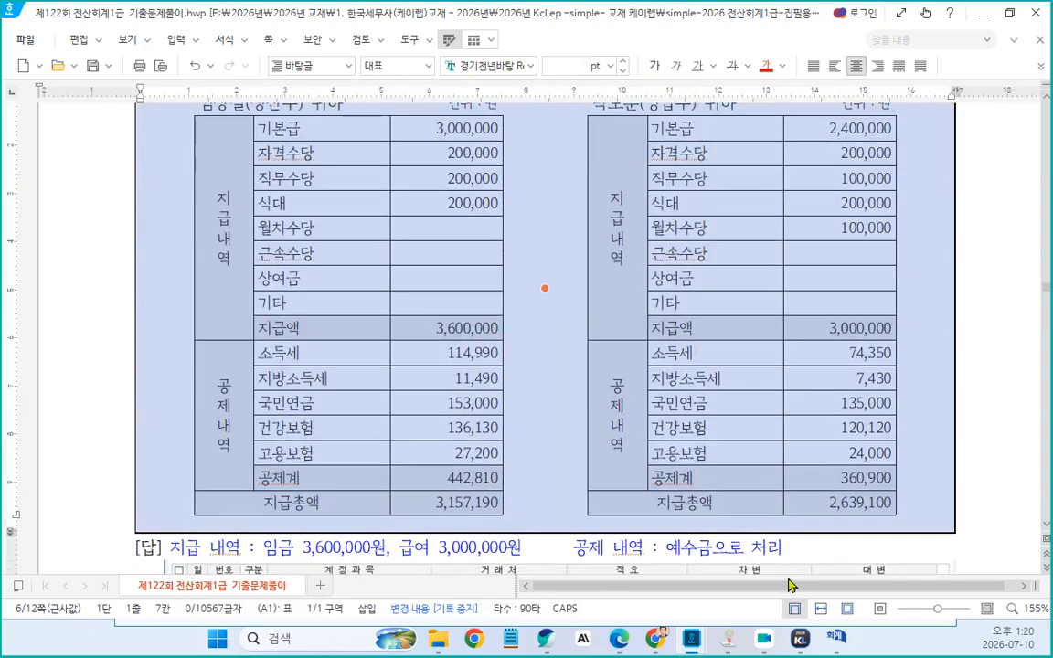
scroll(788, 586, up, 2)
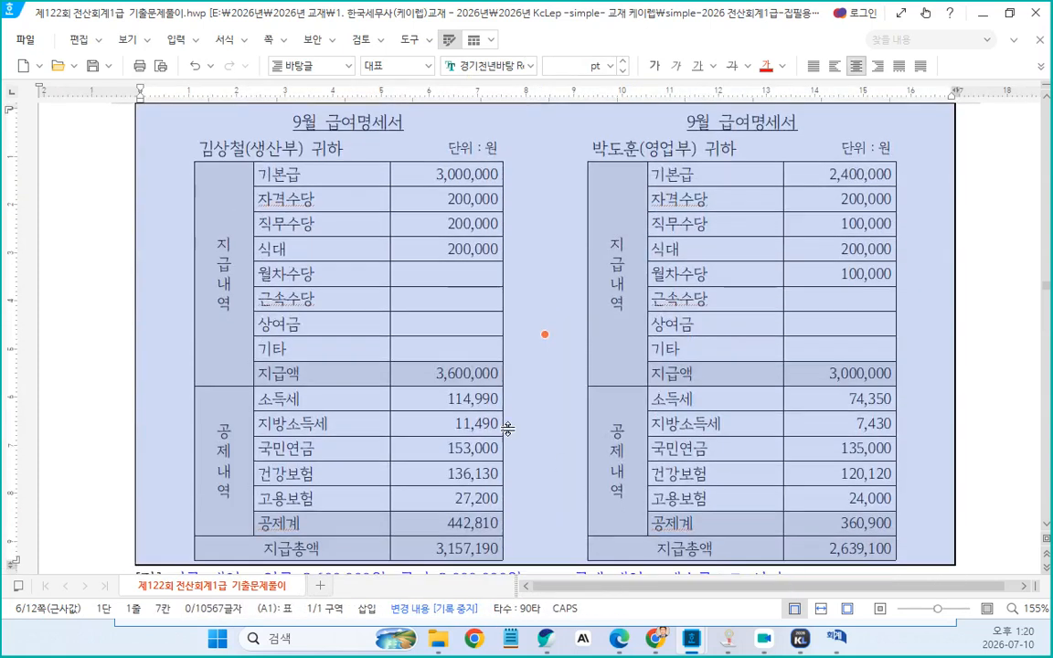
scroll(507, 428, down, 10)
scroll(516, 410, up, 15)
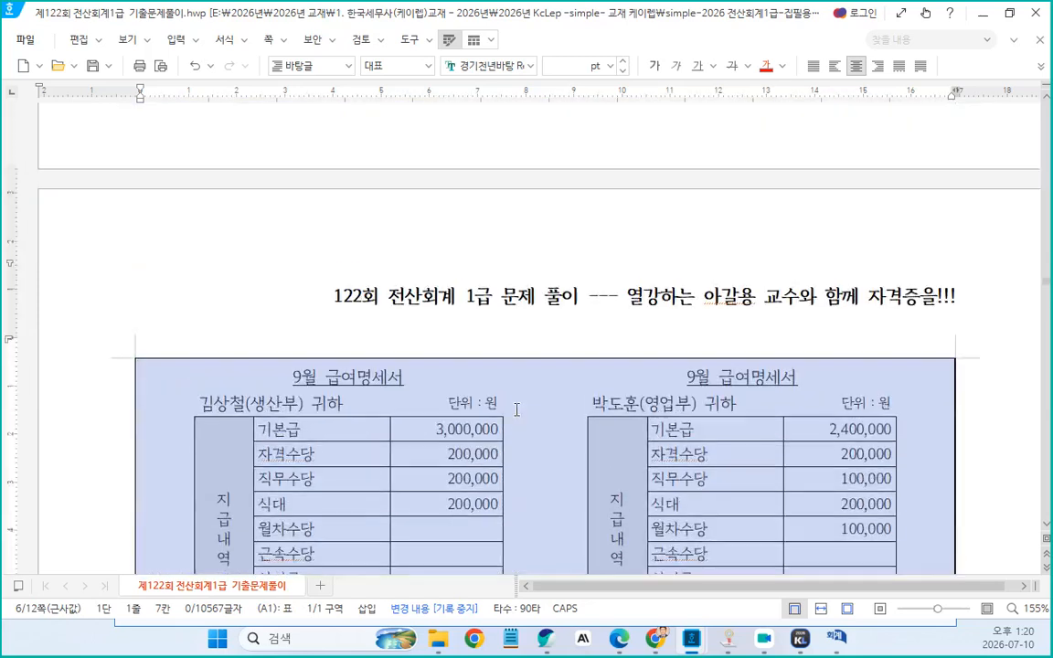
scroll(516, 410, up, 5)
scroll(517, 406, down, 8)
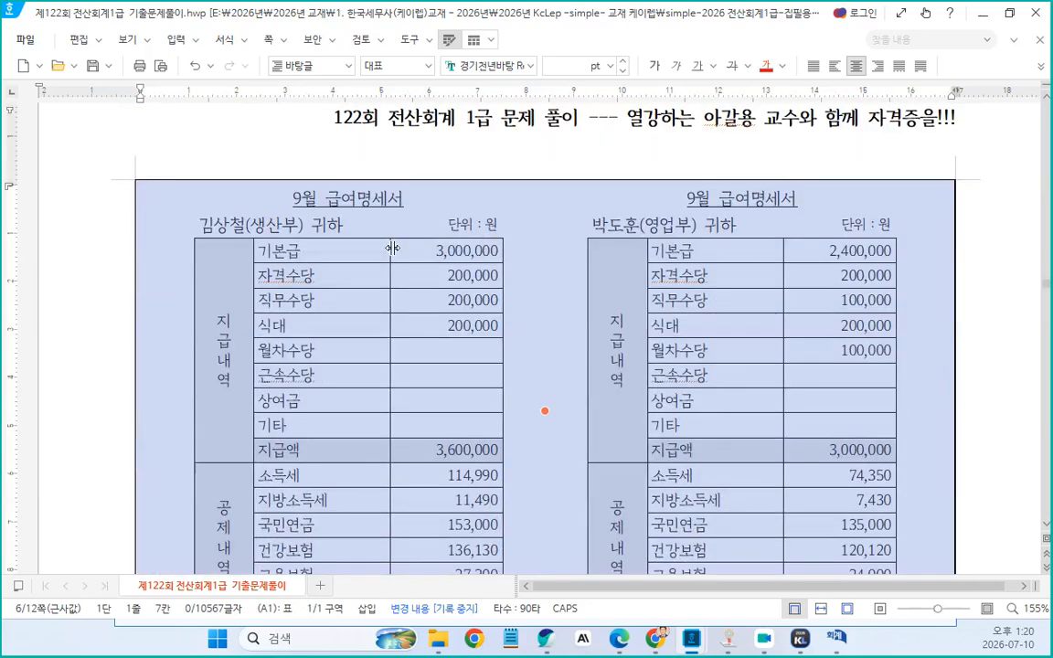
click(1041, 69)
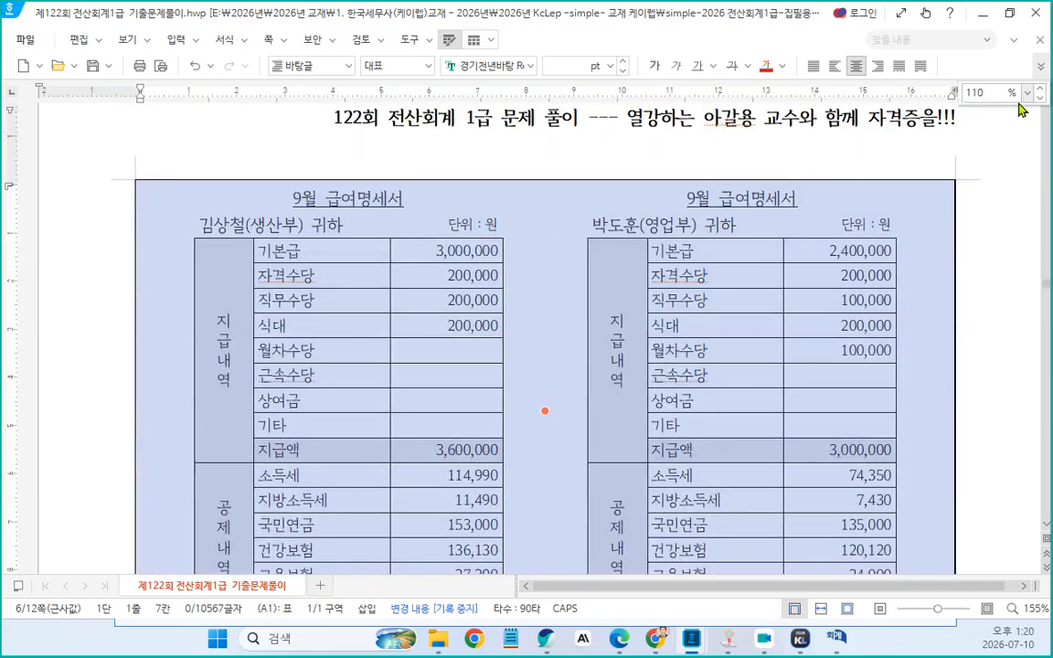
click(1027, 92)
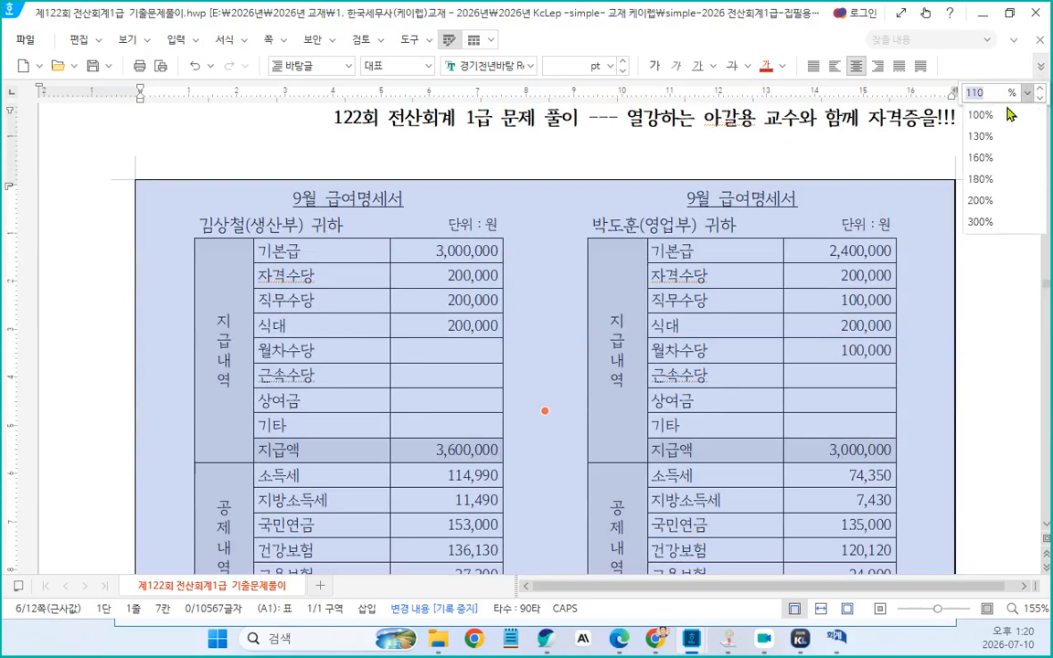
click(1008, 113)
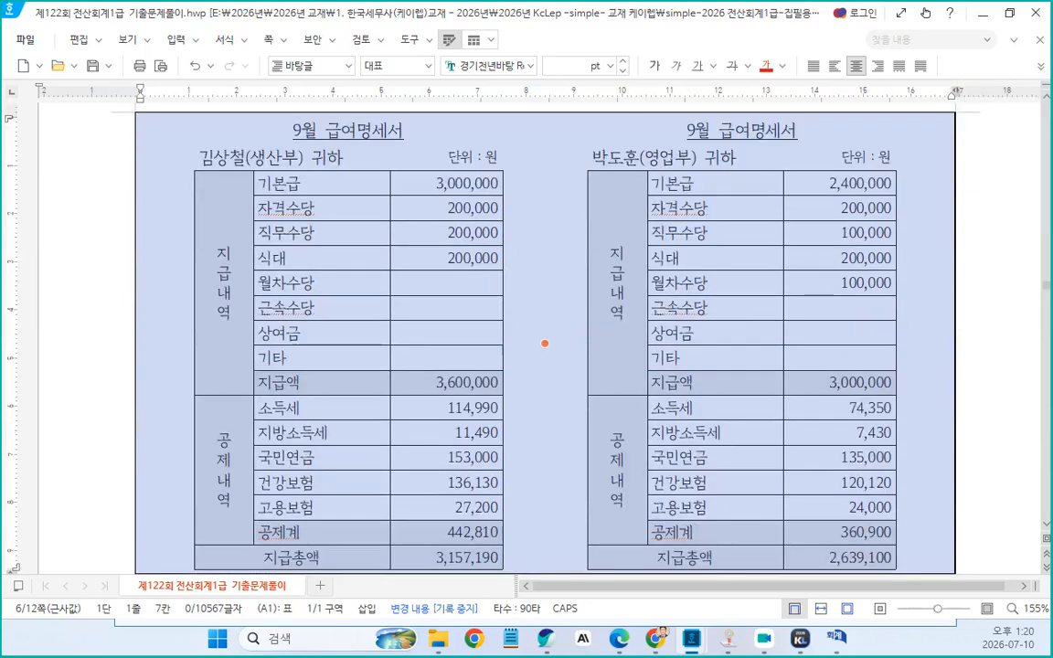
Examine the pay statement tables, highlighting each employee's heading and the pay item rows in turn
scroll(351, 435, down, 3)
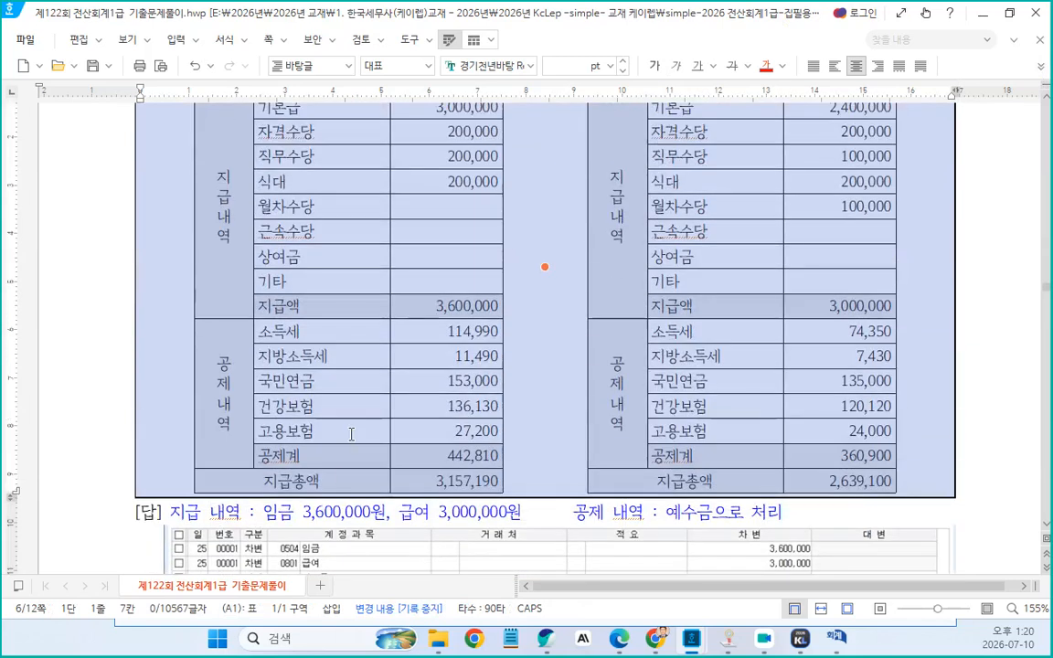
click(336, 518)
scroll(386, 489, up, 3)
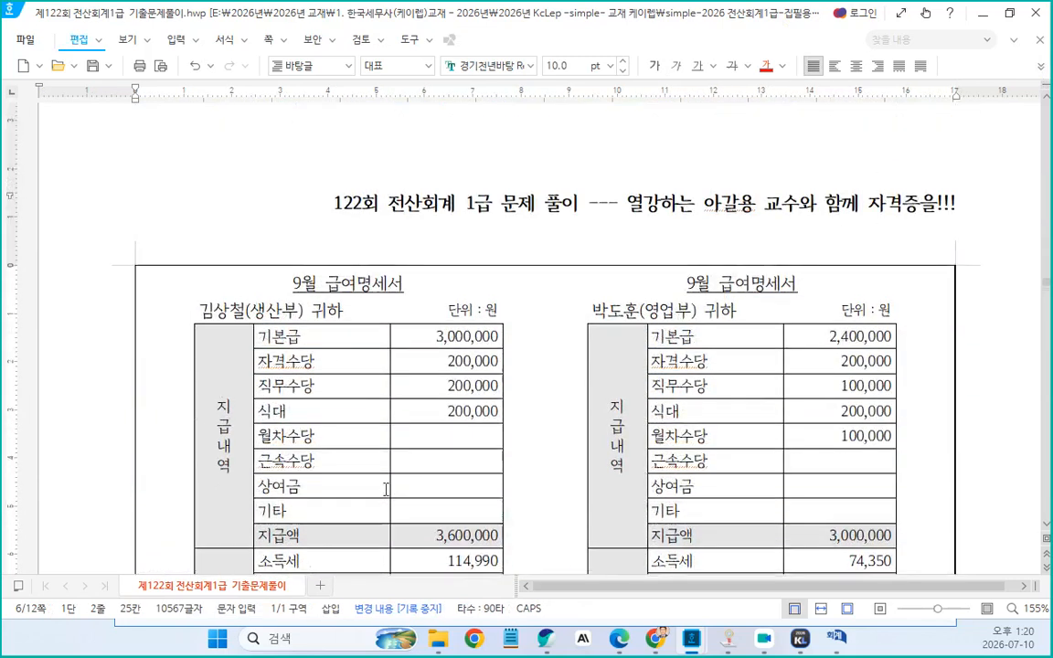
scroll(364, 336, down, 1)
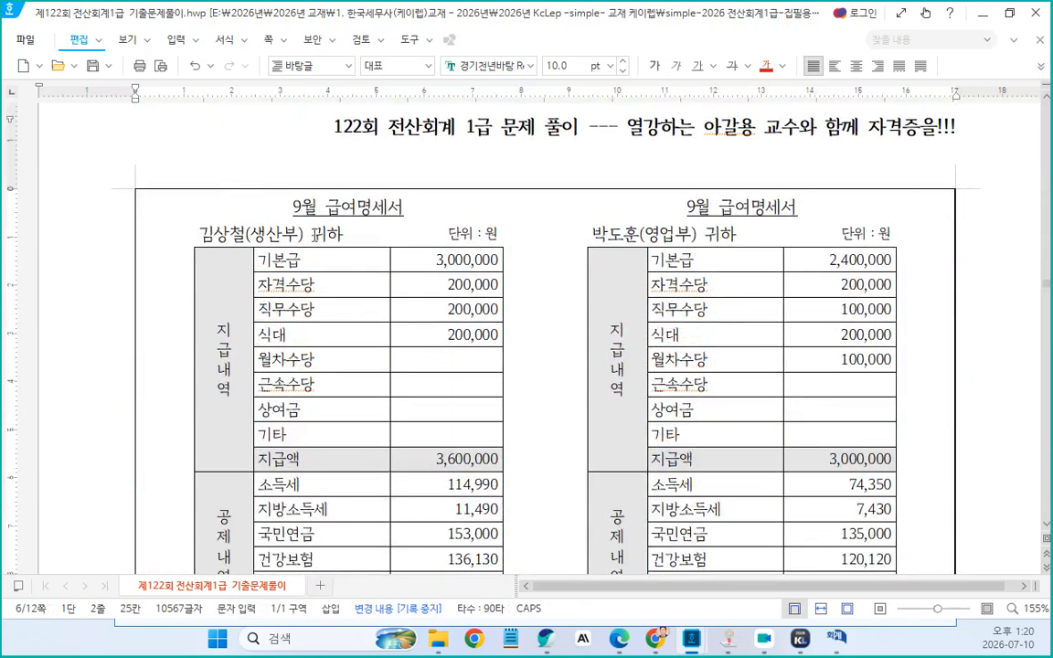
click(296, 236)
key(Home)
drag(200, 235, 363, 235)
drag(592, 235, 763, 242)
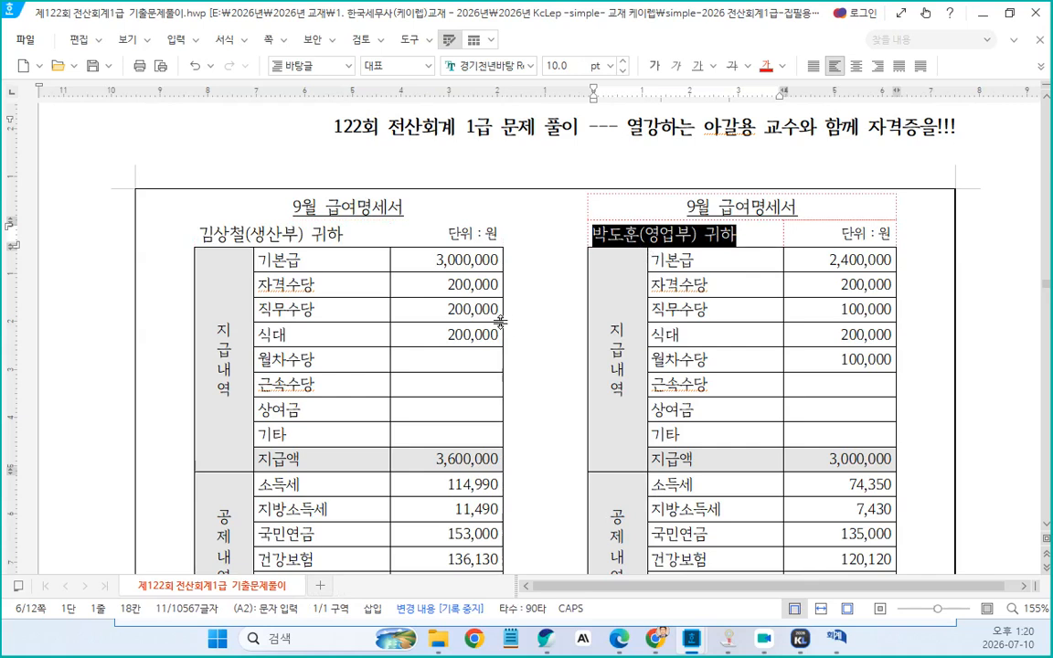
scroll(499, 322, down, 3)
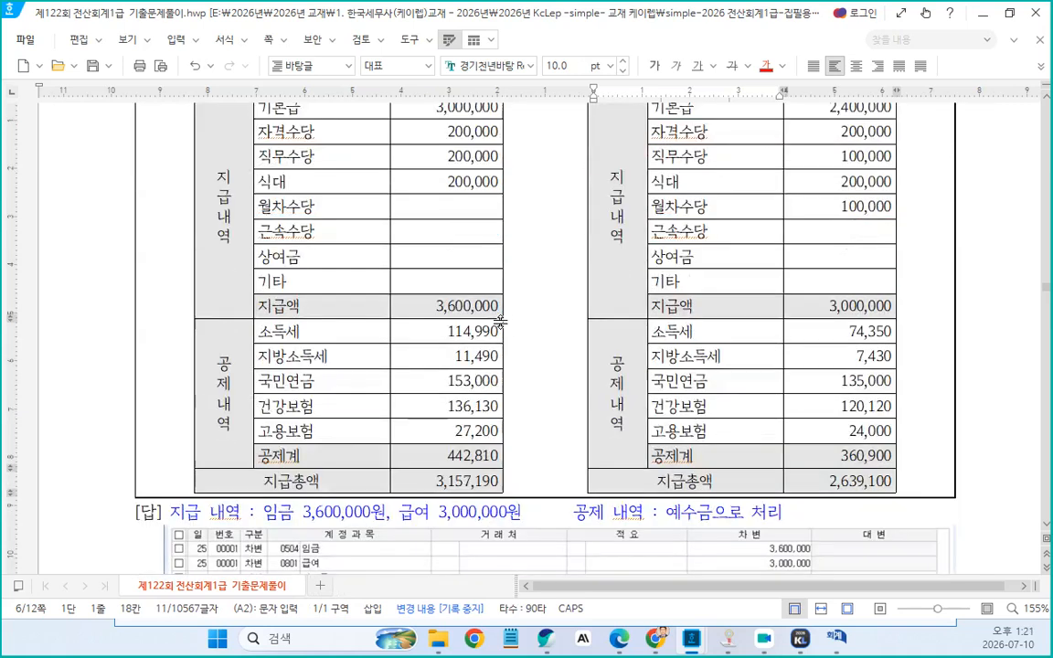
scroll(448, 274, down, 5)
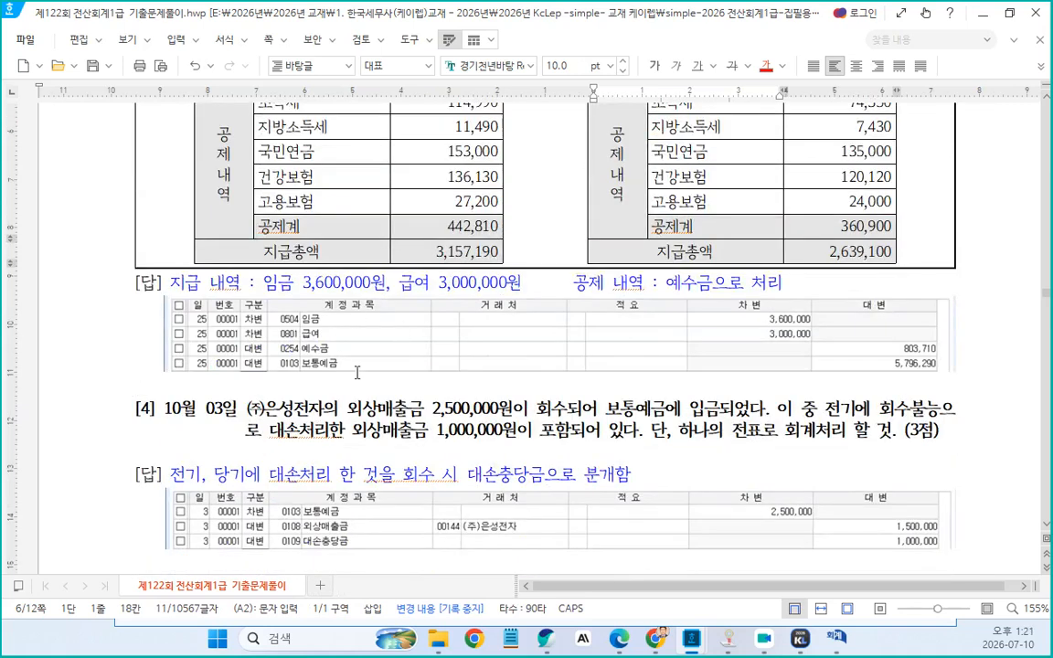
scroll(360, 366, up, 5)
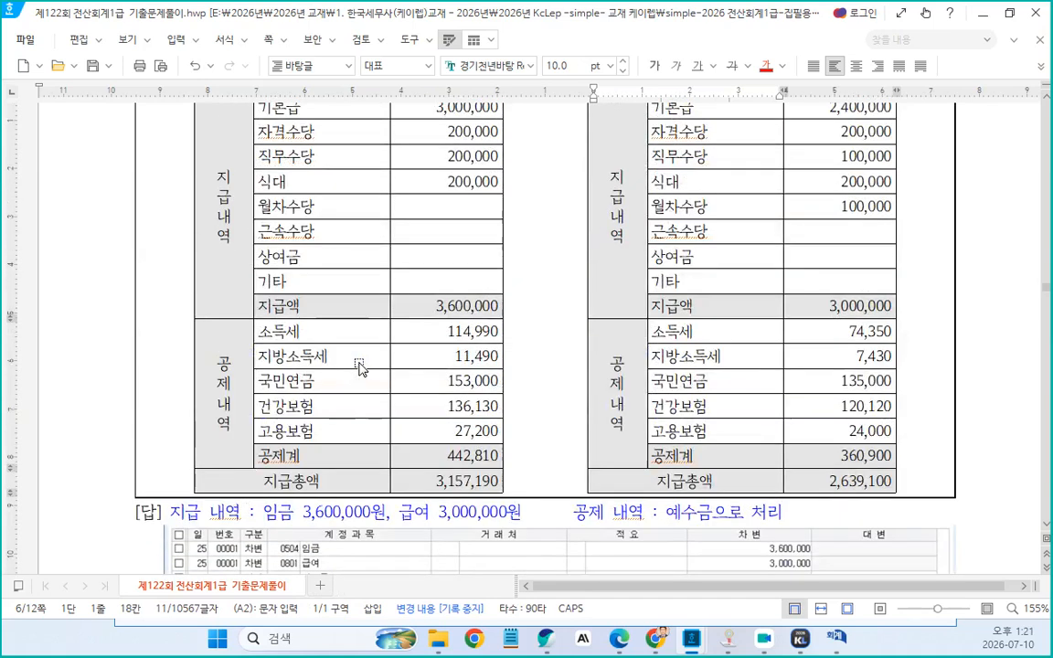
scroll(481, 352, up, 1)
scroll(481, 353, up, 2)
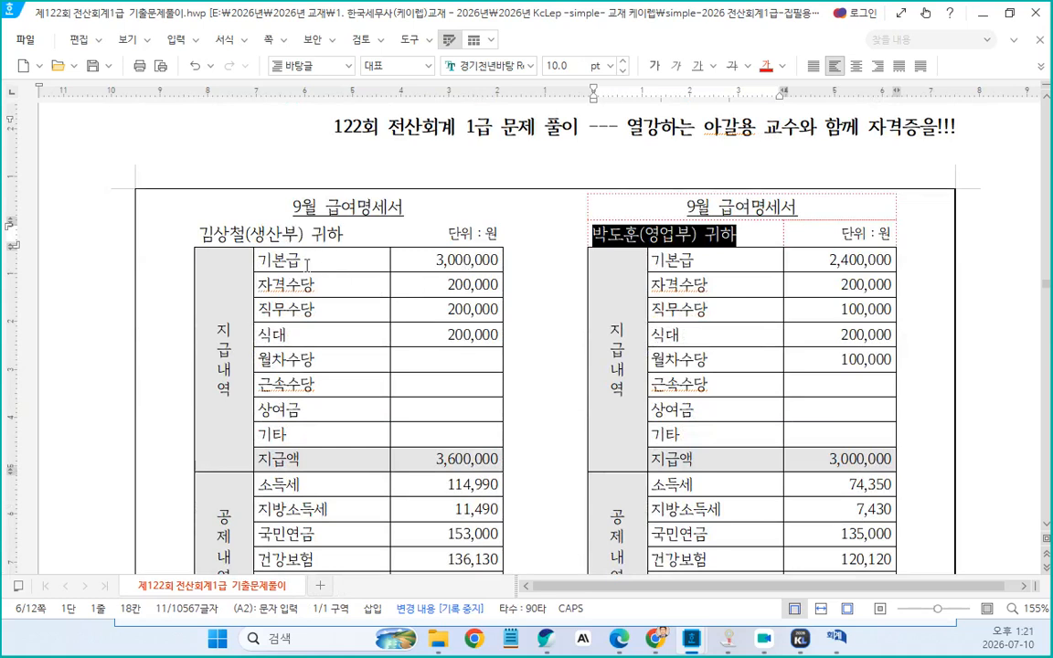
drag(306, 263, 454, 257)
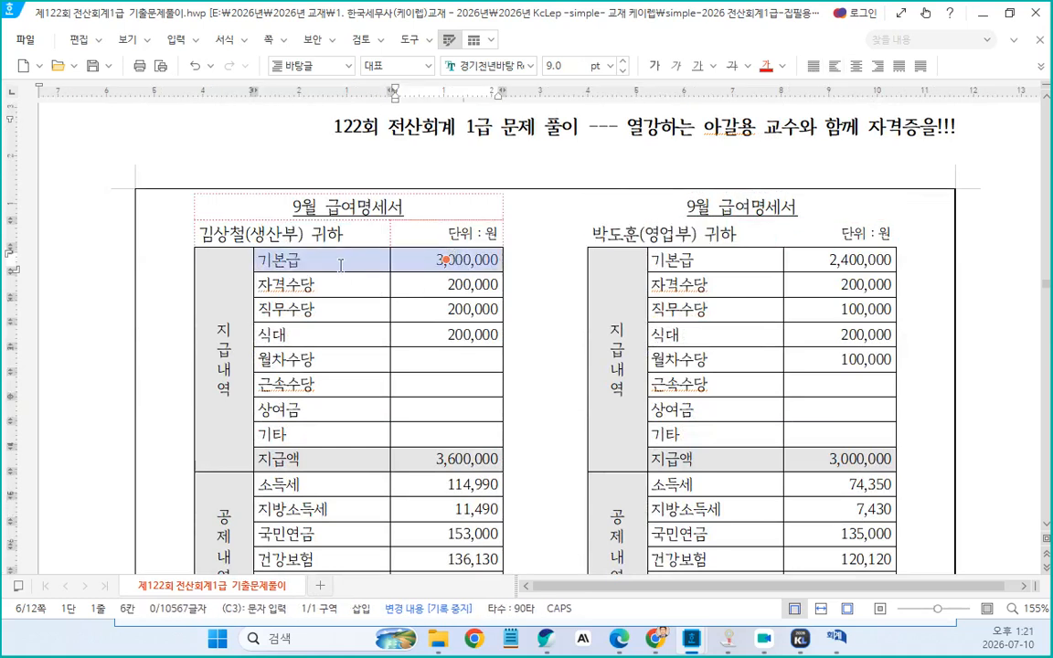
drag(340, 265, 342, 262)
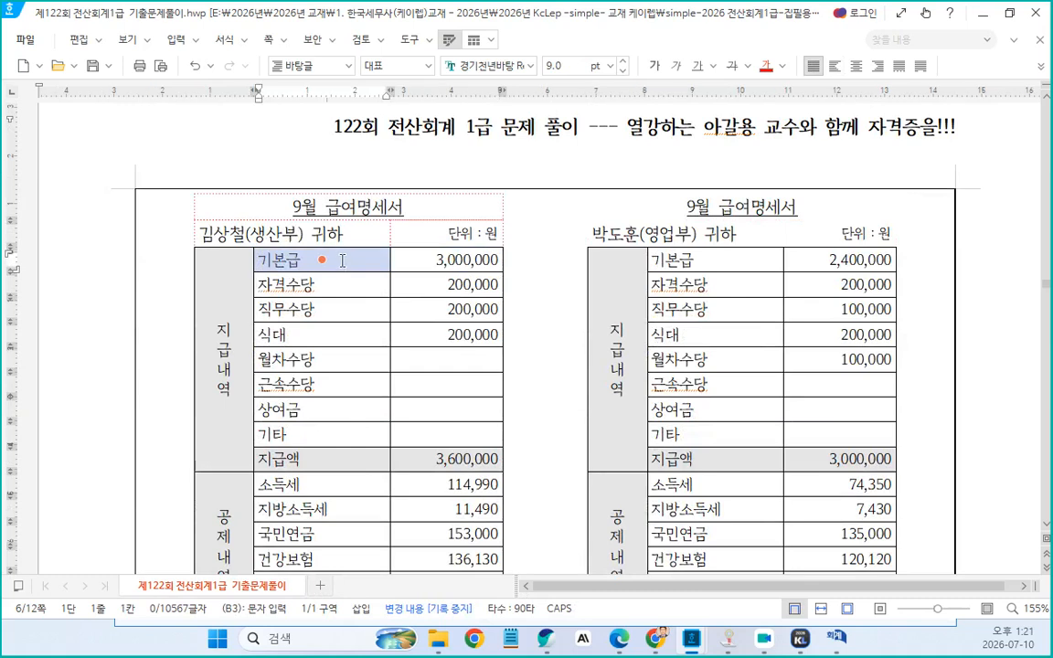
drag(336, 294, 433, 398)
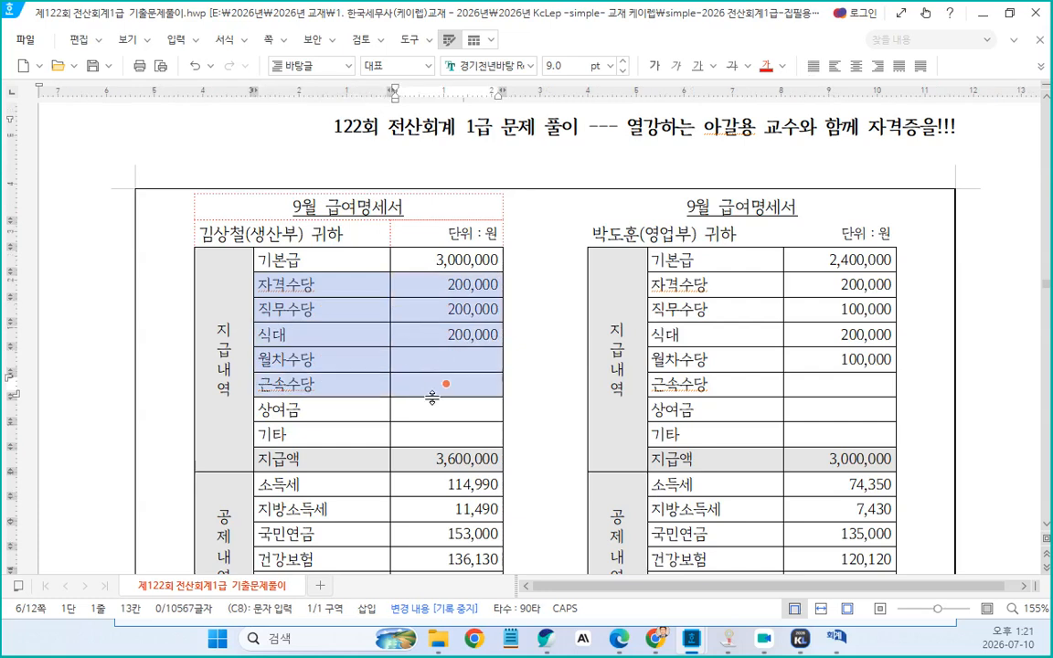
drag(304, 412, 462, 414)
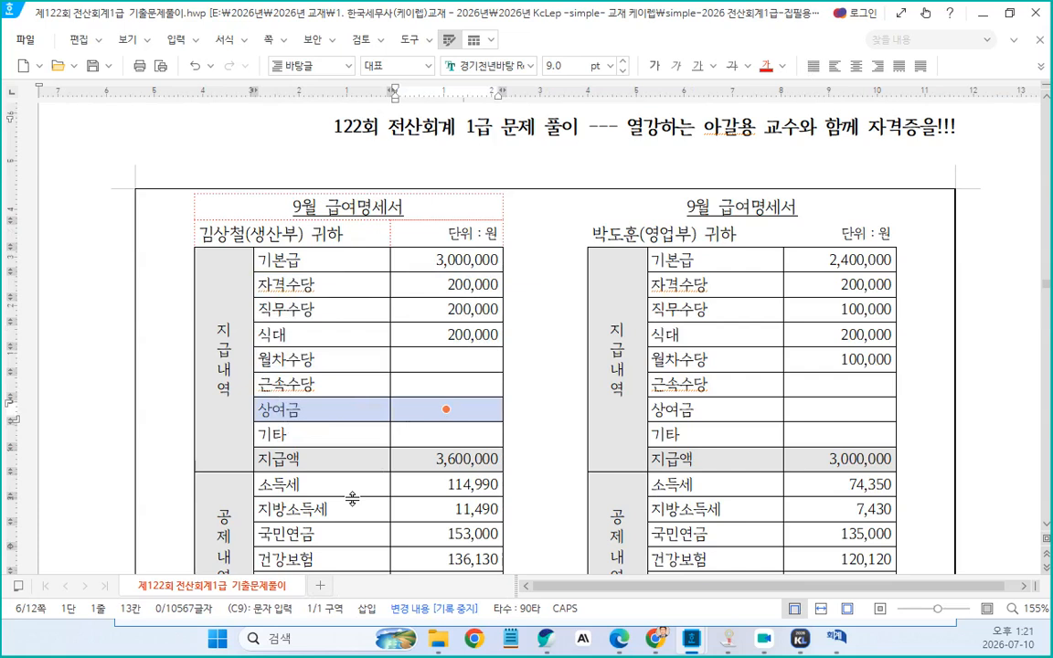
Switch to KcLep, open General Journal Entry and set the month to 01
click(800, 638)
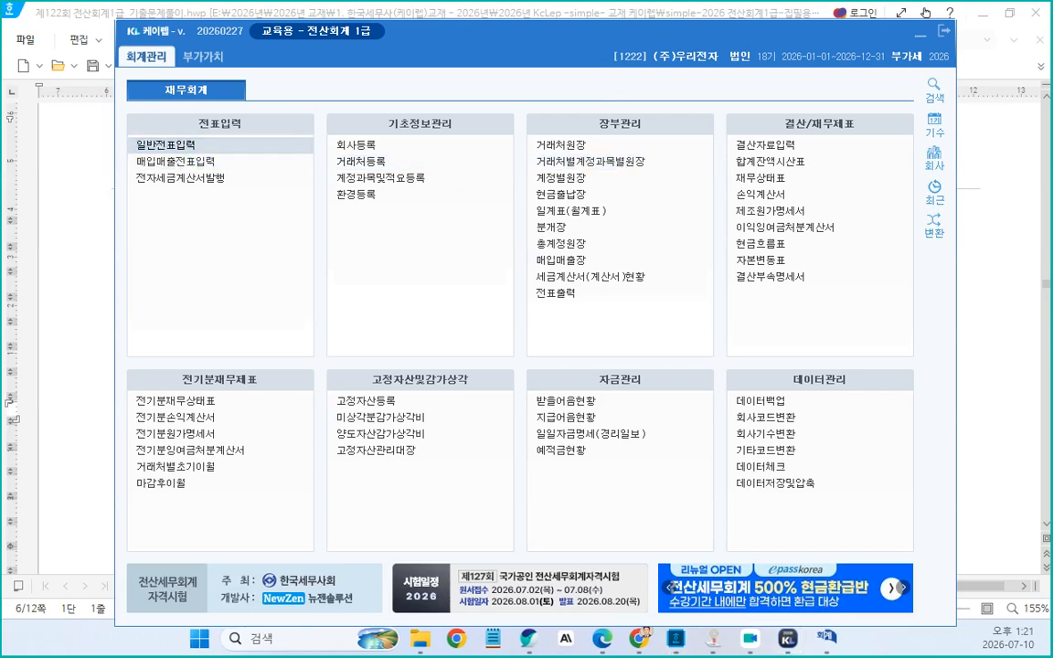
click(165, 144)
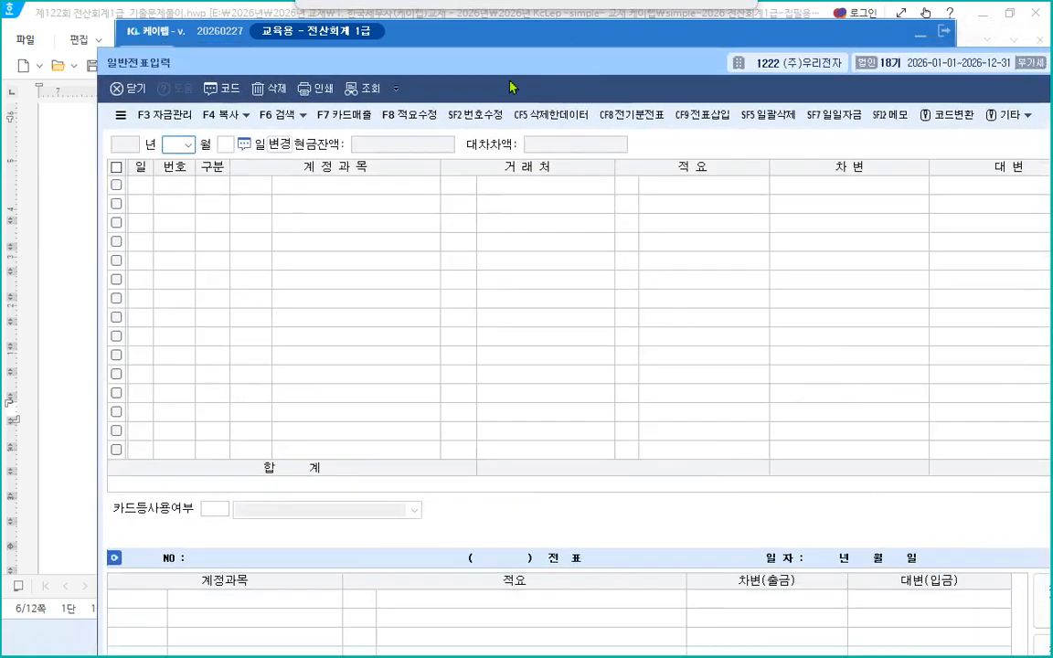
text(1)
key(Return)
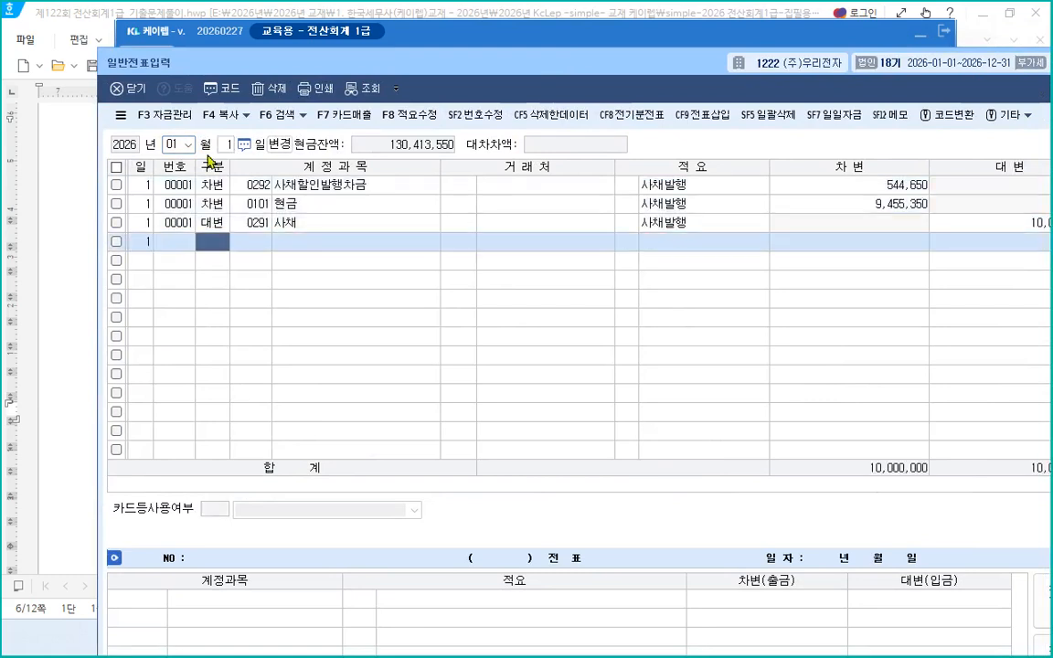
Add a debit line for the 0801 급여 account of 5,000,000 in the January 1 journal
text(3)
key(Return)
text(ㄱ브여)
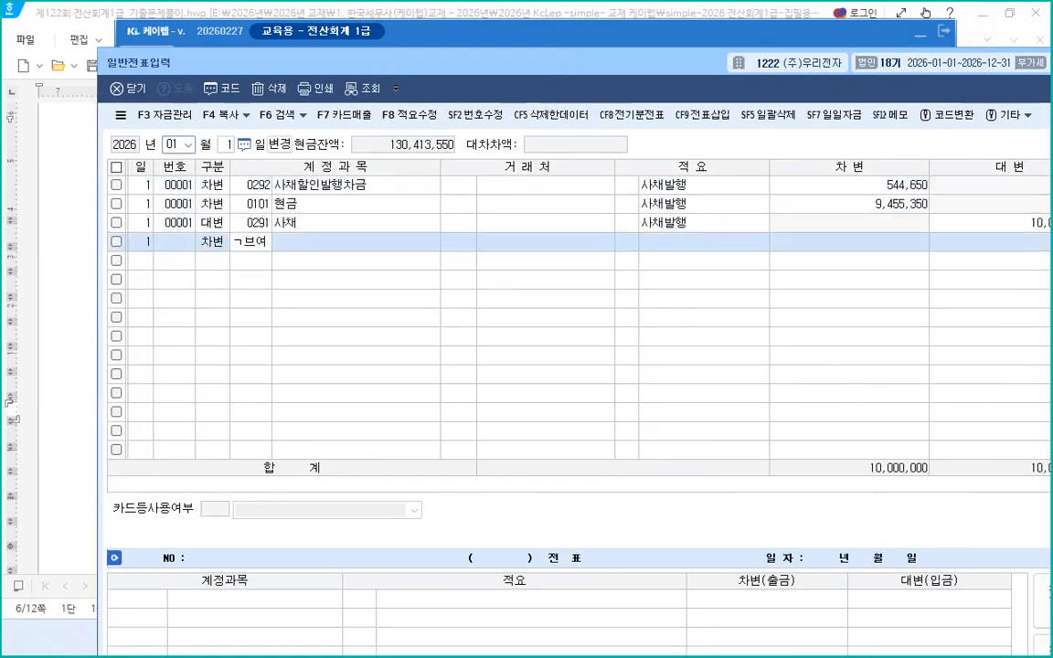
key(BackSpace)
key(BackSpace)
text(ㄱ브여)
key(BackSpace)
key(BackSpace)
text(급)
key(Return)
key(Down)
key(Down)
key(Down)
key(Down)
key(Down)
key(Down)
key(Down)
key(Down)
key(Down)
key(Down)
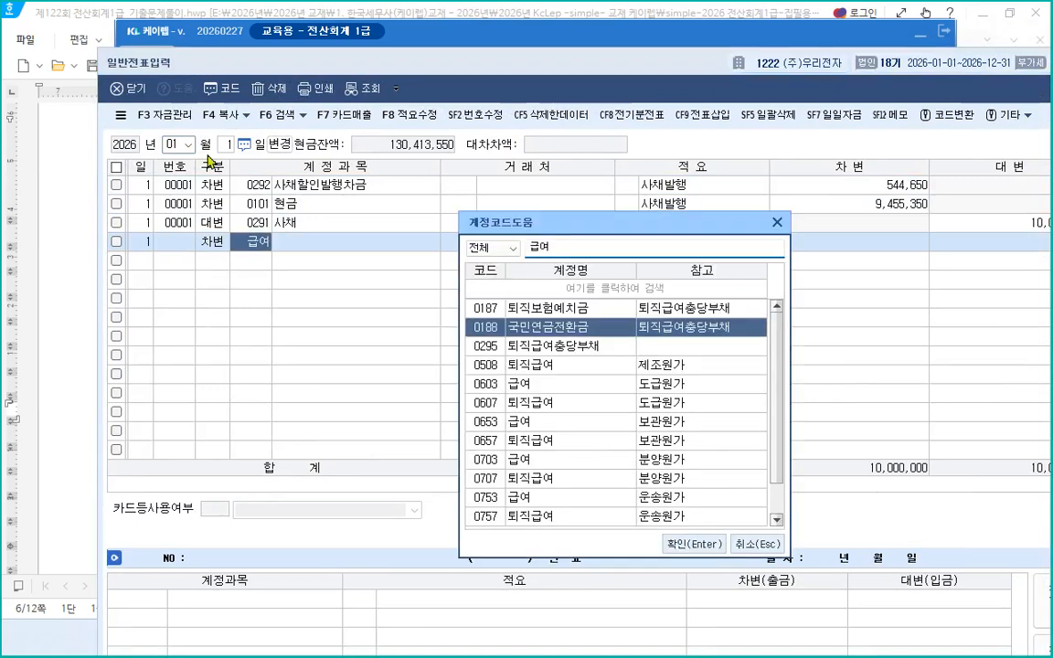
key(Down)
key(Down)
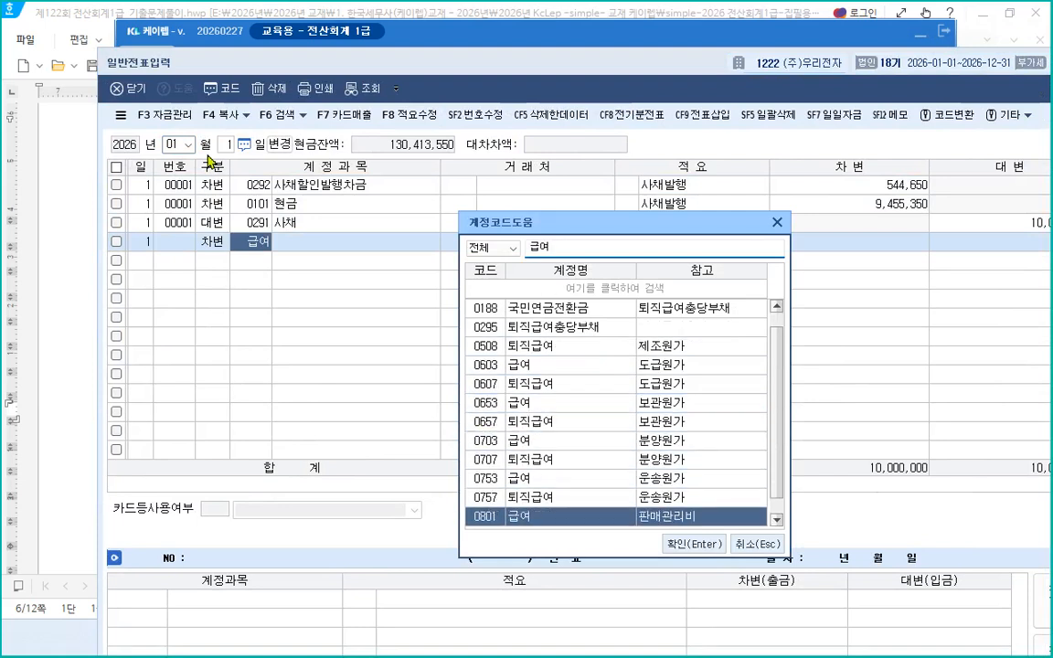
key(Return)
key(Return)
key(Return)
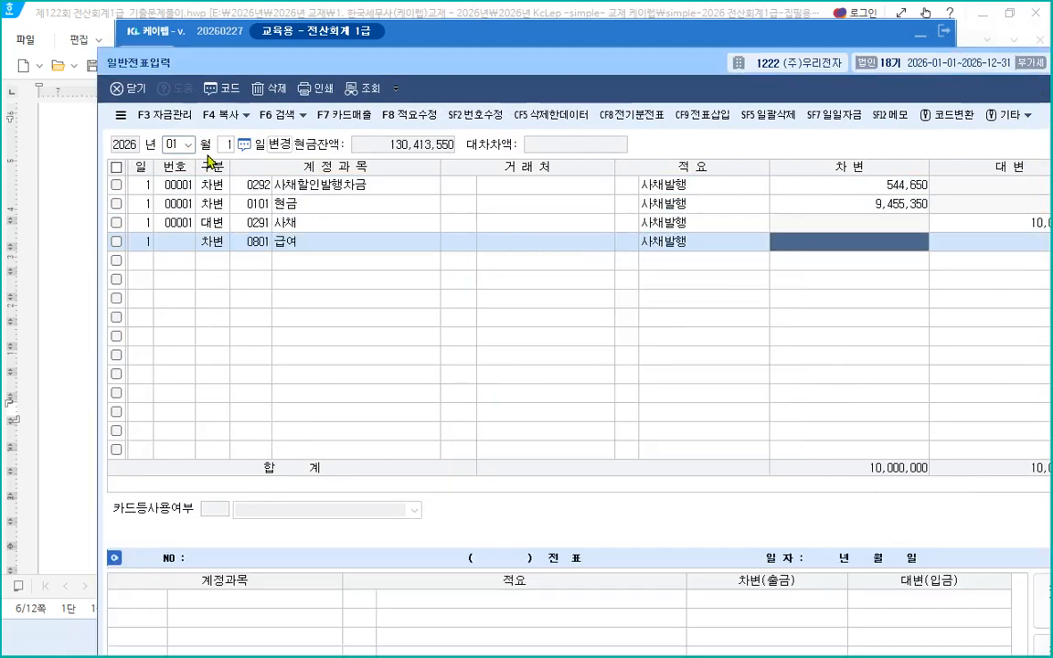
text(5000000)
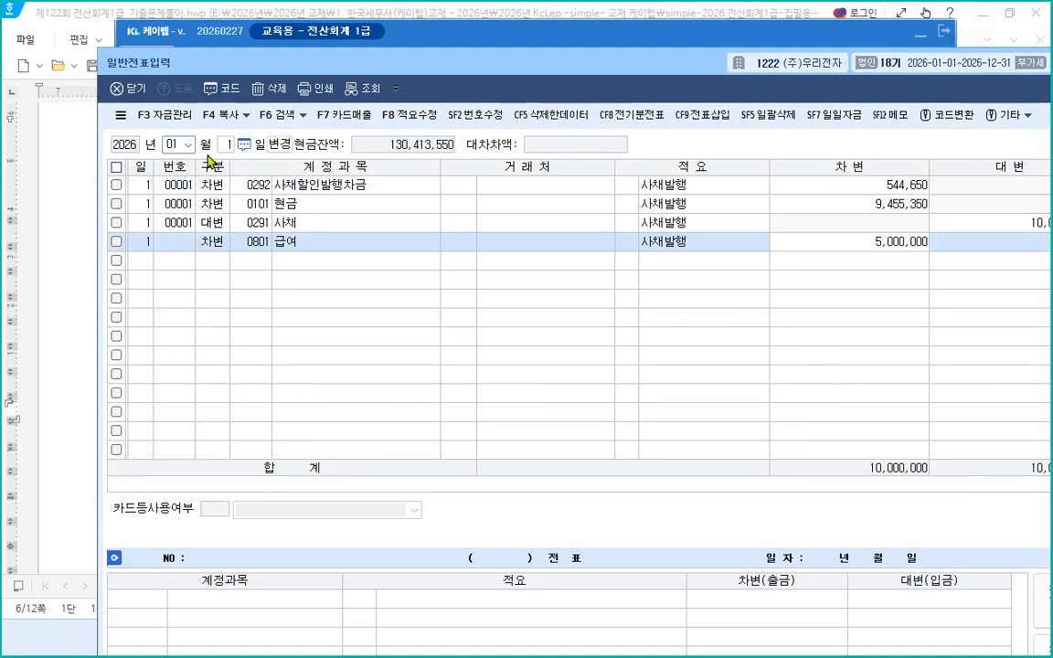
key(Return)
Add a debit line for the 0804 제수당 account of 1,000,000
text(3)
key(Return)
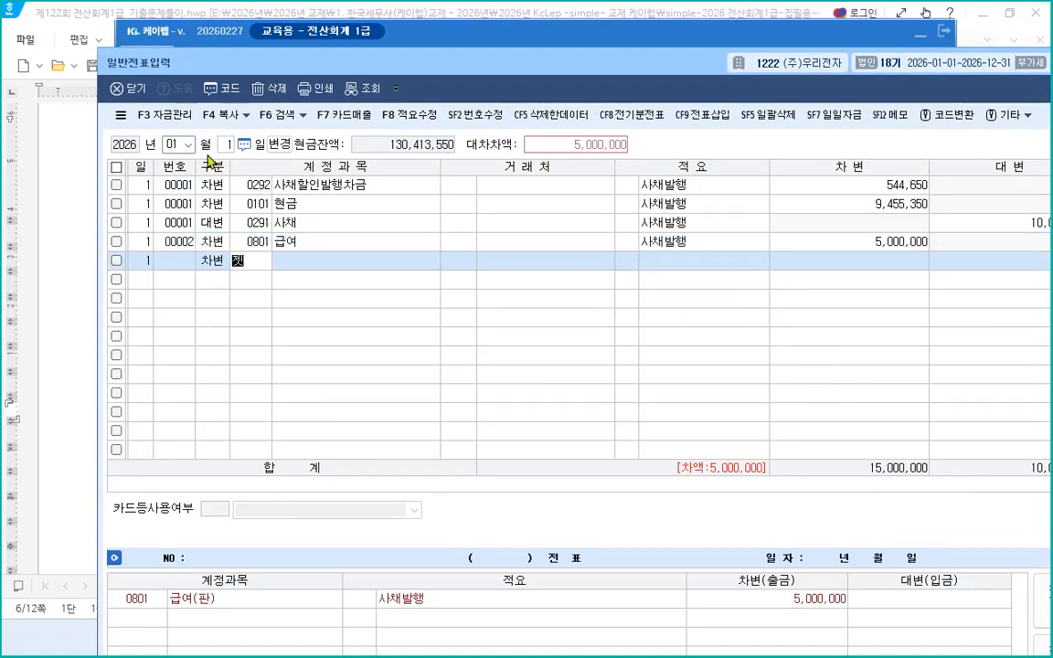
text(제수)
key(Return)
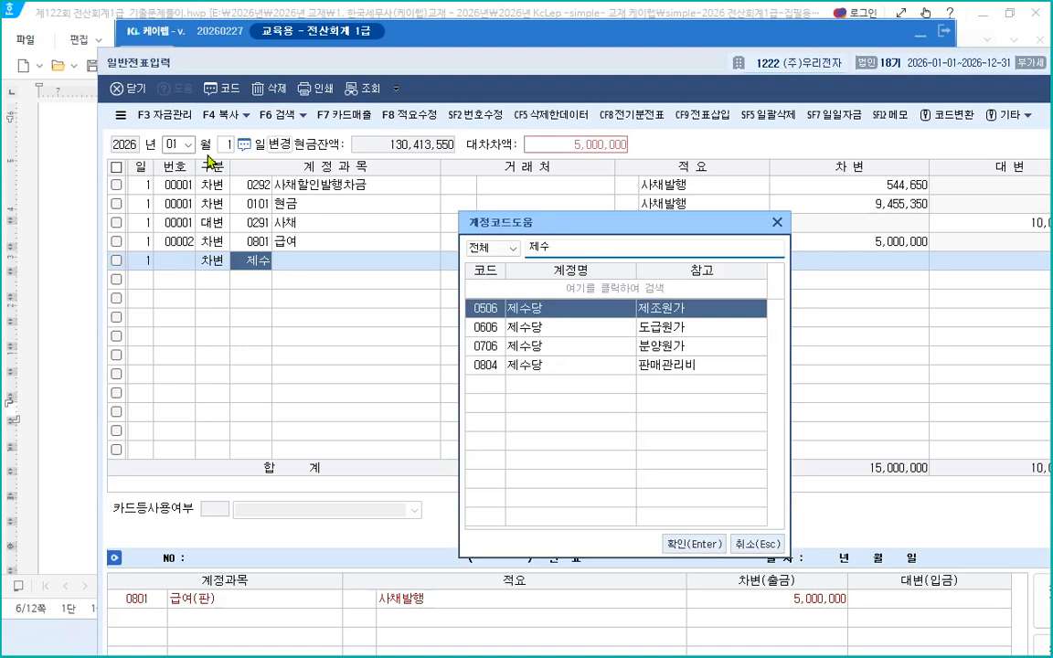
key(Down)
key(Down)
key(Down)
key(Return)
key(Return)
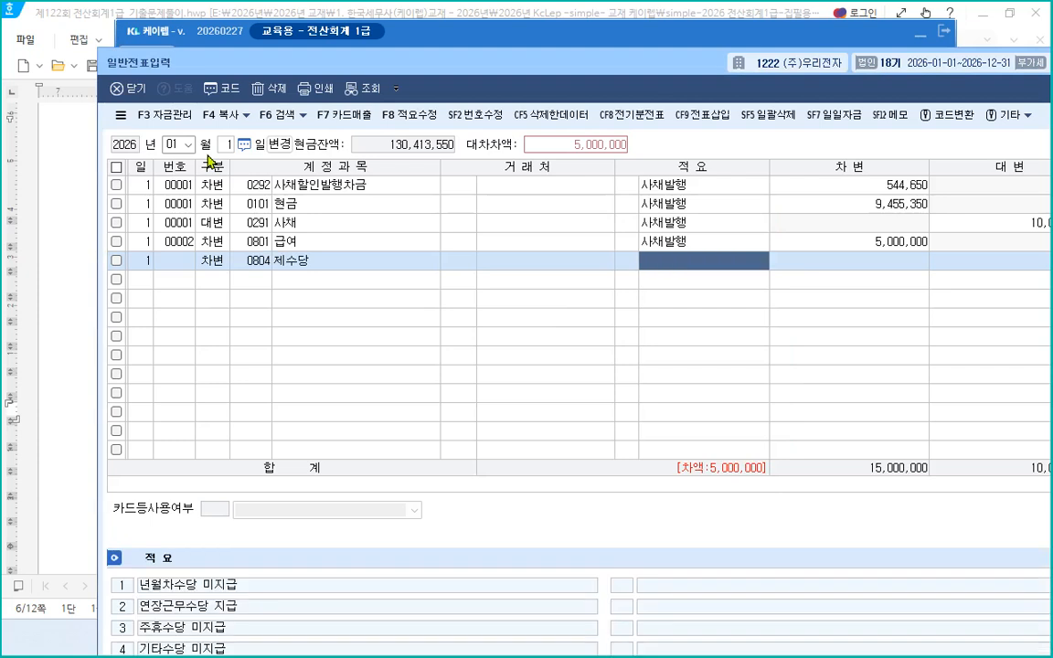
key(Return)
text(1000000)
key(Return)
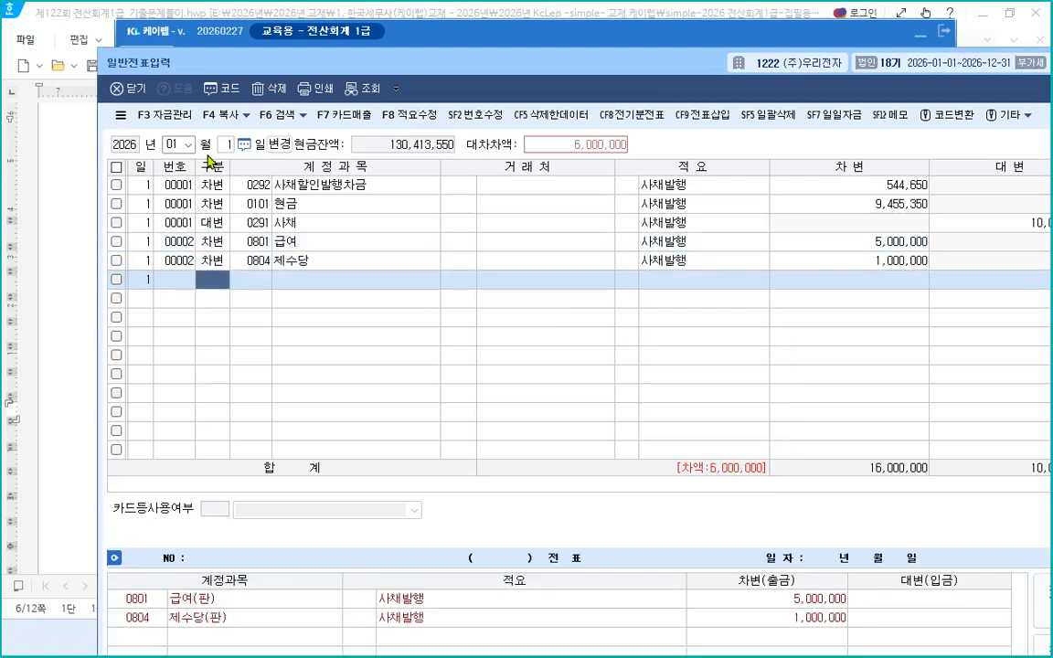
text(3)
key(Return)
text(상ㅇ)
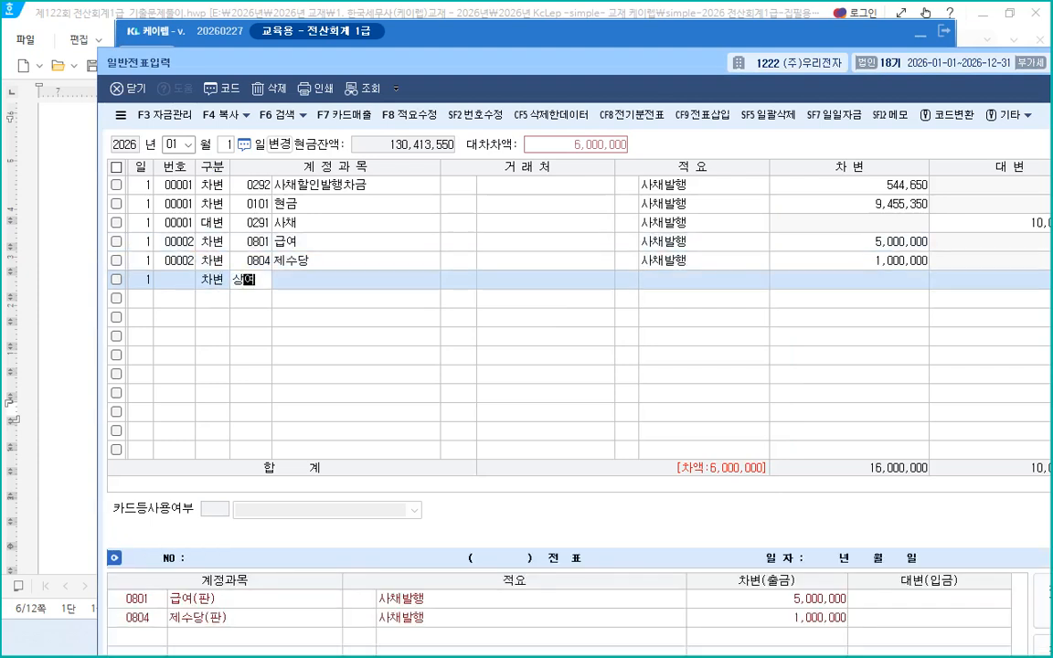
key(Return)
key(Down)
key(Down)
key(Down)
key(Down)
key(Down)
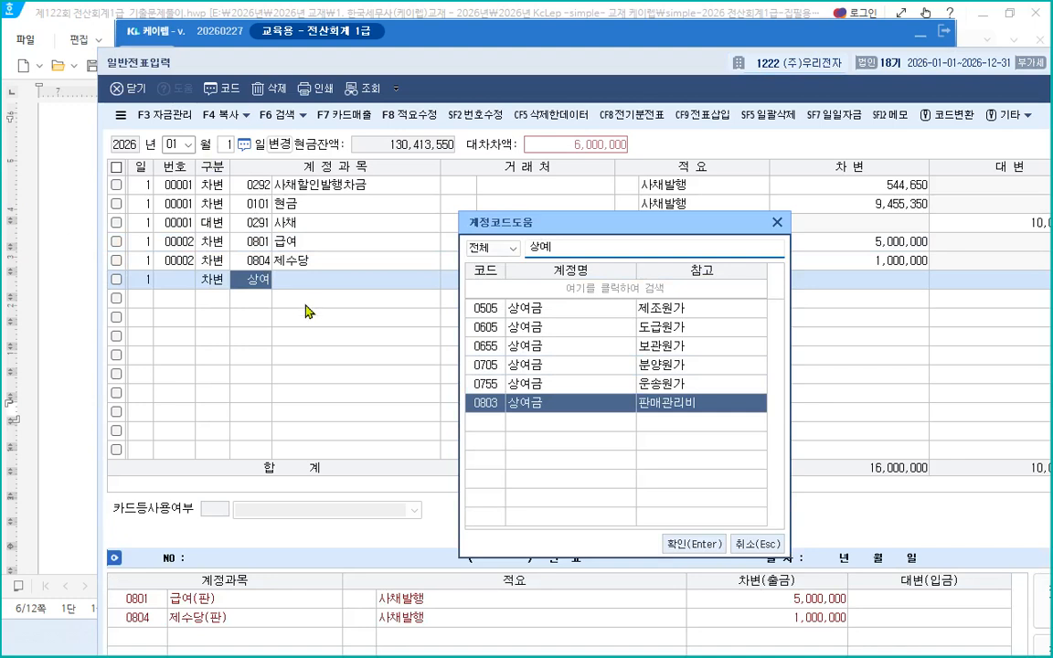
click(777, 223)
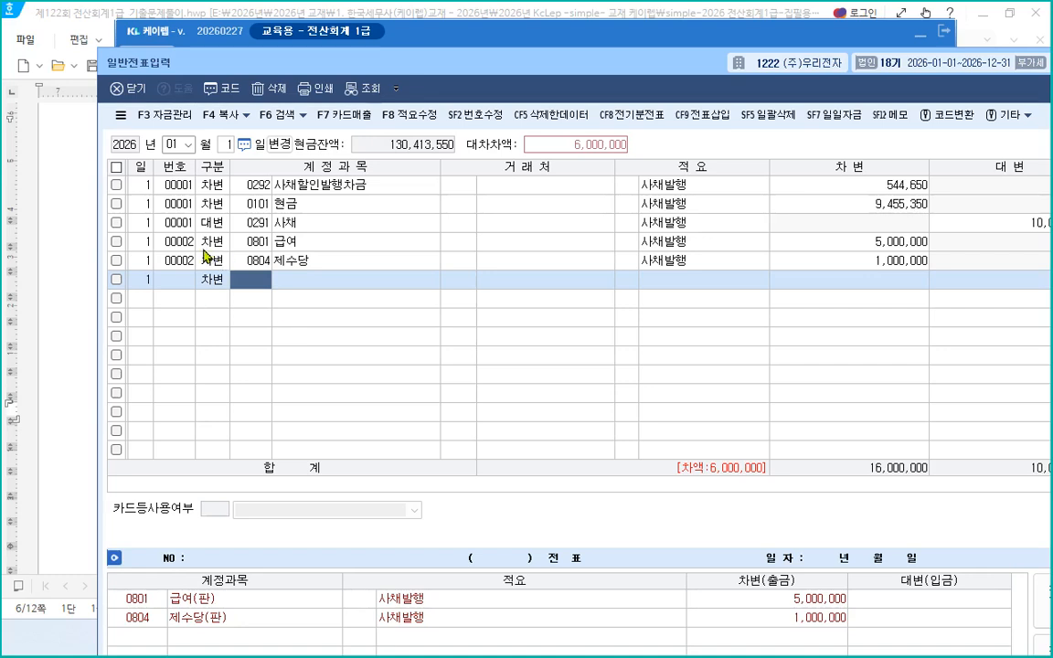
Delete both voucher 00002 lines and close the General Journal Entry window
click(115, 243)
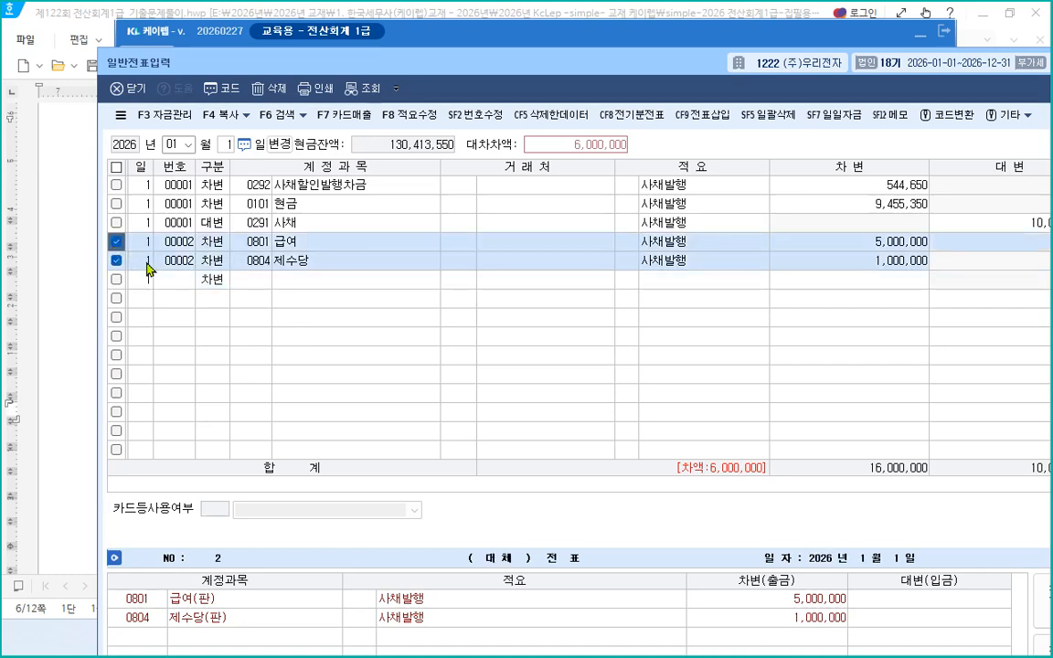
key(F5)
click(535, 392)
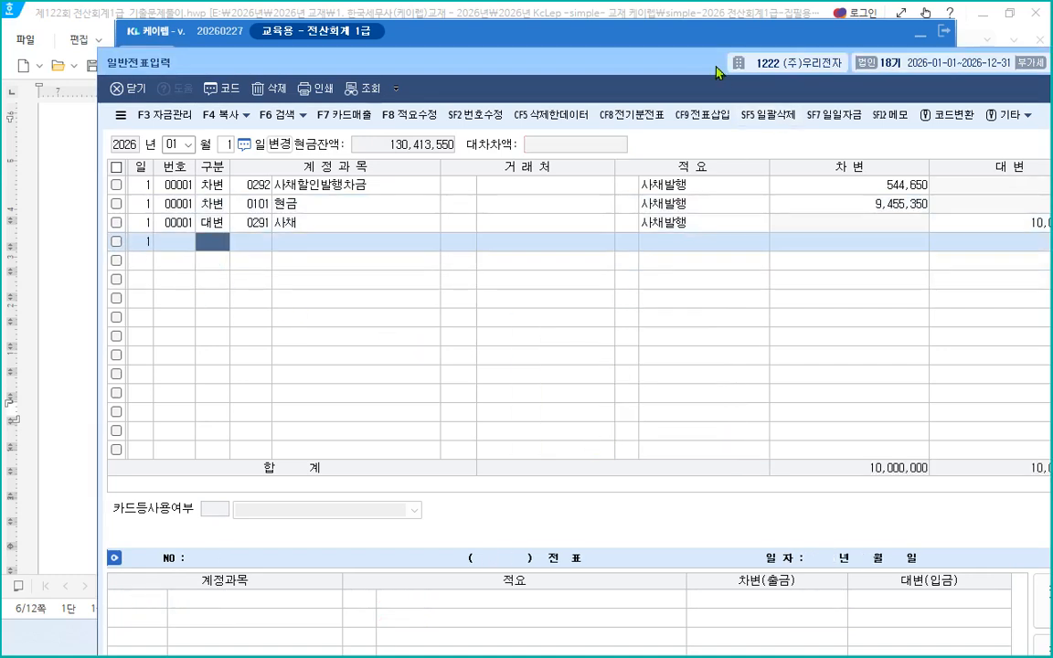
key(Escape)
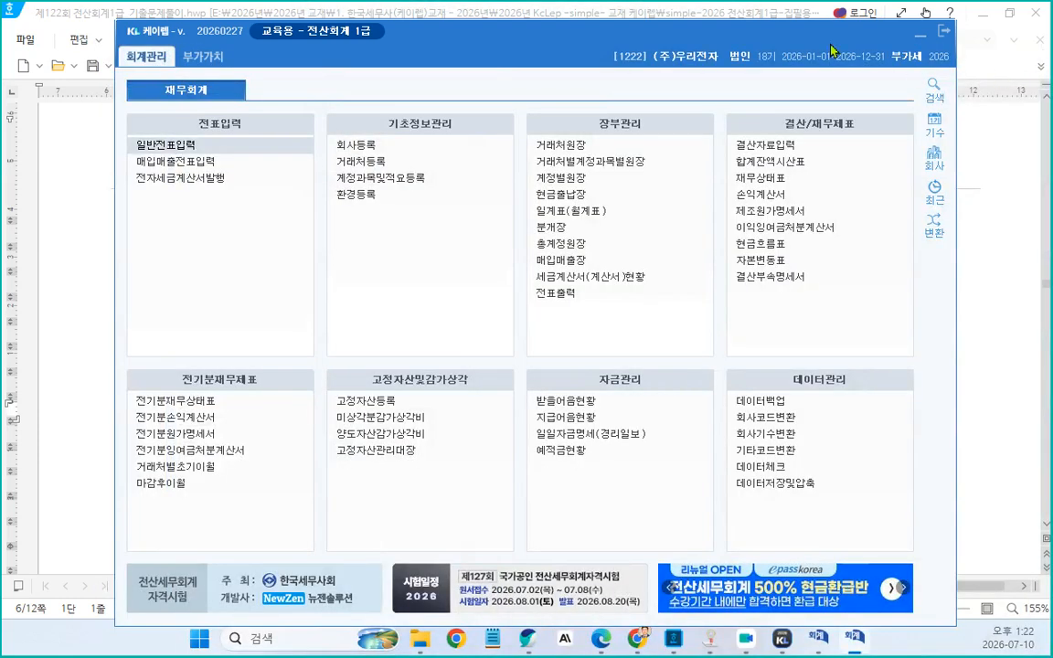
click(920, 36)
Set the font size of both employees' pay statement tables to 8 pt
scroll(305, 253, down, 5)
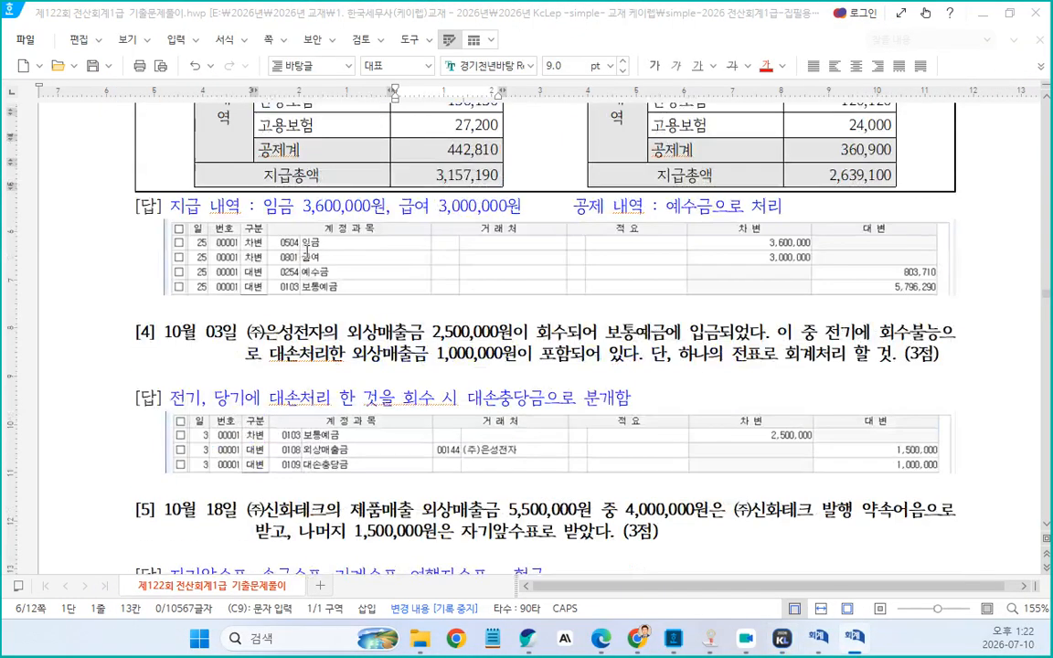
scroll(335, 269, up, 2)
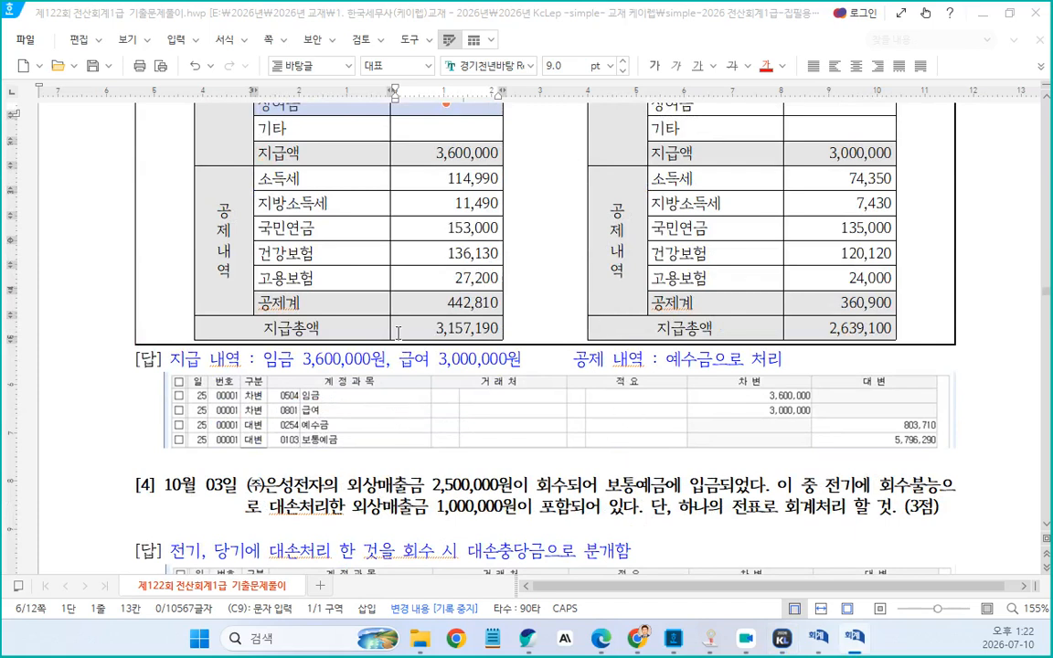
scroll(515, 385, up, 5)
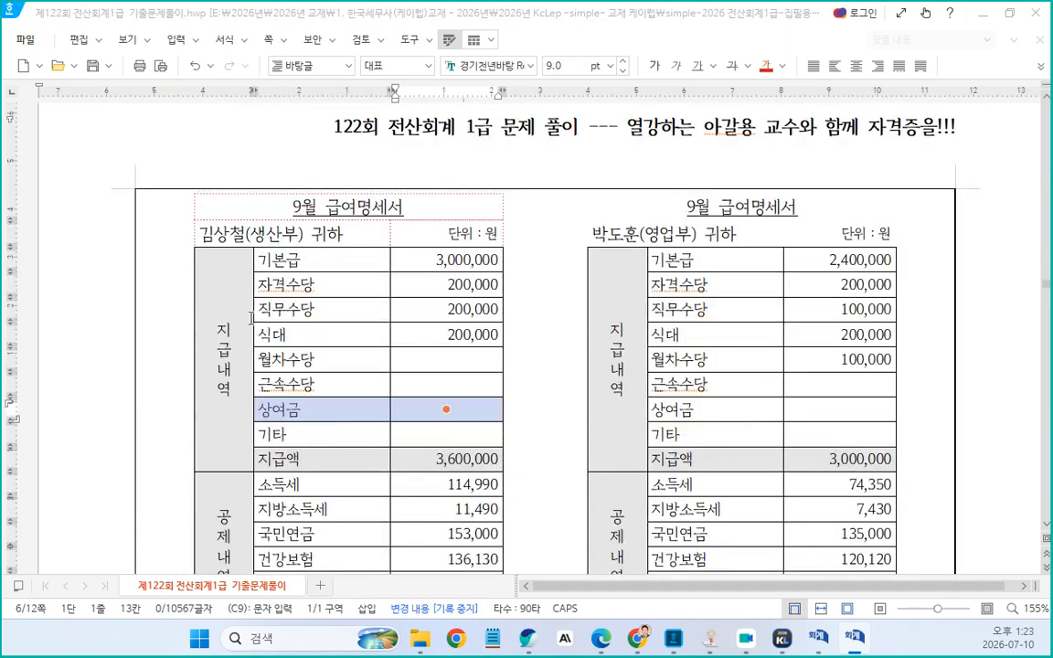
drag(233, 319, 446, 507)
scroll(446, 508, down, 3)
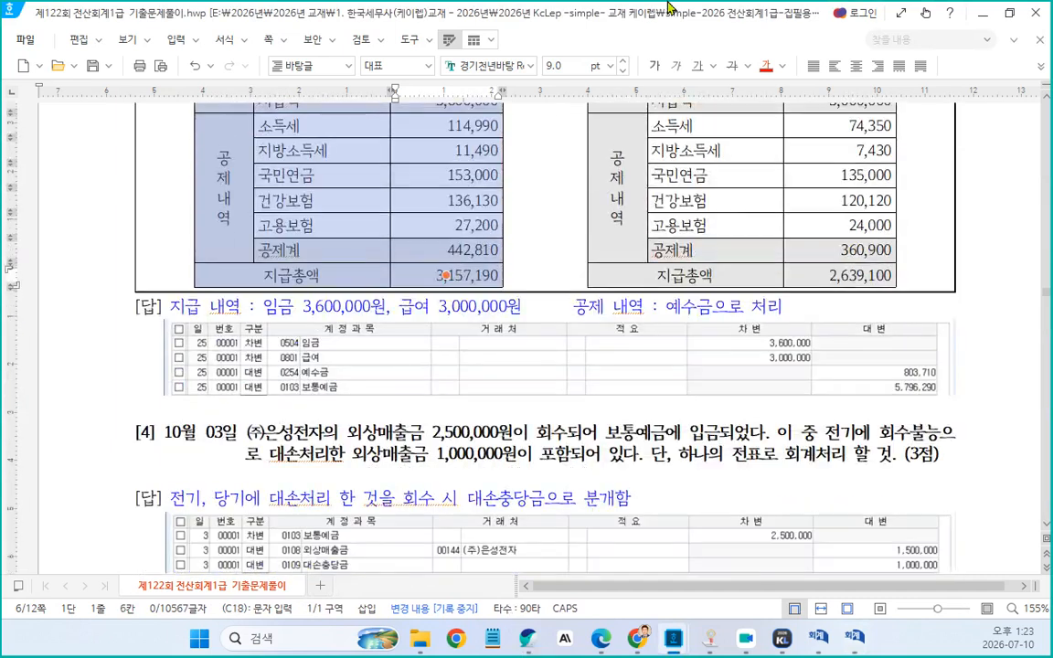
click(623, 70)
scroll(757, 336, up, 6)
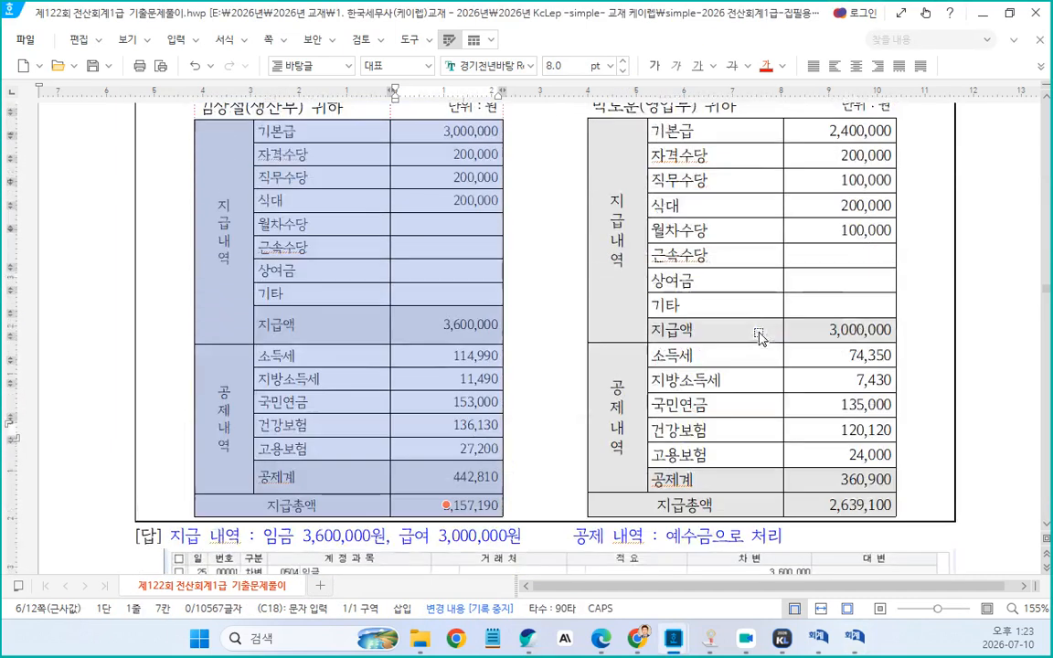
drag(637, 323, 909, 615)
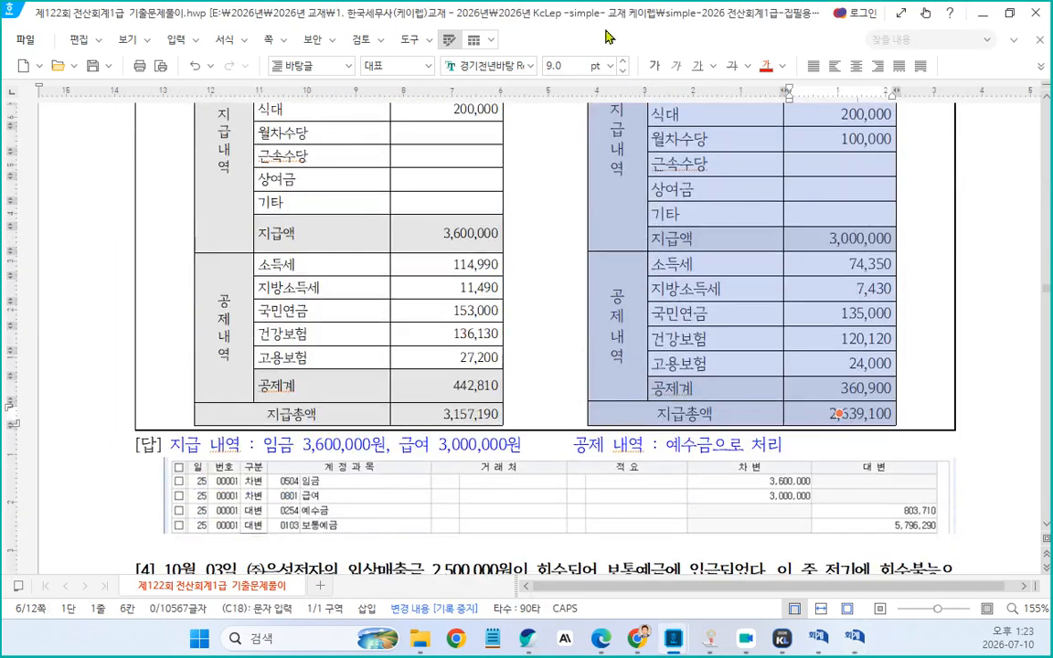
click(622, 71)
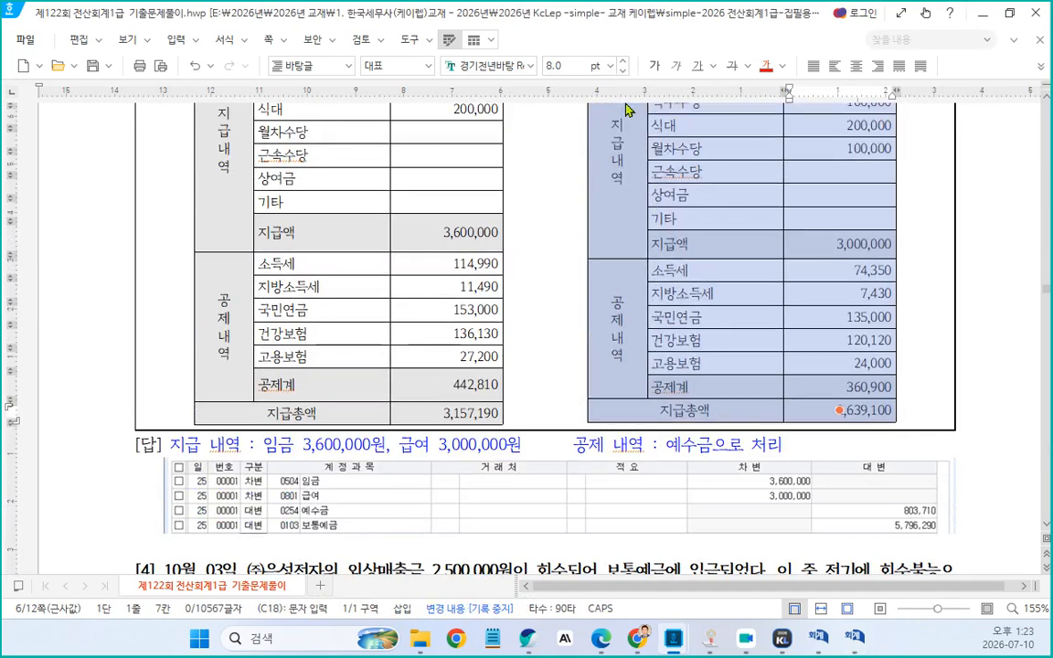
Make the cell heights of the production employee's pay statement table equal
scroll(336, 243, up, 3)
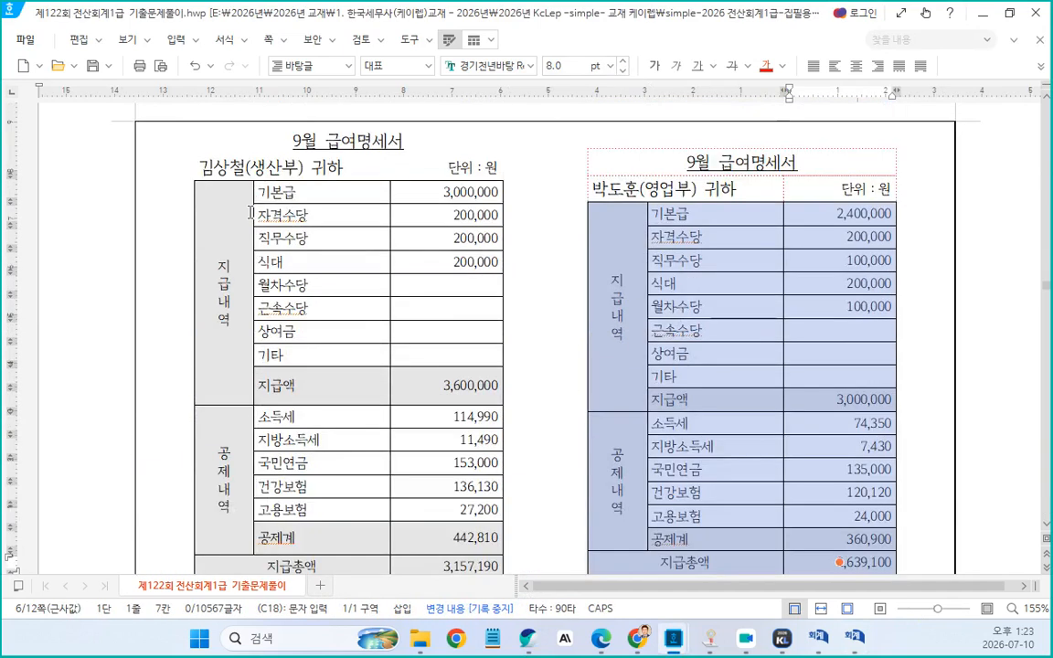
drag(224, 193, 407, 599)
key(h)
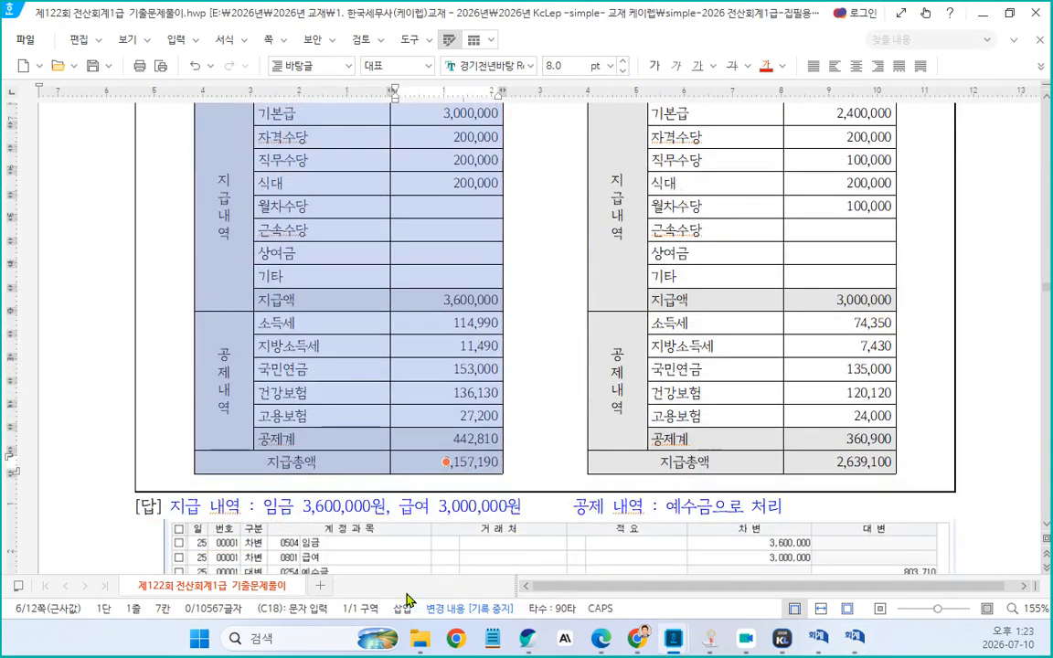
Examine the layout of the pay statement tables and the answer line at the page bottom
drag(168, 379, 753, 544)
scroll(752, 547, up, 1)
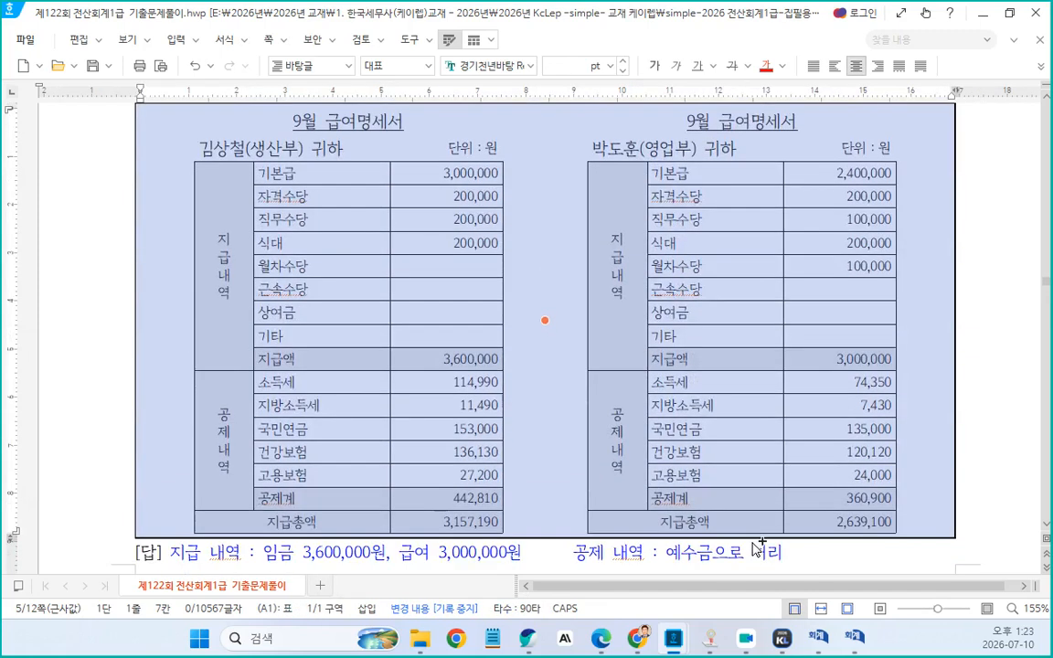
scroll(263, 400, up, 5)
scroll(283, 375, down, 8)
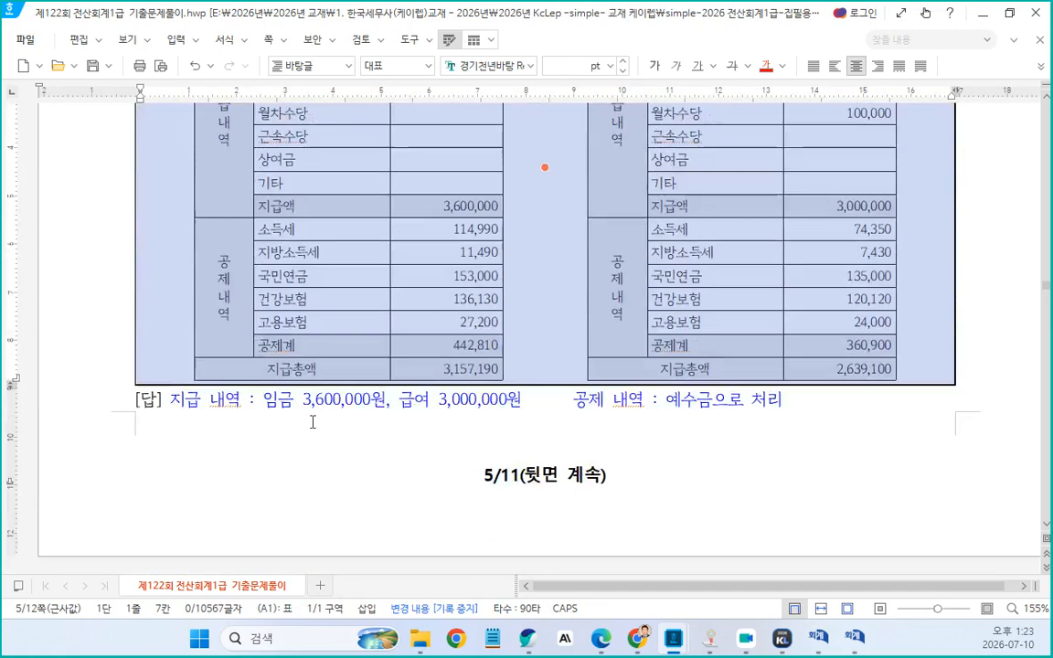
scroll(312, 422, up, 5)
scroll(318, 428, down, 9)
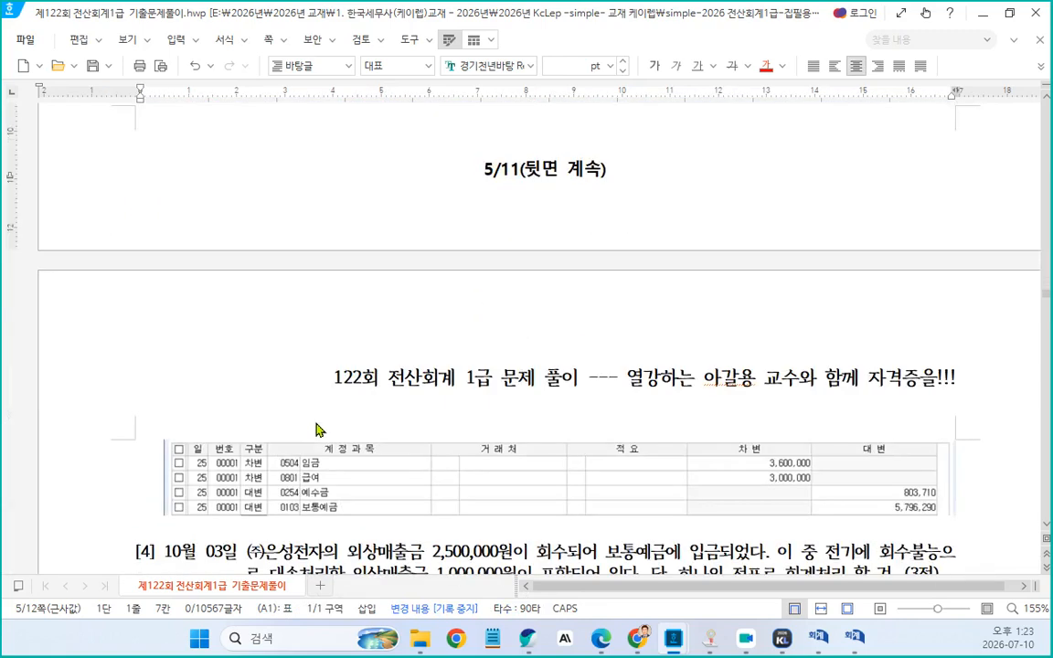
scroll(317, 427, up, 5)
Insert a page break before the pay statement problem's answer line
click(795, 403)
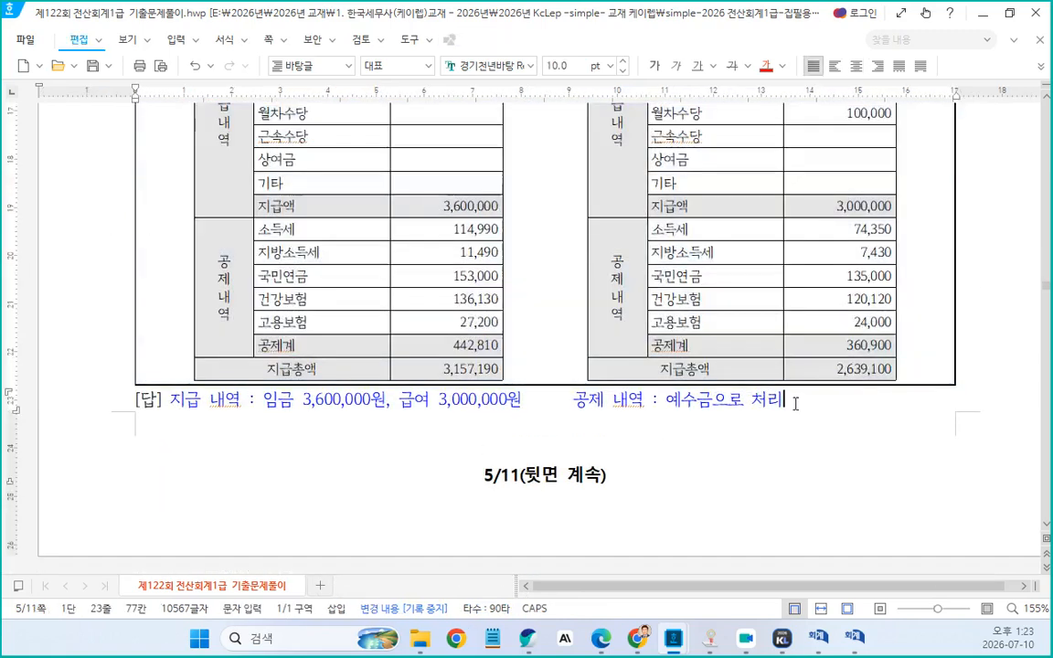
scroll(805, 422, up, 5)
scroll(802, 426, down, 9)
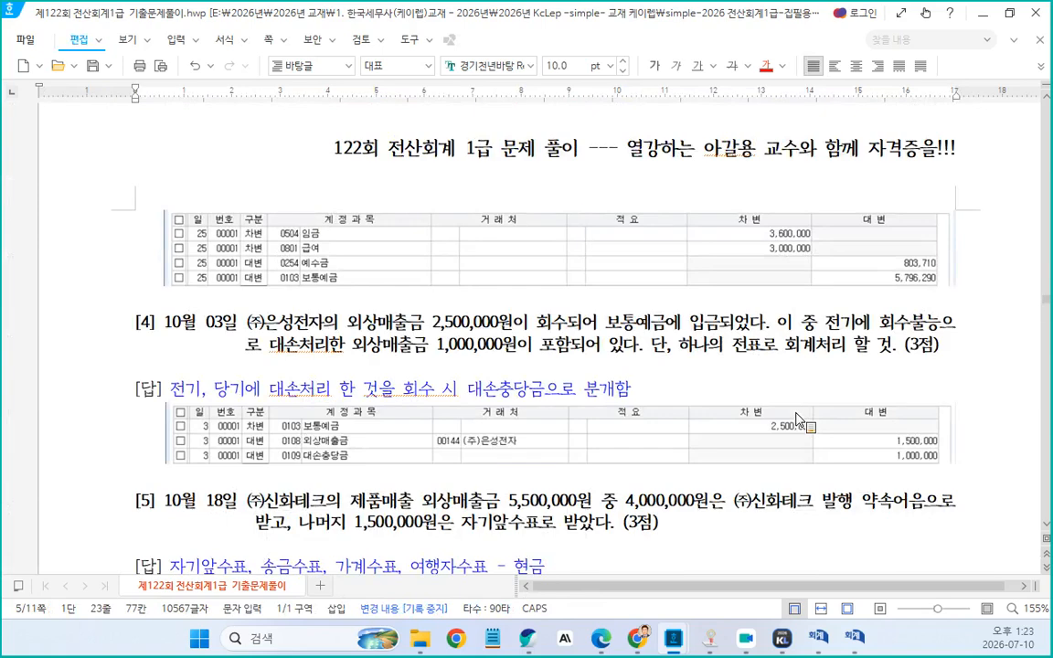
scroll(316, 359, up, 5)
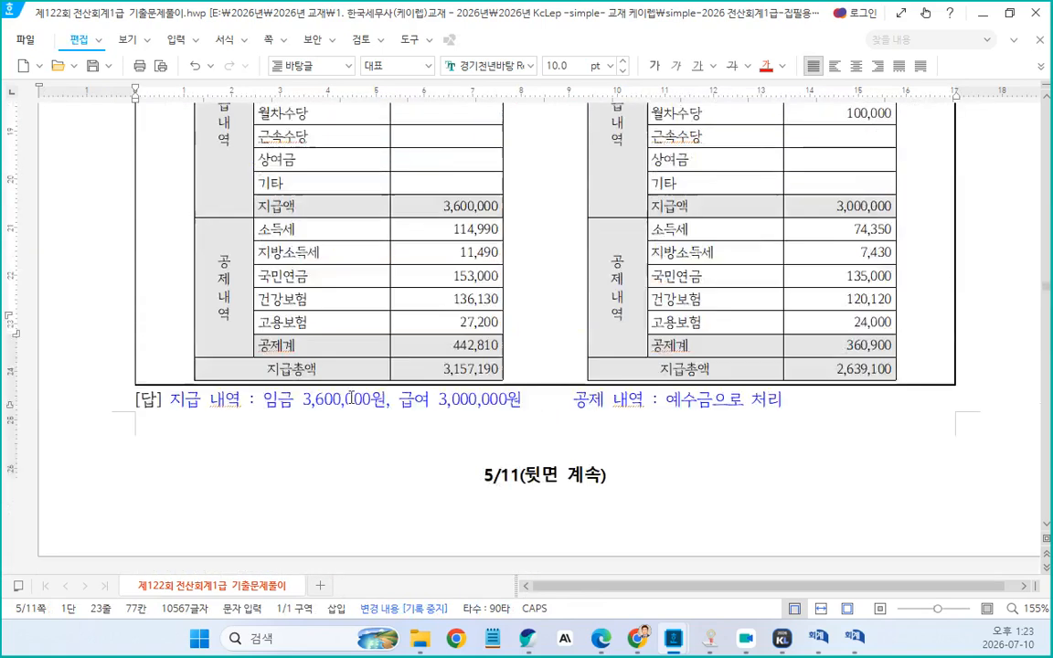
scroll(352, 399, up, 3)
click(136, 556)
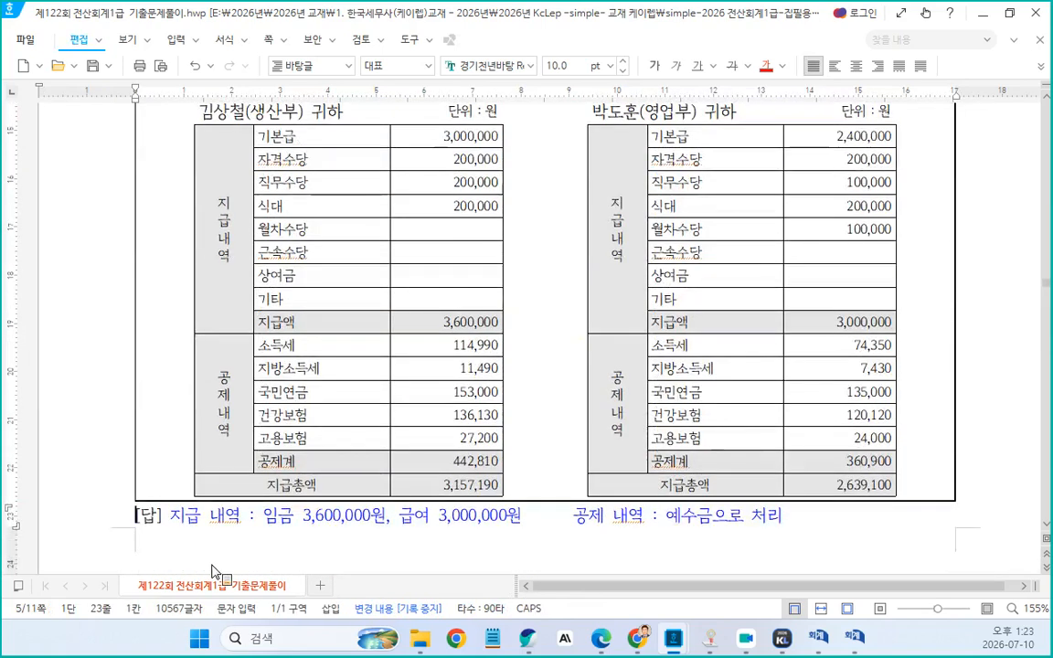
key(ctrl+Return)
scroll(260, 503, down, 4)
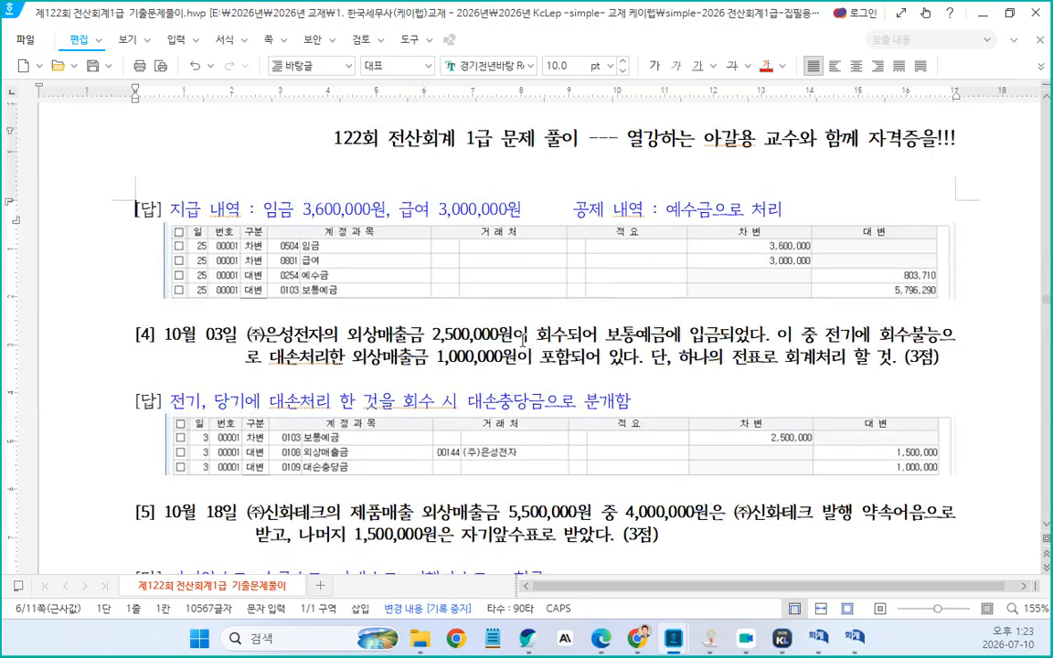
Start a new explanation line under problem 4's answer line, writing "전기에 회수불능" and correcting typos
click(484, 334)
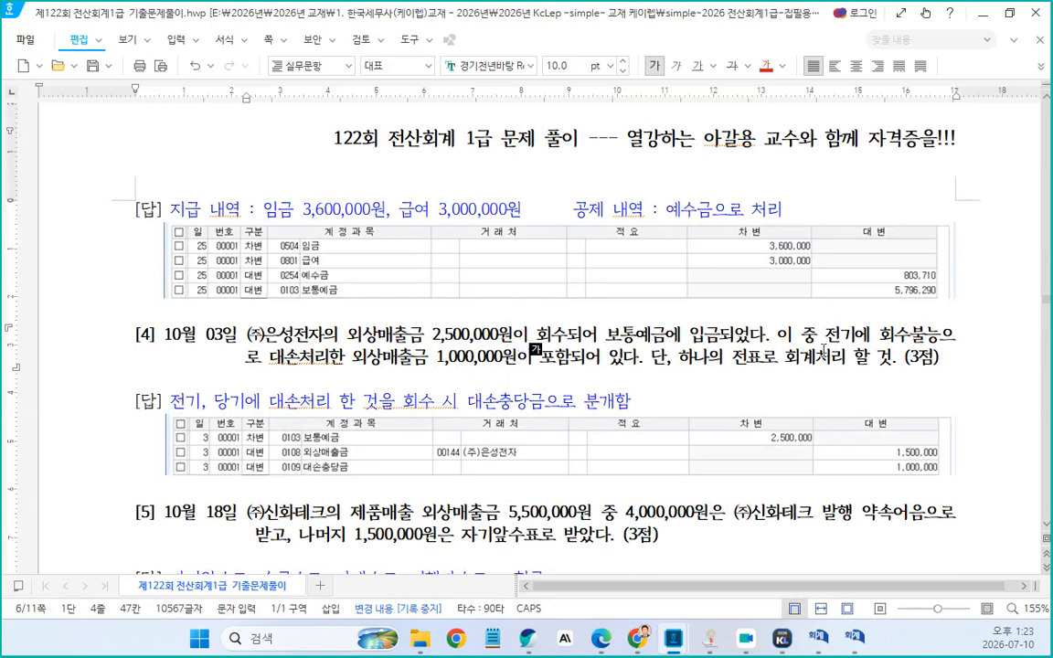
drag(776, 340, 885, 369)
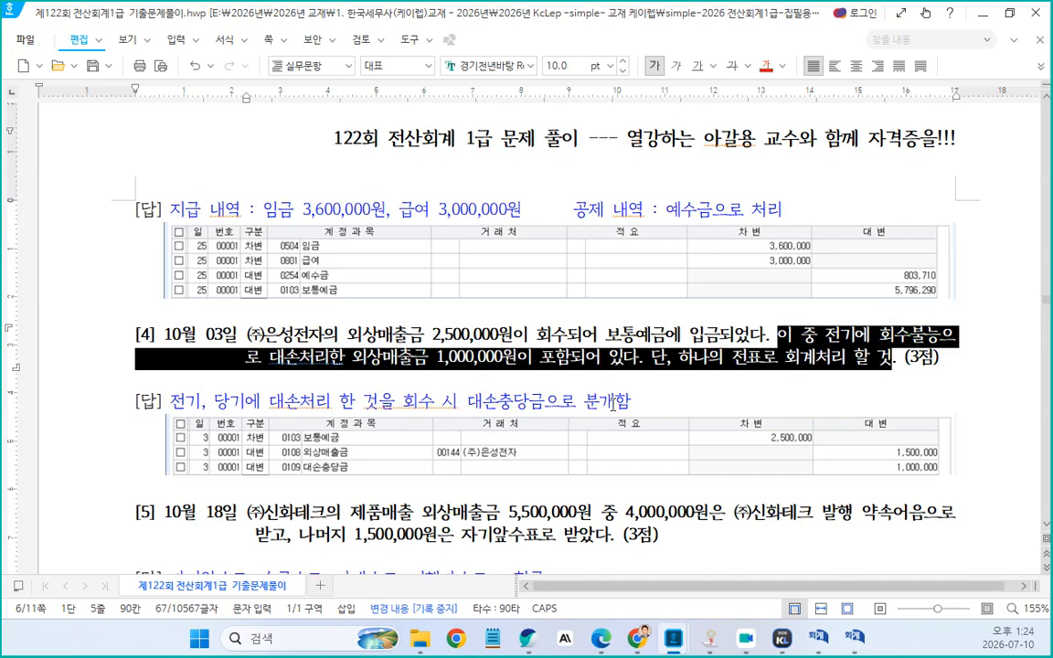
click(630, 405)
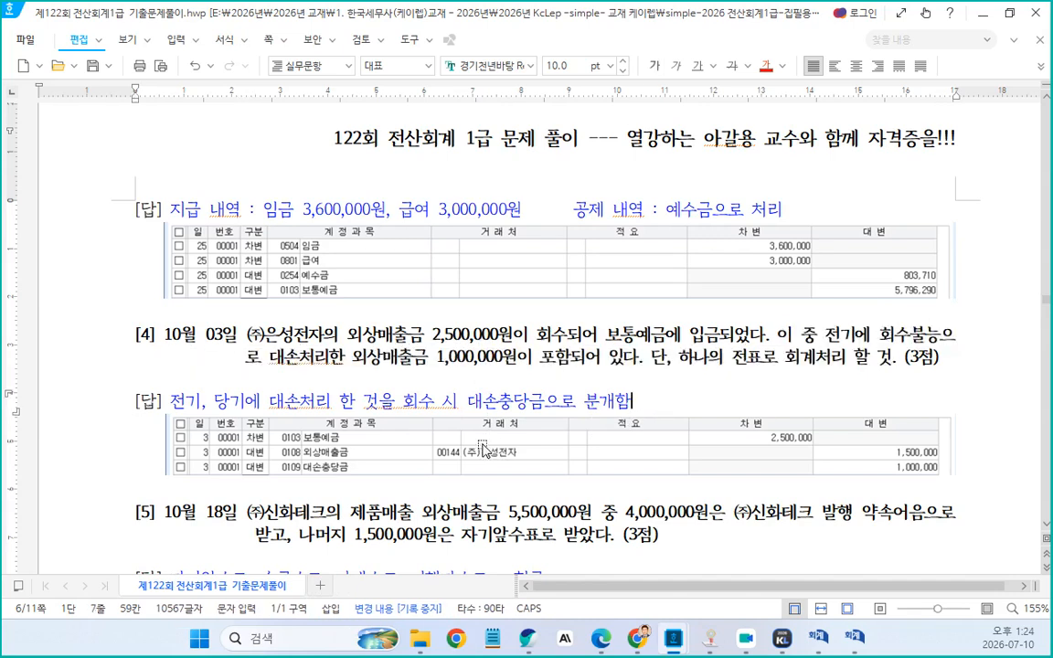
key(Return)
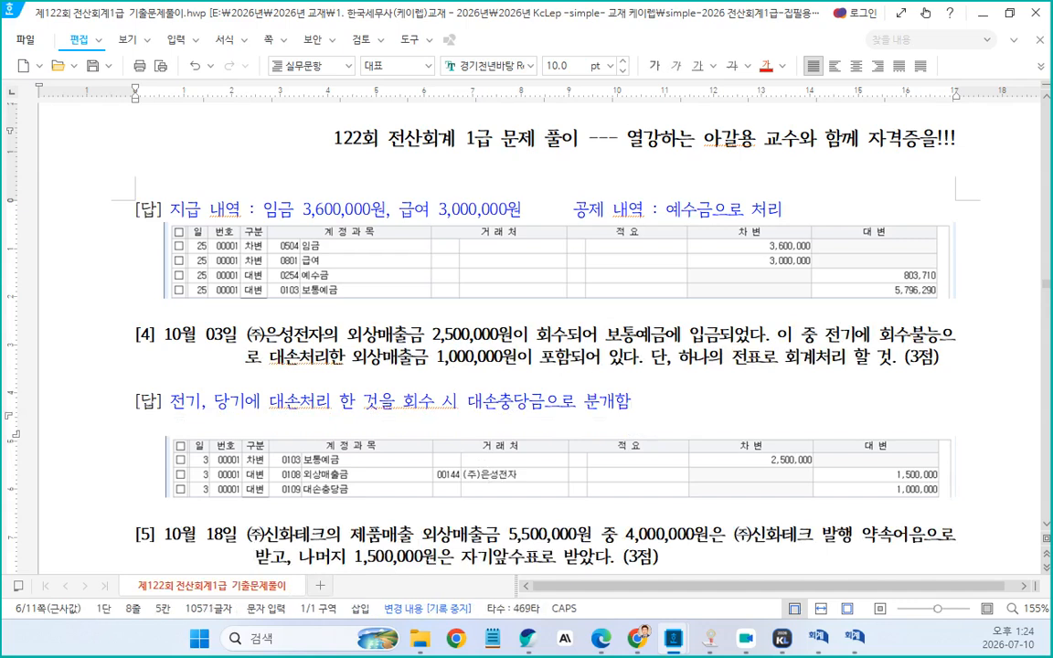
text(ㅈ너기에 )
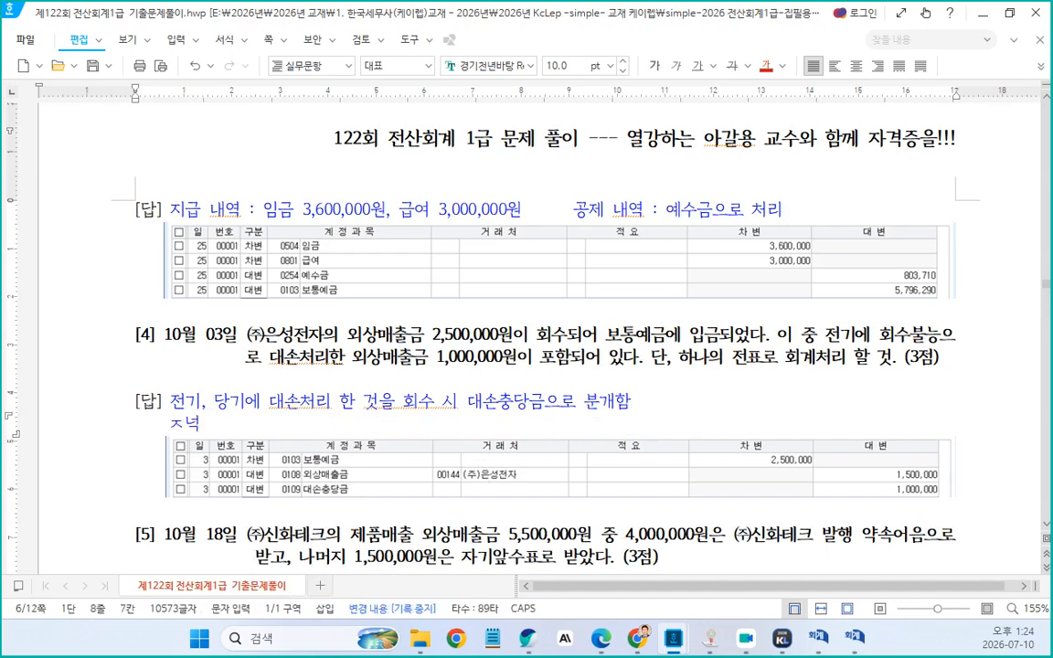
text(회수)
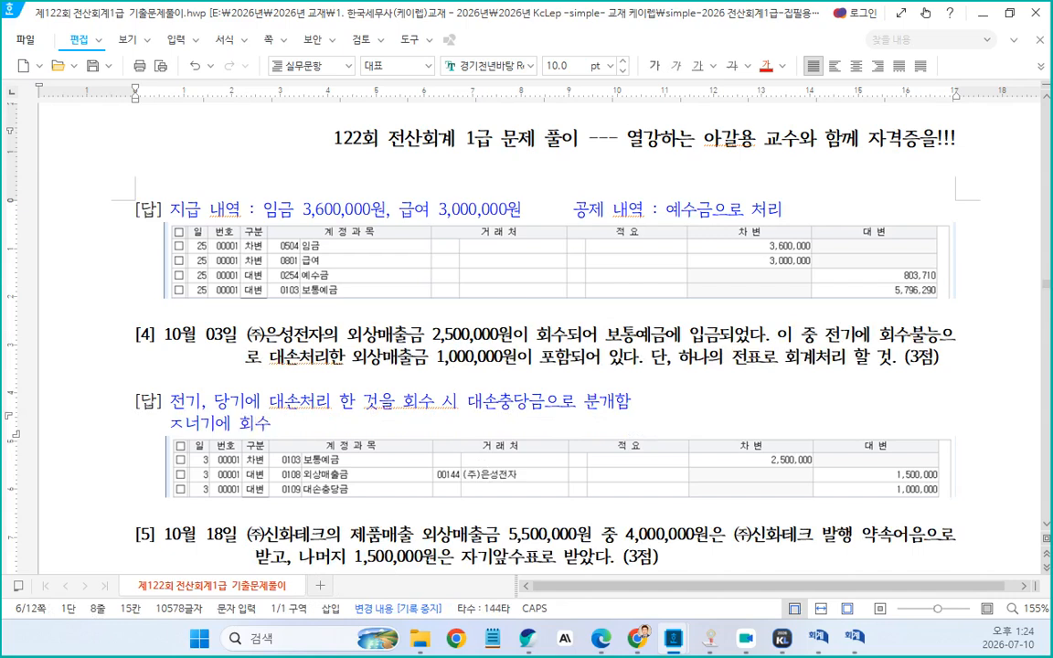
key(shift+Left)
text(불ㄴ)
text(ㅡㅇ)
click(198, 423)
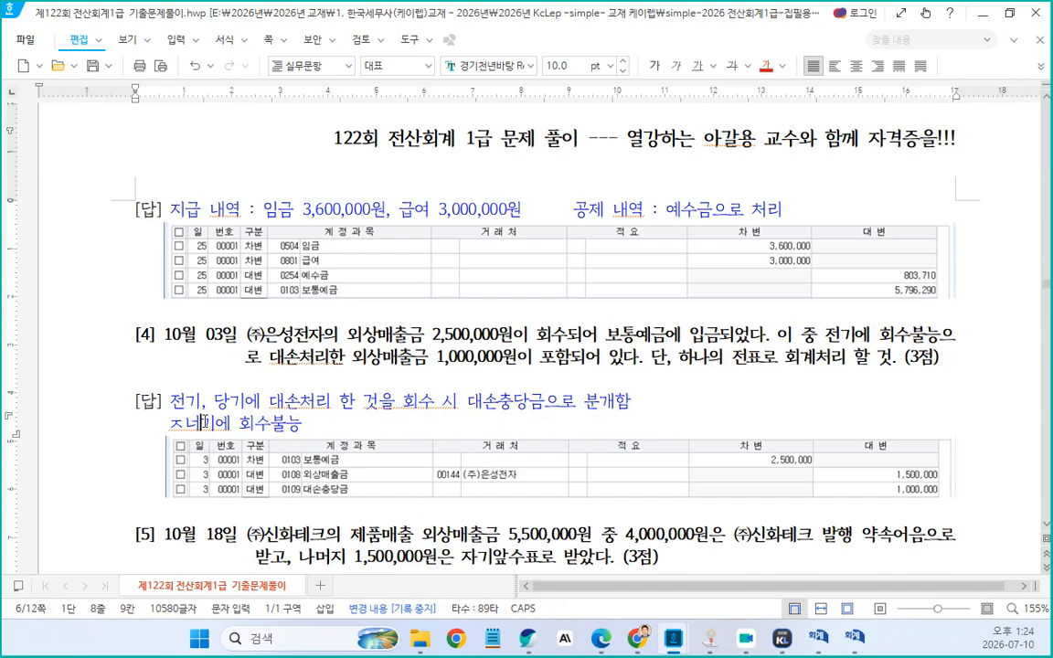
key(BackSpace)
text(ㅓㄴ)
key(Right)
key(Right)
key(Right)
key(Right)
key(Right)
text(ㅂㅜㄹ)
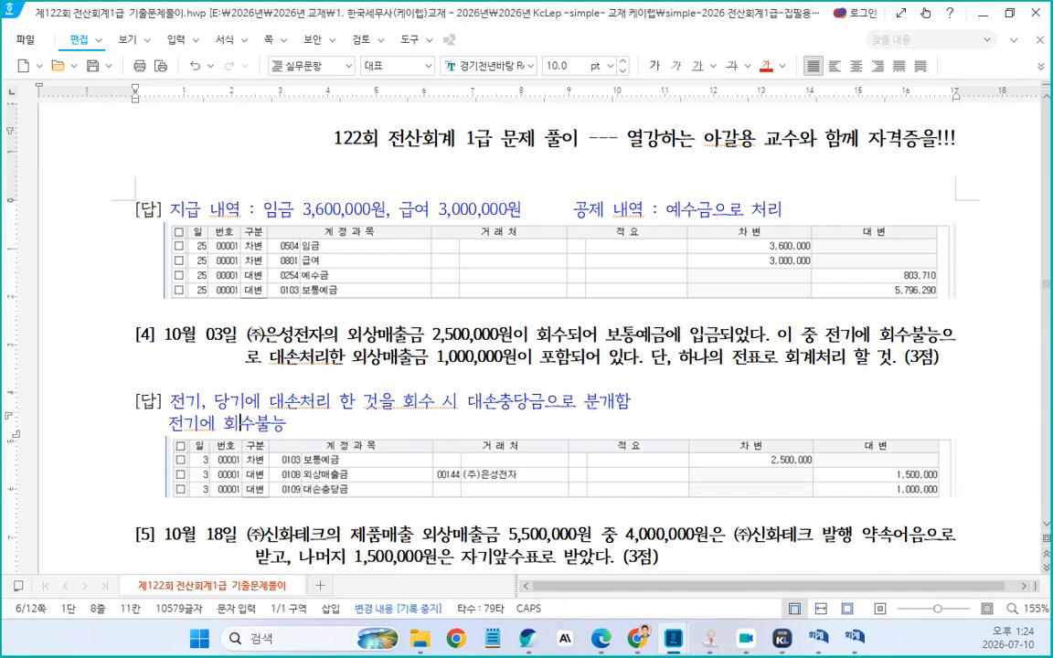
Complete the line as "대손처리 분개 (차) 대손상각비 *** (대) 외상매출금 ***", removing the extra spaces
click(287, 423)
text(대손)
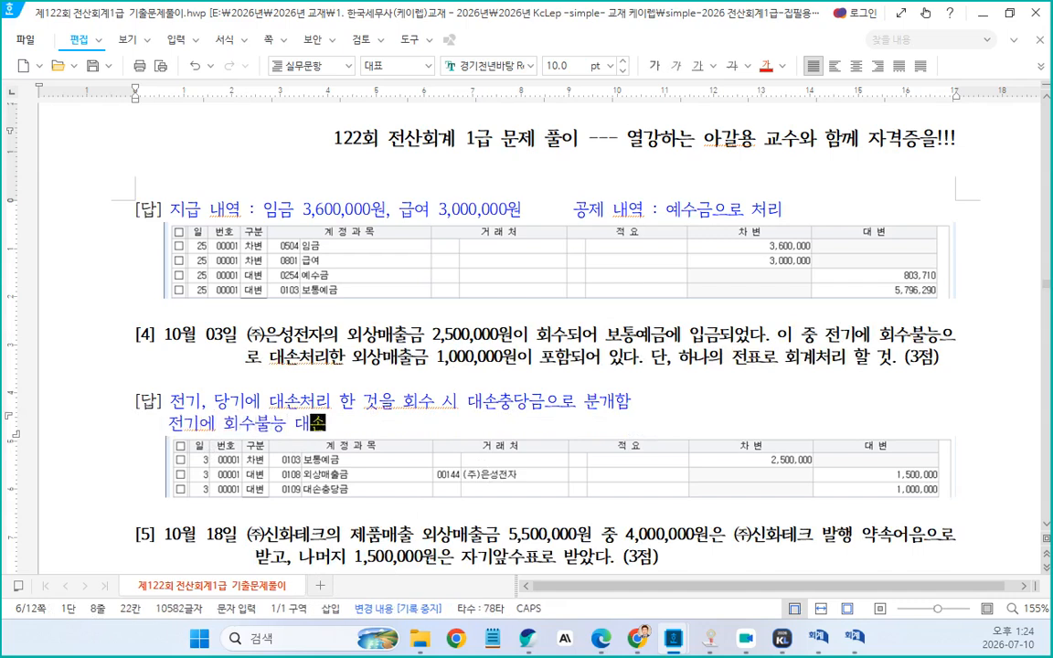
text(처리 분개)
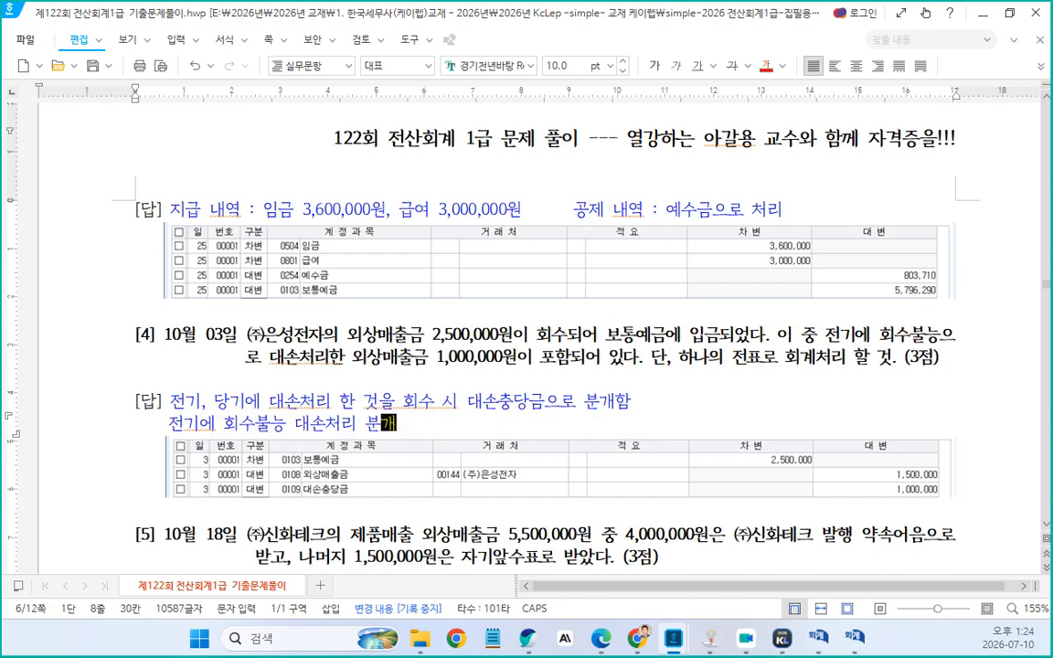
text( (차) 대손ㅅ)
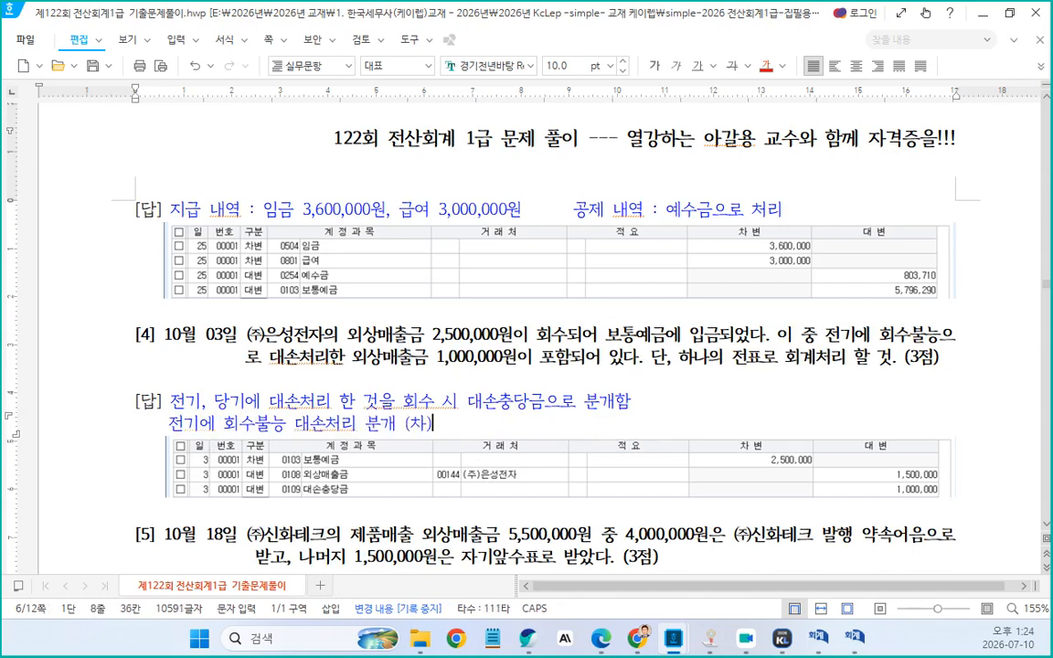
text(상각)
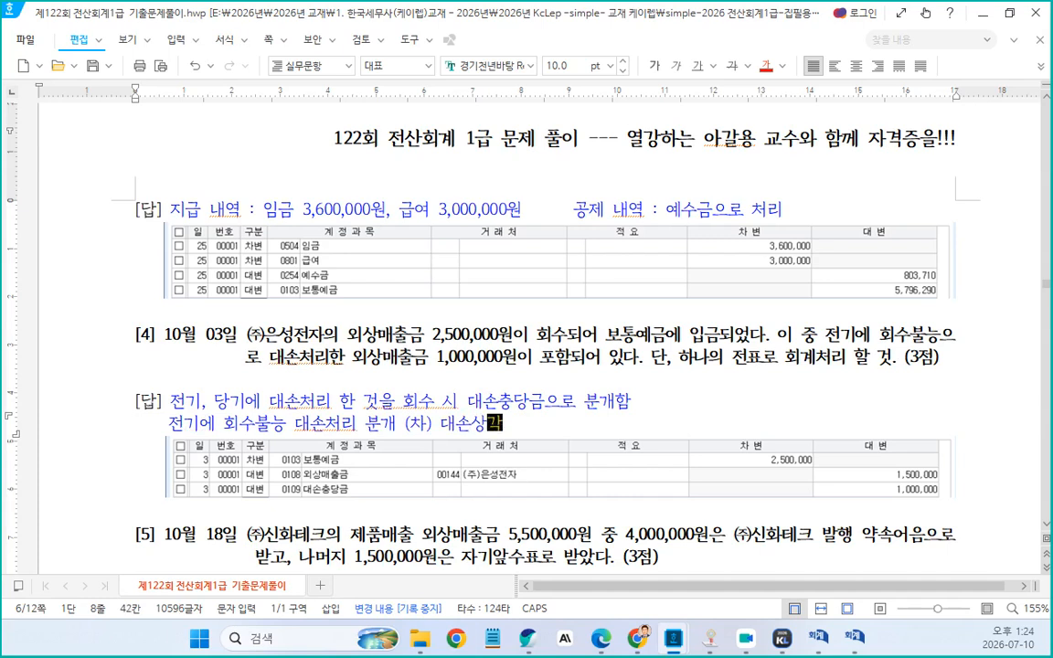
text(비      )
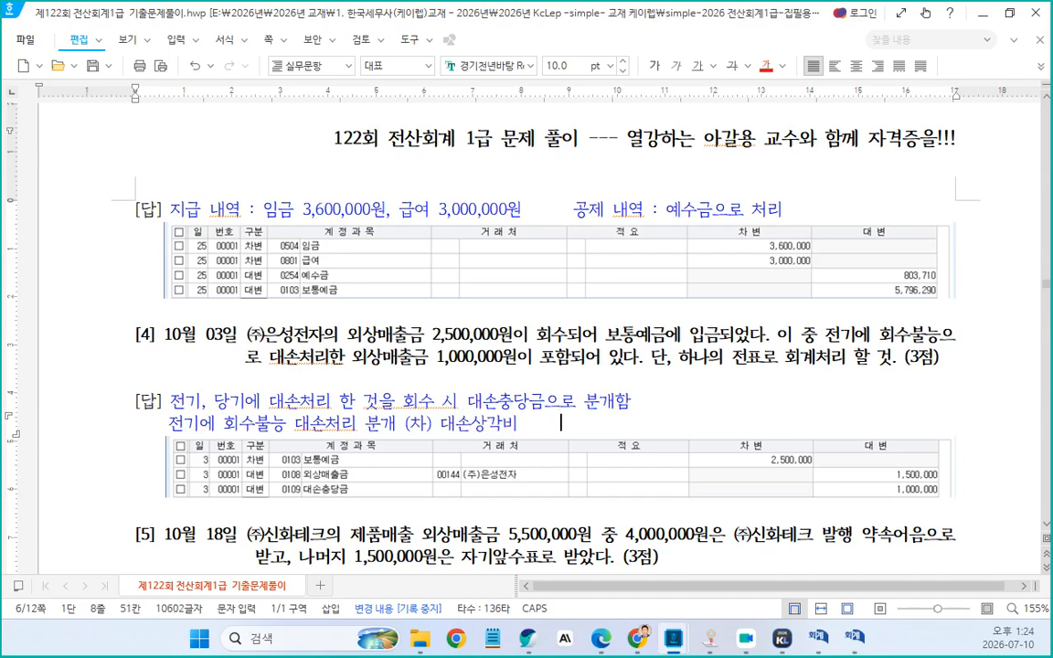
text((대) 외상ㅁ)
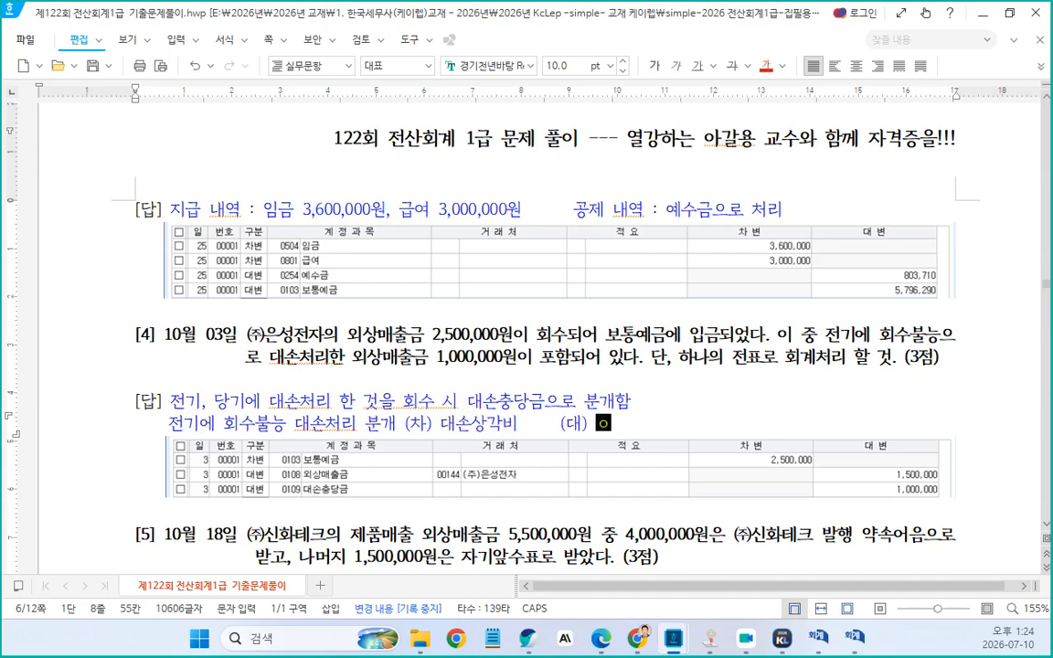
text(매출금)
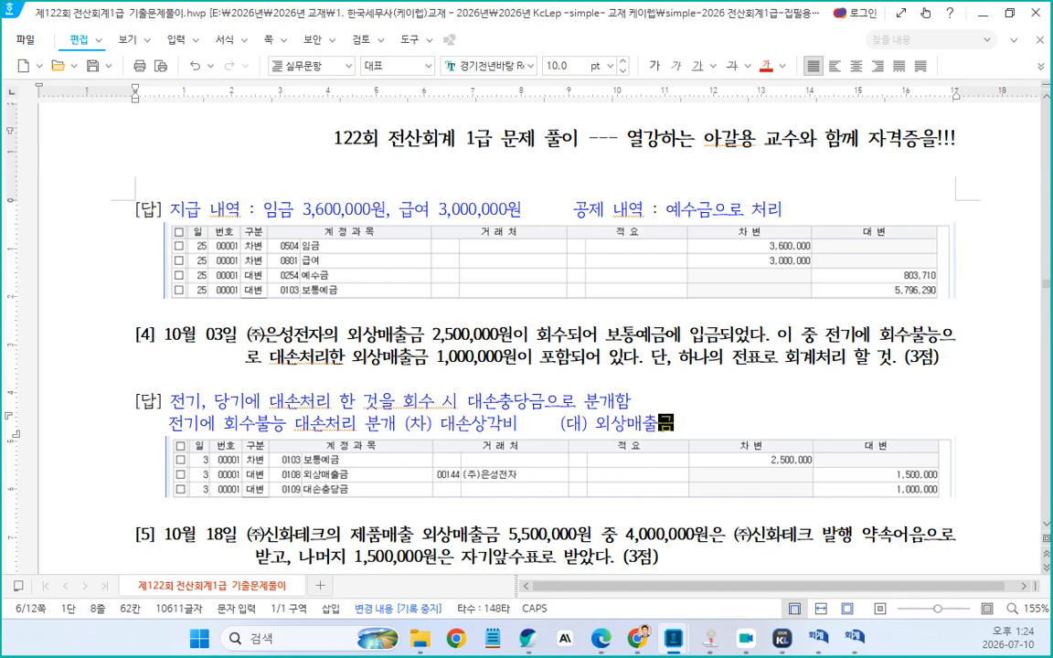
click(535, 425)
text(***)
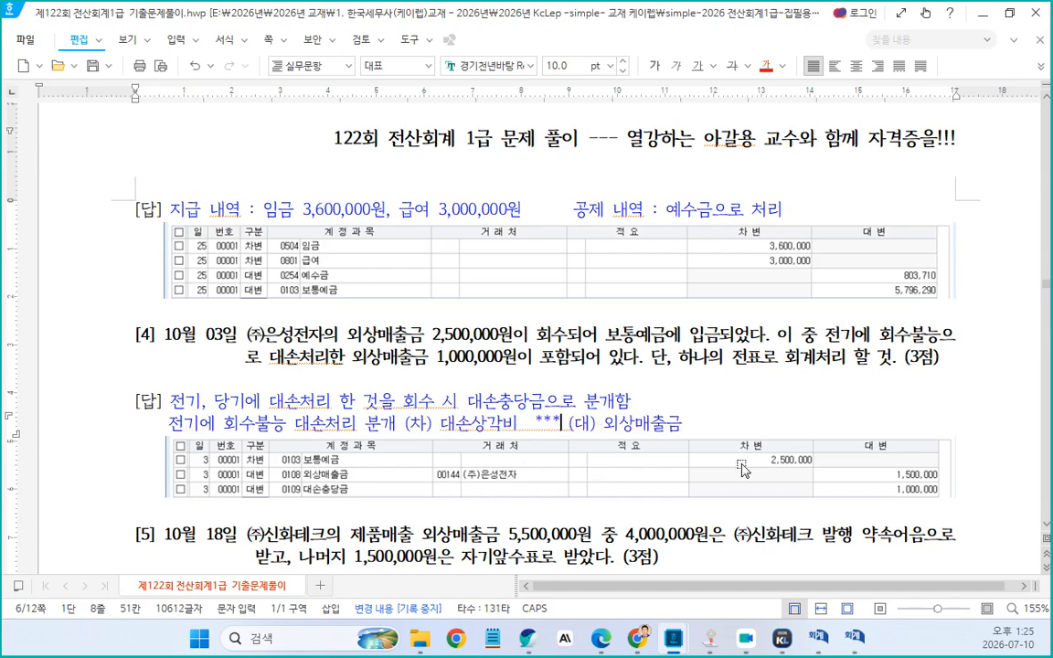
click(692, 424)
text(***)
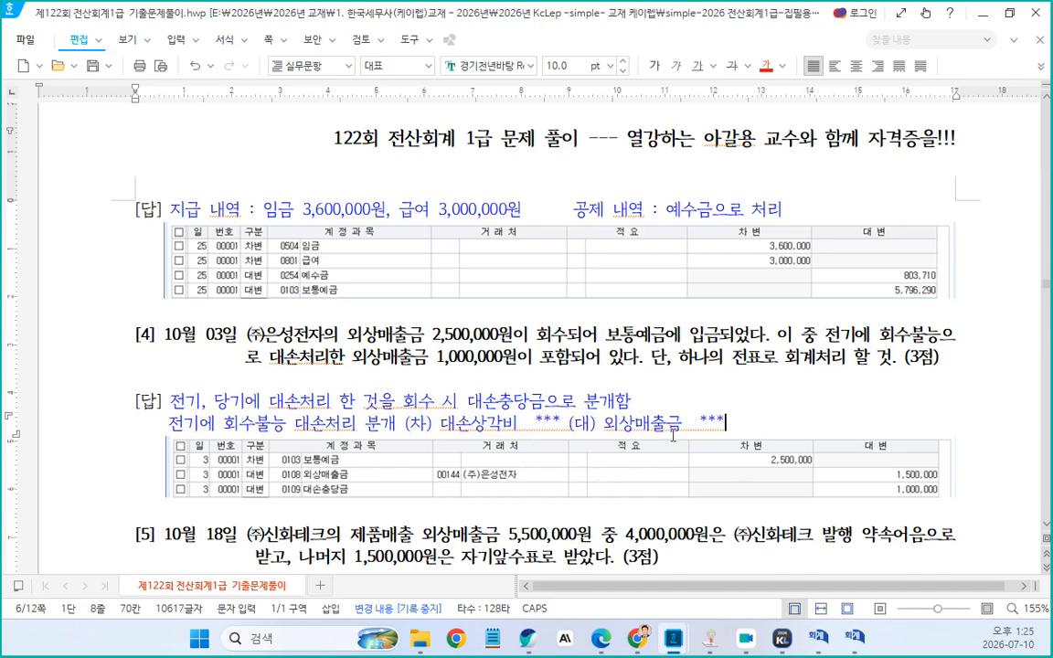
click(518, 423)
key(Delete)
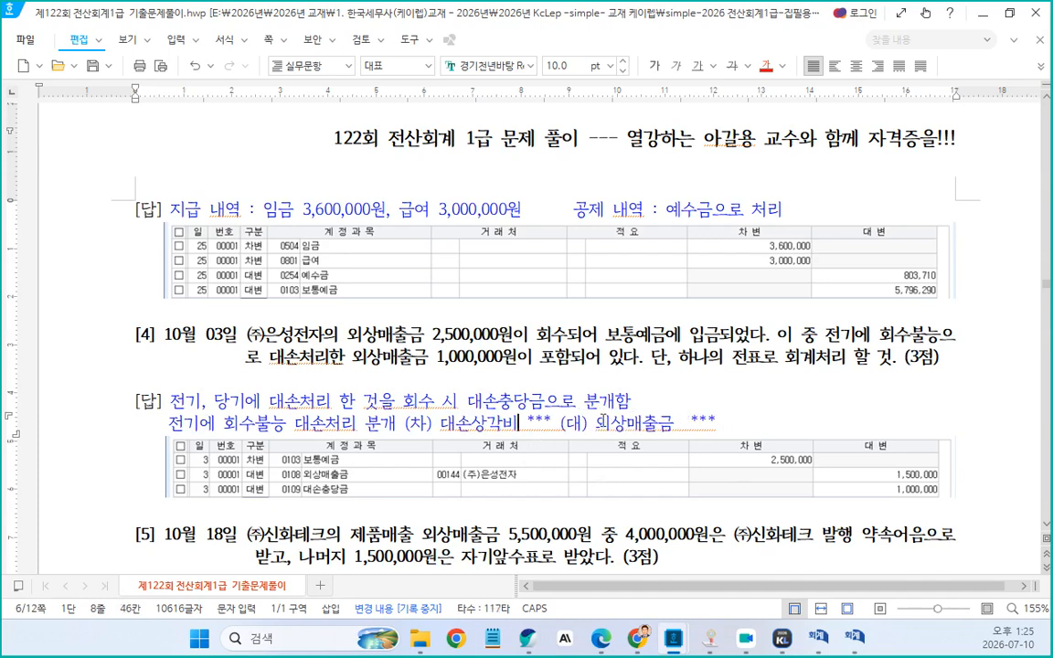
click(676, 429)
key(Delete)
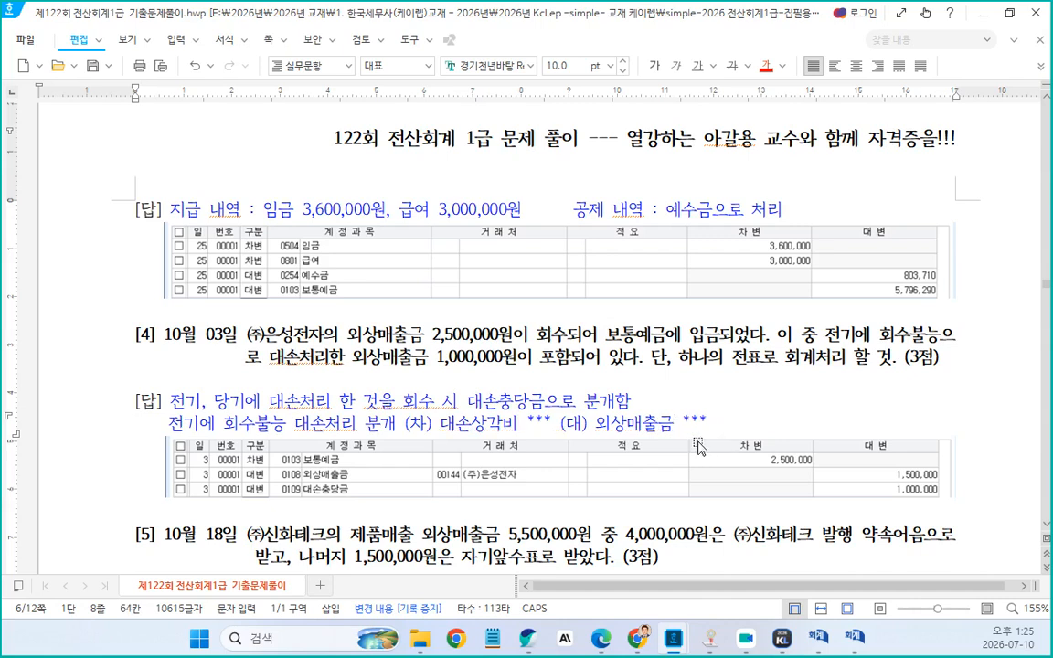
Add a second explanation line reading "전기에 댓노처리한 것을 당기 회수하는 경우 (차)"
click(715, 426)
key(Return)
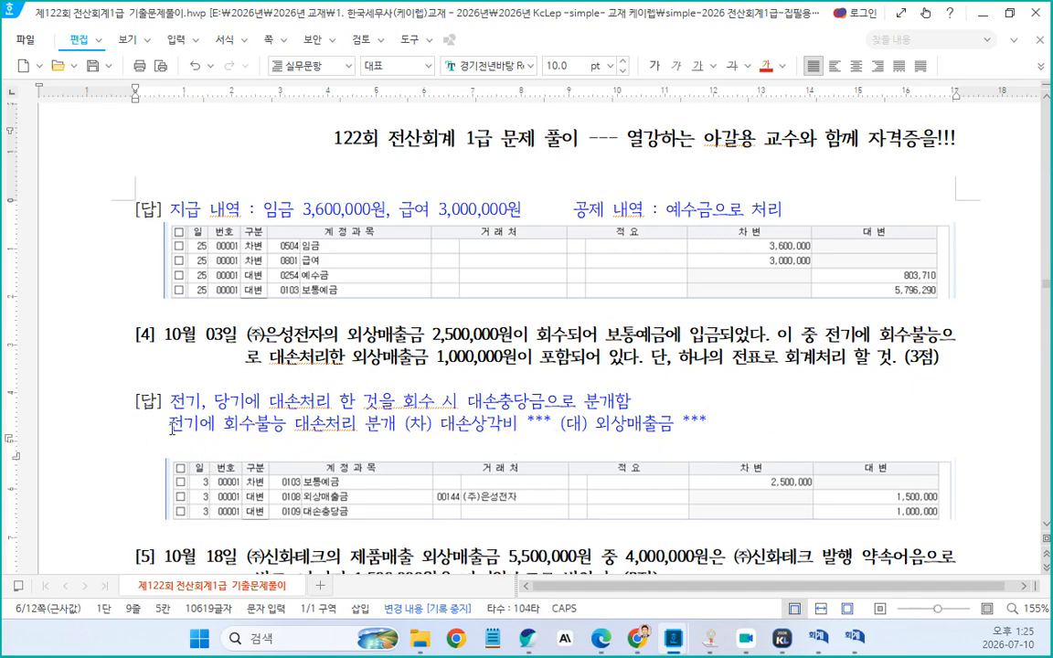
drag(170, 424, 222, 430)
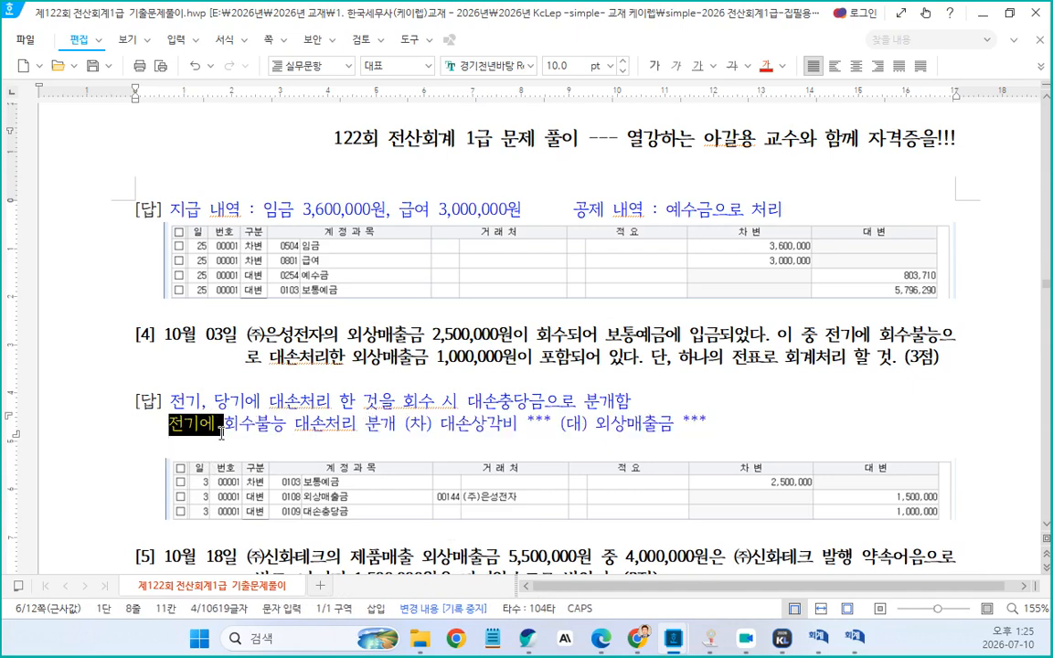
click(205, 454)
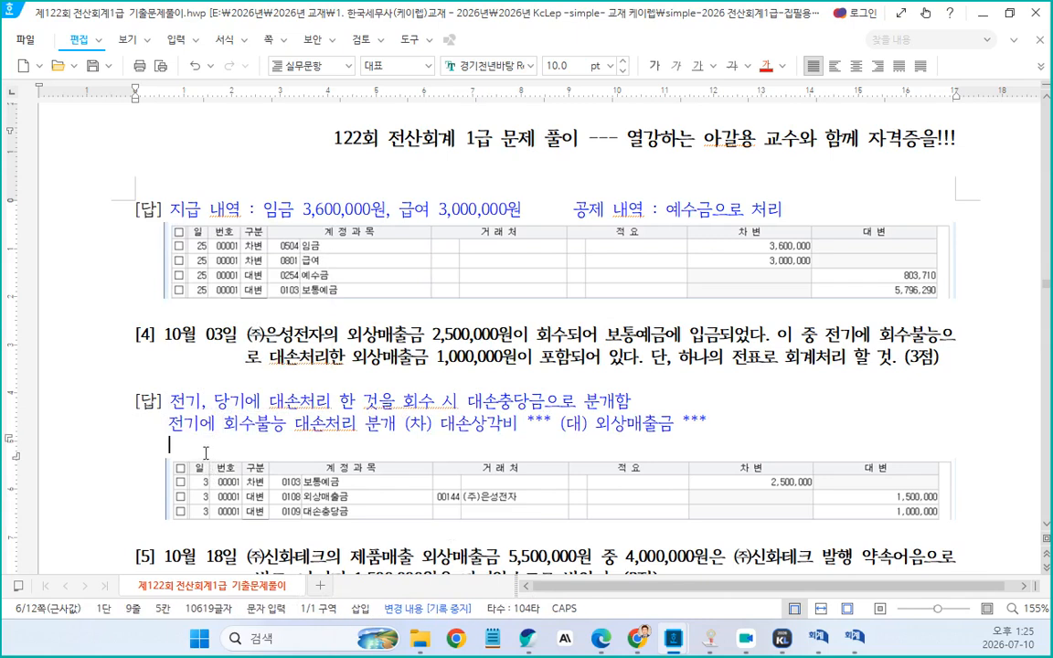
text(전기에  댓)
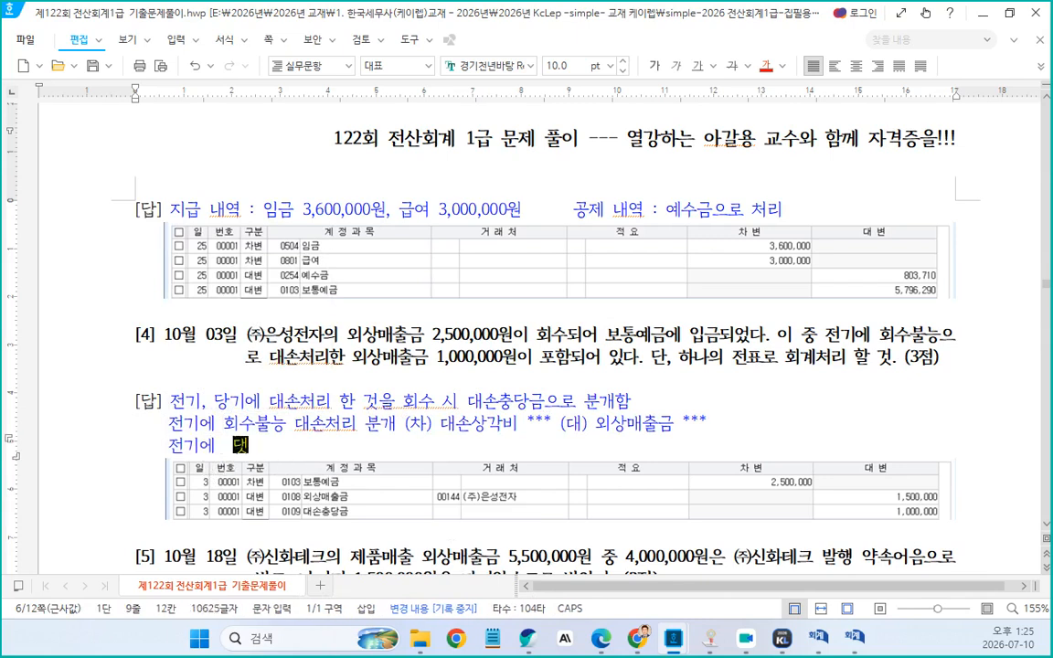
text(노처리한 것ㅇ)
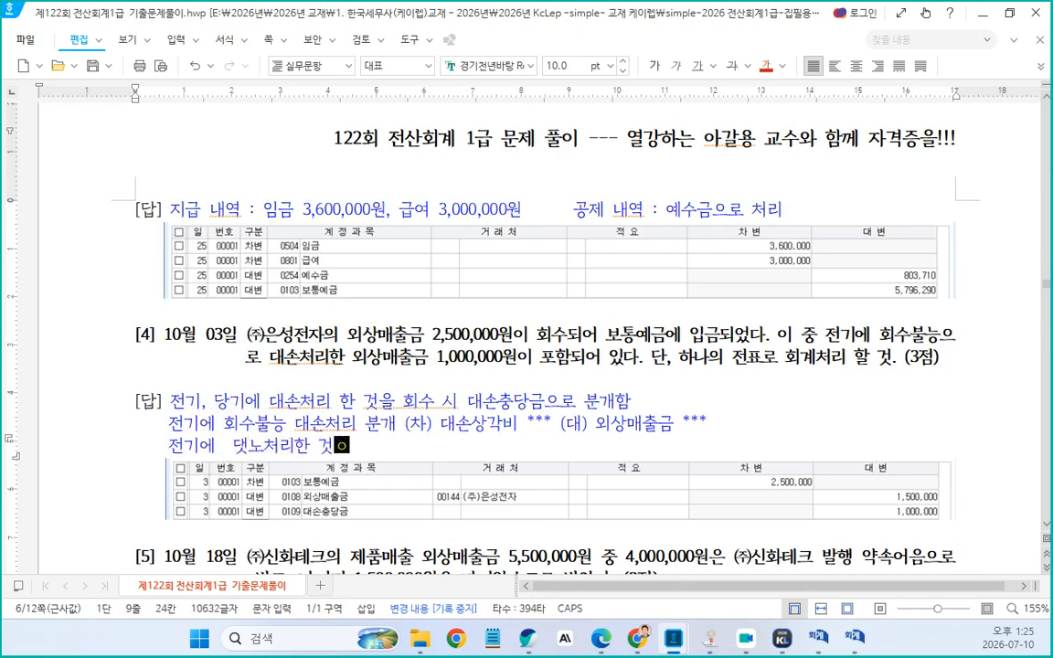
text(을 당기 ㅎ)
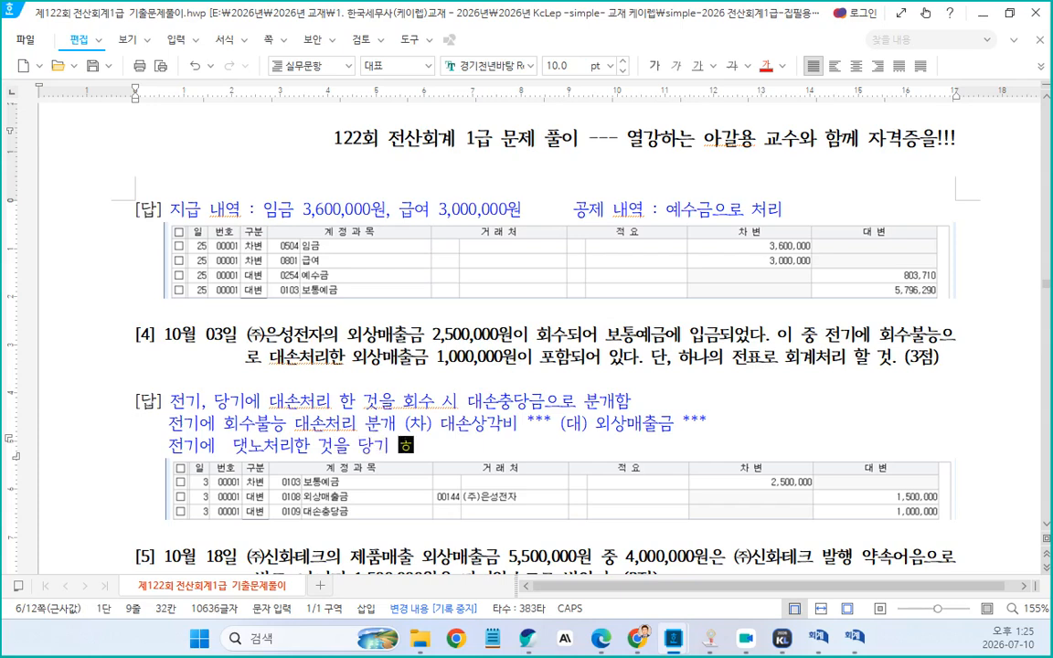
text(회수하는 ㄷ)
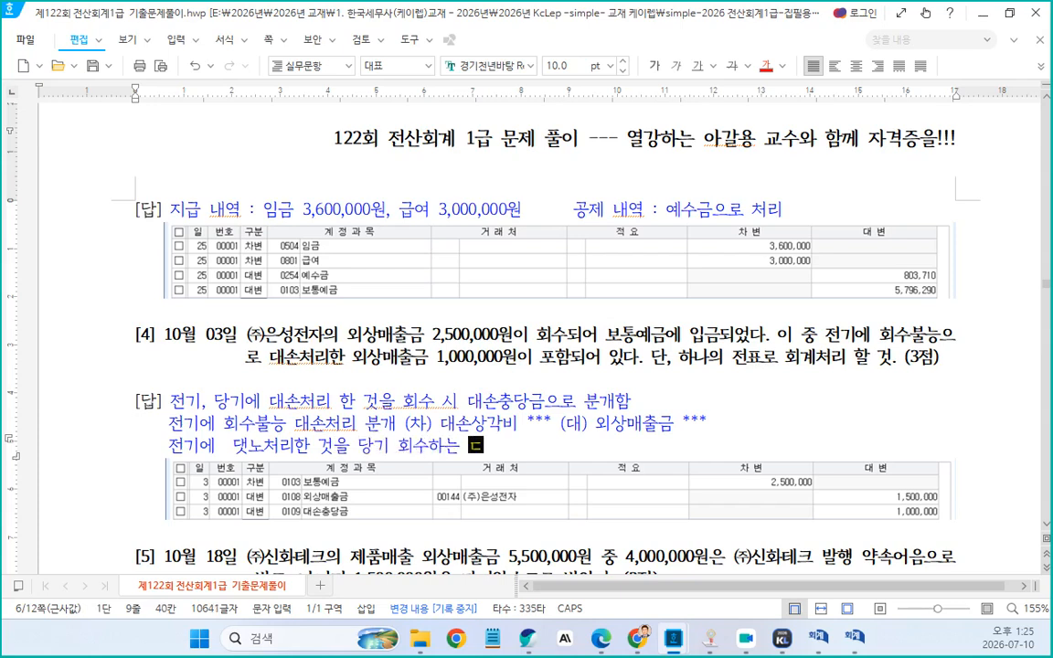
key(BackSpace)
text(ㄱ)
text(경우 )
text((차))
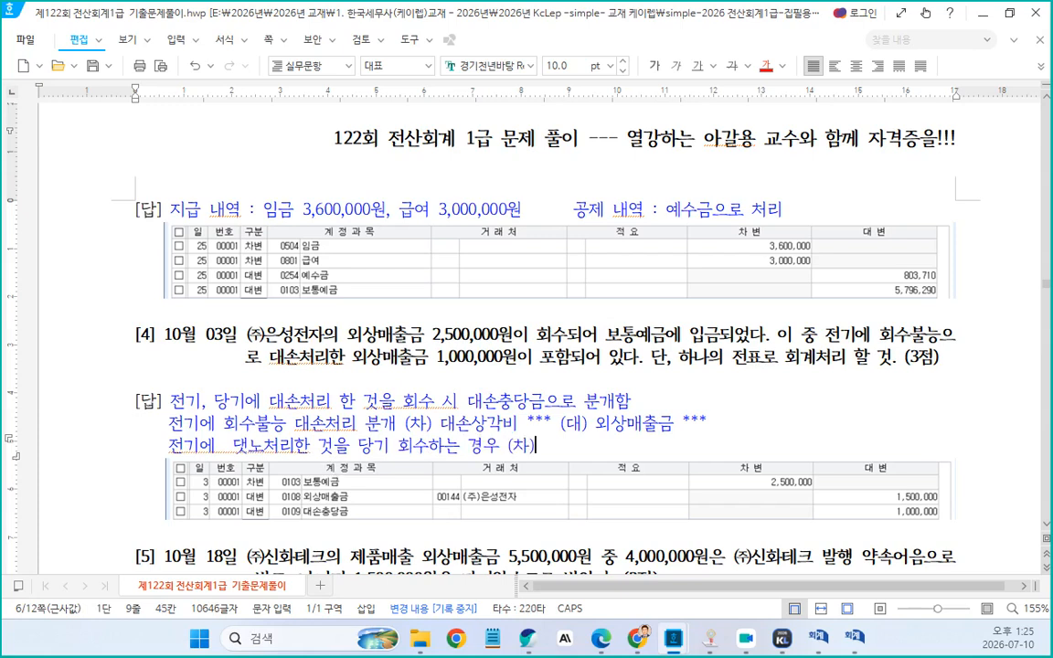
text( ㅂ보통예금)
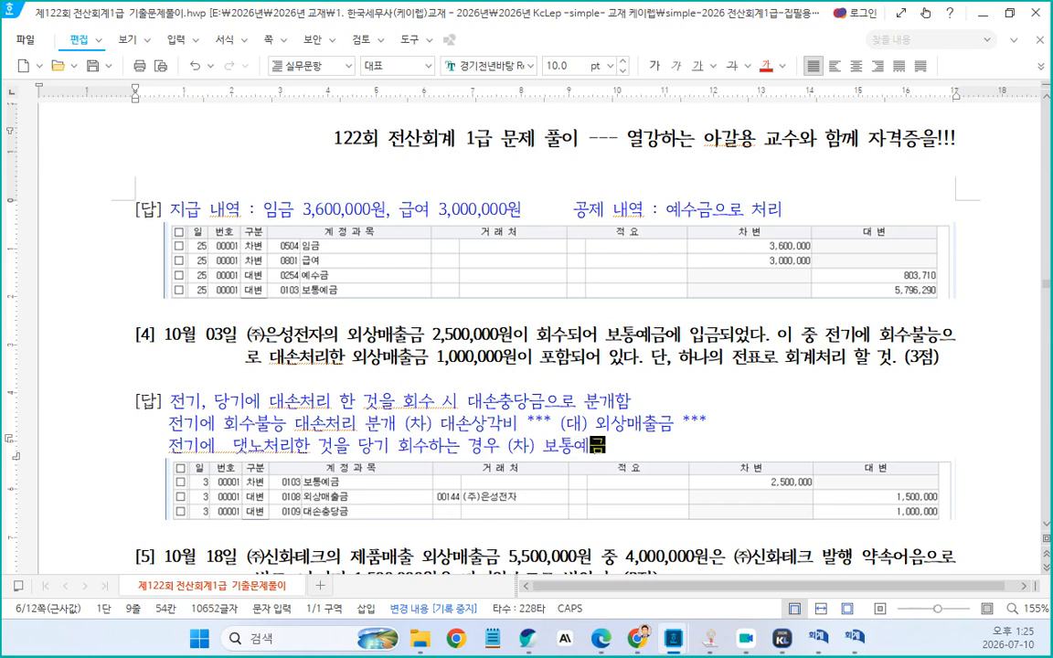
text((현금)
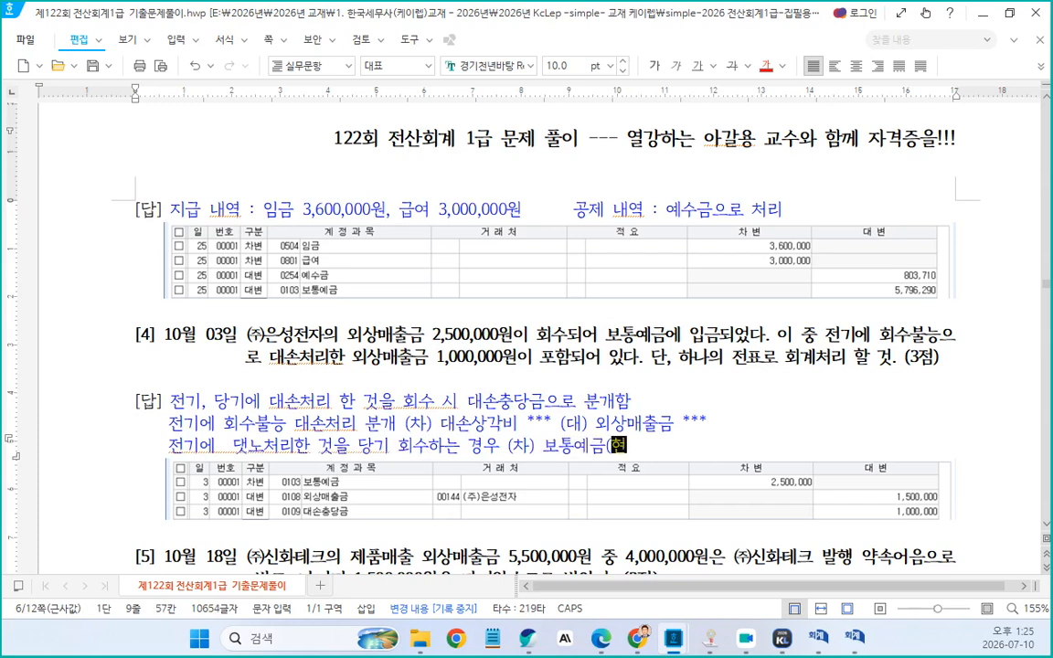
text() 등)
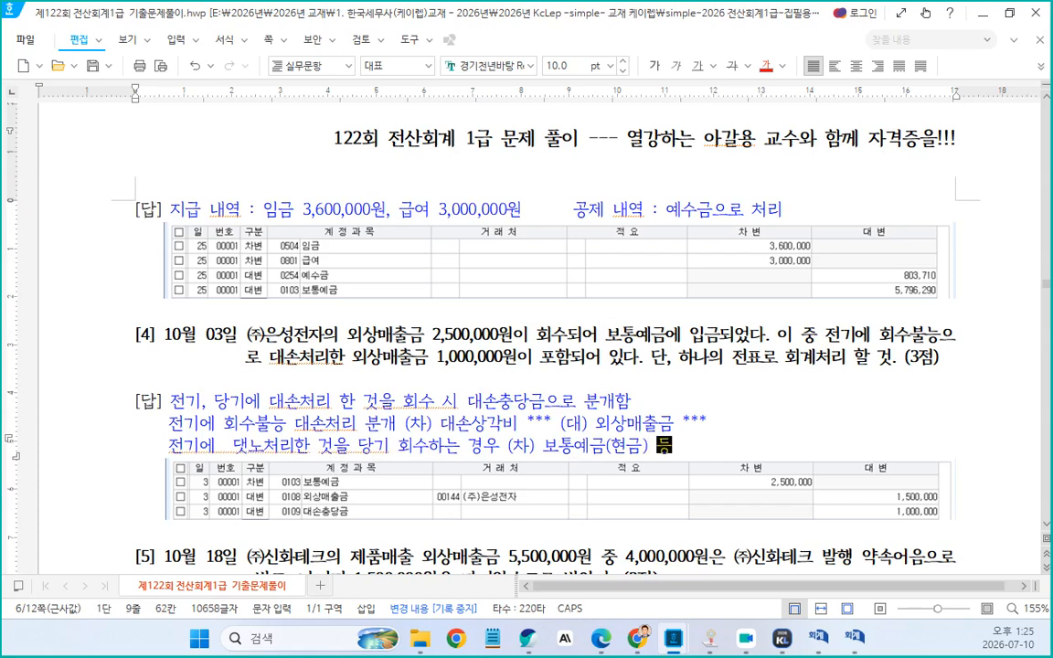
Finish the second line with "보통예금(현금) 등 (대) 대손충당금" and remove the extra spaces before (대)
key(Tab)
text((대)
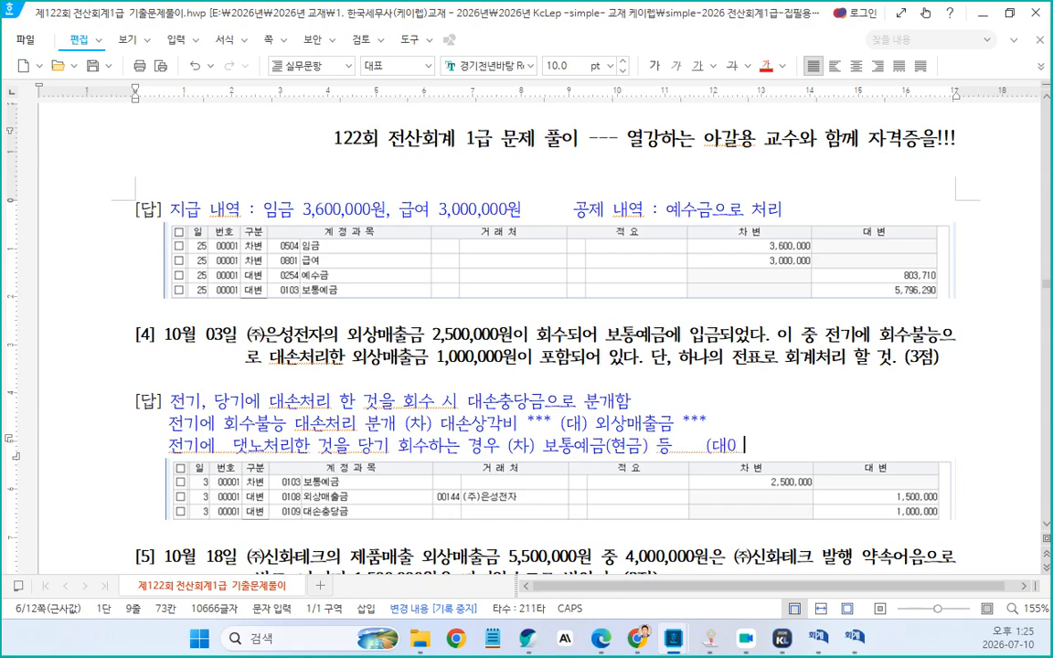
key(BackSpace)
text(대손충)
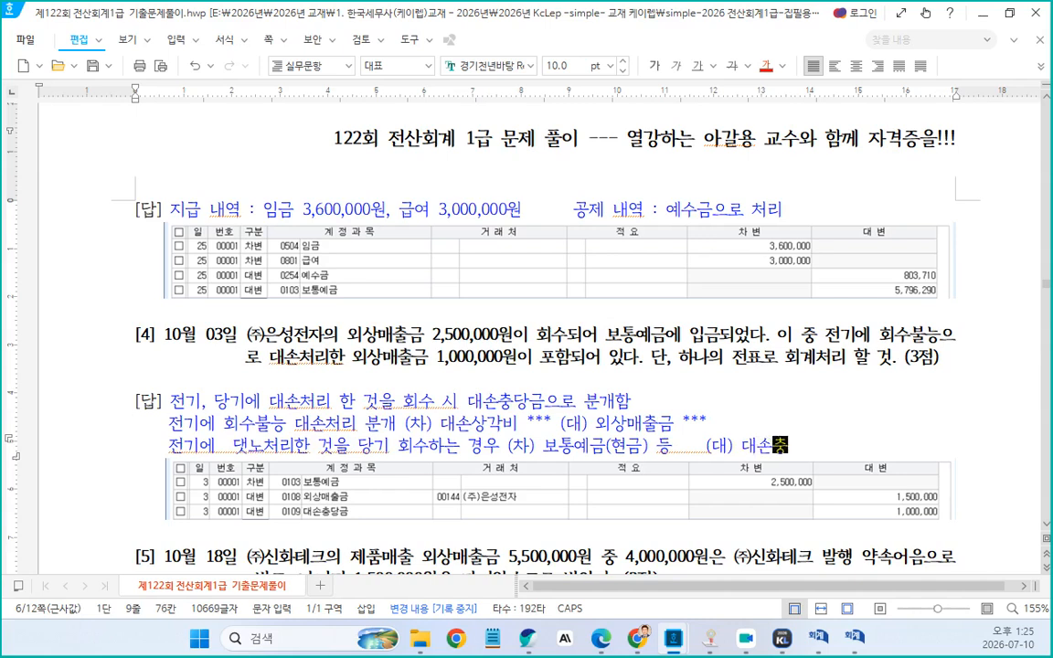
text(당금)
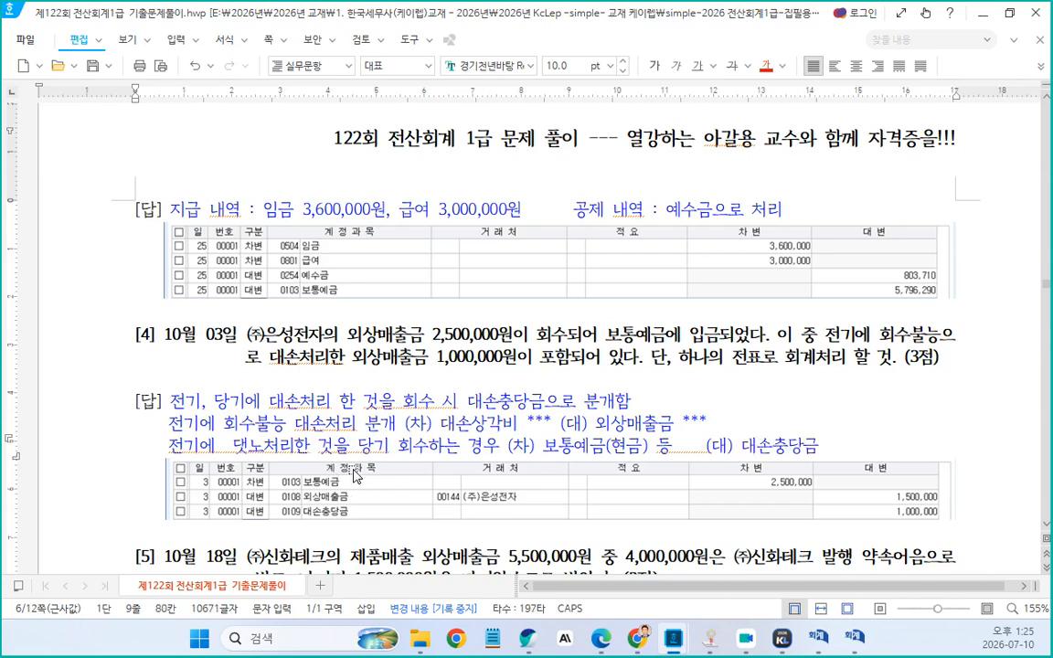
click(682, 449)
key(Delete)
key(Delete)
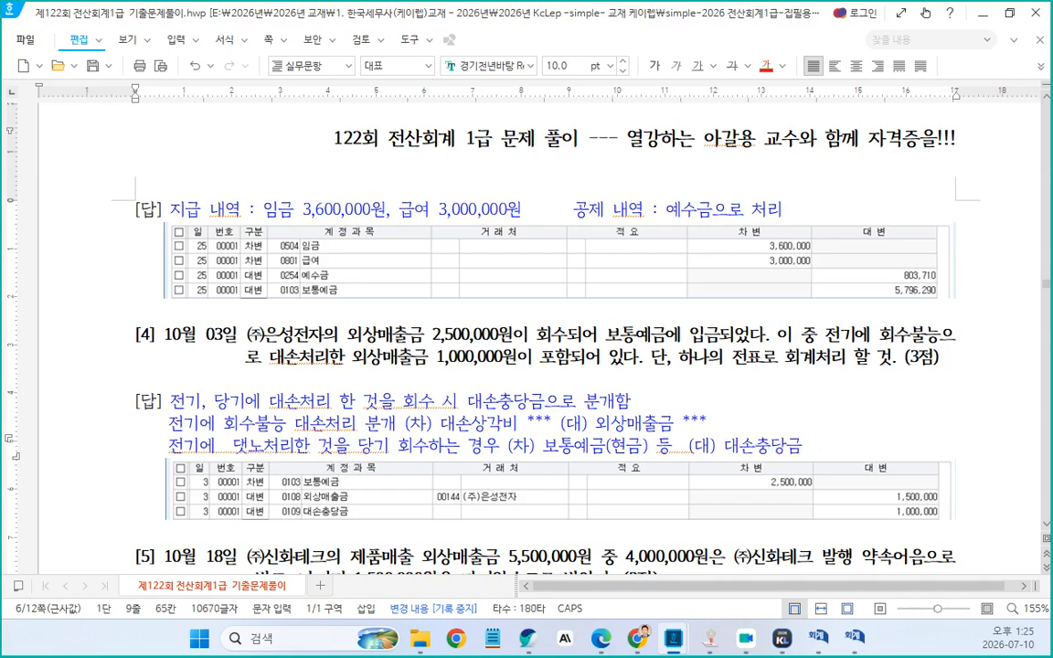
Add "***" amount placeholders after "보통예금(현금) 등" and after "대손충당금" on the second explanation line
text(**)
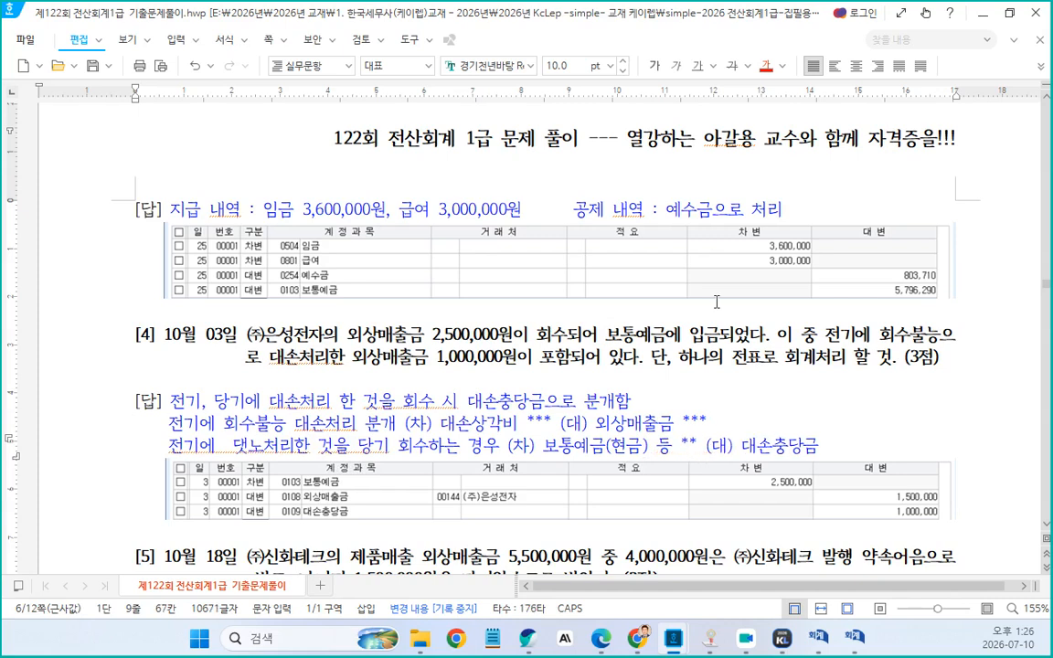
text(*)
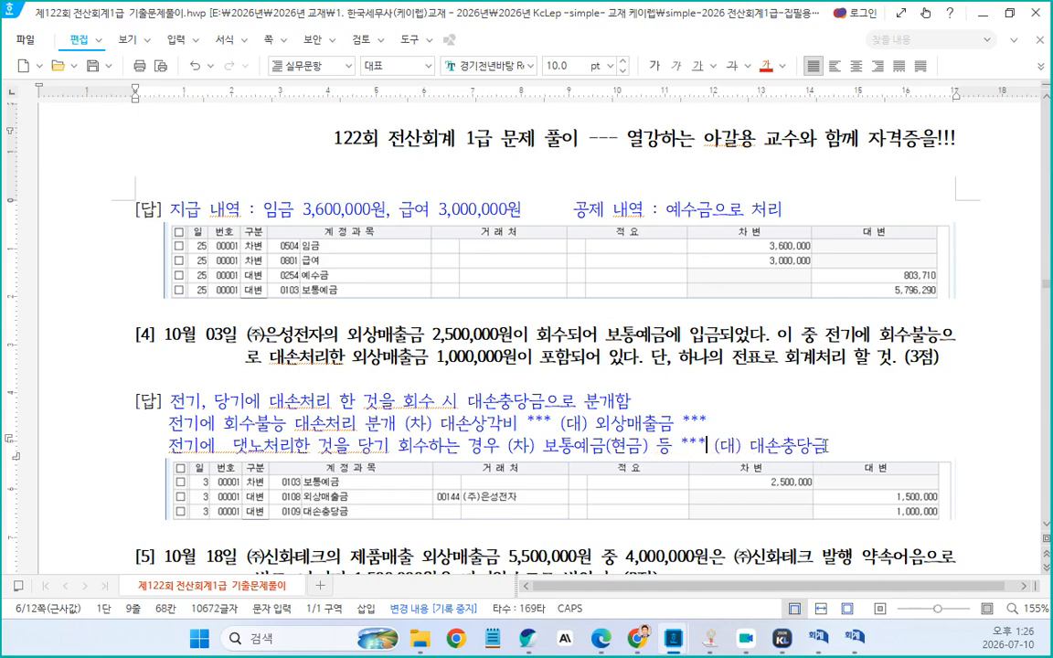
click(828, 445)
key(BackSpace)
text(***)
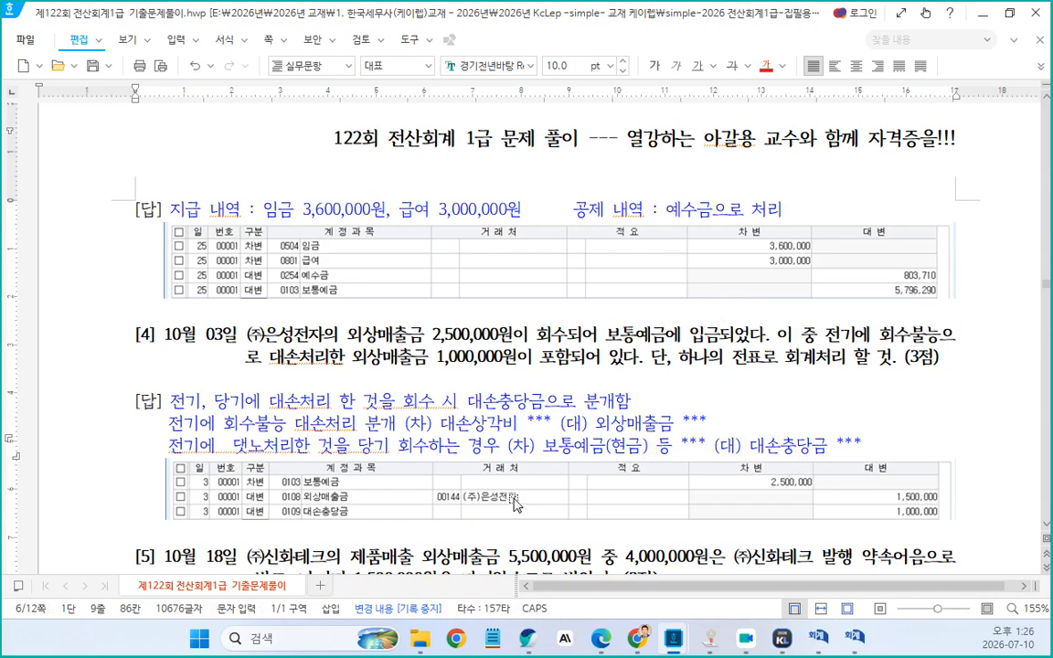
click(766, 447)
click(443, 357)
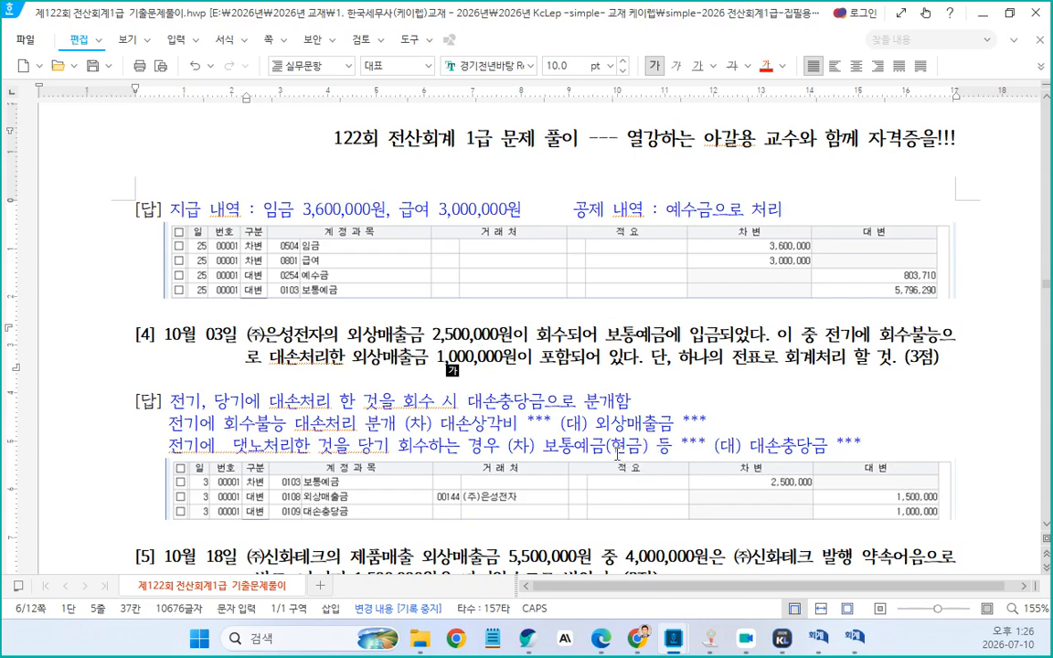
click(751, 449)
drag(750, 450, 824, 449)
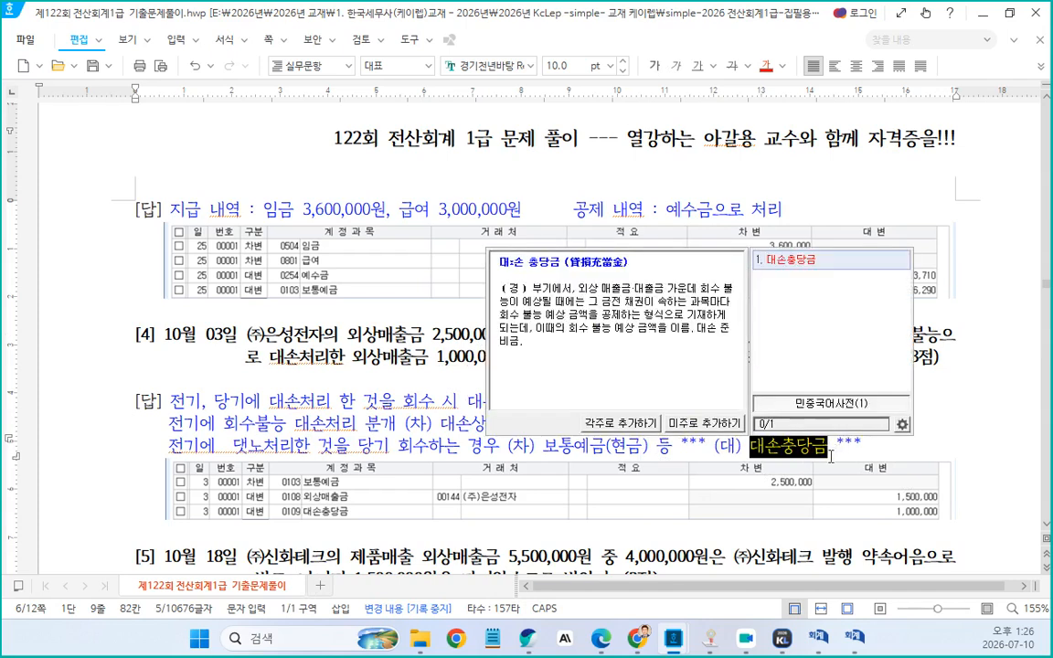
click(277, 421)
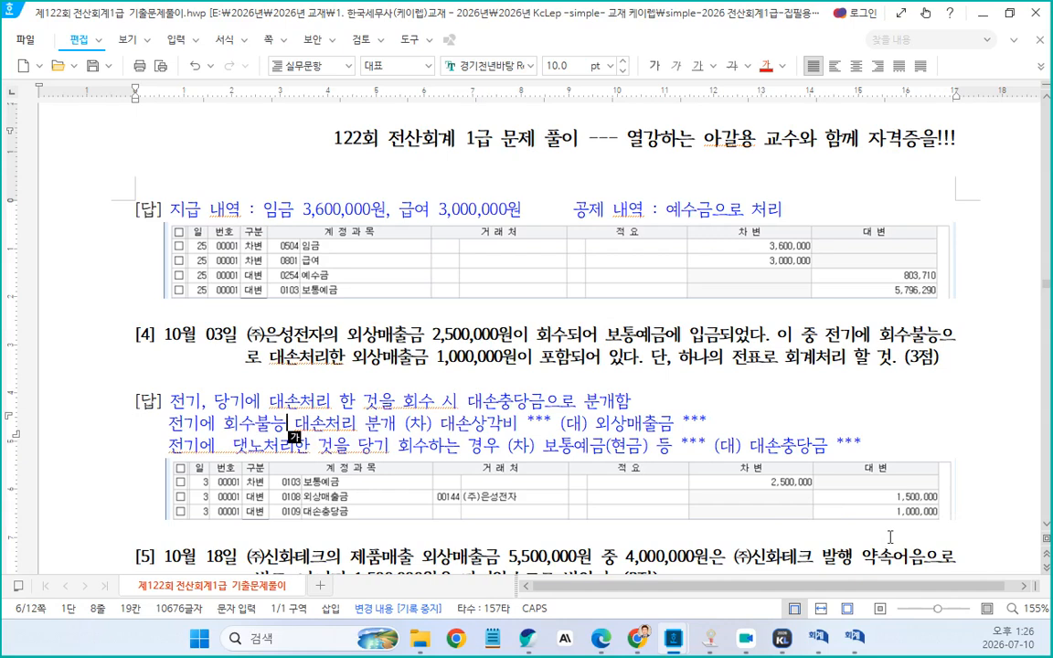
Correct "댓노처리" to "대손처리" in the second explanation line of problem 4 and remove the extra space
click(489, 425)
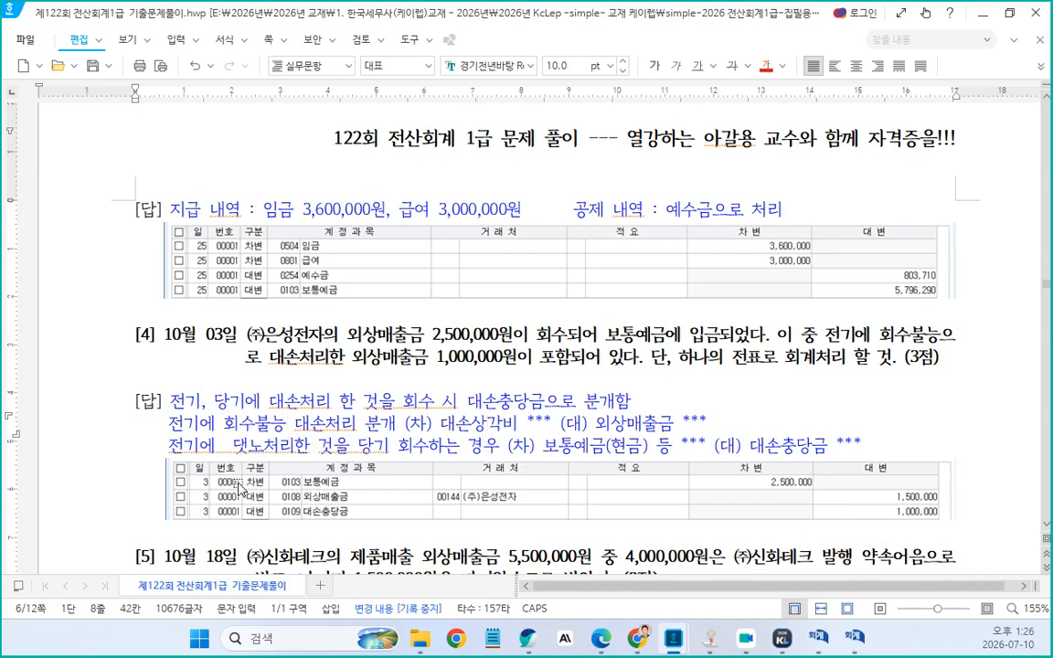
click(264, 444)
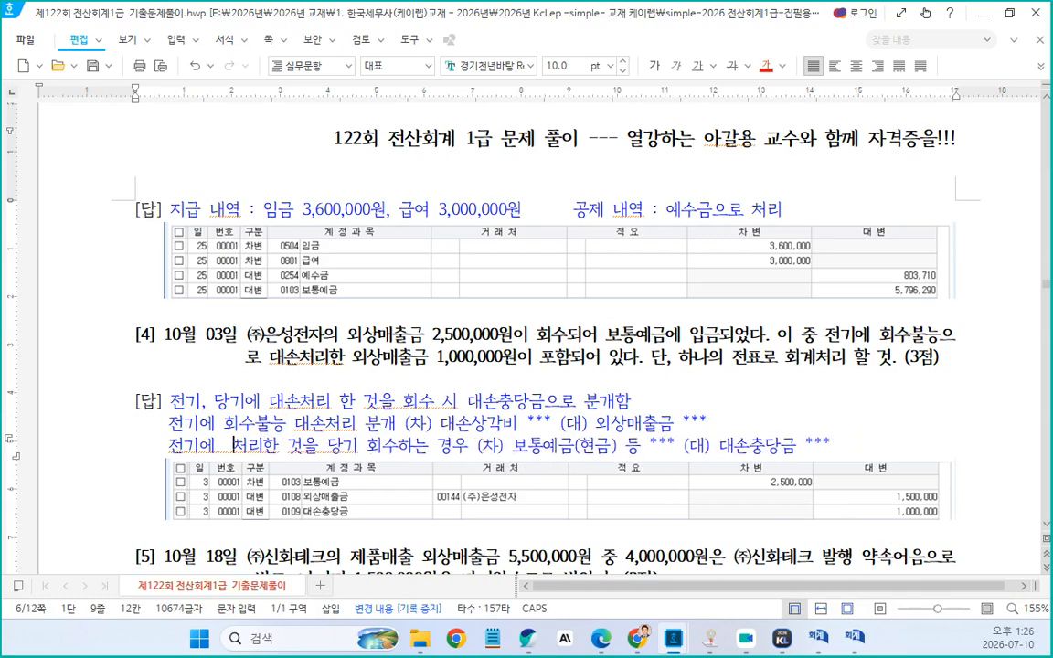
key(shift+Left)
key(shift+Left)
text(대손)
key(Left)
key(Left)
key(Left)
key(Left)
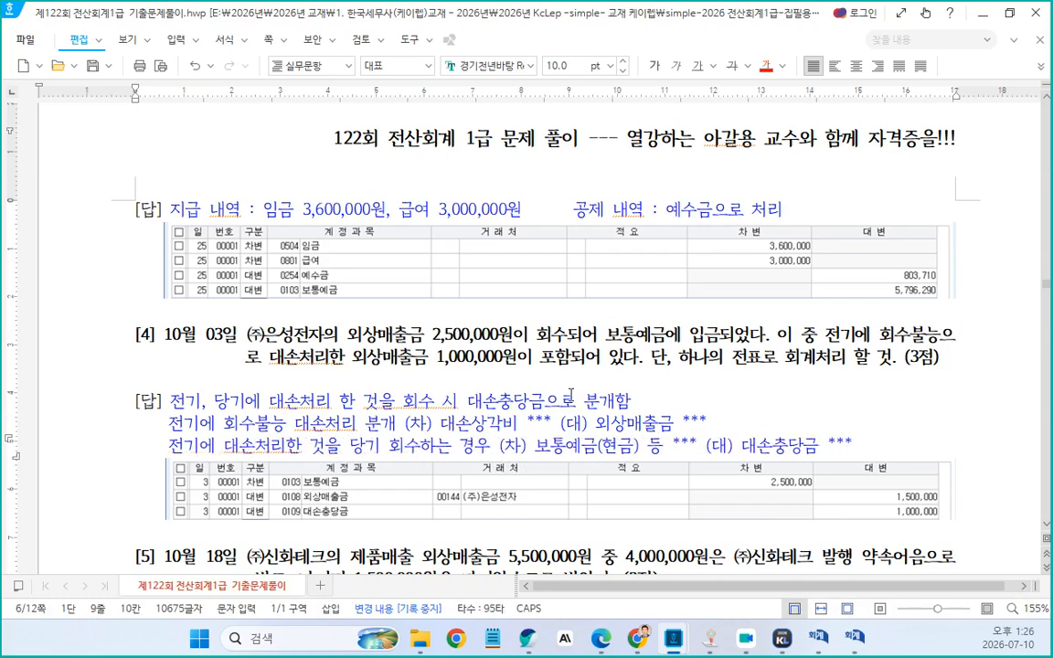
key(Delete)
scroll(549, 457, down, 3)
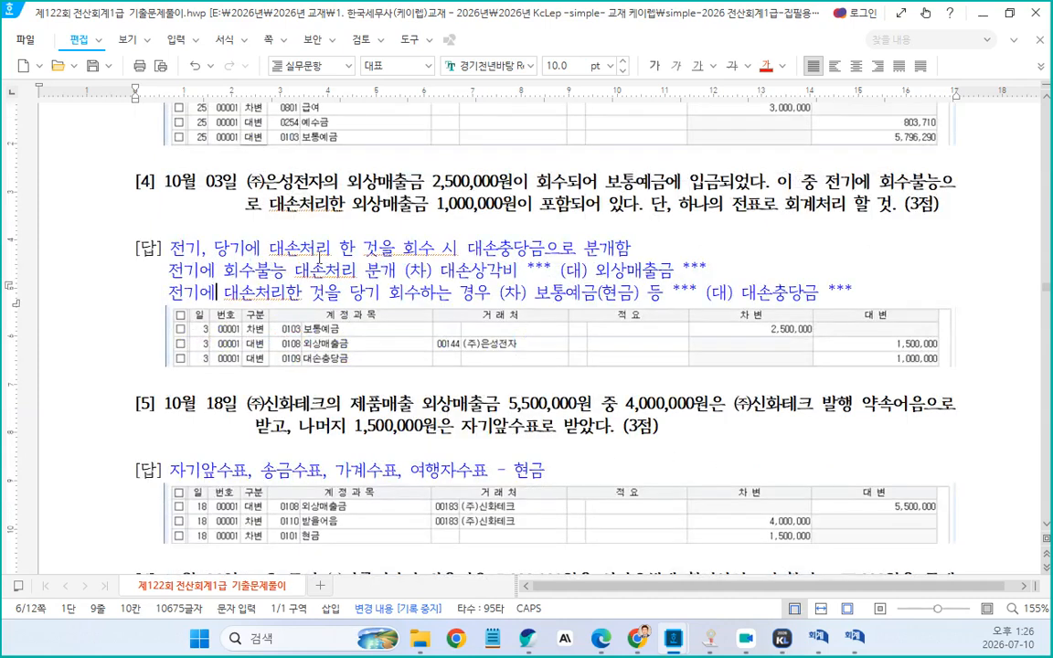
click(327, 271)
scroll(365, 382, down, 3)
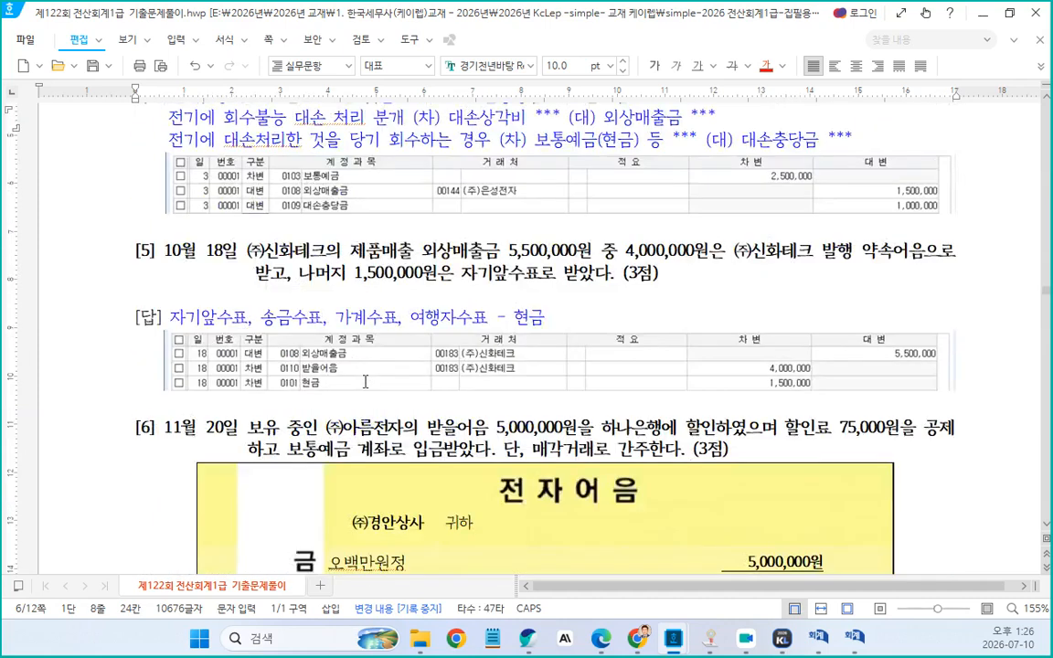
scroll(413, 389, up, 2)
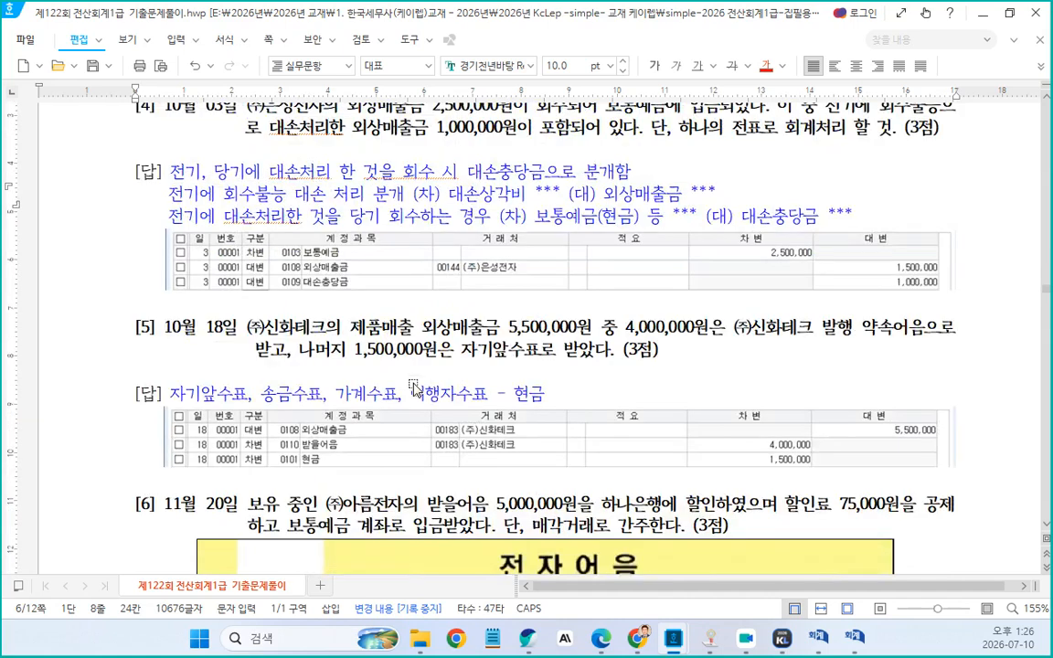
click(248, 336)
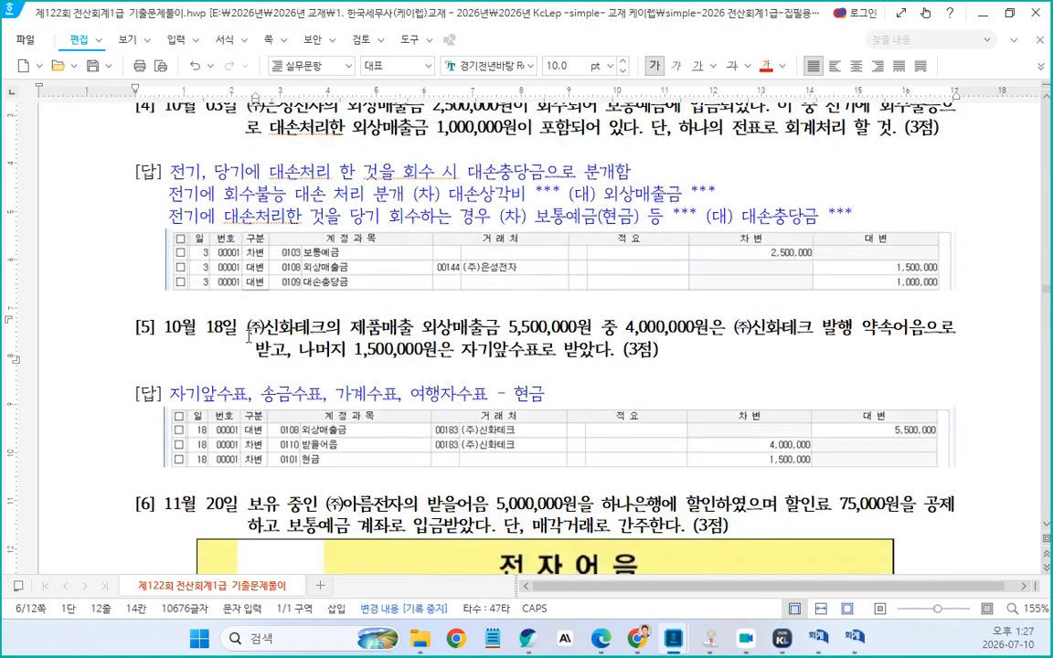
key(shift+Tab)
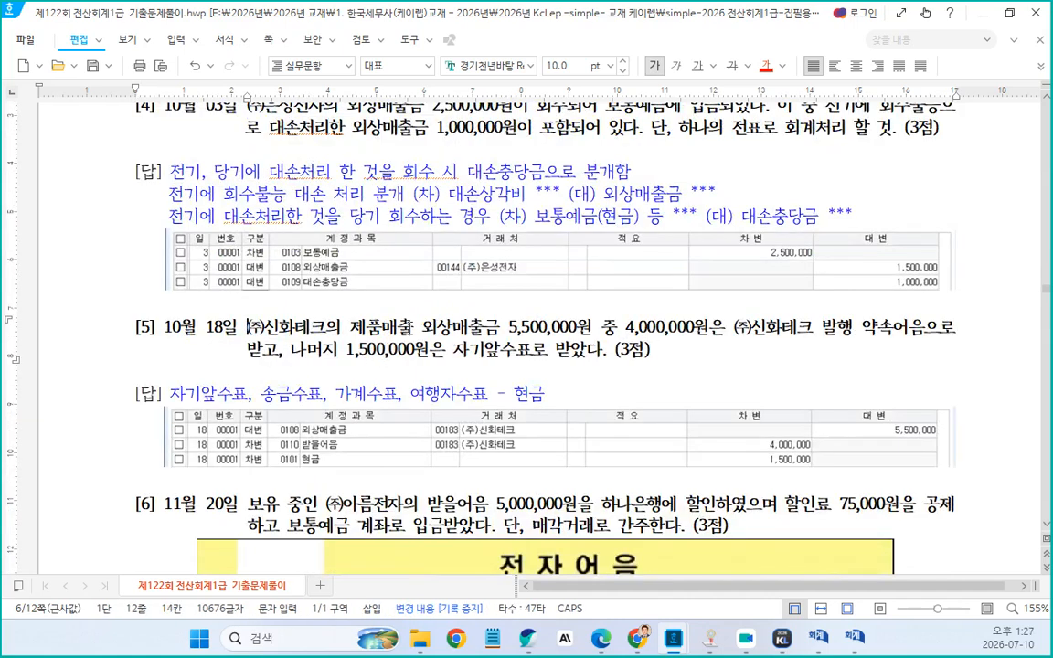
click(503, 331)
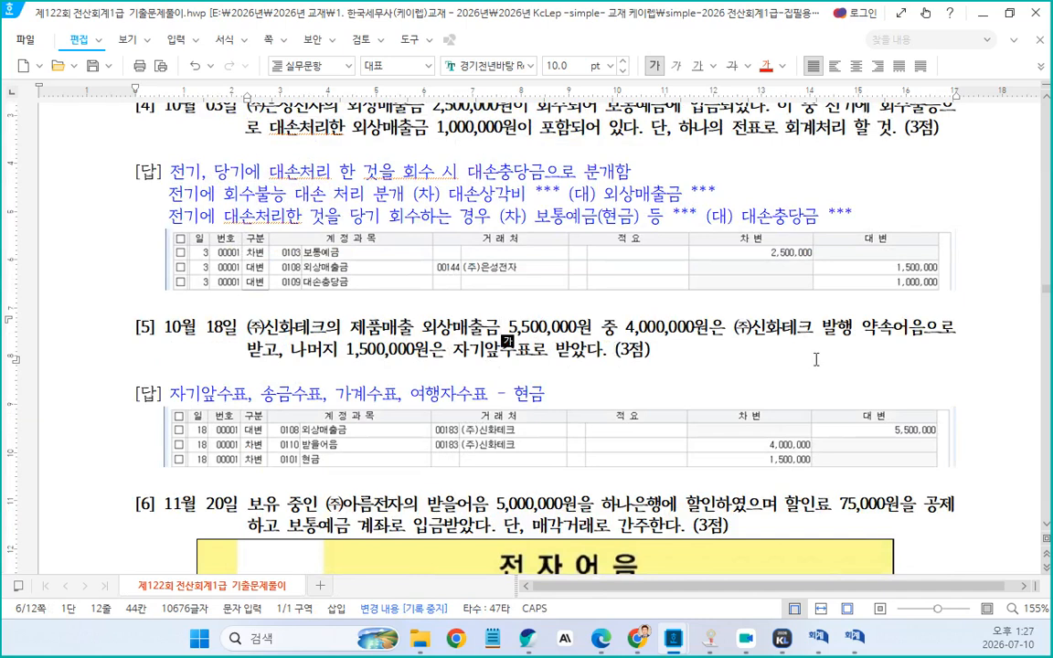
Insert "일반적인 상거래이다," at the start of problem 5's answer line
click(174, 395)
text(일반)
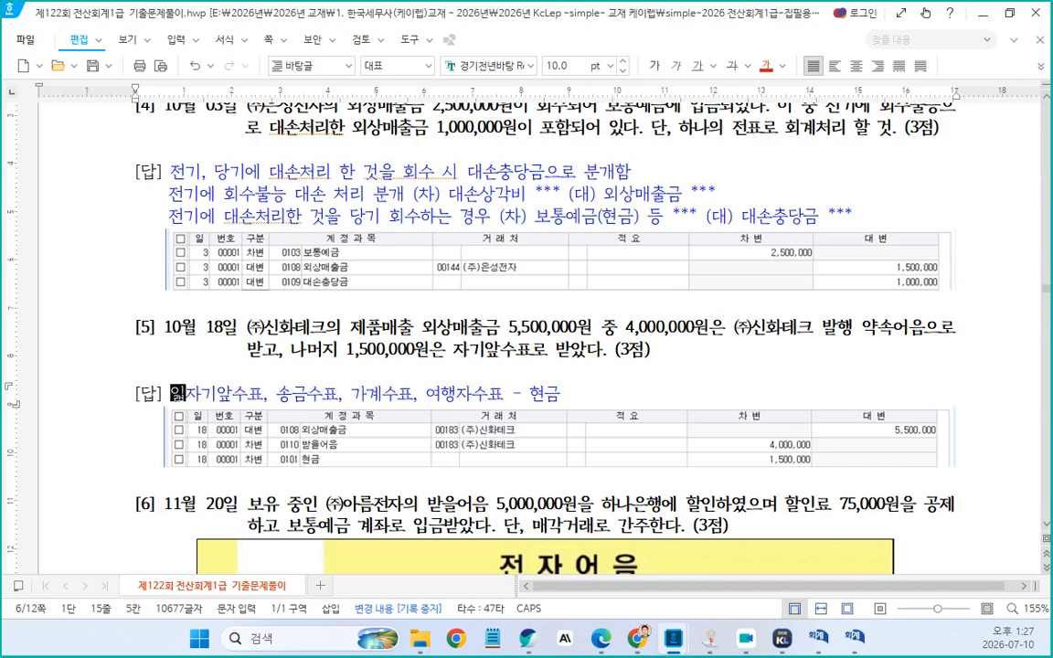
text(적인 사거)
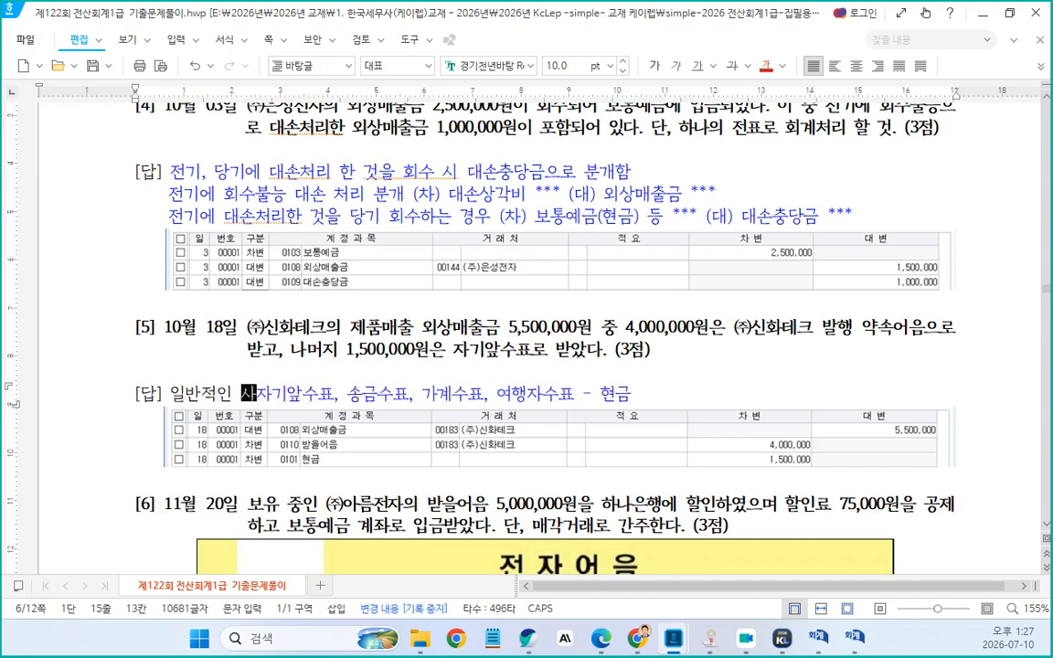
text(래)
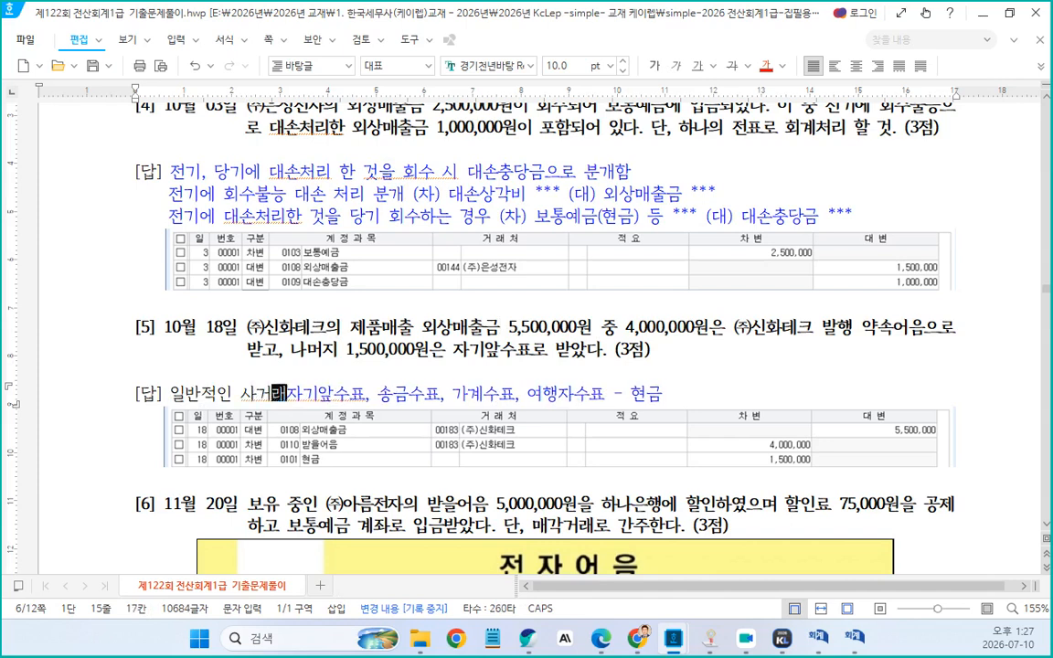
text(임)
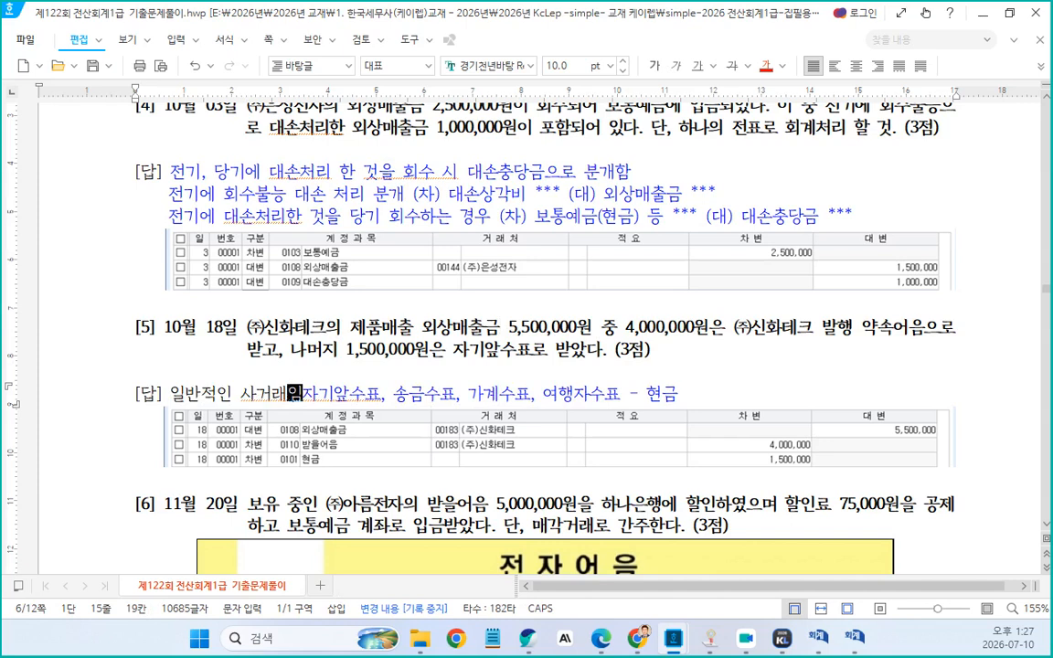
key(BackSpace)
key(BackSpace)
key(BackSpace)
key(BackSpace)
text(상거)
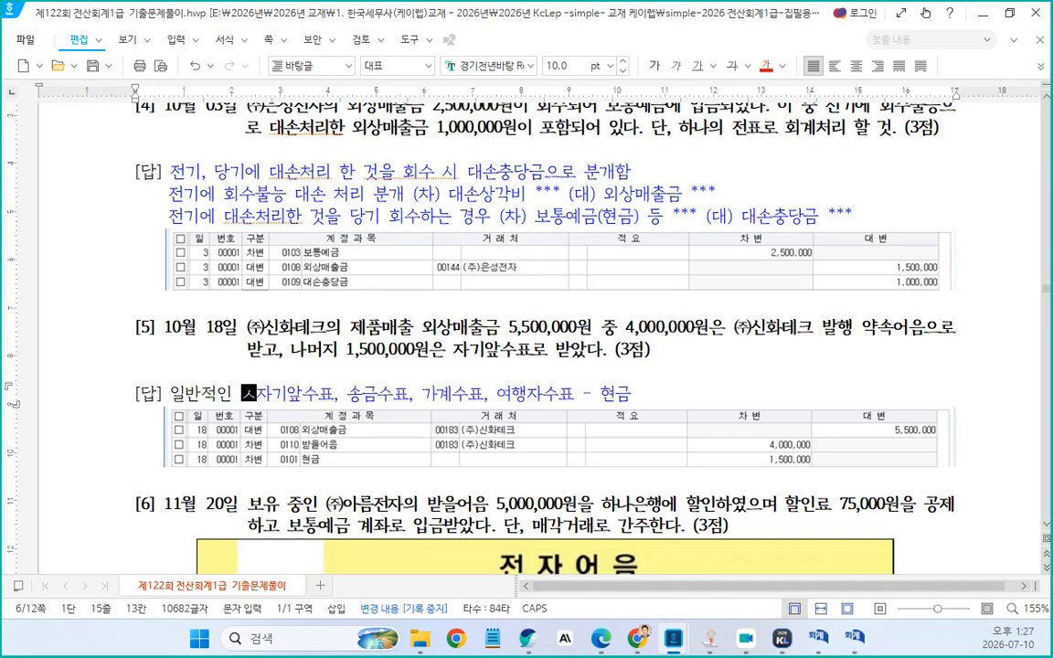
text(래이다)
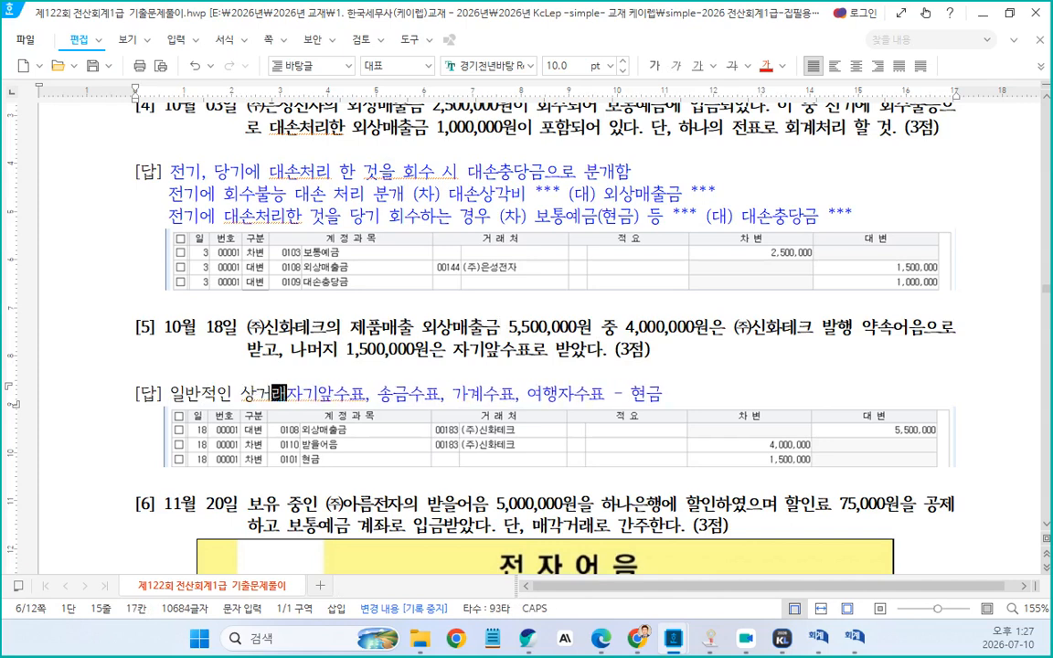
text(,)
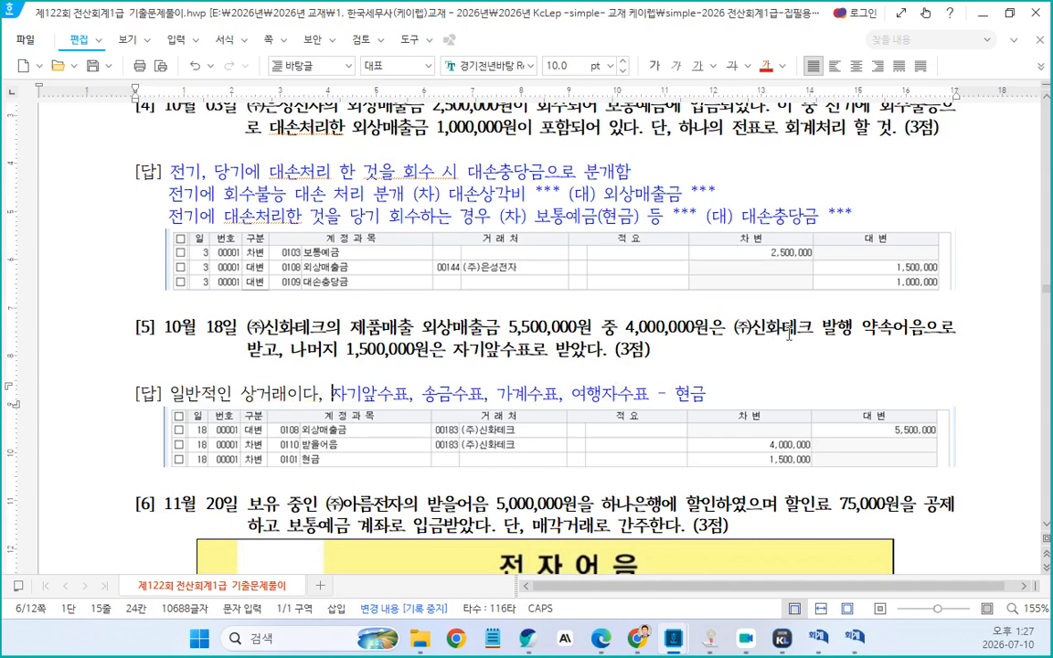
Copy "㈜신화테크 발행 약속어음으로 받고" from the problem 5 text and paste it after "상거래이다," in the answer
drag(822, 327, 926, 331)
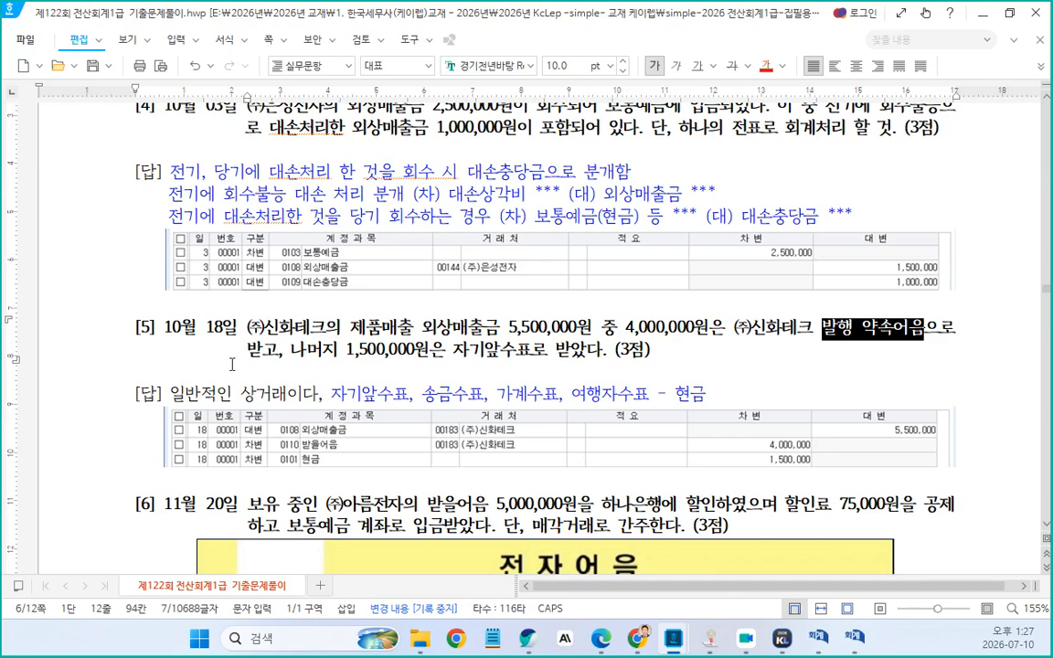
click(317, 396)
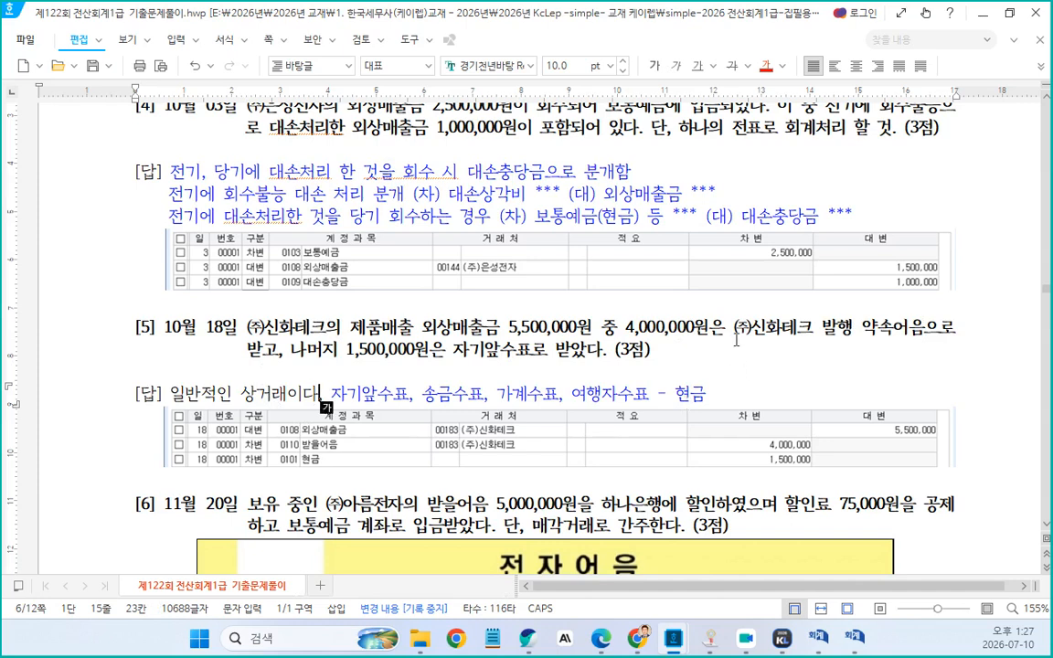
drag(736, 335, 283, 360)
key(ctrl+c)
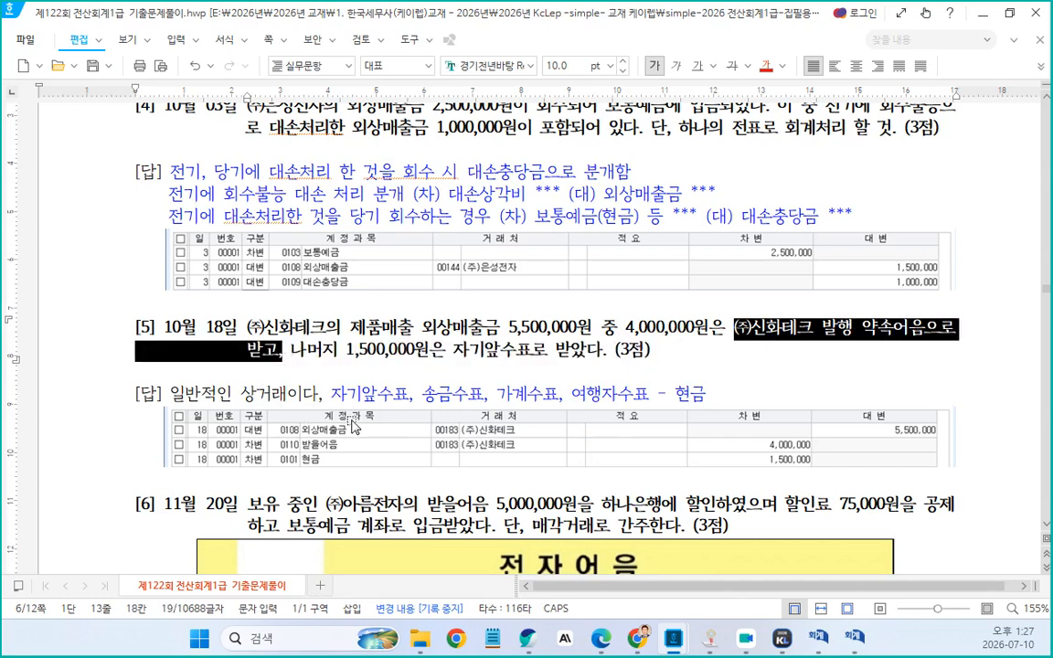
click(332, 393)
key(ctrl+v)
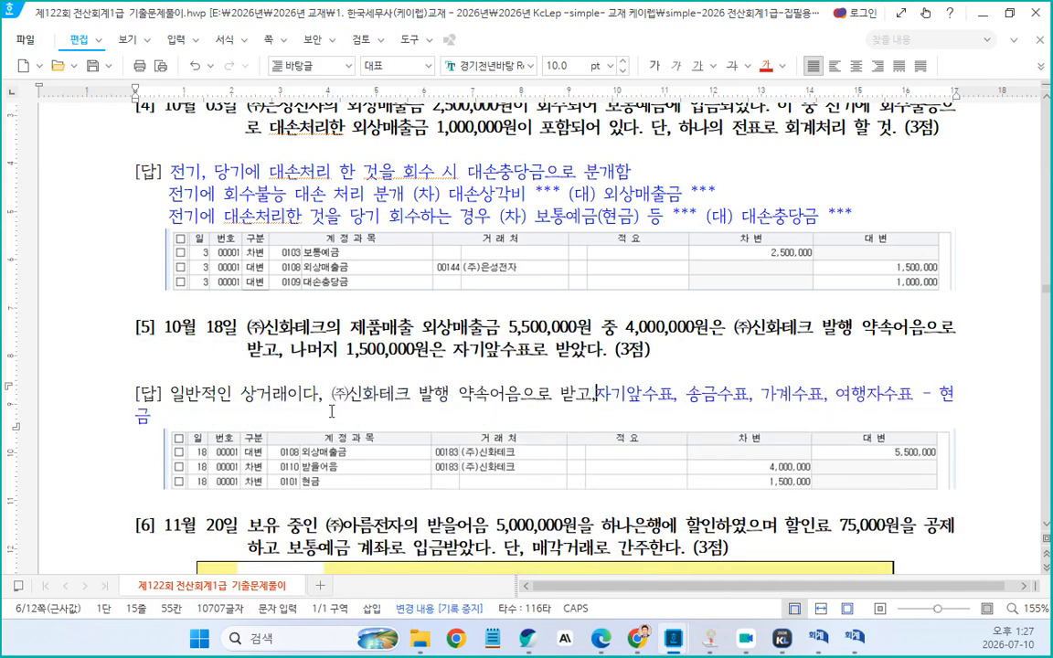
key(BackSpace)
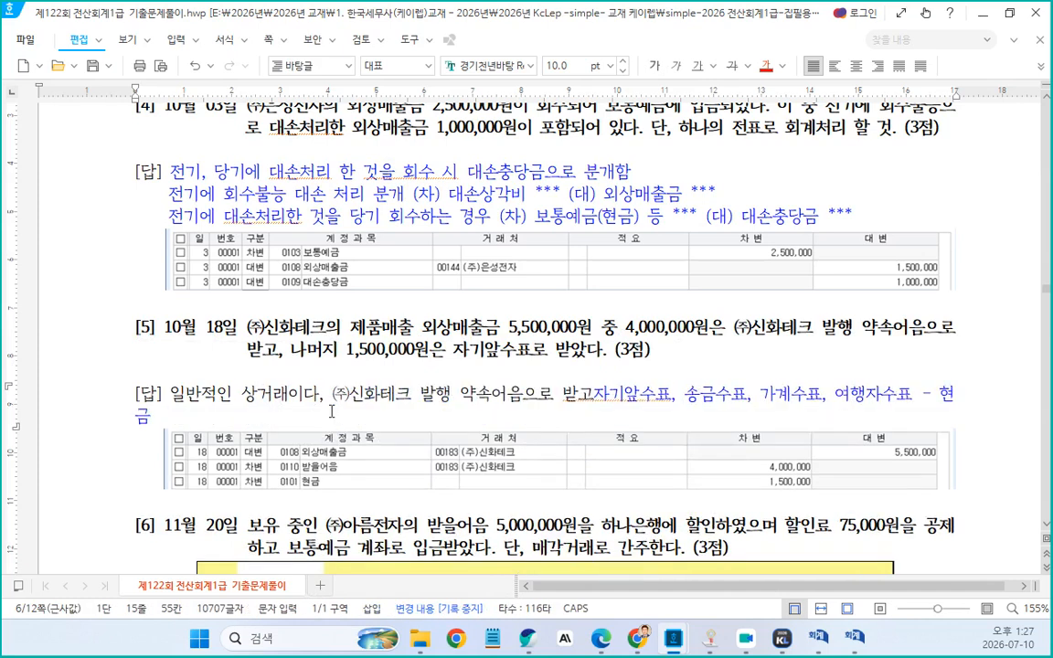
Insert an arrow symbol followed by "받을어음", then break the line before the cheque list
key(ctrl+F10)
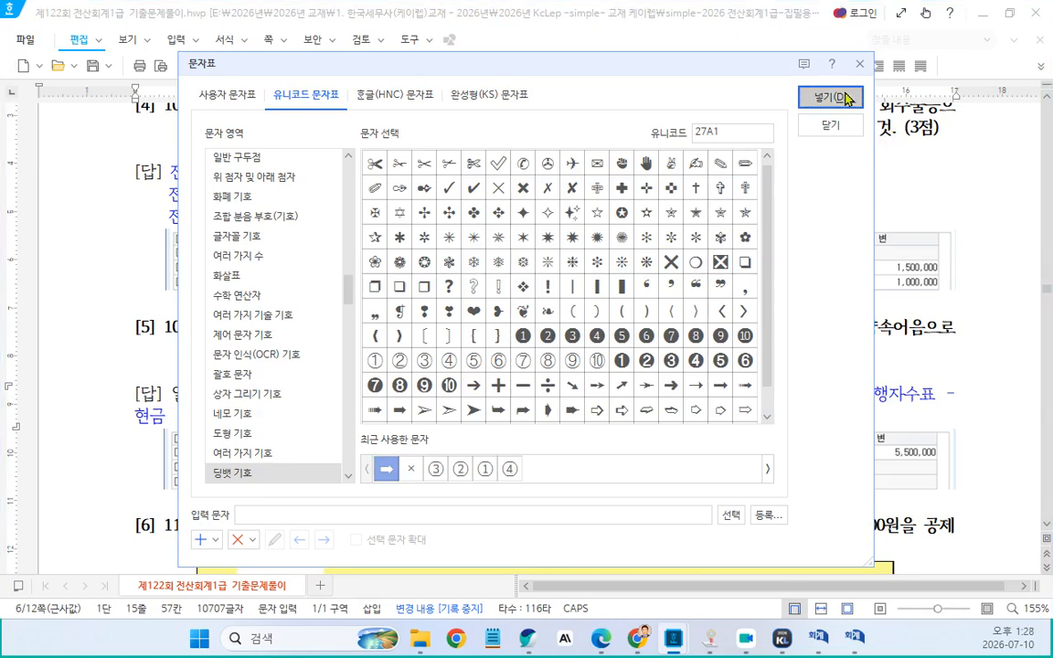
click(830, 96)
text(받을어음)
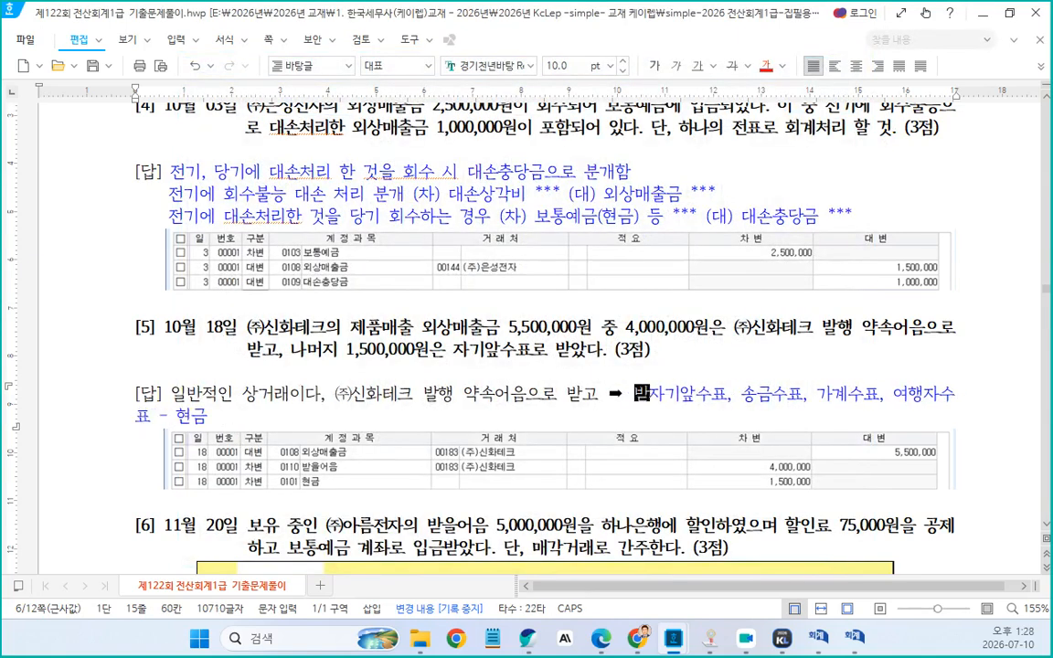
key(Return)
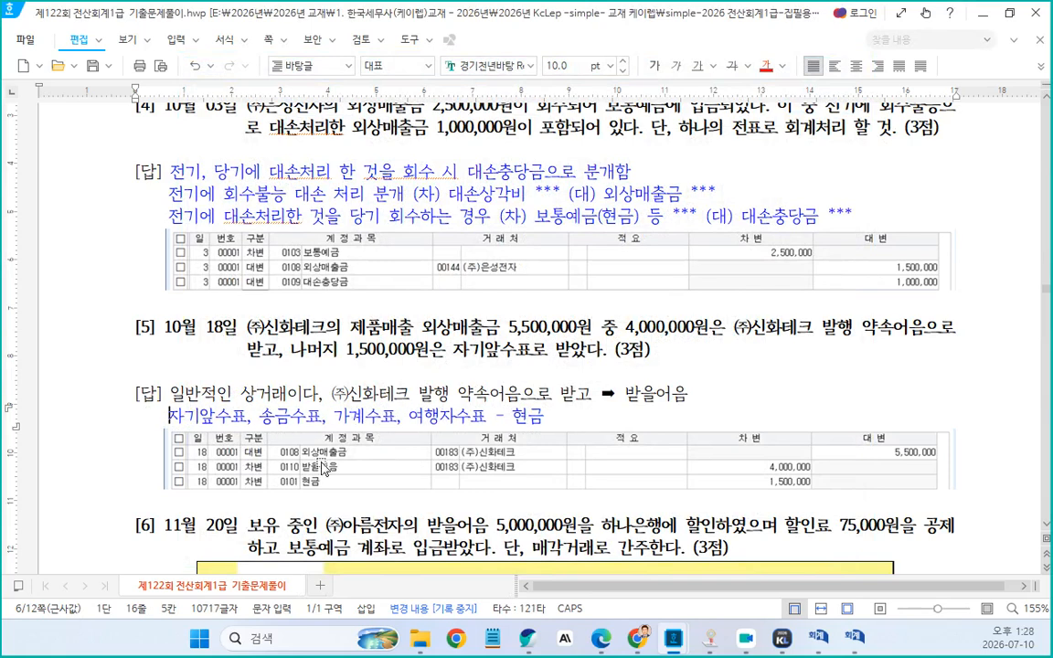
Add ", 동점(타인)이 발행한 당좌수표" after "여행자수표" in the cheque list line
click(486, 420)
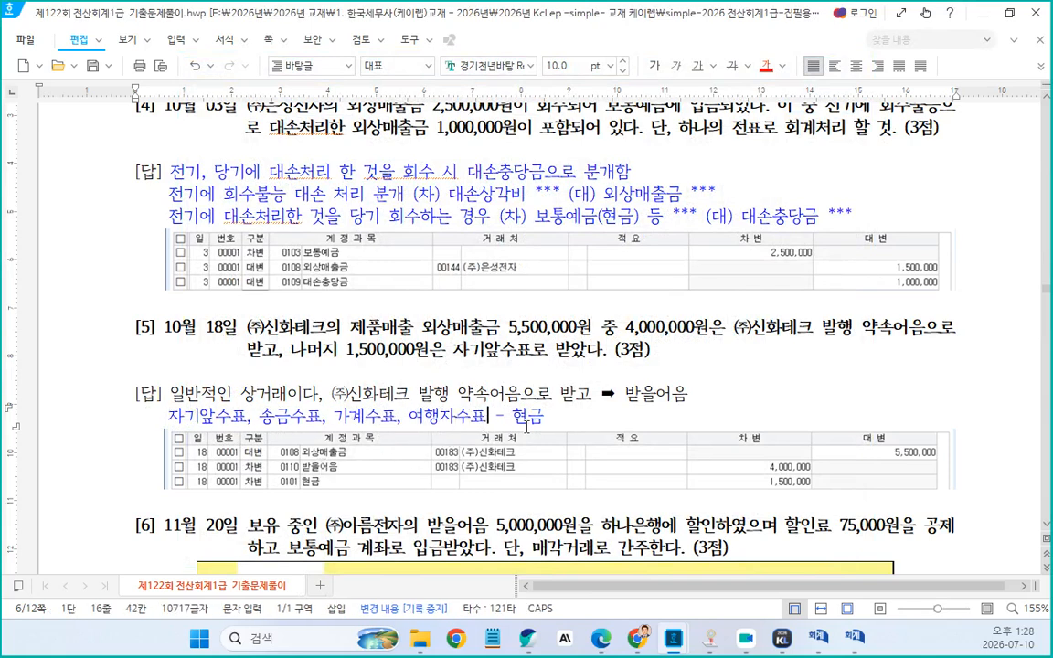
text(, 동점)
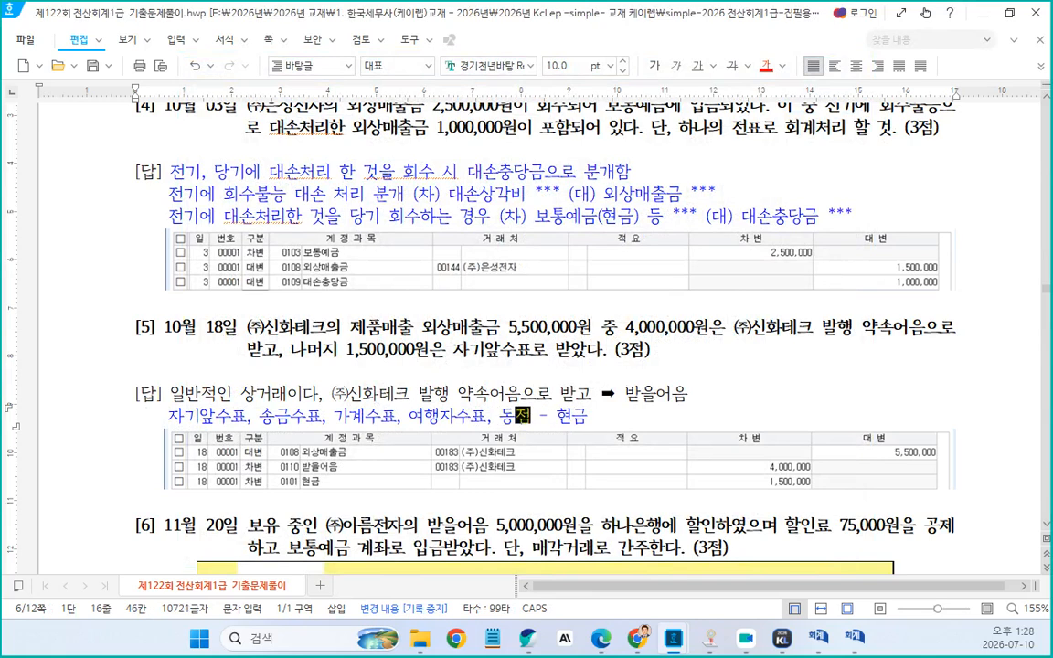
text((타인))
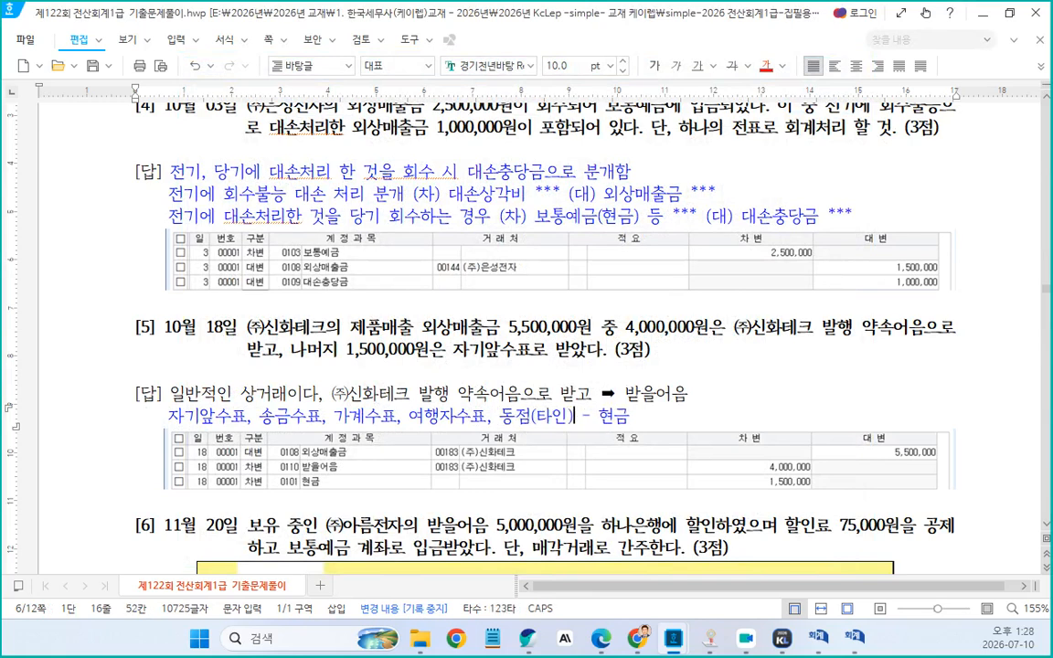
text(이 발해)
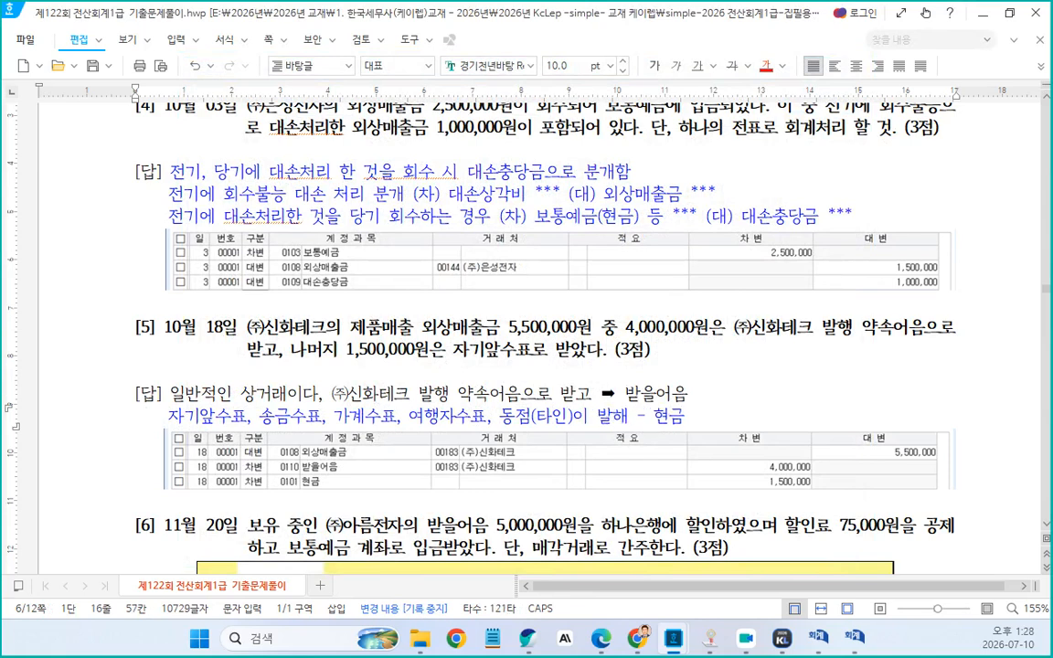
text(행한 ㅅ)
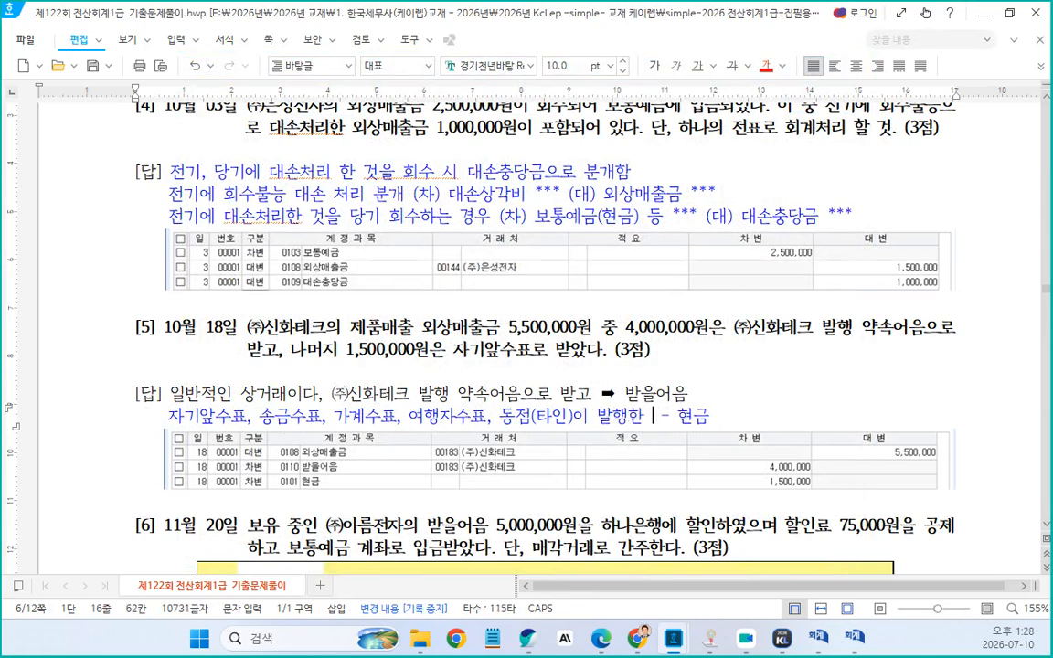
key(BackSpace)
text(당좌)
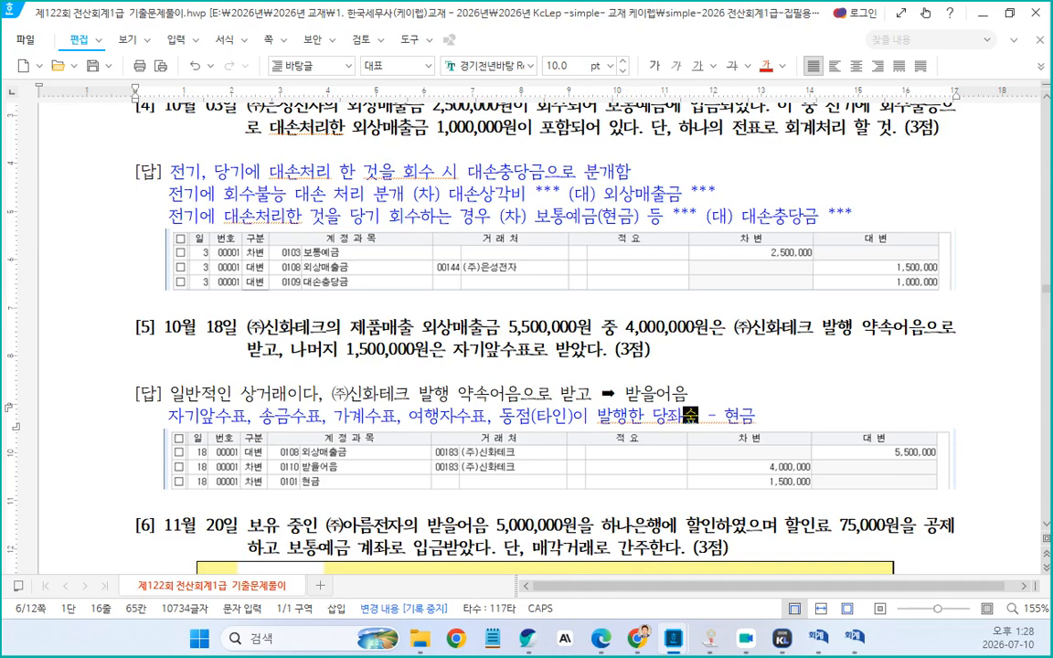
text(수표)
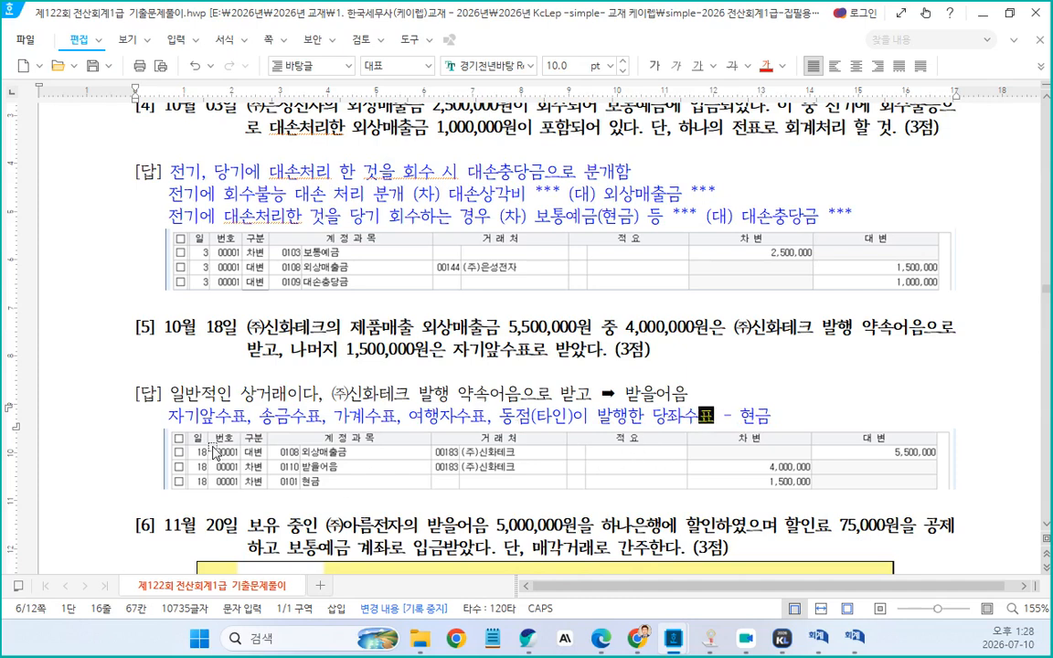
Prefix the cheque list line with an asterisk bullet
click(164, 421)
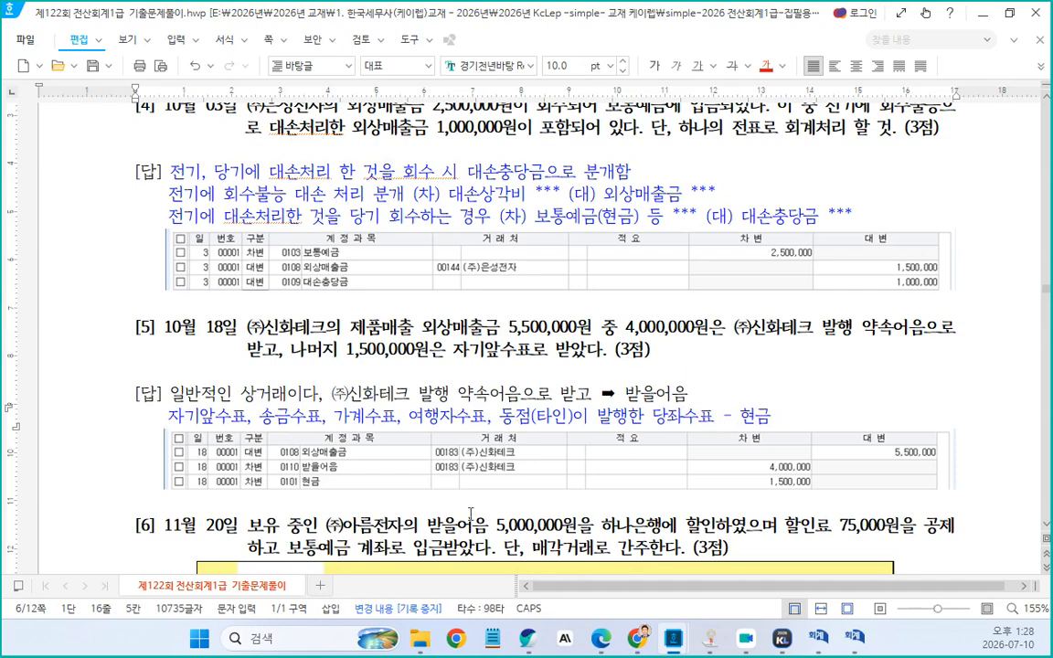
text(*)
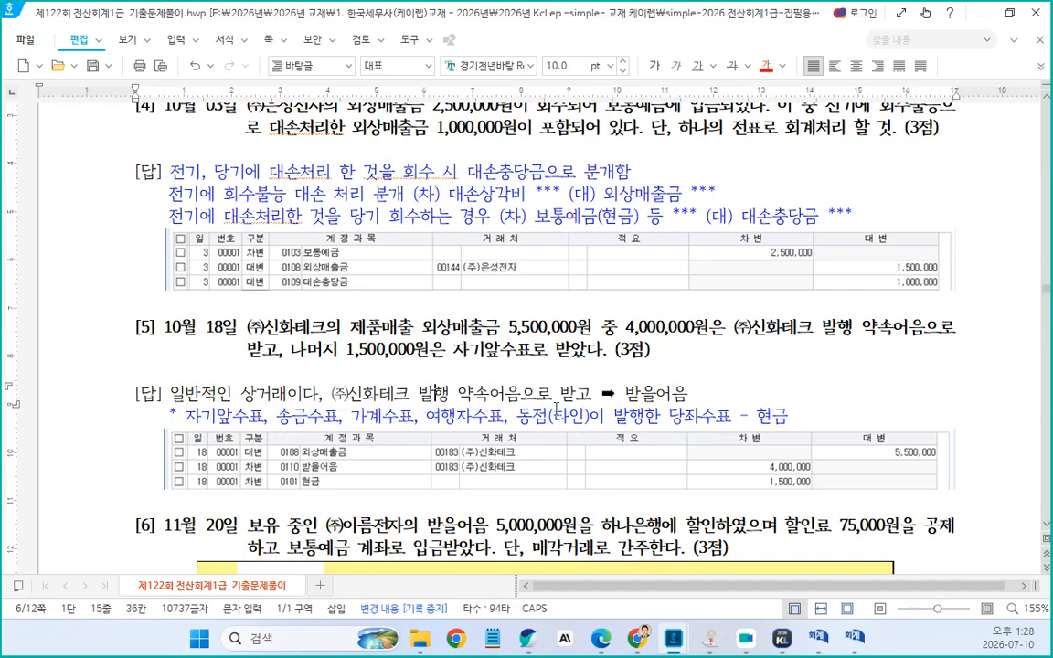
click(690, 399)
drag(627, 396, 691, 394)
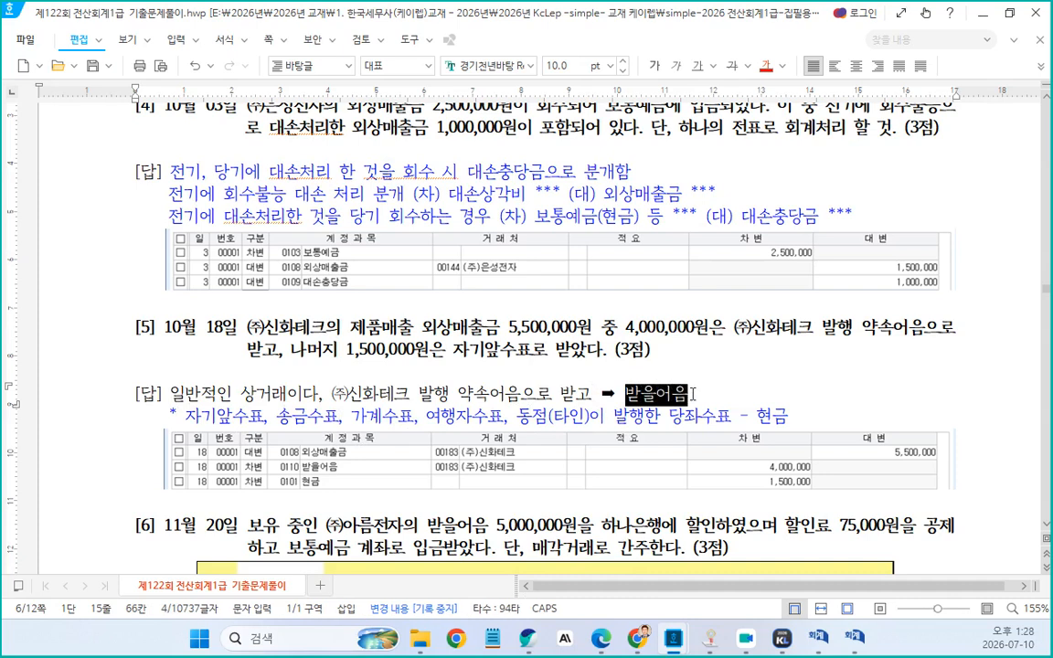
click(495, 355)
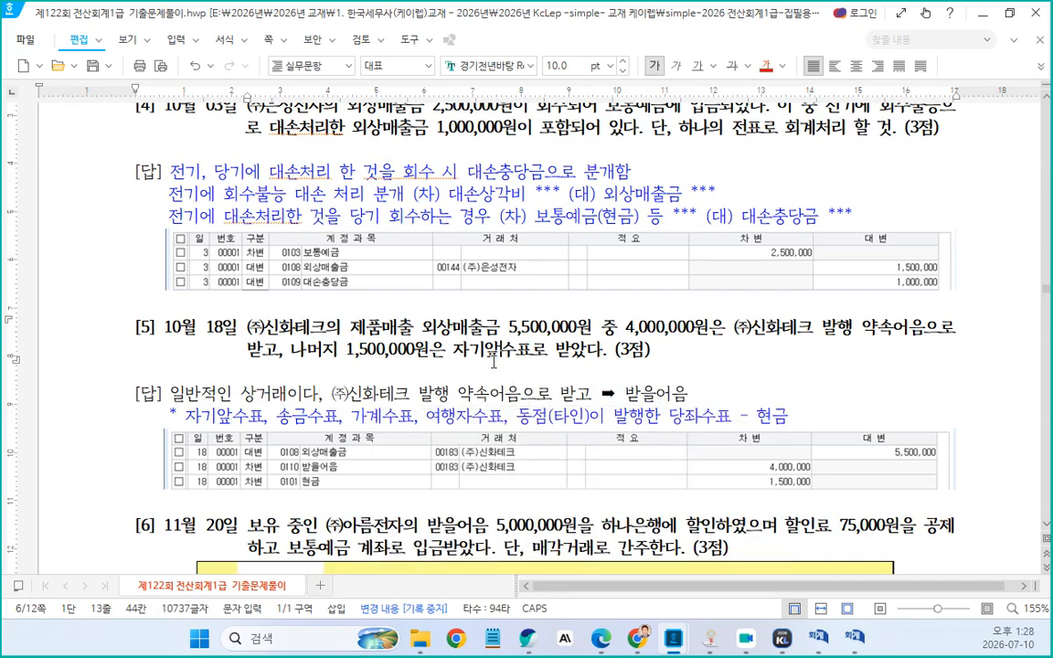
scroll(494, 358, down, 4)
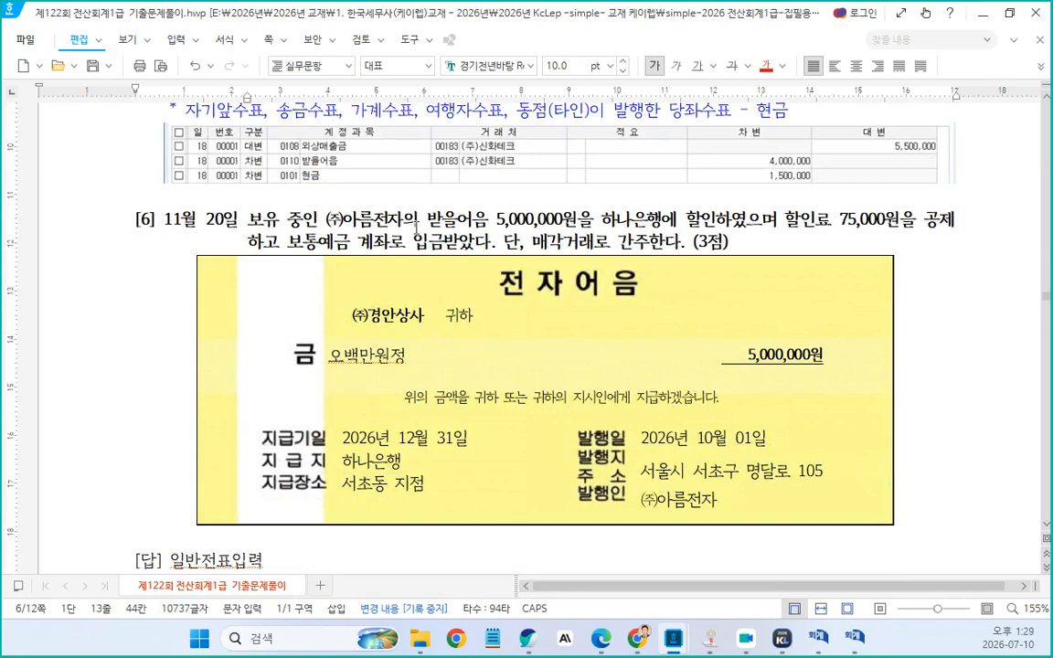
drag(697, 9, 764, 63)
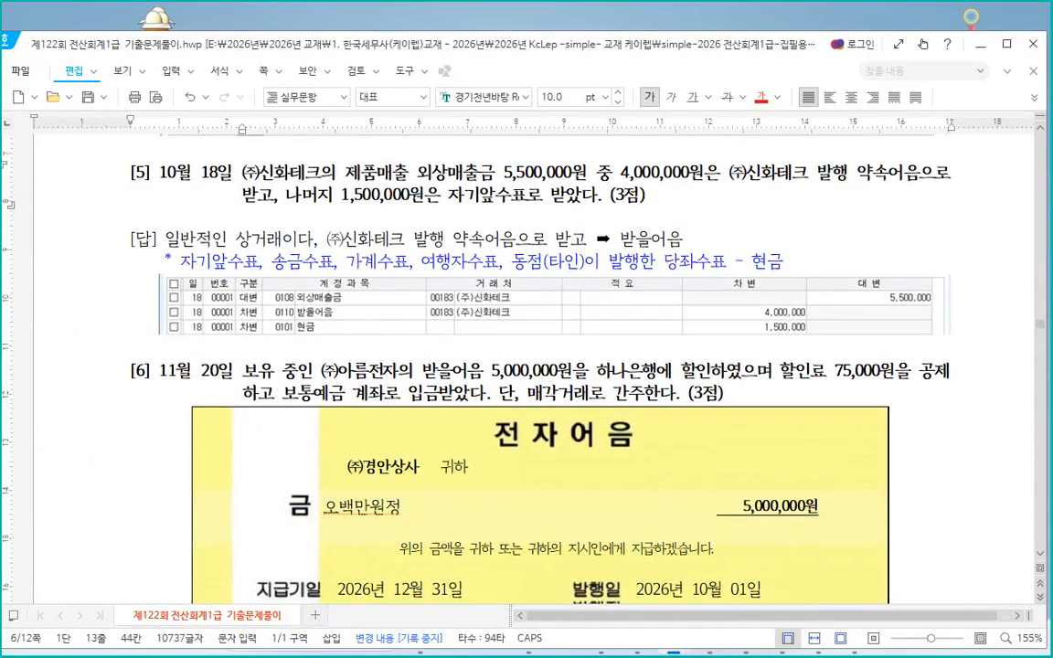
key(alt+Tab)
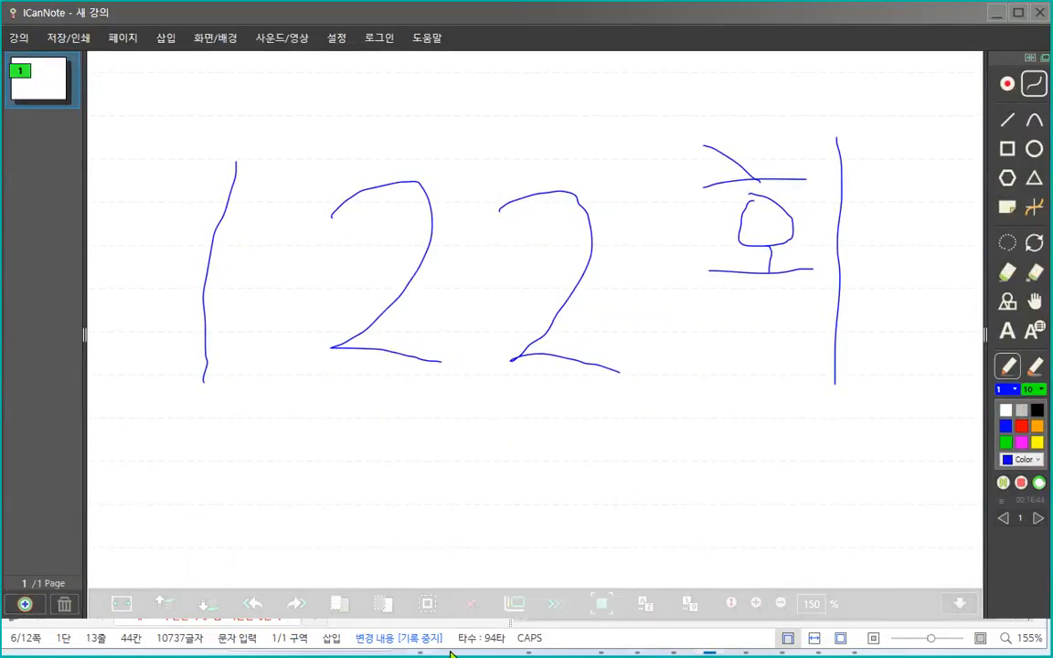
click(494, 640)
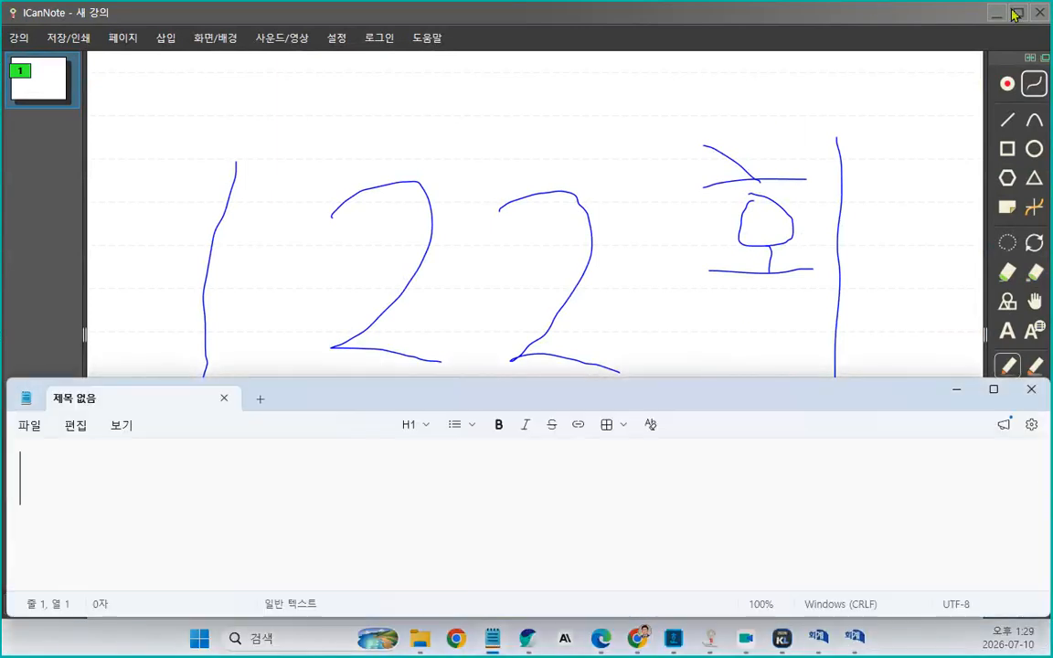
click(993, 17)
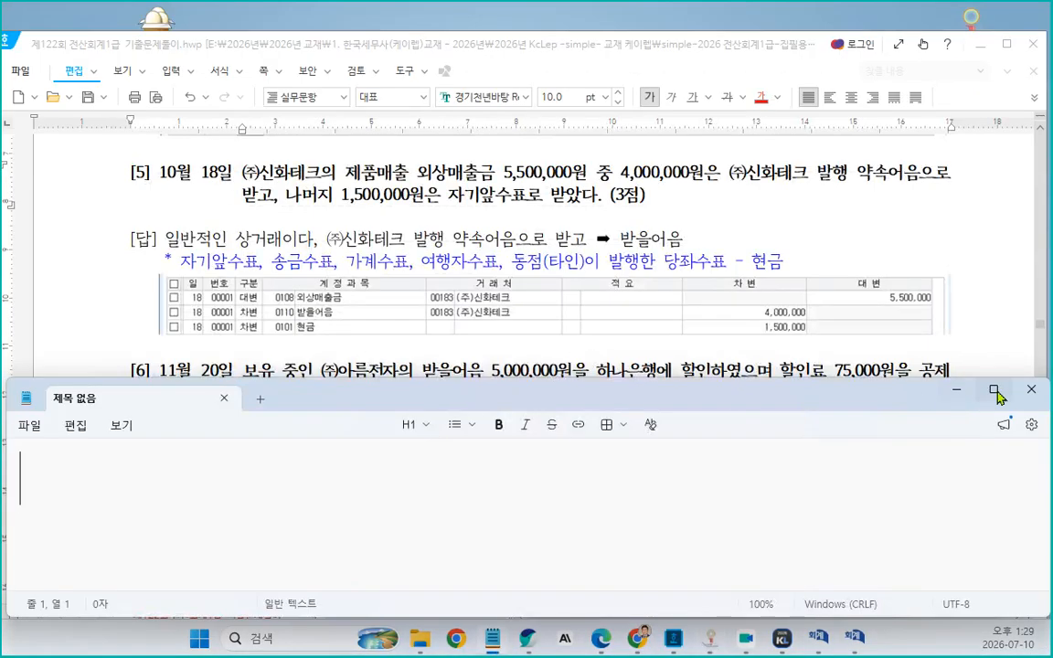
click(1032, 392)
scroll(758, 367, down, 3)
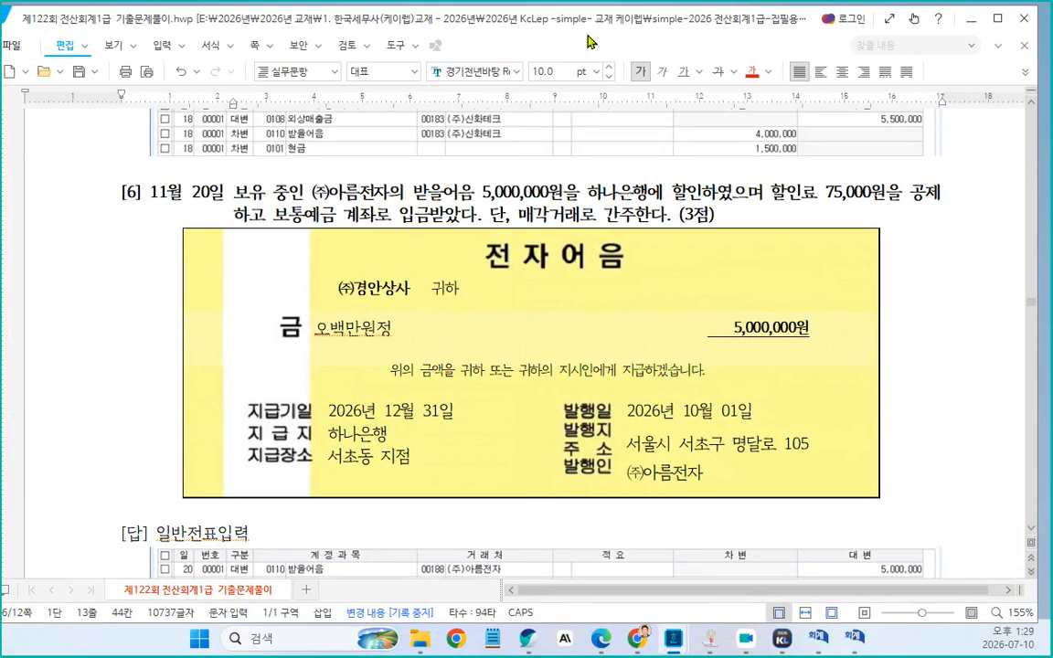
Copy "받을어음 5,000,000원을 하나은행에 할인하였으며 할인료 75,000원" from problem 6 and paste it over "일반전표입력" in its answer
drag(345, 291, 538, 287)
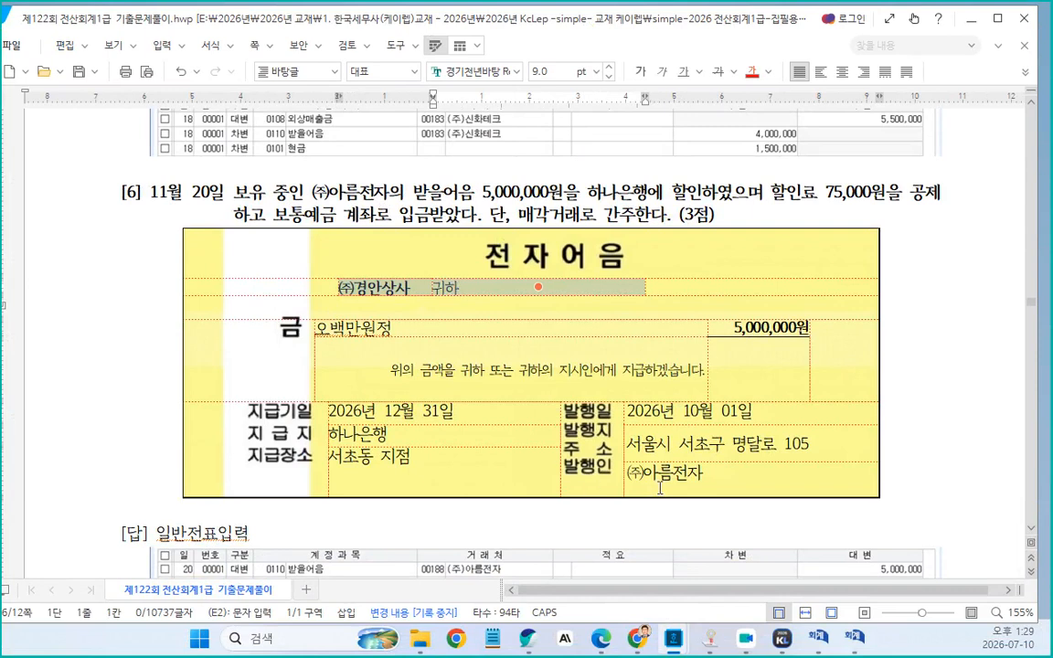
drag(660, 488, 751, 479)
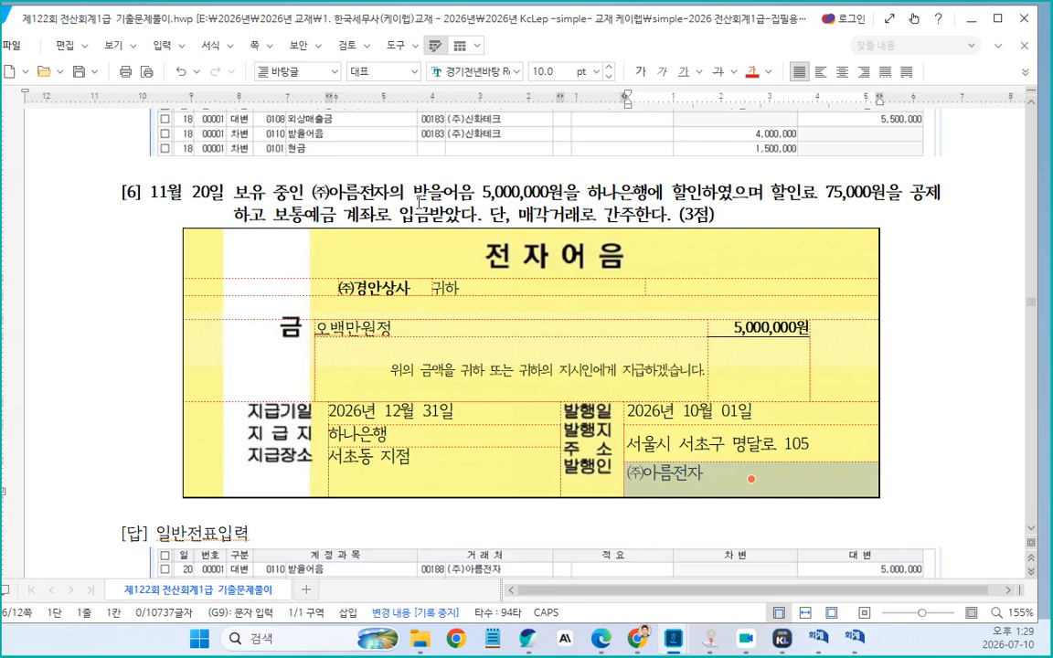
click(389, 289)
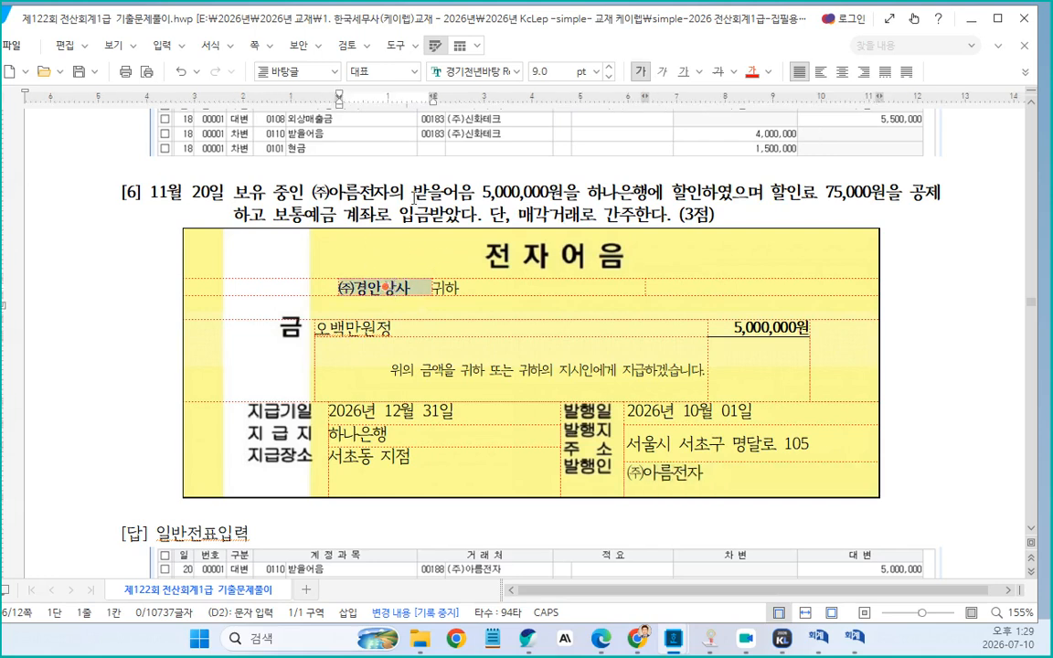
drag(413, 193, 561, 193)
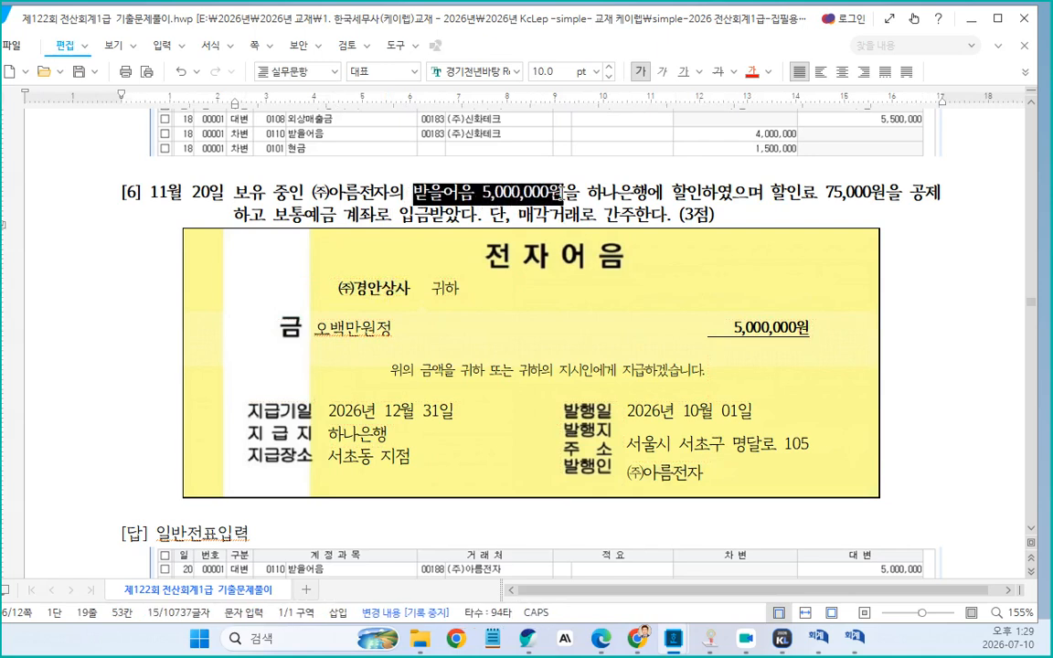
click(773, 193)
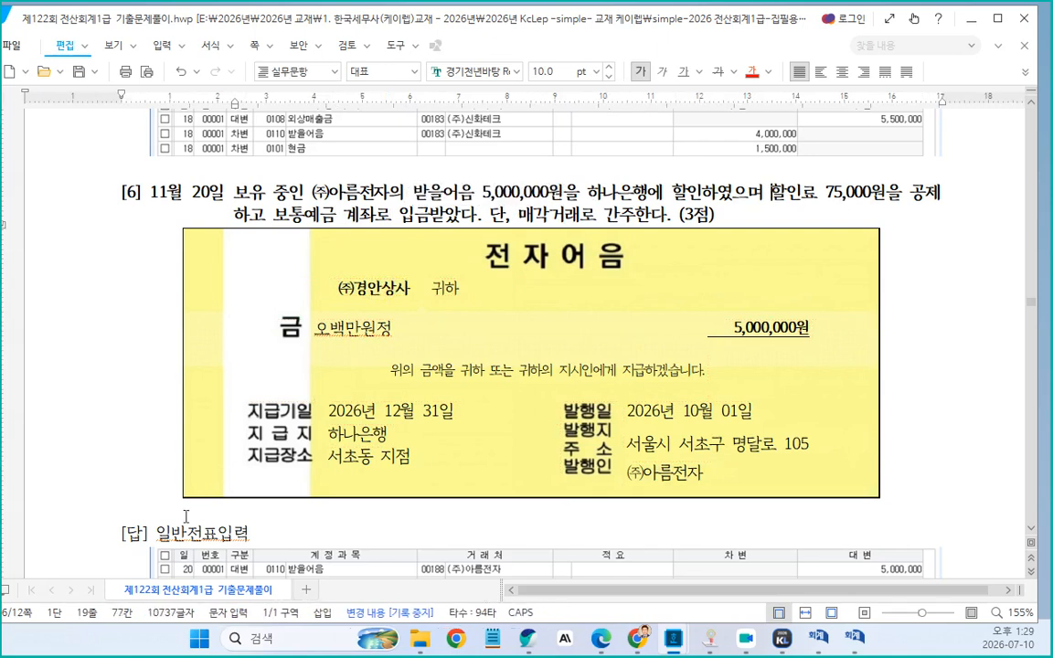
drag(156, 533, 250, 533)
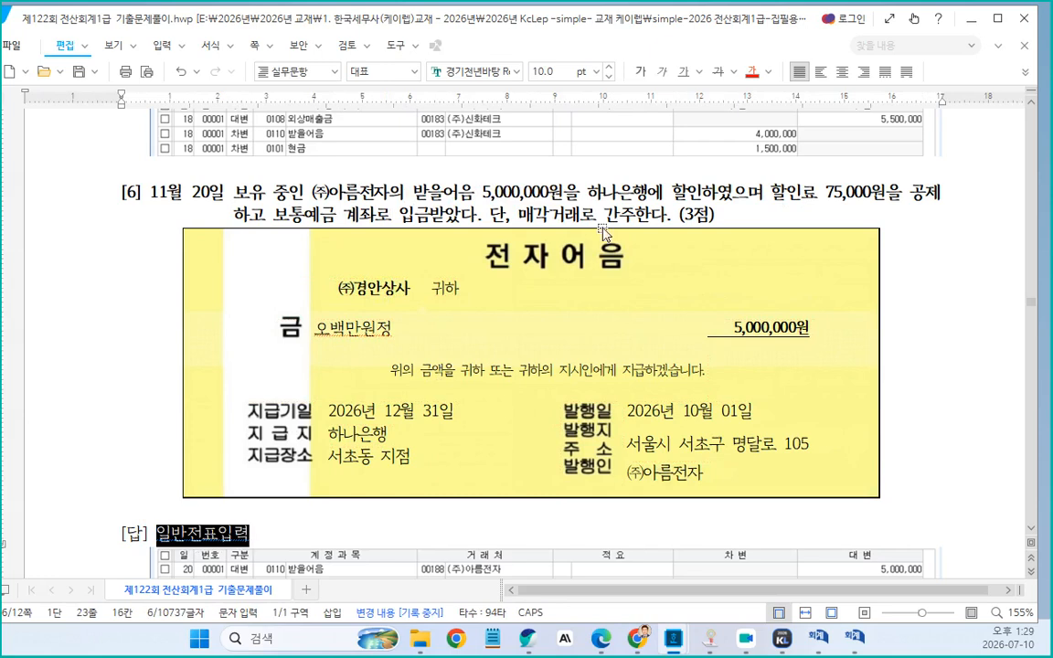
drag(413, 193, 883, 203)
key(ctrl+c)
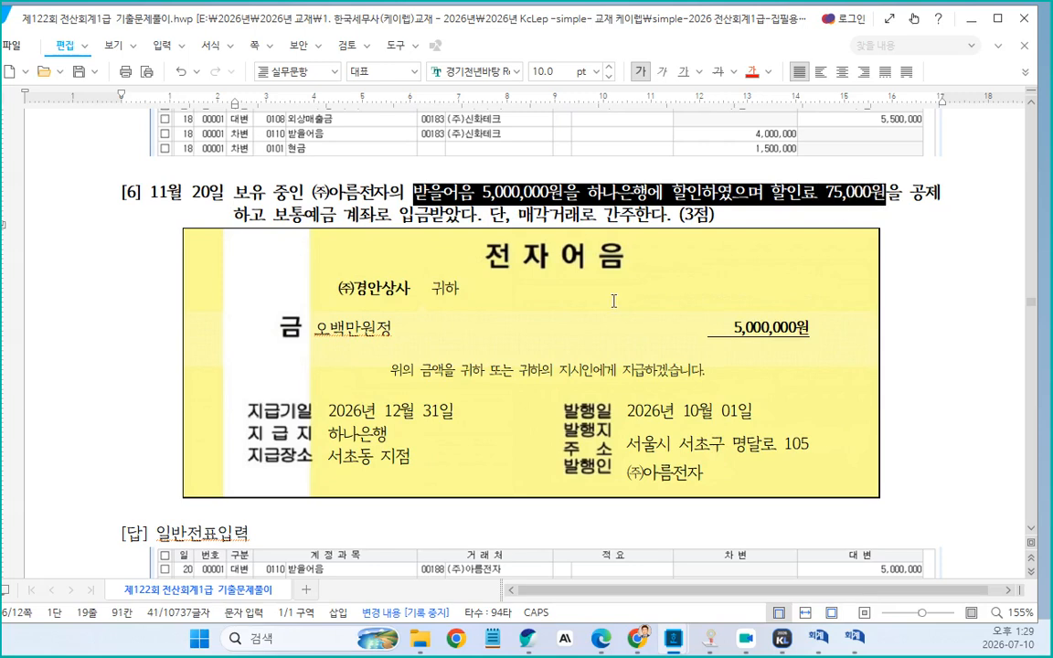
drag(156, 533, 249, 533)
key(ctrl+v)
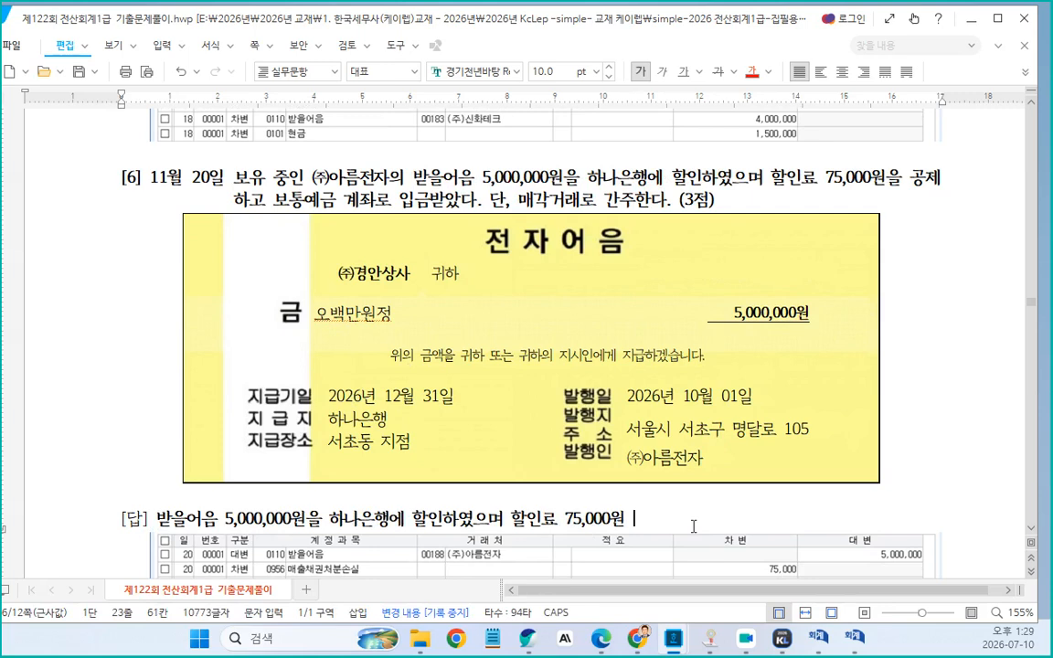
Insert an arrow symbol followed by "매출채권처분손실" at the end of the problem 6 answer, correcting the typo
key(ctrl+F10)
key(Return)
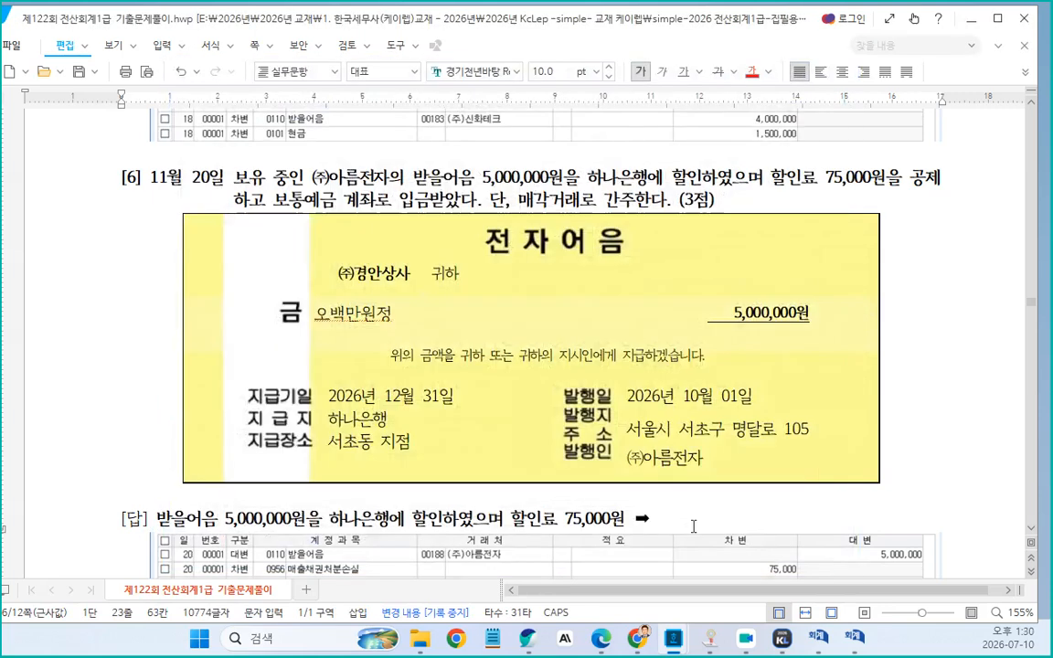
text(매출채구너)
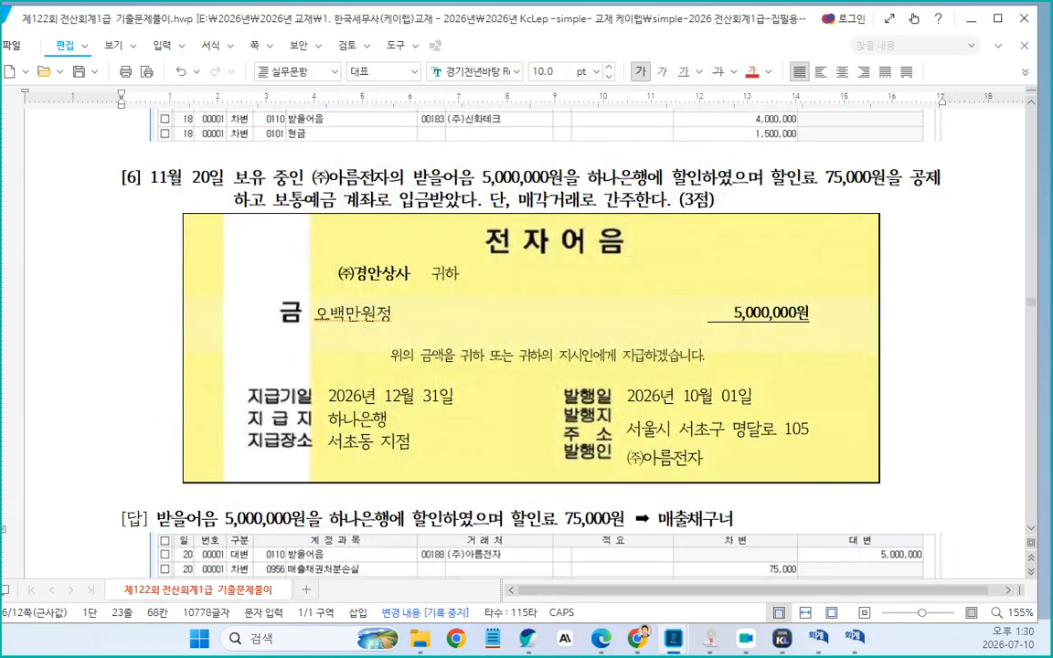
text(처분손시)
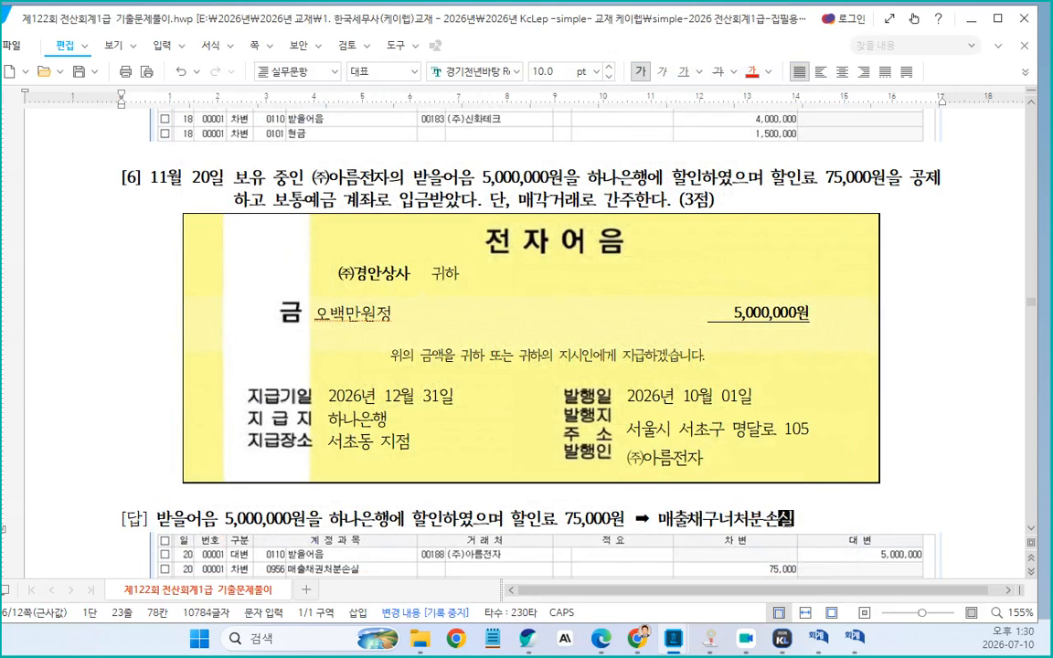
scroll(706, 466, up, 3)
scroll(667, 468, down, 6)
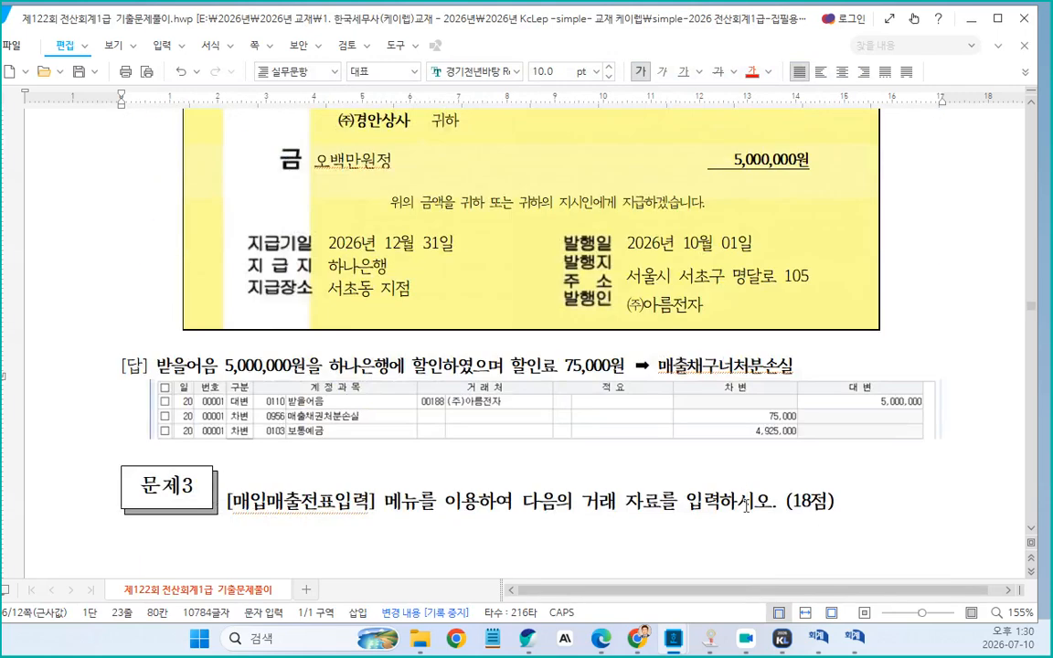
click(729, 372)
key(BackSpace)
key(BackSpace)
text(권)
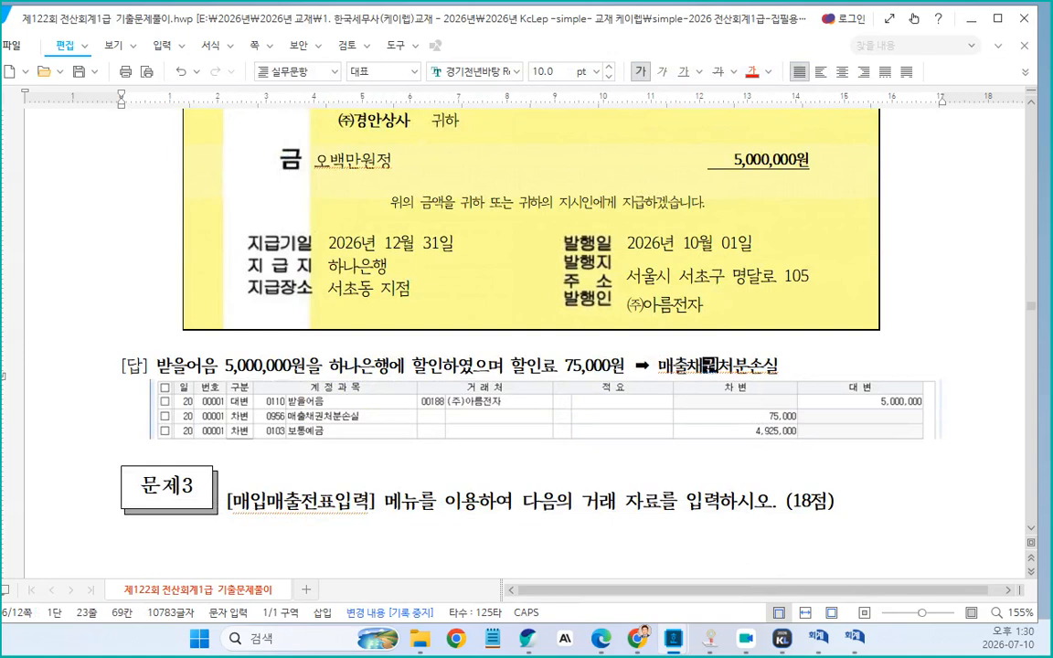
Append "(영업외비용)" to the problem 6 answer line and color the whole line red
click(785, 366)
text((ㅇㅕㅇ업외비)
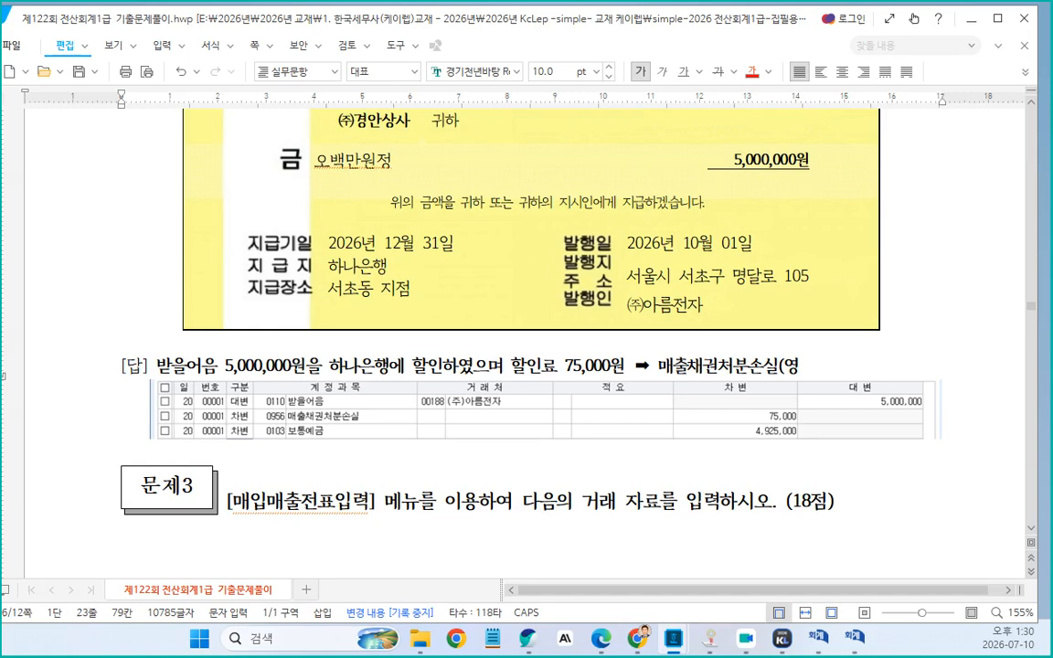
text(용))
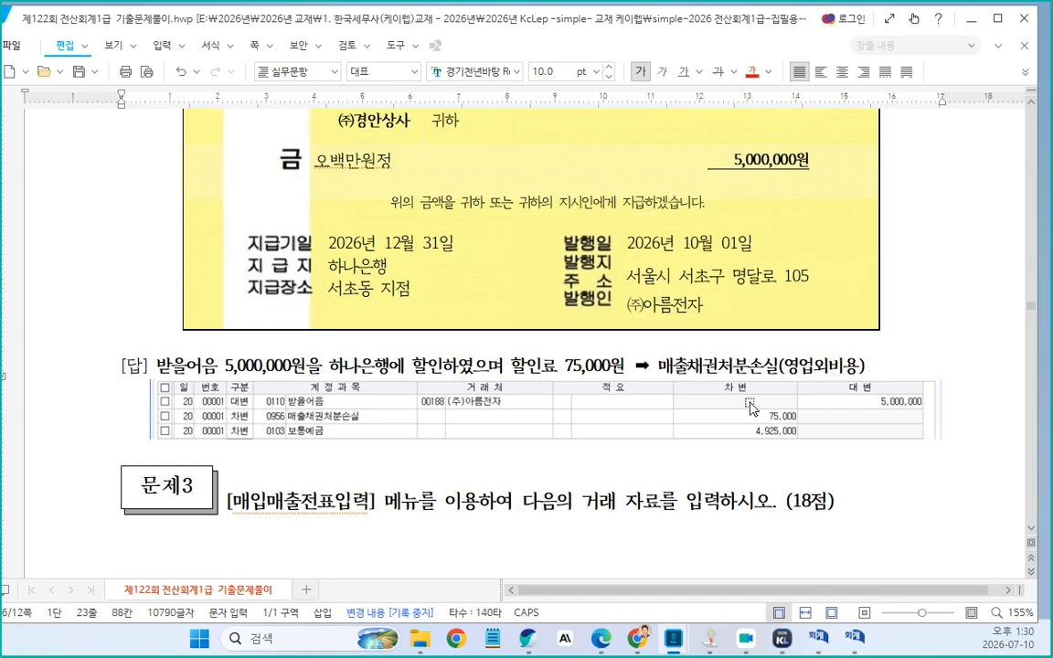
drag(160, 369, 872, 377)
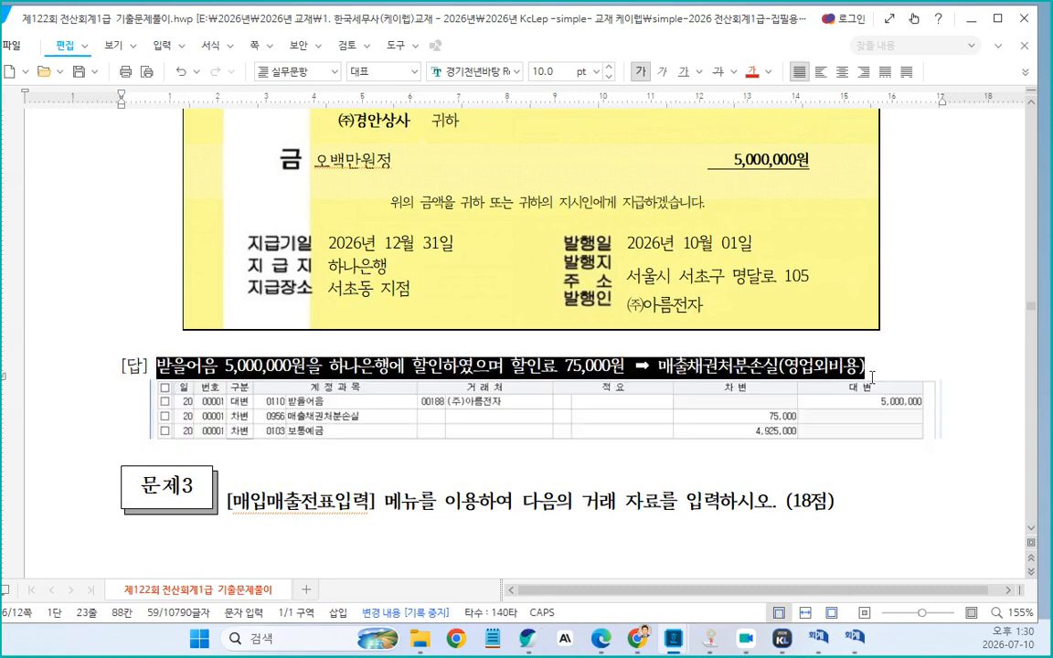
click(750, 71)
click(874, 367)
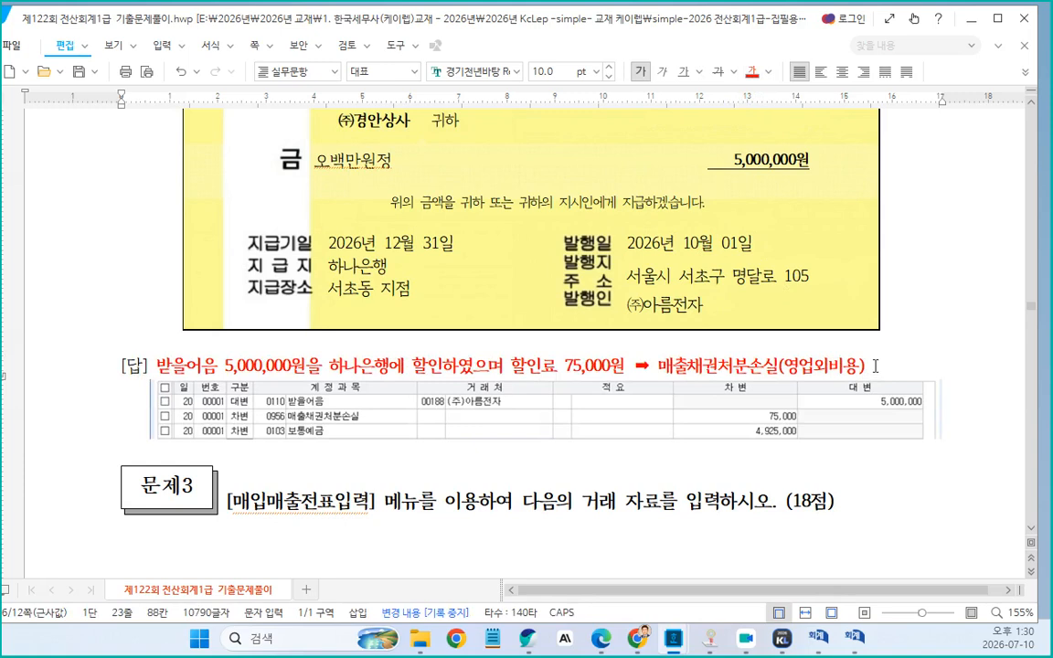
Insert blank lines between the problem 6 answer table and the 문제3 heading
scroll(409, 403, down, 3)
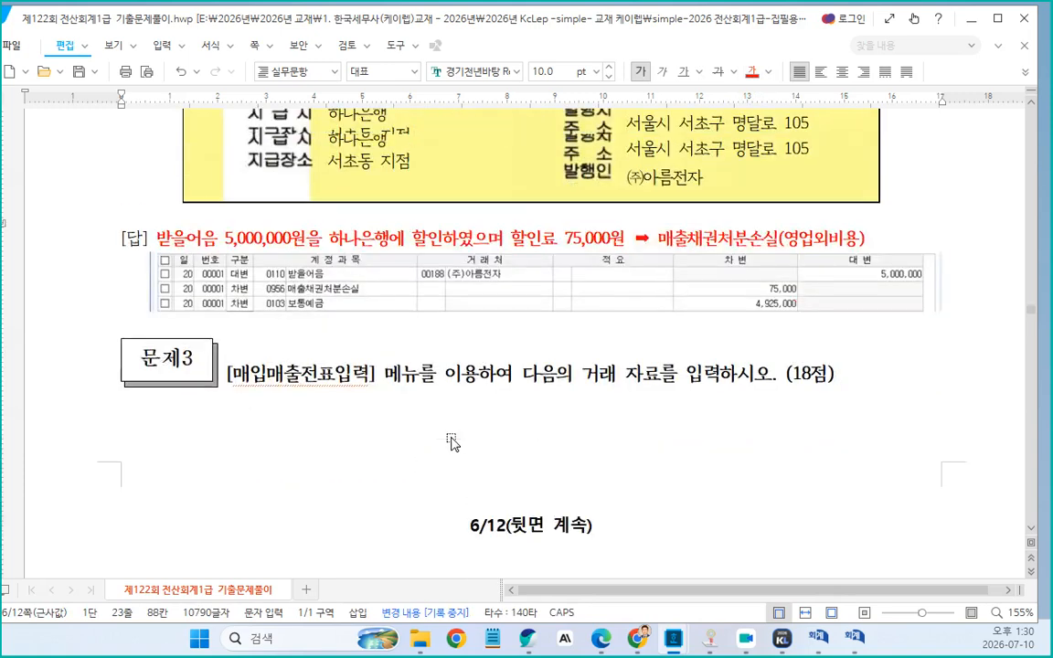
scroll(454, 444, up, 1)
click(125, 389)
key(Return)
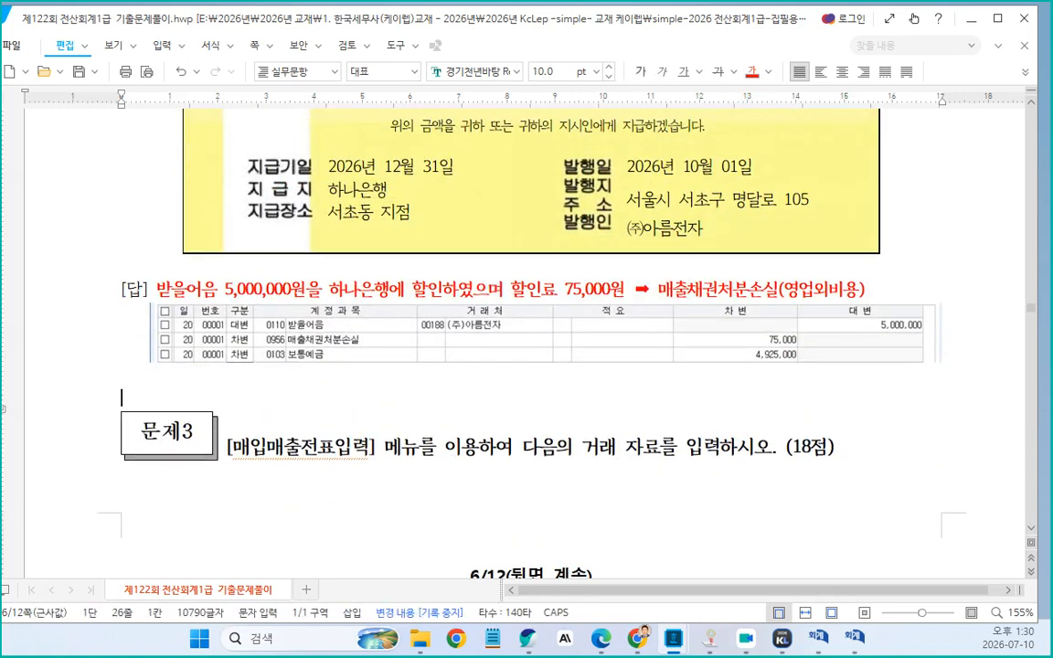
key(Return)
key(Return)
key(Return)
key(Return)
Add a blank line above problem [1] of 문제3
scroll(256, 361, up, 3)
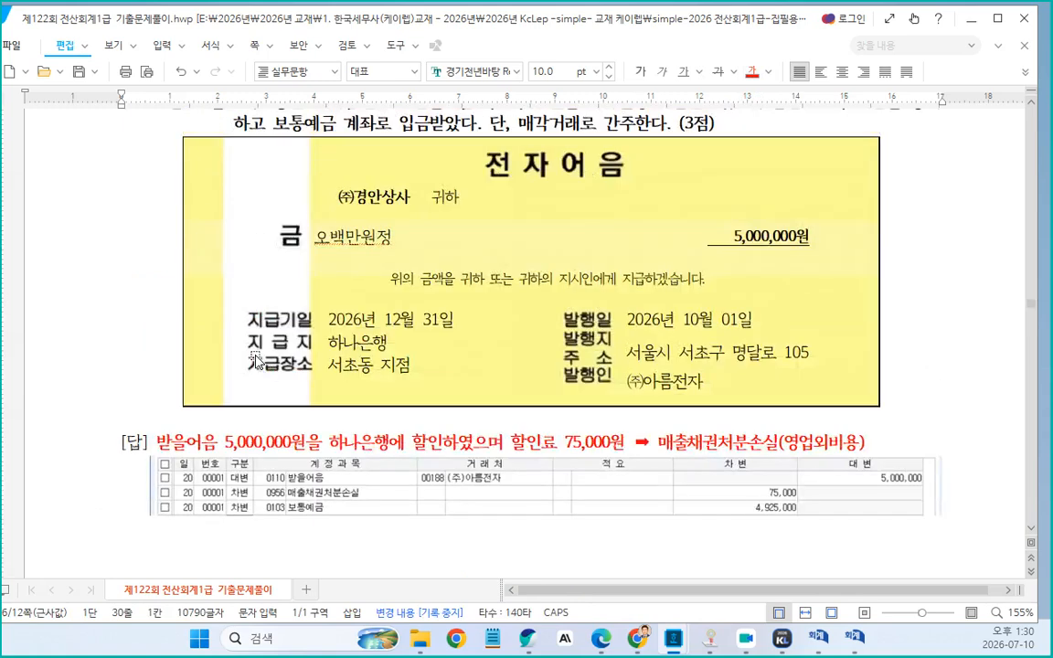
scroll(419, 378, up, 3)
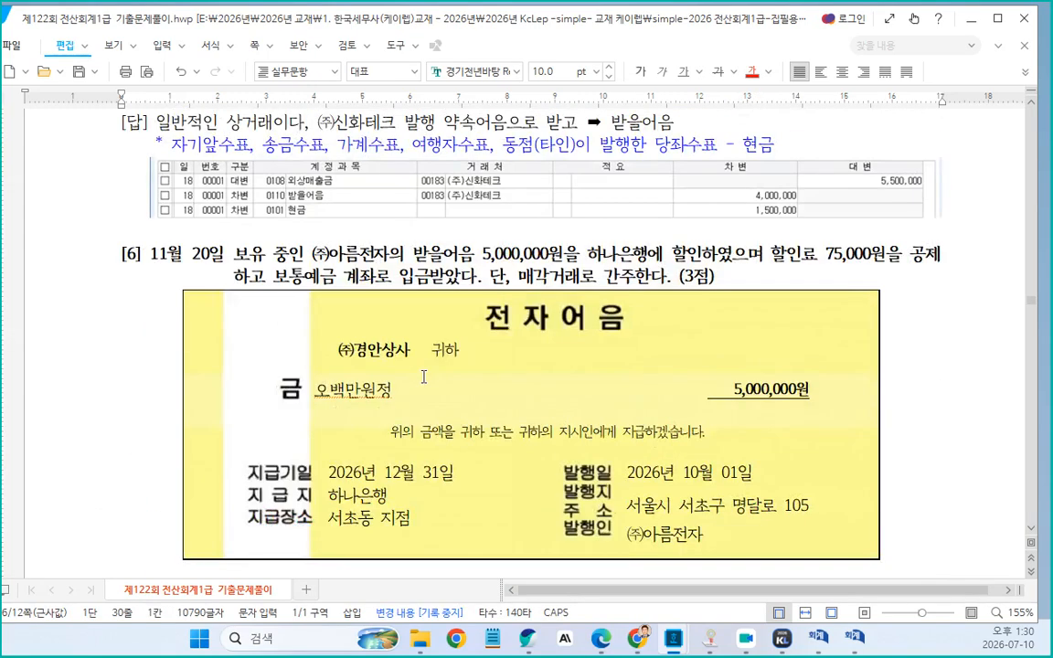
scroll(423, 377, down, 20)
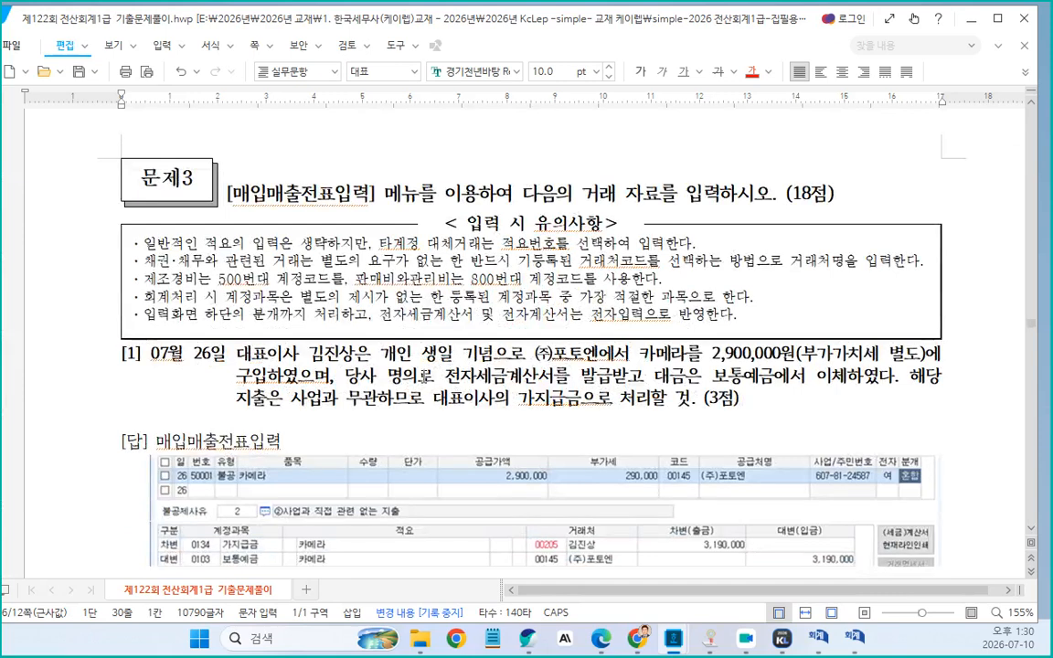
scroll(404, 346, down, 3)
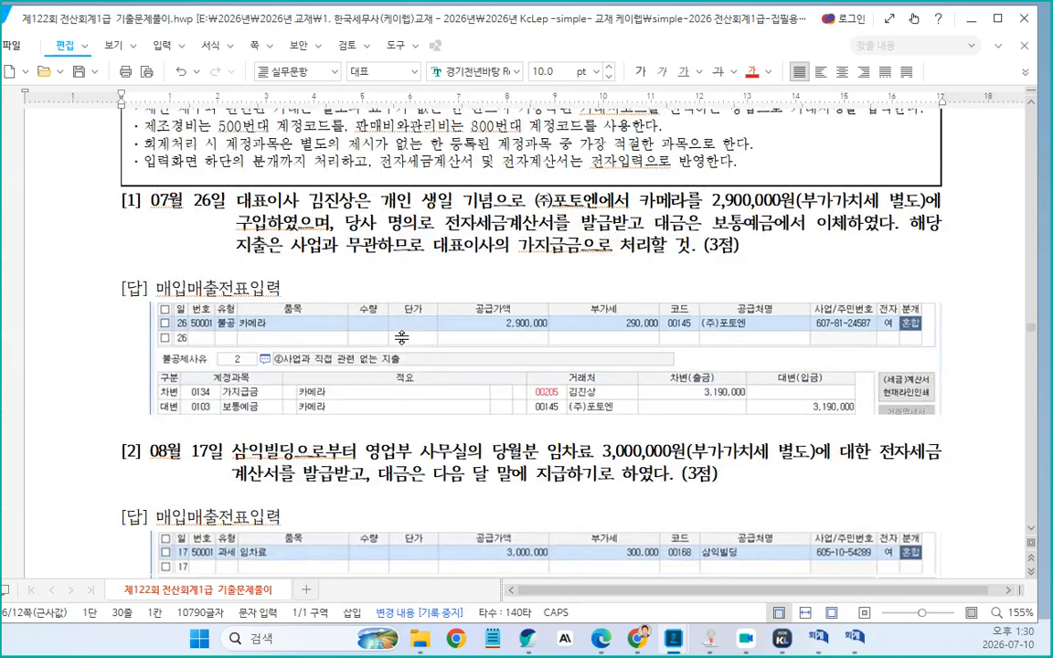
click(121, 203)
key(Return)
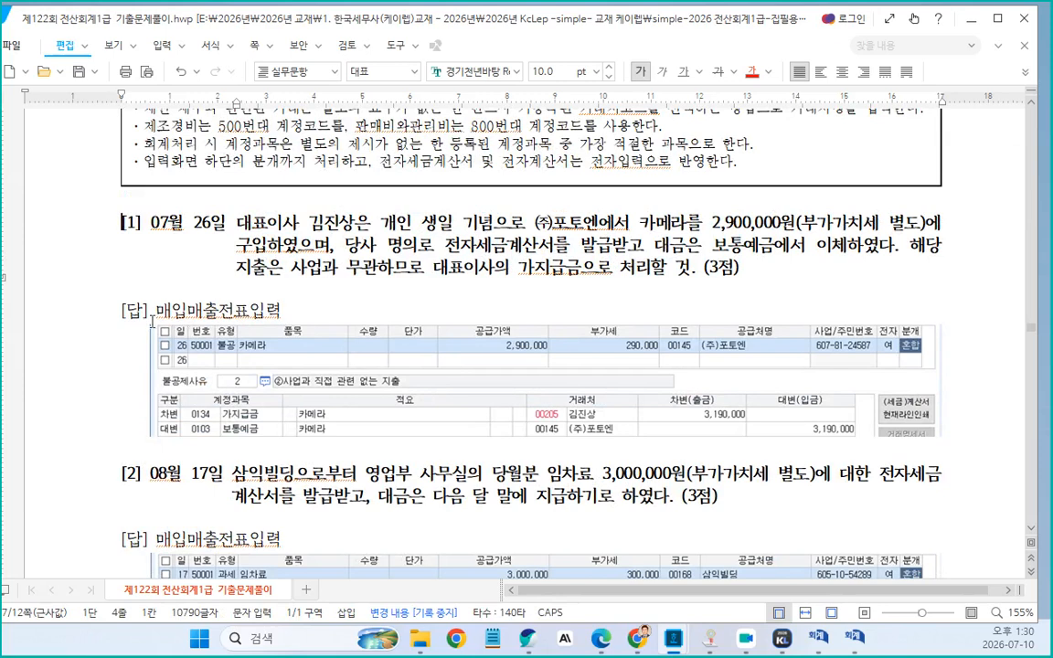
Replace "매입매출전표입력" in the problem [1] answer with "매입불공인데 (전자)세금계산서 수취분이면"
drag(156, 312, 291, 312)
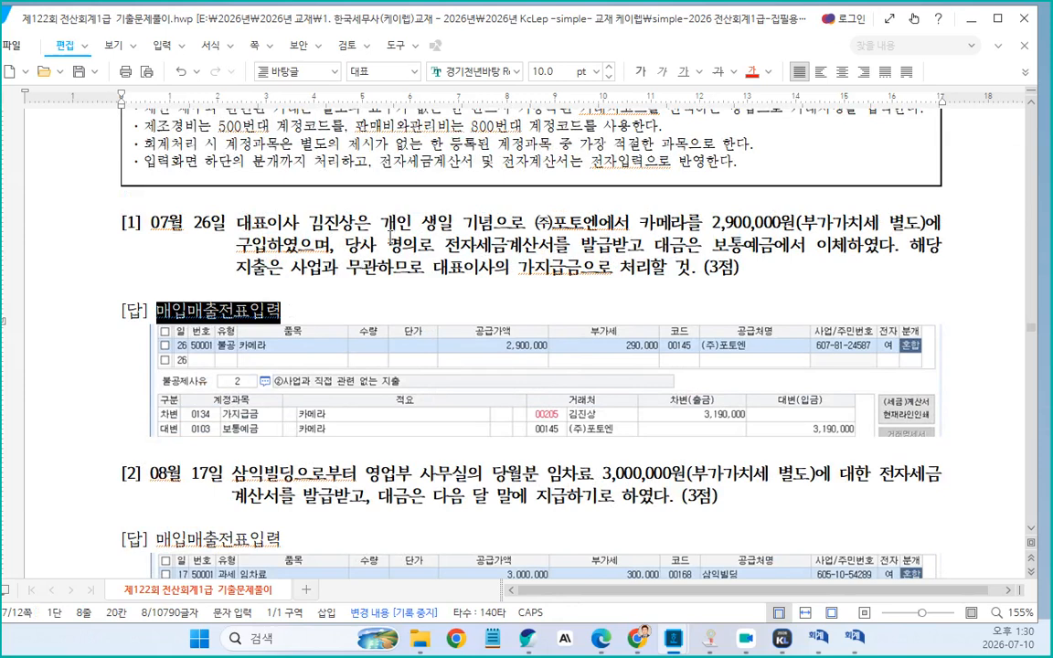
text(매입)
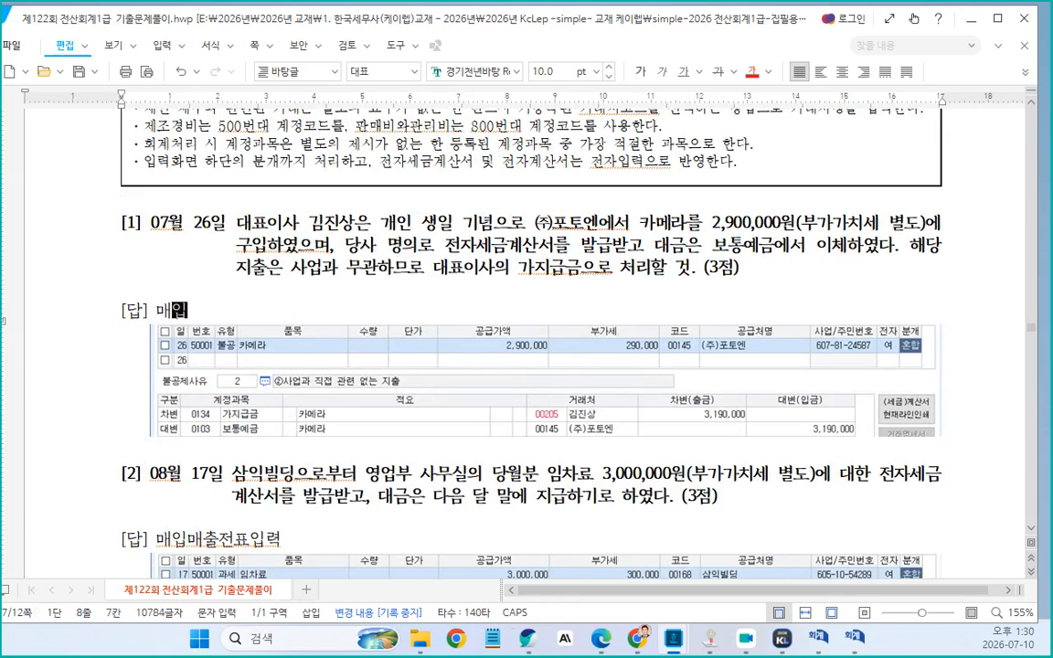
text(맻공ㅇ)
text(데)
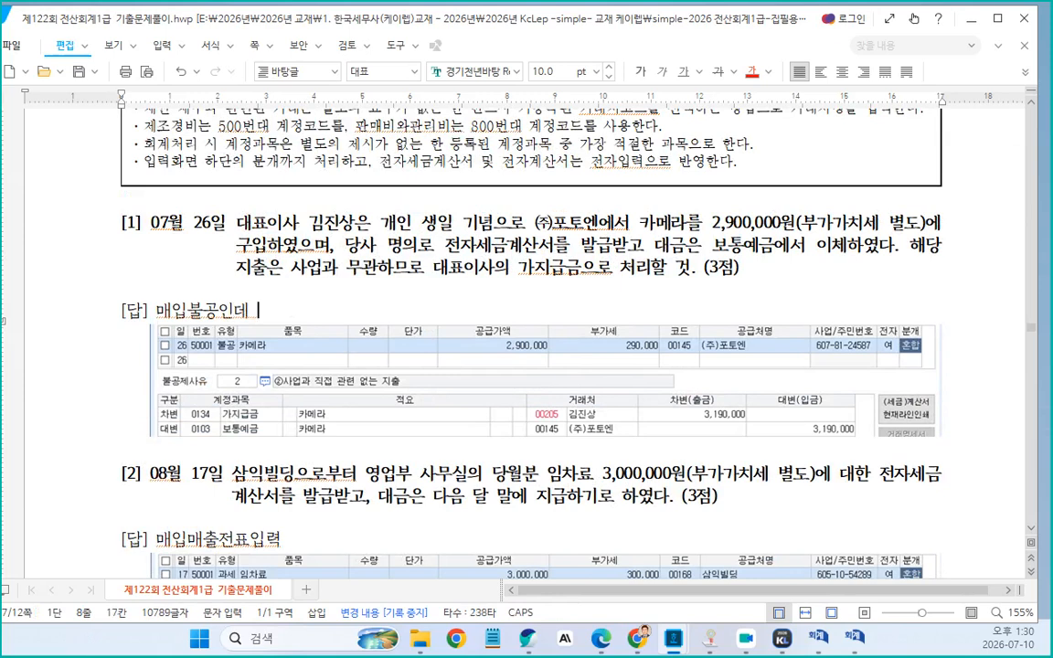
text( (전자)세금ㄱ)
text(계산서 수추)
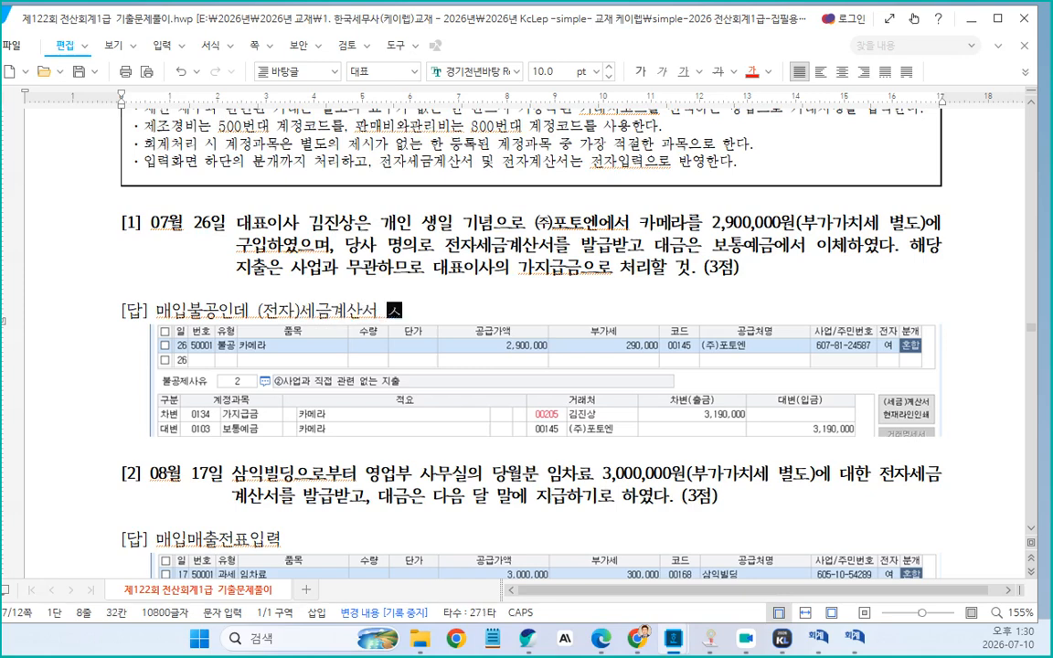
text(취분)
text(ㅇ)
text(이면)
Append an arrow symbol and "매입불공" to the problem [1] answer line, then start a new line below it
key(ctrl+F10)
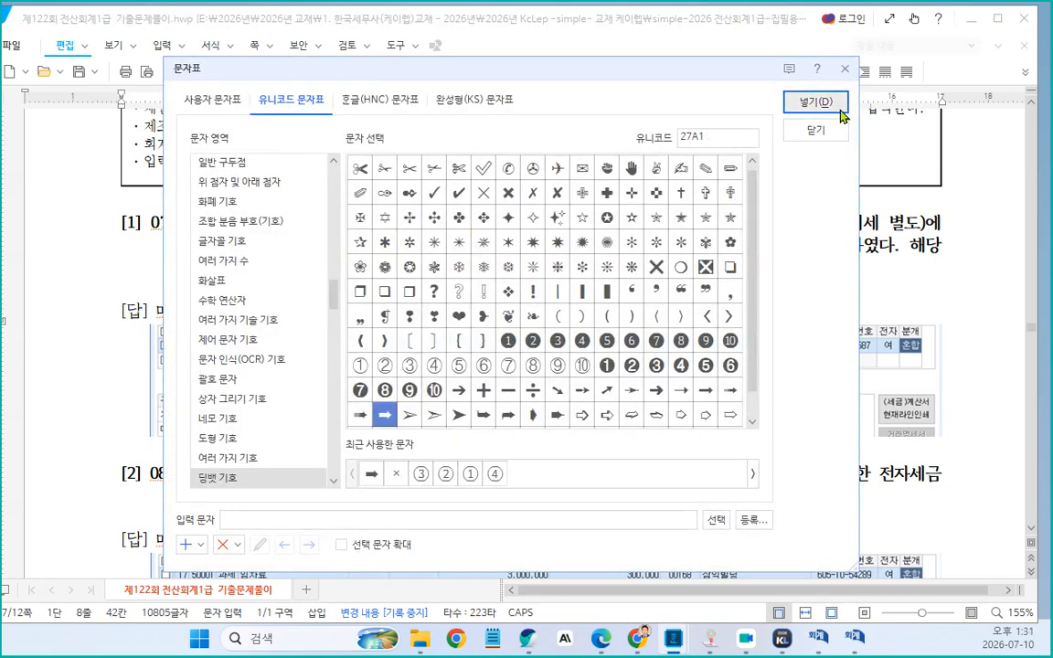
click(809, 102)
text(매입)
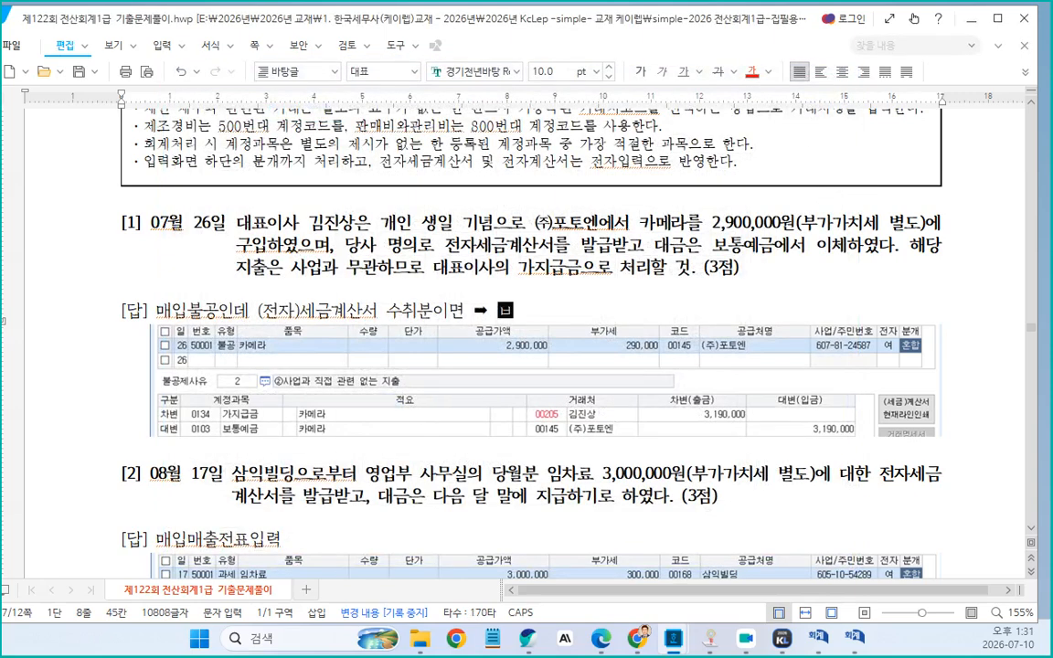
text(불공)
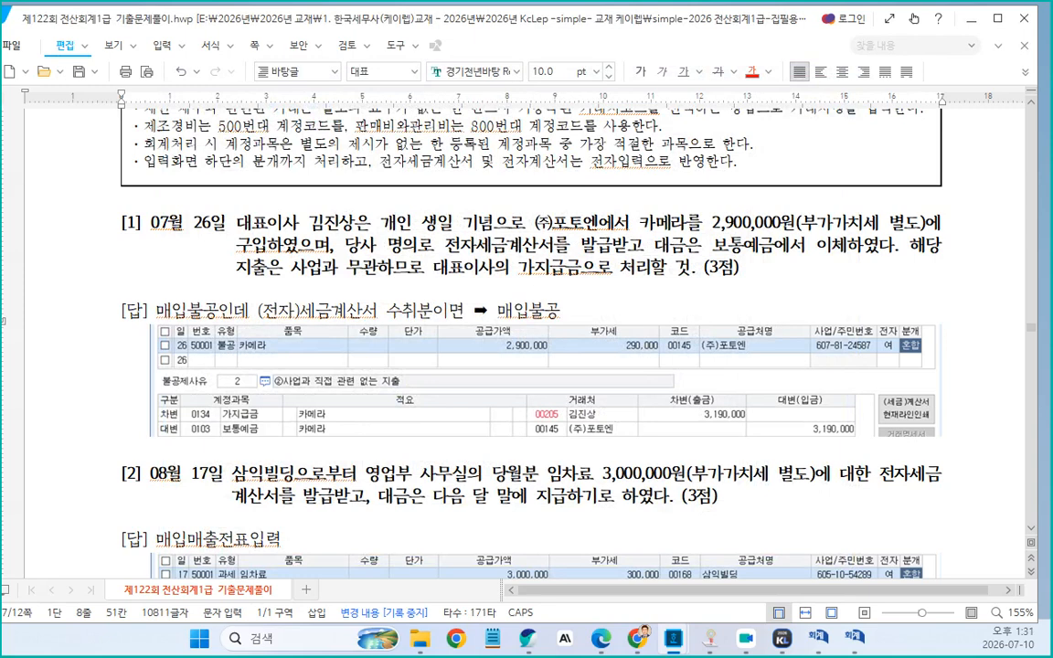
key(Return)
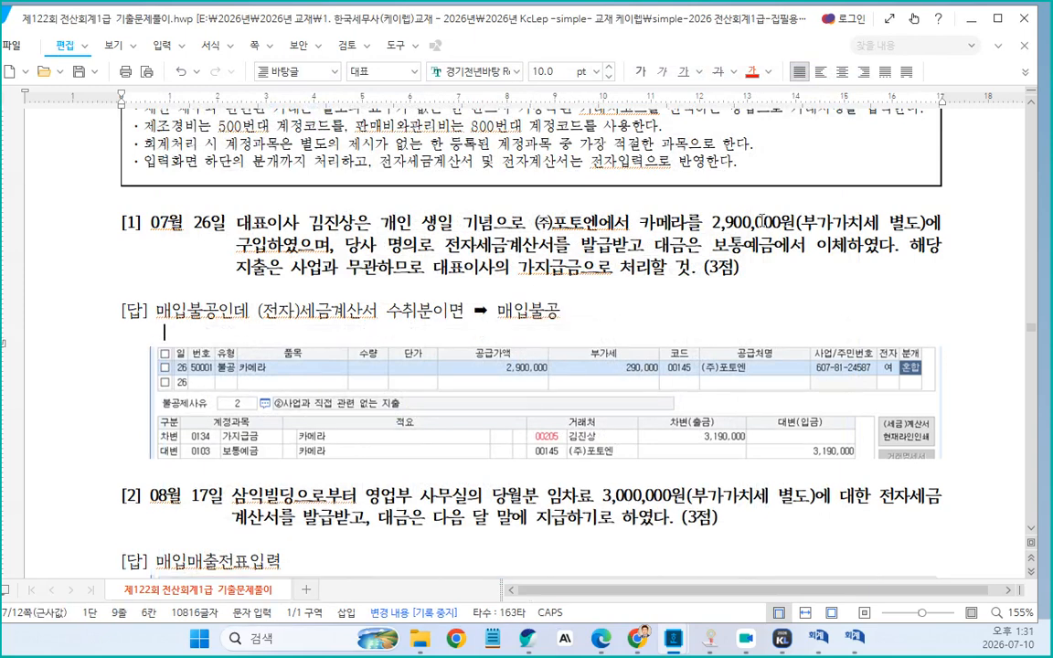
Insert "(8가지)" right after "매입불공" at the start of the answer line
click(219, 310)
text(*)
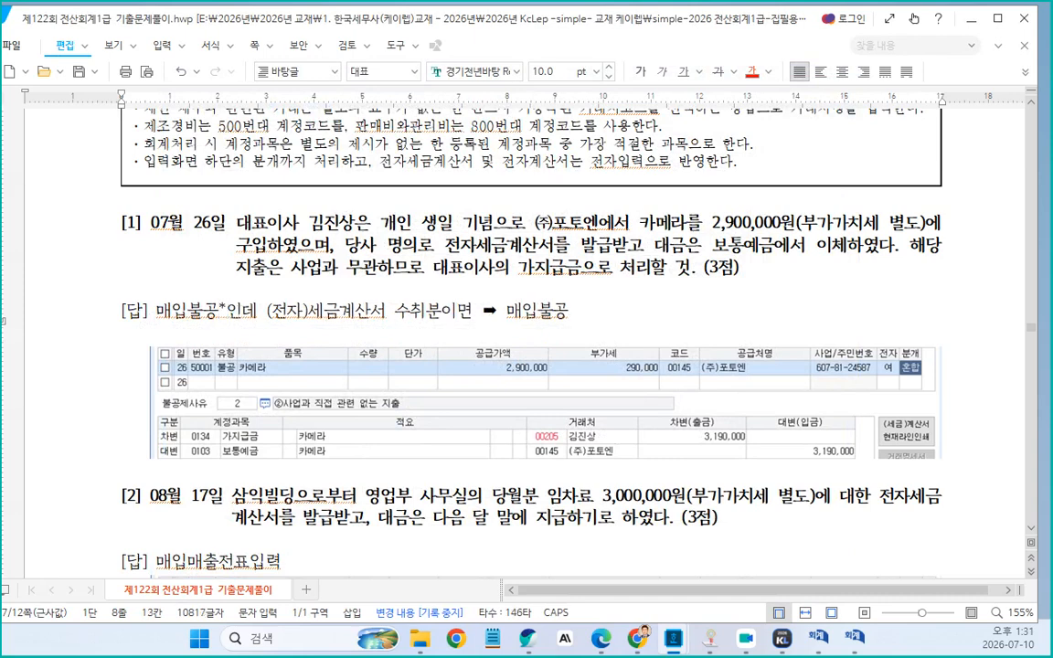
key(BackSpace)
text((8)
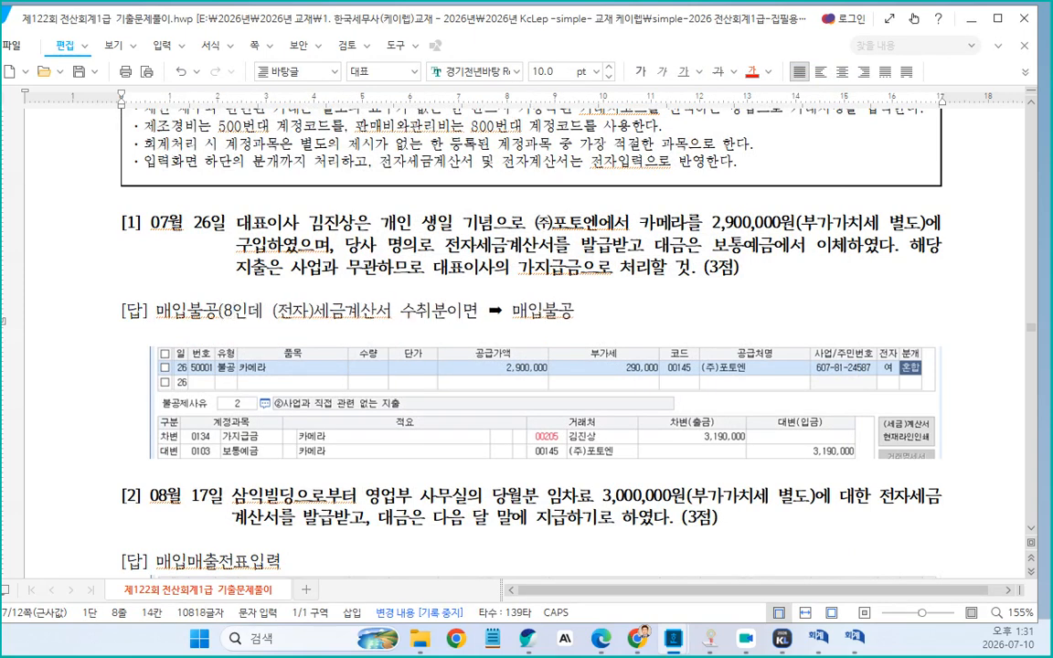
text(가지))
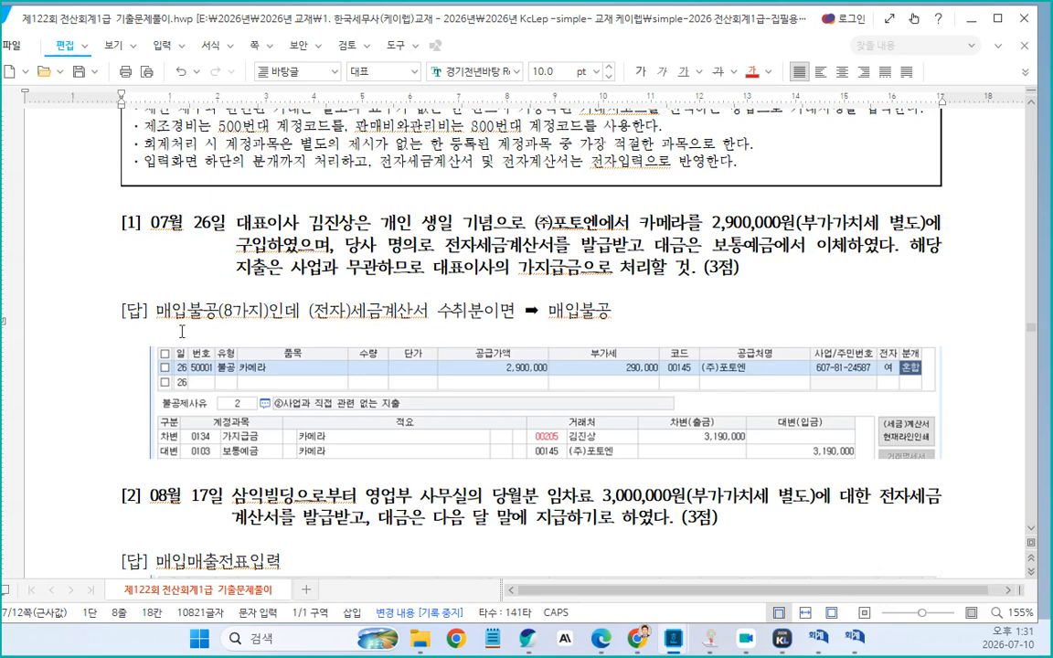
Copy "매입불공(8가지)인데" onto the new second line and add "8전자)계산서" after it
drag(154, 311, 295, 304)
key(ctrl+c)
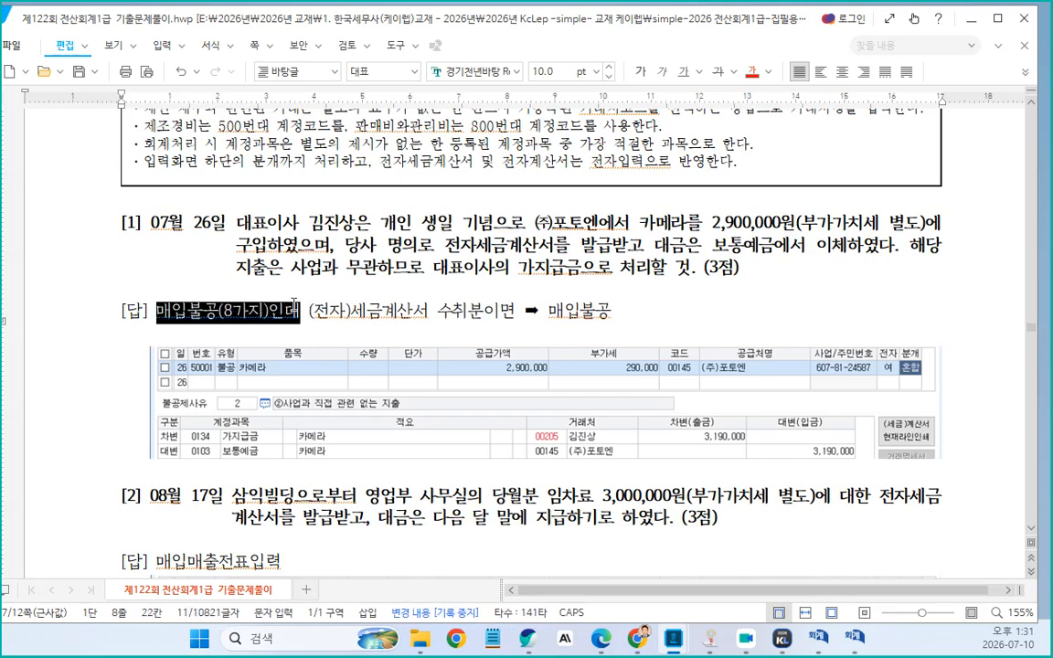
click(148, 339)
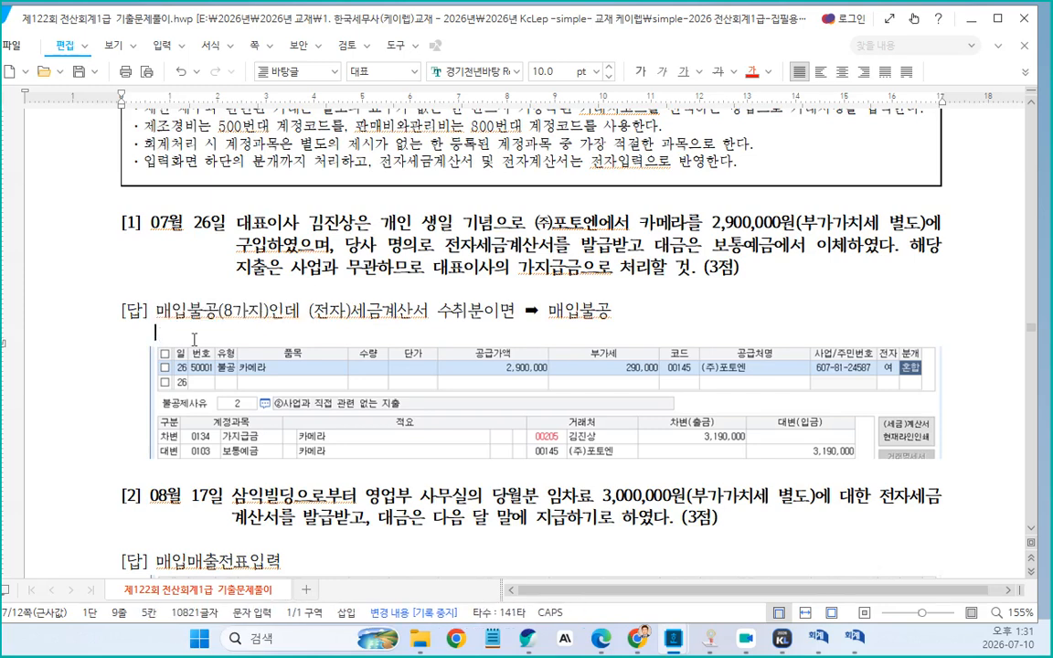
key(ctrl+v)
text(8전자)
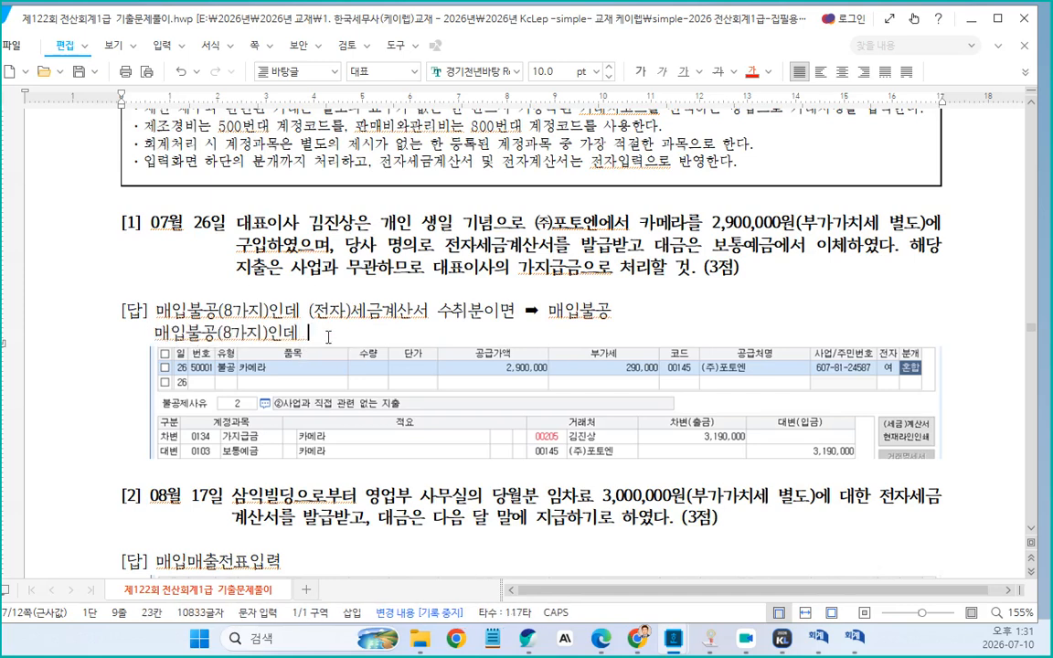
text()계산서)
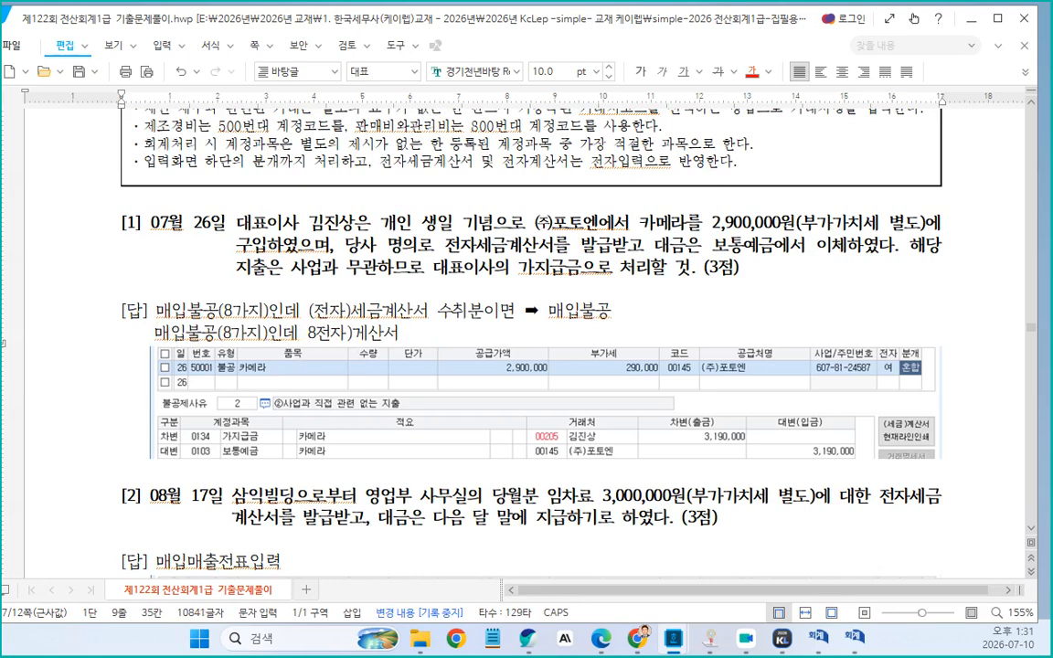
click(357, 333)
key(Delete)
text(계)
Paste "수취분이면 ➡ 매입불공" at the end of the second line, change its ending to "매입면세", and start a new line
drag(437, 322, 645, 318)
key(ctrl+c)
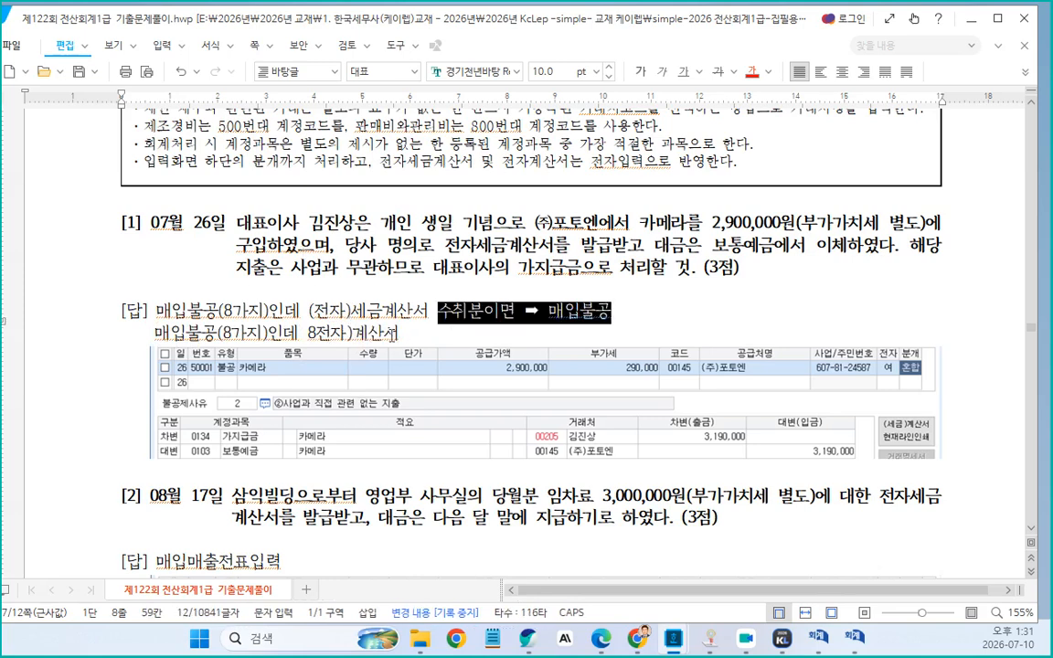
click(436, 333)
key(ctrl+v)
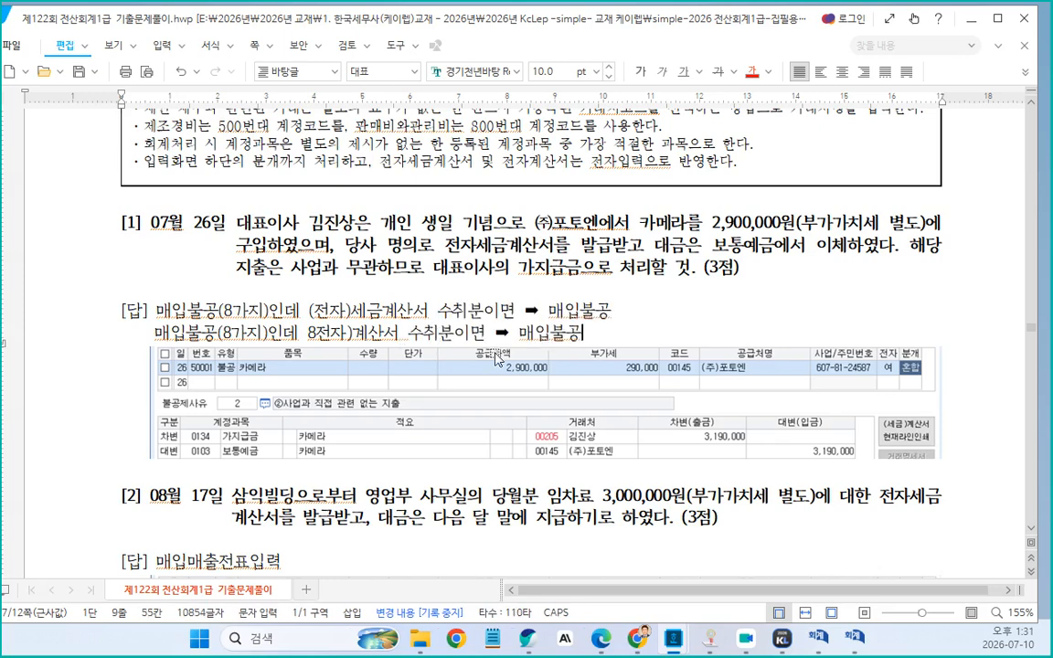
key(BackSpace)
key(BackSpace)
text(면세)
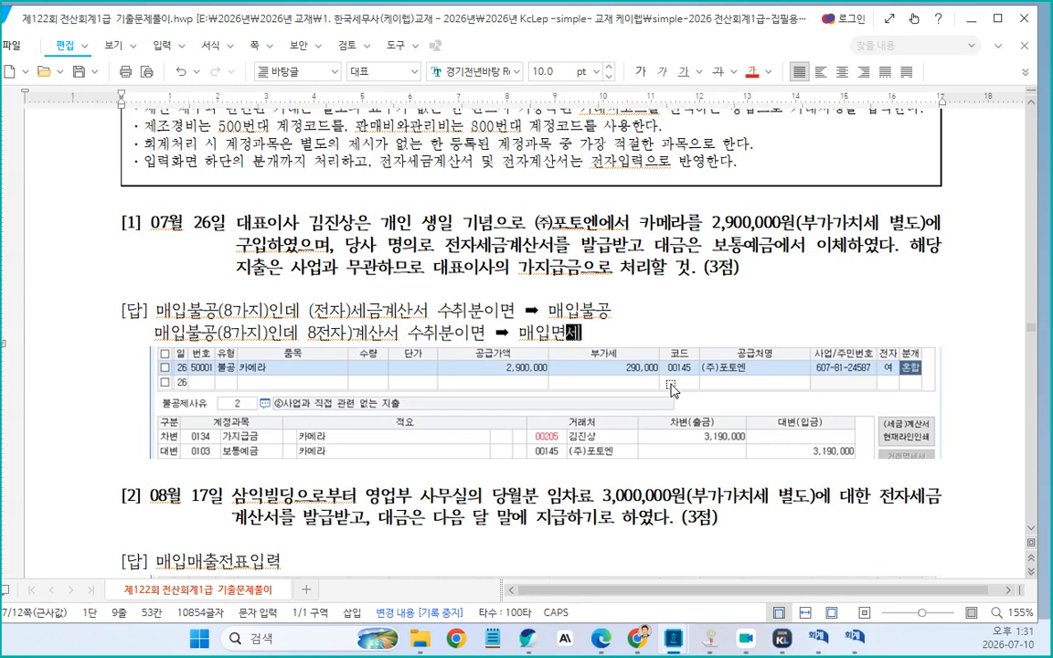
key(Return)
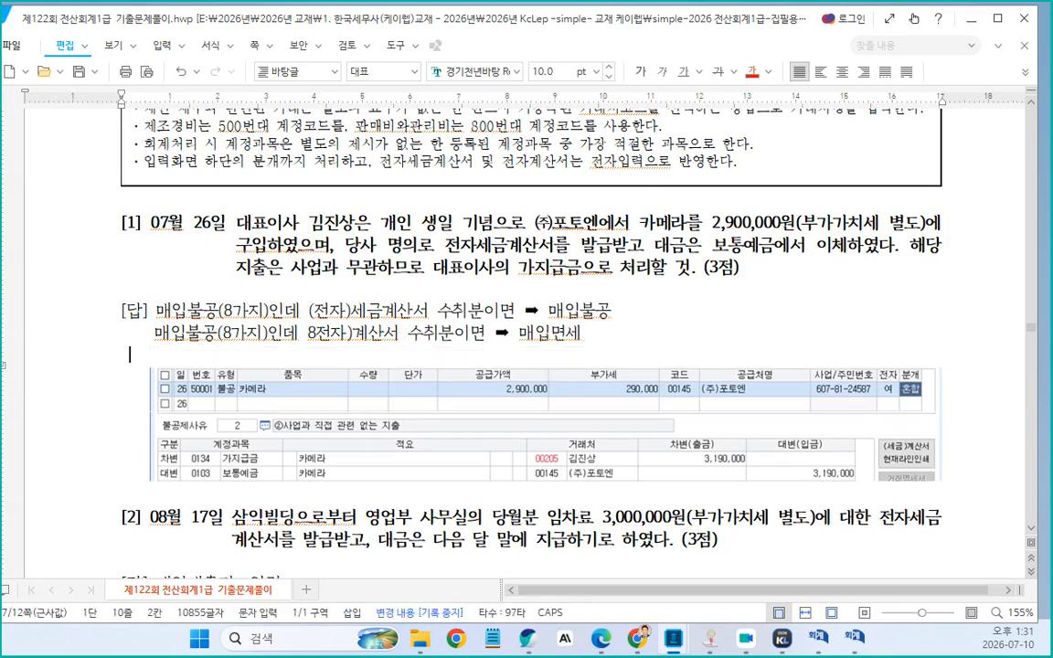
Duplicate the whole second answer line onto the third line
drag(147, 333, 576, 334)
key(ctrl+c)
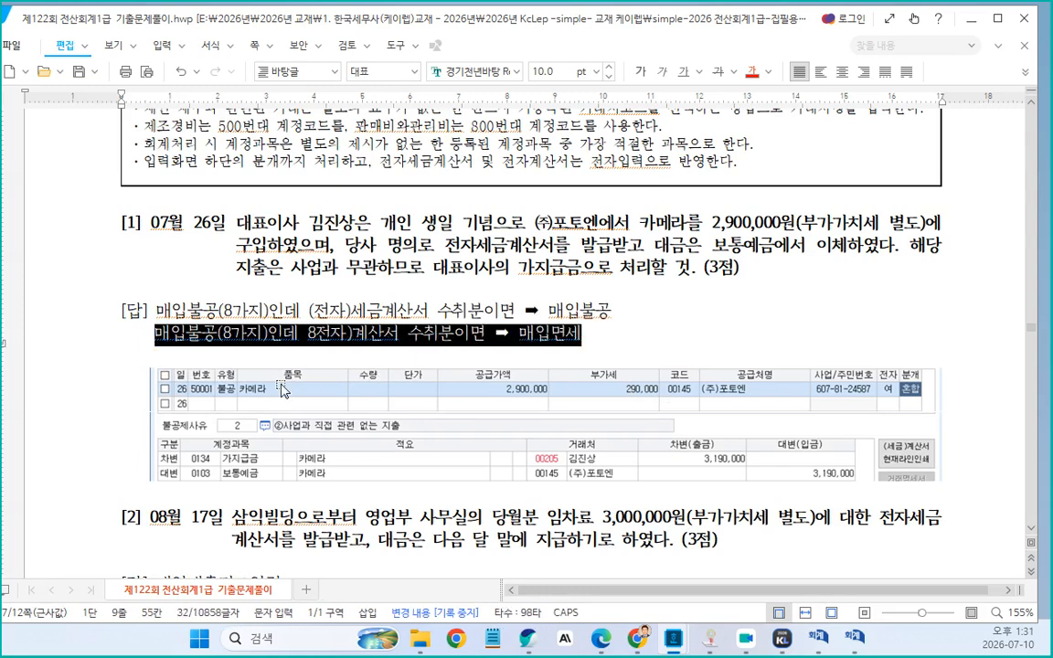
click(157, 352)
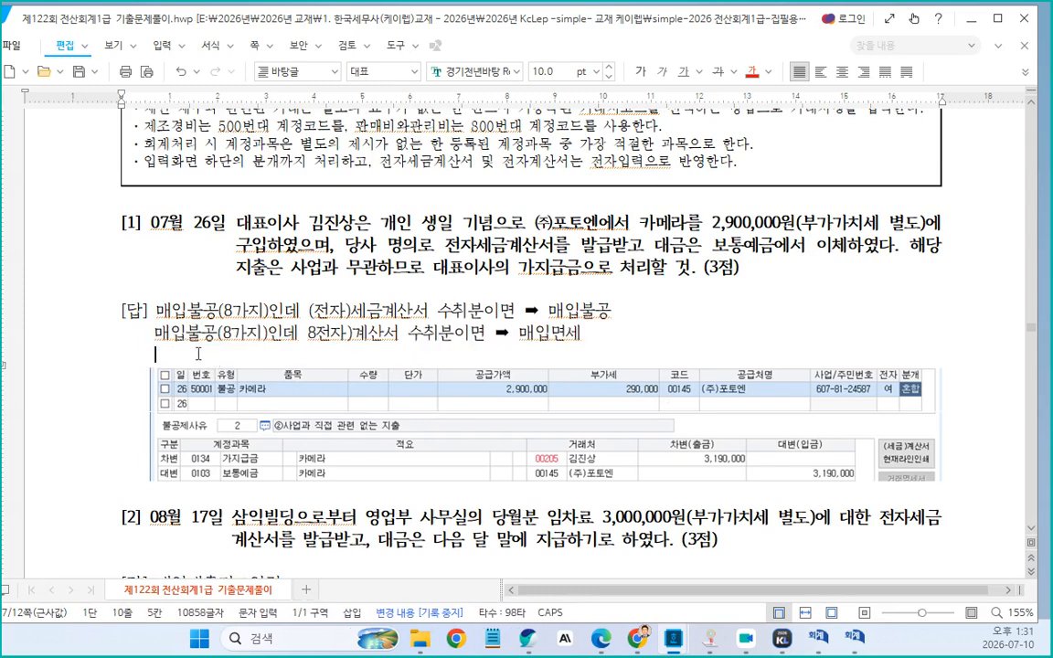
key(ctrl+v)
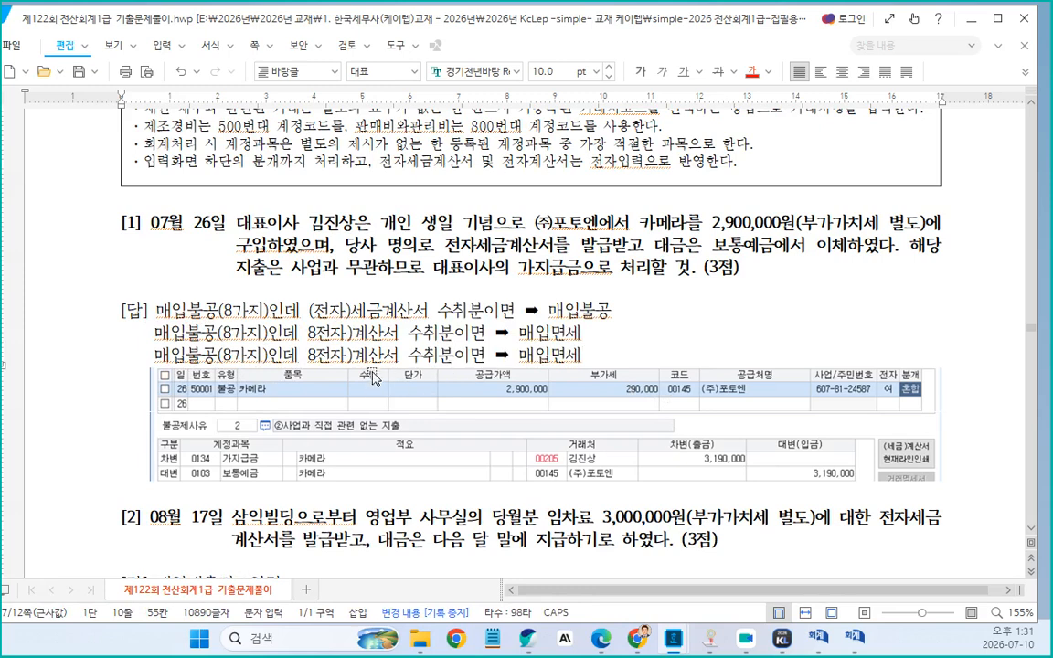
Correct "8전자)" to "(전자)" on the second answer line
click(318, 333)
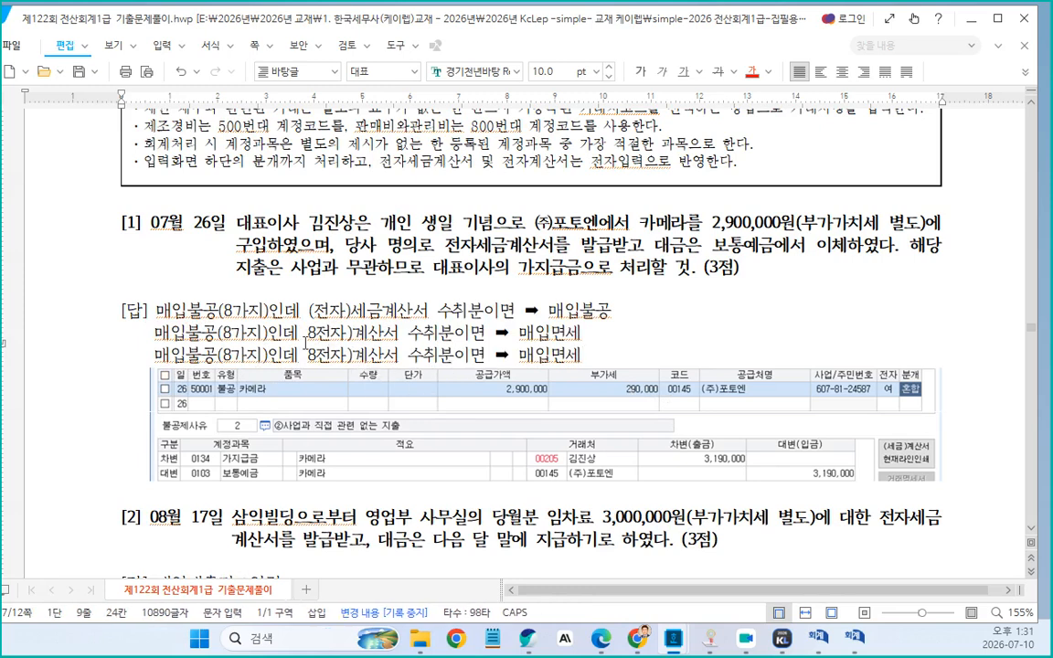
key(BackSpace)
text(()
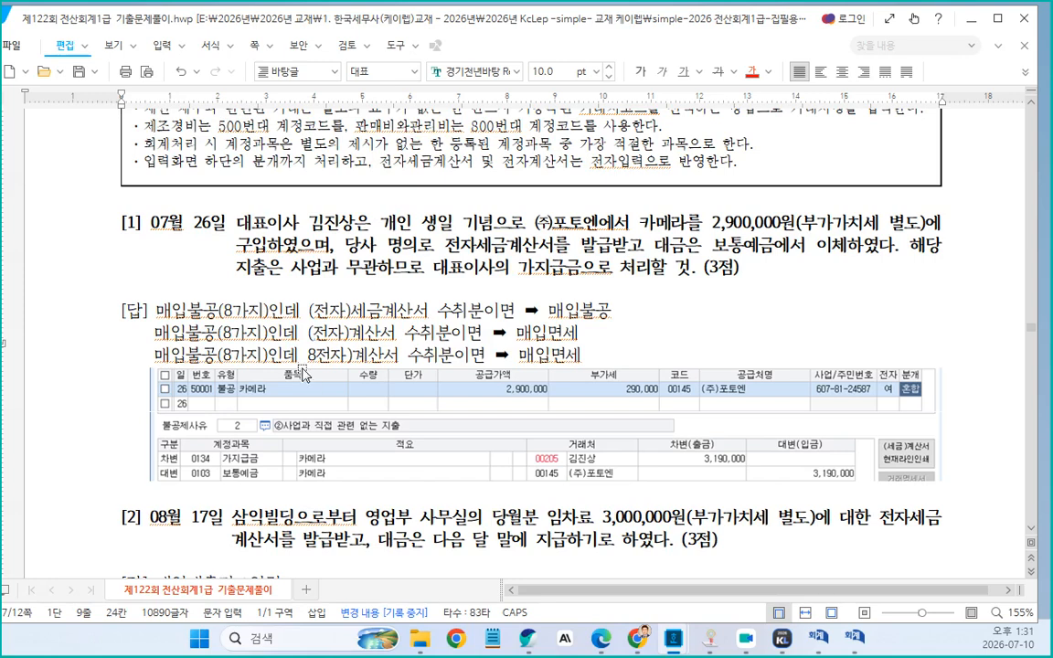
Replace "8전자)계산서 수취분이면" on the third line with "신용카드, 현금영수증 수취분이면"
drag(308, 355, 485, 355)
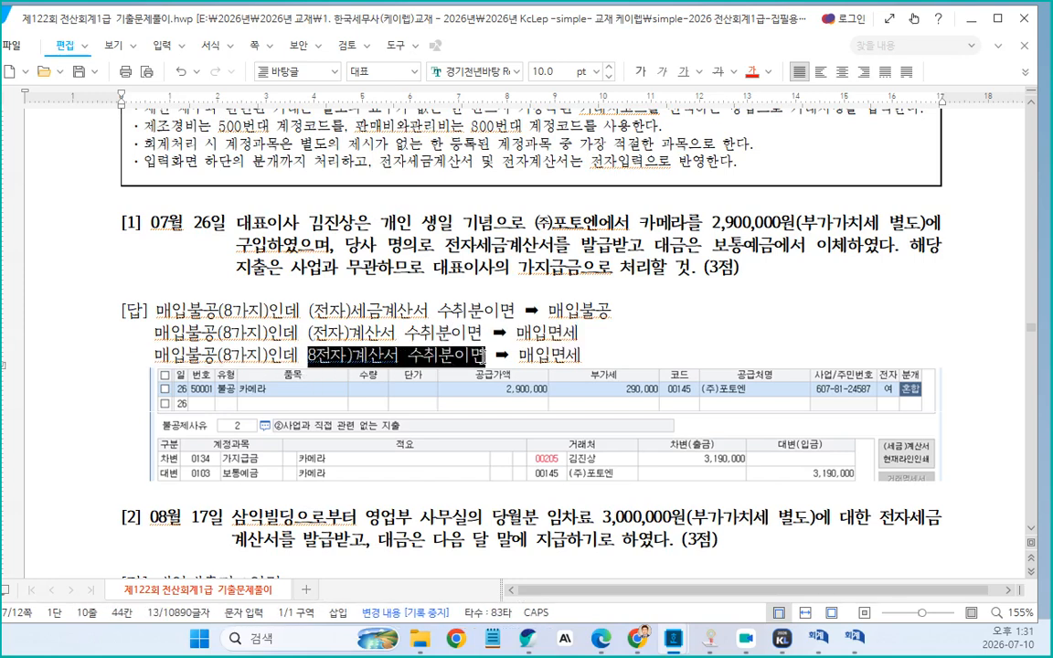
text(신용)
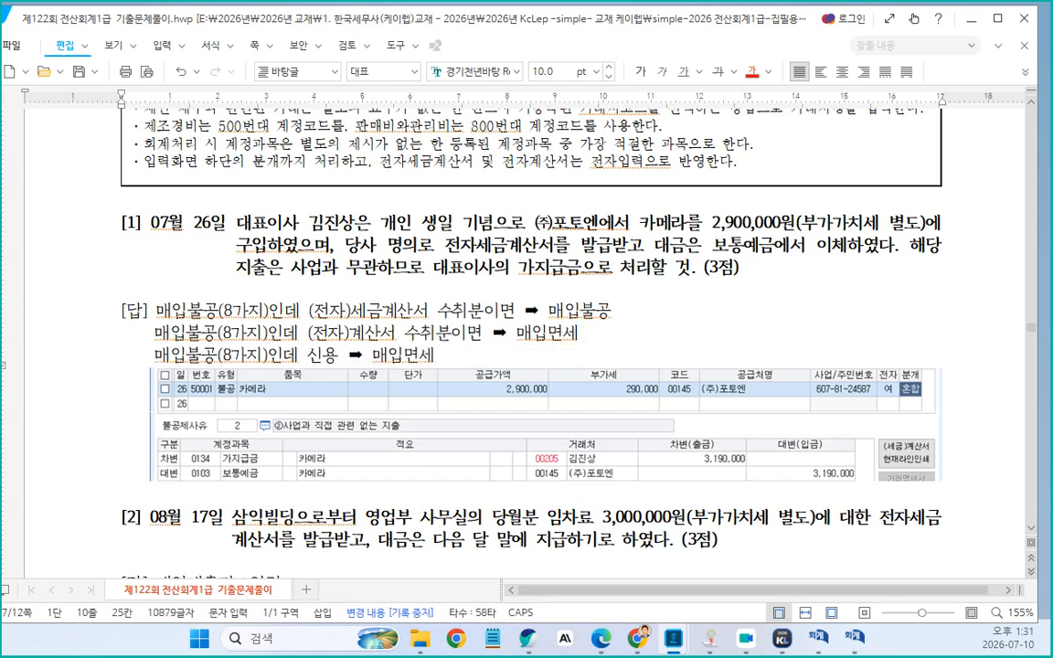
text(ㅋ카드, ㅎ녀)
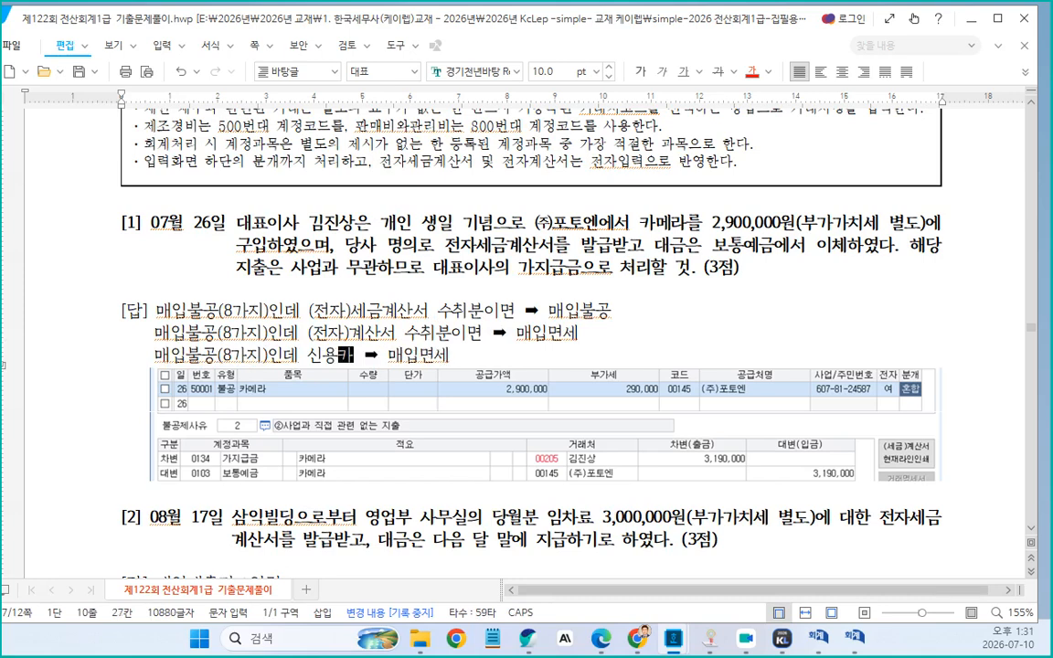
text(금영수증)
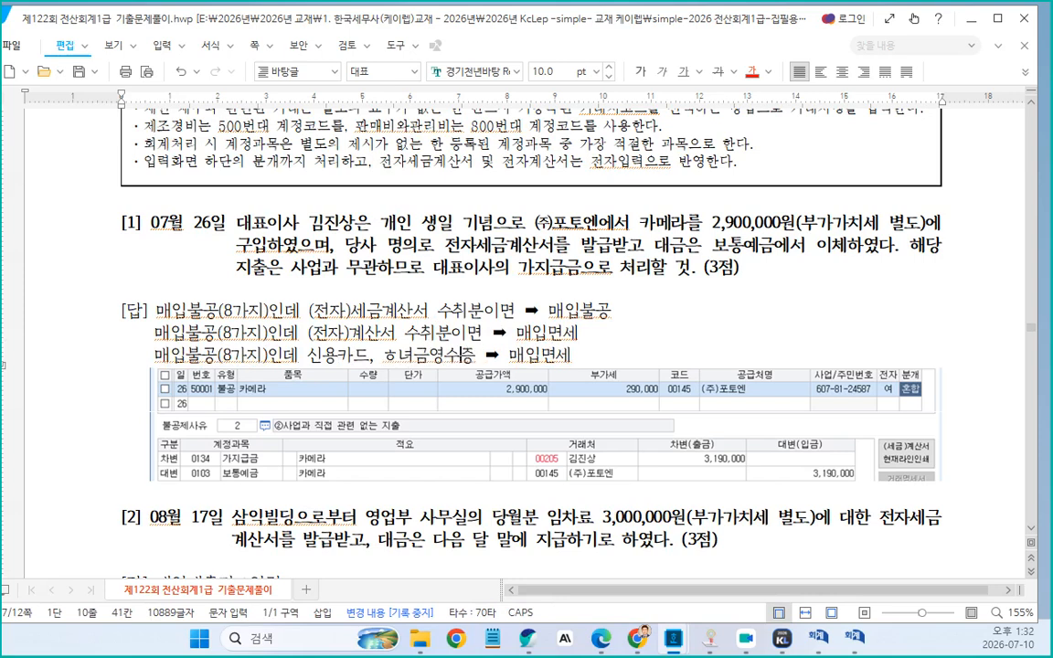
key(Left)
key(BackSpace)
key(BackSpace)
text(현금영)
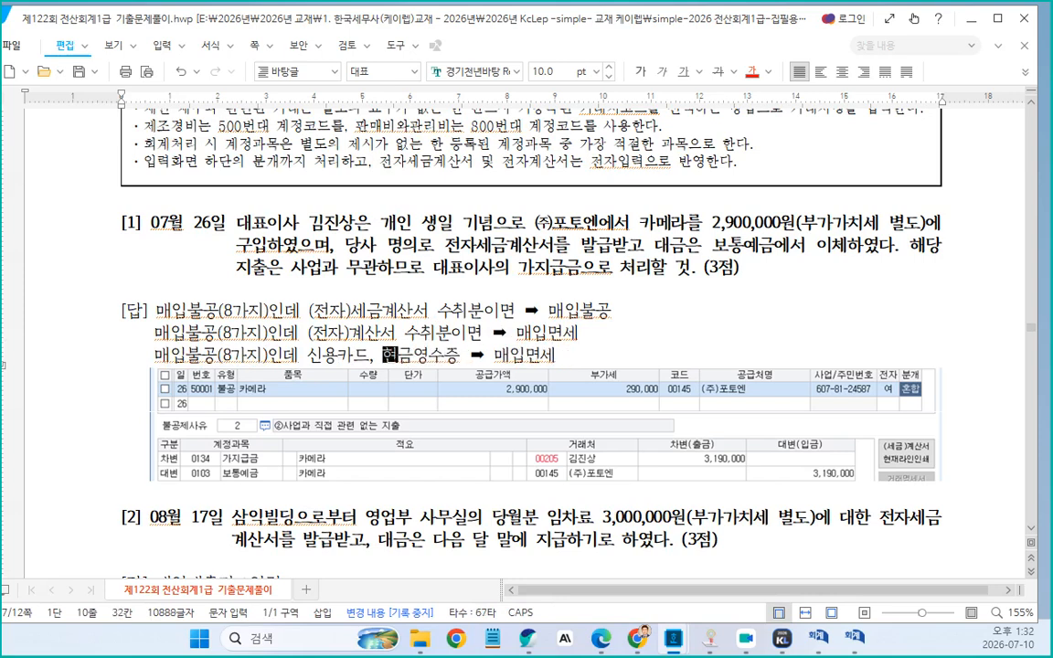
text(수증 수치분)
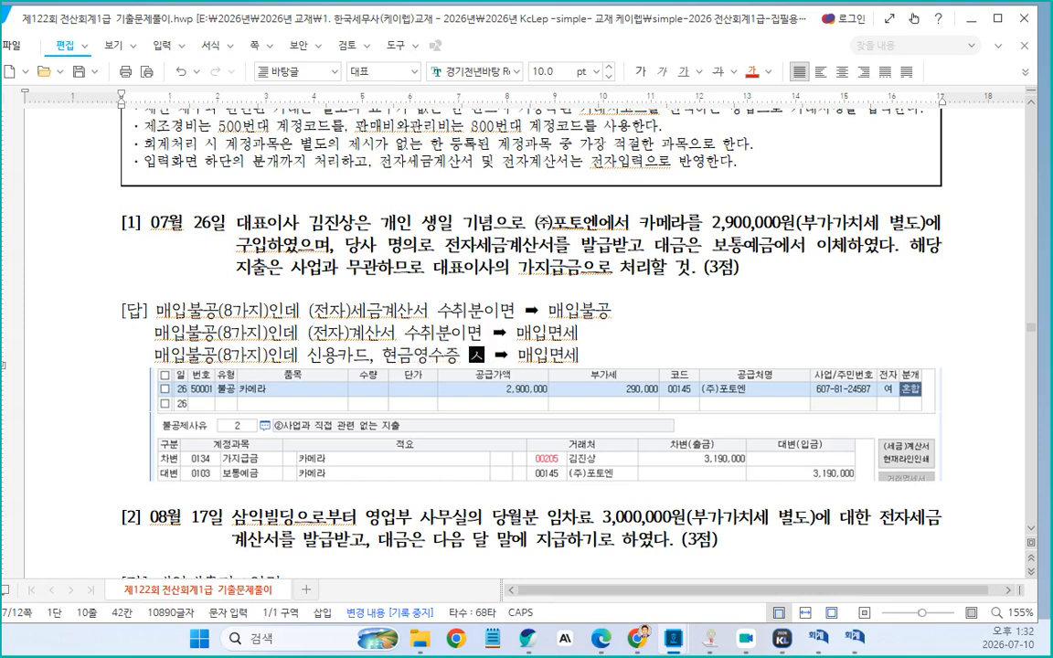
key(Left)
text(이면)
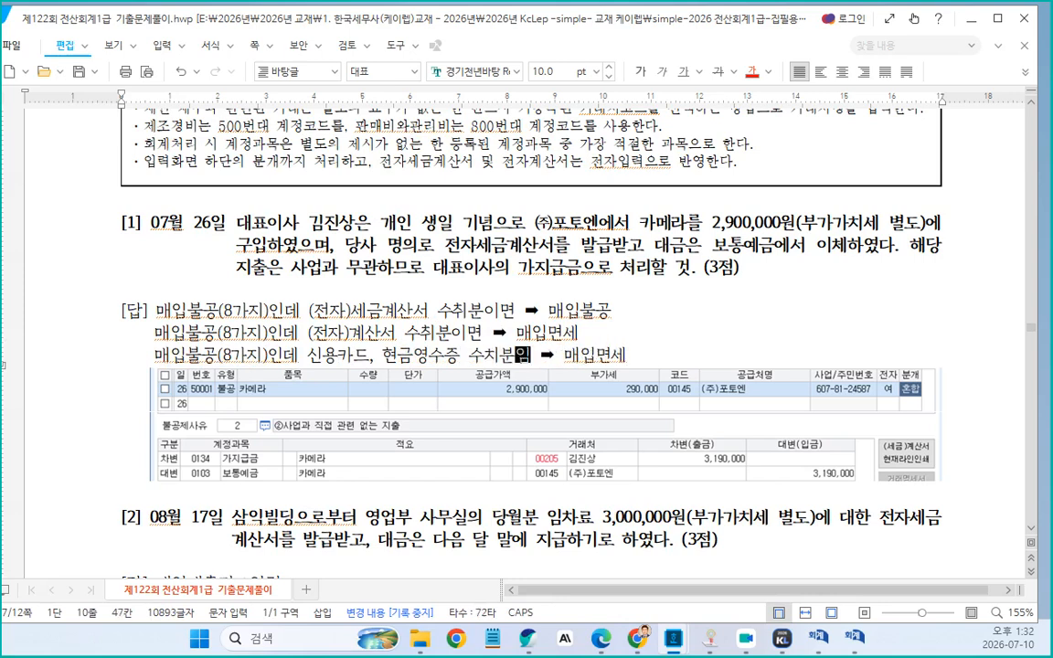
click(502, 356)
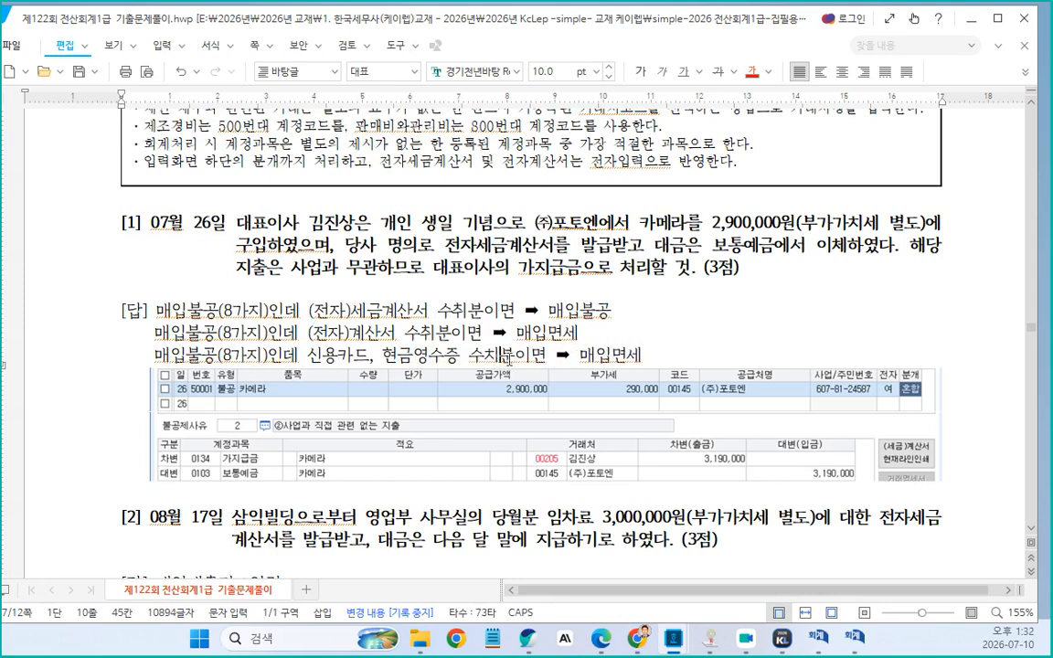
key(BackSpace)
text(취)
Change the third line's result from "매입면세" to "일반전표입력"
double_click(603, 354)
text(입)
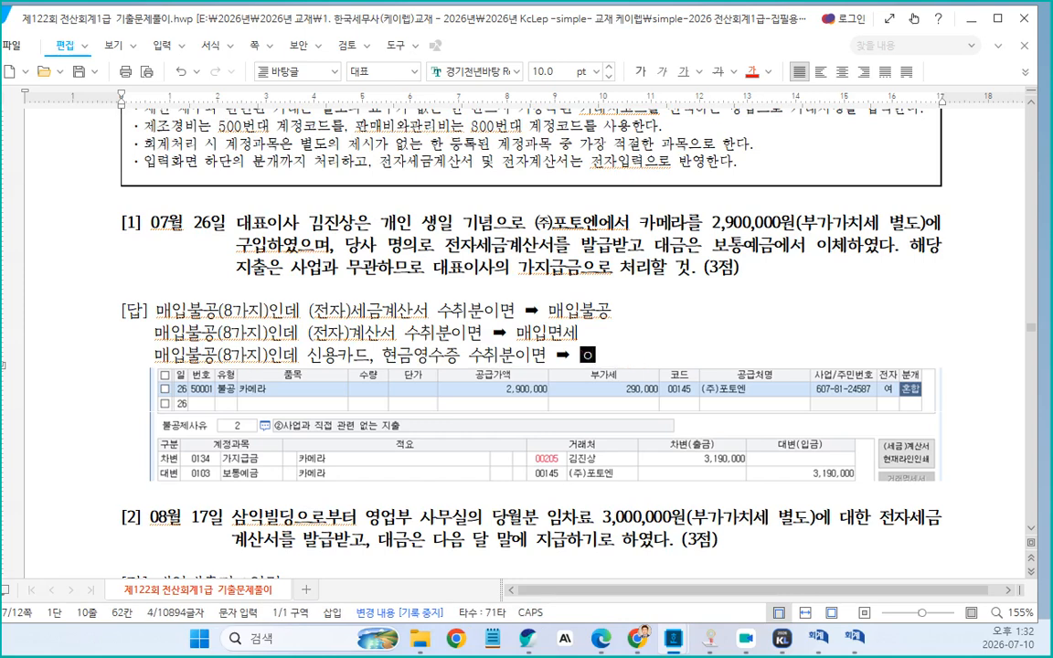
text(반전)
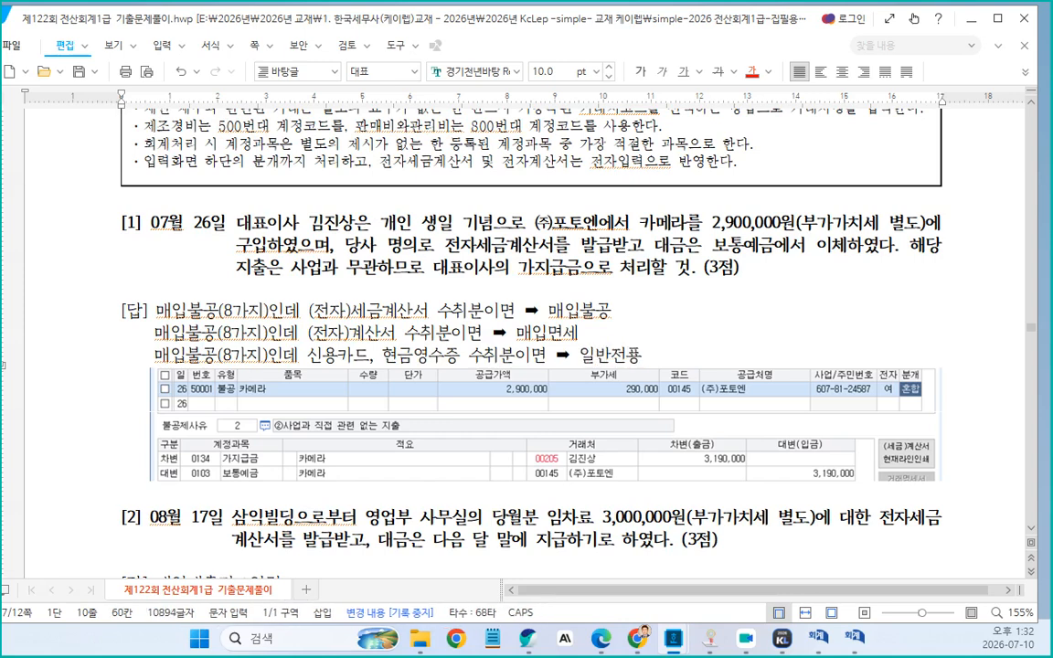
text(표입력)
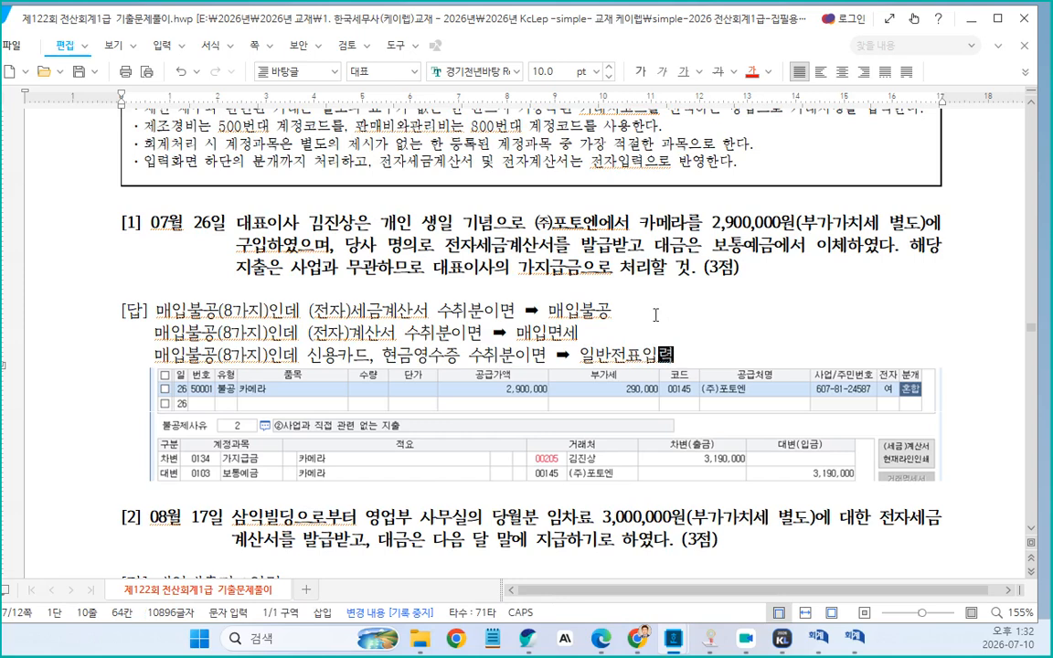
Color the first answer line of problem [1] red
drag(154, 312, 614, 315)
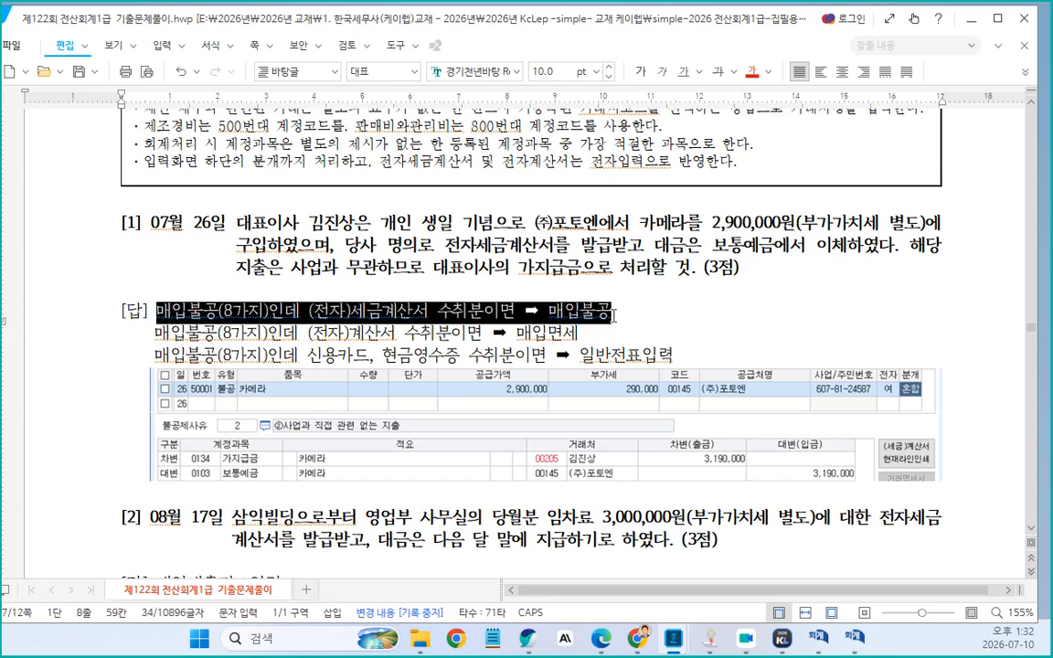
click(752, 71)
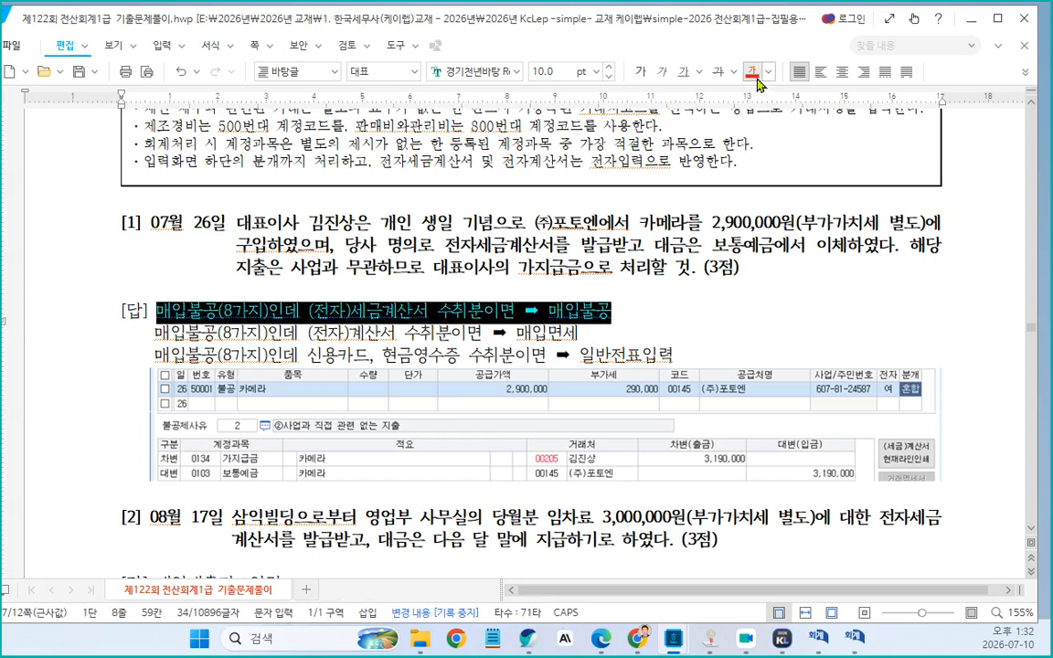
click(631, 320)
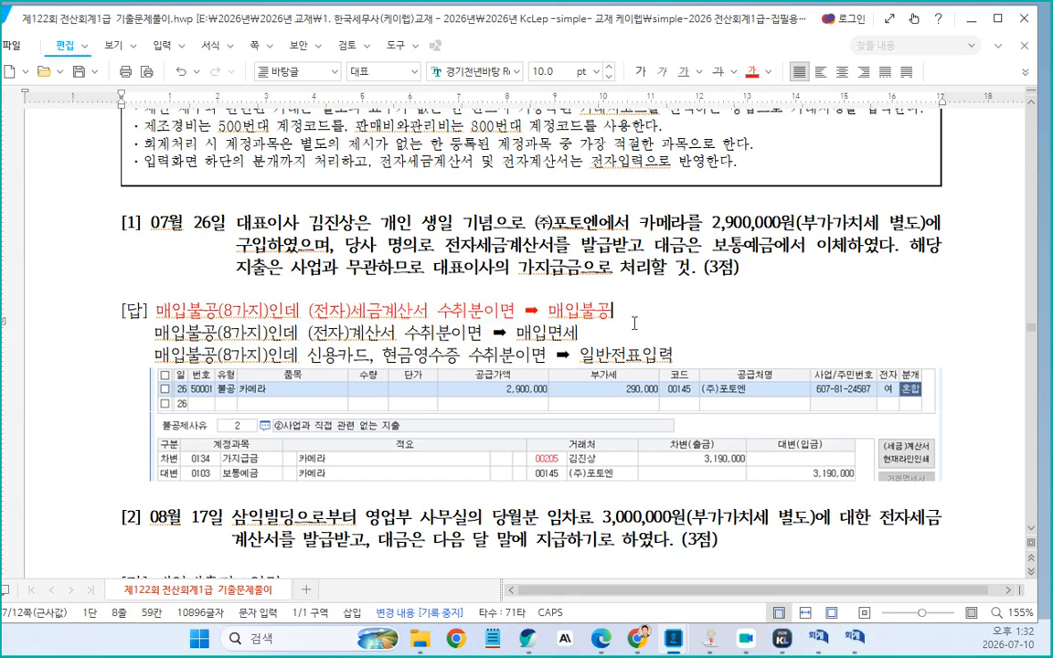
Append "(불공사유 2번)" to the end of the first answer line of problem [1]
text((불공ㅅ)
text(유 2)
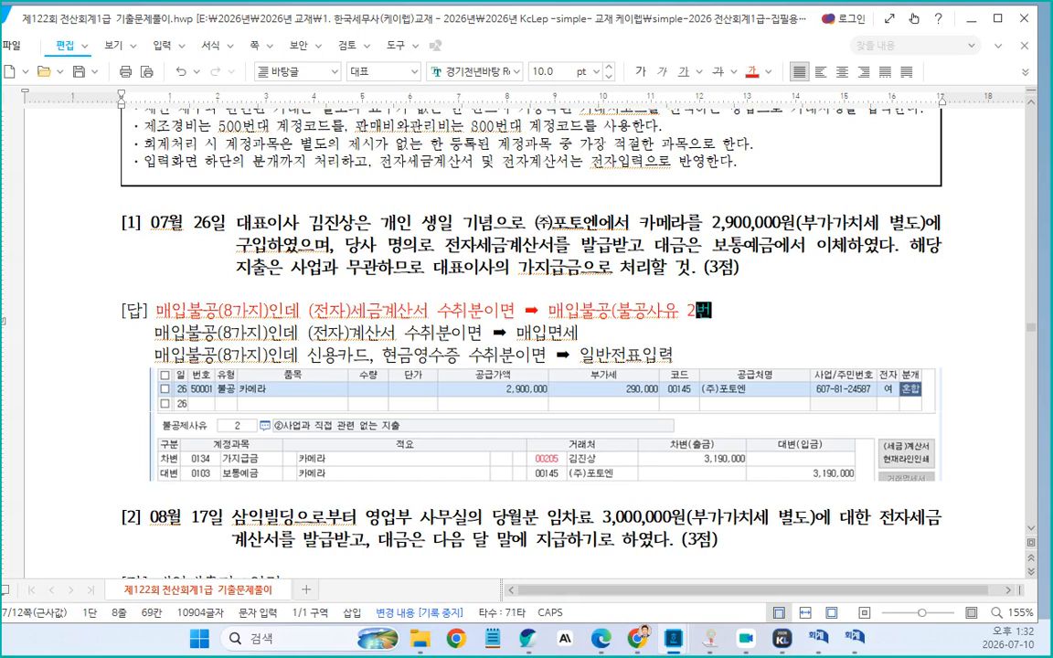
text(번))
scroll(649, 345, down, 3)
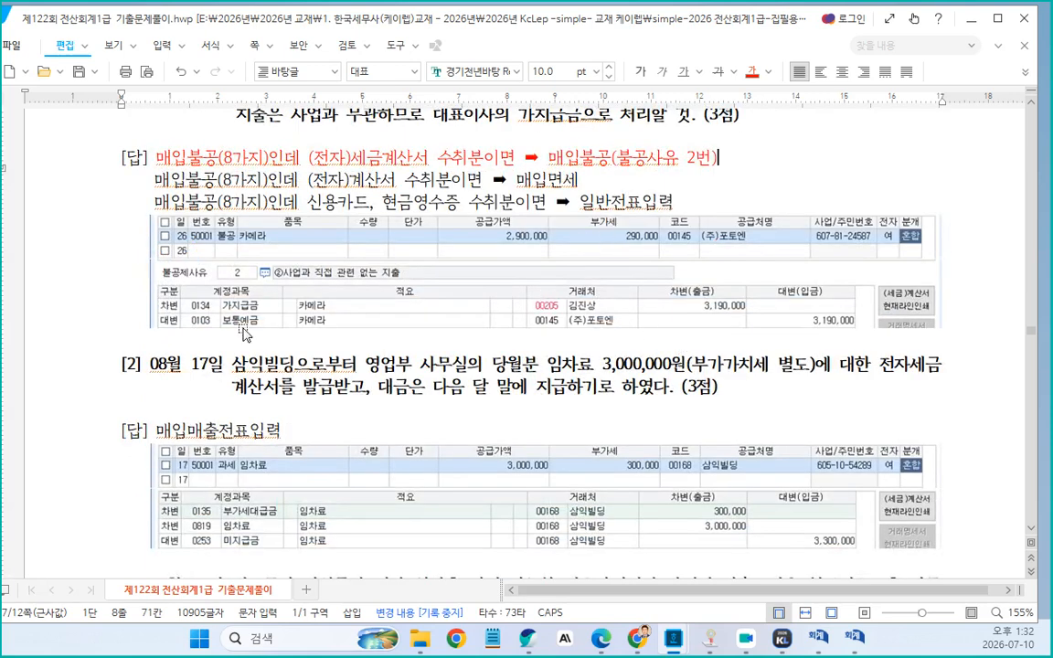
scroll(224, 302, up, 2)
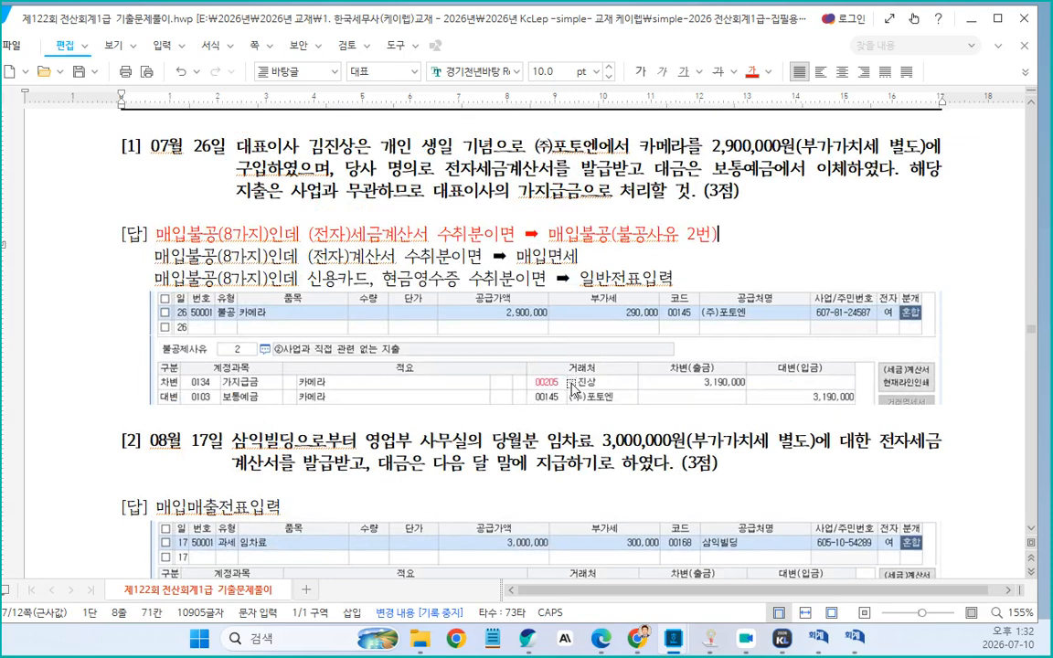
scroll(574, 390, down, 8)
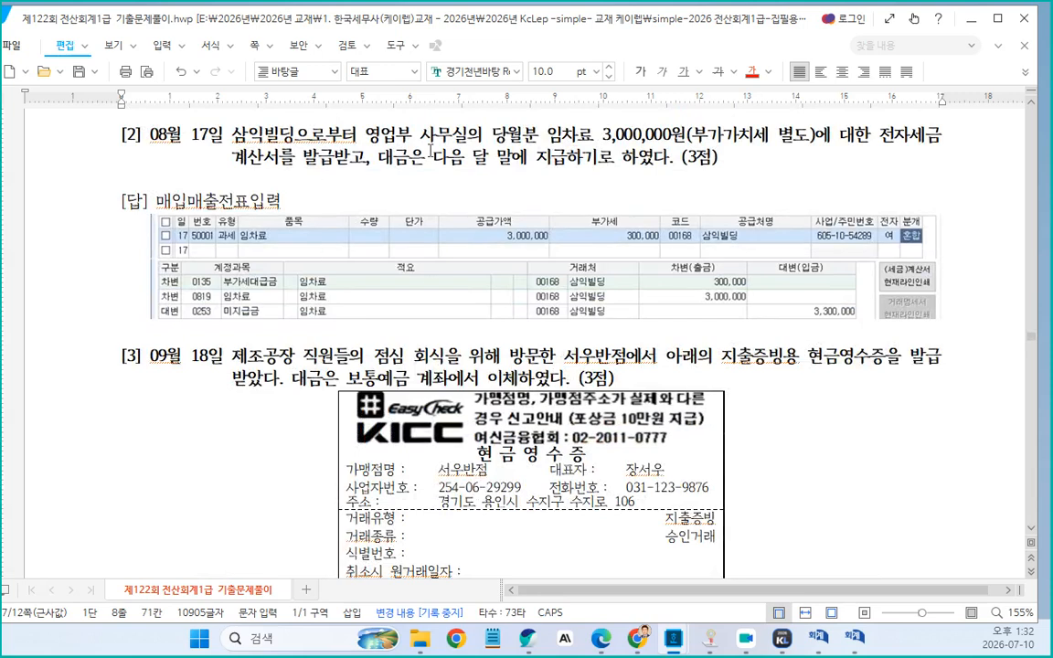
drag(549, 137, 578, 137)
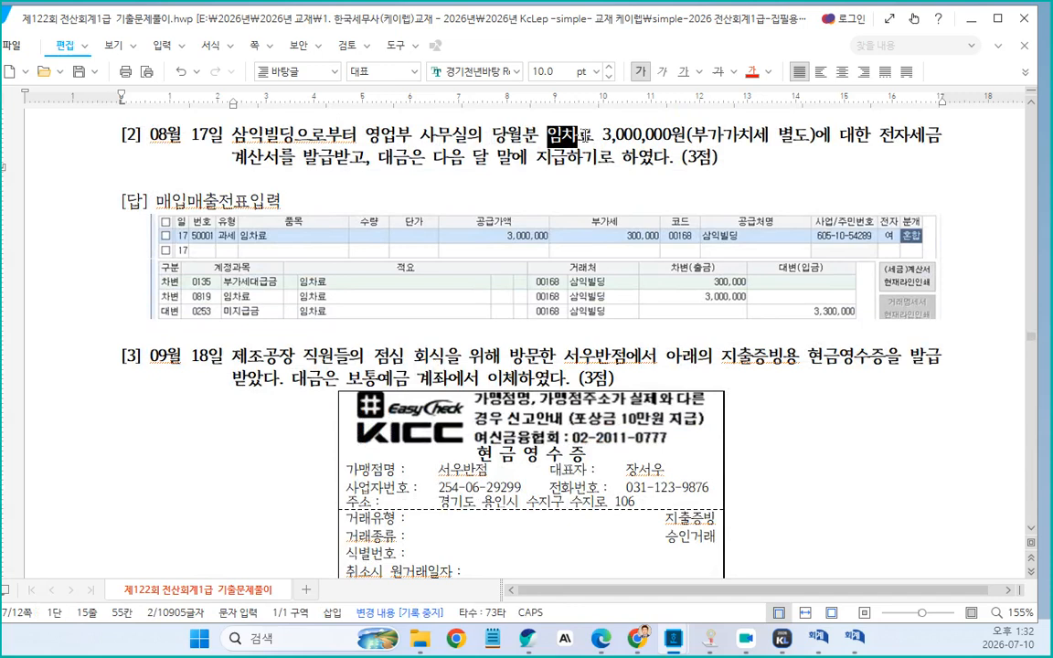
middle_click(590, 137)
click(598, 139)
scroll(601, 146, up, 1)
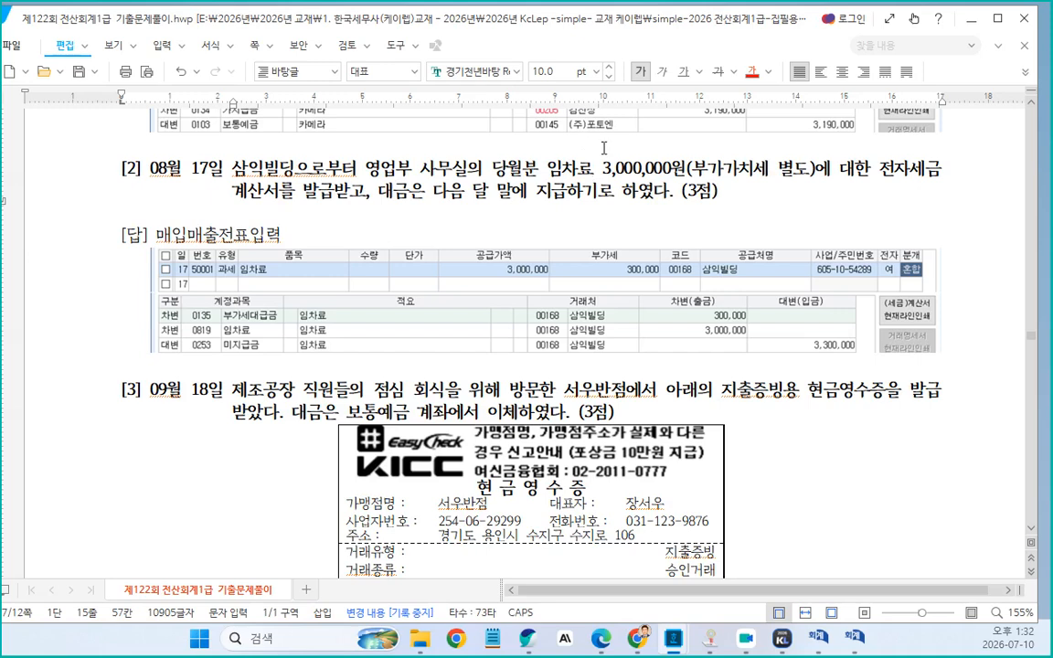
Rewrite problem [2]'s answer text as "매입과세이며, 일반적인 상거래가 아니다."
click(355, 198)
drag(187, 236, 283, 236)
text(과세)
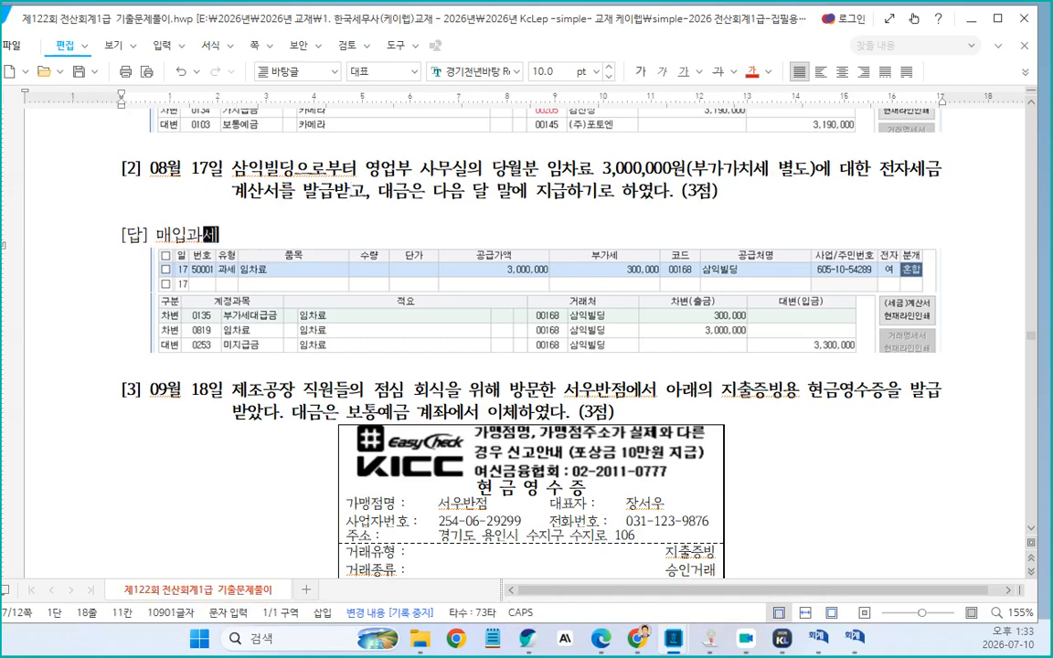
text(에 )
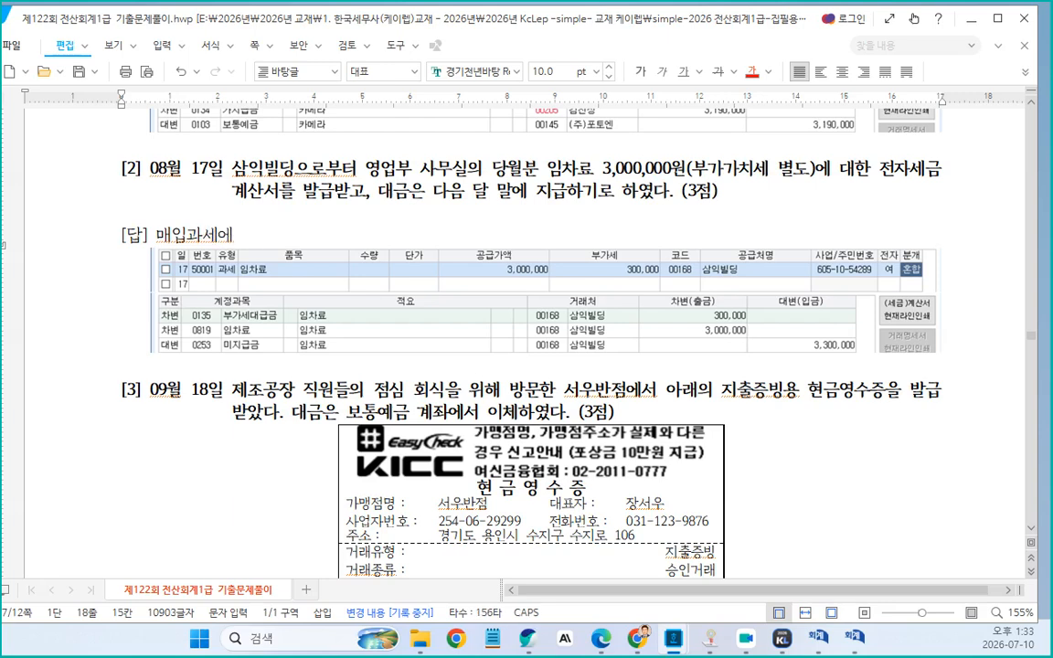
text(일반적ㅇ)
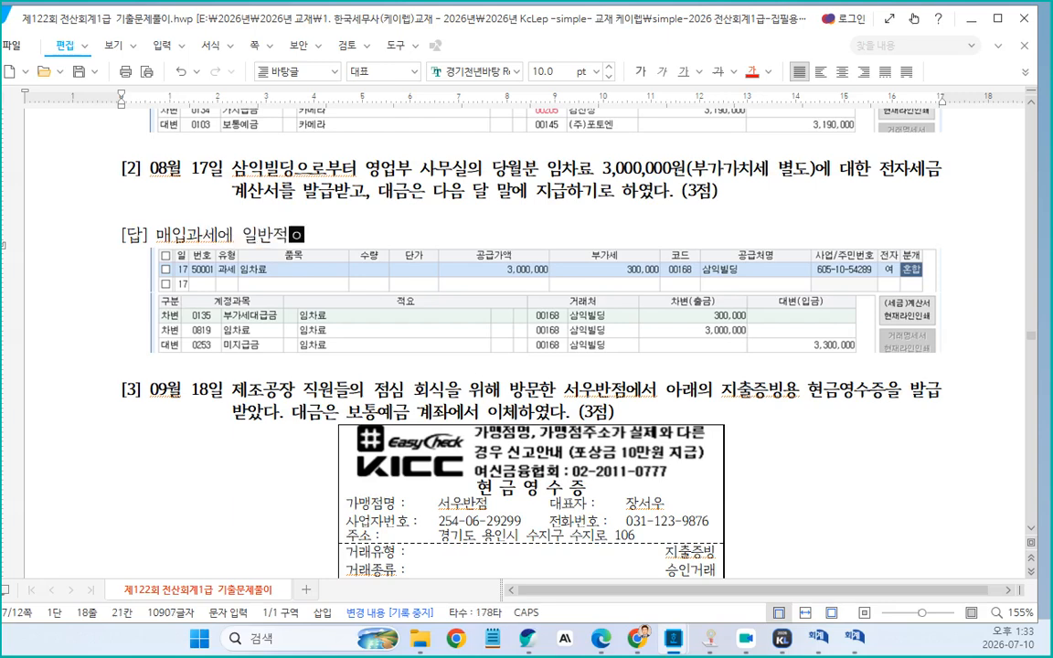
text(인 상걸)
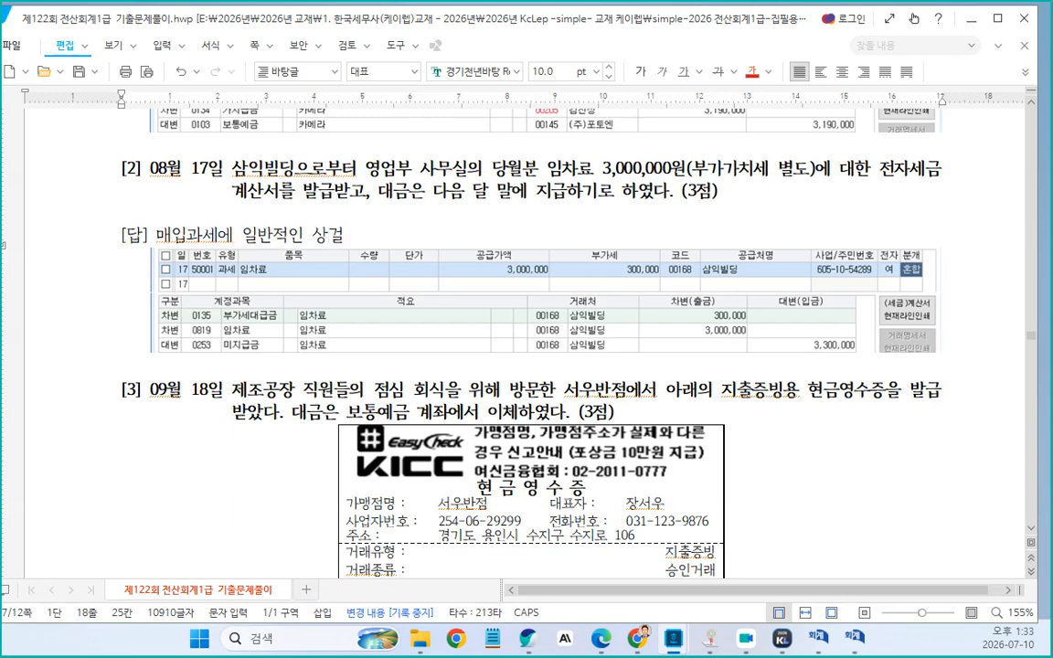
key(BackSpace)
text(거래가 아니다)
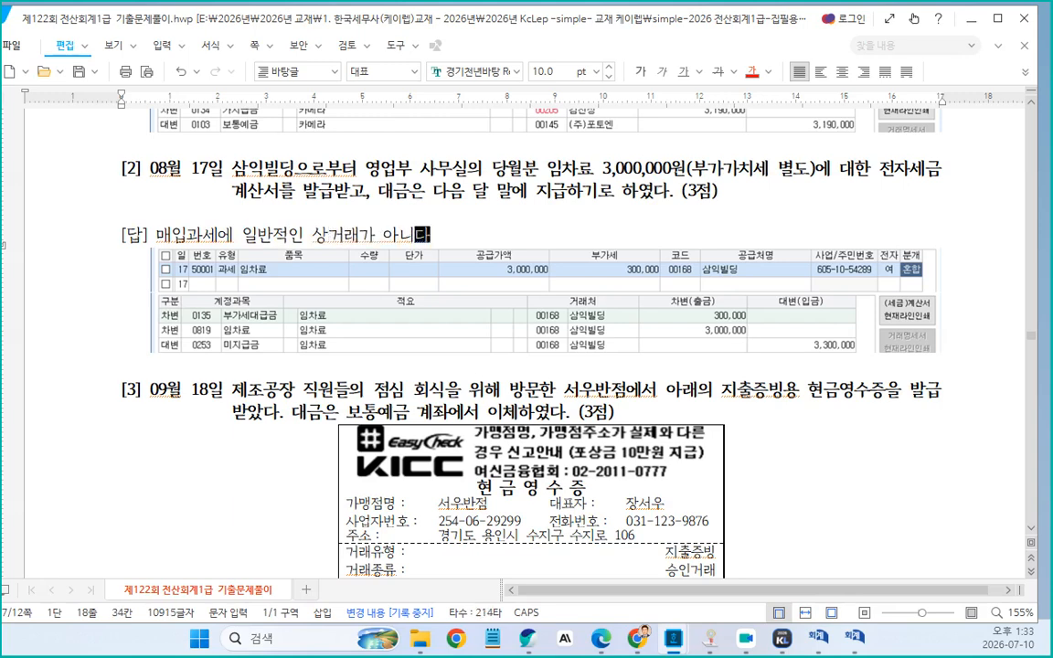
click(245, 236)
key(Delete)
text(이)
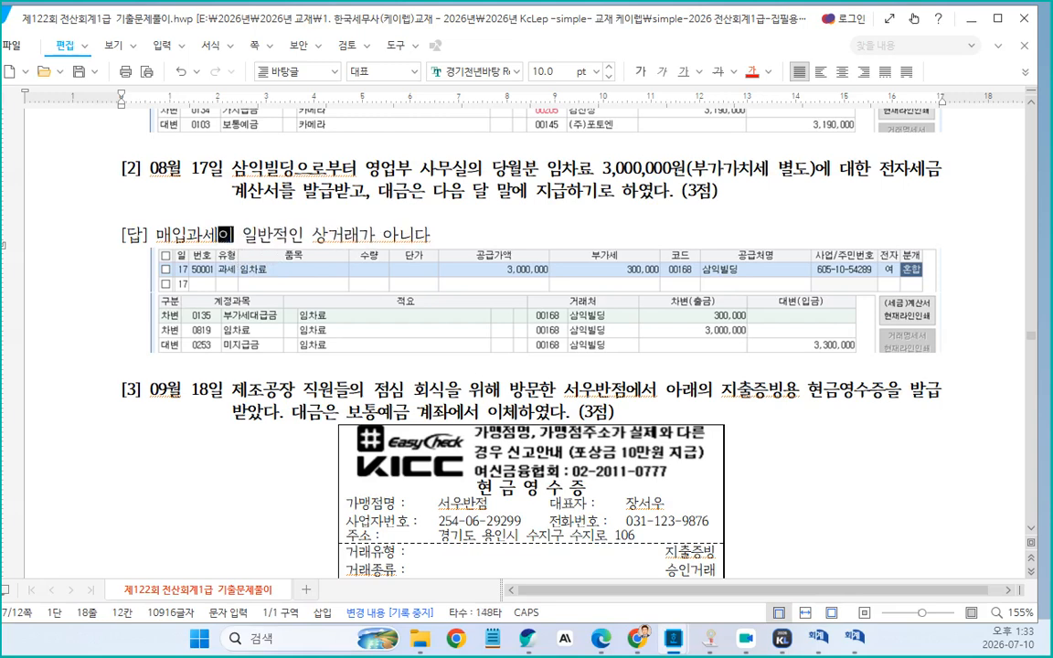
text(며,)
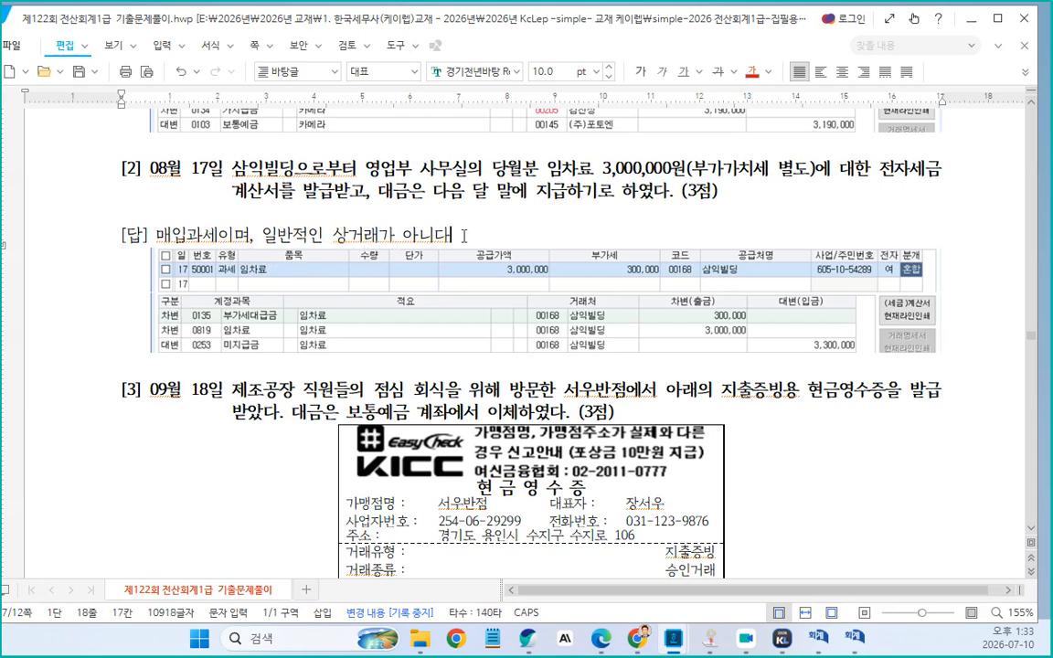
text(.)
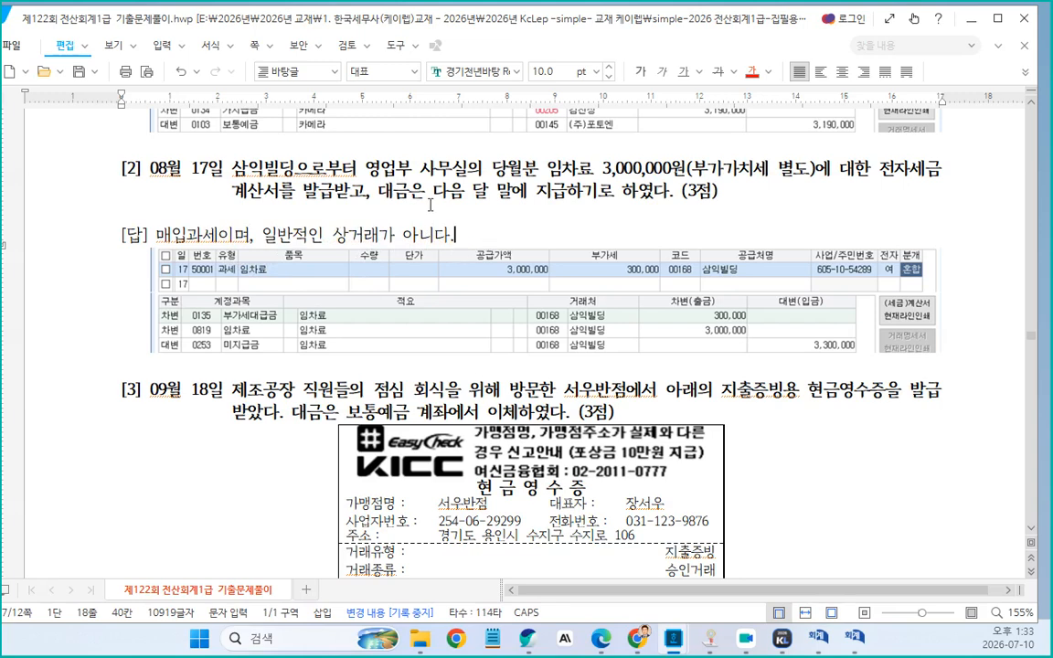
Copy the phrase "대금은 다음 달 말에 지급하기로 하였다" from problem [2] and paste it at the end of its answer line
double_click(400, 191)
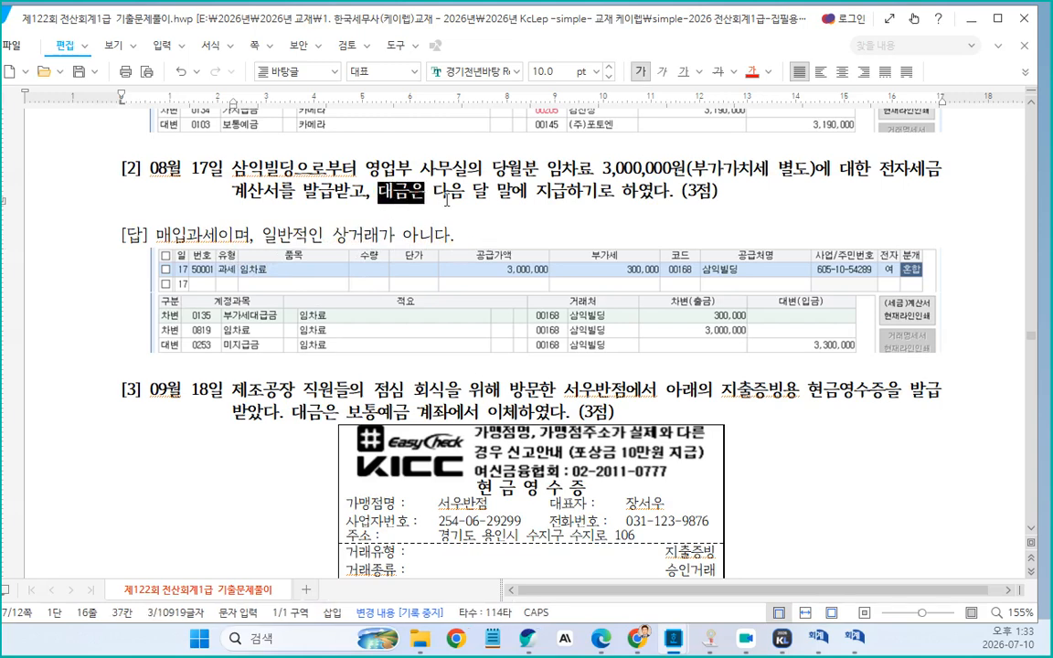
drag(446, 199, 669, 183)
key(ctrl+c)
click(524, 243)
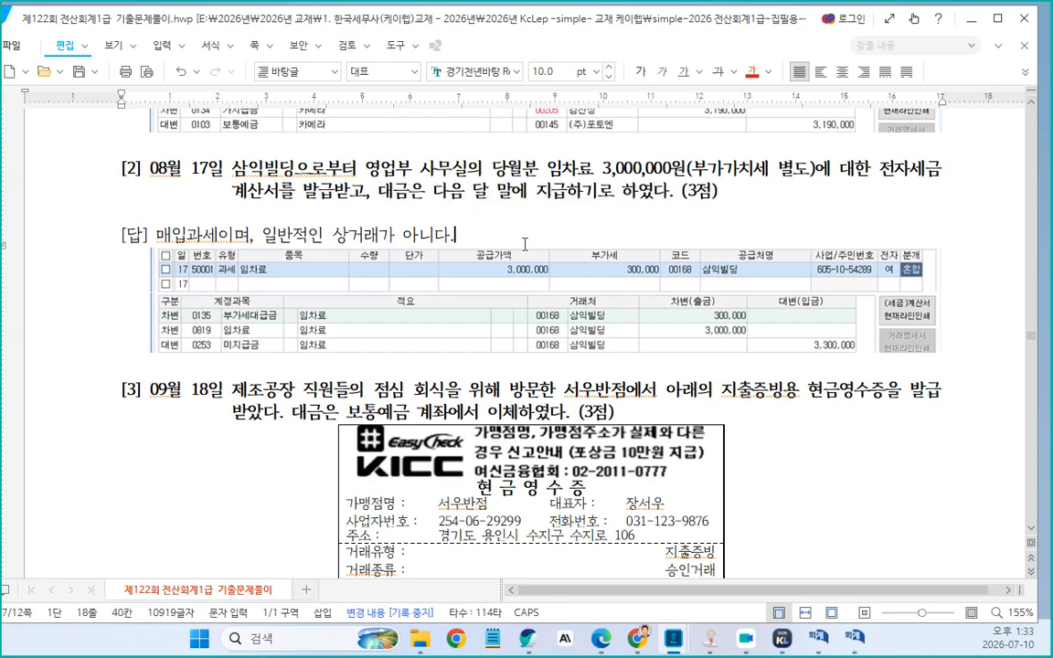
key(ctrl+v)
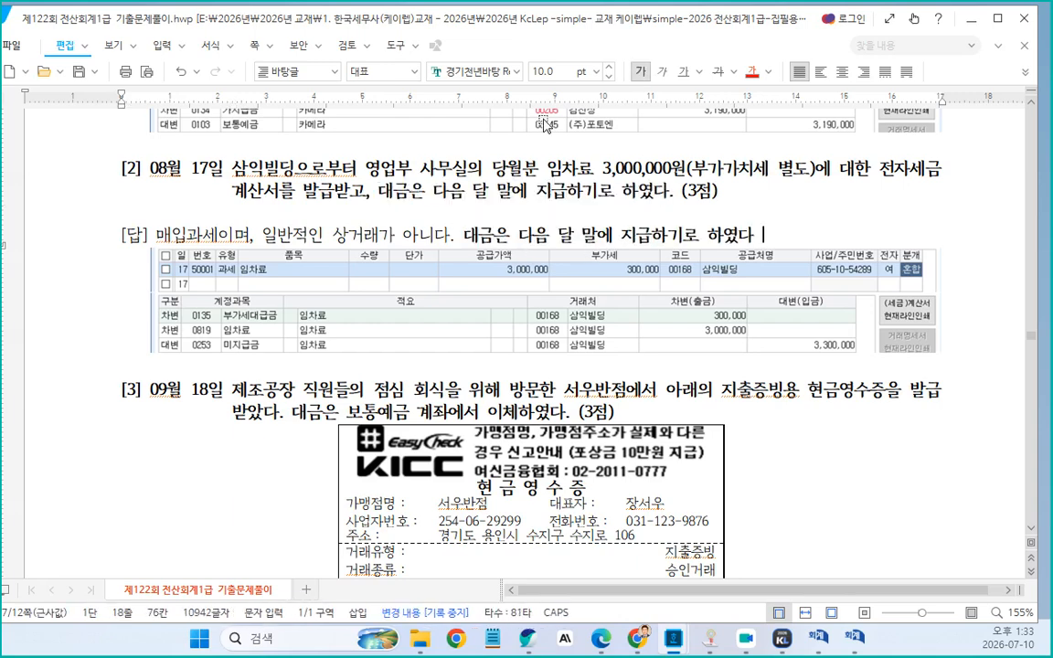
Insert an arrow symbol followed by "미지급금" after the pasted phrase in problem [2]'s answer line
key(ctrl+F10)
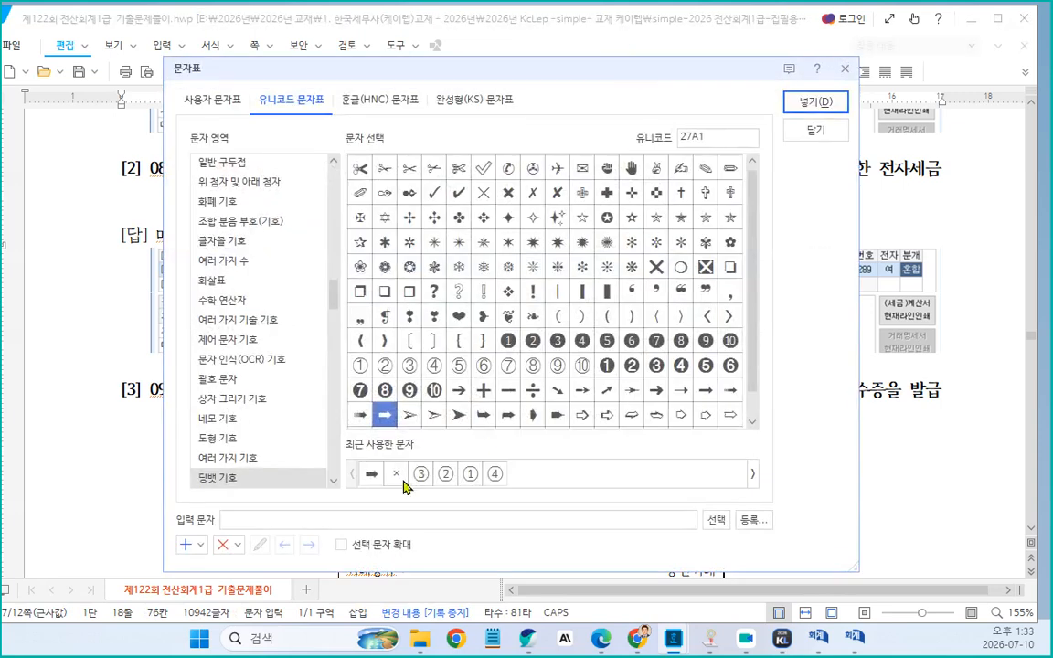
click(787, 107)
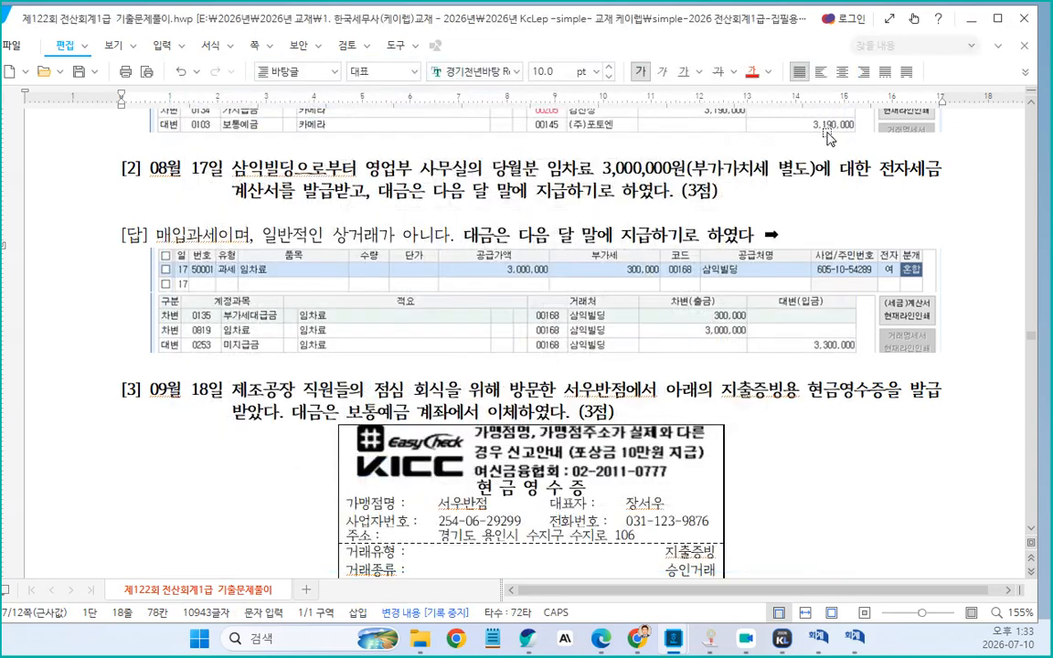
text(미직브금)
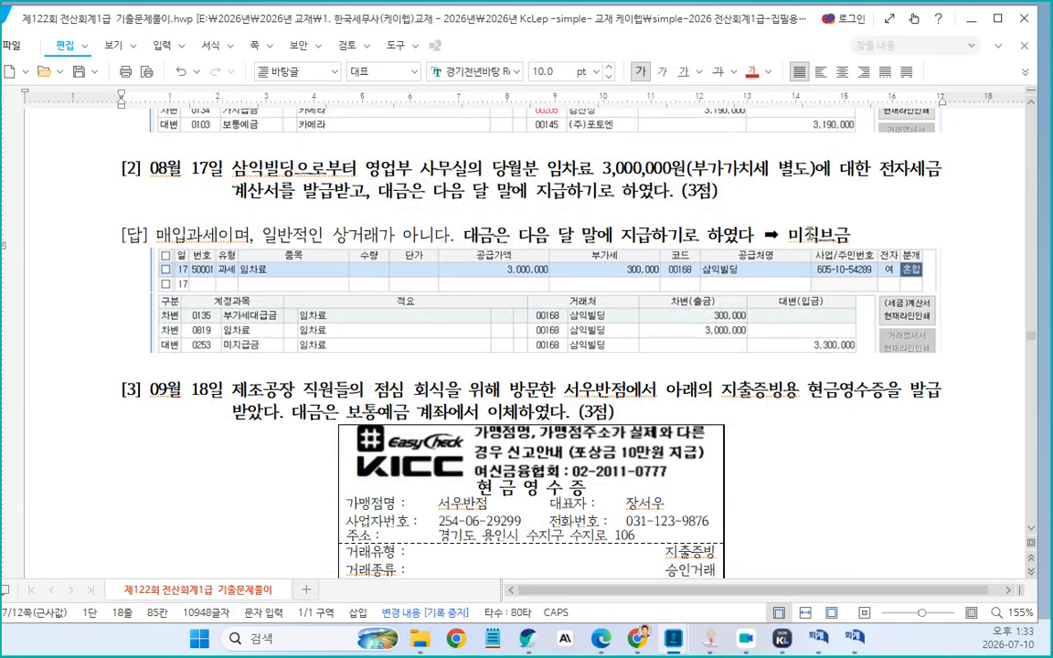
click(807, 235)
key(Delete)
key(Delete)
text(지급)
drag(454, 235, 850, 238)
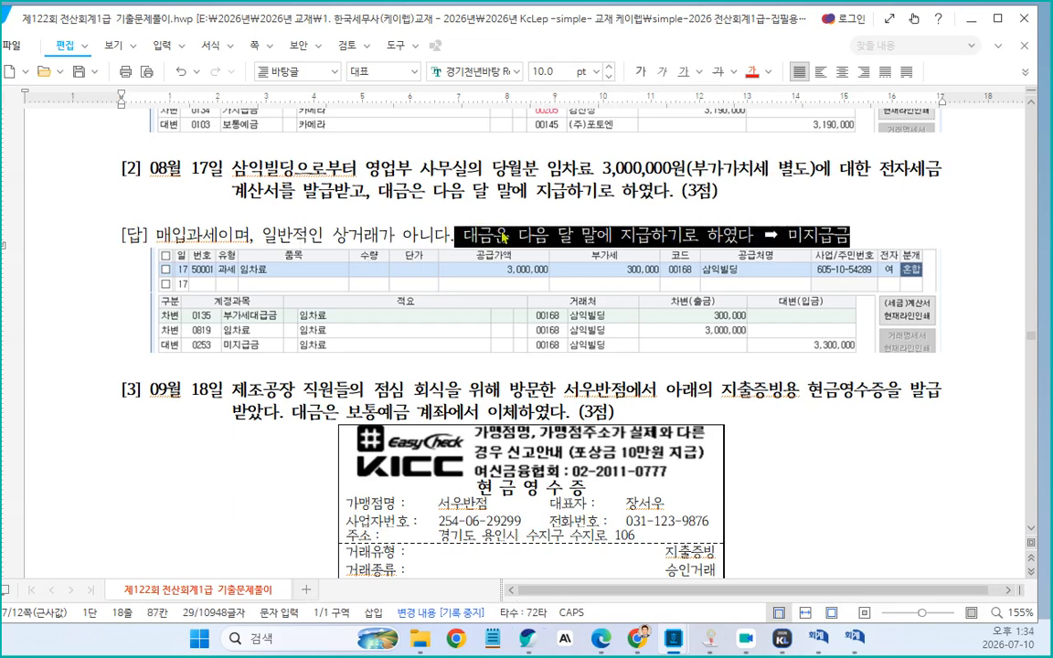
click(454, 234)
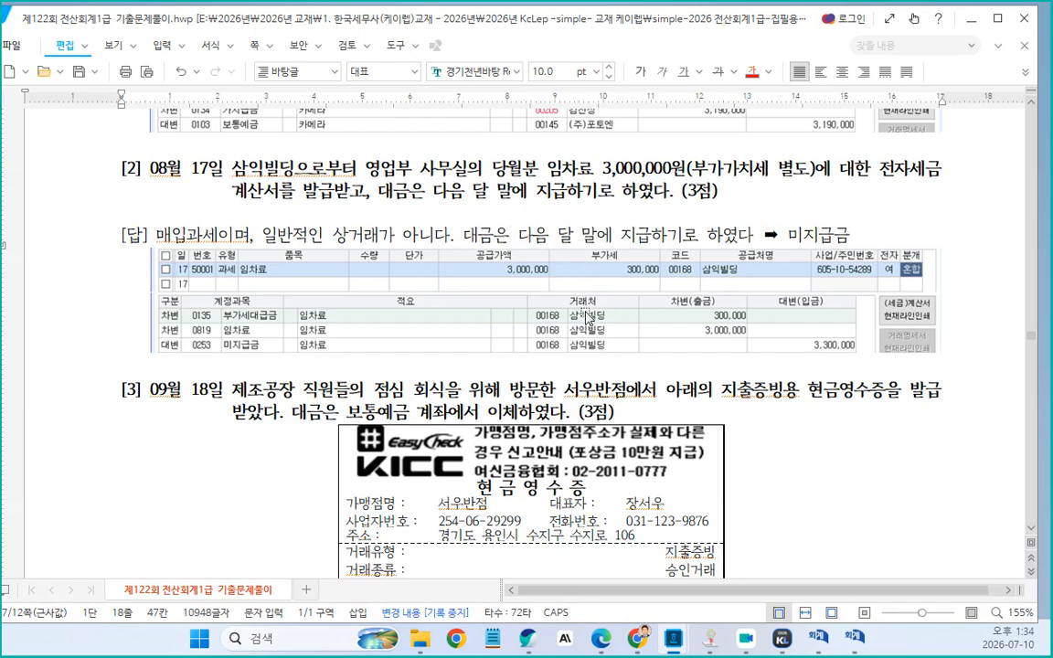
Insert spaces in "서우반점" and "지출증빙용" within problem [3]'s statement
scroll(530, 329, down, 5)
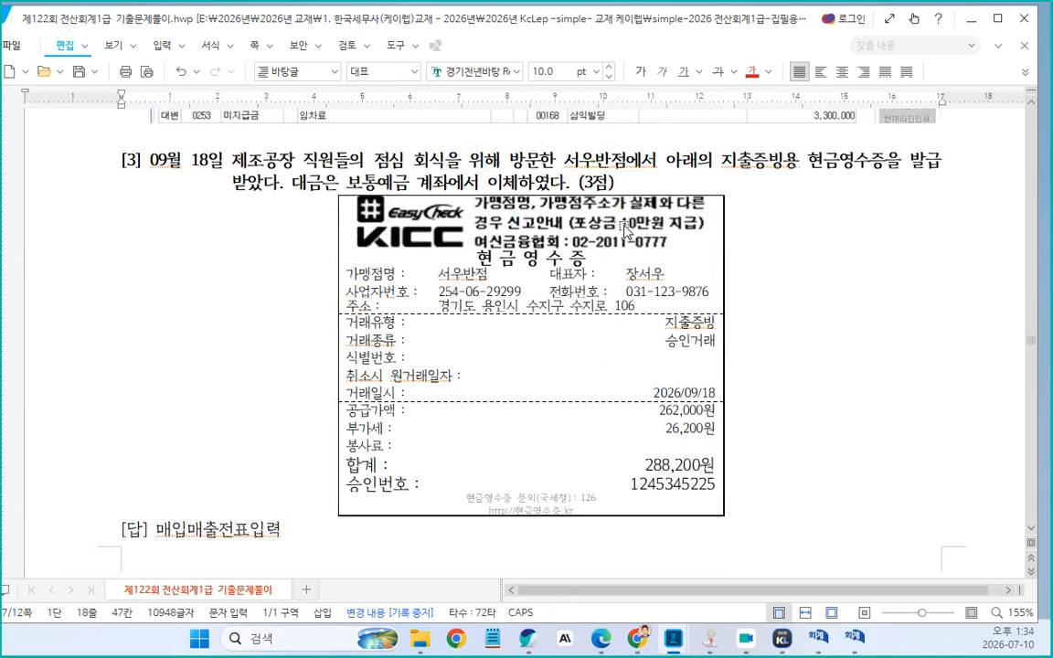
click(602, 161)
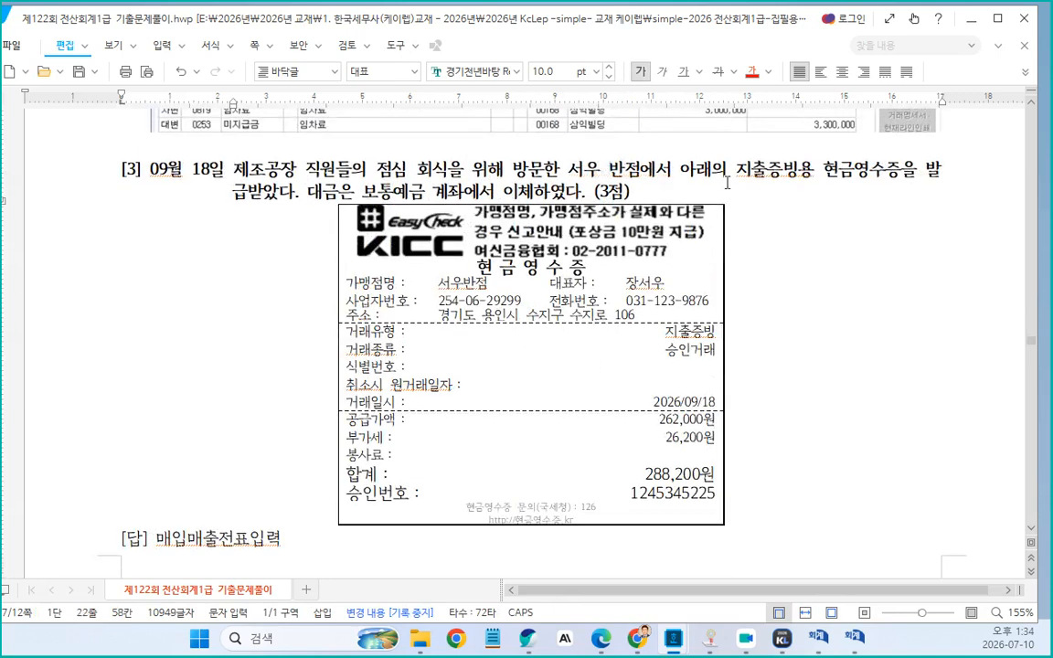
click(767, 174)
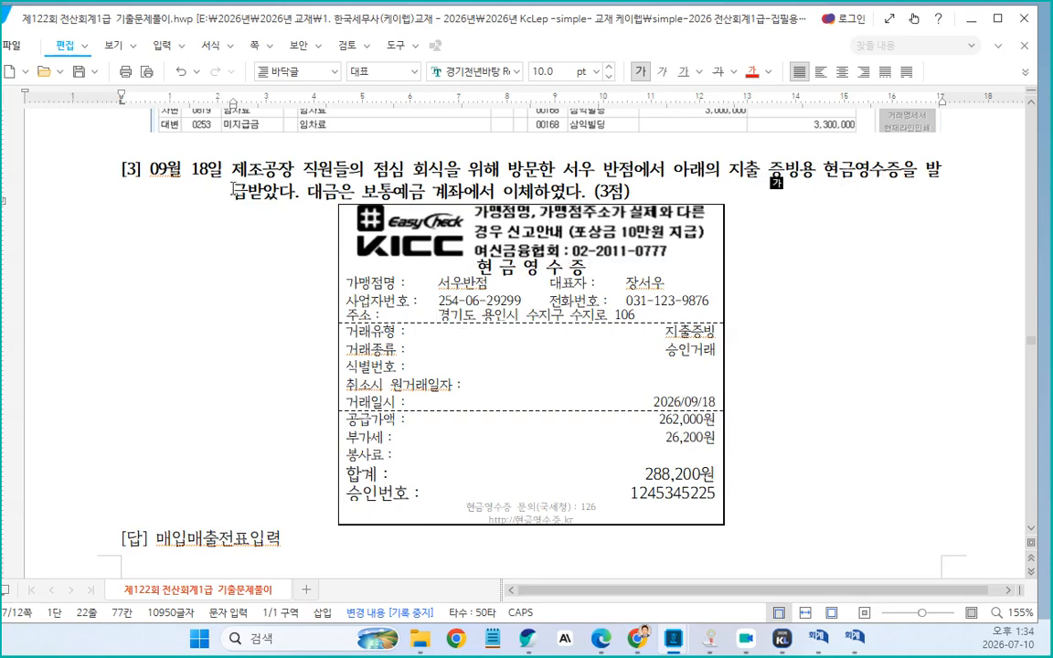
Replace "매출전표입력" in problem [3]'s answer so it reads "매입현과"
scroll(585, 293, down, 10)
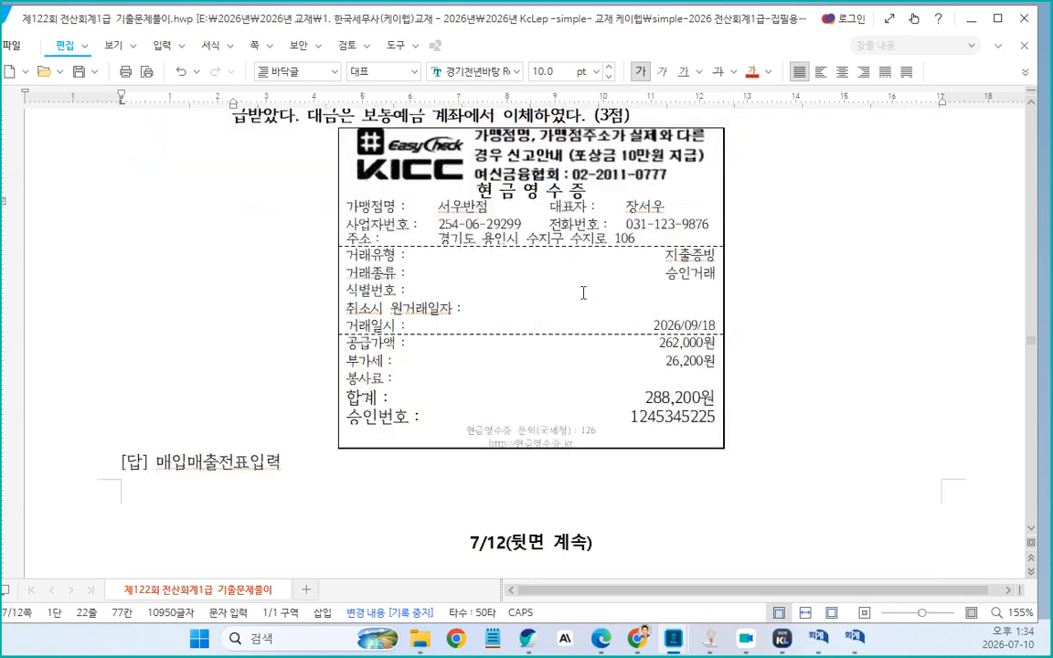
scroll(256, 381, up, 3)
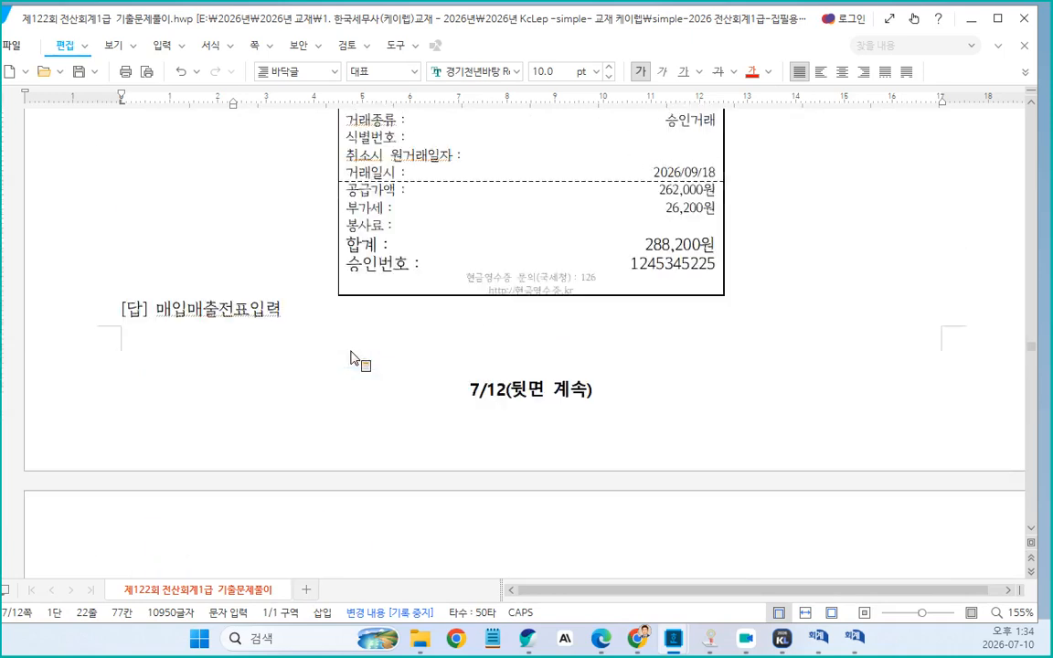
drag(187, 309, 298, 304)
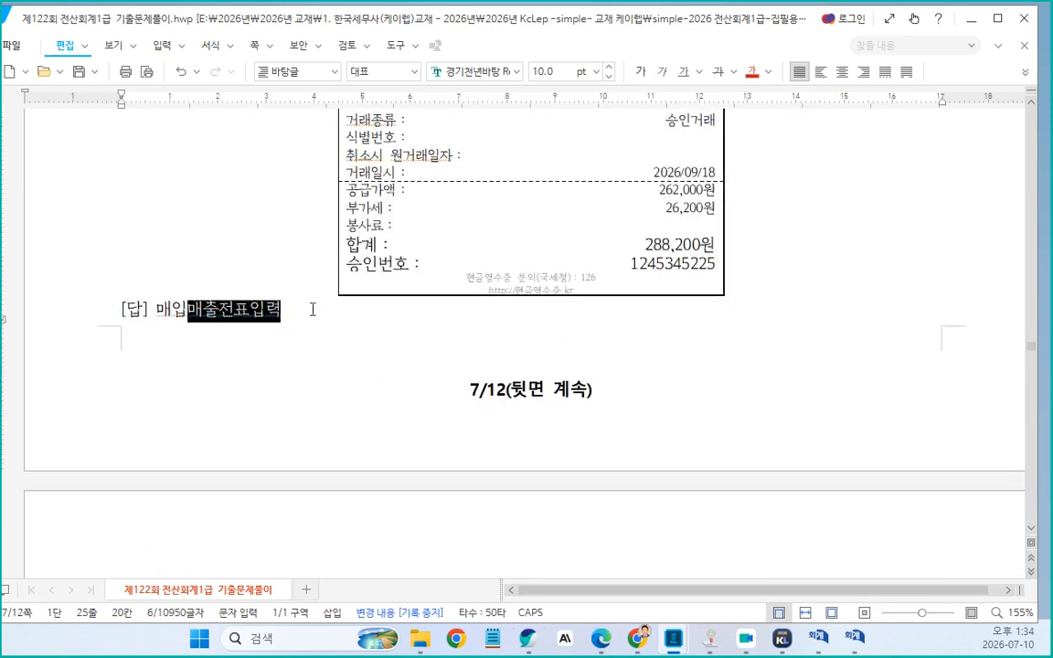
text(ㅎ녀과)
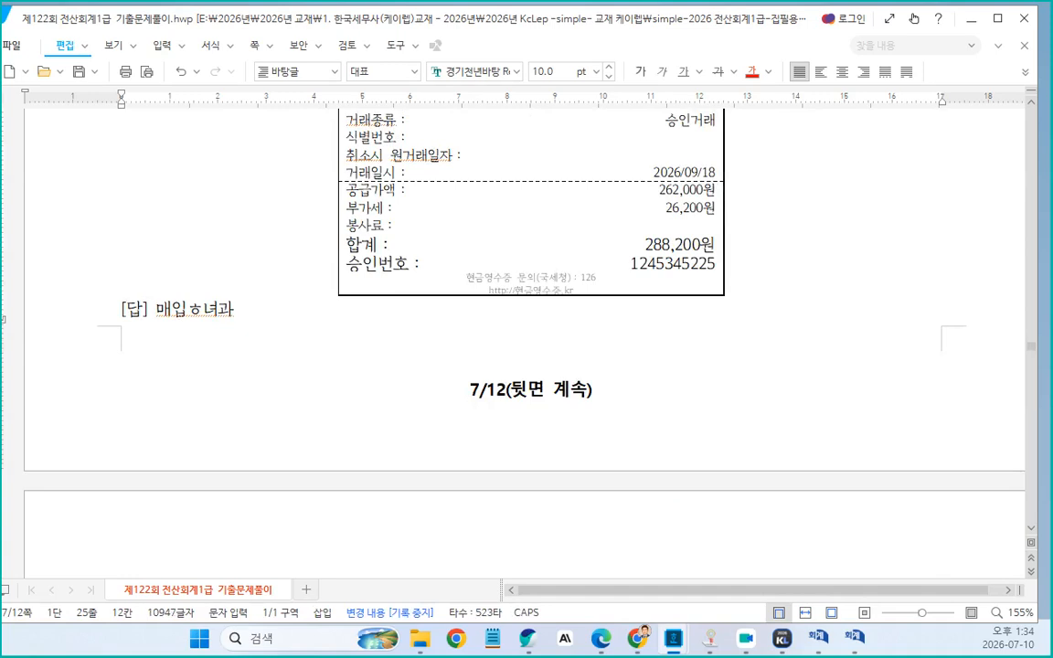
key(Left)
key(BackSpace)
key(BackSpace)
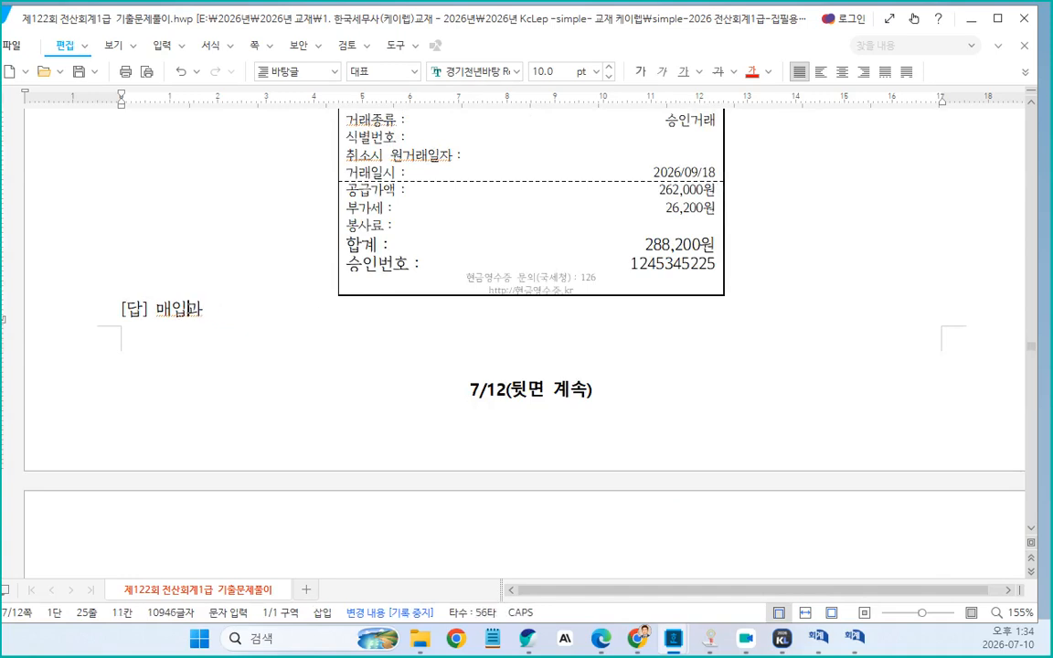
text(현)
Copy "일반적인 상거래가 아니다." from problem [2]'s answer and append it after a comma to problem [3]'s answer
scroll(174, 274, up, 10)
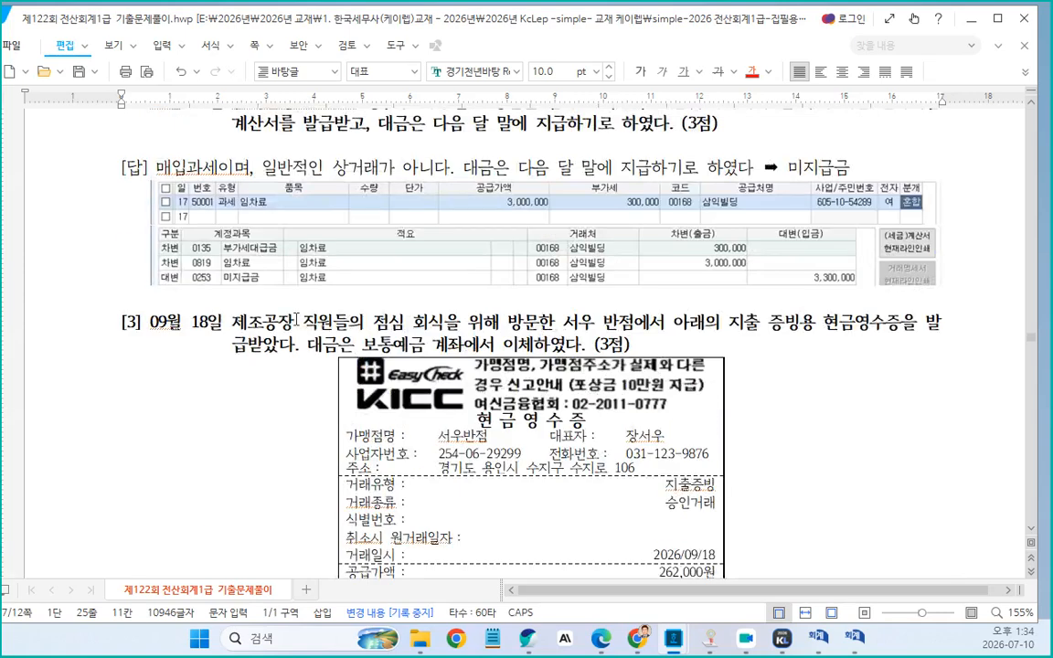
drag(262, 320, 454, 322)
scroll(399, 357, down, 10)
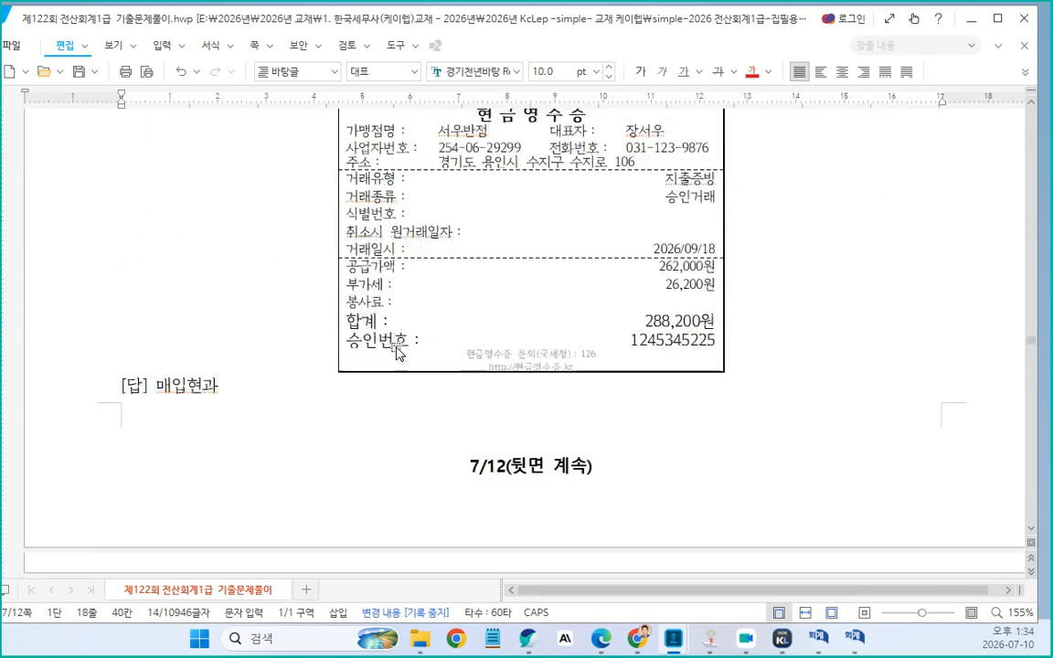
click(236, 310)
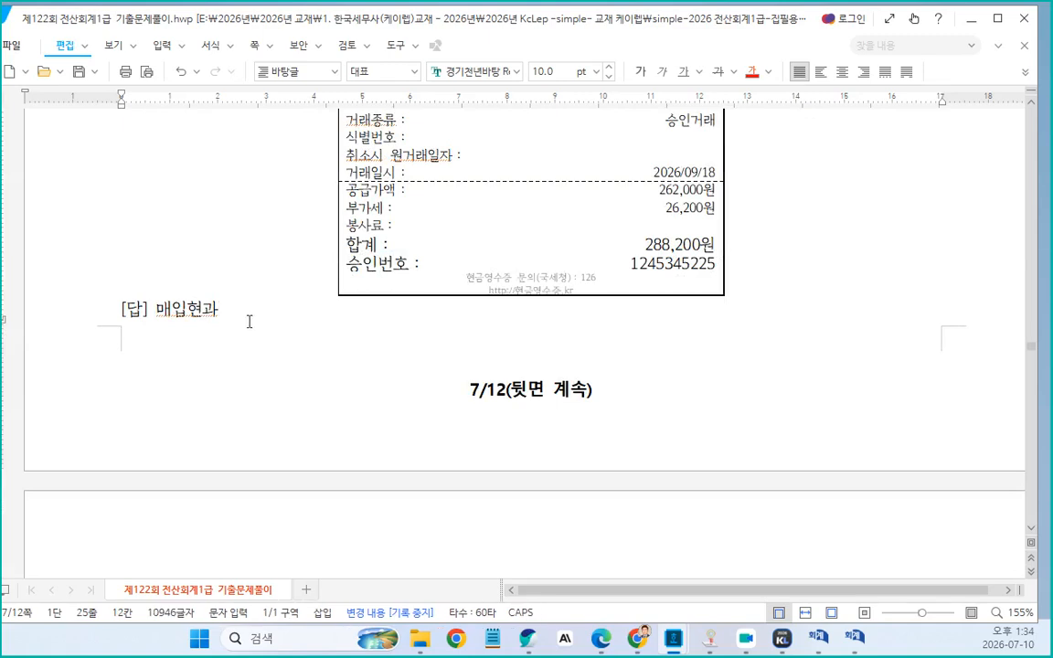
text(,)
key(ctrl+v)
scroll(271, 322, down, 3)
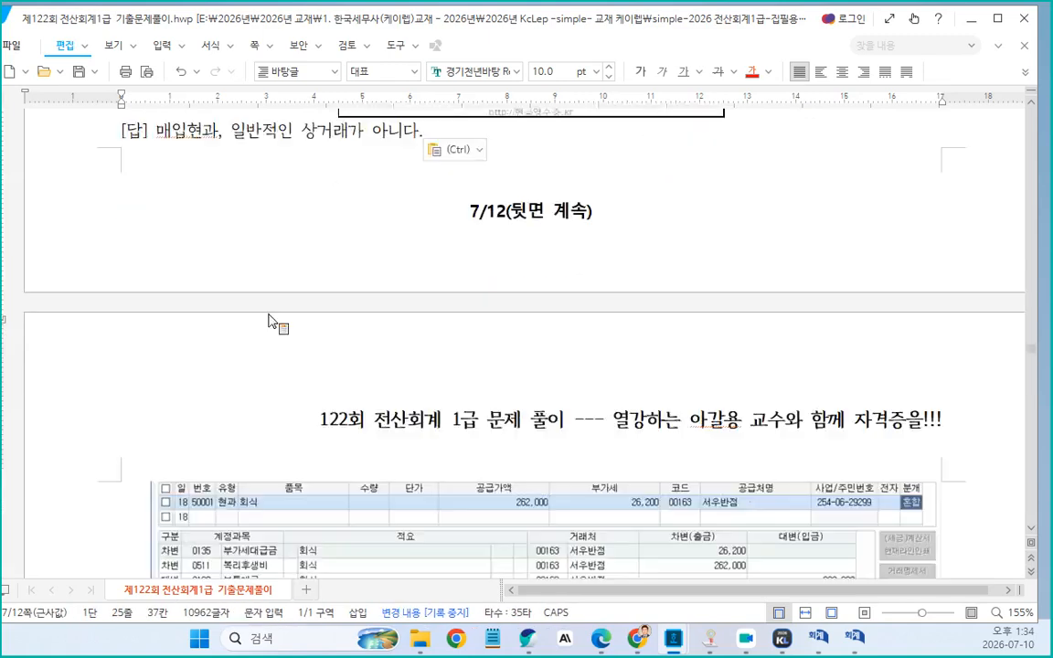
scroll(271, 322, down, 3)
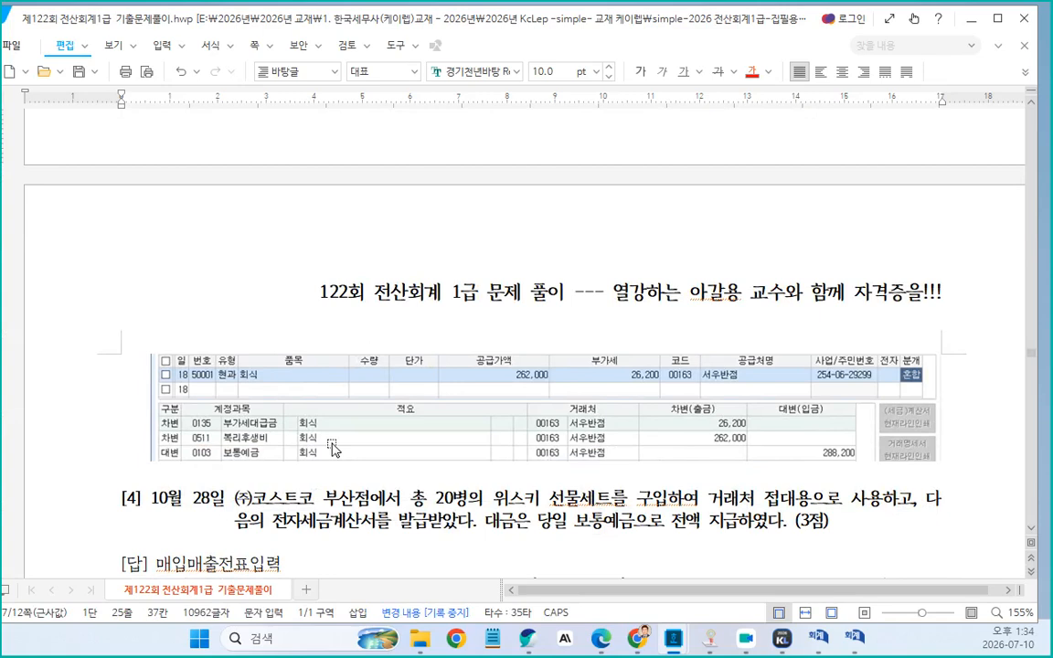
scroll(356, 302, up, 3)
scroll(395, 331, down, 5)
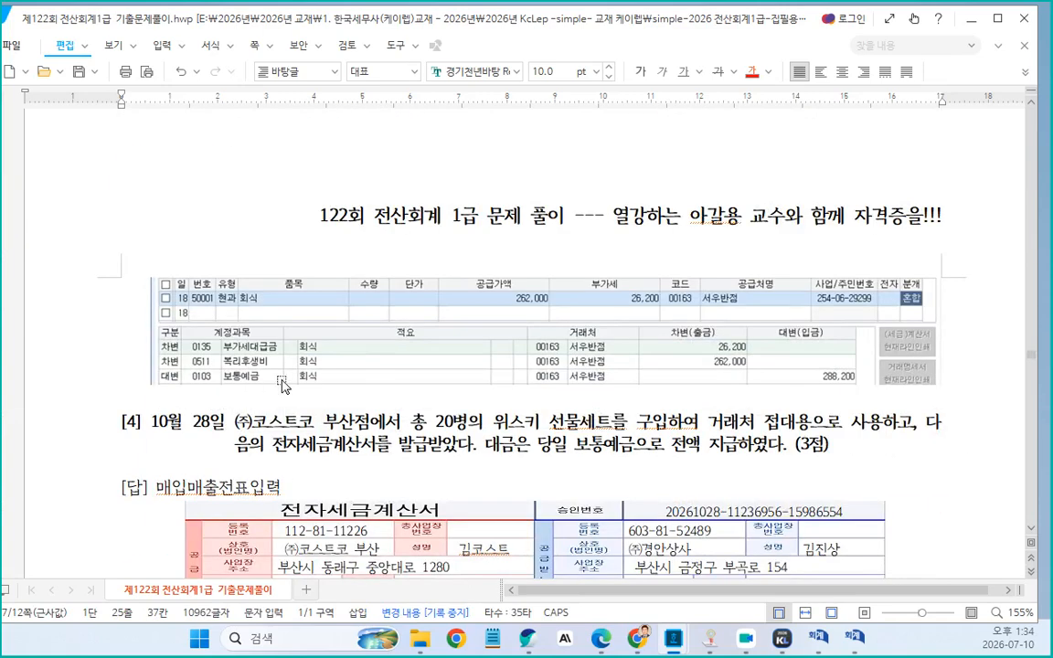
Insert a space in "선물세트" within problem [4]'s statement so it reads "선물 세트"
scroll(407, 326, down, 3)
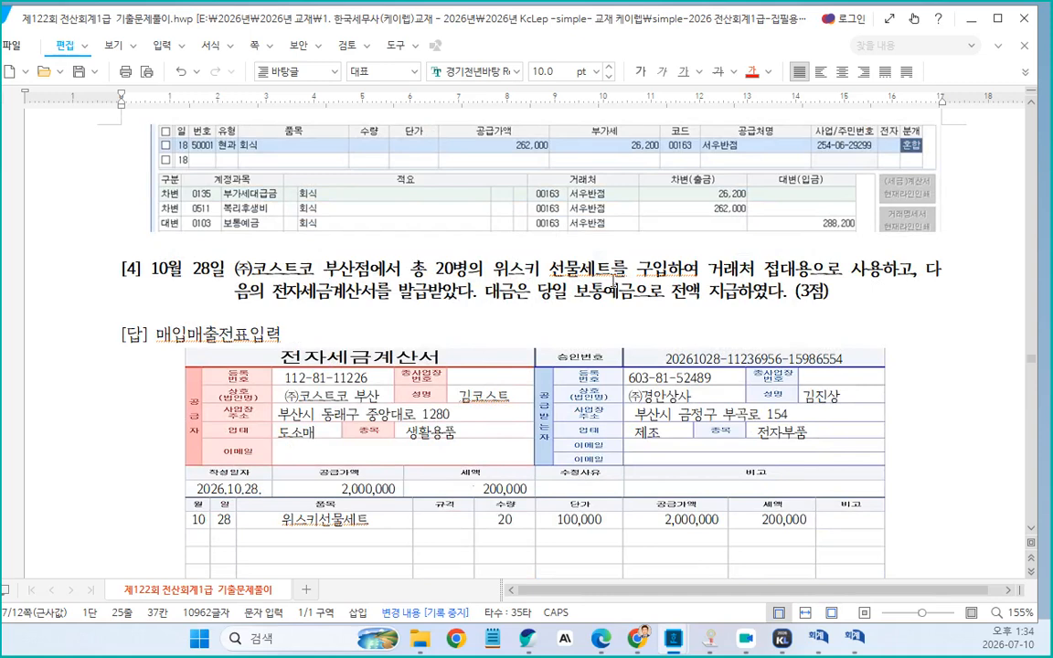
click(578, 270)
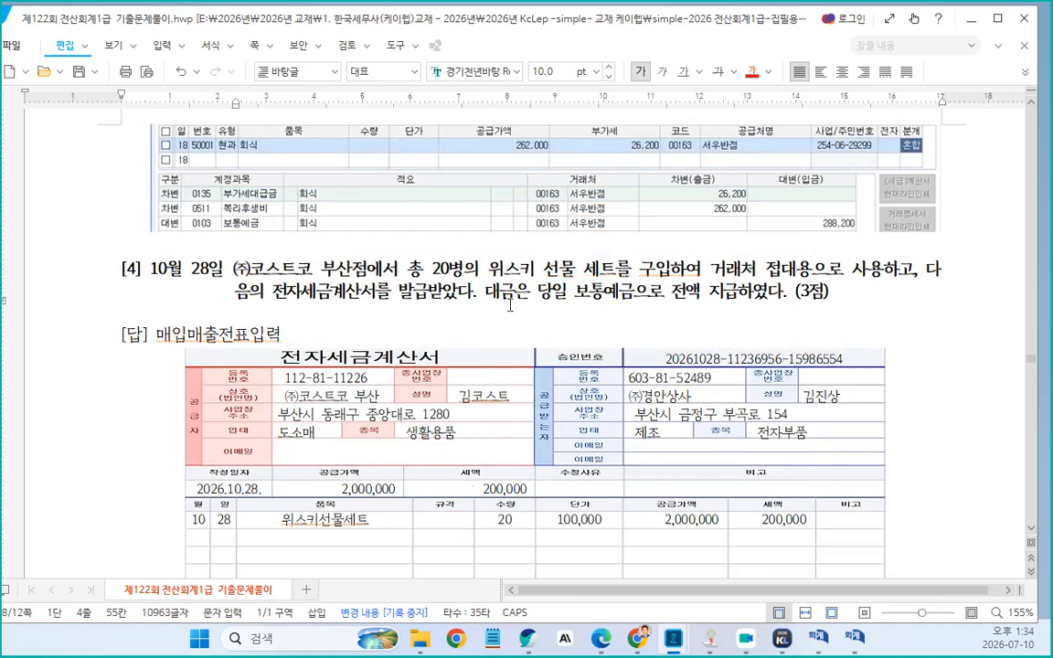
Copy the three 매입불공 explanation lines from problem [1]'s answer and paste them over "매입매출전표입력" in problem [4]'s answer
scroll(510, 305, down, 8)
scroll(510, 306, up, 20)
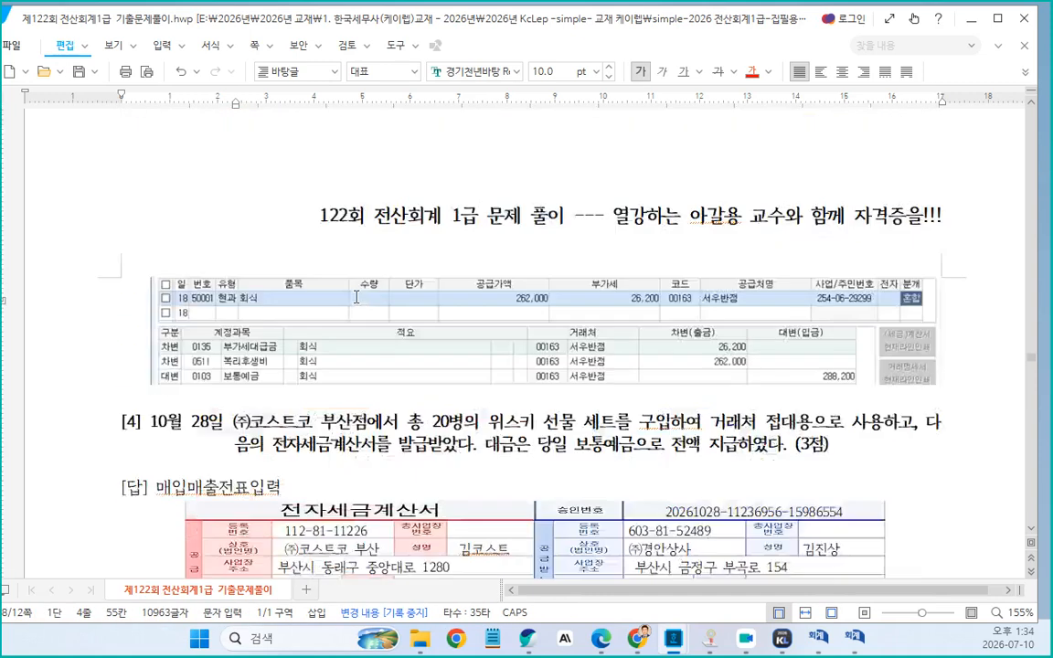
scroll(333, 294, up, 15)
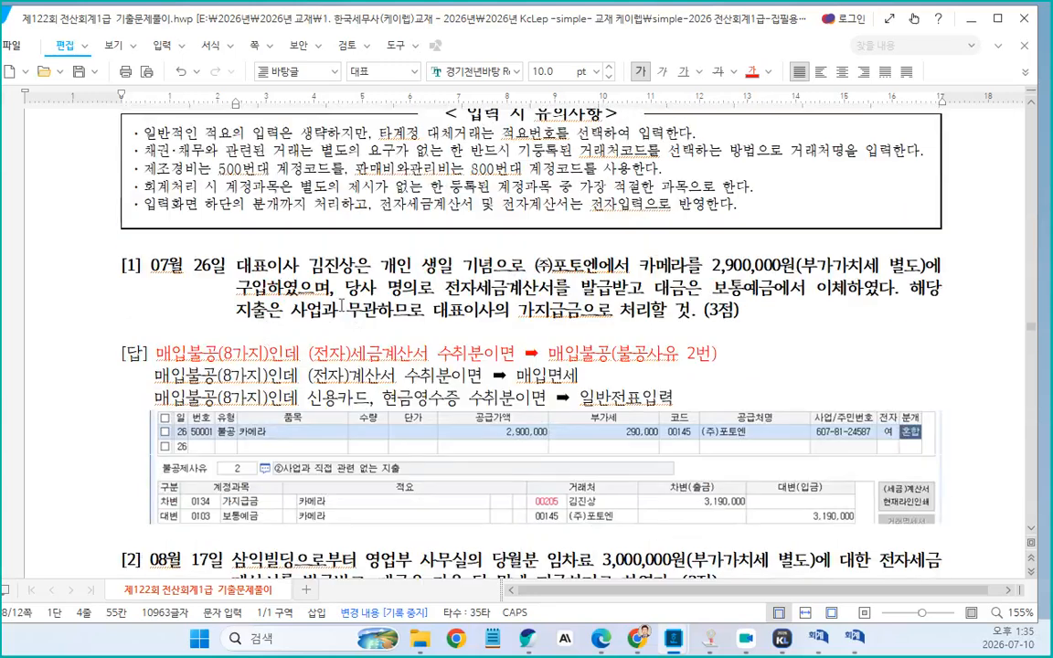
drag(157, 354, 680, 399)
key(ctrl+c)
scroll(501, 425, down, 15)
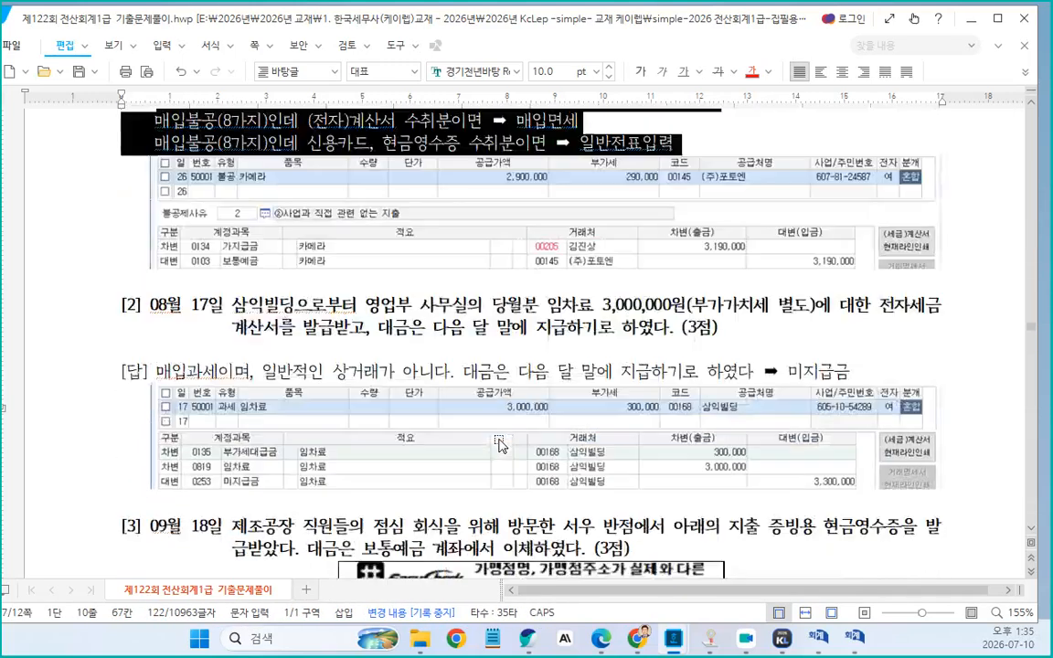
scroll(501, 425, down, 2)
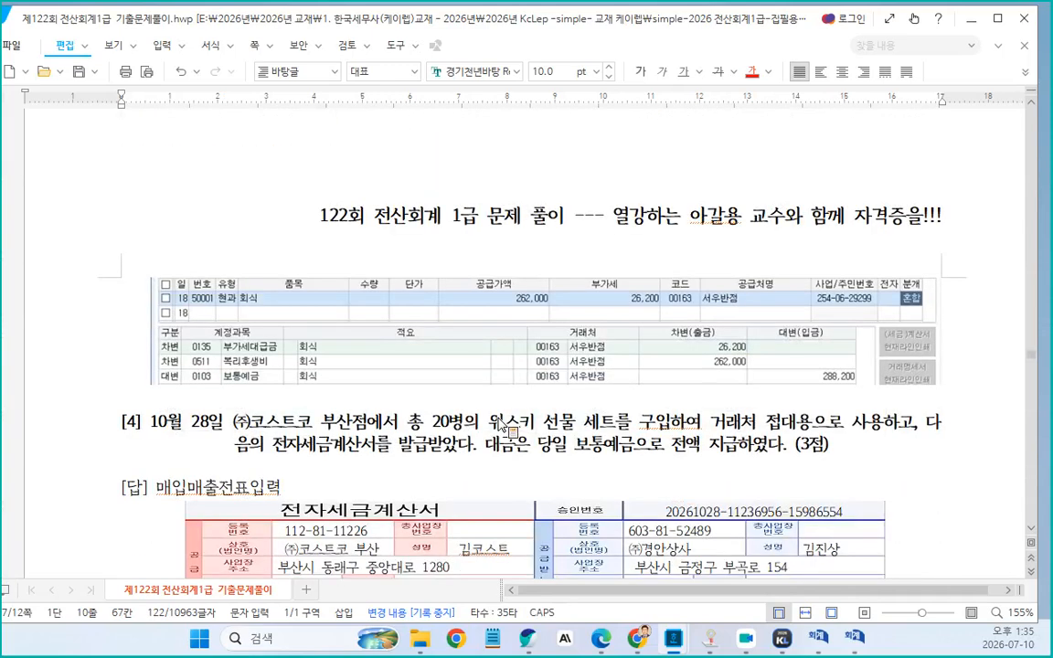
scroll(501, 425, down, 2)
drag(156, 412, 284, 416)
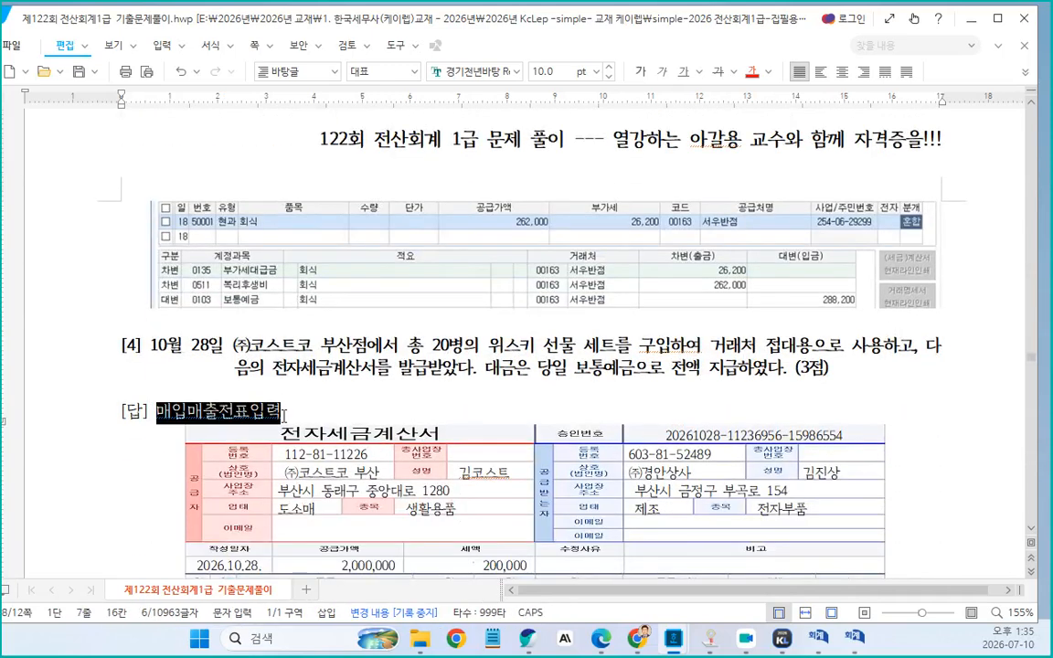
key(ctrl+v)
scroll(660, 487, down, 2)
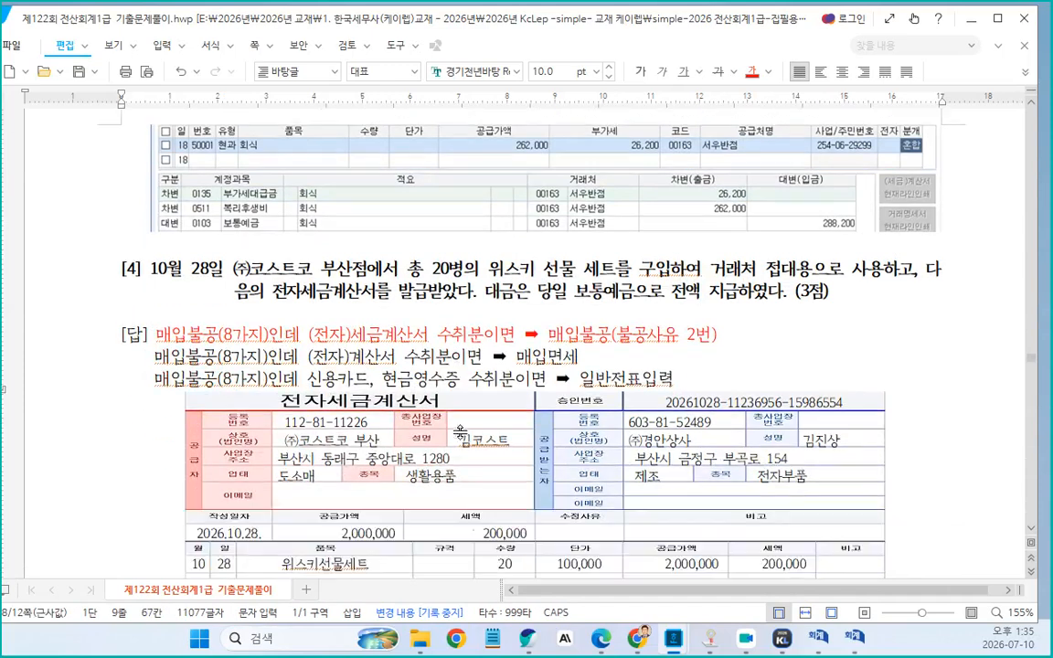
Change "불공사유 2번" to "불공사유 4번" in problem [4]'s pasted answer line
scroll(533, 402, down, 2)
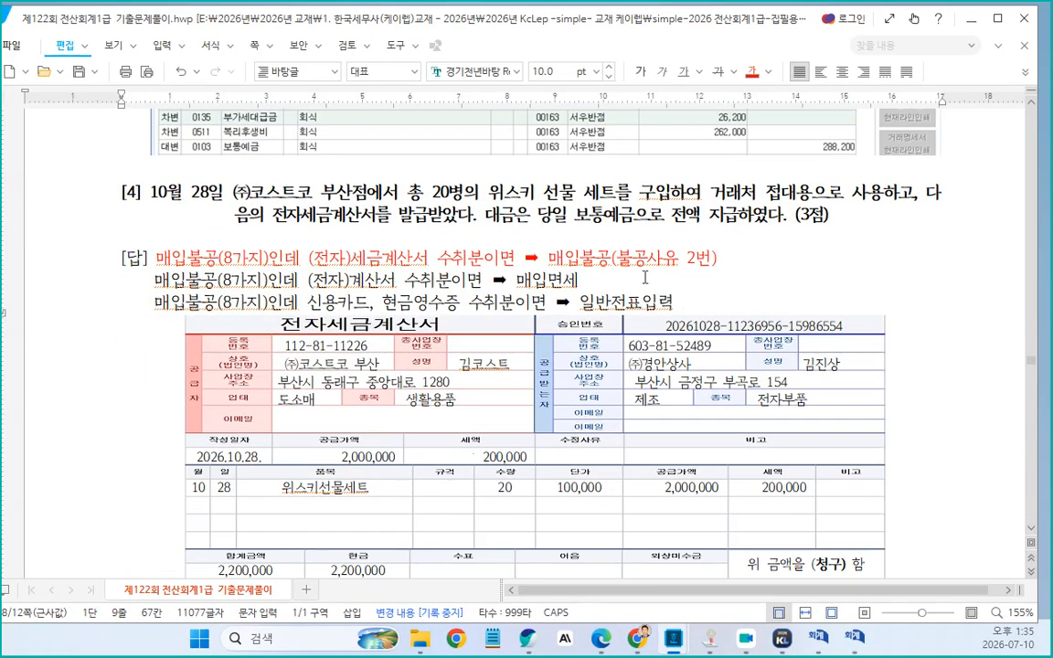
scroll(585, 242, down, 4)
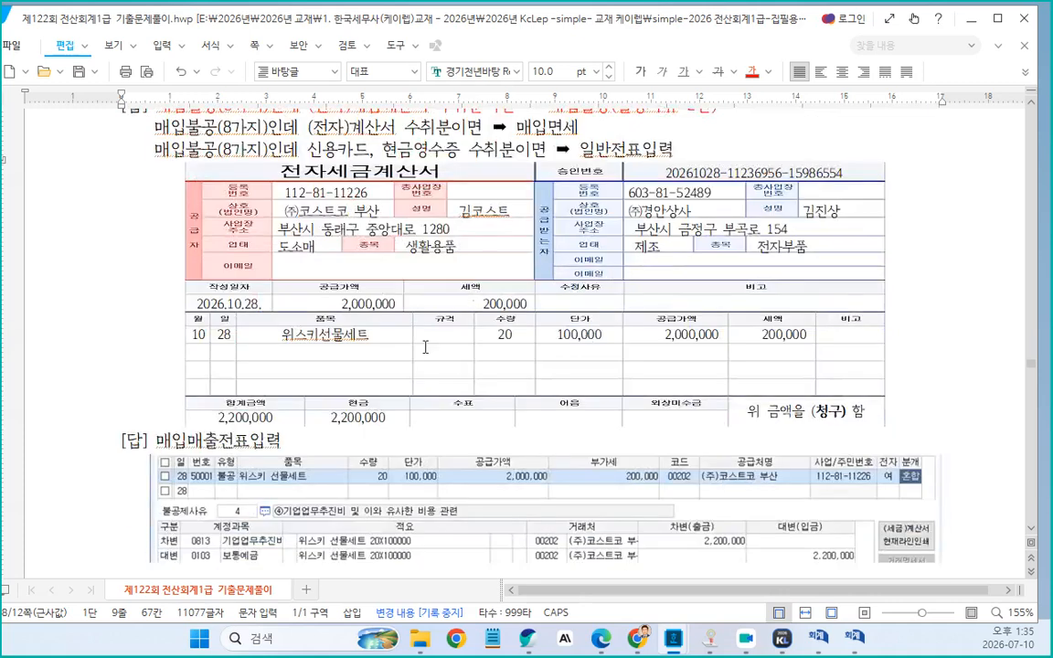
scroll(649, 292, up, 4)
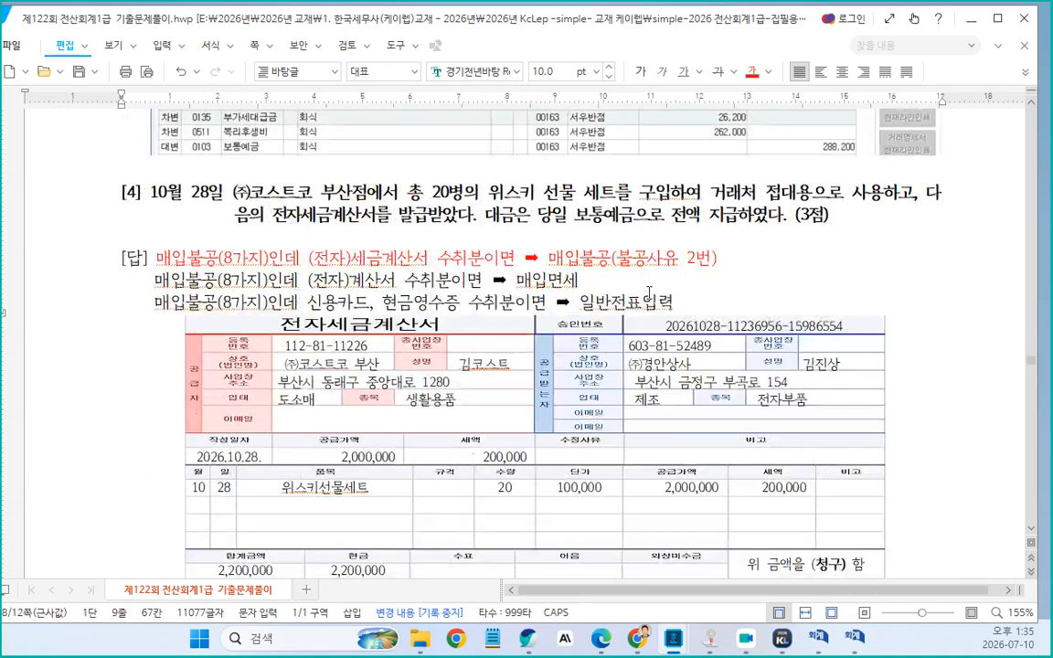
click(701, 258)
key(BackSpace)
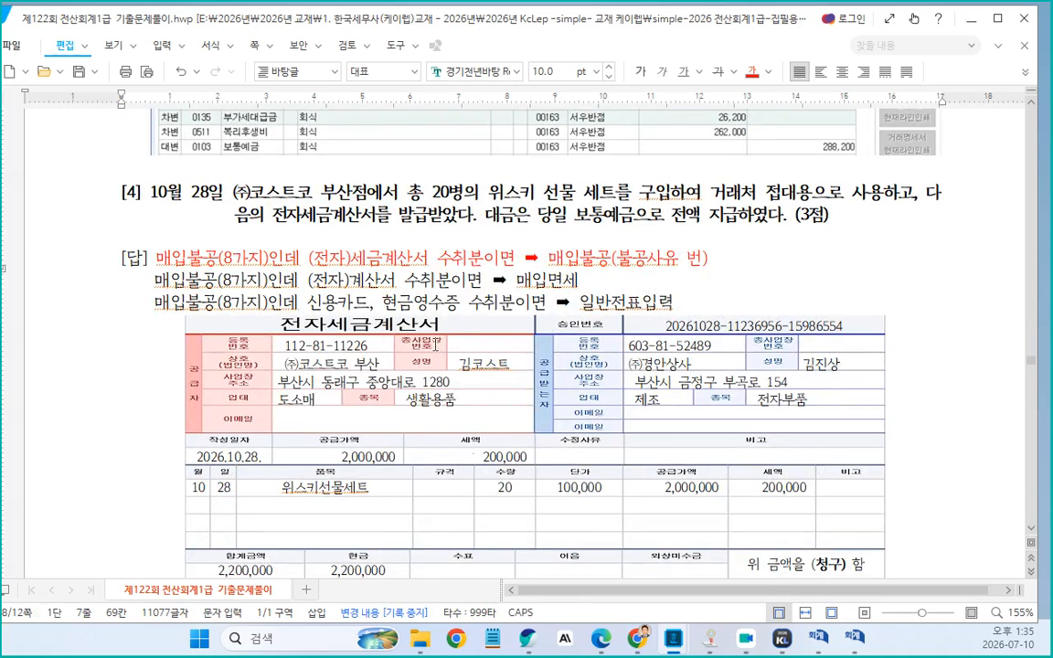
text(4)
Add a new line "매입처거래처 - 기업업무진비(제)" below the first line of problem [4]'s answer
click(719, 259)
key(Return)
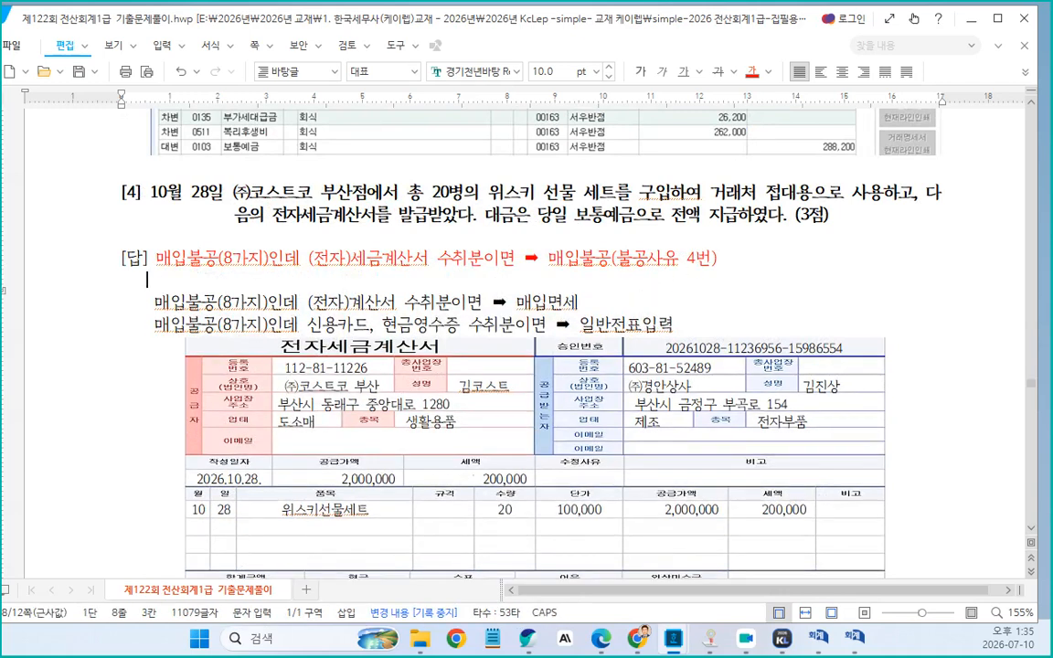
text(매입처거래처 )
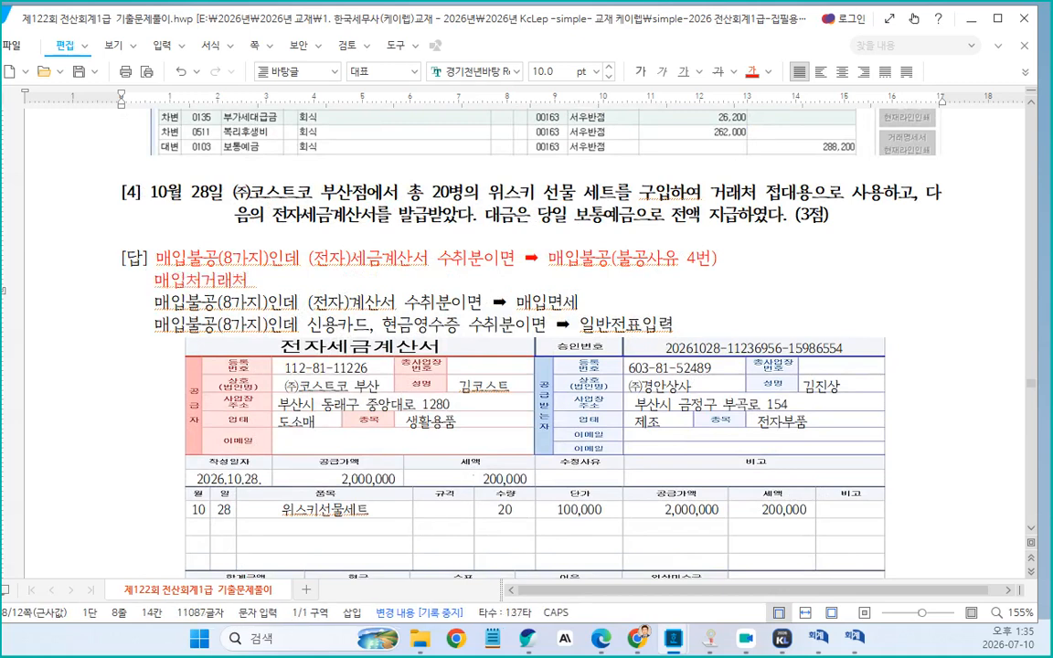
text(- 기)
text(업업ㅁ)
text(ㅜ진비)
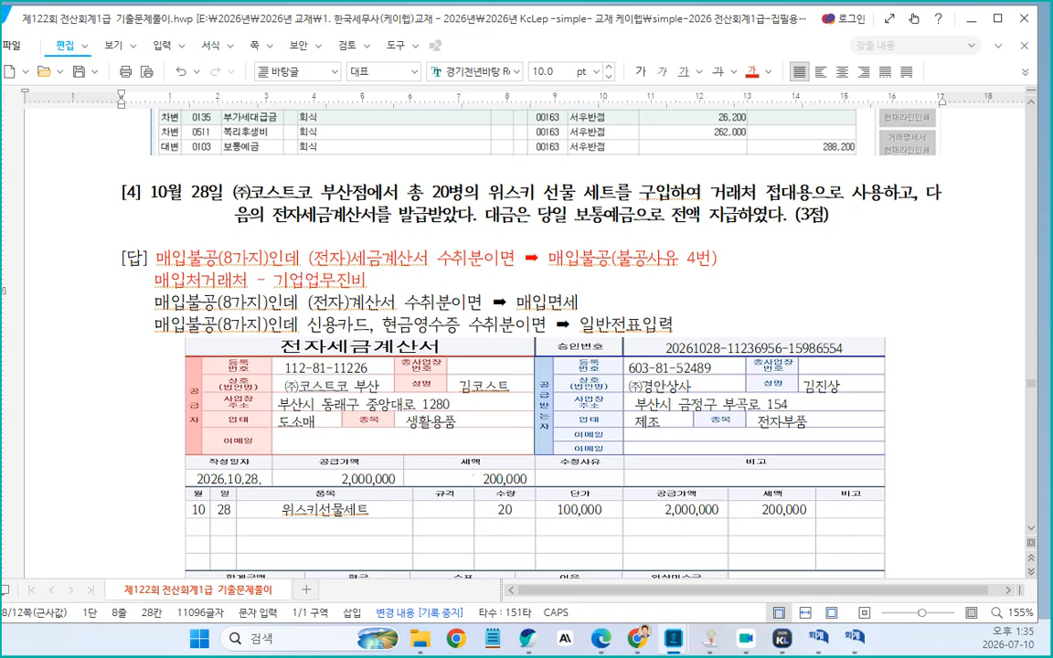
text((재)
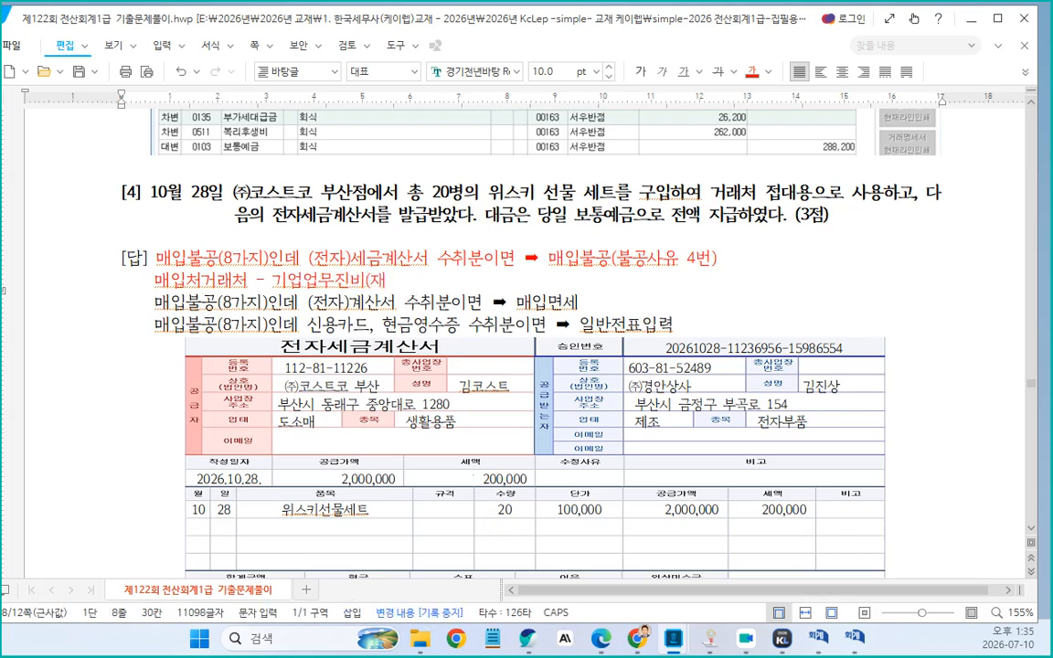
key(BackSpace)
text(제 )
text(, 매출거래처)
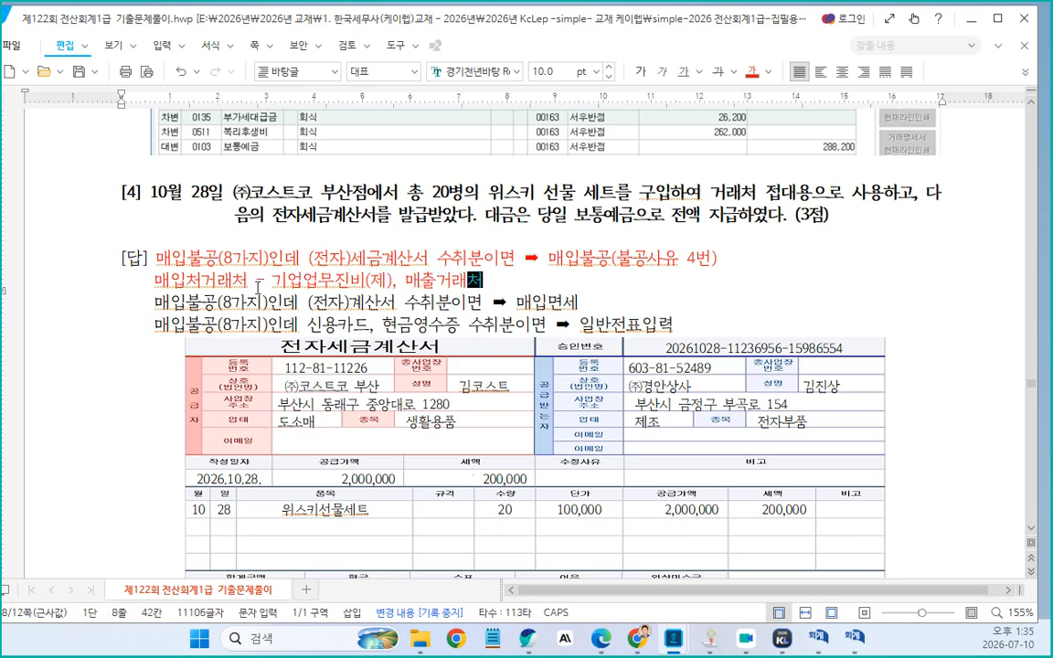
Append ", 매출거래처" and a copied " - 기업업무진비(제)" to that new line
drag(261, 285, 391, 279)
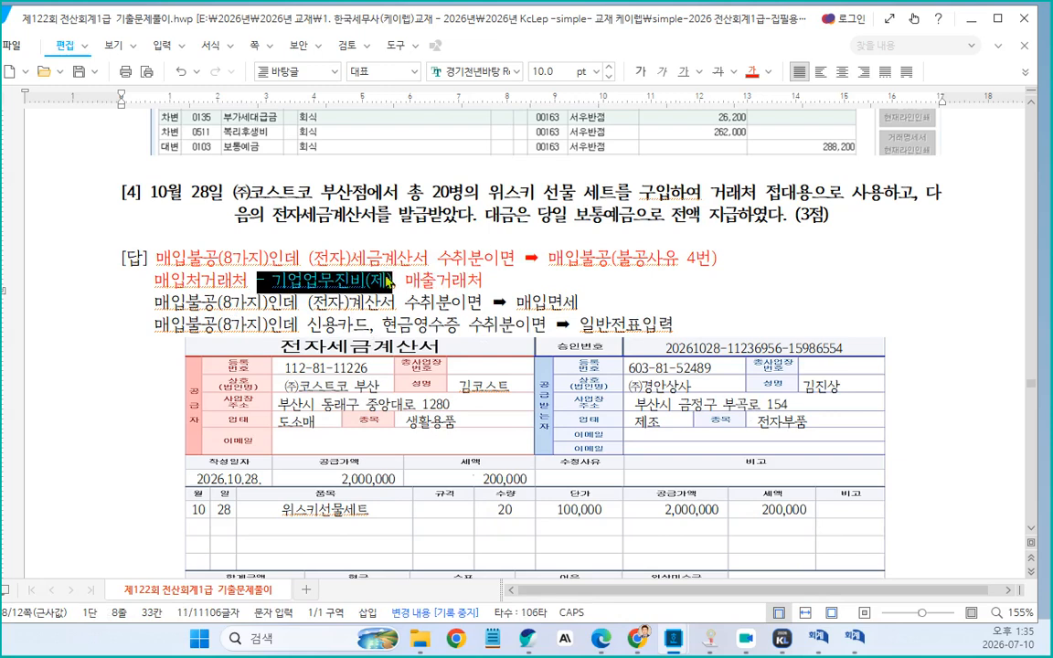
click(468, 281)
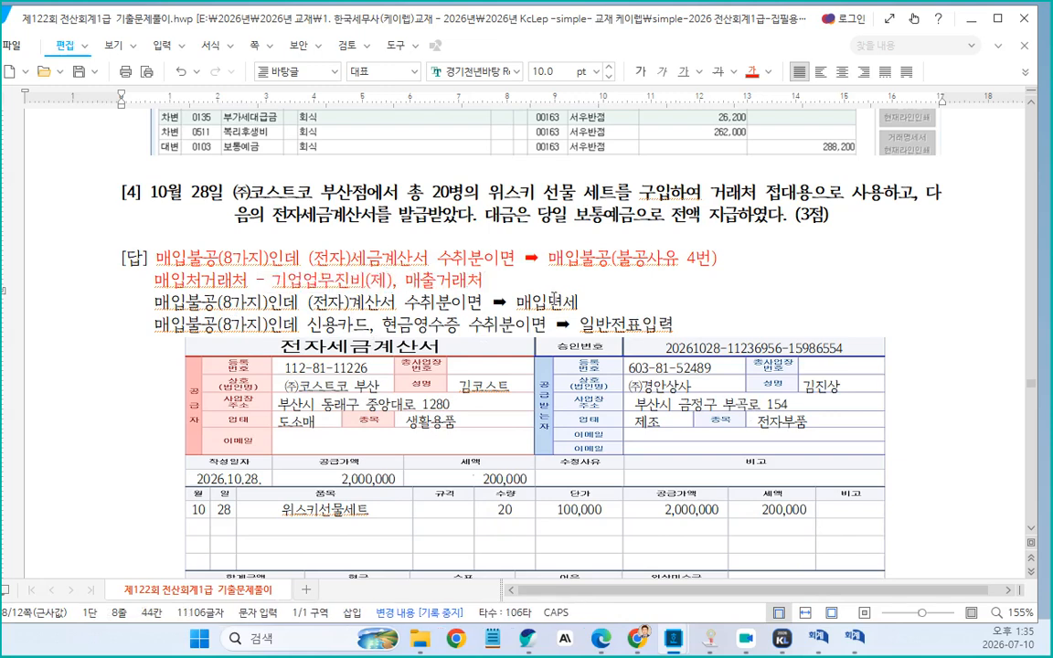
text(- 기업업무진비(제))
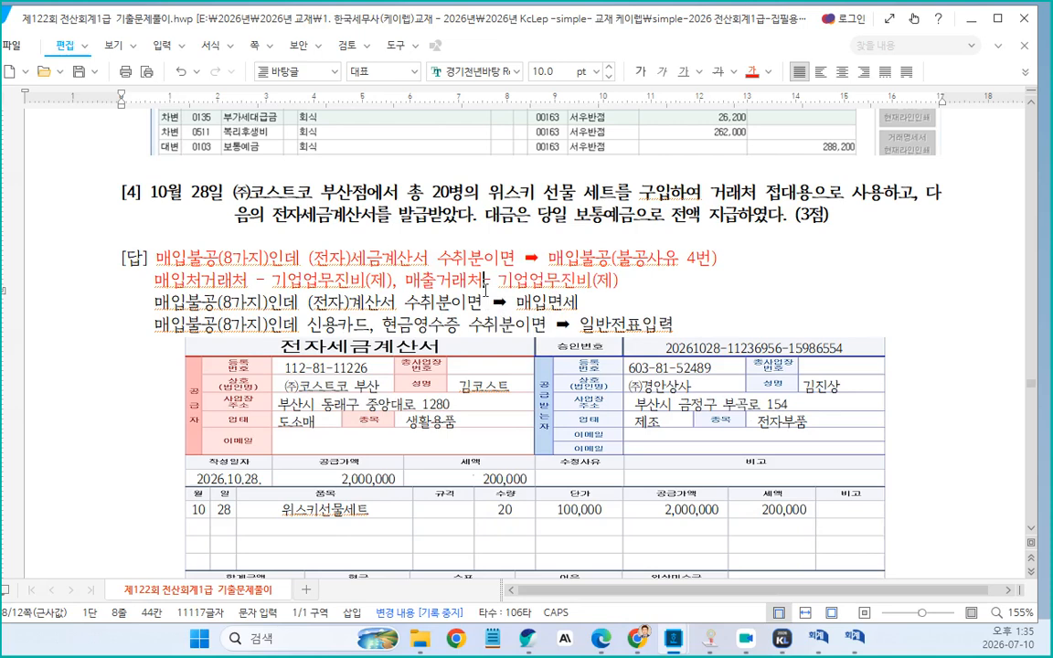
Change "매입처거래처" at the start of the line to "매입 거래처"
click(202, 281)
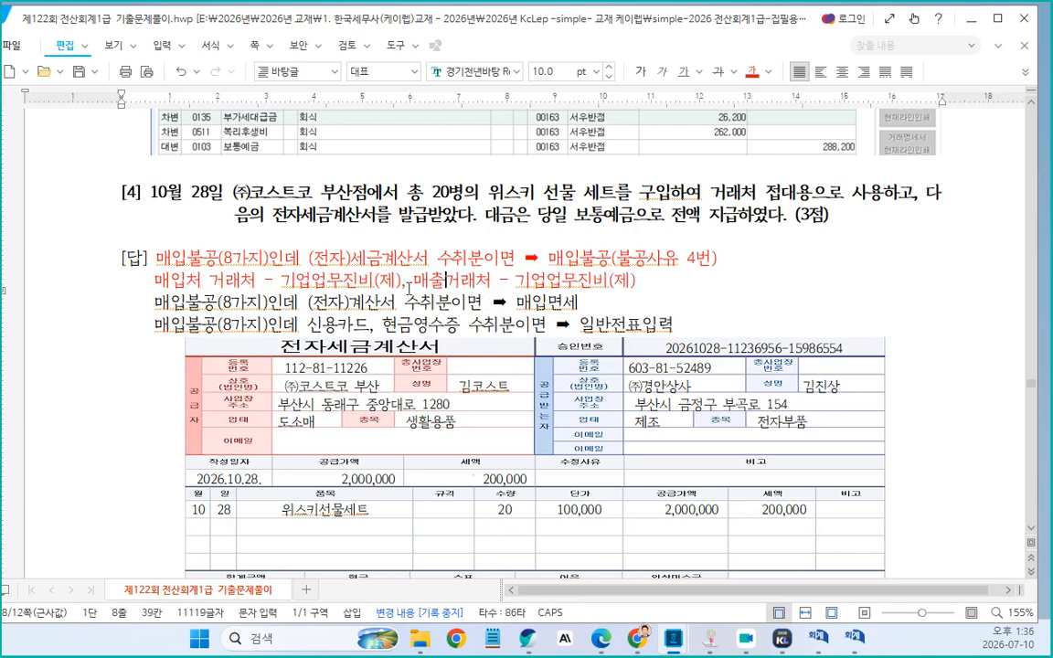
click(187, 281)
key(Delete)
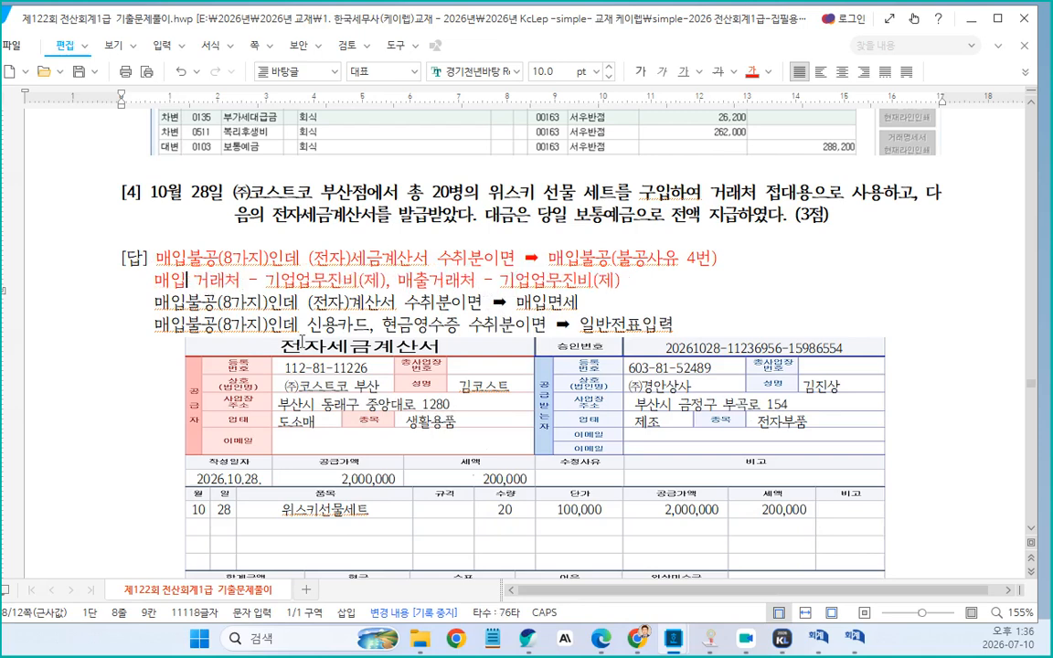
Change the second "(제)" on the line to "(판)"
click(602, 286)
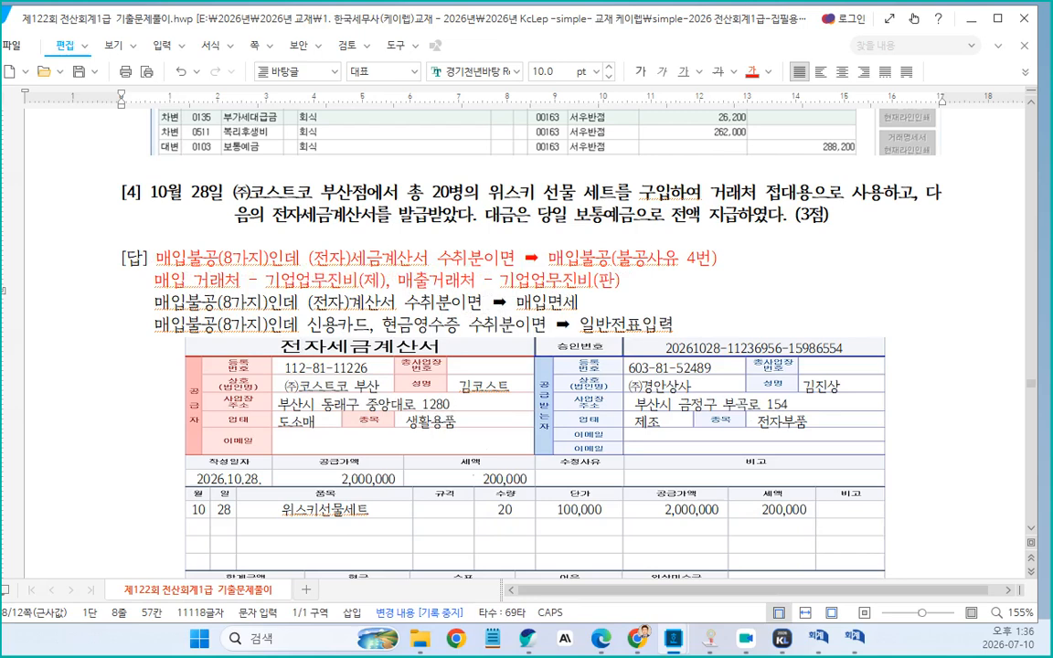
key(Delete)
text(판)
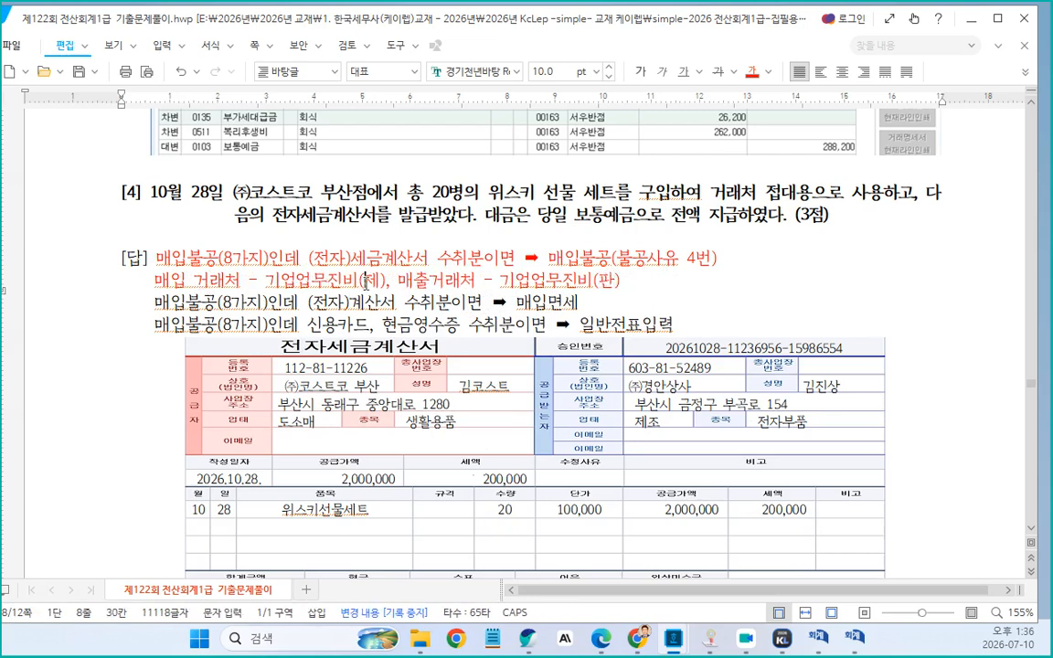
Correct both occurrences of "기업업무진비" on the line to "기업업무추진비"
click(328, 283)
text(추)
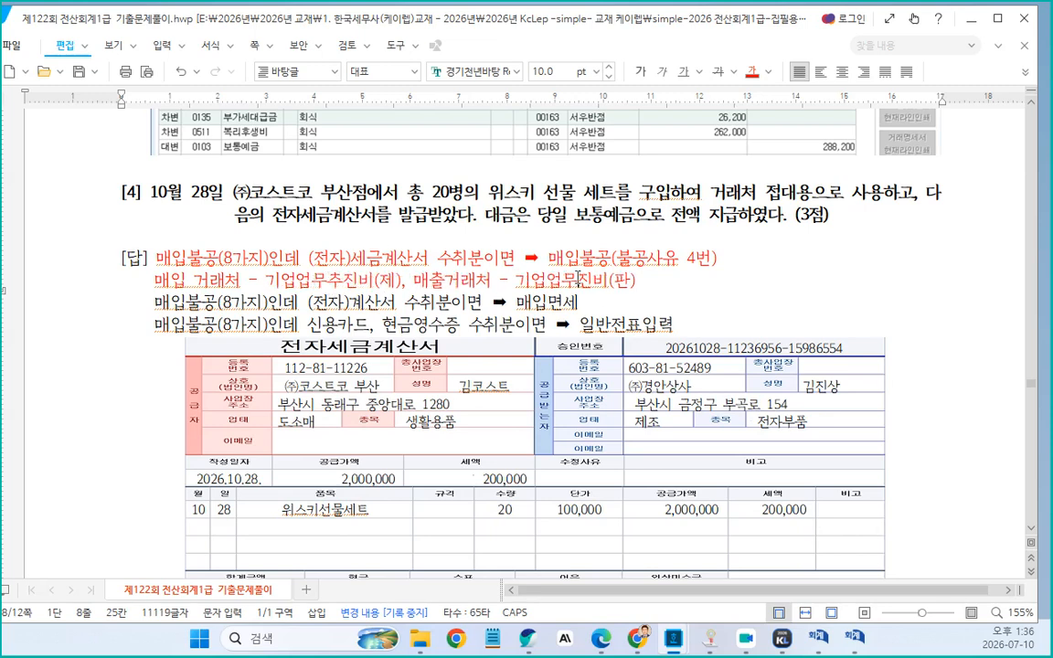
click(581, 283)
text(추)
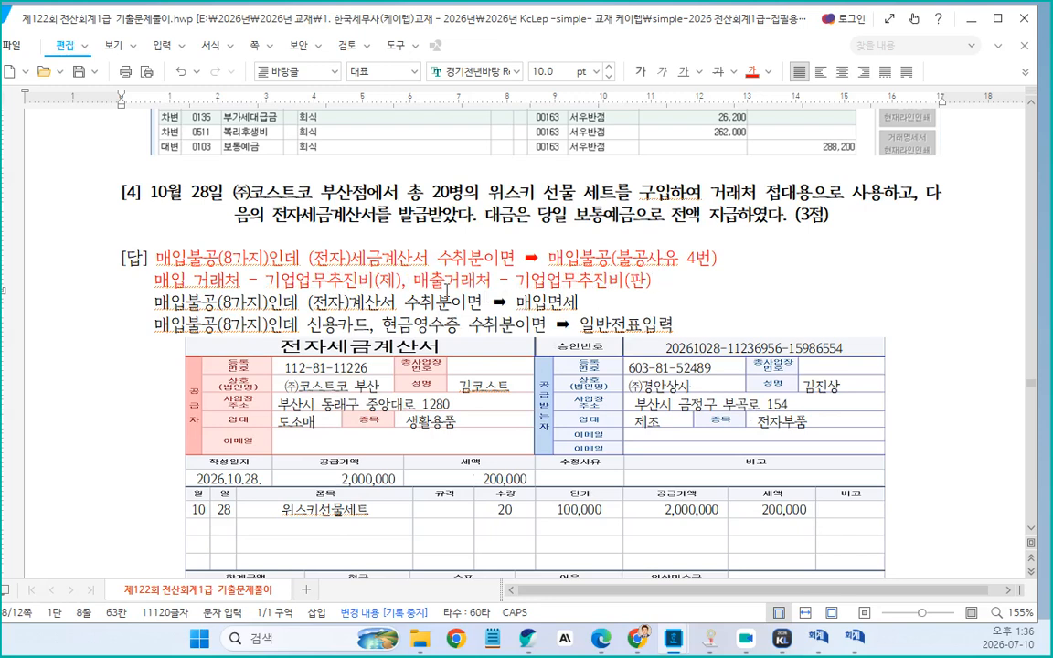
Insert "(거래처)" right after "매출거래처" on the line
click(496, 281)
text((거래처)
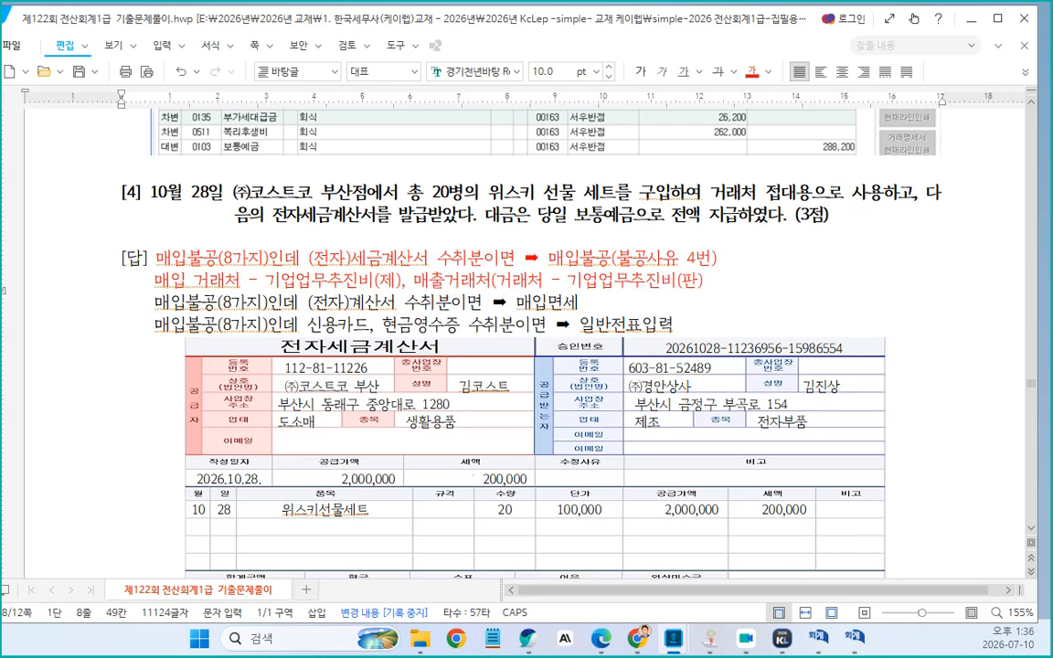
text())
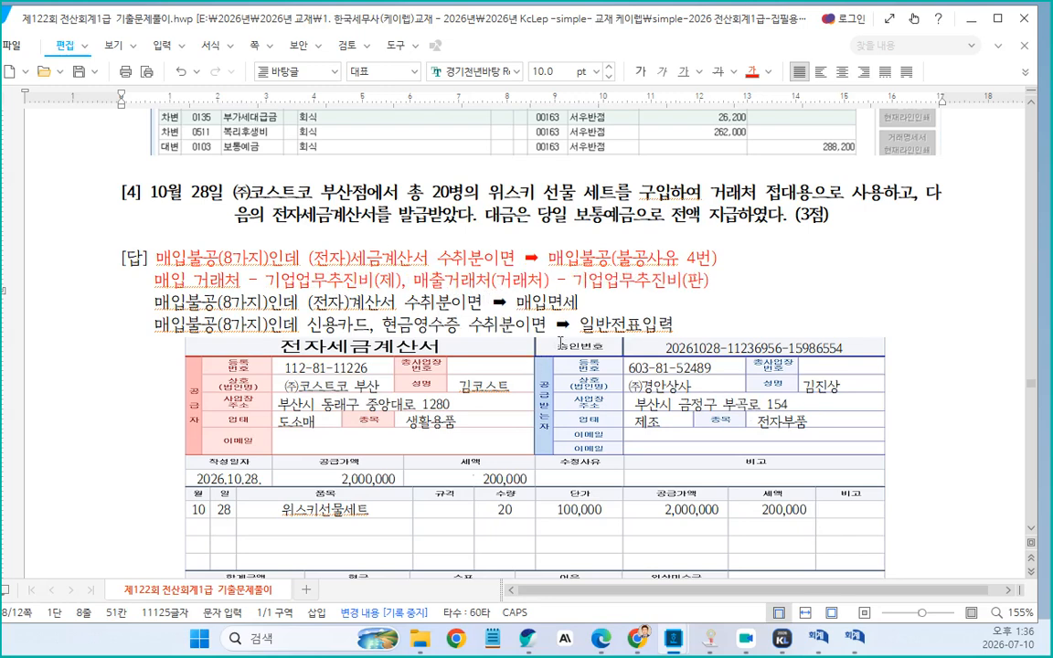
Add an asterisk at the start of the 매입 거래처 line in problem [4]'s answer
scroll(560, 342, down, 2)
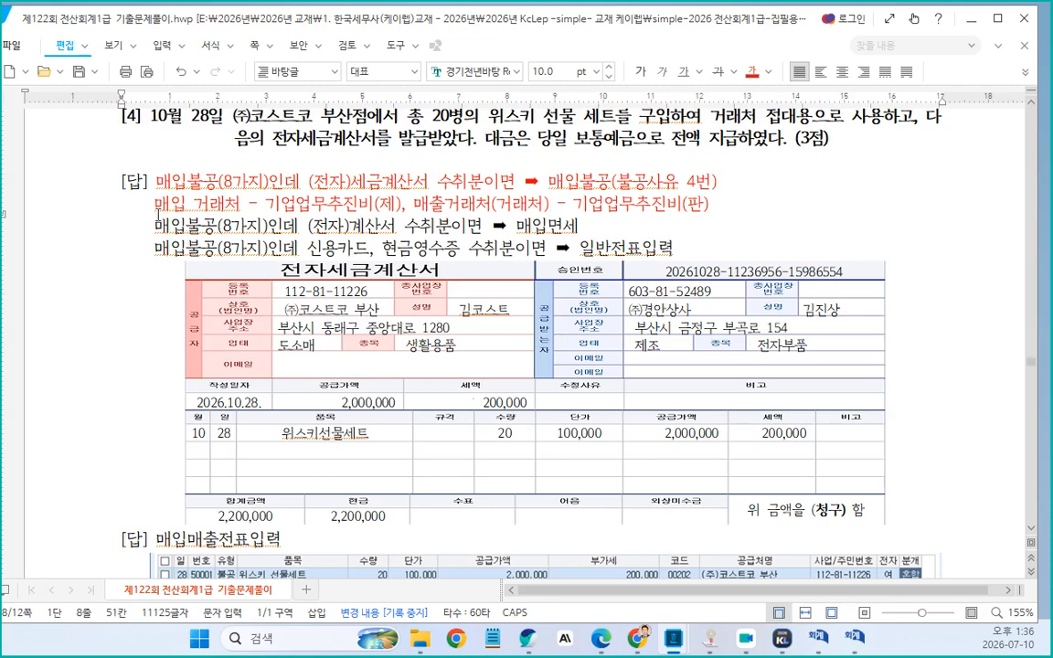
click(155, 203)
text(*)
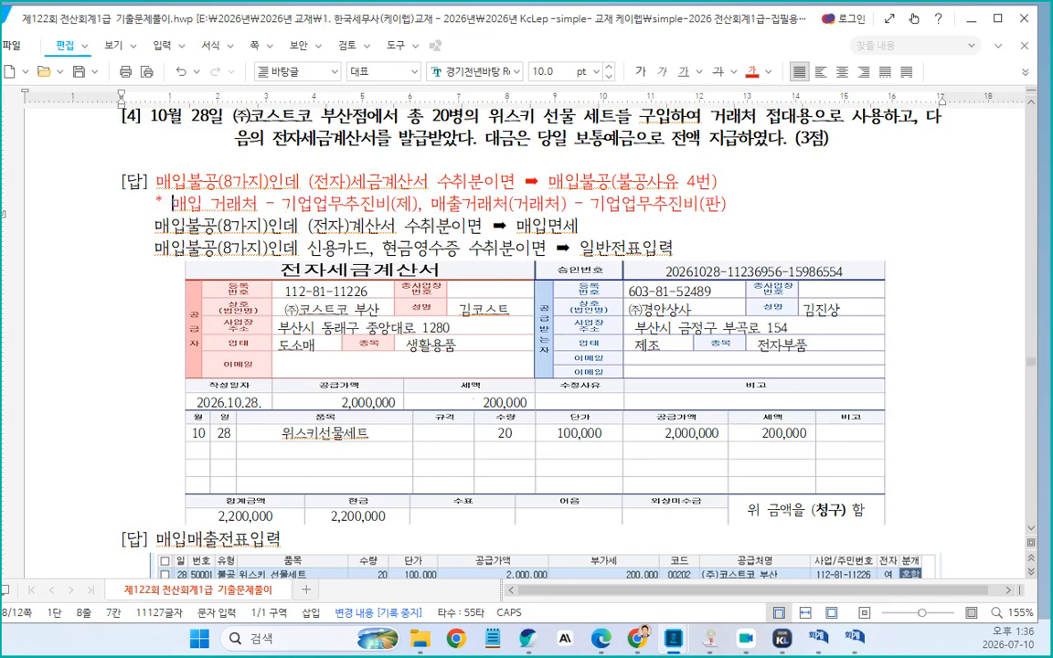
Replace problem [5]'s answer label with "수출일자 = 선적일자"
scroll(289, 291, down, 12)
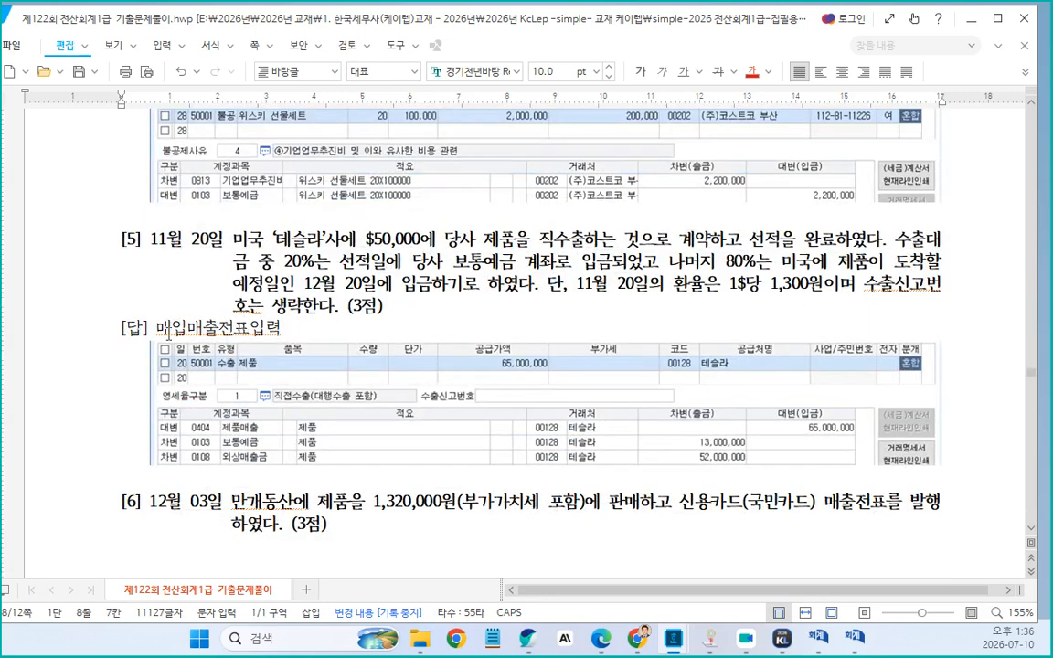
double_click(162, 331)
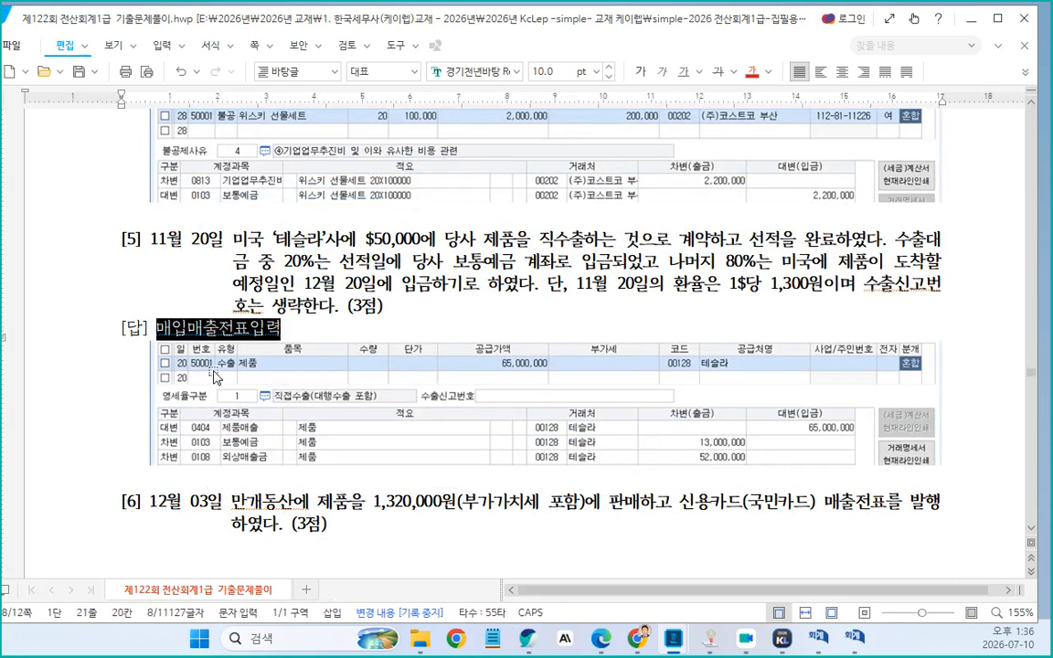
text(수출ㅇ)
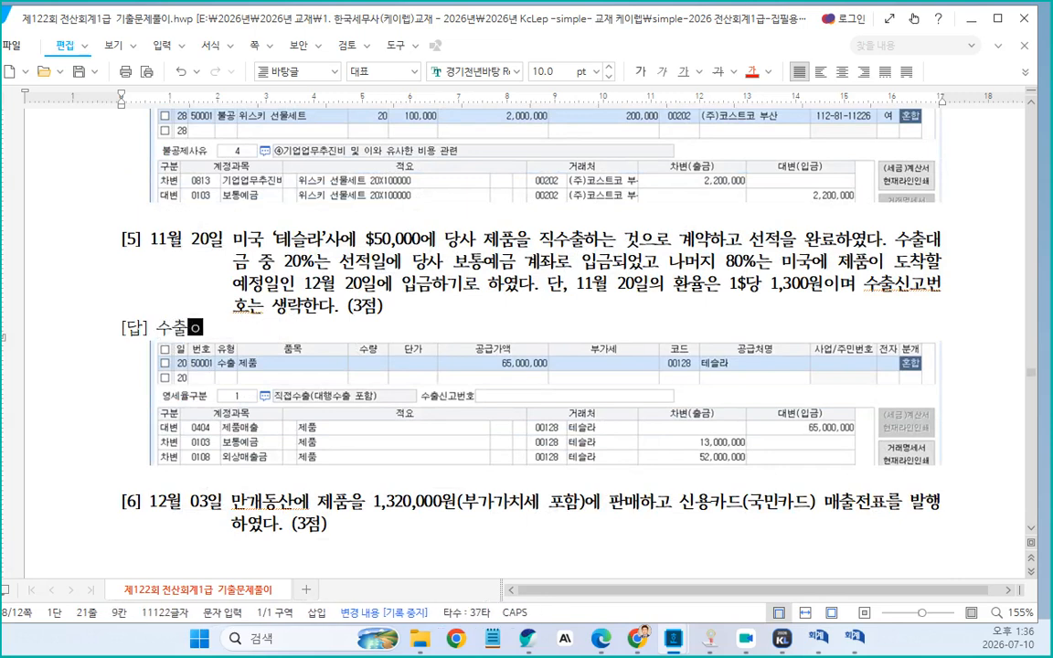
text(ㄹ자ㄷ)
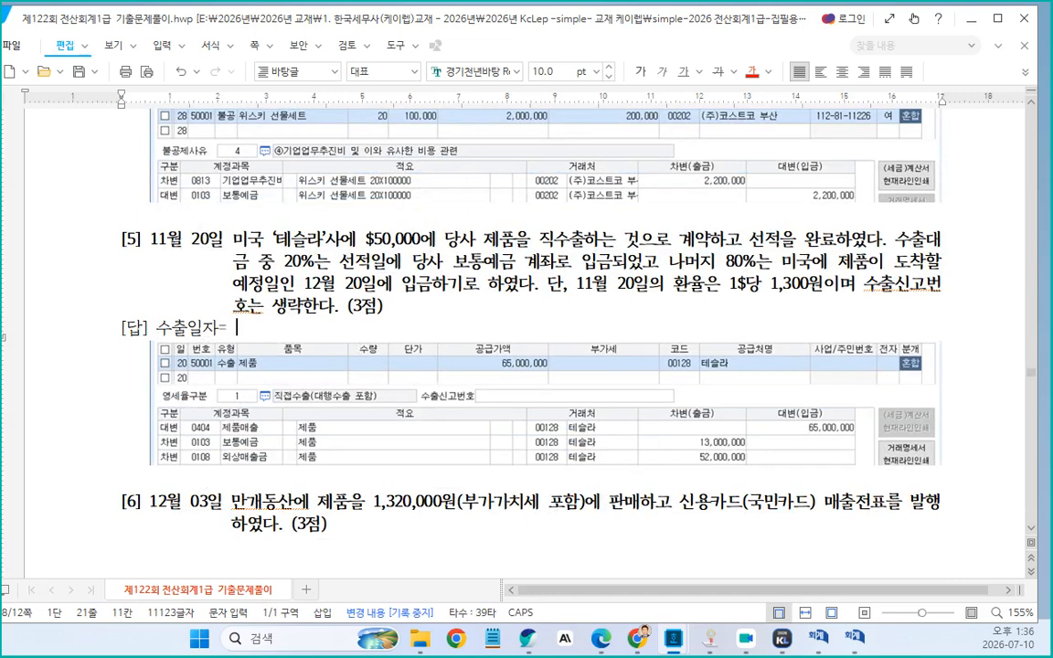
text( 선적일)
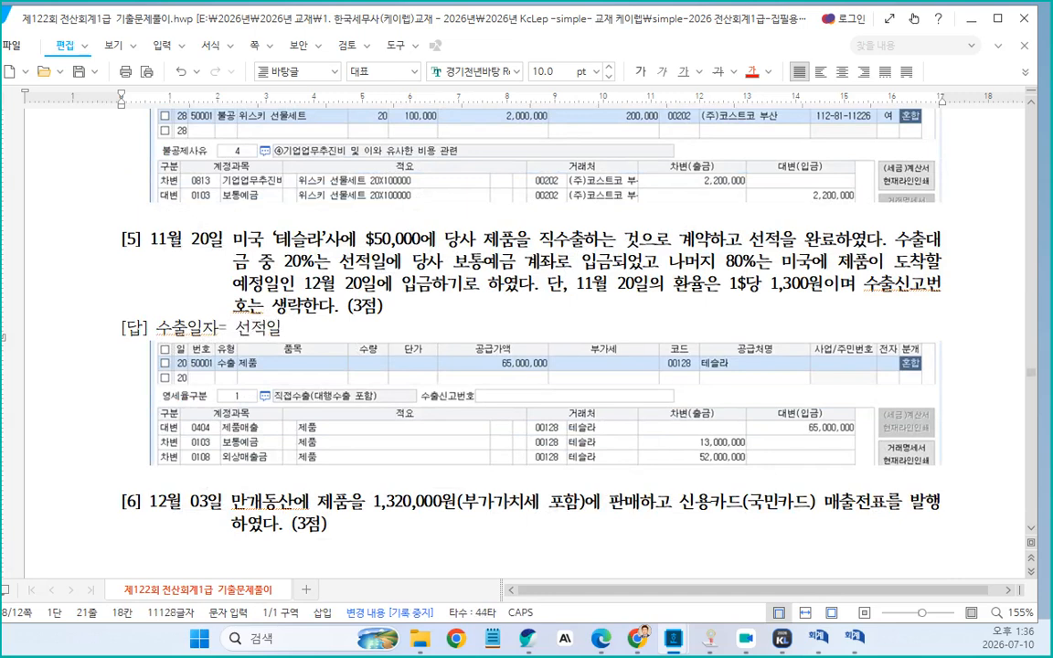
text( ㅈ)
click(224, 327)
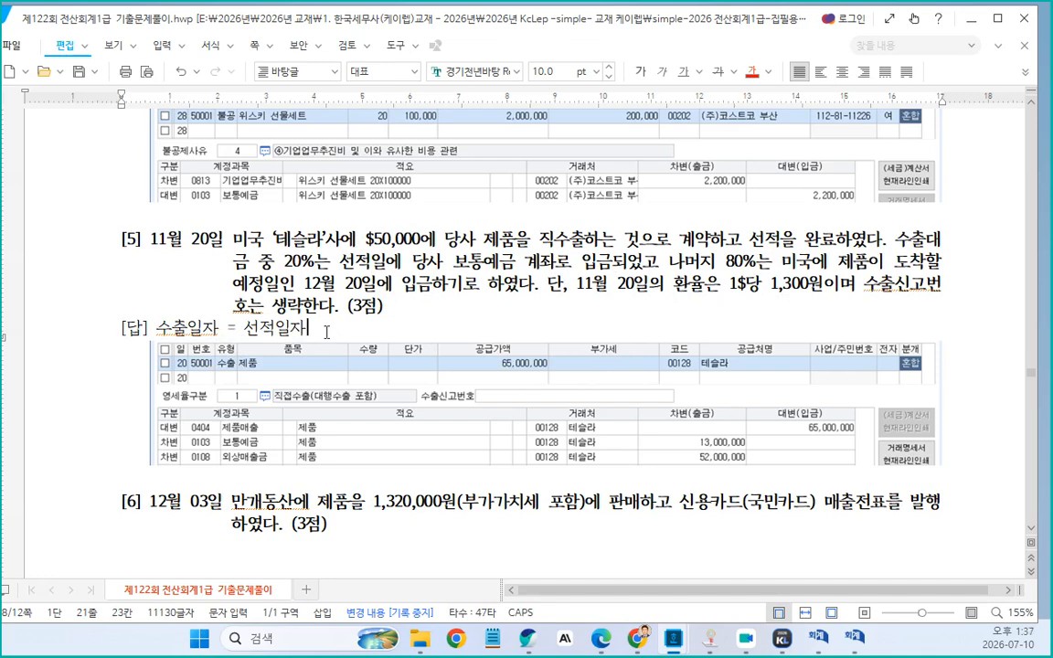
Insert a blank line between problem [5]'s text and its answer line
click(397, 303)
key(Return)
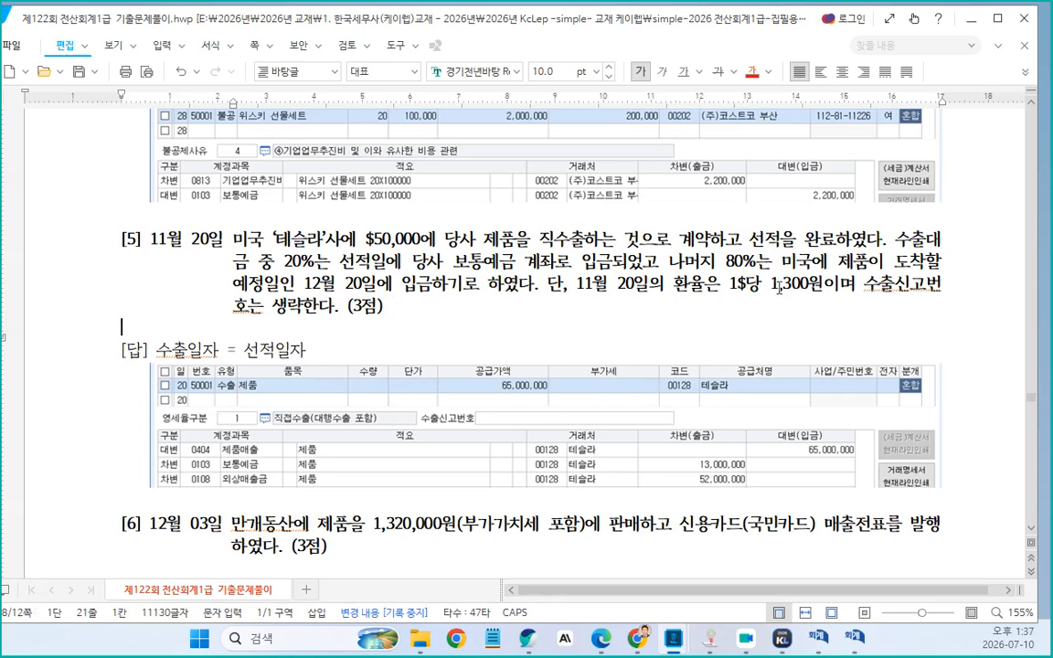
click(311, 349)
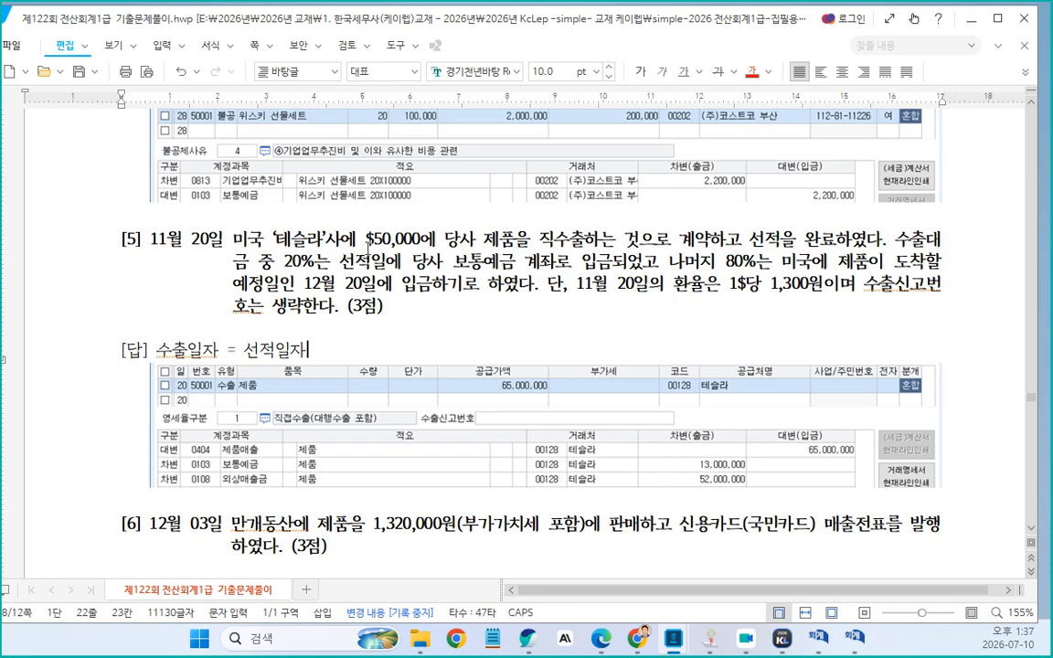
Copy "$50,000" from the problem text to the end of the answer line and add a × symbol after it
drag(366, 239, 419, 241)
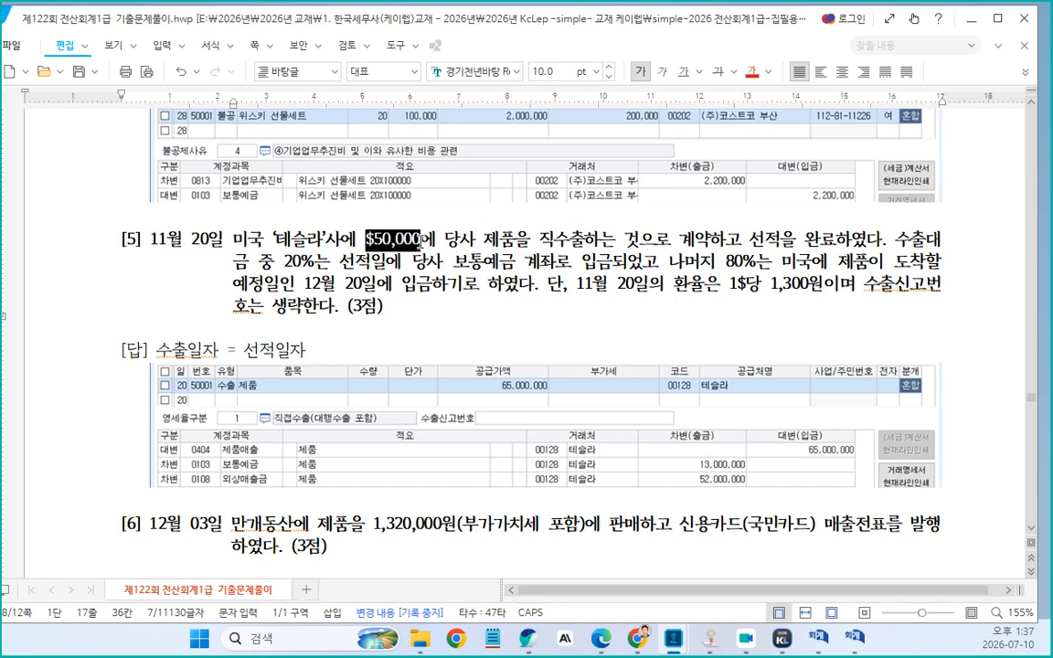
key(ctrl+c)
click(311, 344)
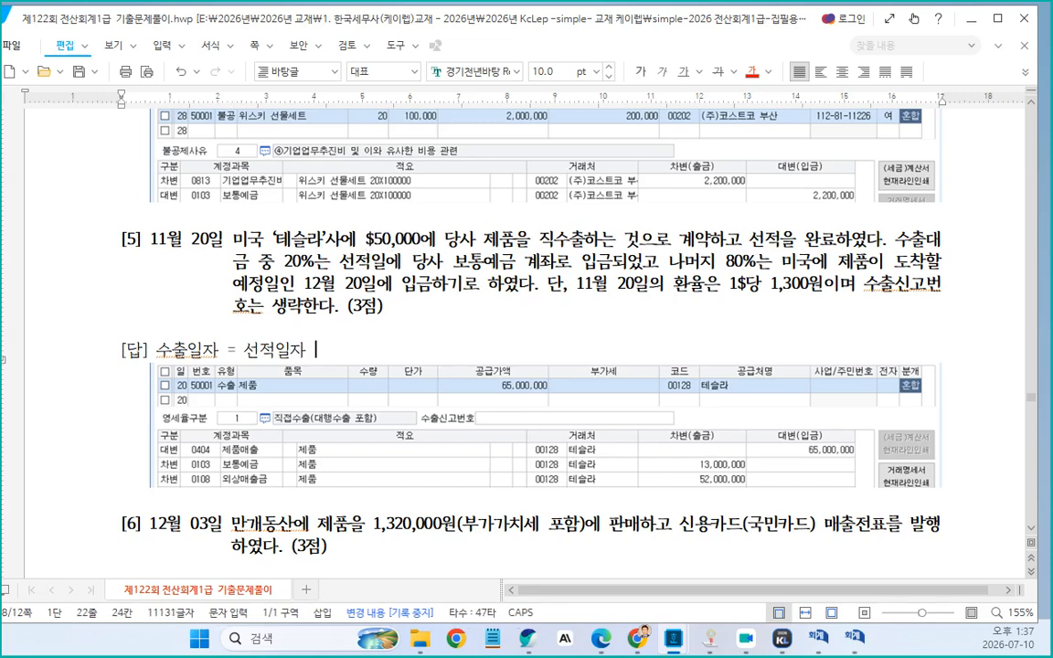
key(ctrl+v)
key(ctrl+F10)
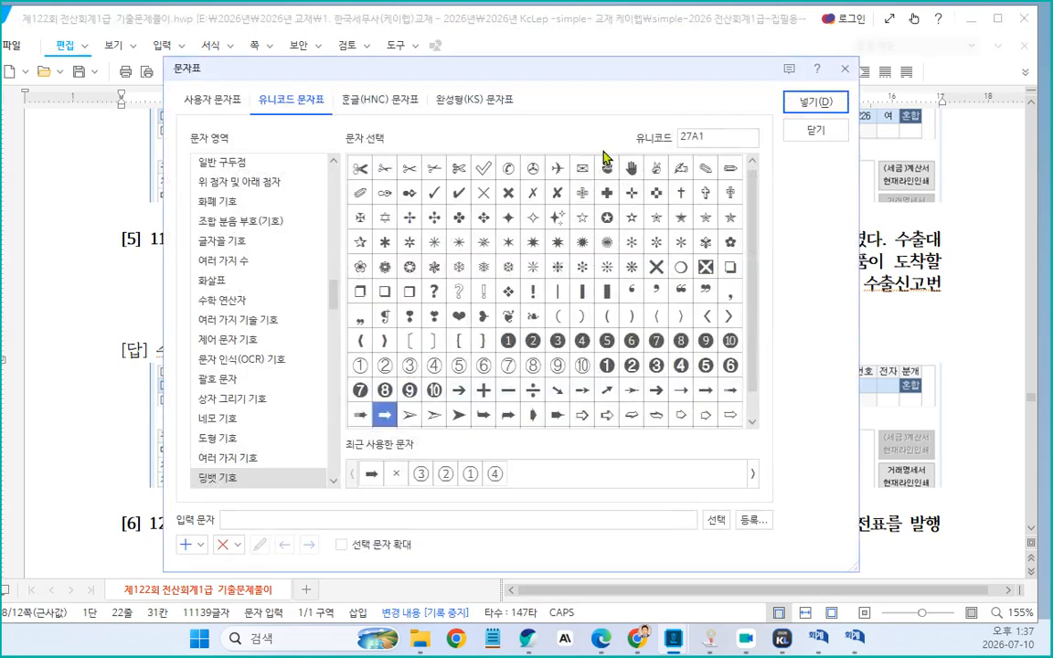
click(395, 474)
click(809, 99)
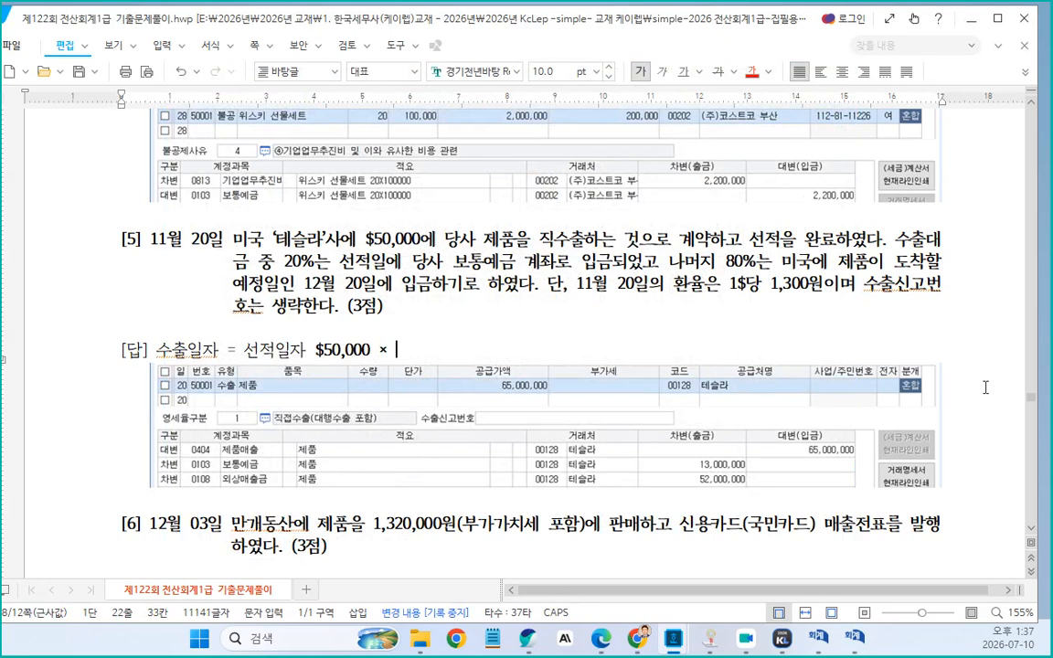
Append the rate "1$당 1,300원" from the problem text and "= 65,000,000원" to the answer line
drag(732, 298, 821, 284)
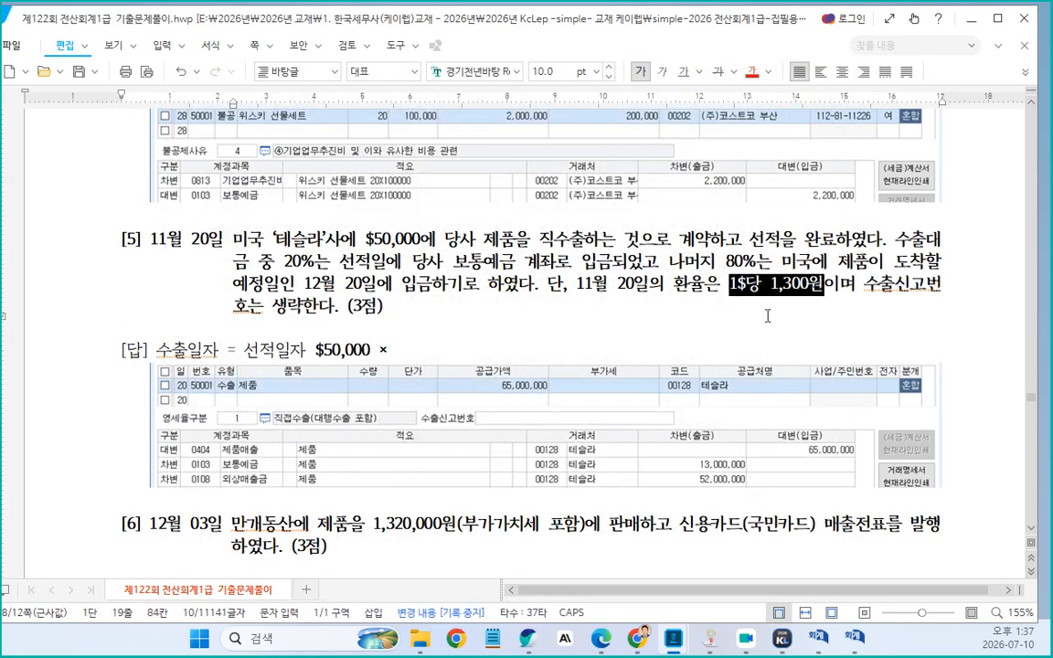
click(416, 354)
key(ctrl+v)
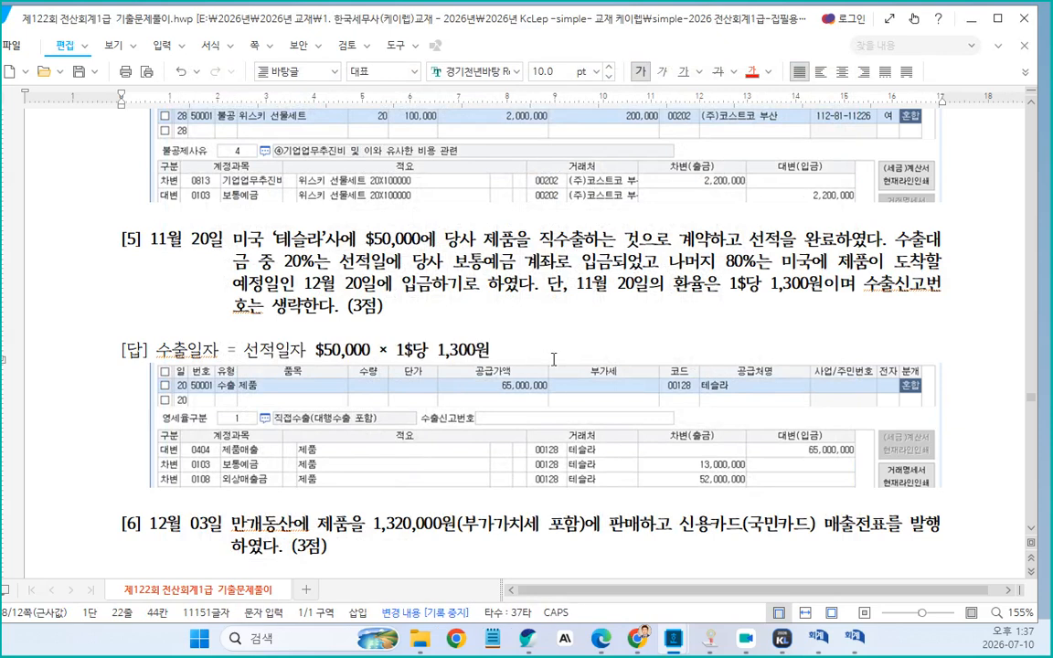
text(= )
text(65,000,000ㅇ)
text(ㅜㅓㄴ)
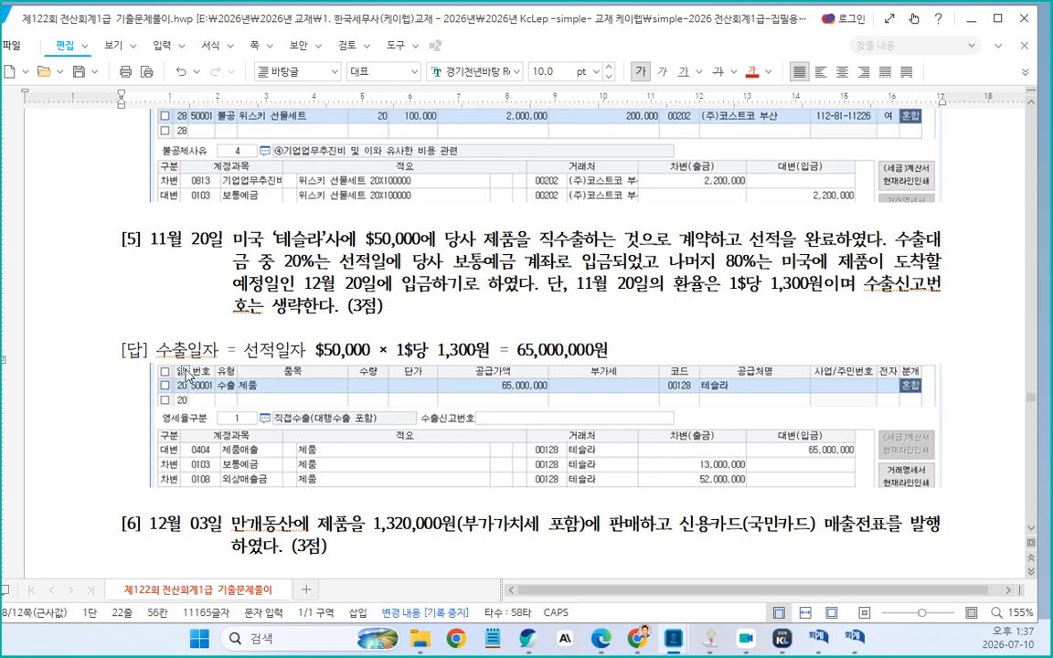
Colour the whole answer formula of problem [5] red
drag(157, 350, 608, 350)
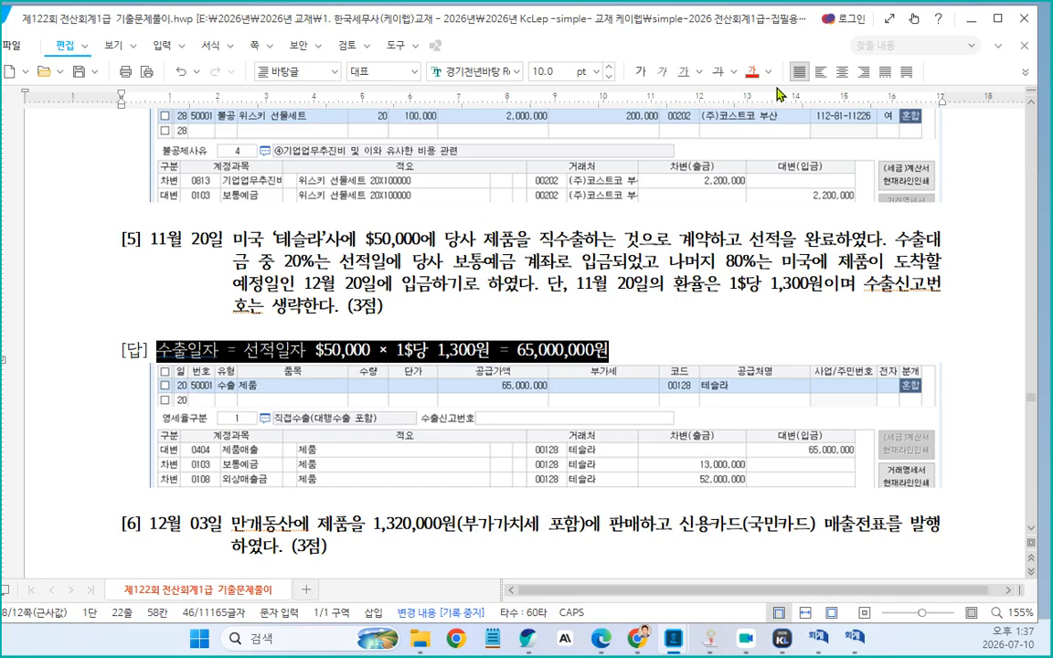
click(755, 80)
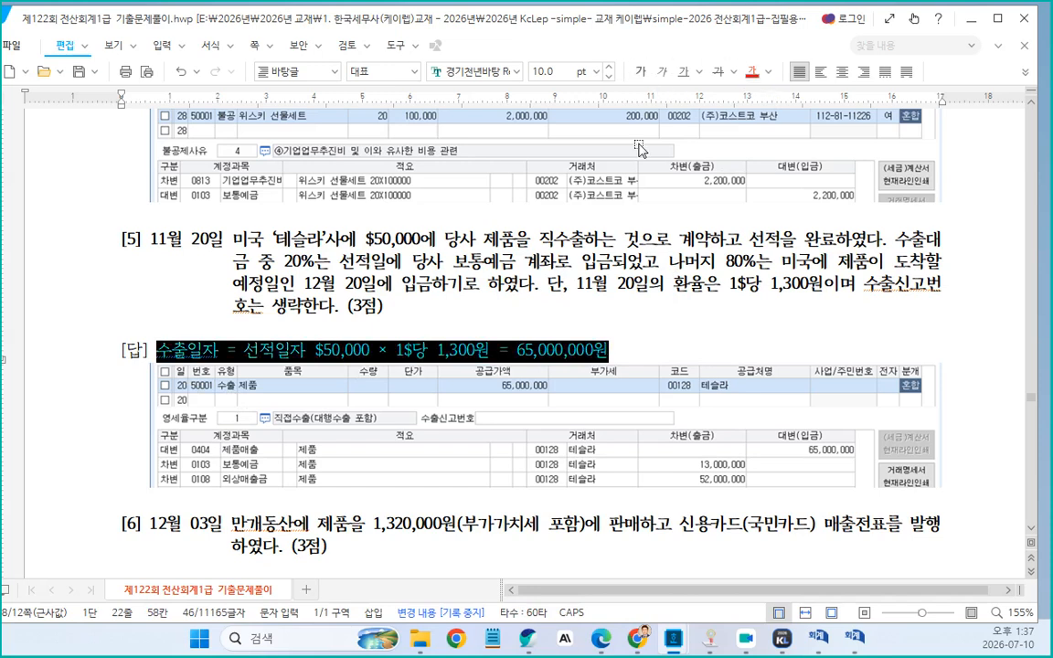
click(700, 306)
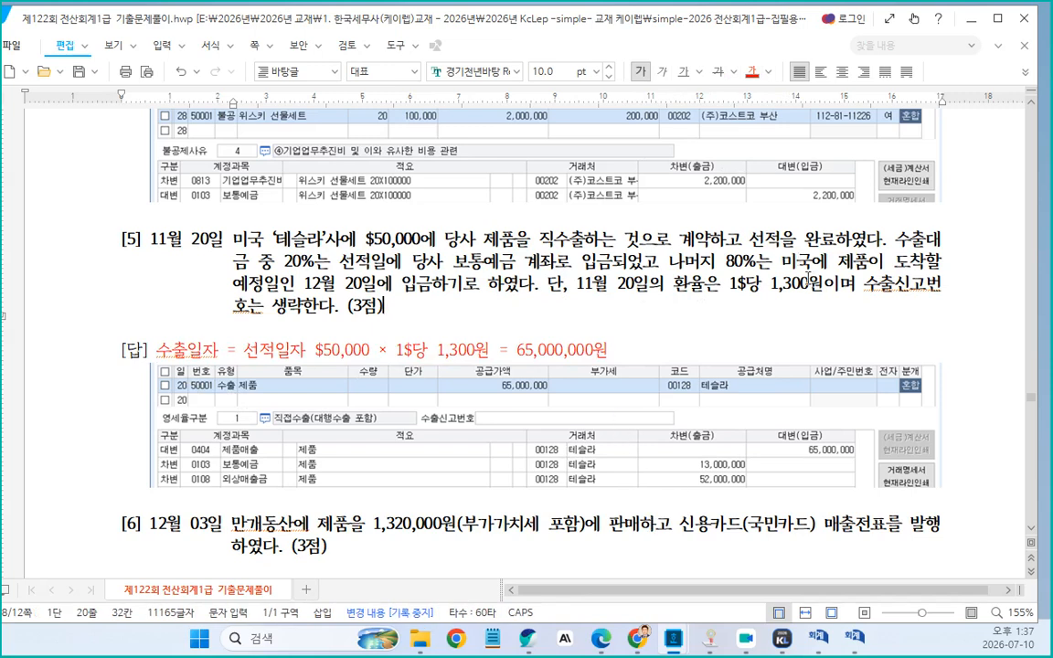
Colour "20%는 선적일에 당사 보통예금 계좌" in problem [5]'s text blue
key(Hangul)
drag(454, 262, 610, 249)
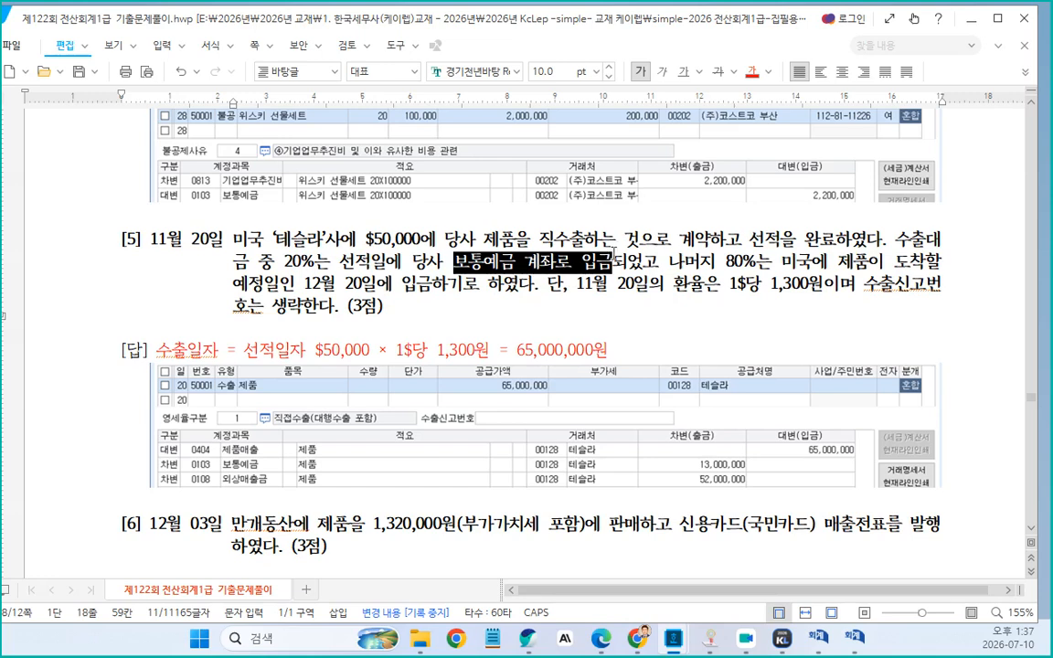
drag(283, 261, 573, 265)
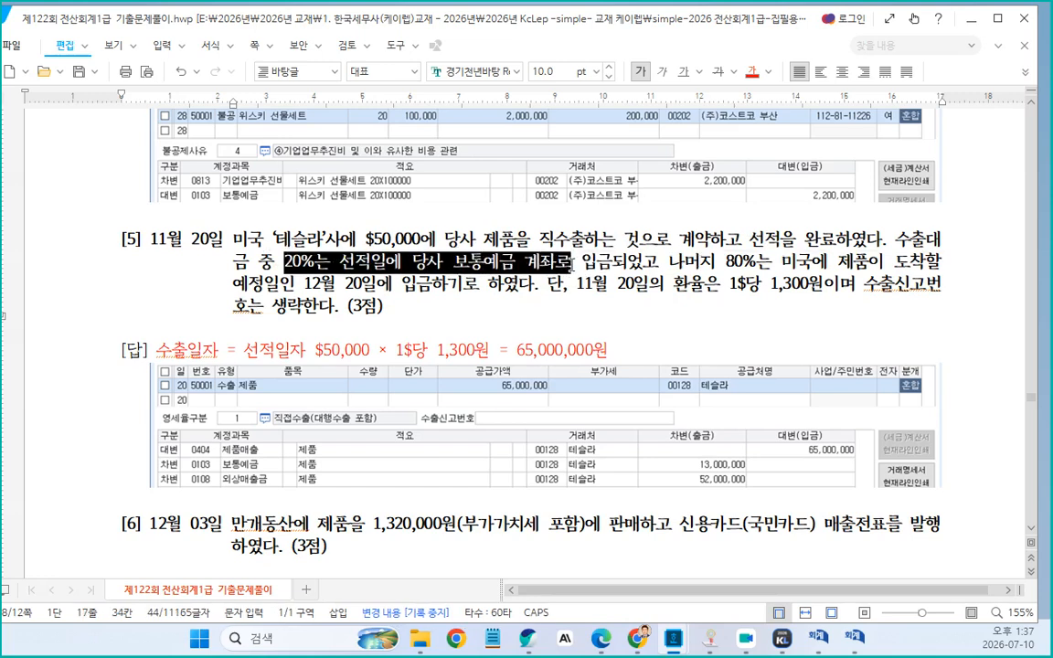
key(shift+Left)
click(770, 72)
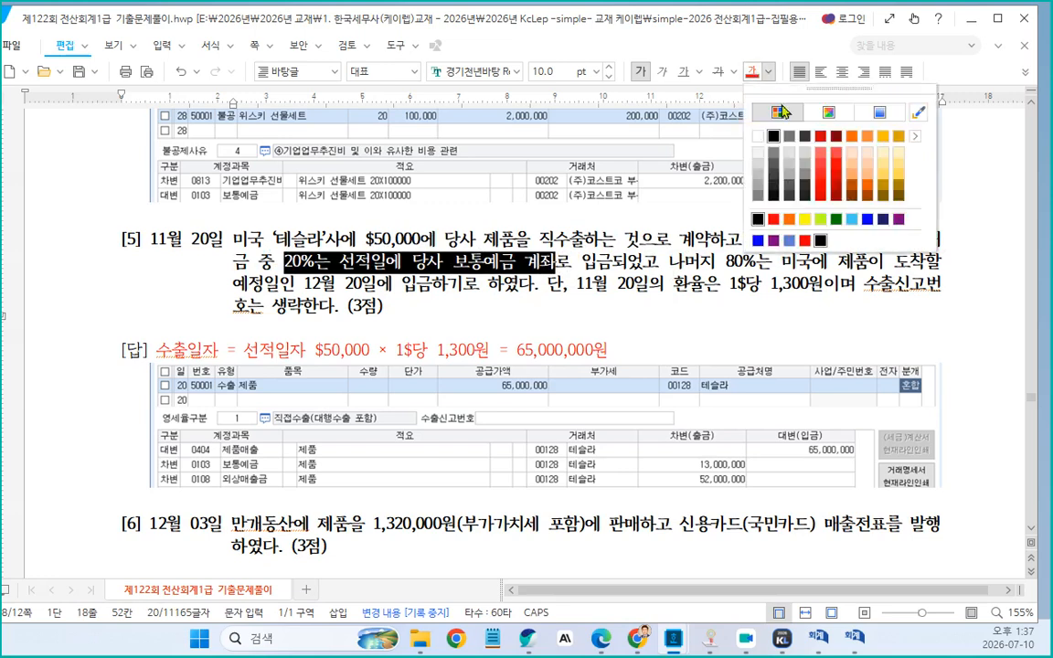
click(758, 242)
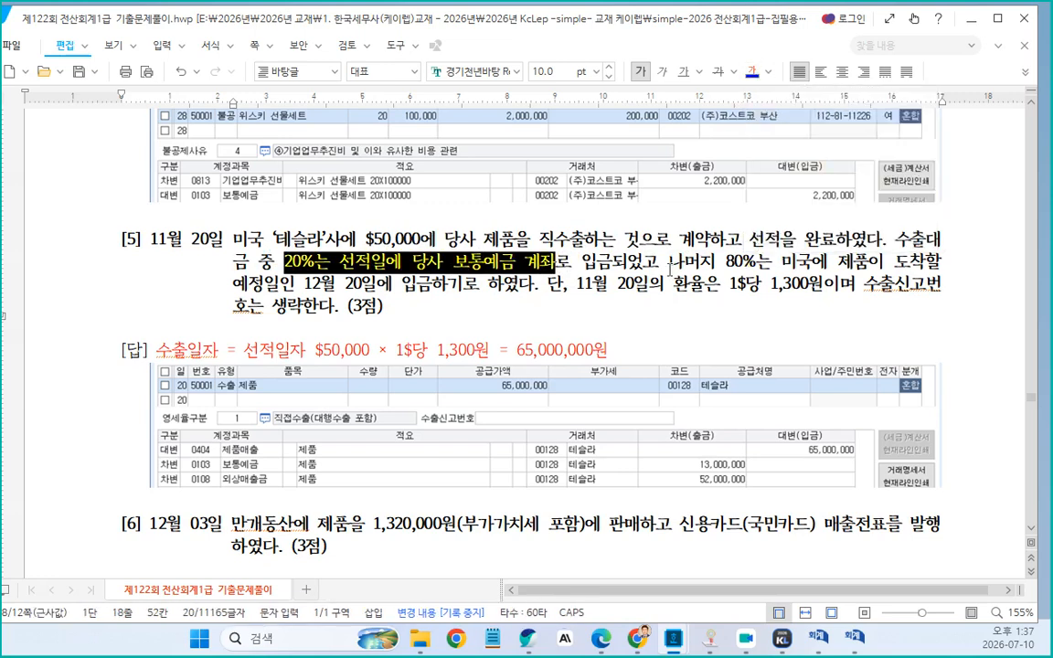
drag(670, 271, 468, 297)
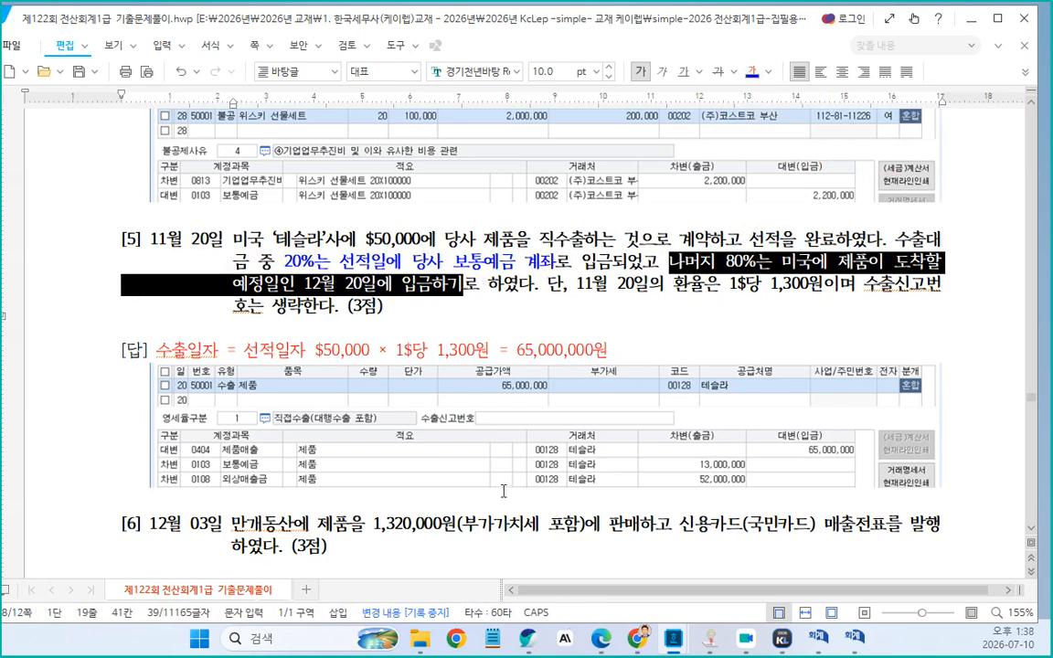
scroll(567, 445, down, 10)
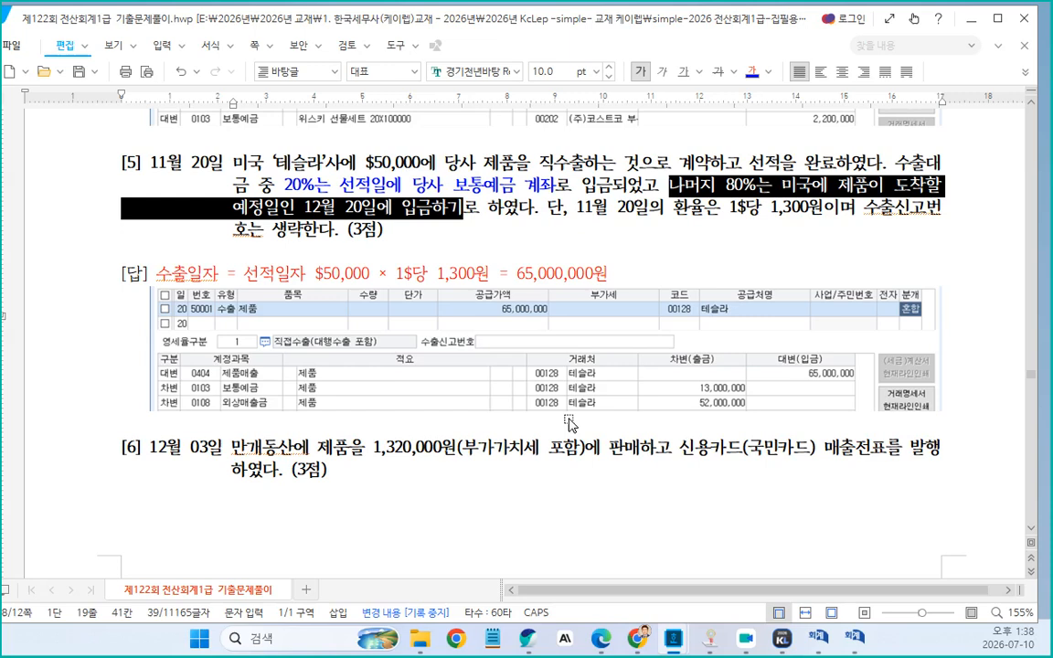
scroll(571, 425, up, 5)
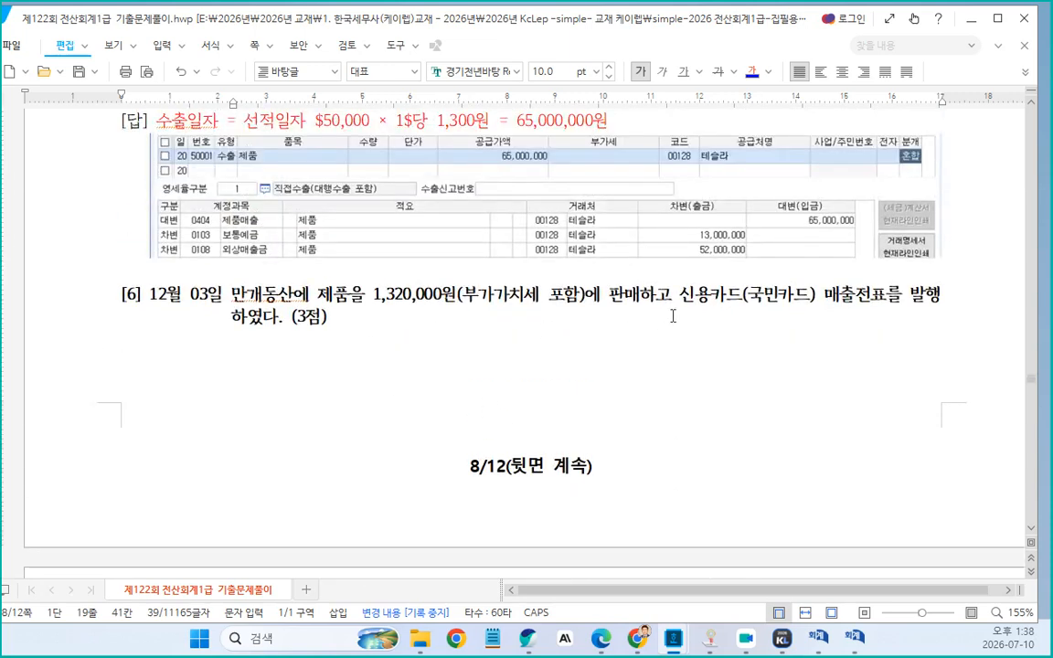
drag(609, 295, 641, 295)
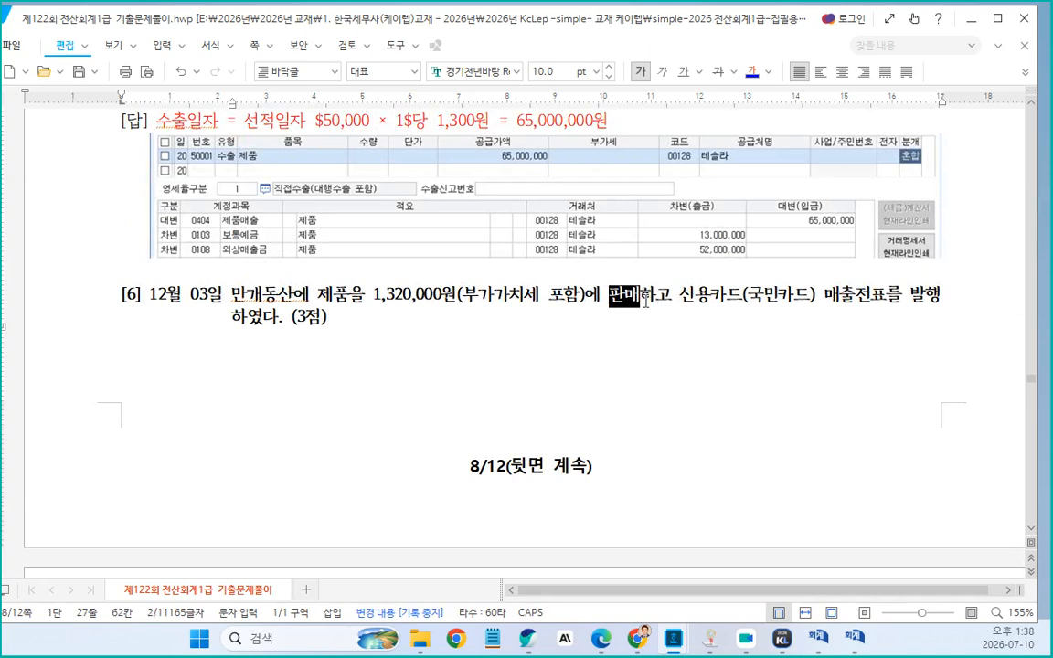
click(598, 297)
Replace problem [6]'s answer label "매입매출전표입력" with "매출카과"
scroll(521, 304, down, 8)
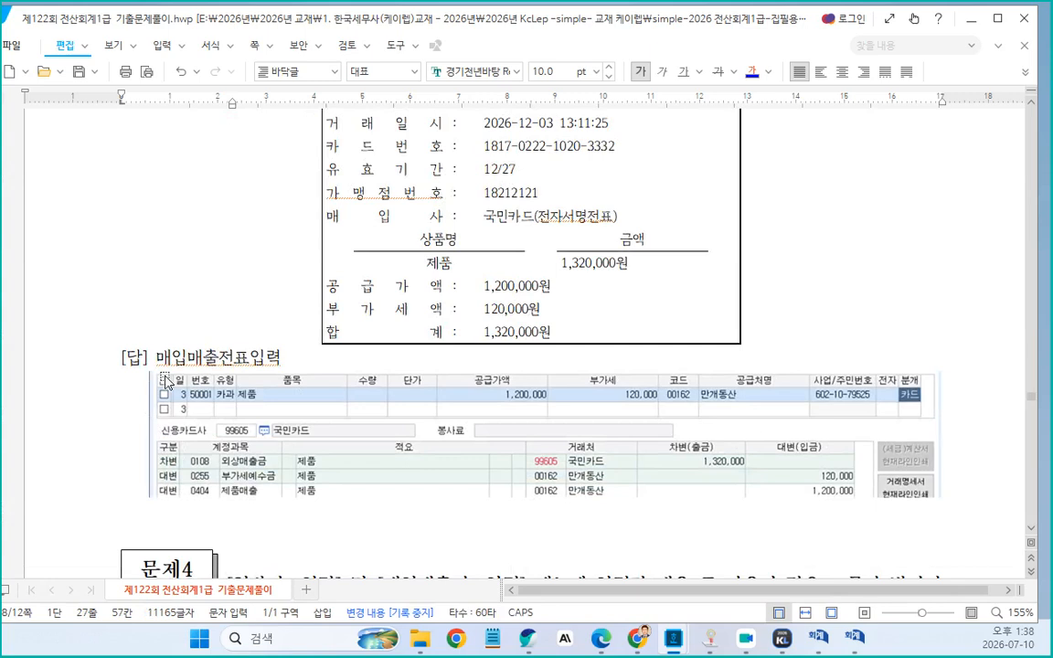
drag(159, 364, 283, 378)
text(매출)
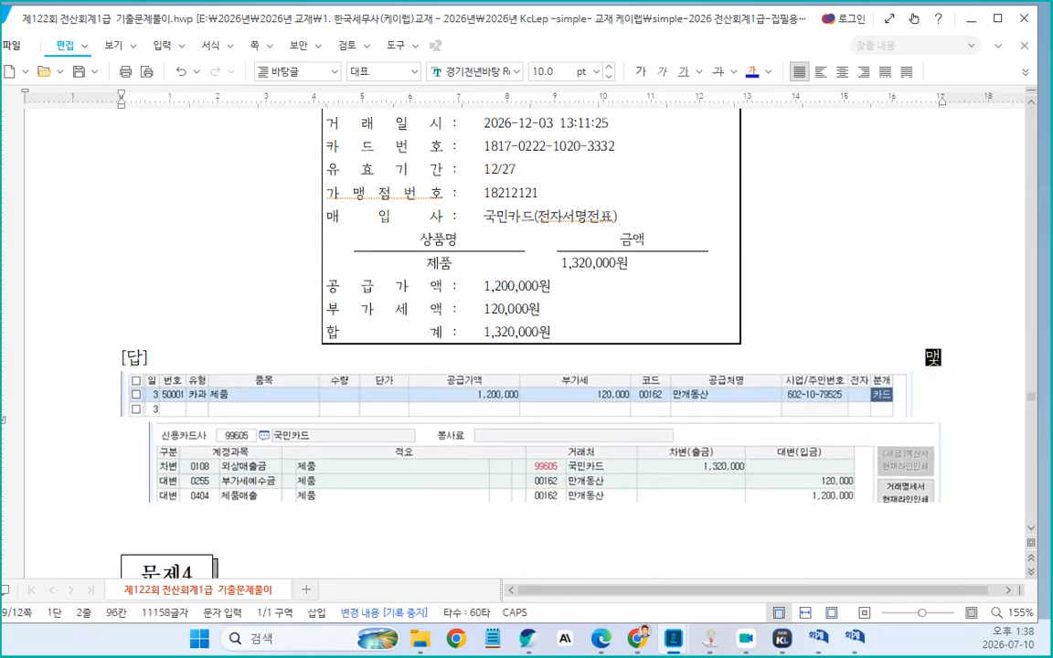
text(카고)
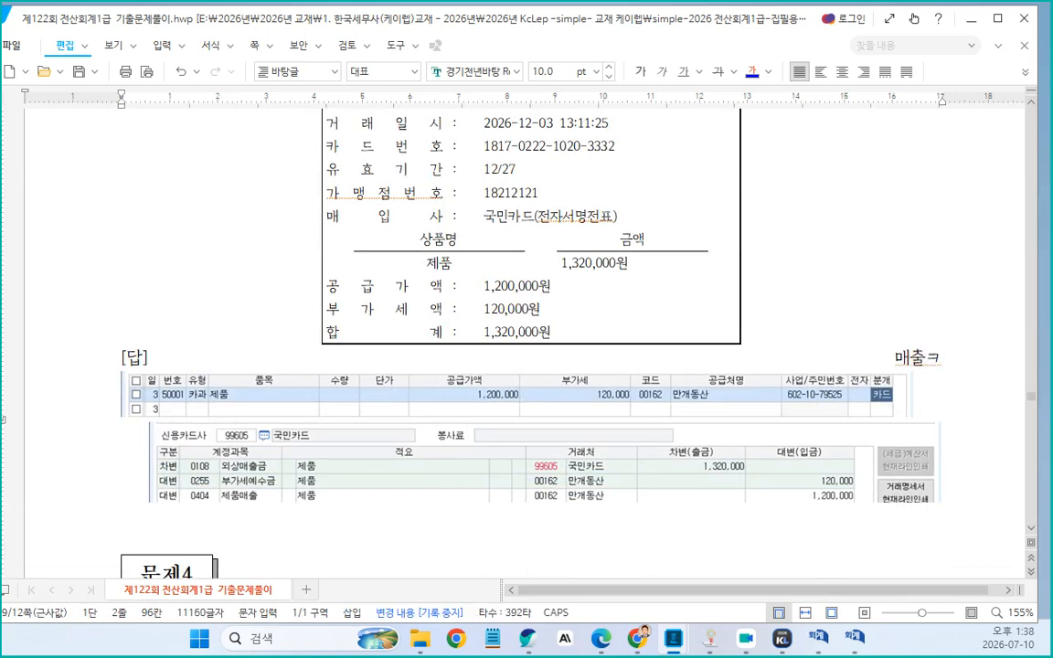
text(ㅏ)
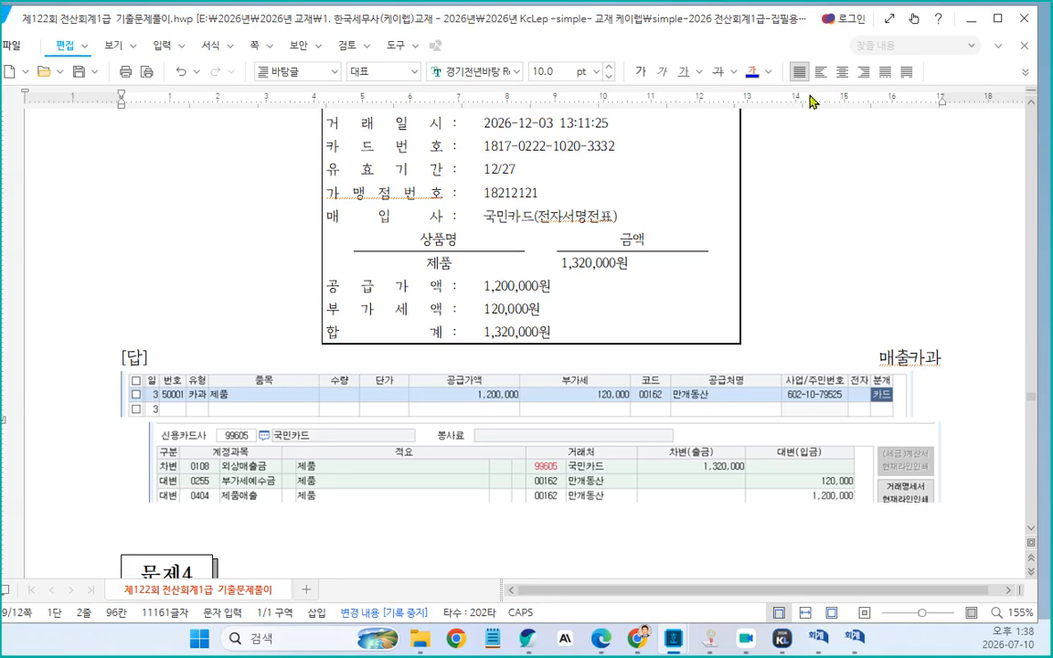
key(Return)
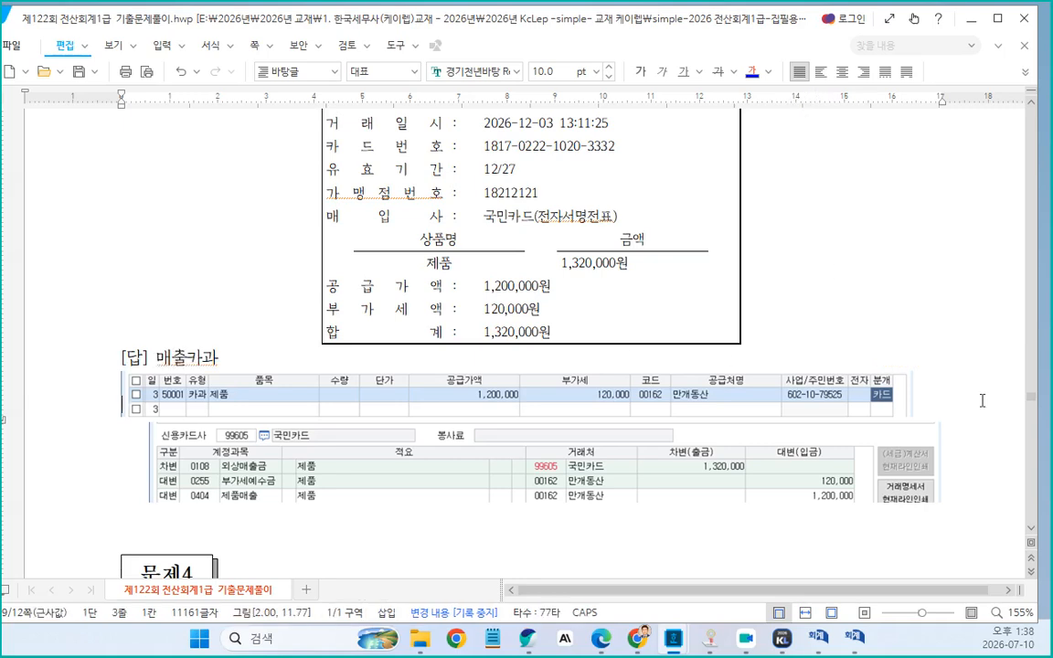
Extend problem [6]'s answer line with ", 일반적인 상거래이다, 외상, 어음을 사용할 수 있다."
click(239, 365)
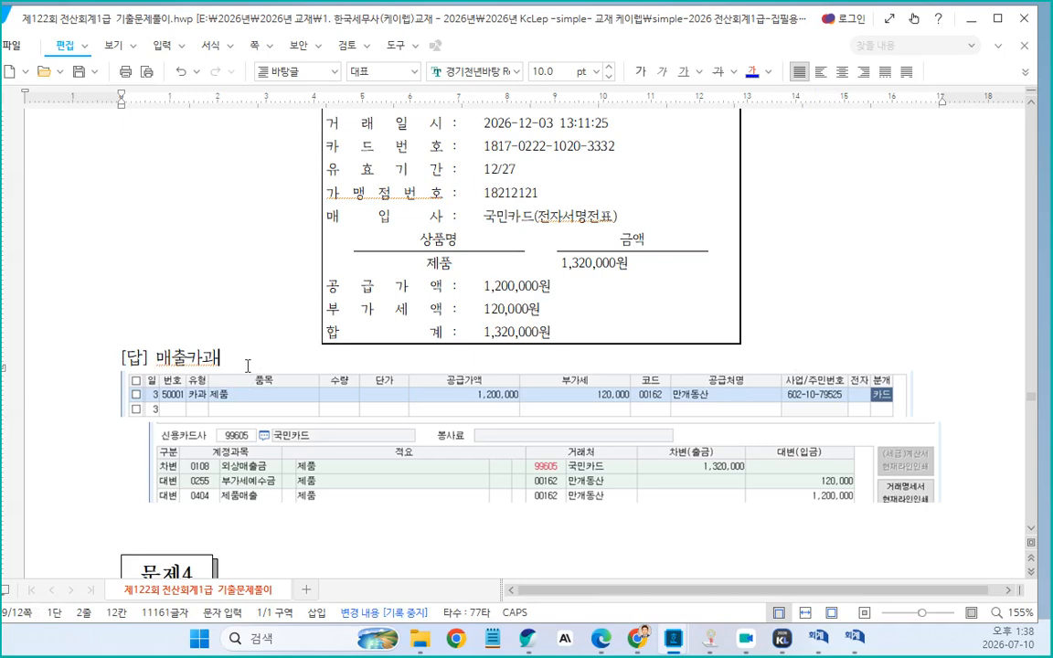
key(BackSpace)
text(, 입너)
key(BackSpace)
key(BackSpace)
key(BackSpace)
text(ㅇ)
text(일반적인 사)
text(ㅇ거래)
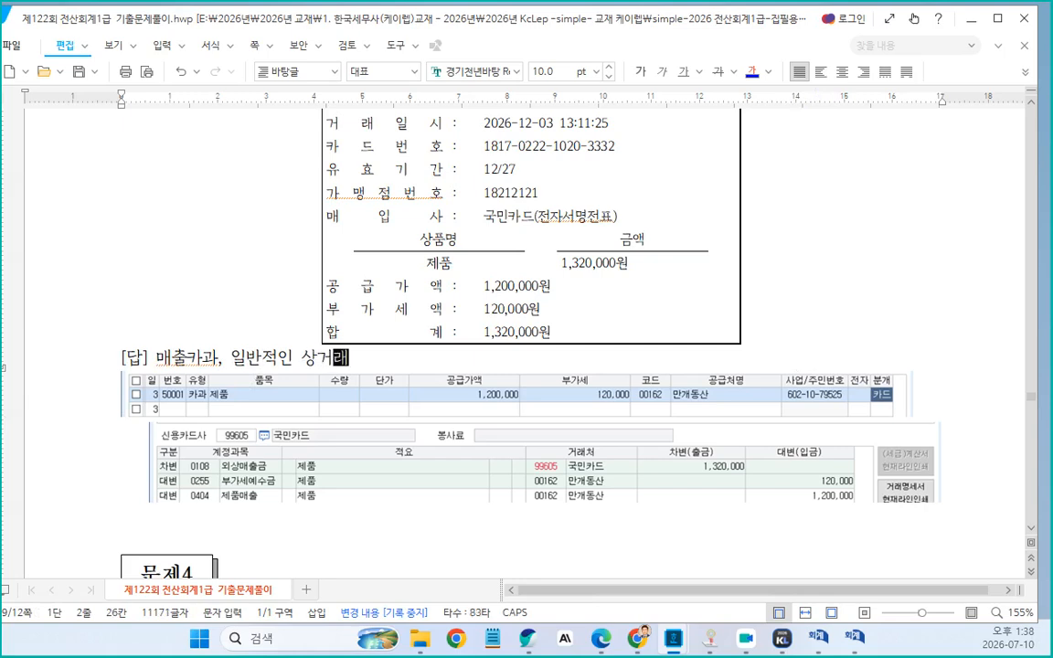
text(이다)
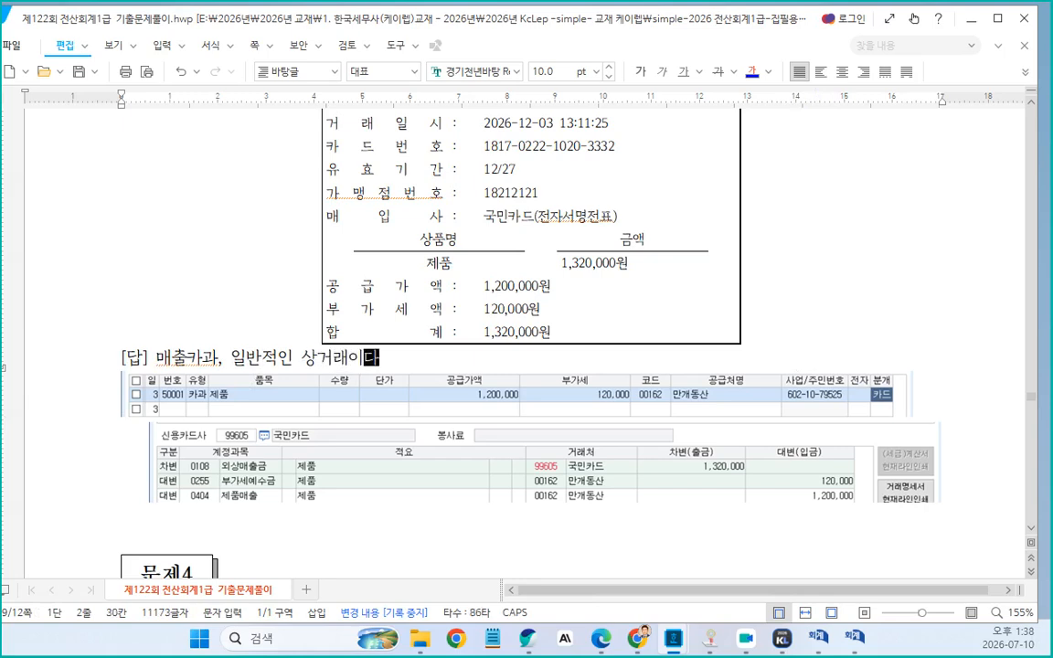
text(,)
scroll(518, 341, up, 2)
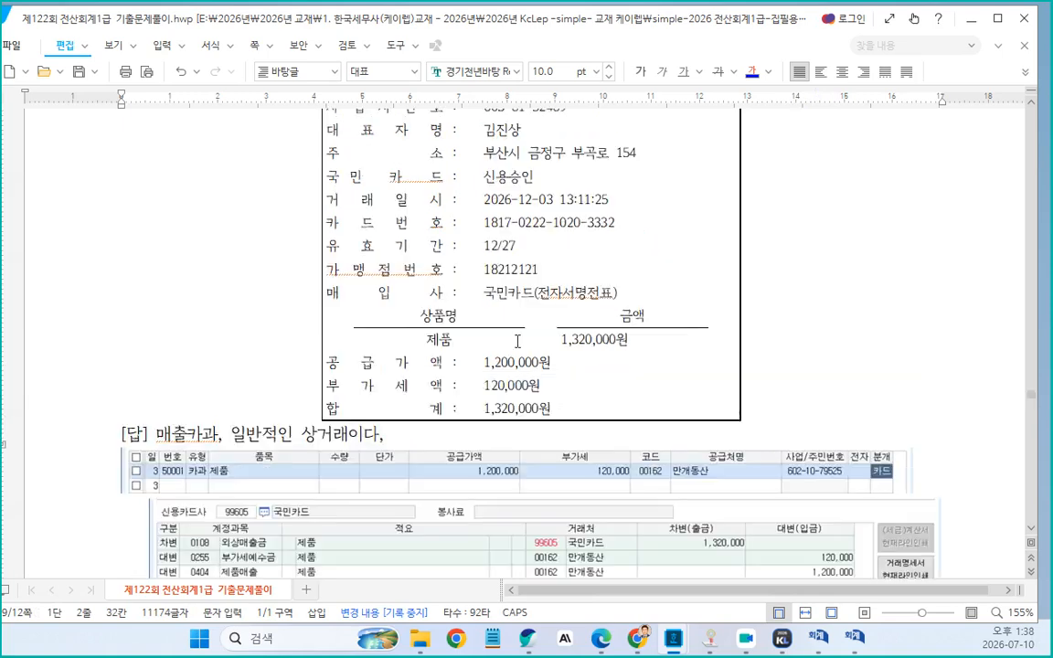
text(외상, 어음을 )
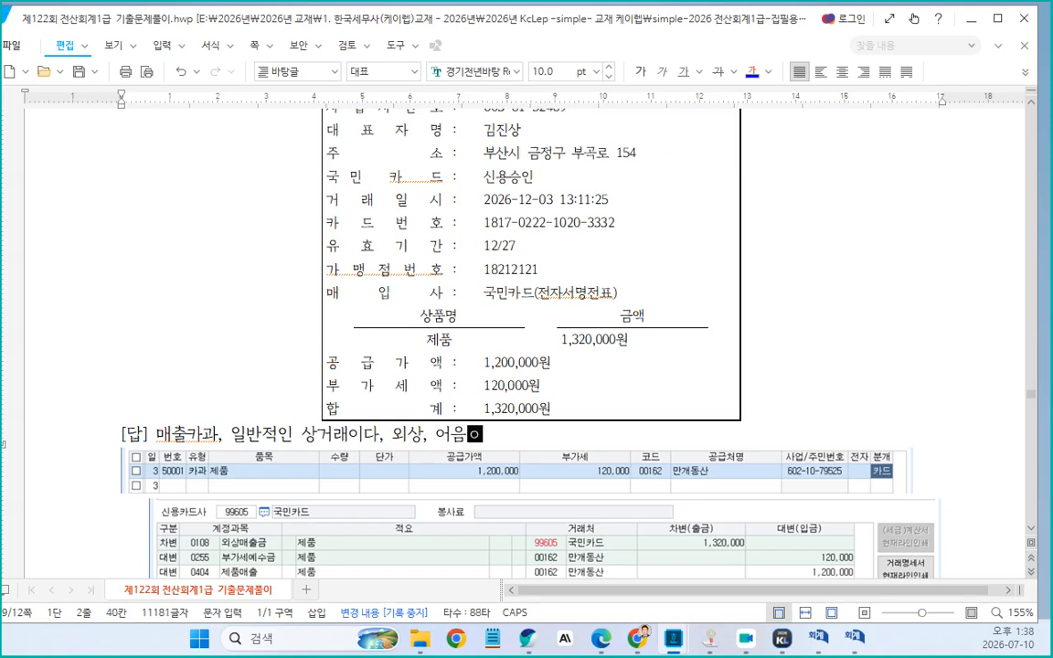
text(사용할 수 ㅇ)
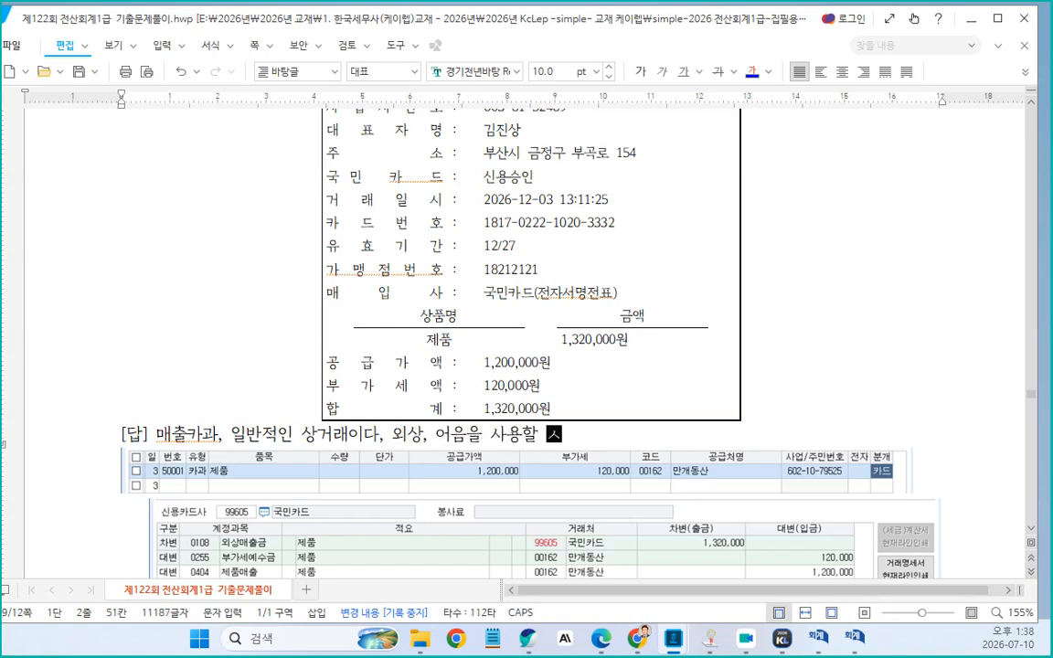
text(있다.)
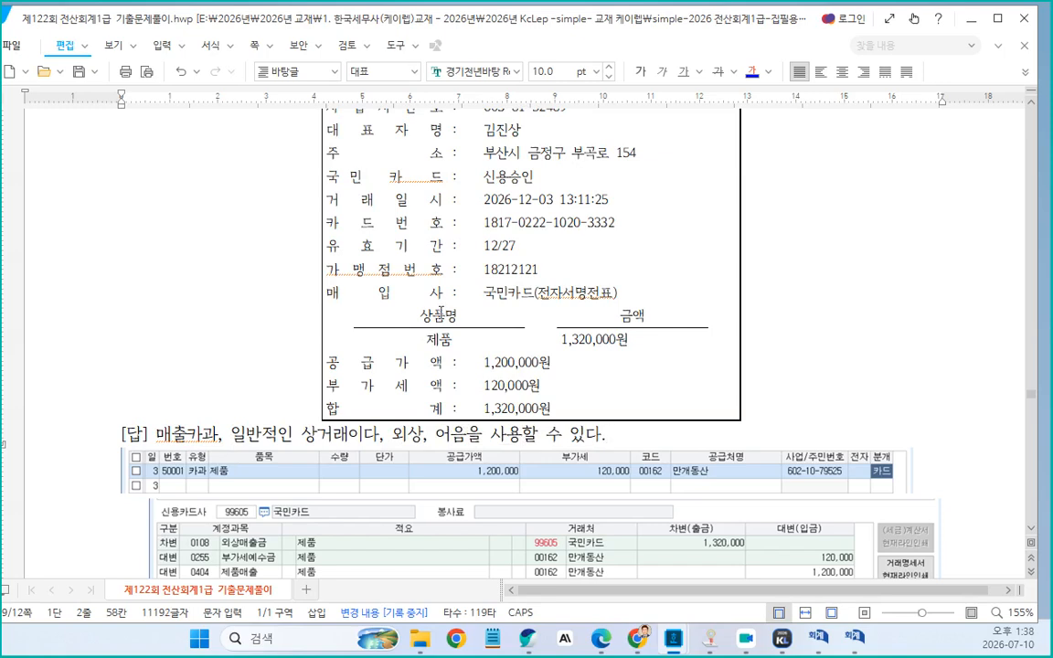
Insert a blank line above problem [6]'s answer line
scroll(353, 462, down, 2)
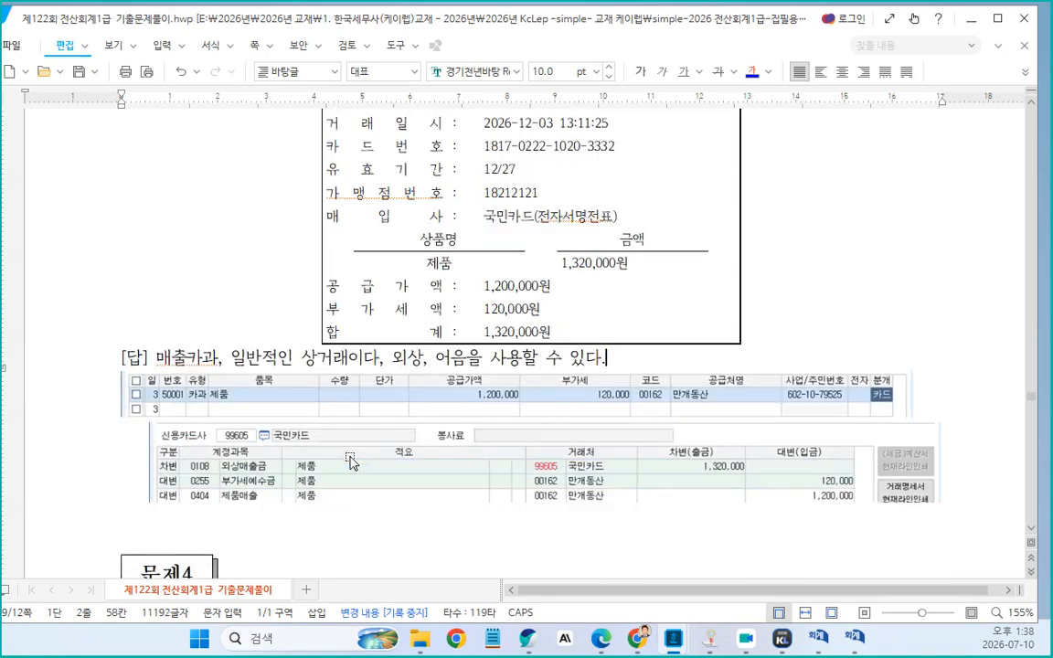
click(123, 362)
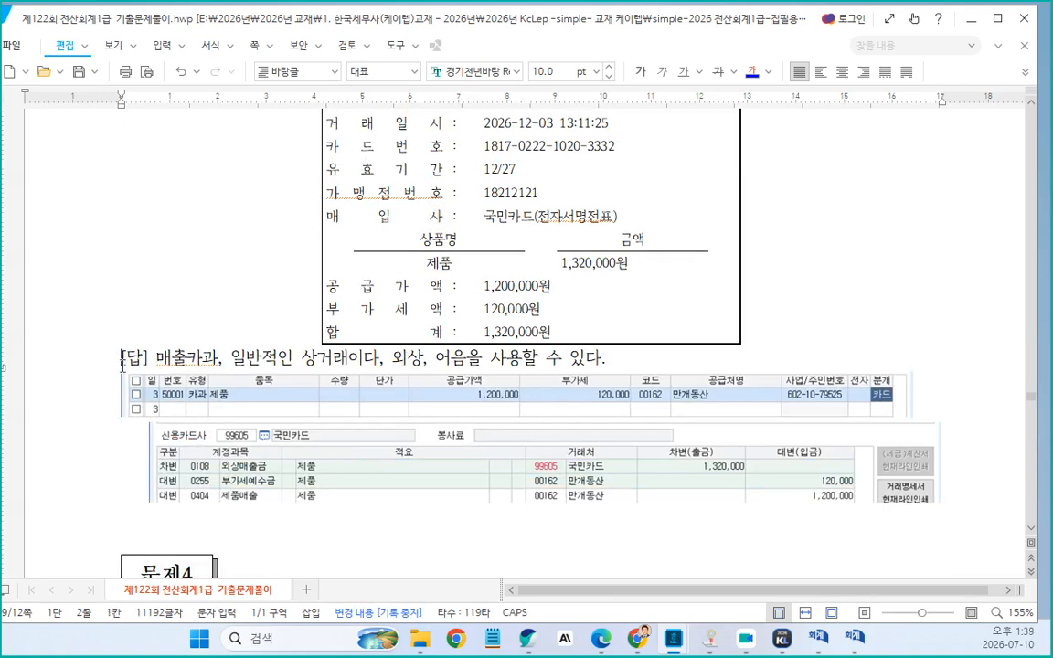
key(Return)
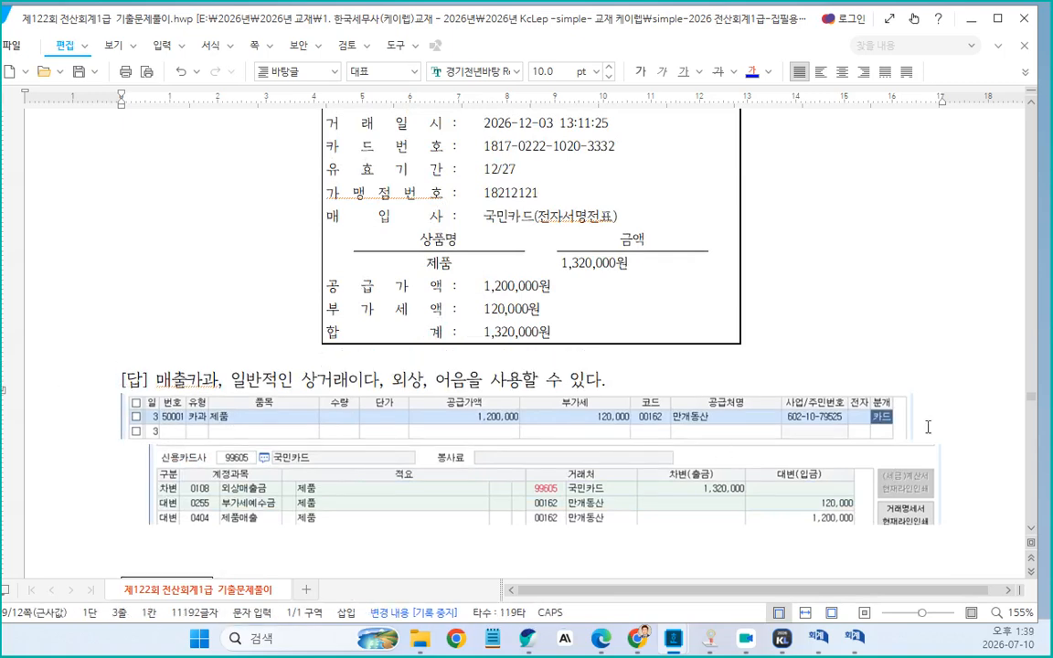
Right-align the KcLep screenshot beneath problem [6]'s answer
click(926, 426)
click(864, 71)
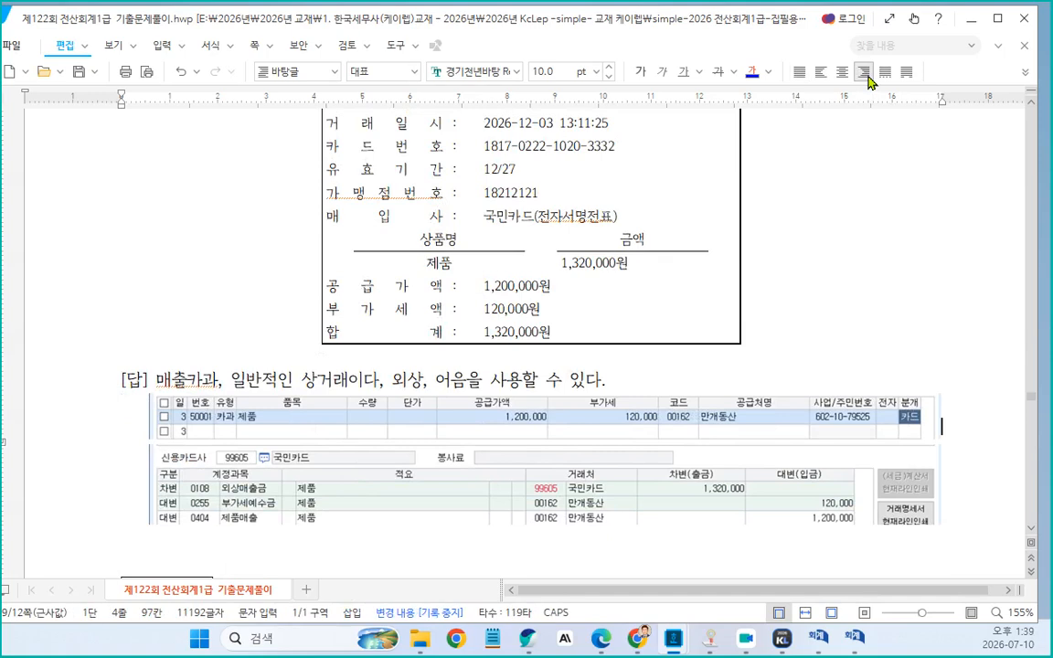
drag(49, 442, 49, 449)
click(1024, 72)
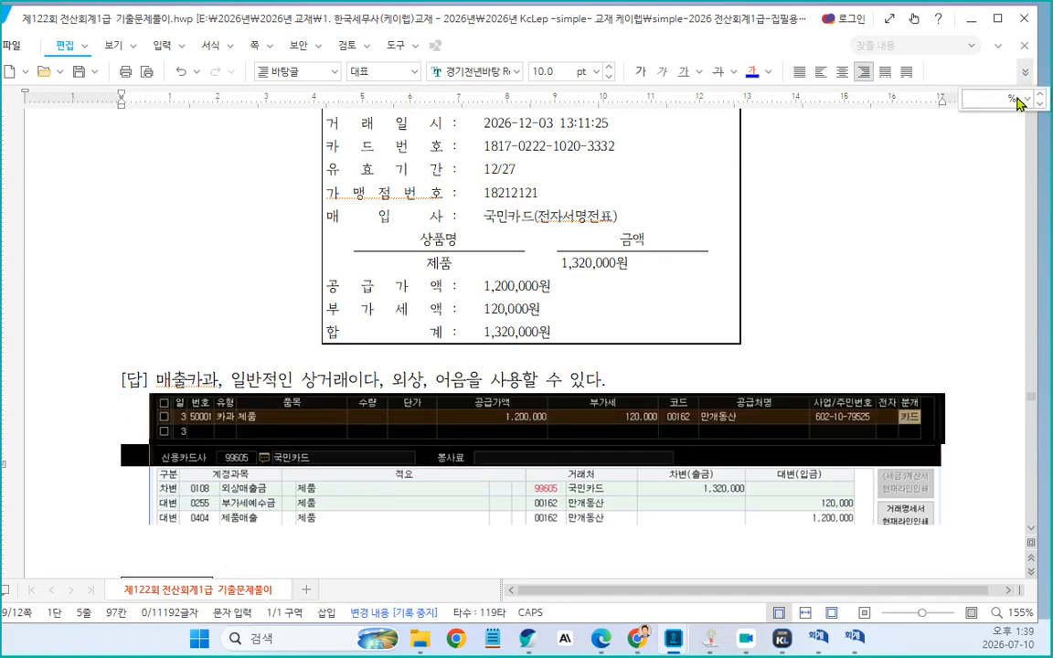
click(1030, 98)
In 문제4 problem [1]'s answer, change the before-correction line to "일반전표입력을 확인하고 나중에 삭제"
scroll(727, 263, up, 5)
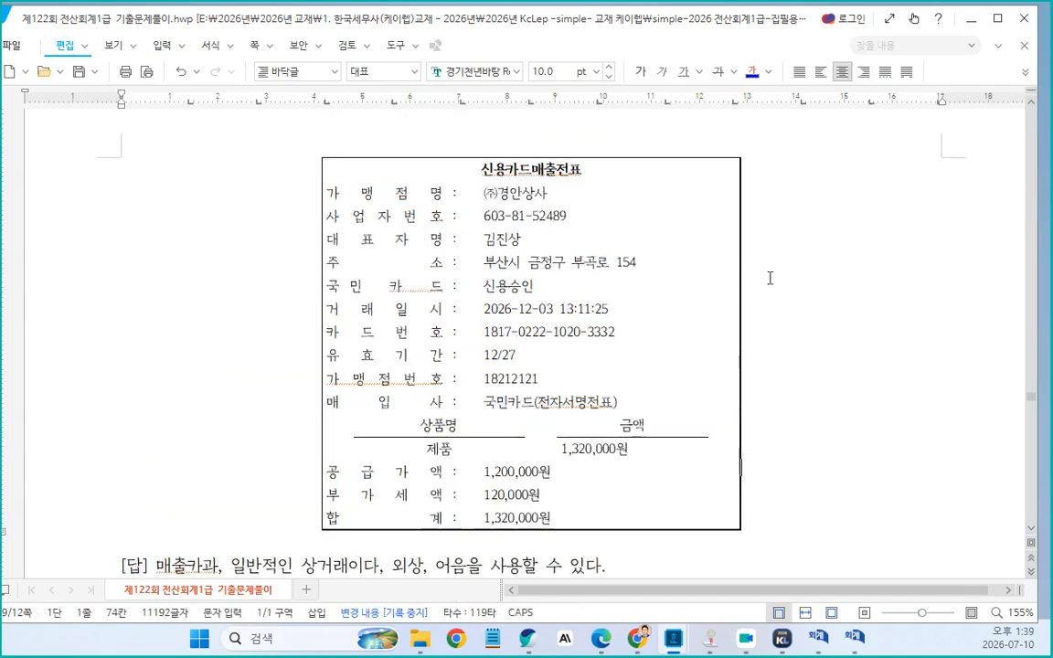
scroll(750, 270, down, 15)
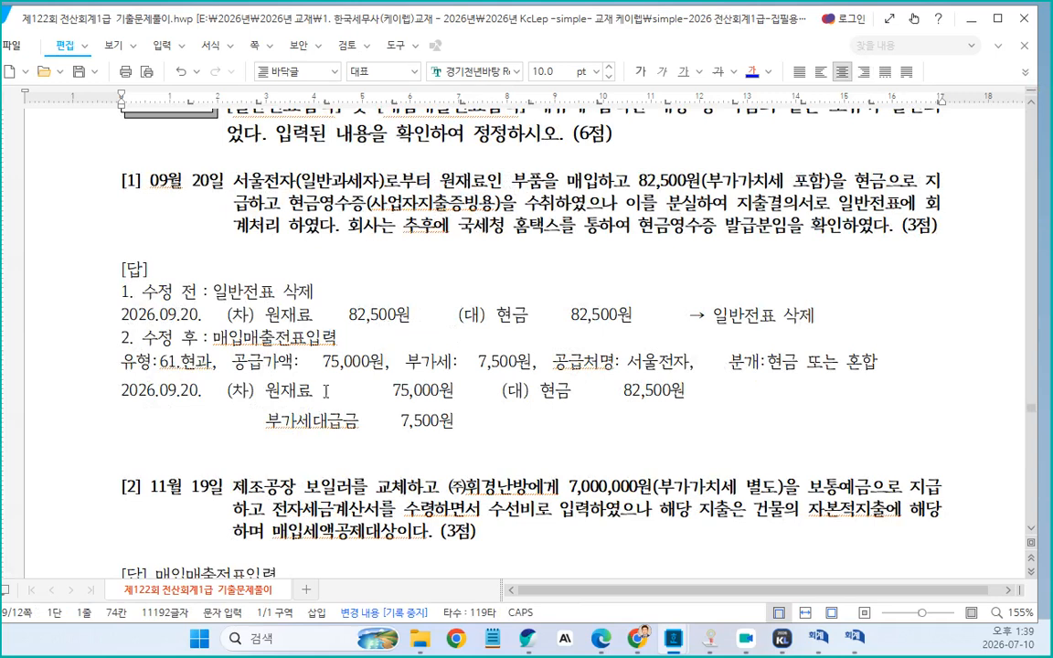
click(224, 252)
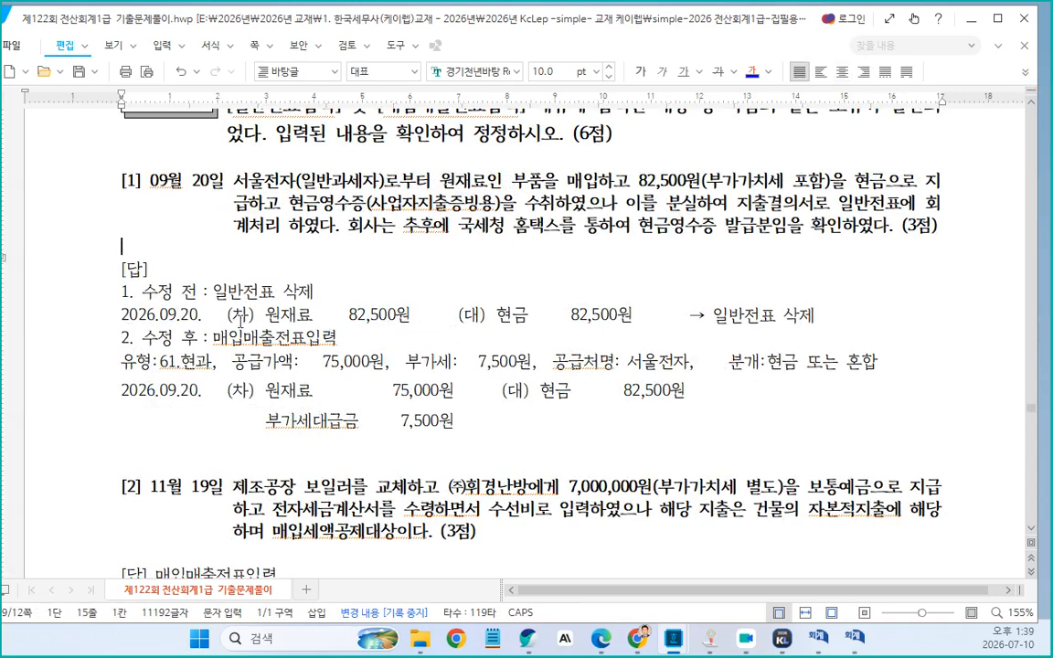
click(219, 292)
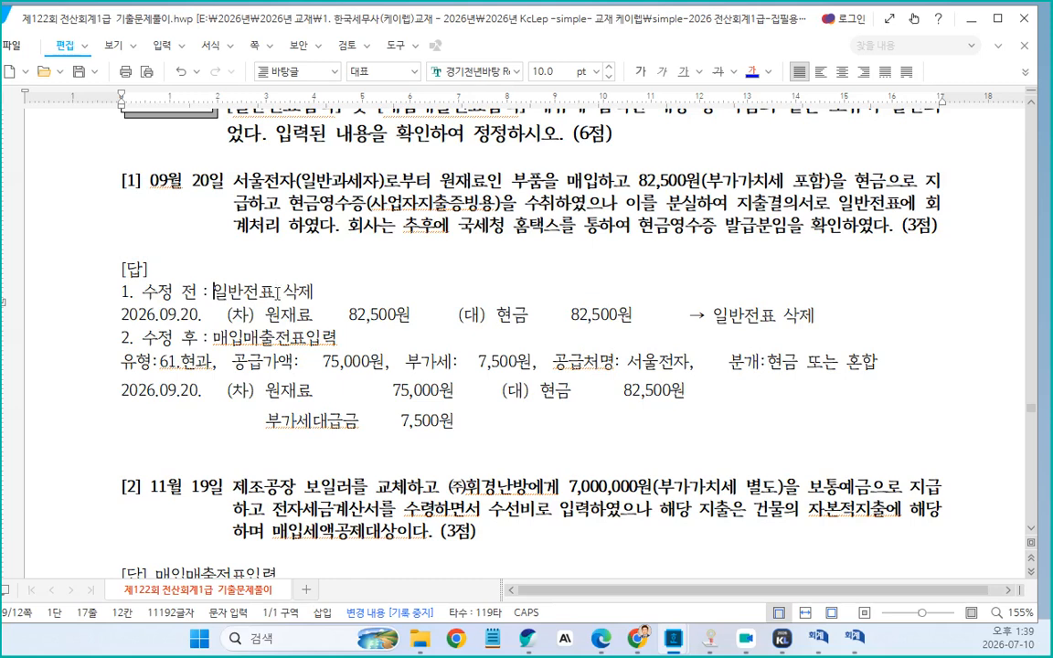
text(입ㄹ)
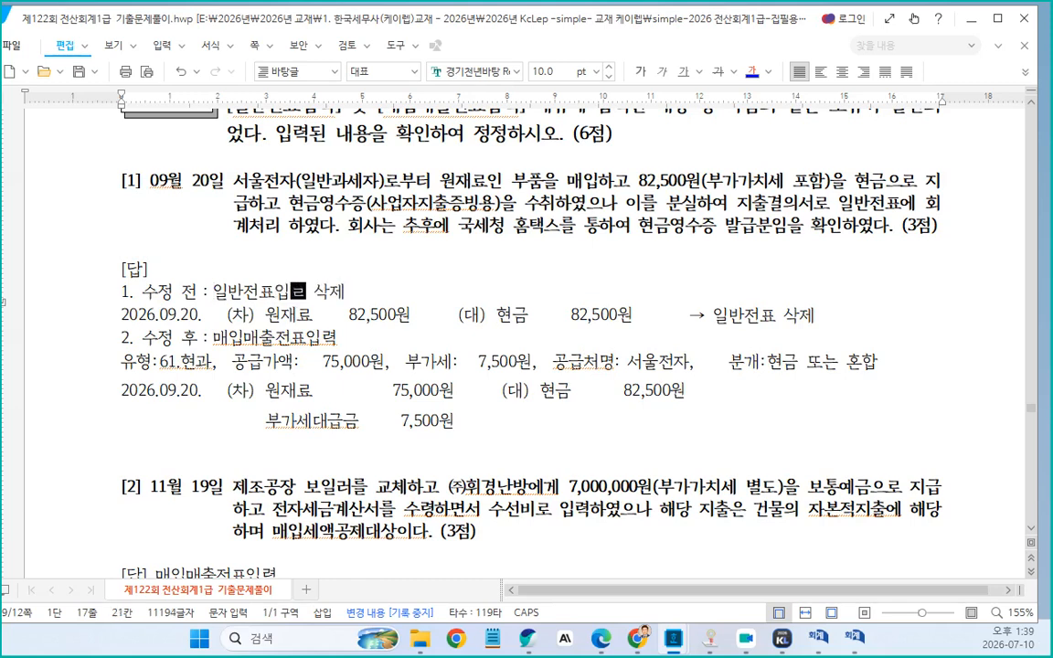
text(력을)
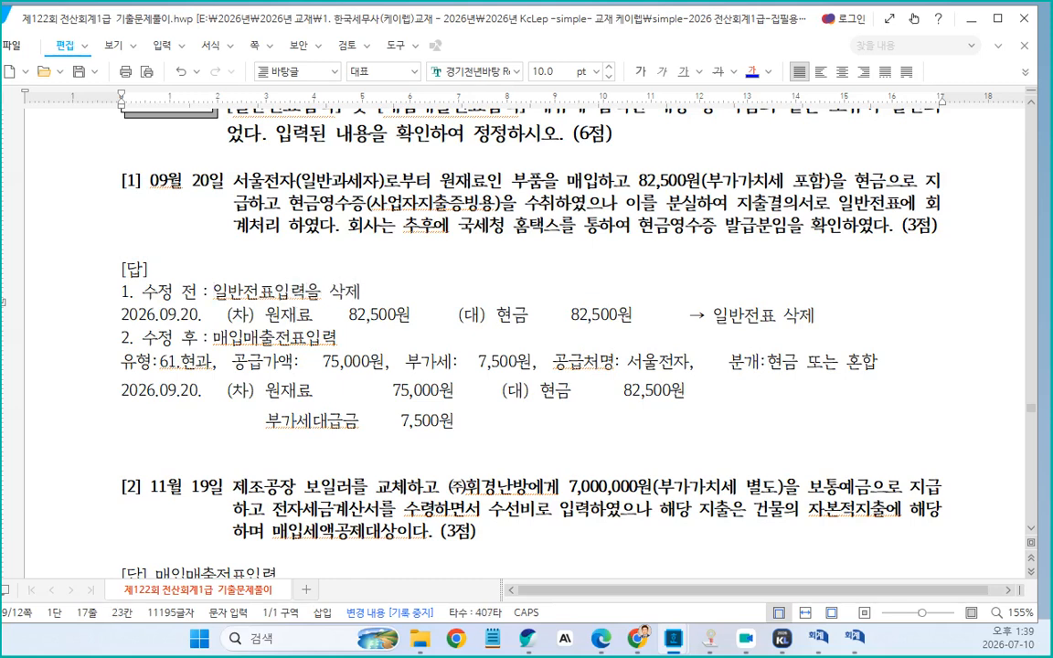
text( 확ㅇ )
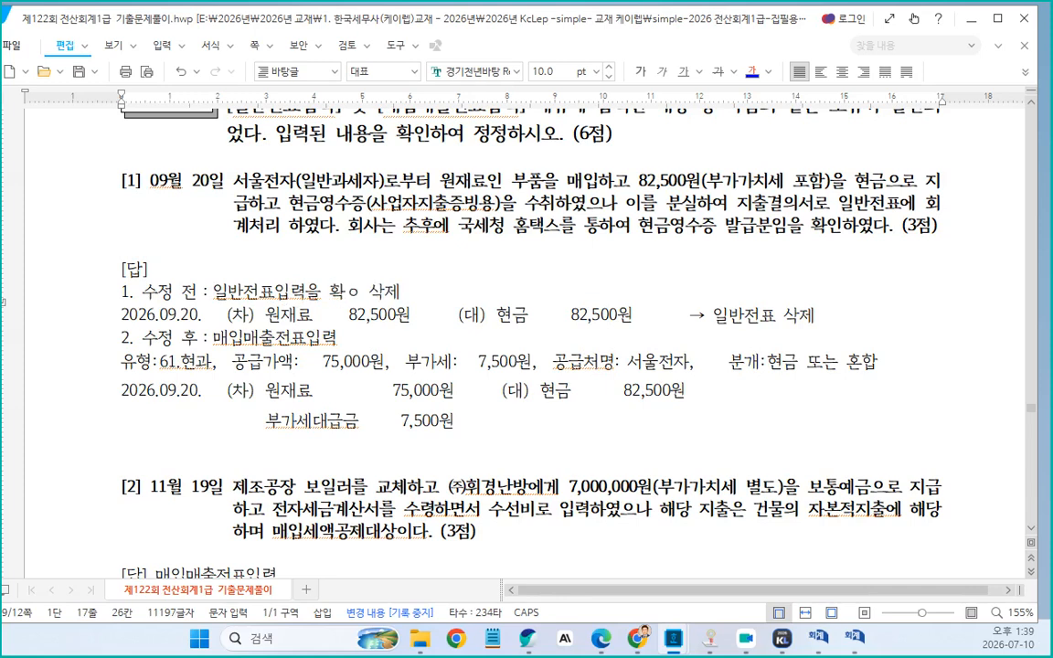
text(인하고)
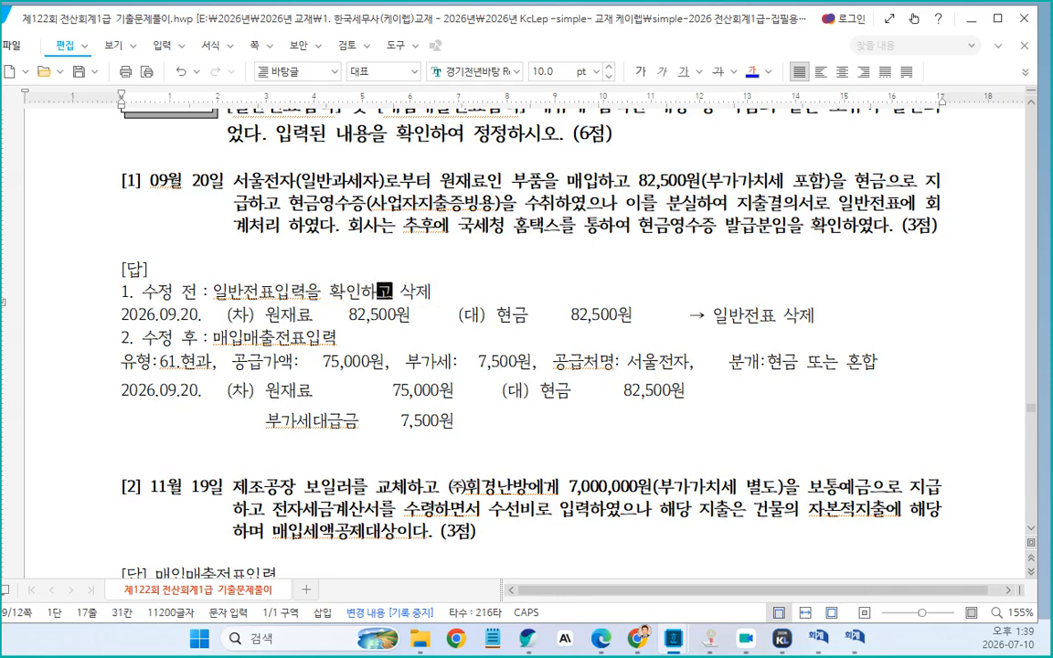
text( ㄴ)
text(나중에)
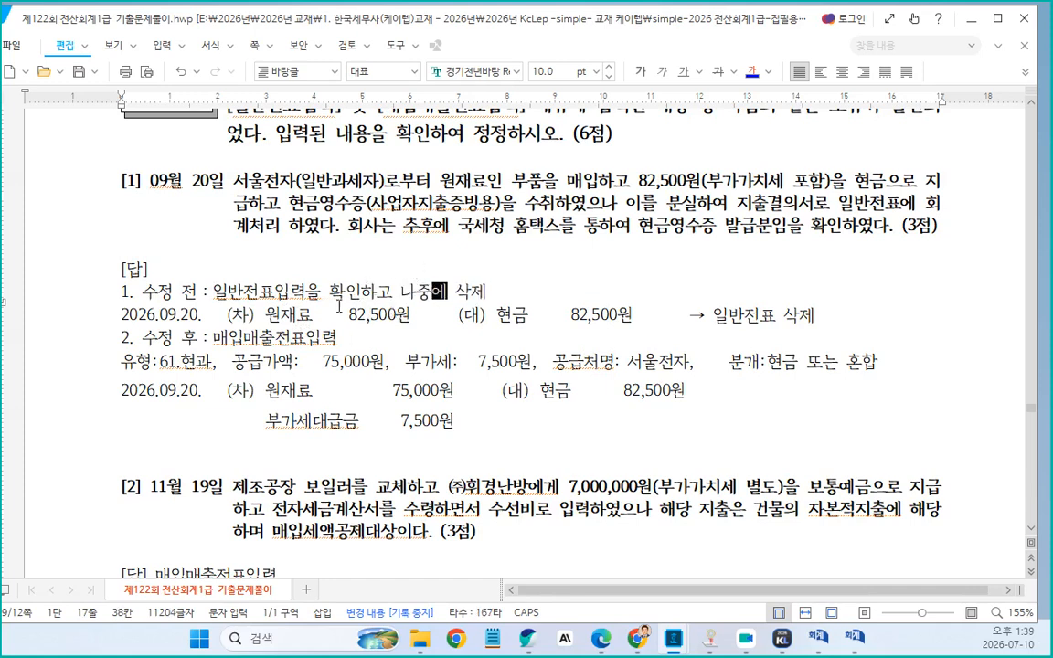
Insert a blank line between the before-correction and after-correction parts of problem [1]'s answer
click(940, 318)
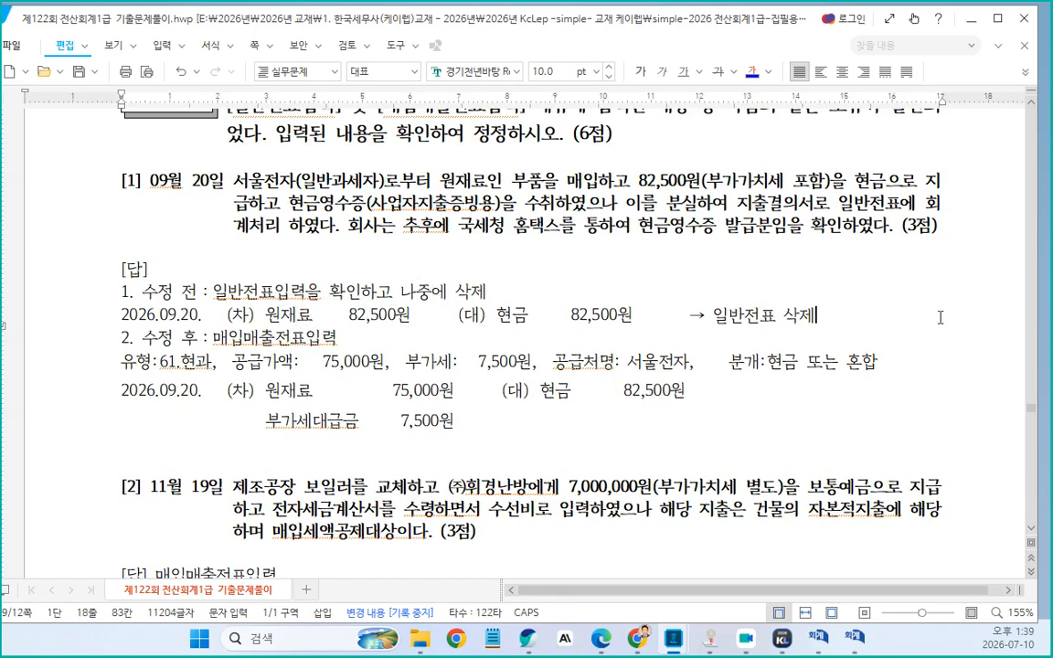
key(Return)
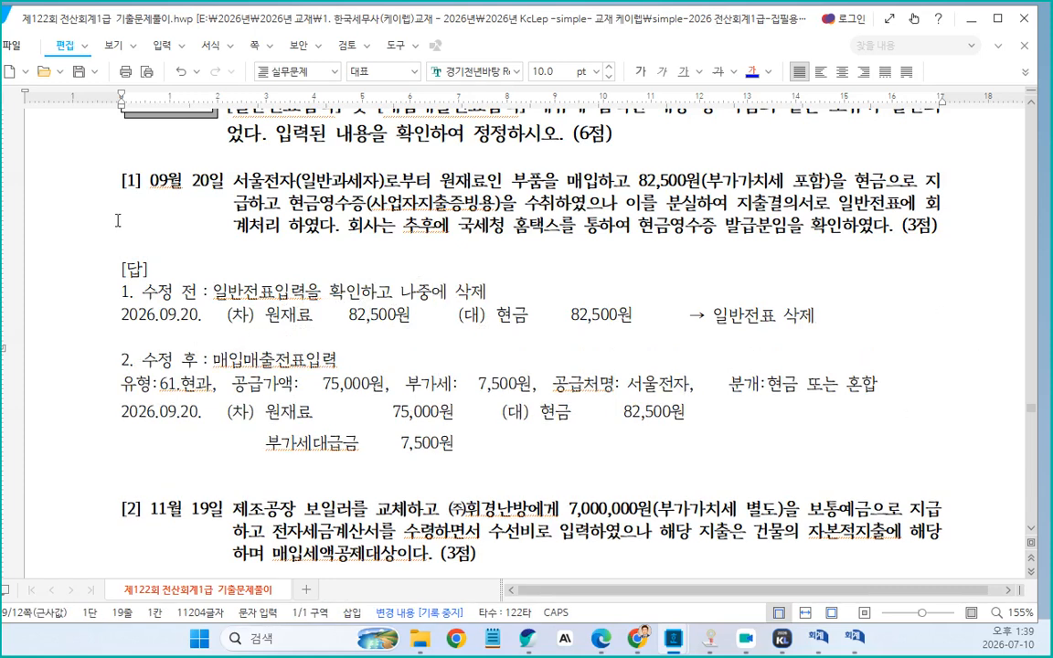
drag(706, 180, 804, 176)
click(223, 296)
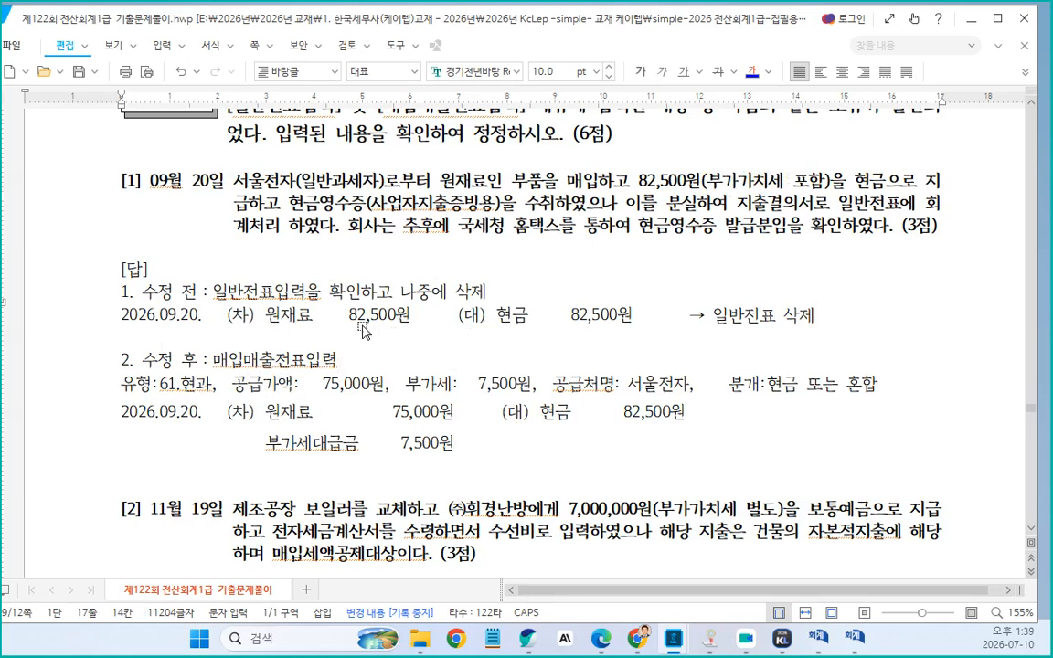
click(342, 363)
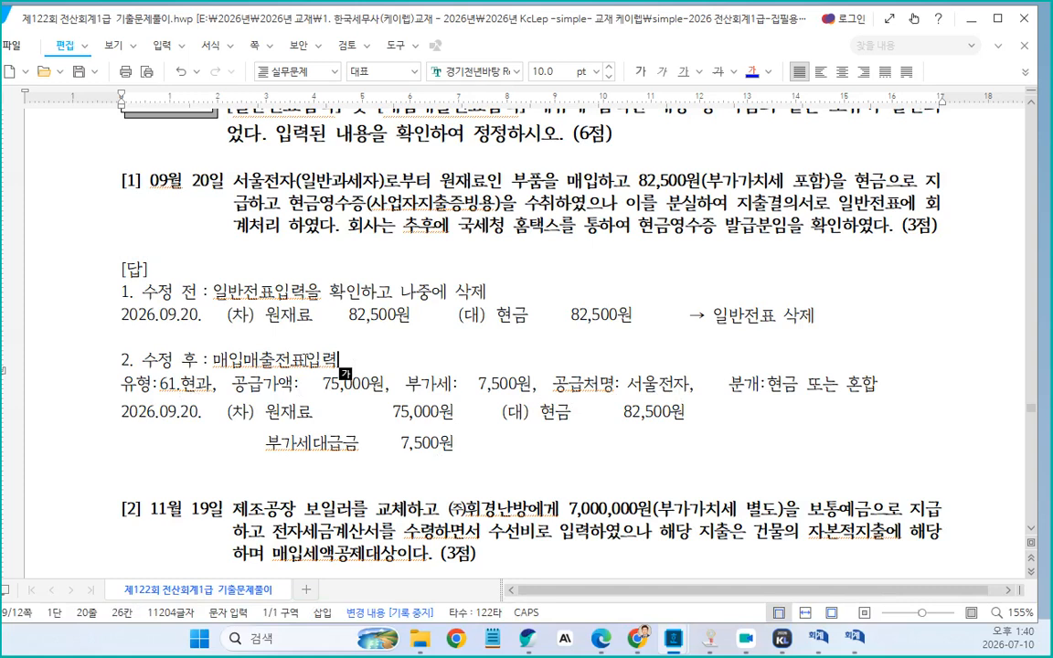
Append "에 매입현과" after "매입매출전표입력" on problem [1]'s after-correction line
text(매입현ㄱ)
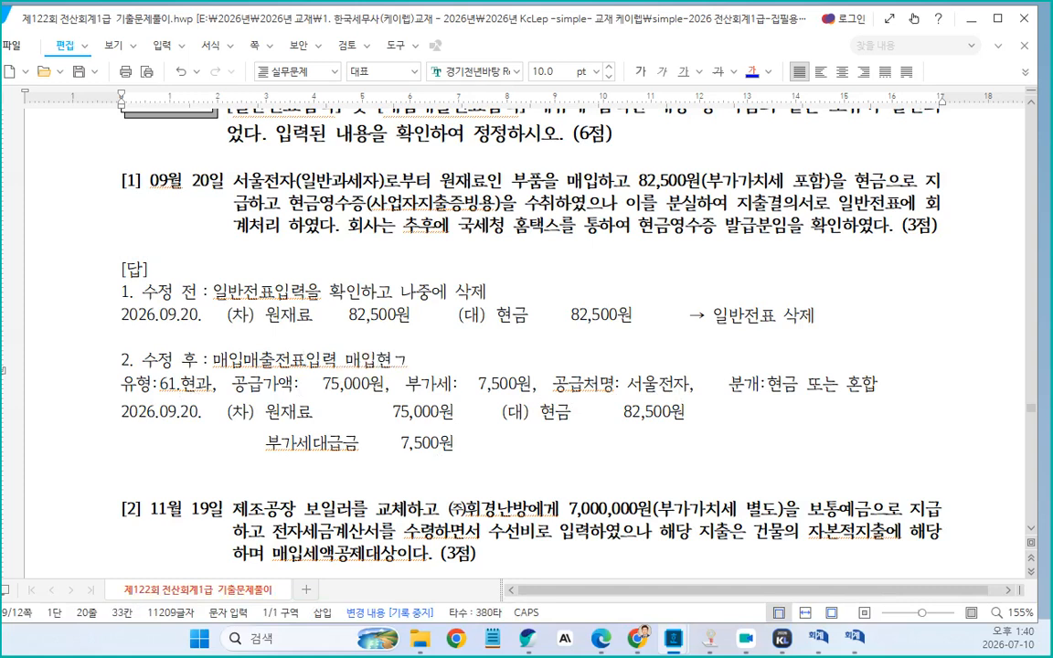
text(ㅡㅁ)
text(에)
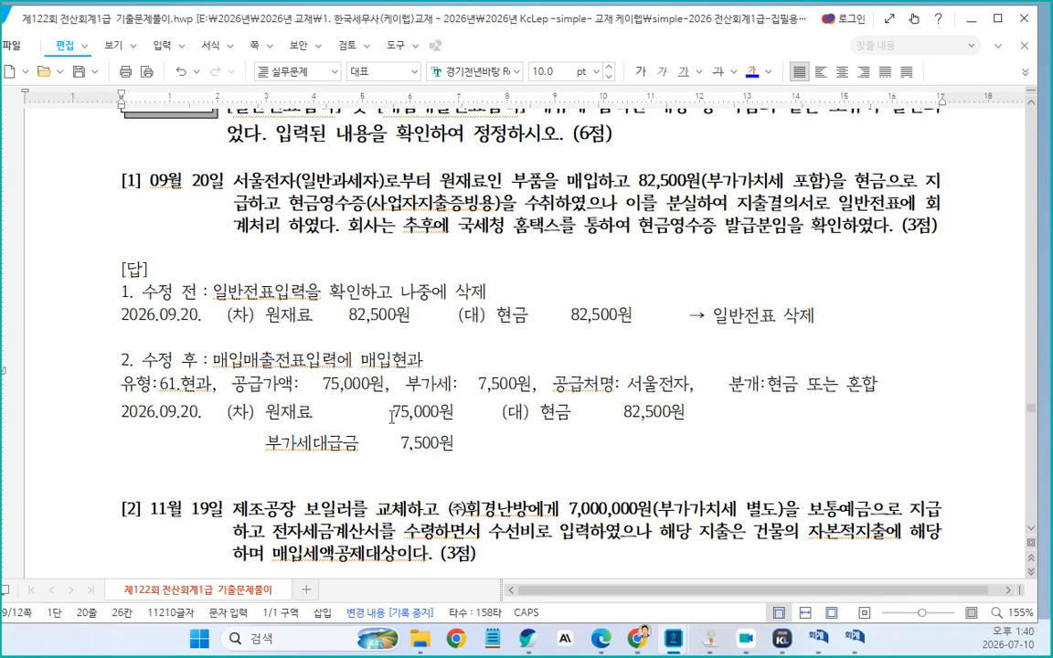
Delete the blank line directly above problem [2]
scroll(352, 375, down, 3)
click(160, 259)
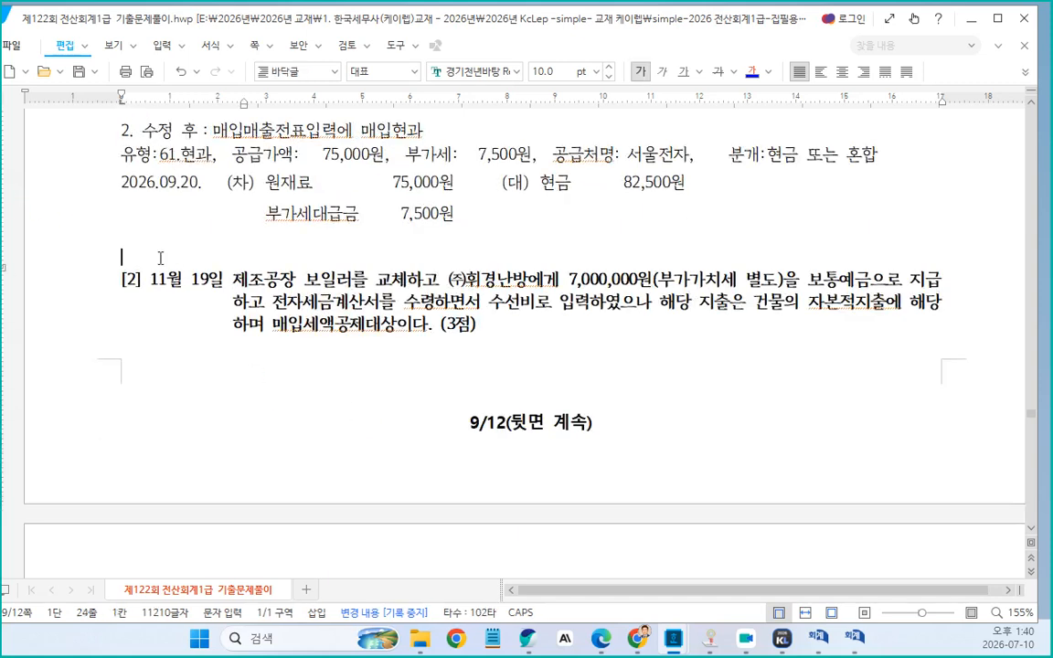
key(Delete)
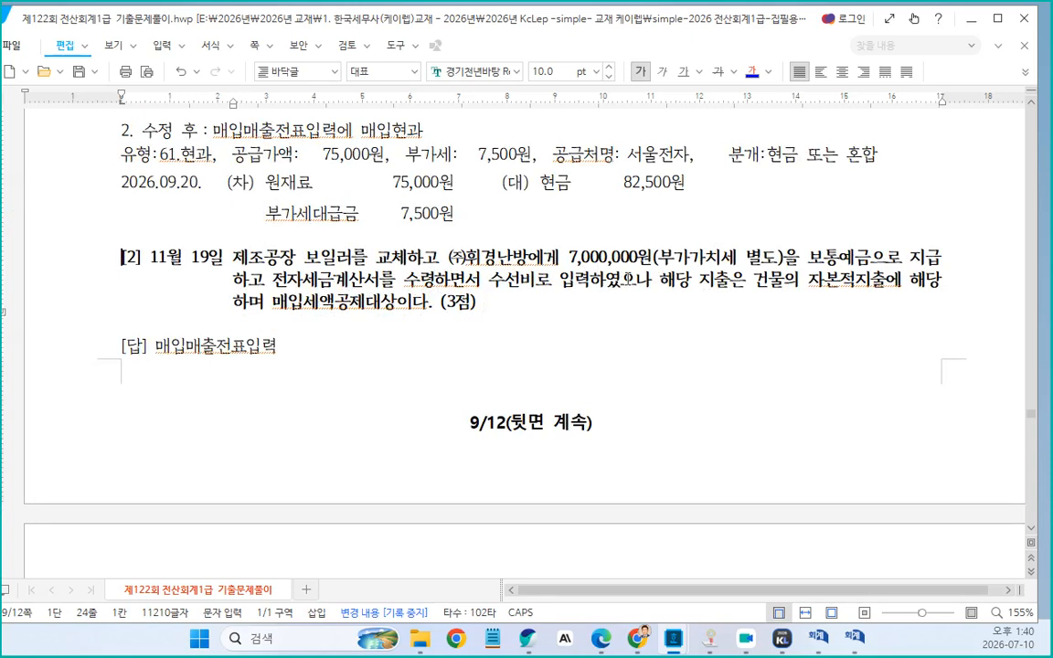
Insert a space between "자본적" and "지출" in problem [2]'s question text
click(380, 282)
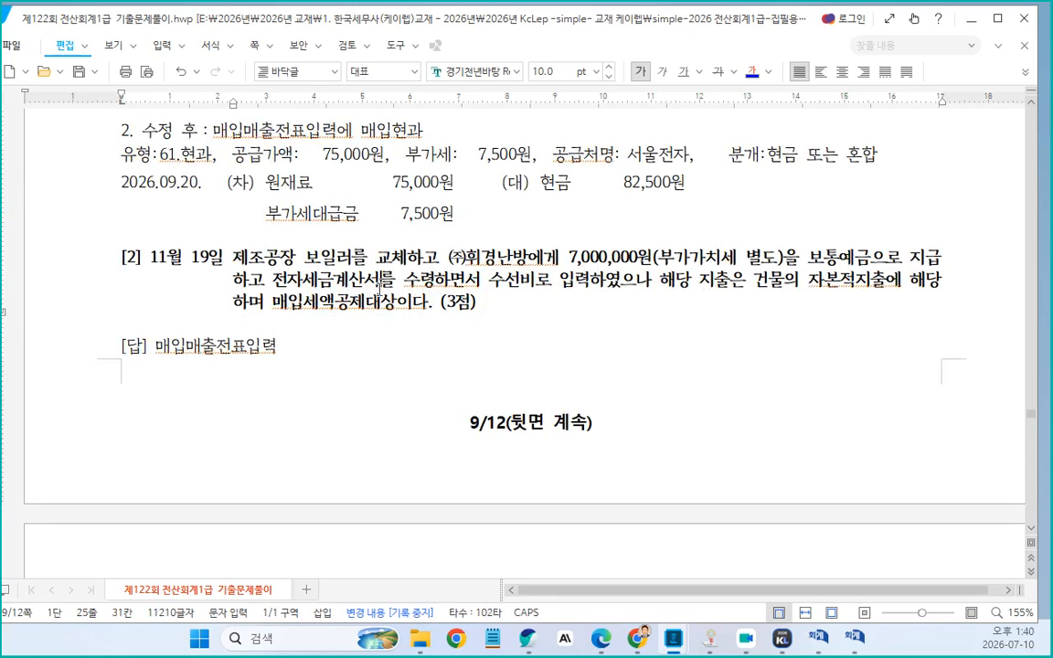
click(646, 290)
click(858, 289)
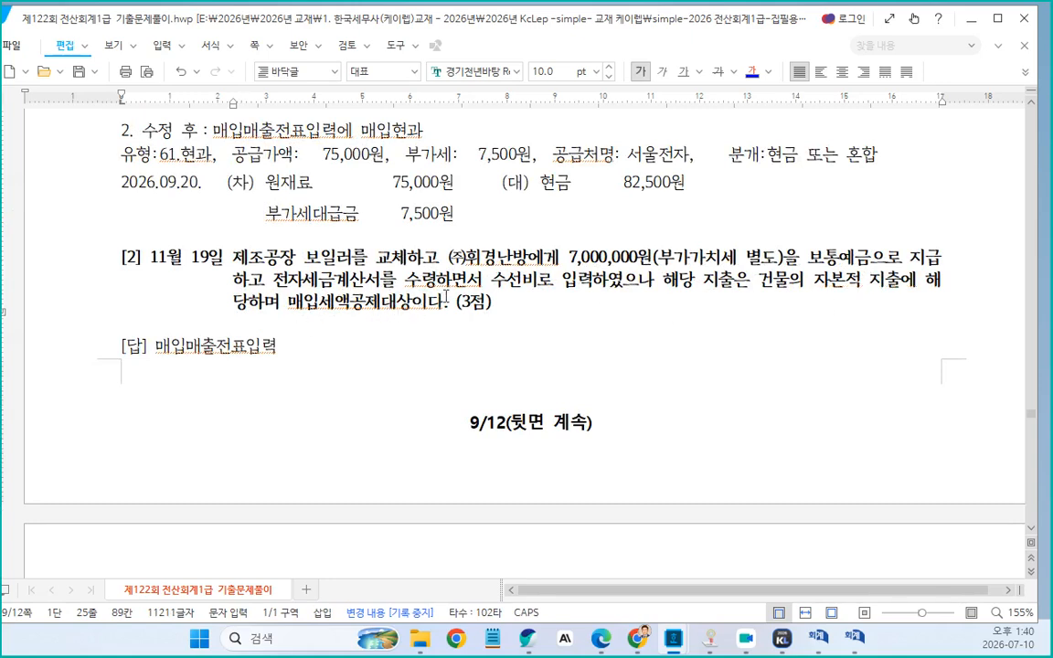
Colour the account "수선비(제)" red in problem [2]'s before-correction entry
scroll(419, 311, down, 5)
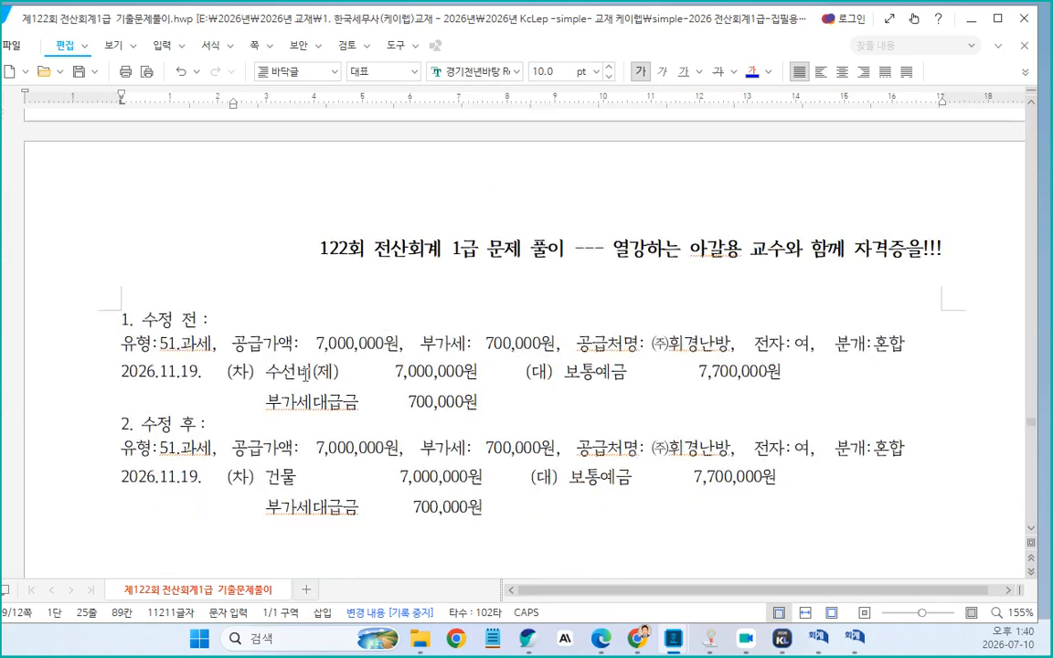
click(270, 384)
drag(268, 373, 342, 373)
click(752, 72)
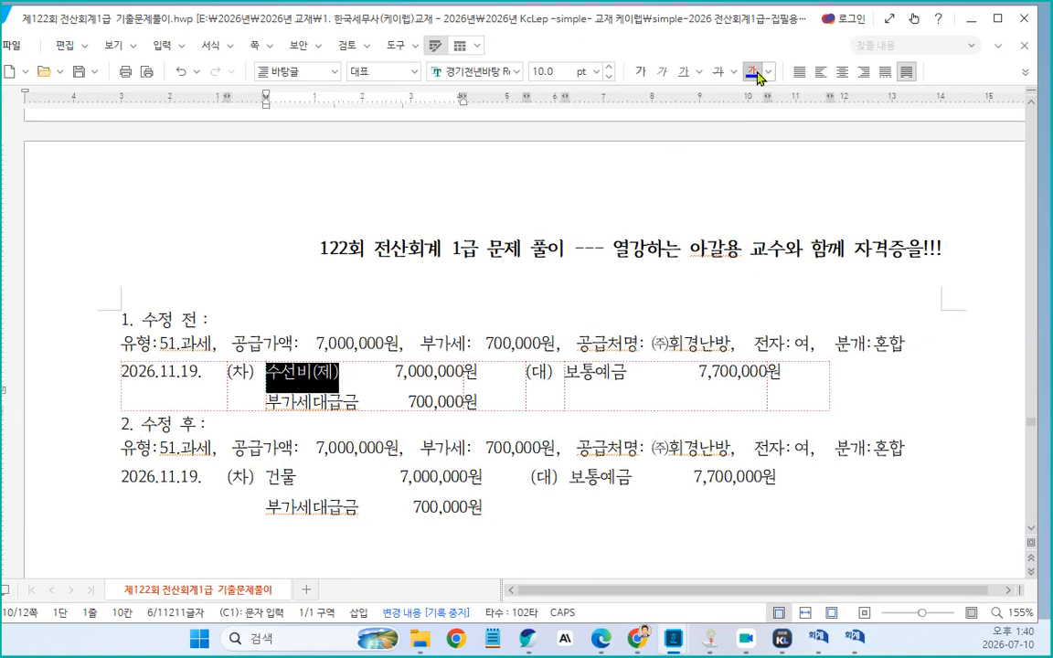
click(768, 72)
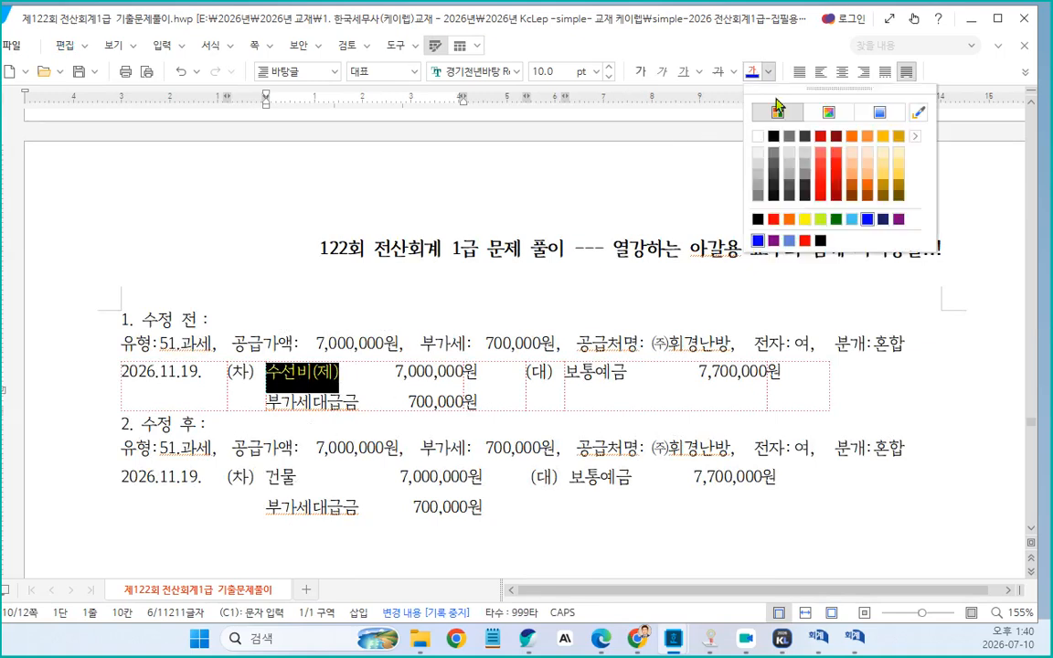
click(805, 241)
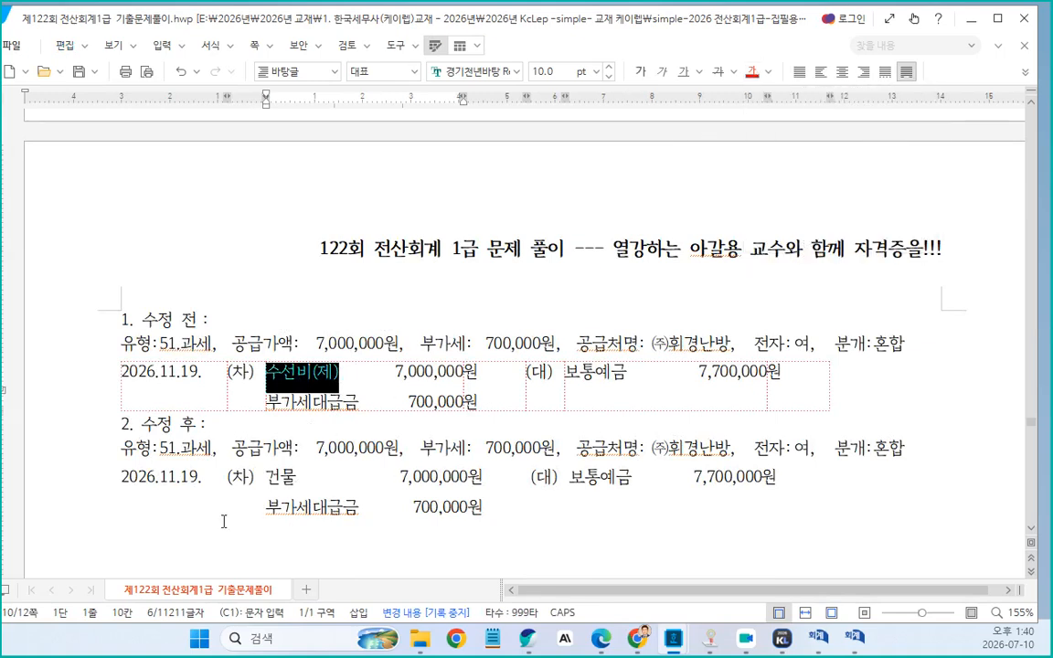
Colour the account "건물" blue in problem [2]'s after-correction entry
double_click(273, 479)
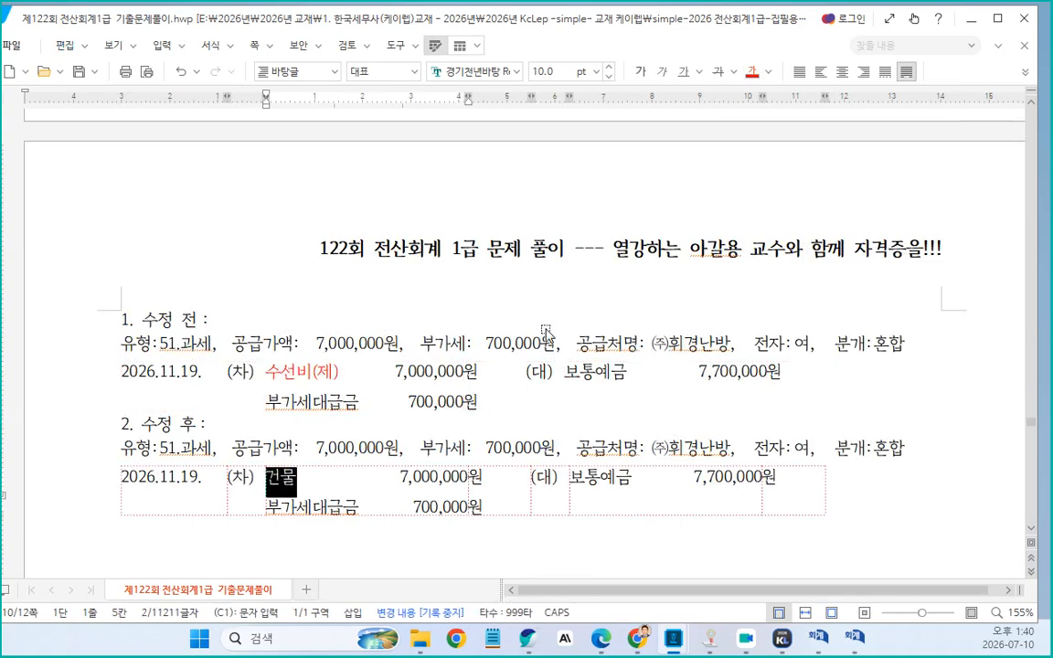
click(768, 73)
click(759, 241)
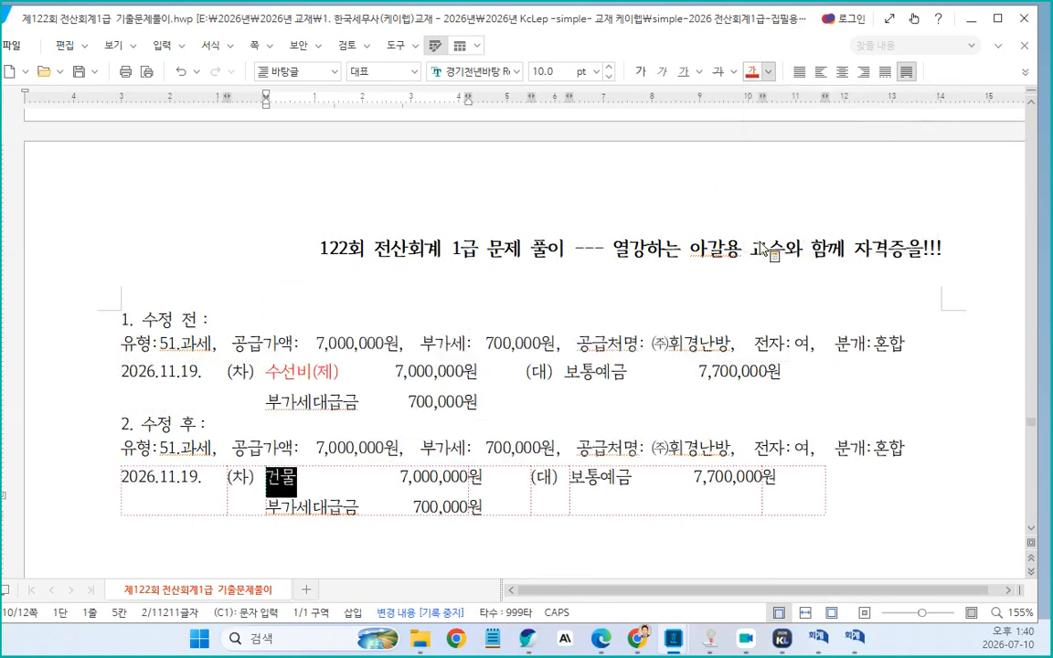
click(425, 319)
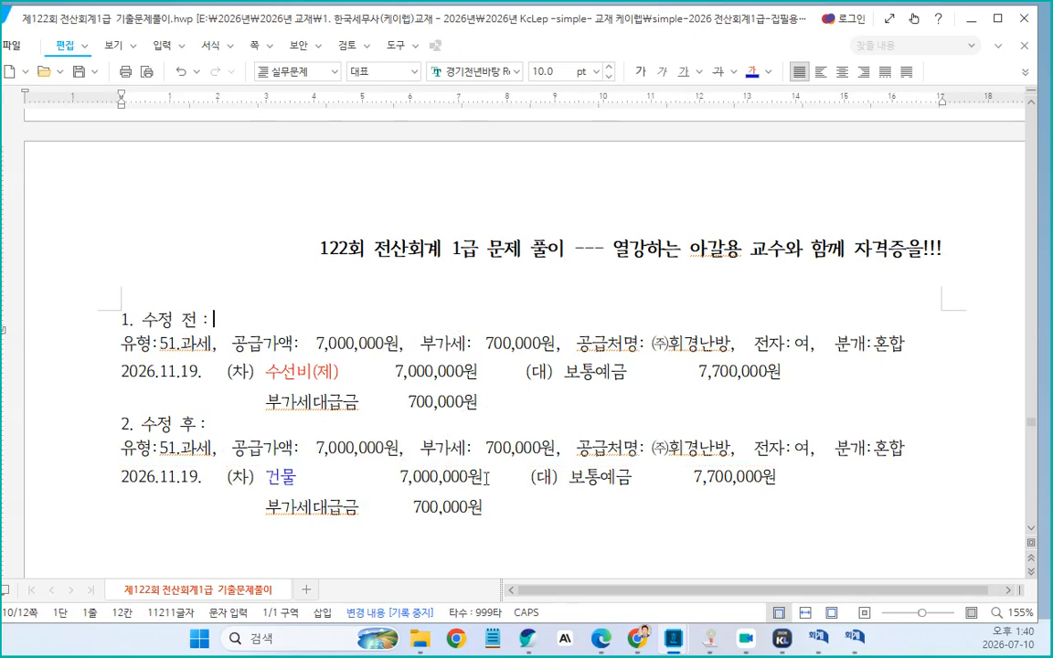
In 문제5 problem [1]'s answer, replace "일반전표입력" with "부가세예수금은 12,540,000원" copied from the question
scroll(474, 344, up, 1)
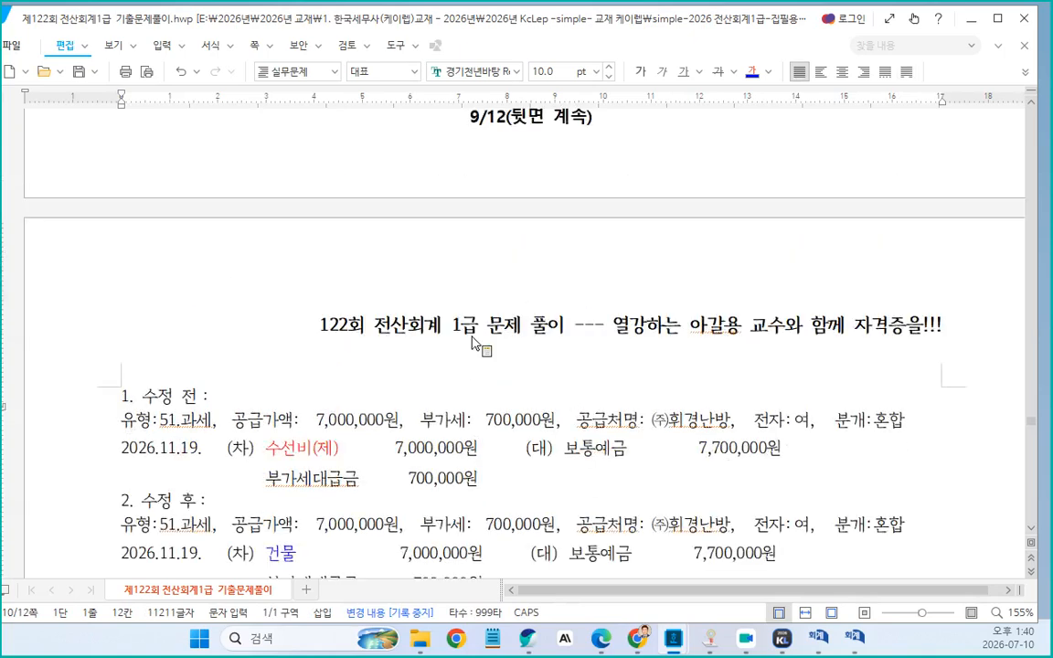
scroll(475, 310, down, 1)
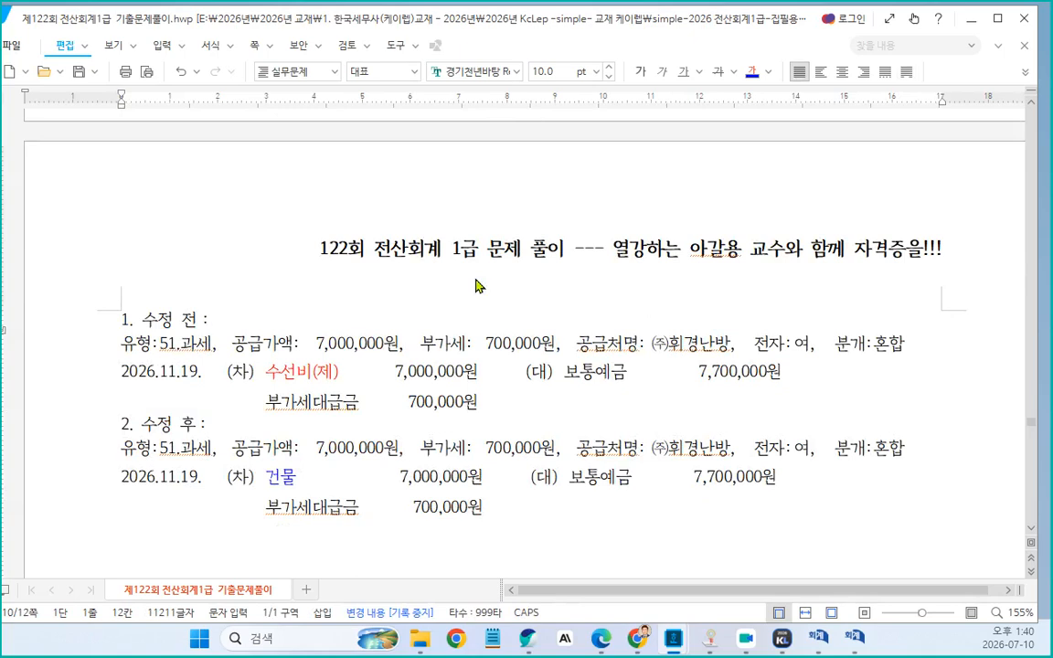
scroll(475, 286, down, 3)
click(119, 316)
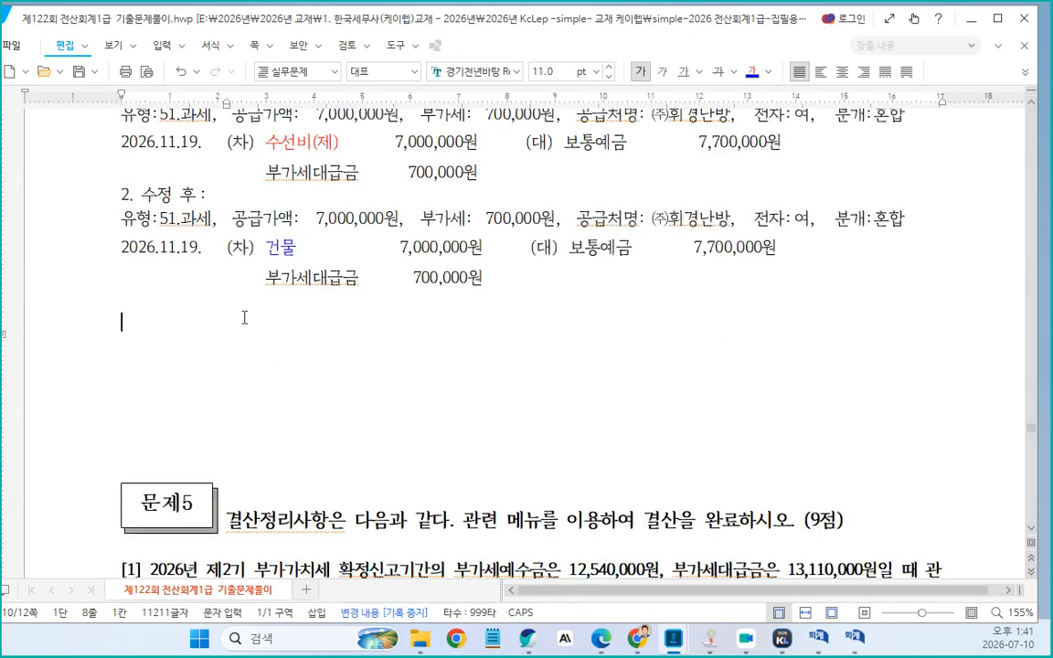
scroll(526, 347, down, 4)
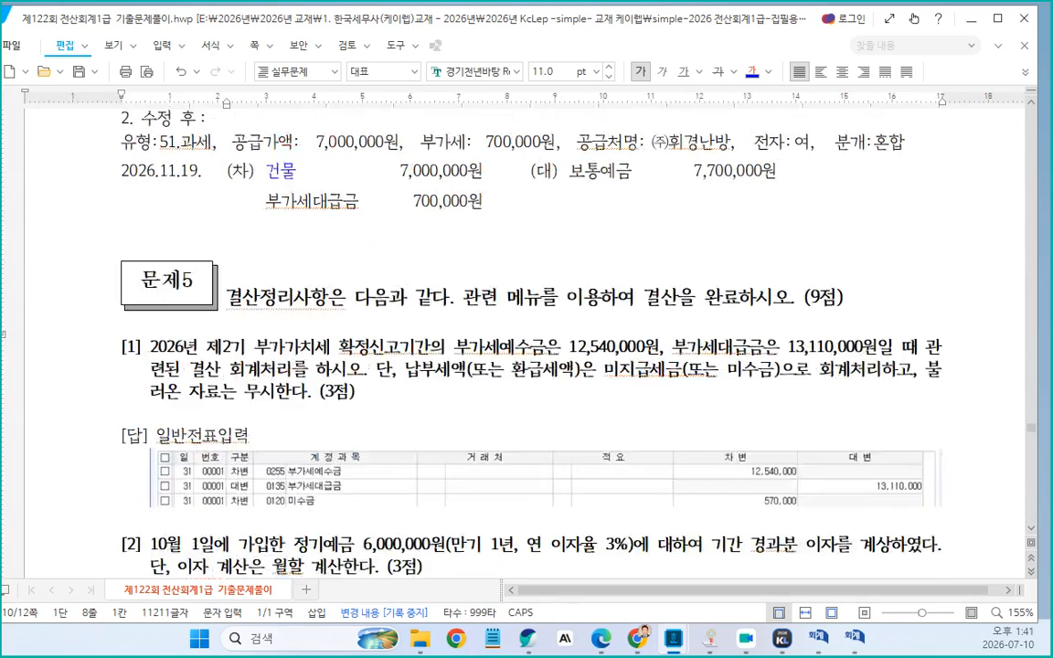
scroll(236, 291, down, 1)
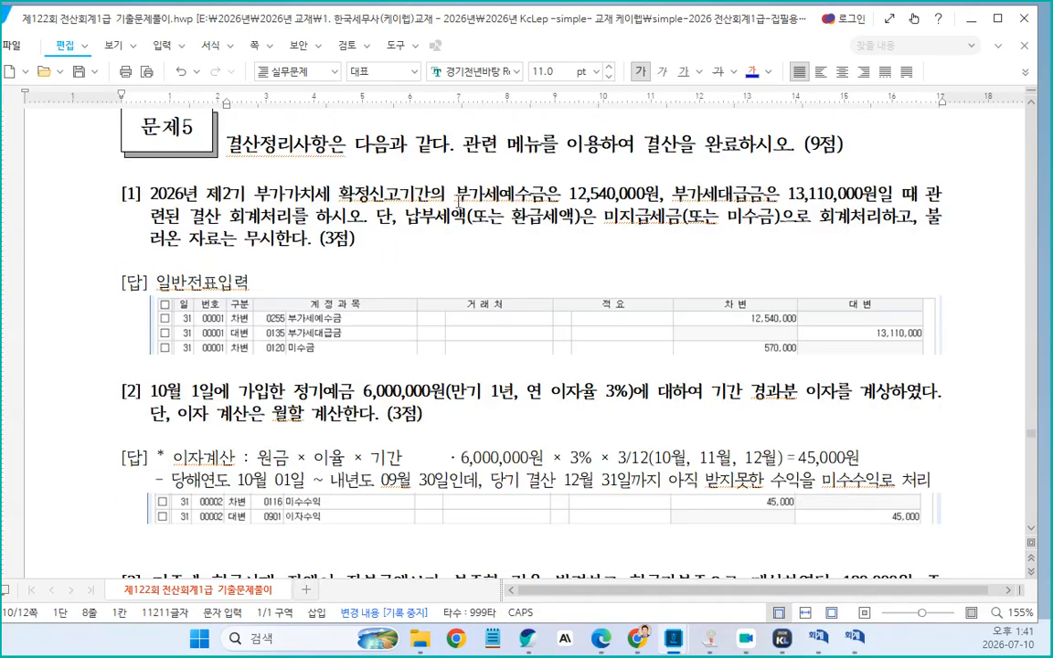
drag(157, 281, 245, 286)
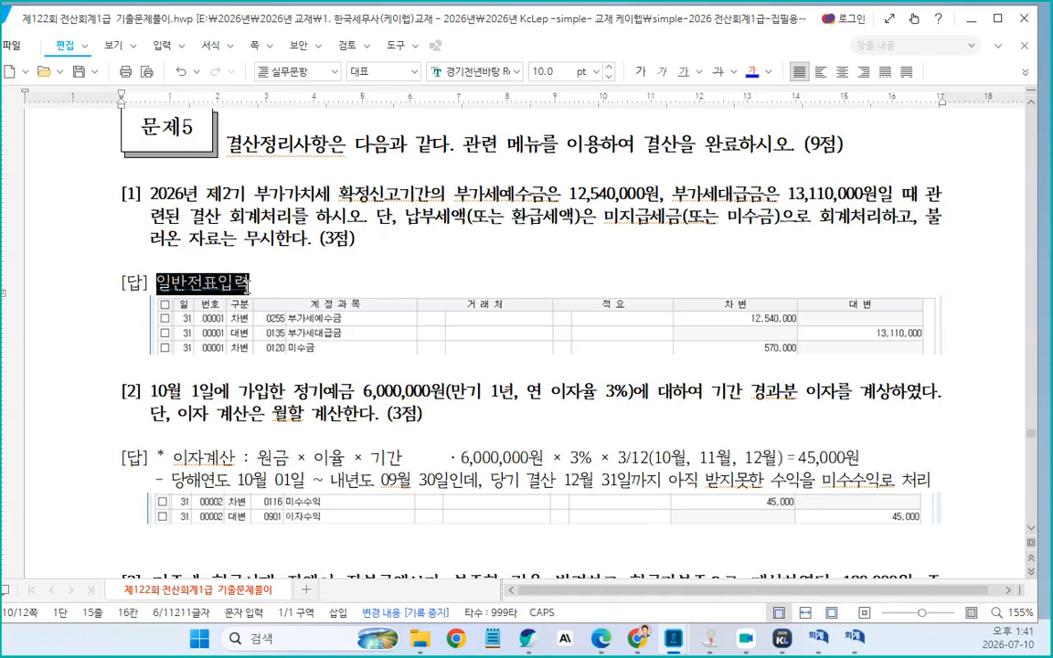
text(부가)
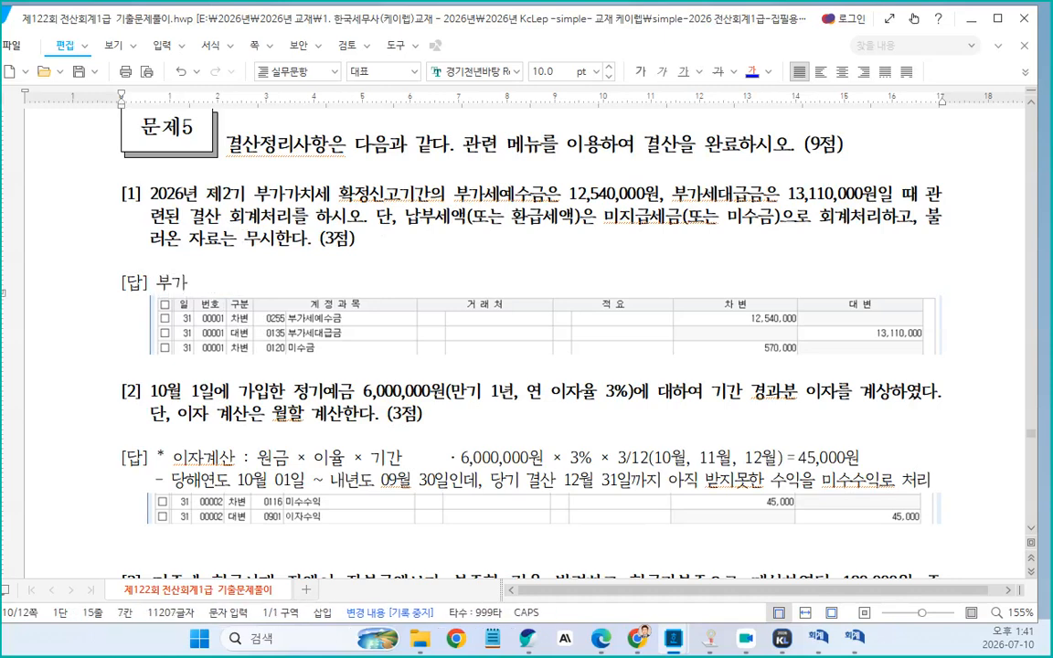
drag(455, 201, 660, 195)
key(ctrl+c)
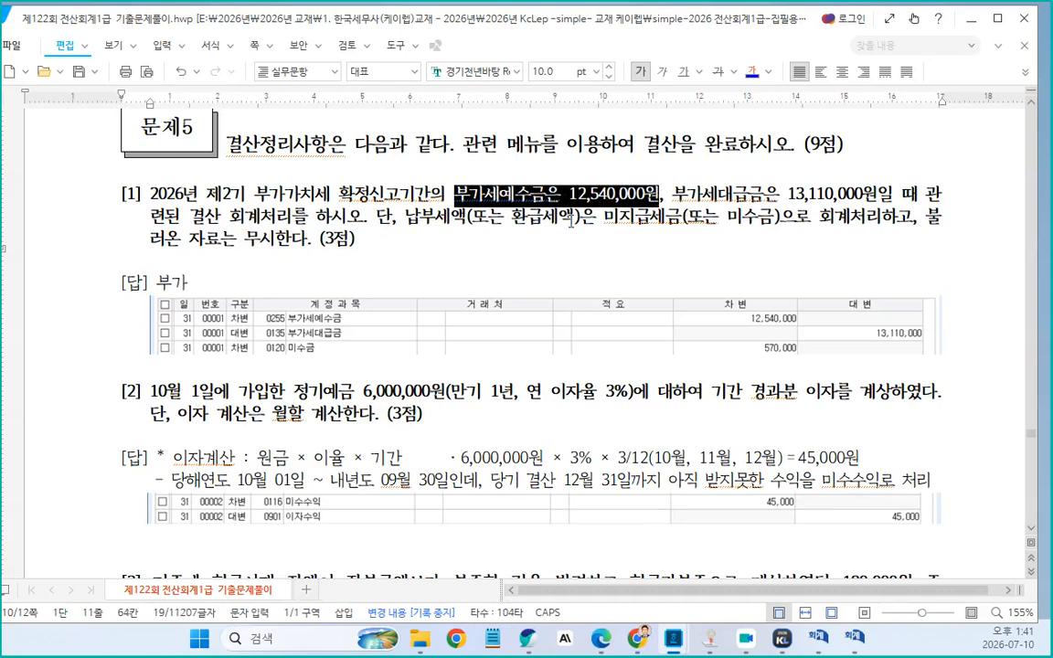
drag(154, 285, 193, 282)
key(ctrl+v)
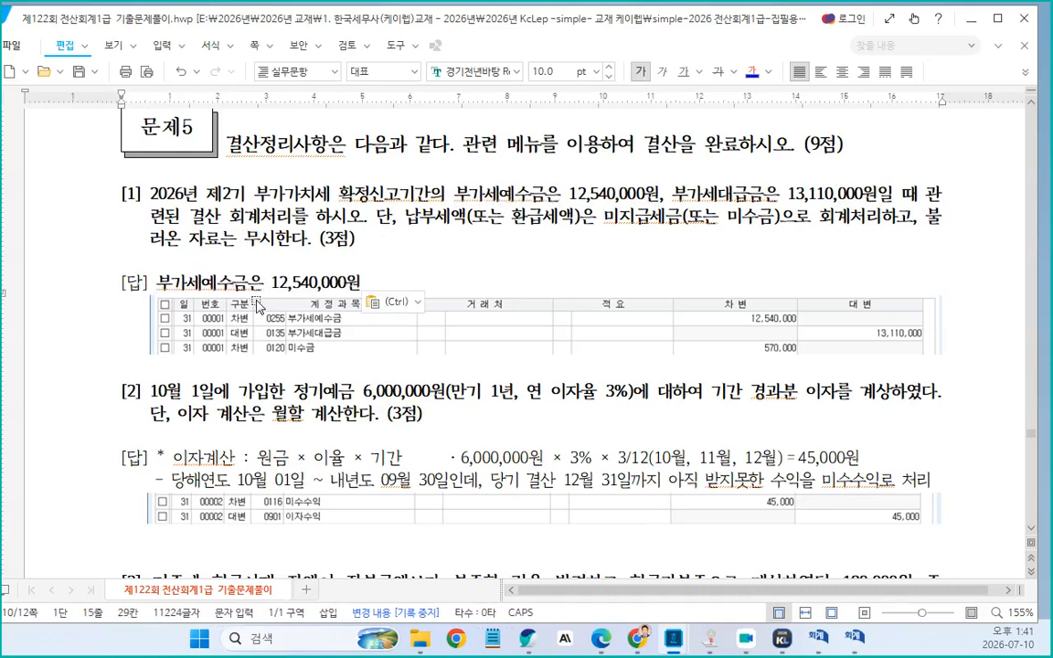
Build the answer line "(차) 부가세대급금은 13,110,000원 (대) 부가세예수금은 12,540,000원" using text copied from the question
text((대0)
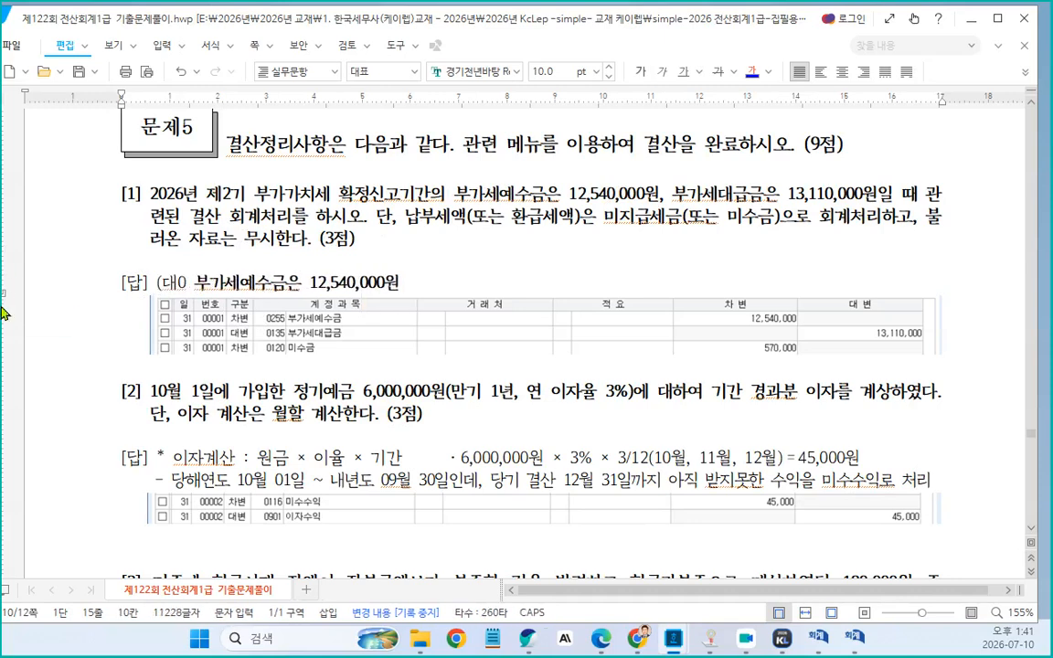
key(BackSpace)
key(BackSpace)
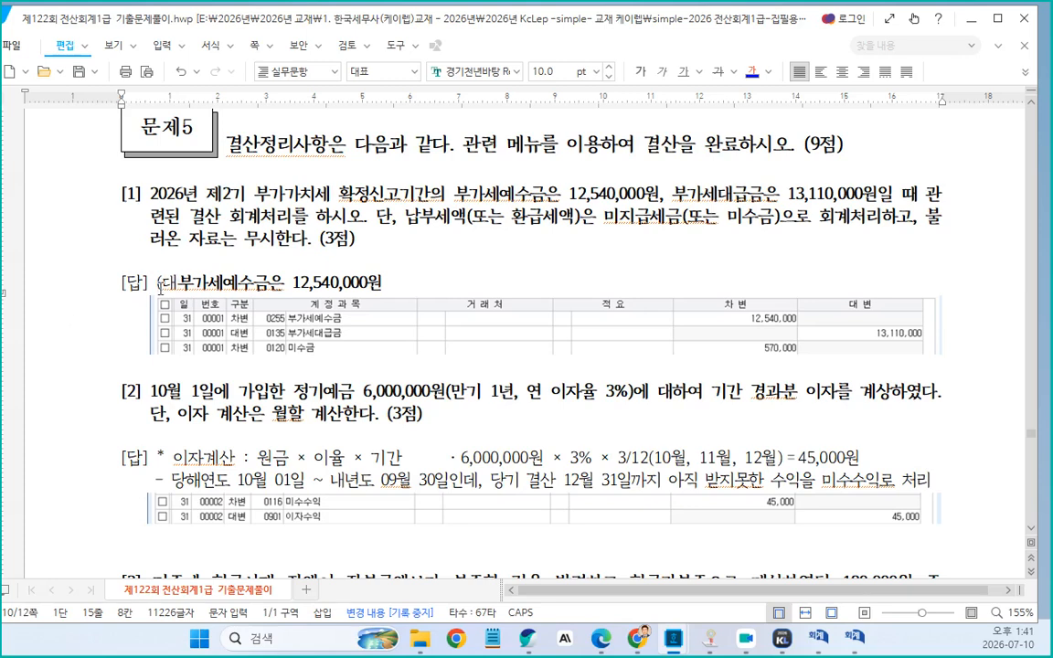
text())
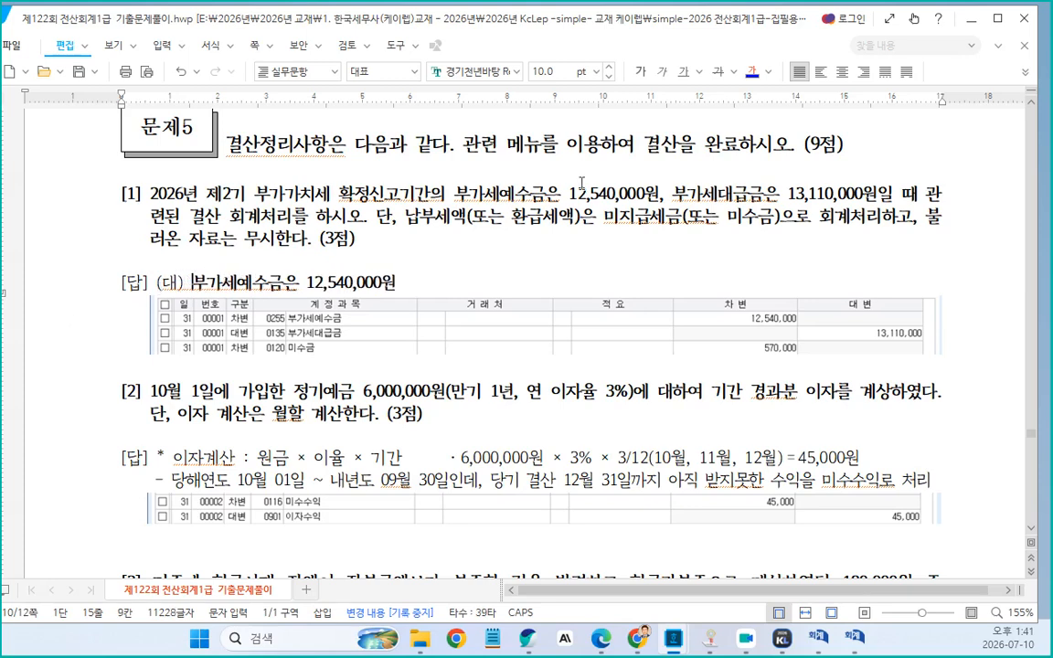
drag(672, 194, 873, 196)
key(ctrl+c)
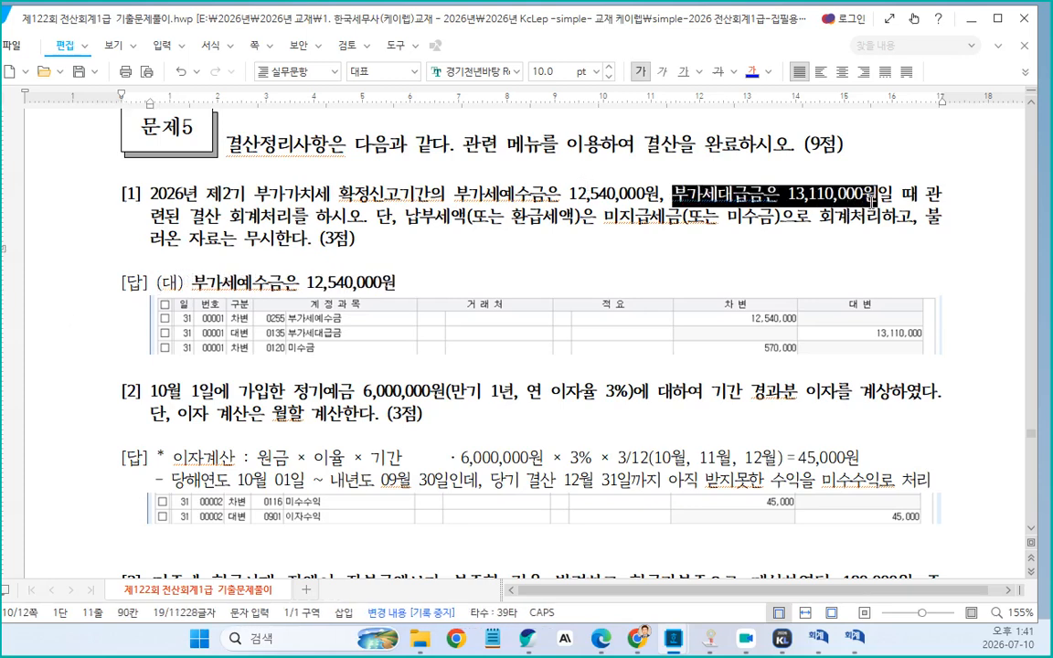
click(147, 270)
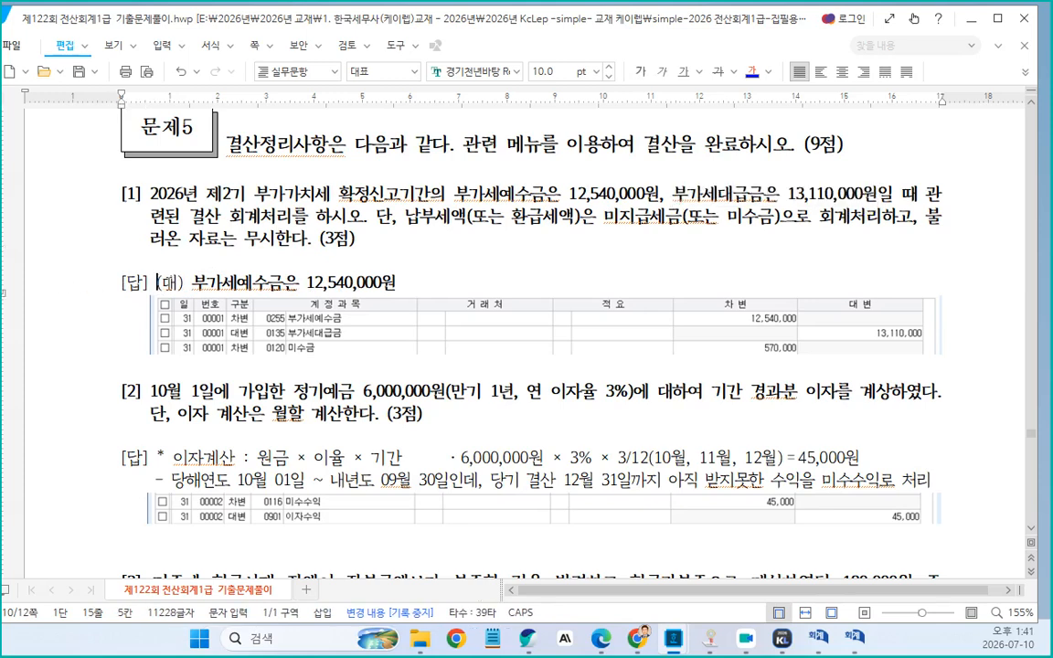
text((차))
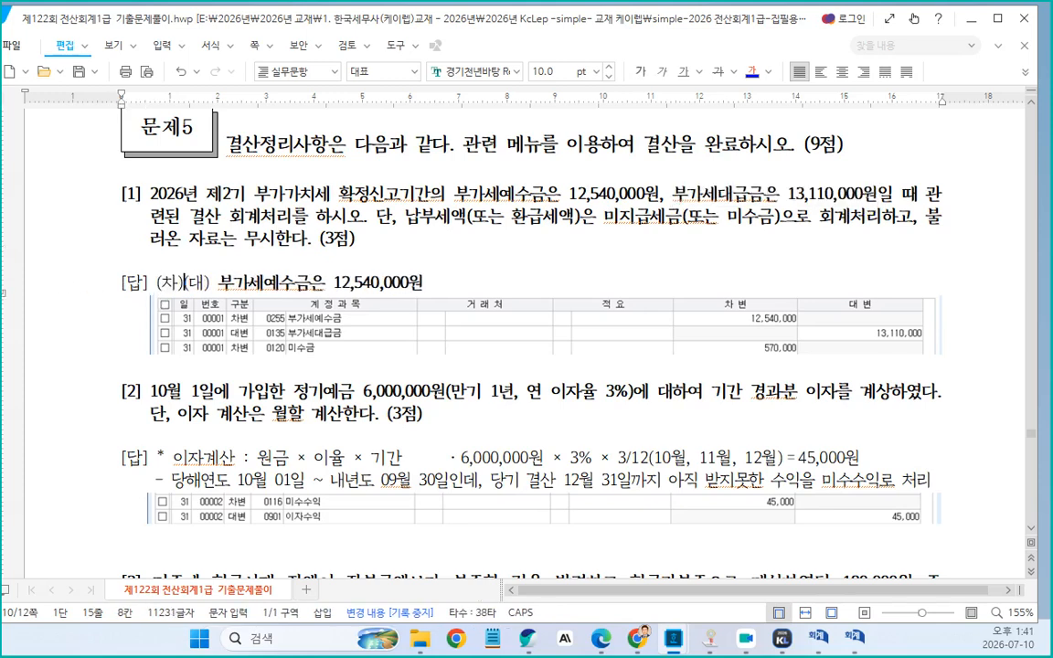
key(ctrl+v)
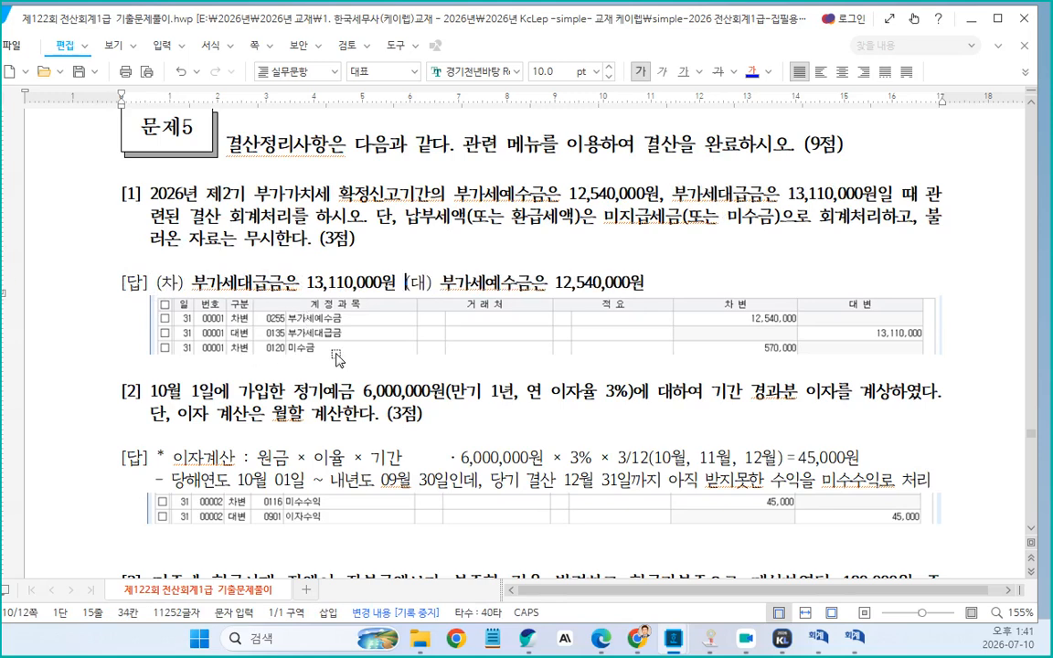
Prefix the answer line with "부가세 발생 시 :"
click(158, 285)
text(부가세 차)
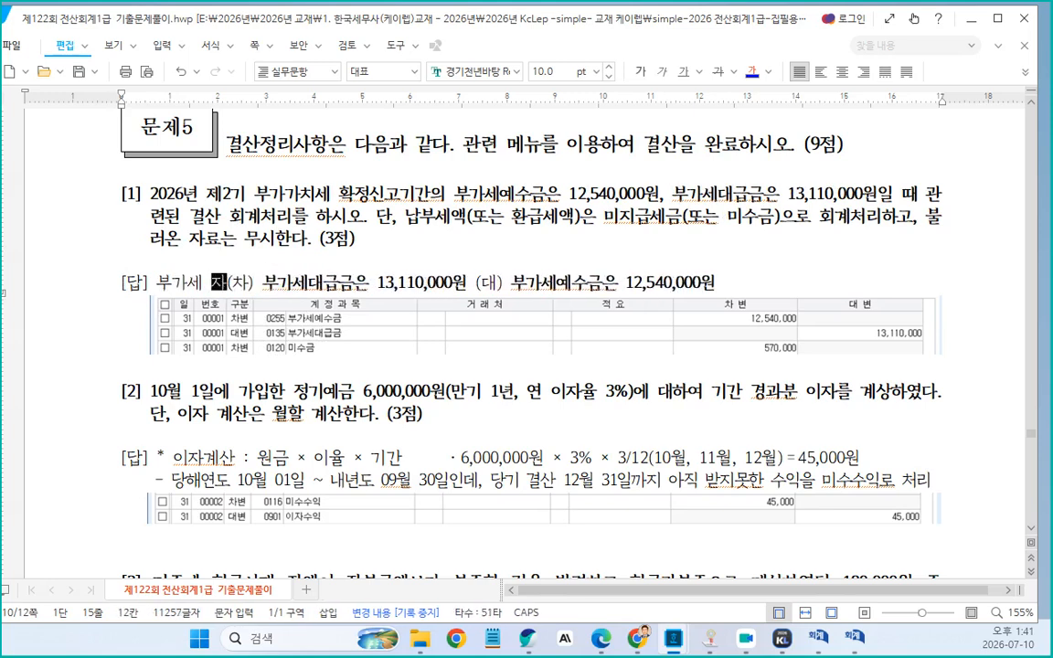
key(BackSpace)
key(BackSpace)
text(발생)
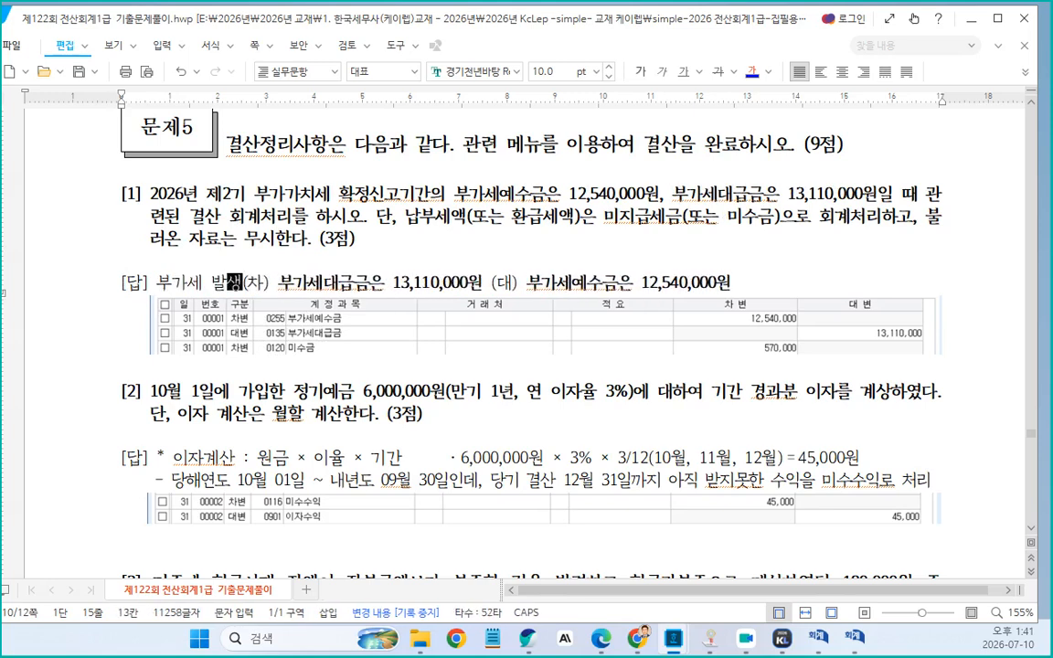
text( 시)
text( : ㅜ)
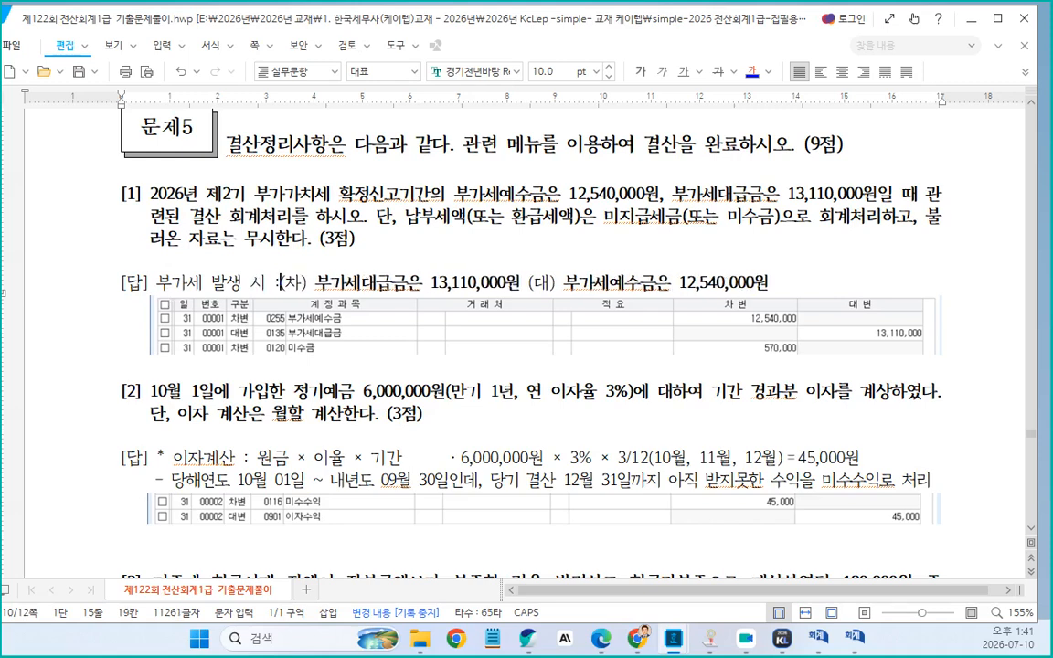
key(BackSpace)
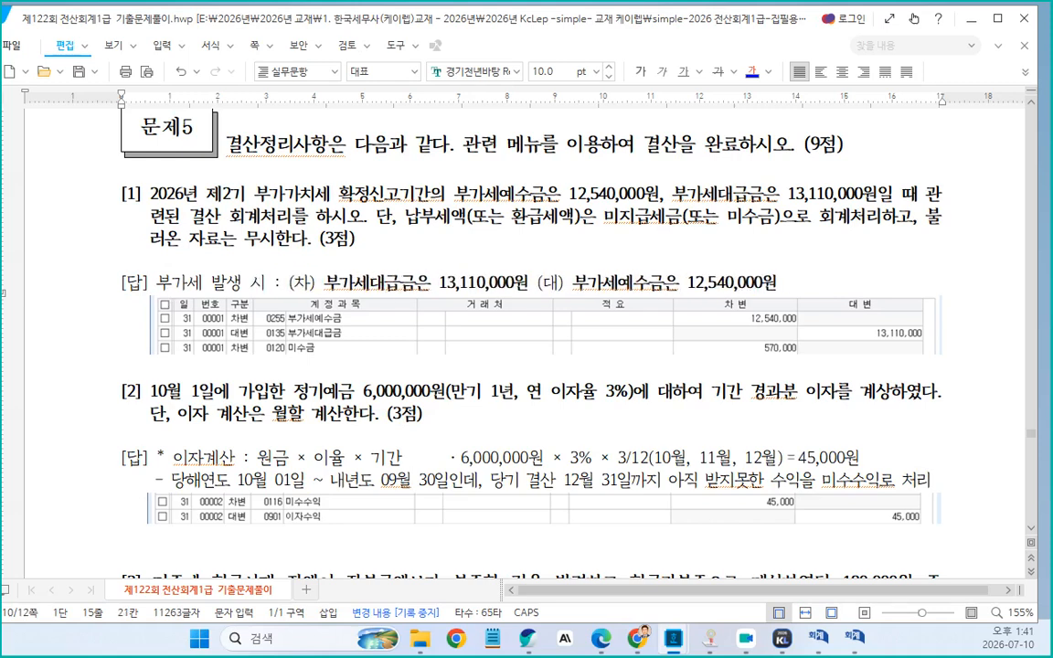
Add a new line "부가세 정리 시 :" below the first answer line
click(537, 281)
click(773, 285)
key(Return)
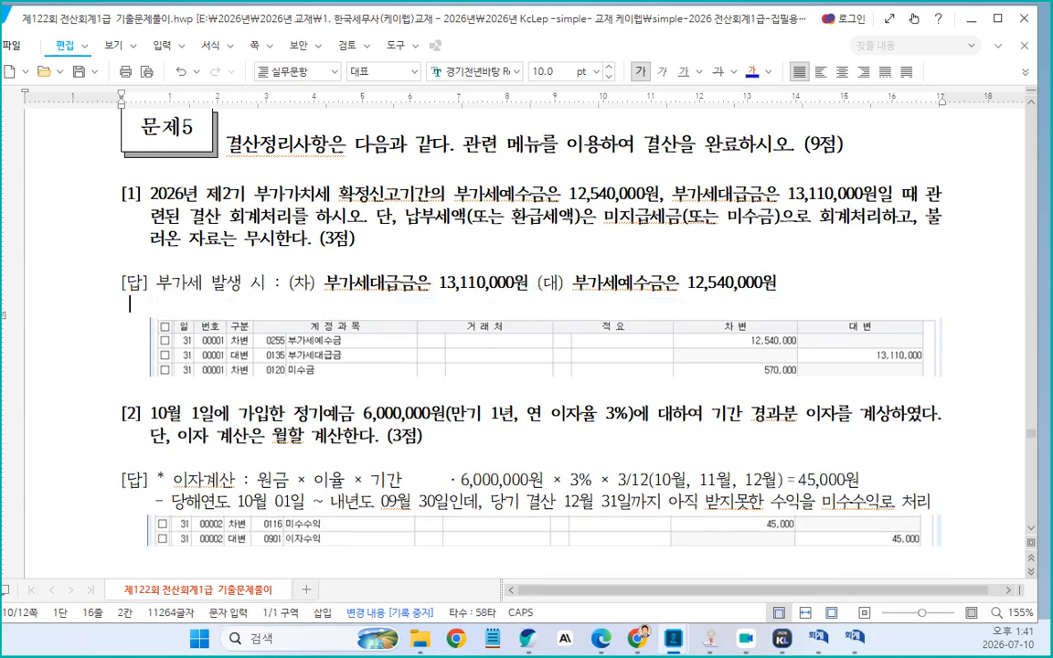
text(부가세 정리 시 :)
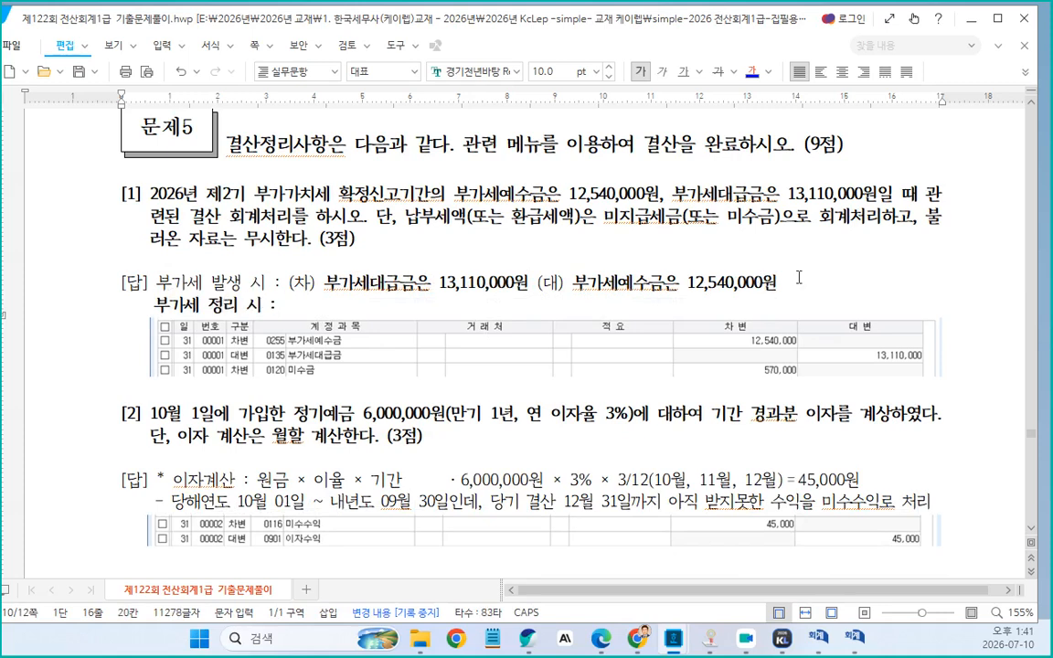
Fill the "부가세 정리 시 :" line with "(대) 부가세예수금은 12,540,000원" and "(차) 부가세대급금은 13,110,000원" copied from the line above
drag(537, 283, 775, 284)
key(ctrl+c)
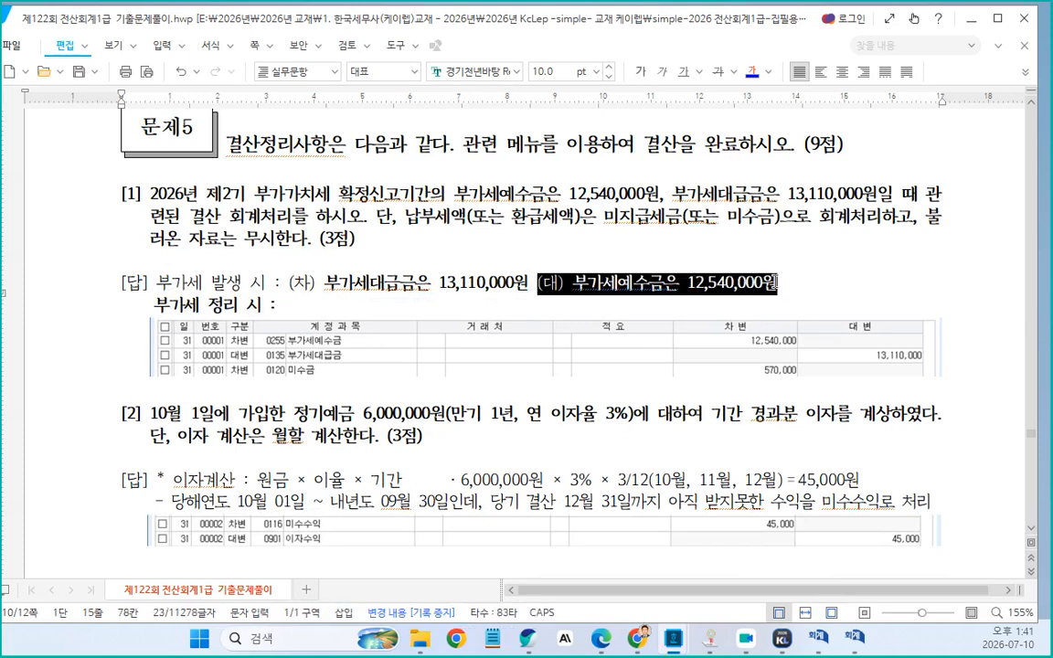
click(315, 307)
key(ctrl+v)
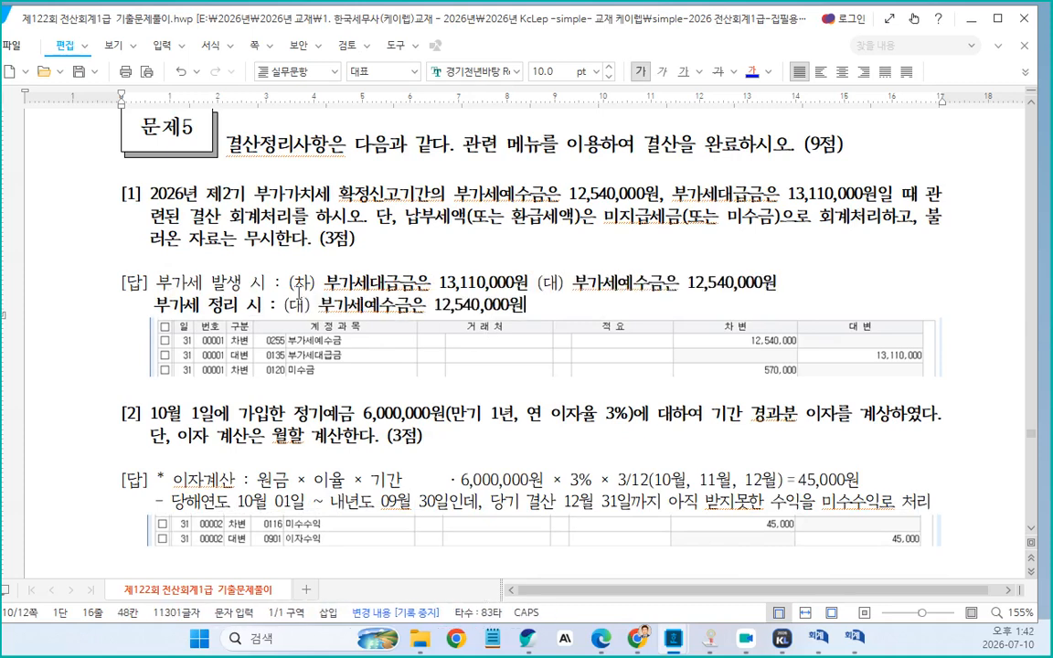
drag(290, 283, 527, 283)
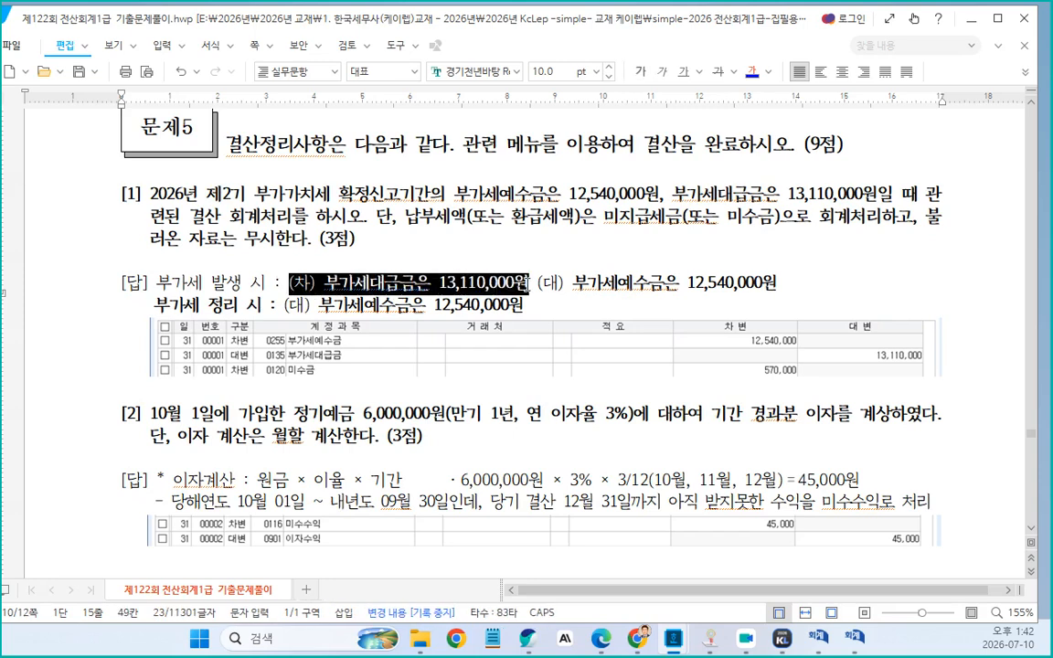
key(ctrl+c)
click(538, 301)
key(ctrl+v)
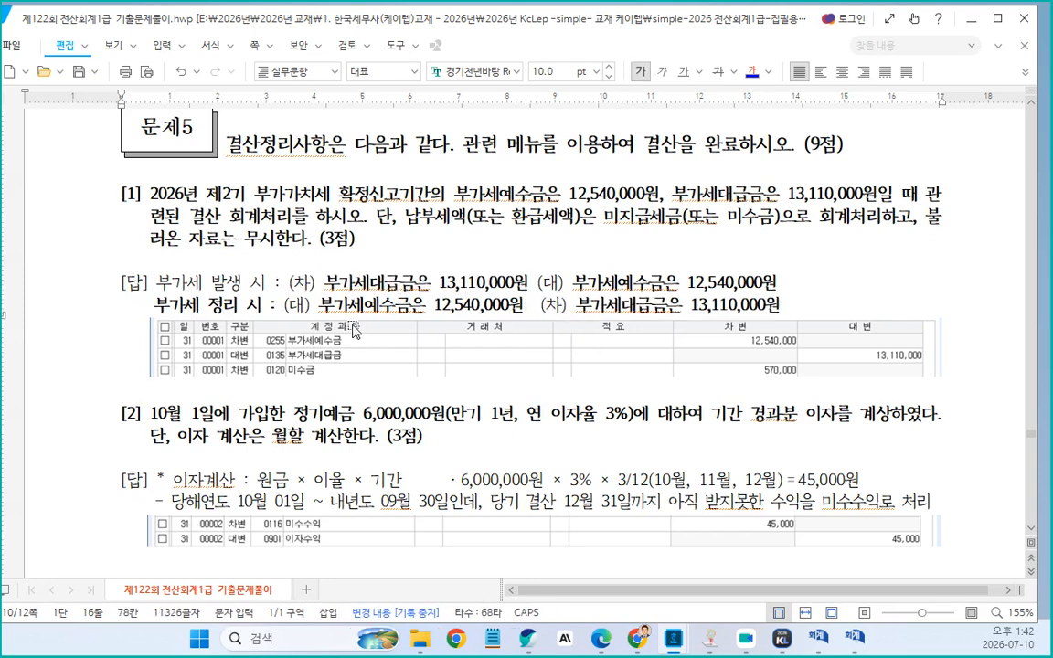
Swap the debit and credit labels so the line reads "(차) 부가세예수금은 12,540,000원 (대) 부가세대급금은 13,110,000원"
click(293, 306)
key(Delete)
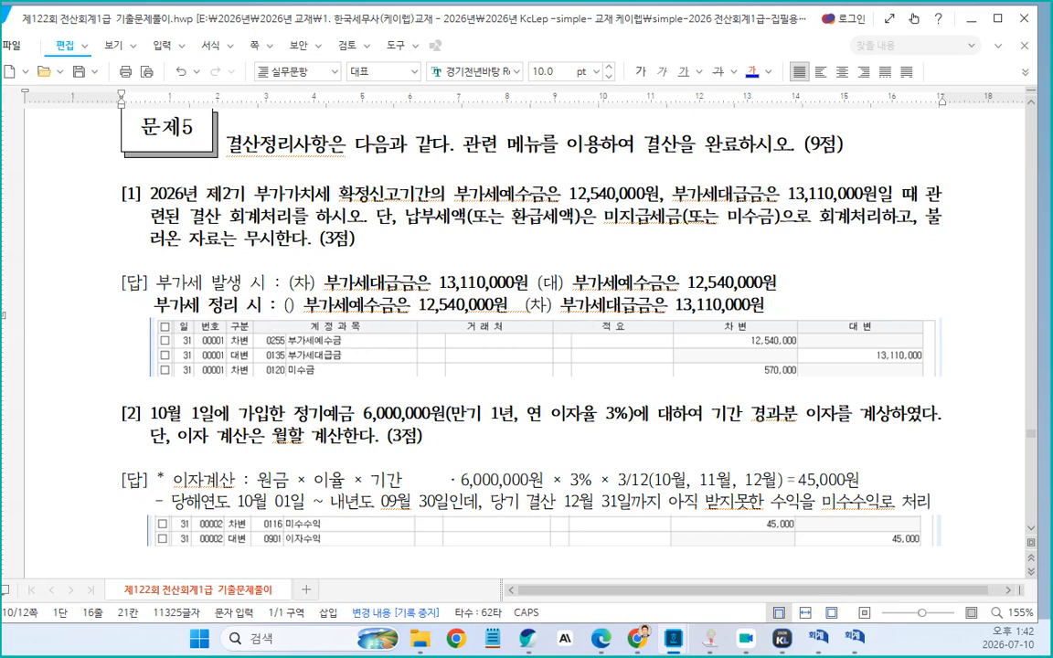
text(차)
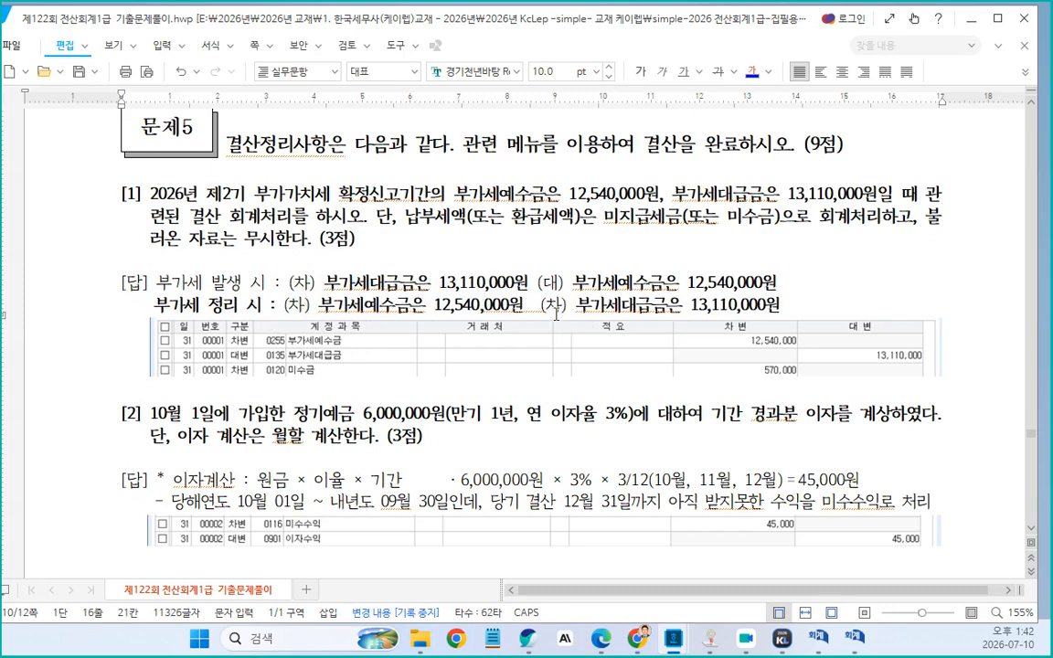
click(548, 306)
key(Delete)
text(대)
Color the 부가세대급금 13,110,000원 entries on both answer lines blue
drag(325, 283, 779, 304)
click(752, 73)
click(753, 72)
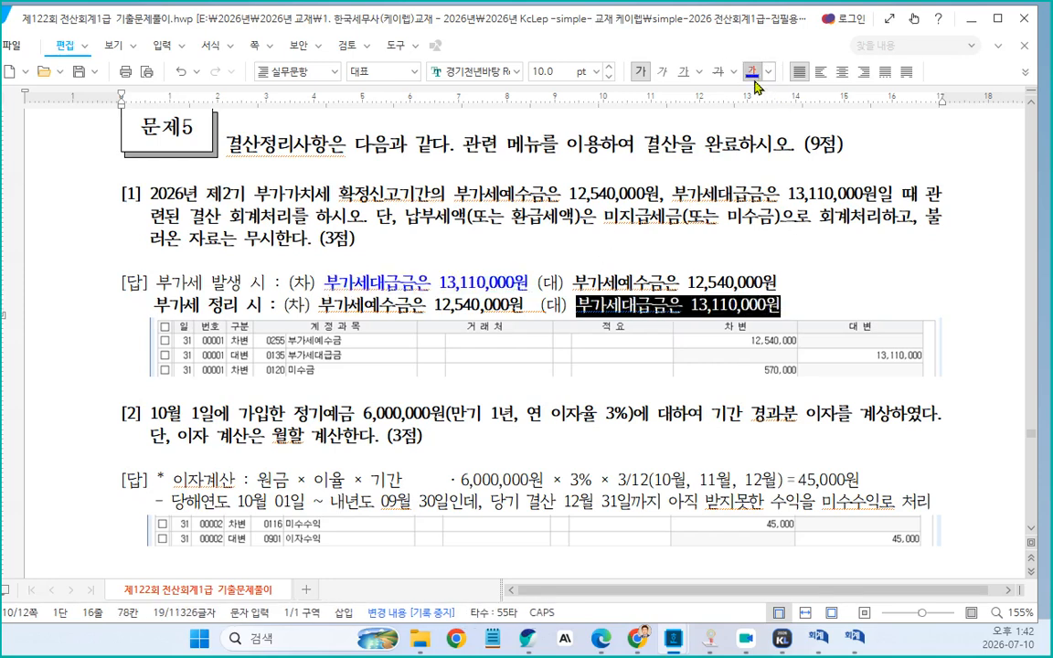
Color the 부가세예수금 12,540,000원 entries on both answer lines red
drag(573, 282, 780, 279)
click(752, 72)
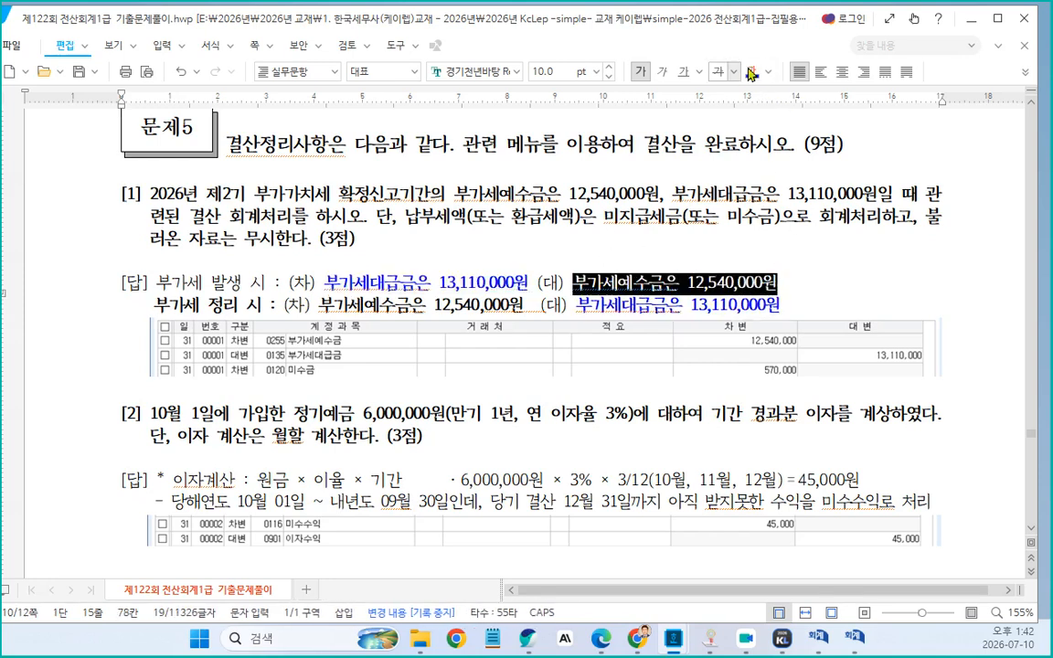
click(768, 72)
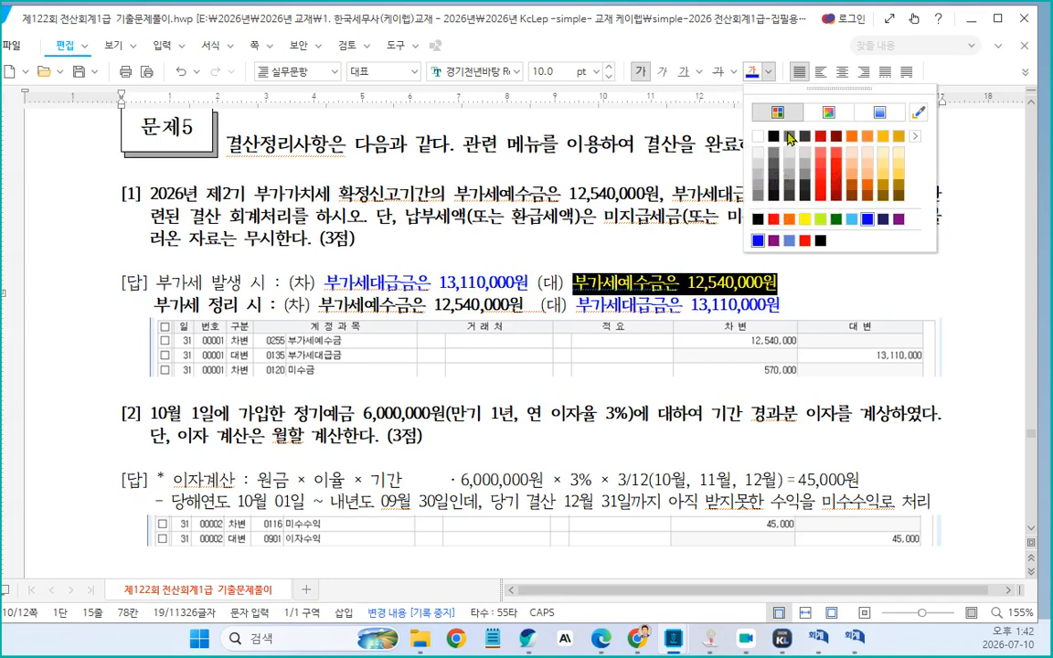
click(804, 240)
drag(314, 303, 519, 314)
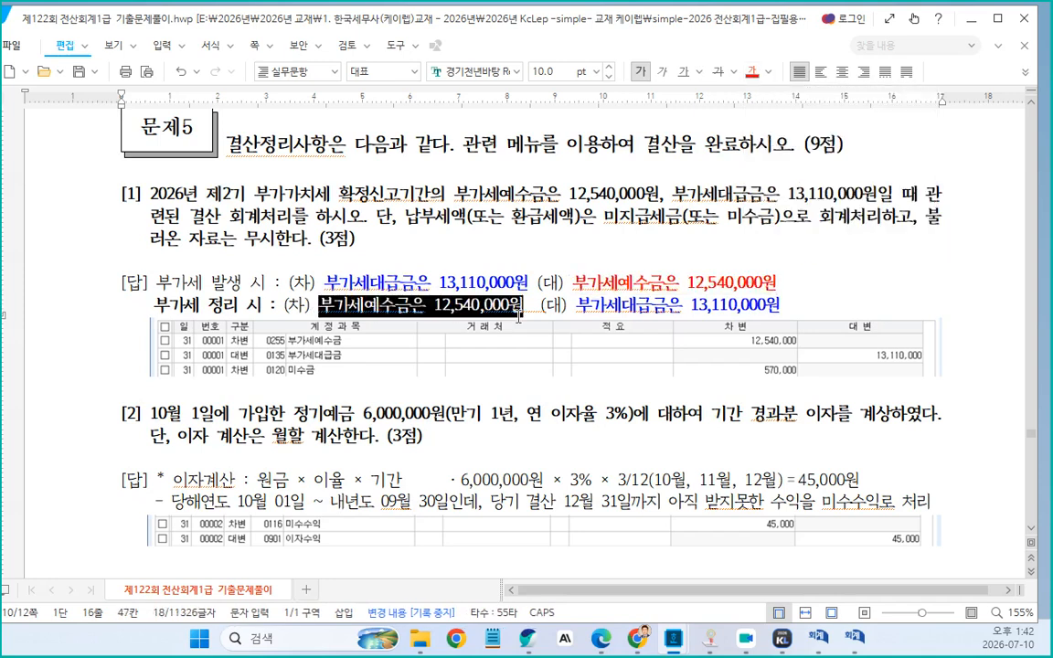
click(764, 303)
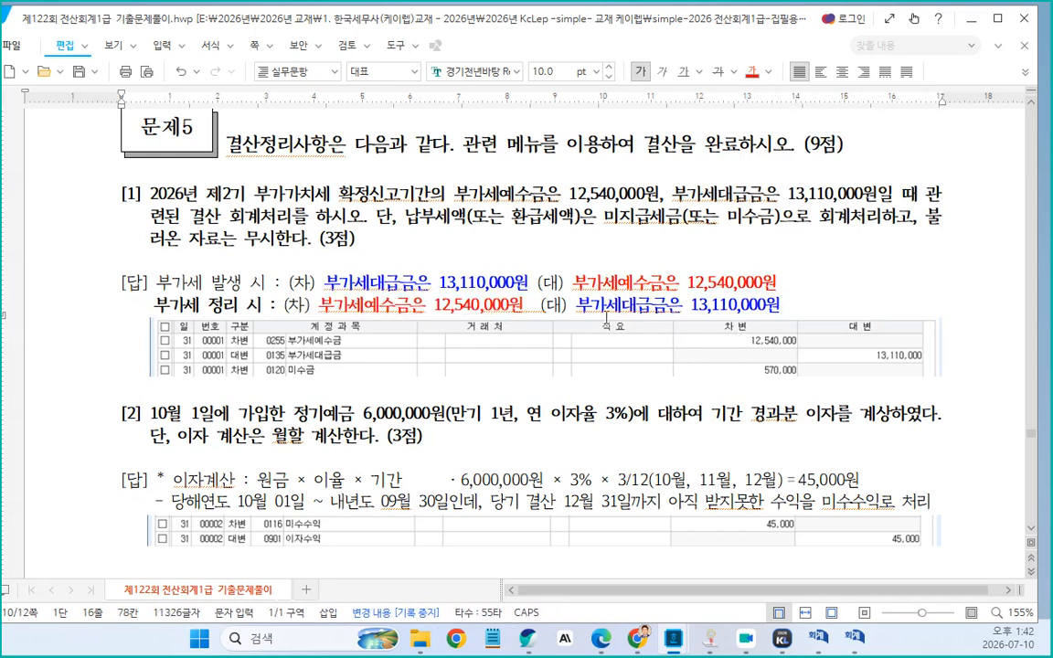
Add a new line "미수금(환급)" under the debit side and set its text color to black
key(Return)
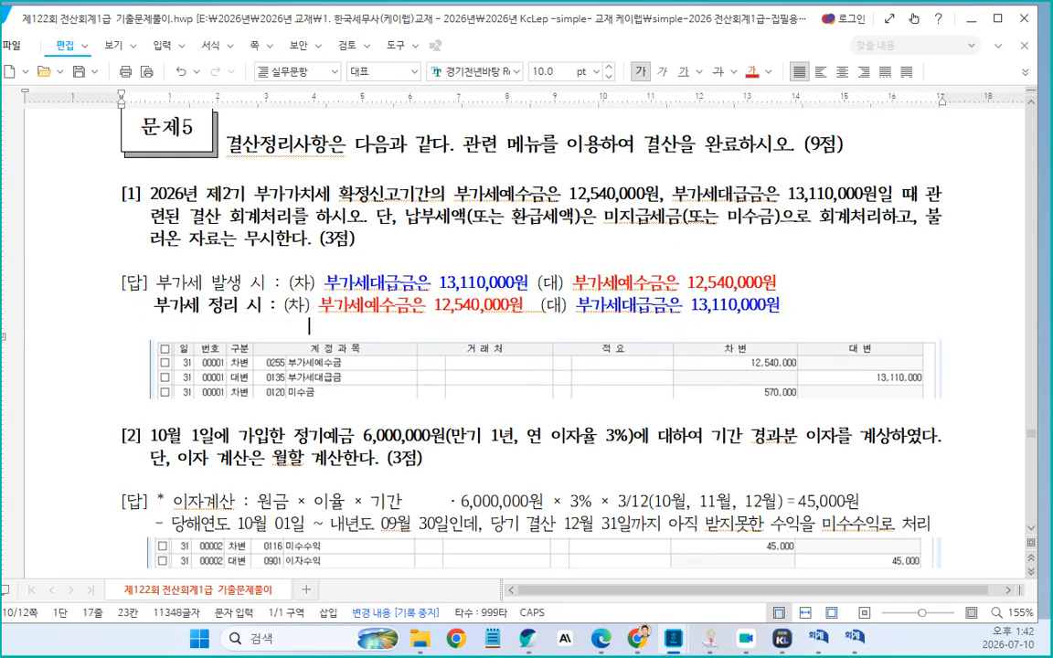
text(ㅁ)
text(수금(환급)
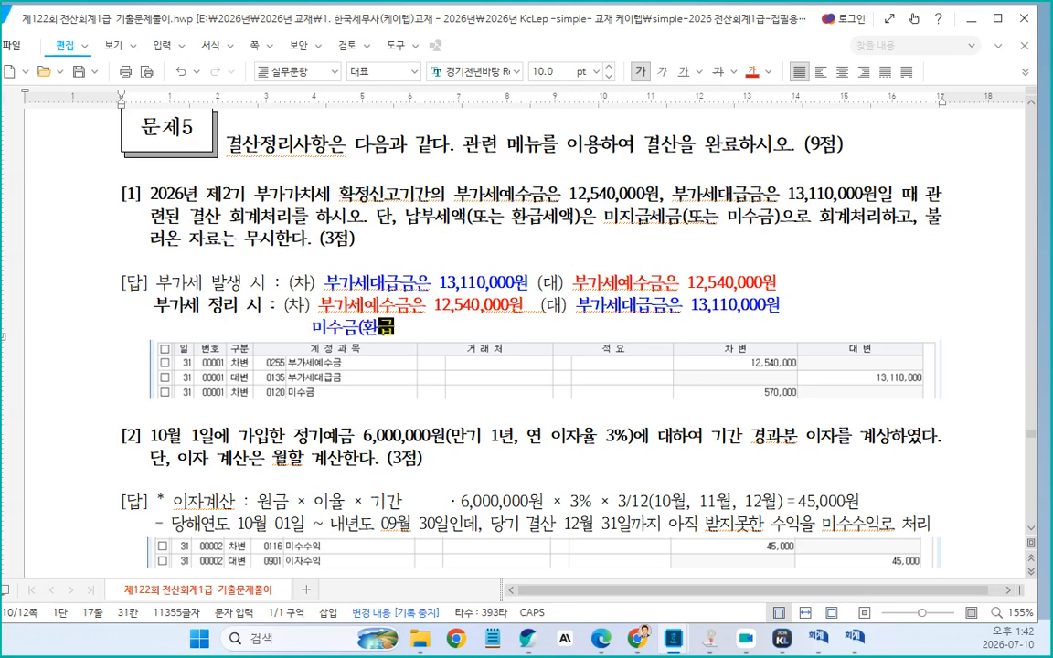
text())
click(321, 329)
drag(323, 332, 474, 337)
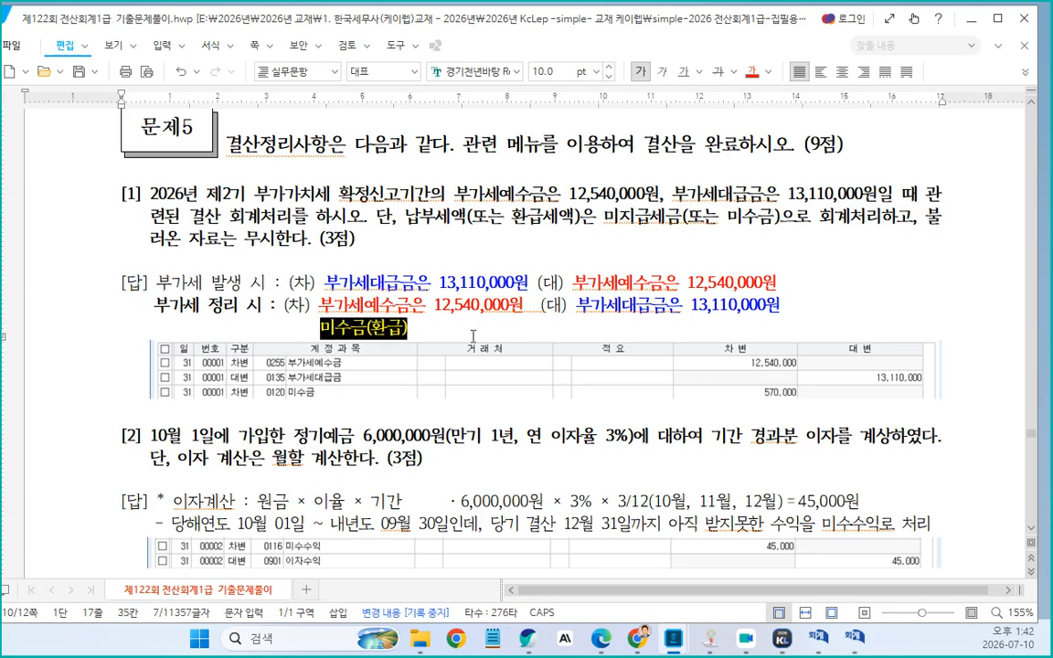
click(768, 71)
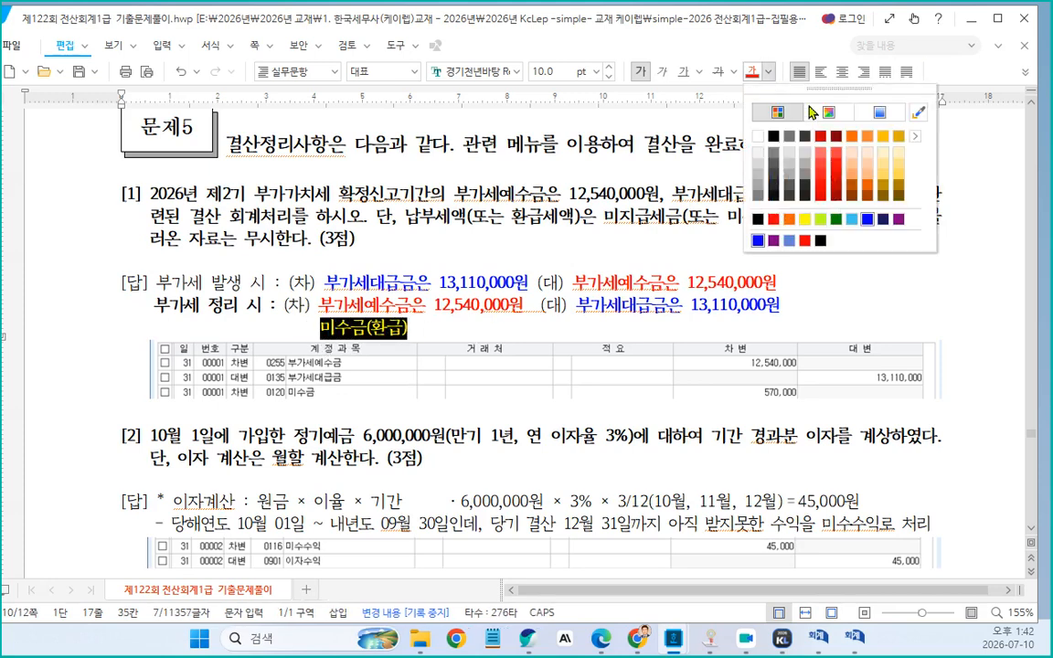
click(820, 240)
Add "미지급세금(납부)" on the same line beneath the credit side
click(416, 337)
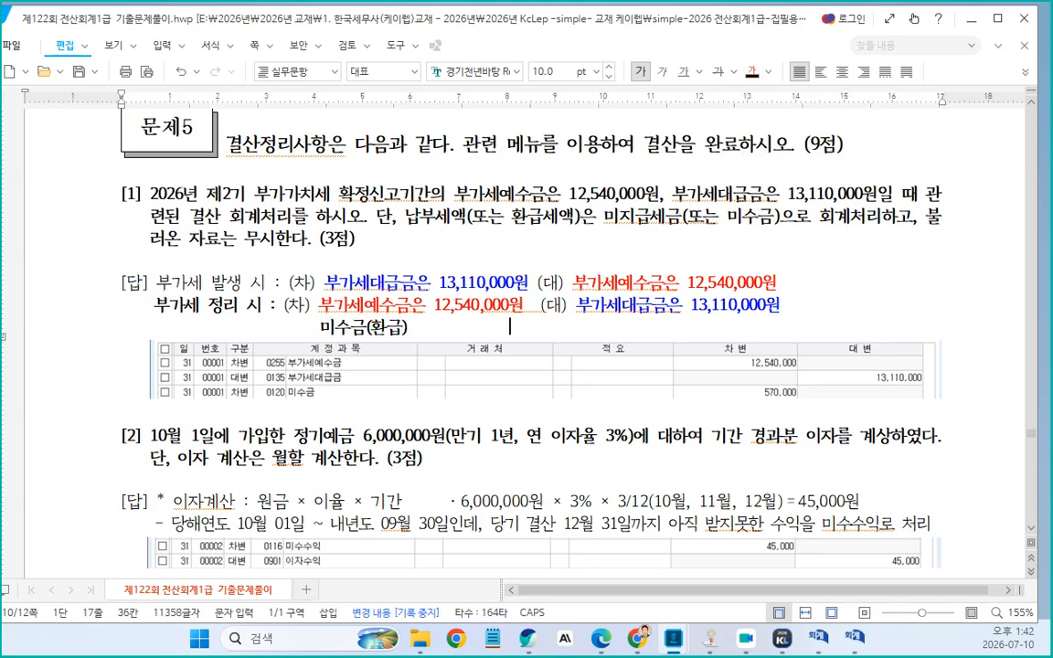
text(미지급)
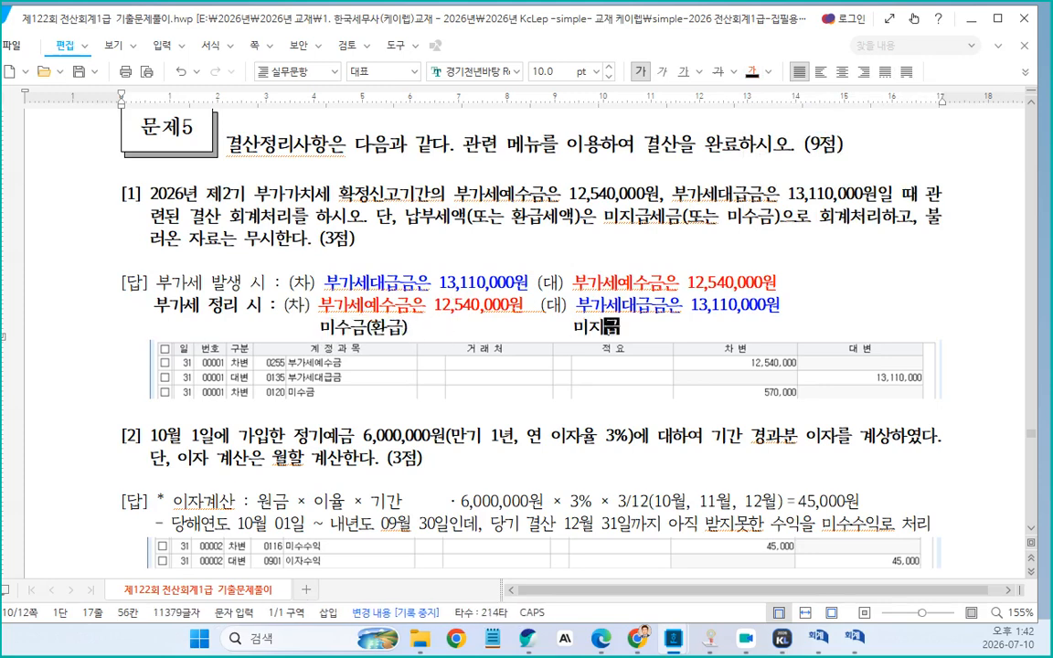
text(세금)
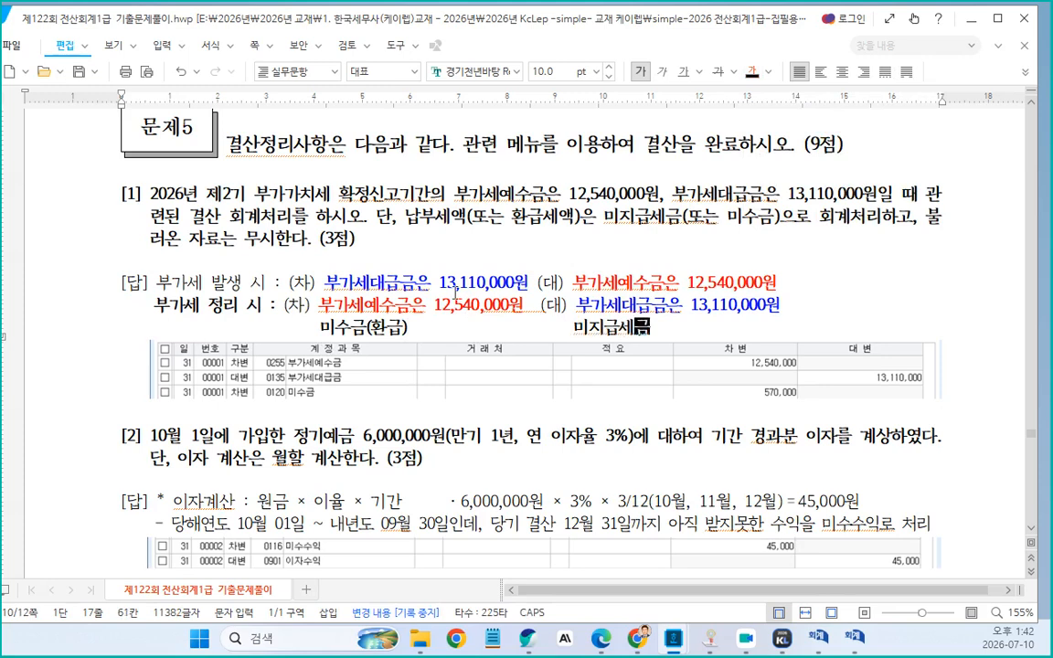
text((납부))
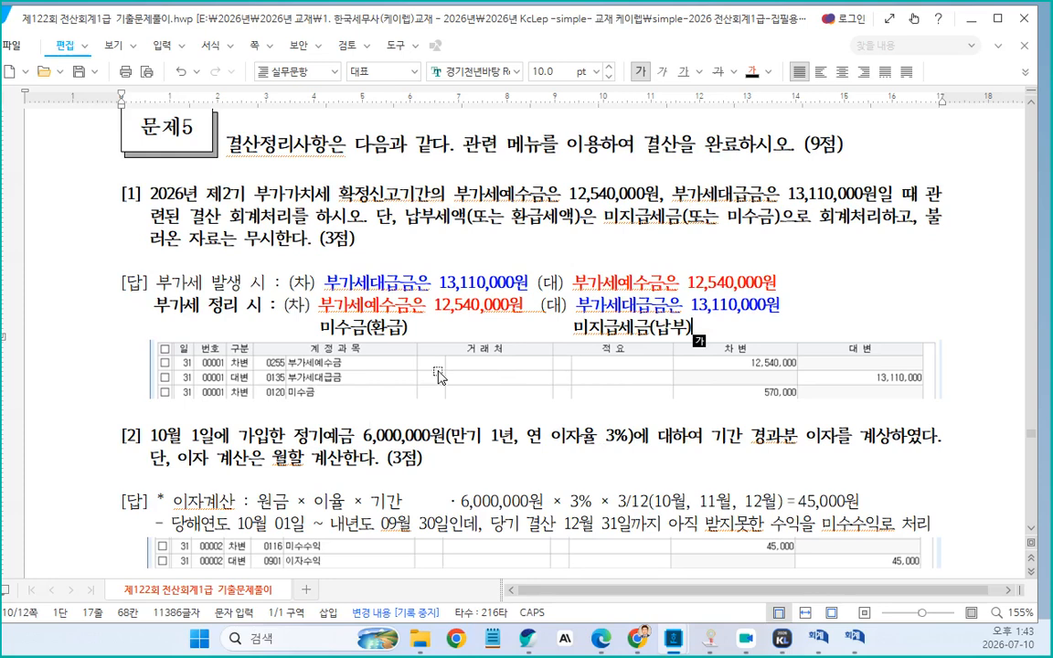
In problem [2]'s answer, insert a line after [답] reading "단기대역므에 대한 이자, 정기에적금에 대한 이자"
scroll(482, 337, down, 2)
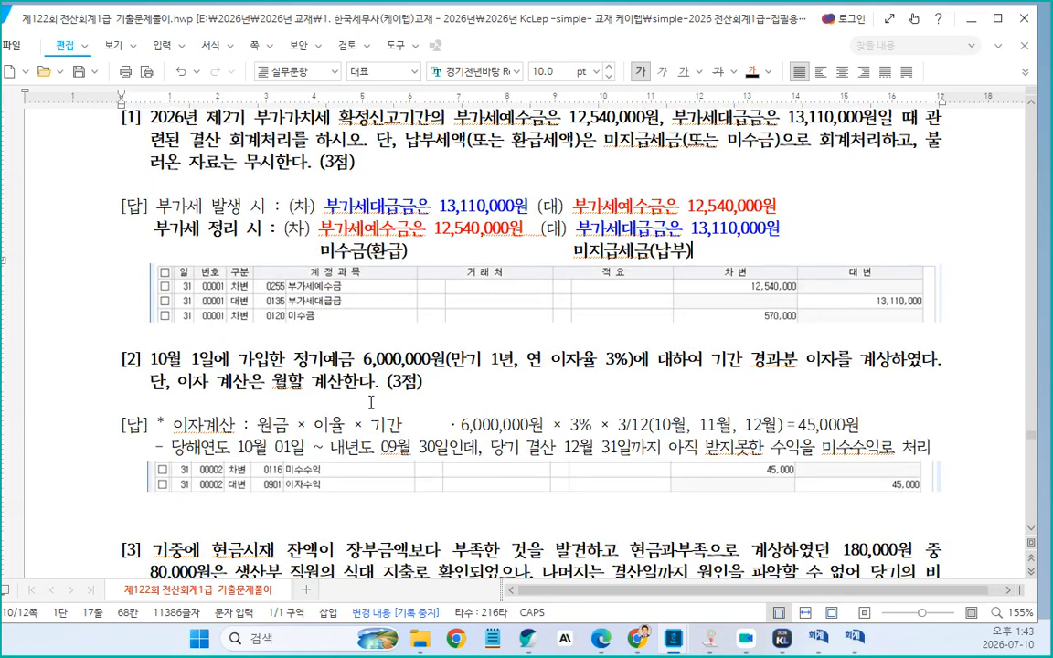
key(Hangul)
click(156, 424)
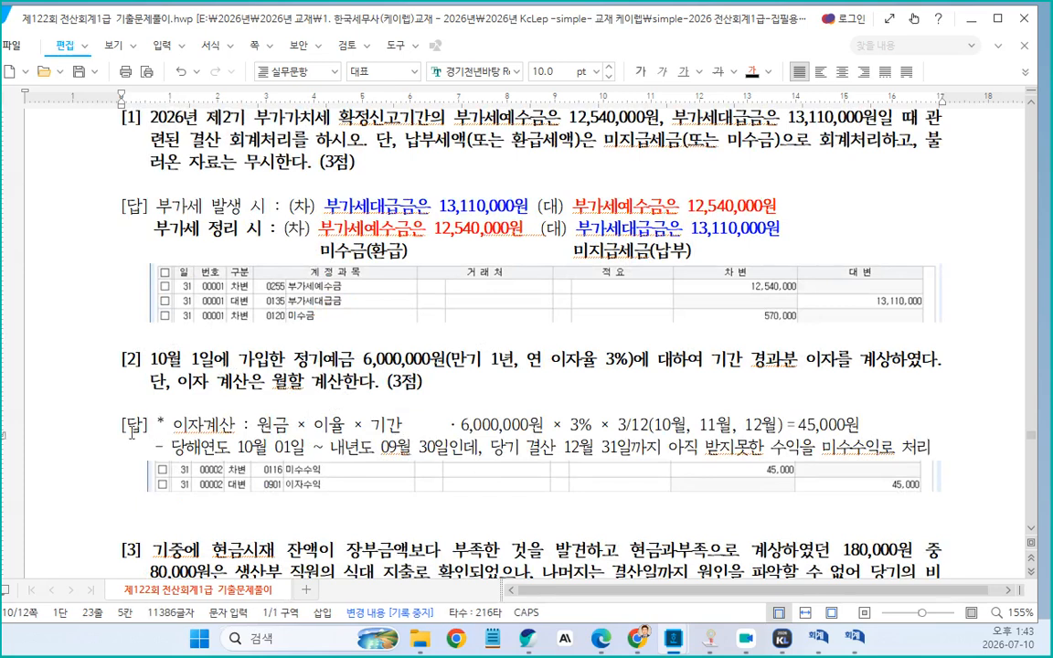
key(Return)
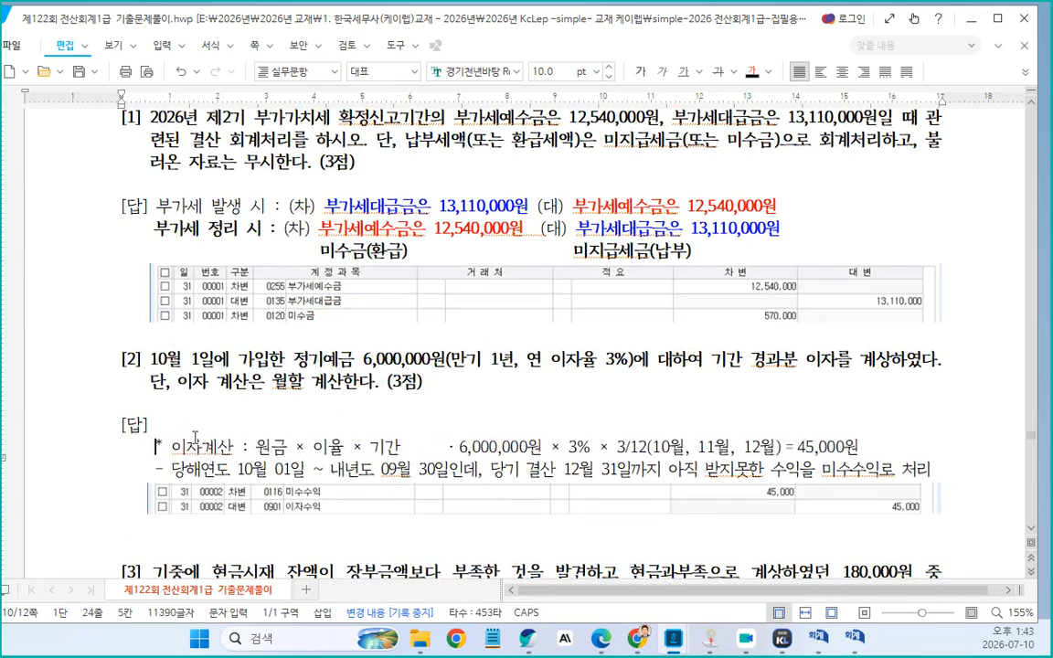
text(ㄷ기재역)
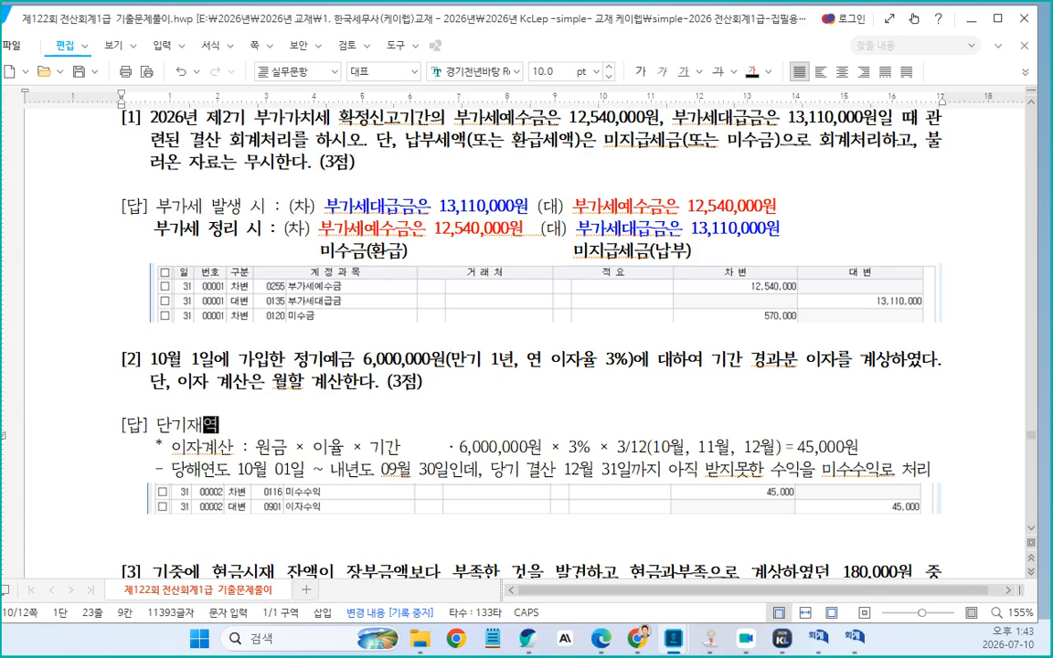
text(ㅂ등에 ㄷ)
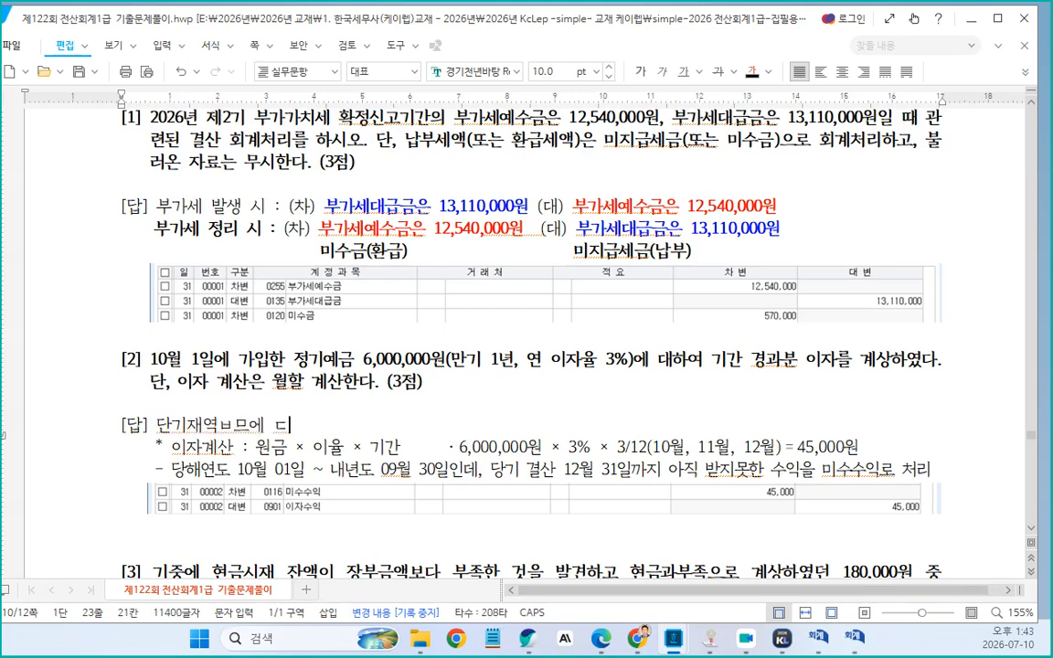
key(BackSpace)
key(BackSpace)
key(BackSpace)
key(BackSpace)
key(BackSpace)
key(BackSpace)
key(BackSpace)
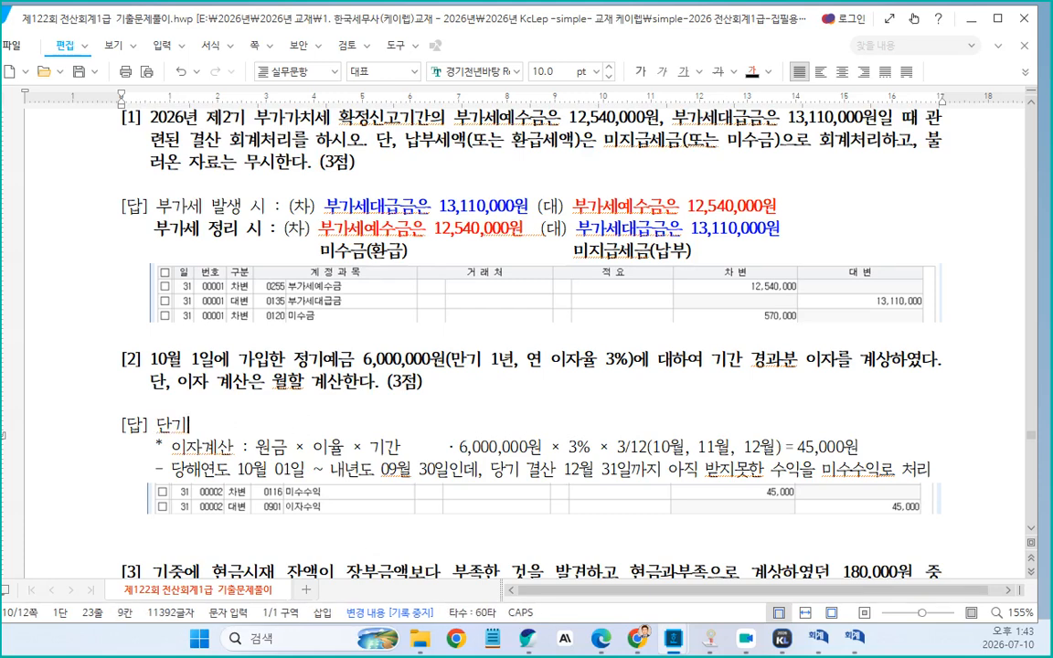
text(ㄷ대역므에 대)
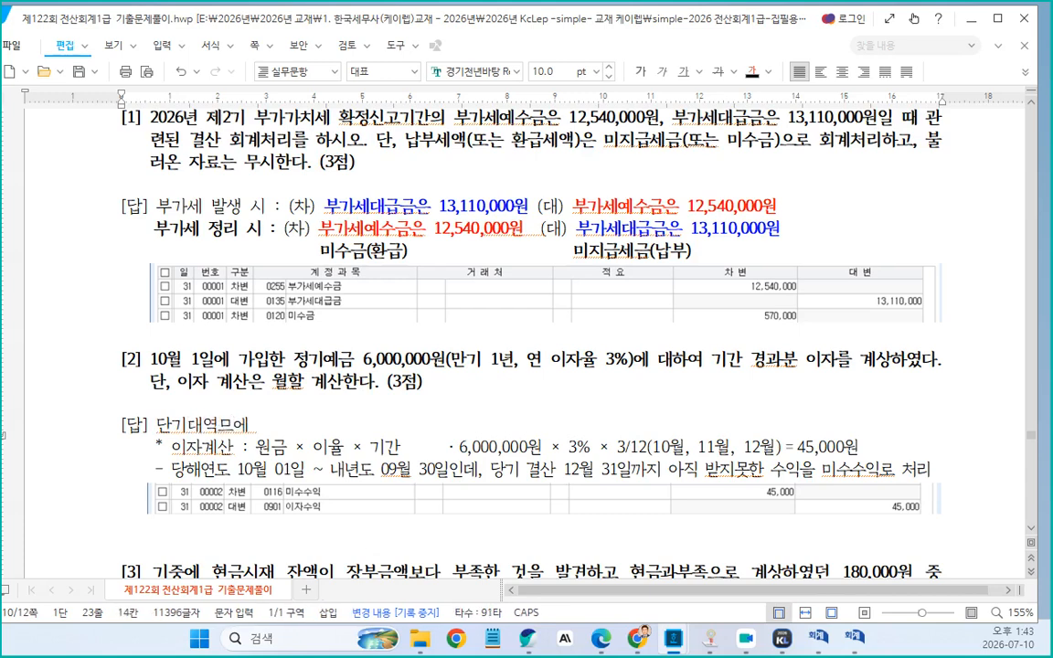
text(한 이자)
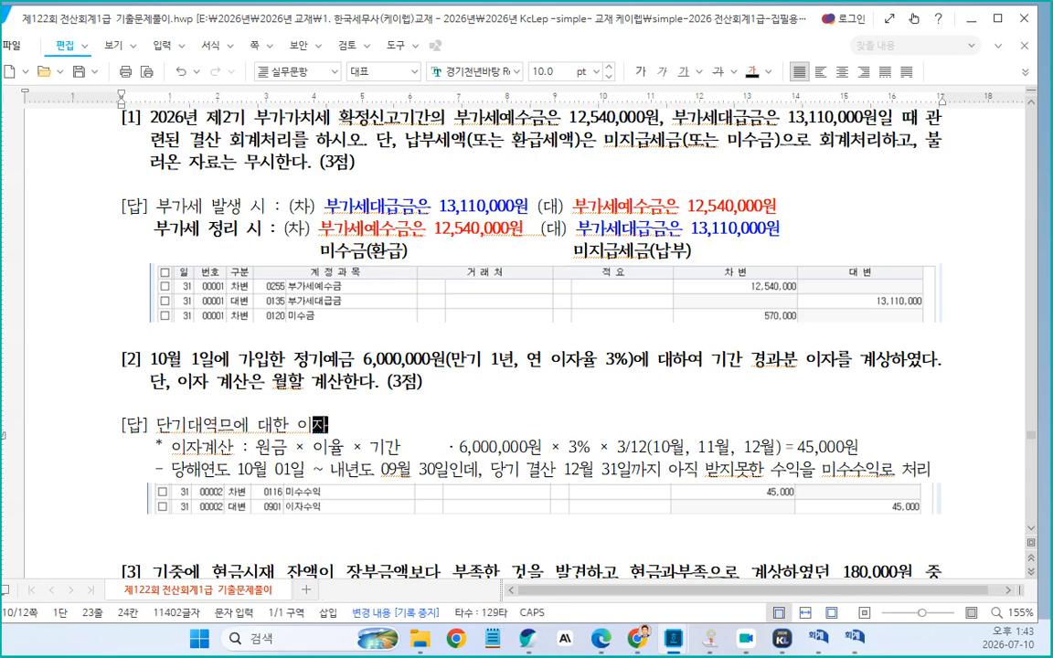
text(, 정깅)
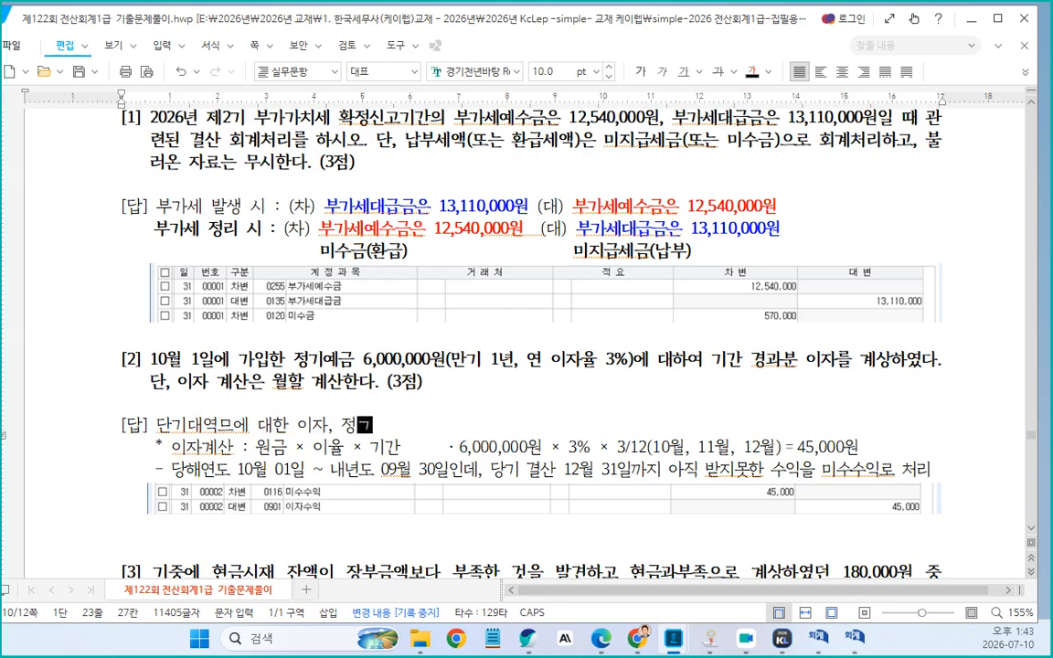
text(에적)
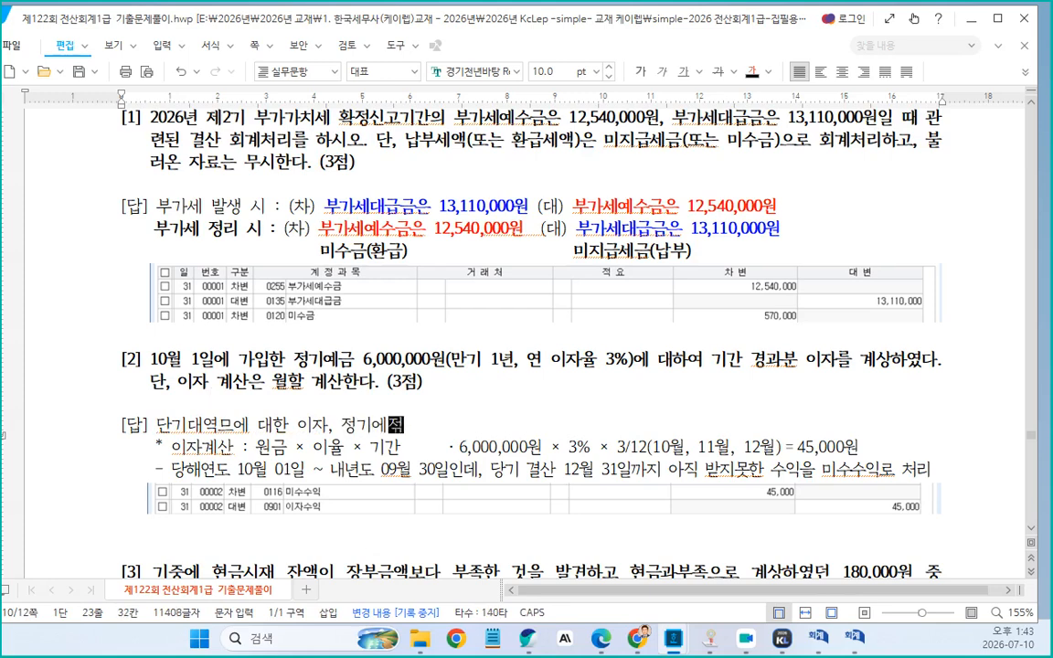
text(금에 대한 잎)
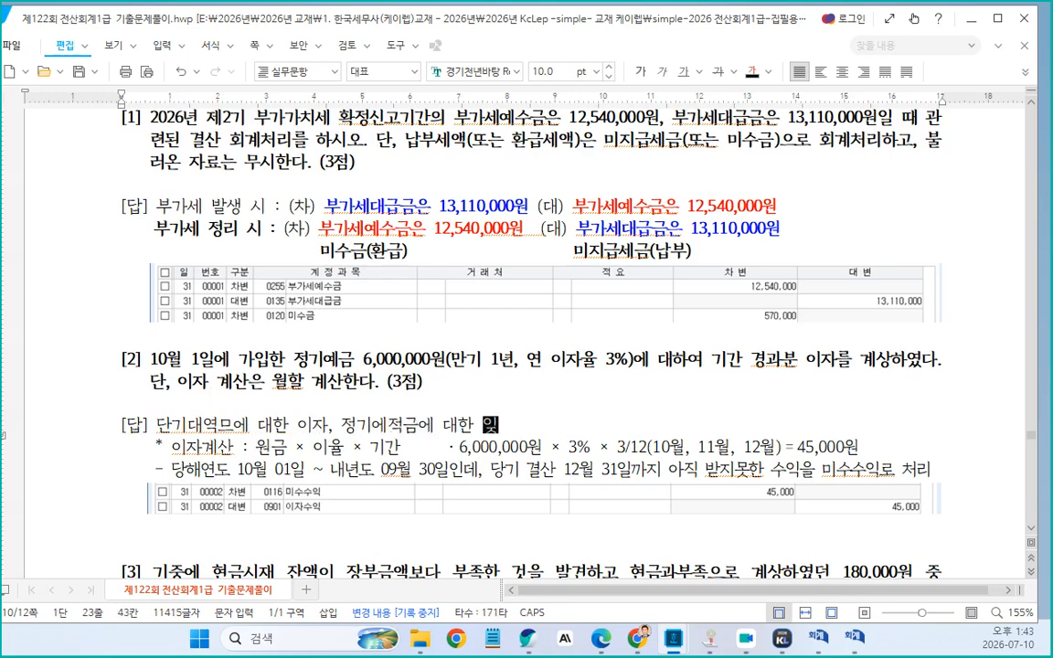
text(자)
Append a ➡ arrow symbol, "이자수익", and another ➡ arrow to that explanation line
key(ctrl+F10)
click(395, 474)
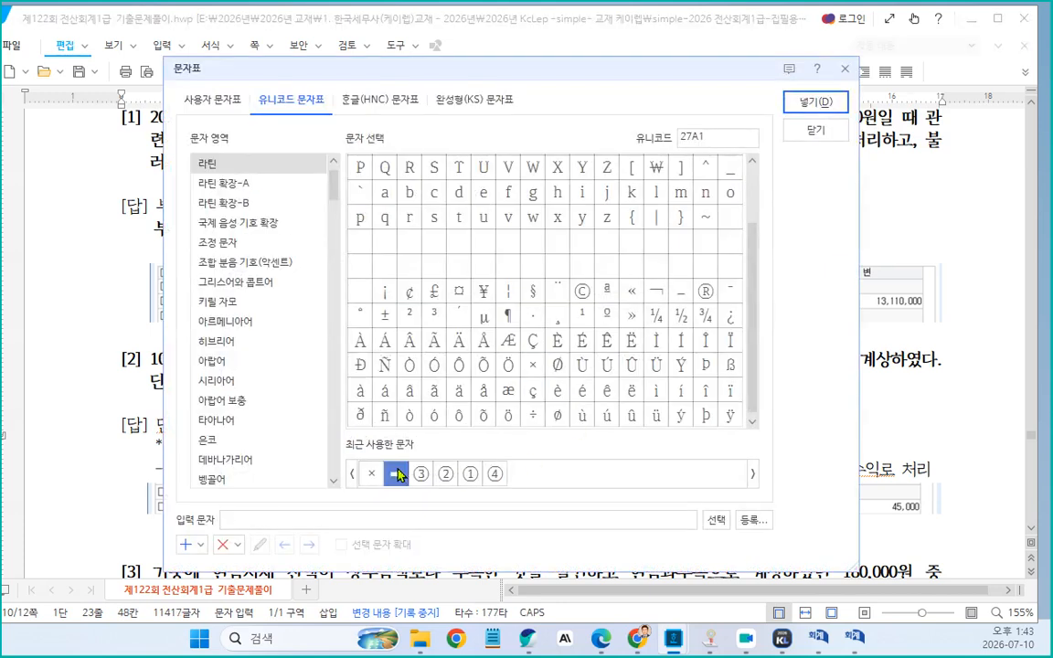
click(815, 101)
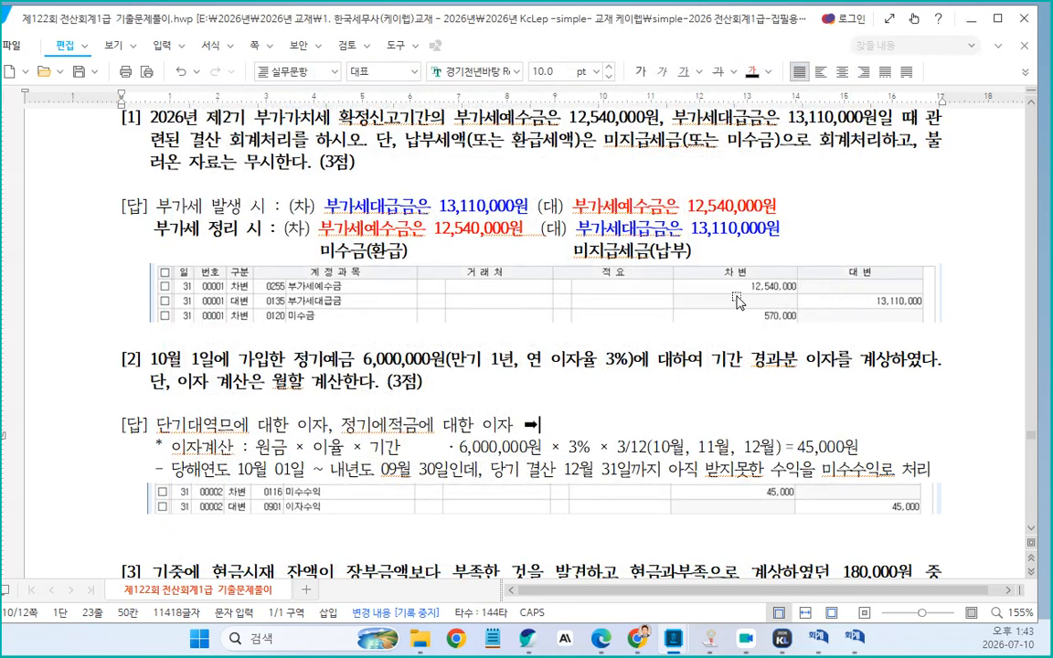
text(ㅇ)
text(자수익)
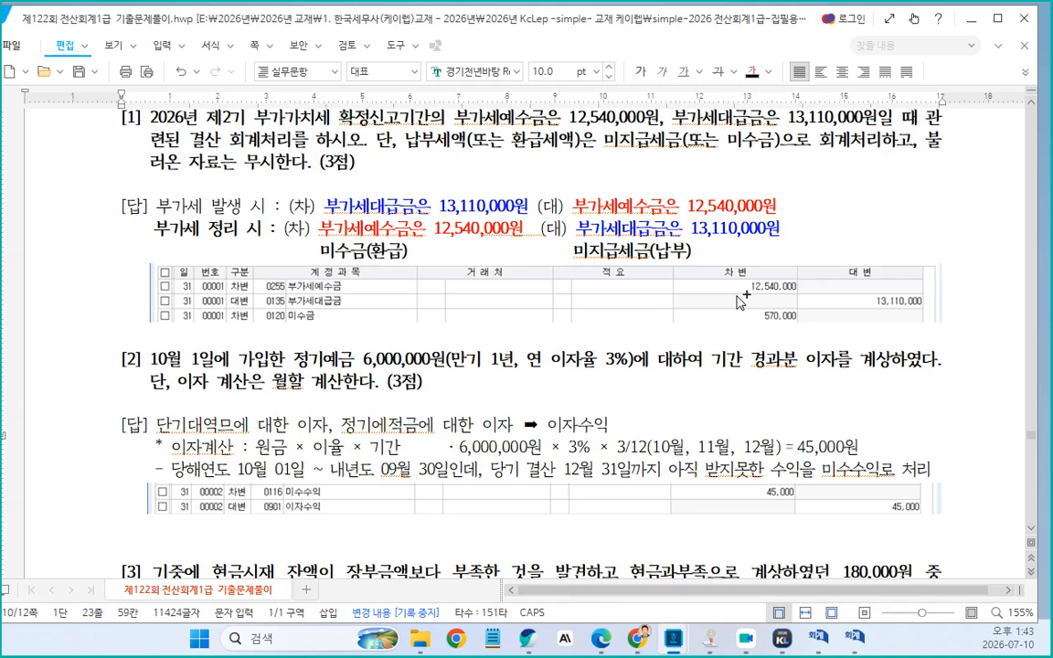
key(ctrl+F10)
click(371, 474)
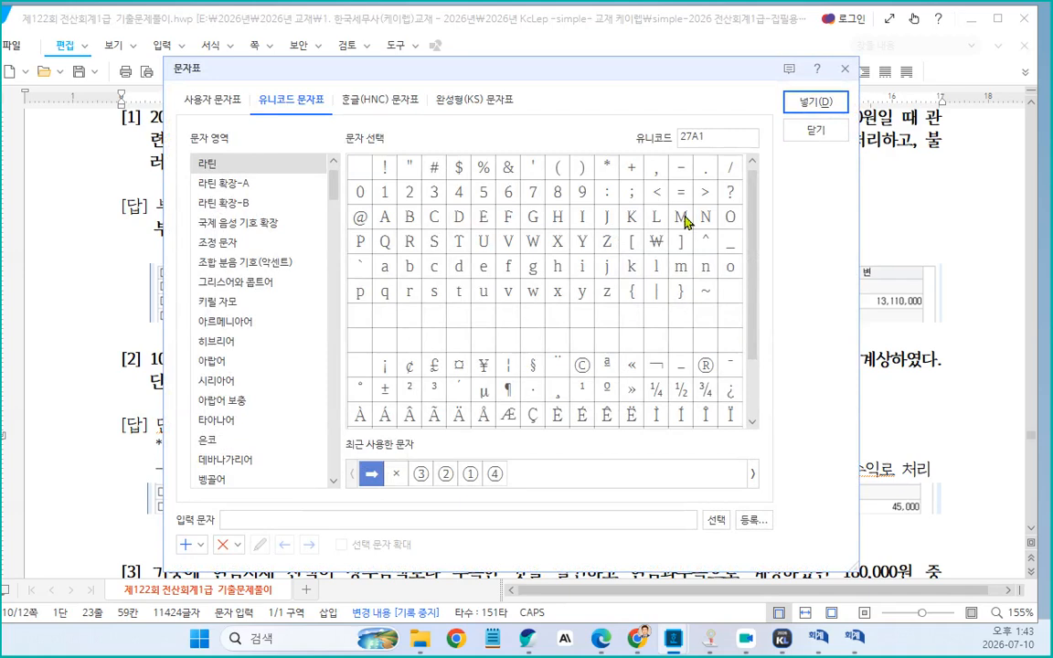
click(804, 101)
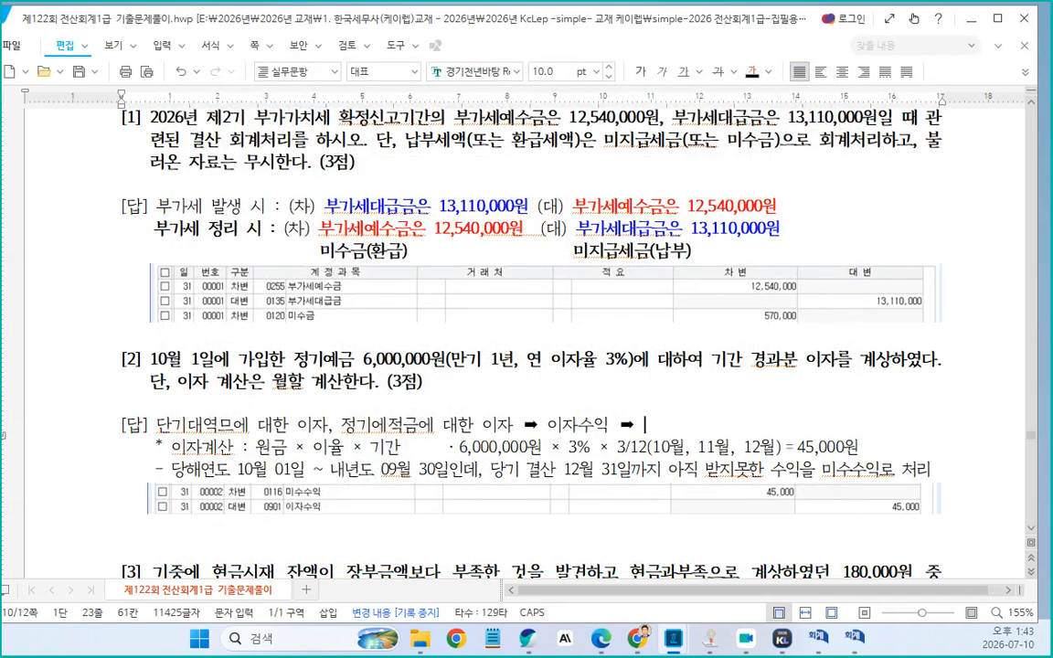
Append "(차) 미수수익 (대) 이자수익" to the end of problem [2]'s explanation line
text((차) 미수)
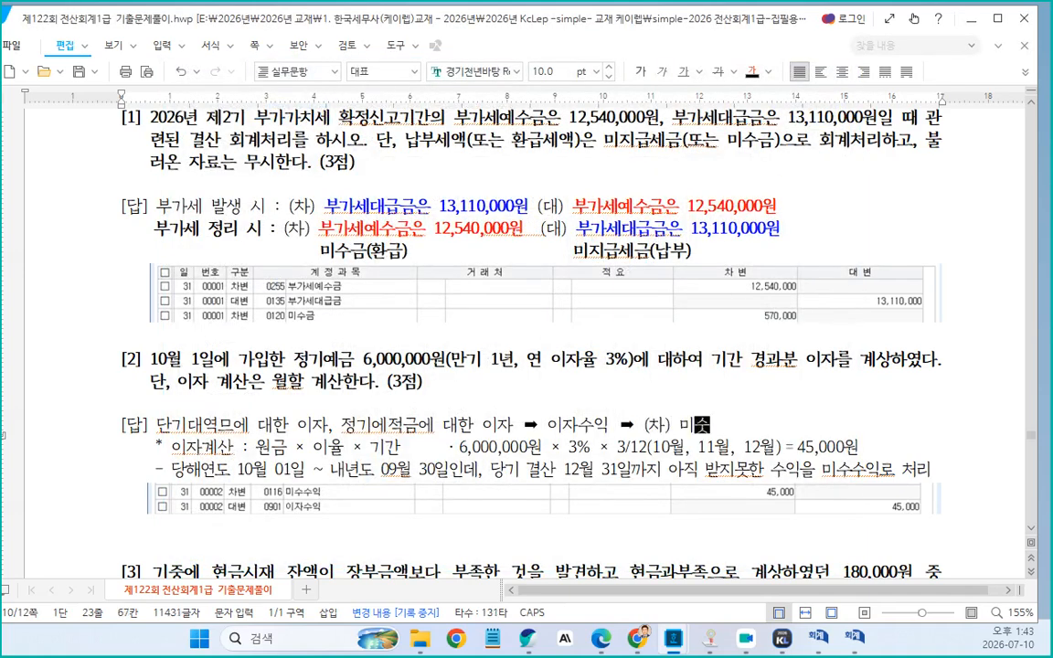
text(수익 )
text((대)
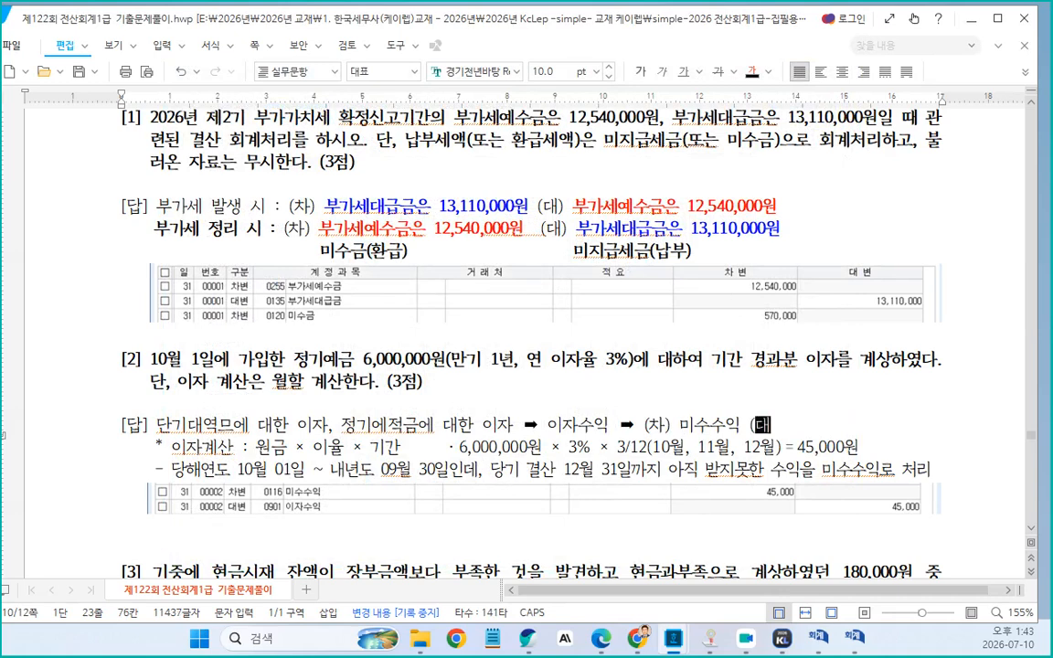
text() 이자수익)
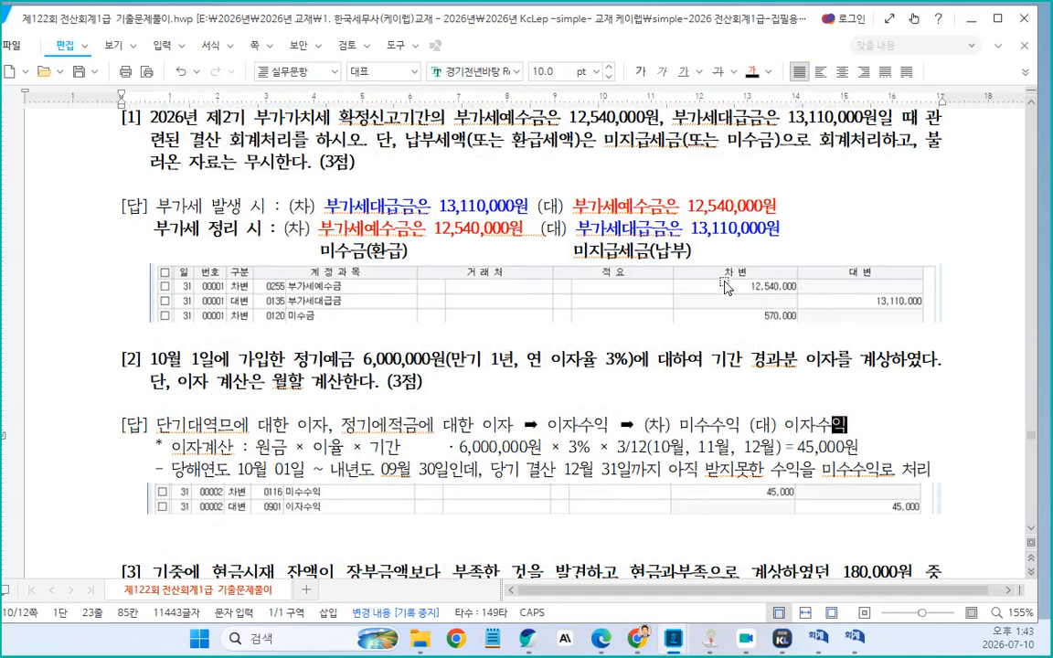
Correct "정기에적금" to "정기예적금" and start a new line below the explanation line
click(387, 430)
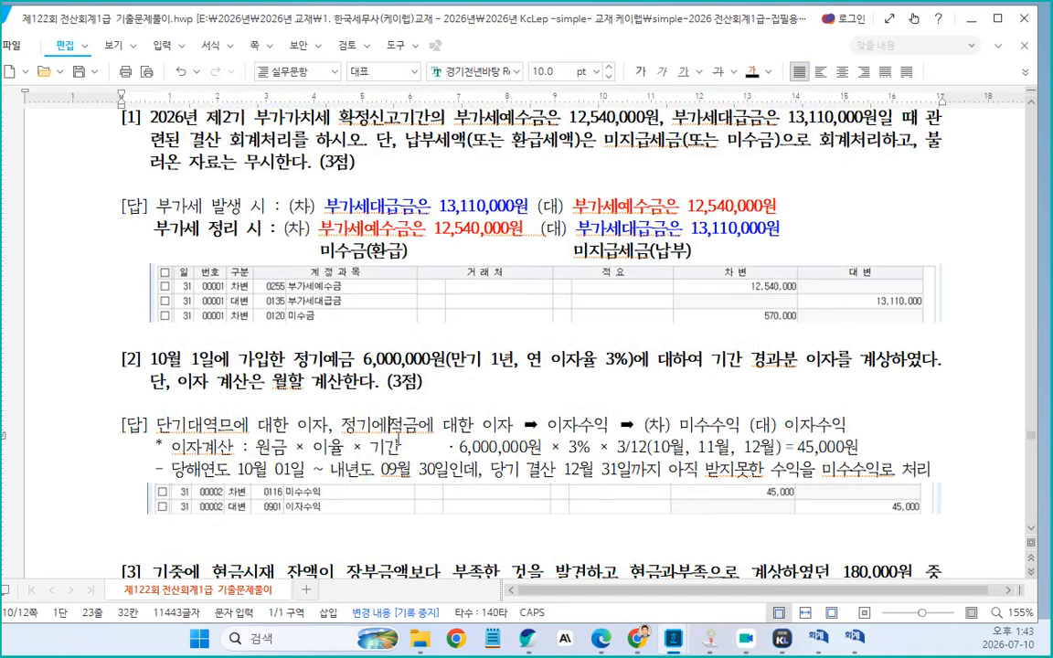
key(BackSpace)
text(ㅇ)
click(849, 431)
key(Return)
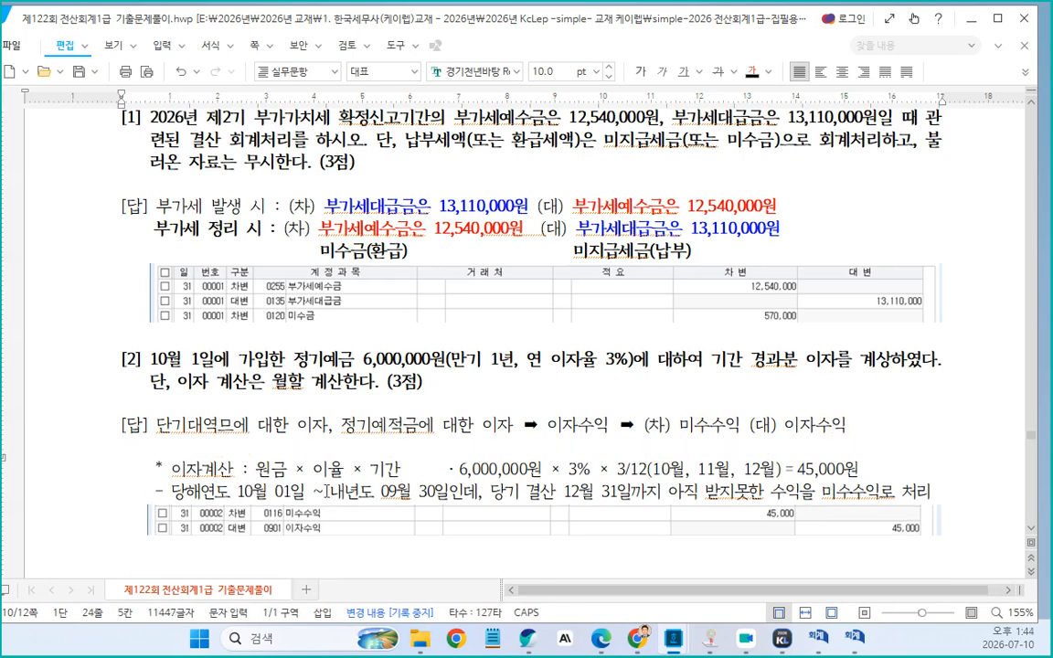
Correct "단기대역므" to "단기대여금" and type "단기차입금" on the new line
click(206, 431)
key(Delete)
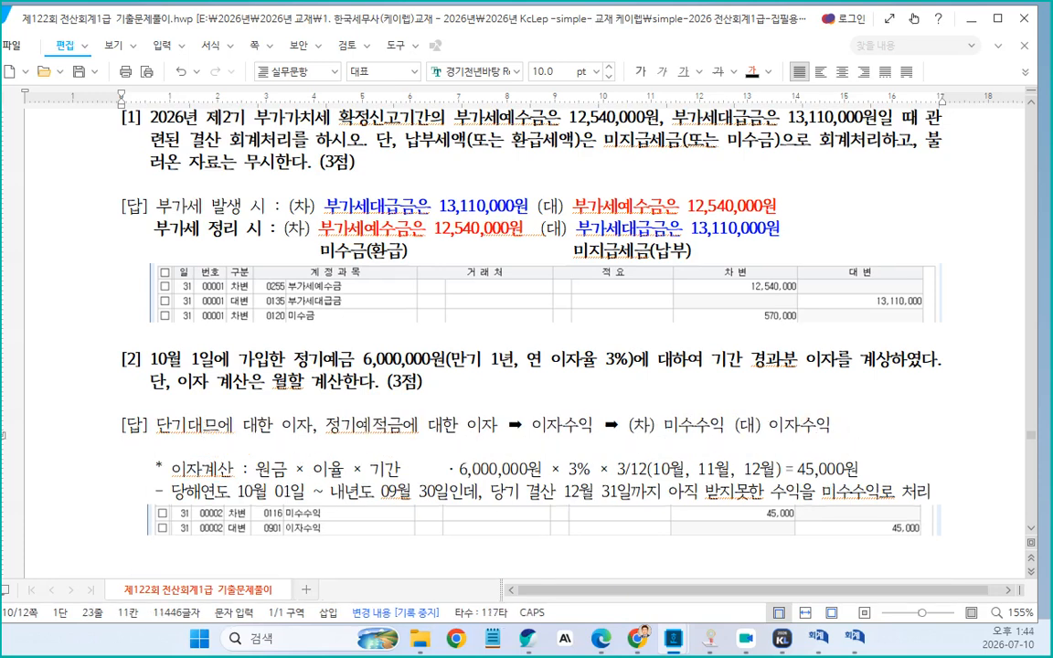
text(여금)
key(Delete)
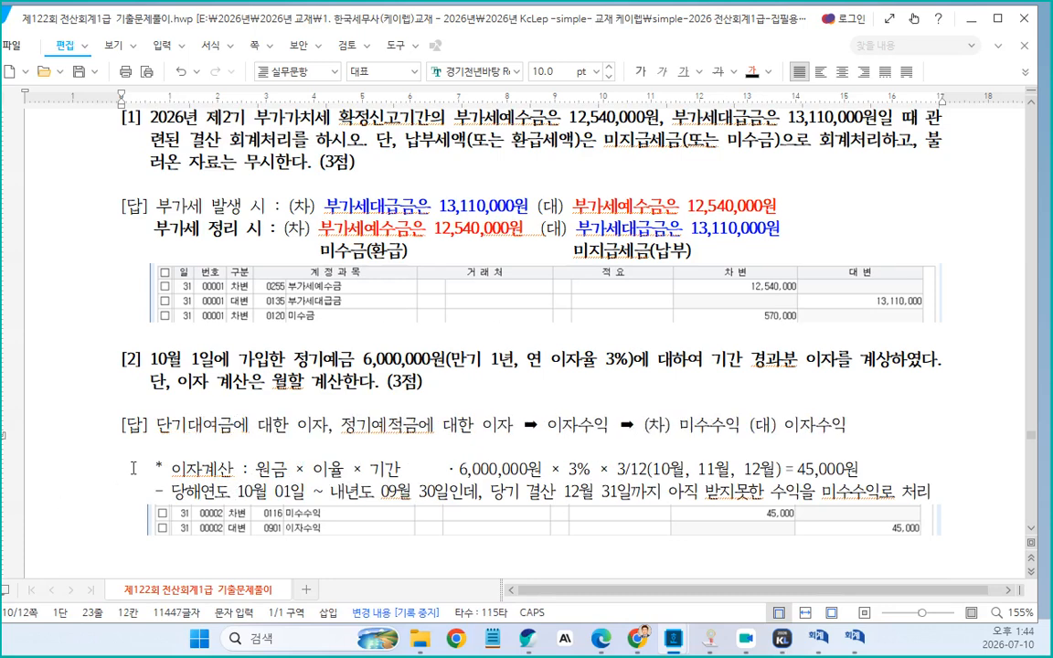
key(Down)
text(단)
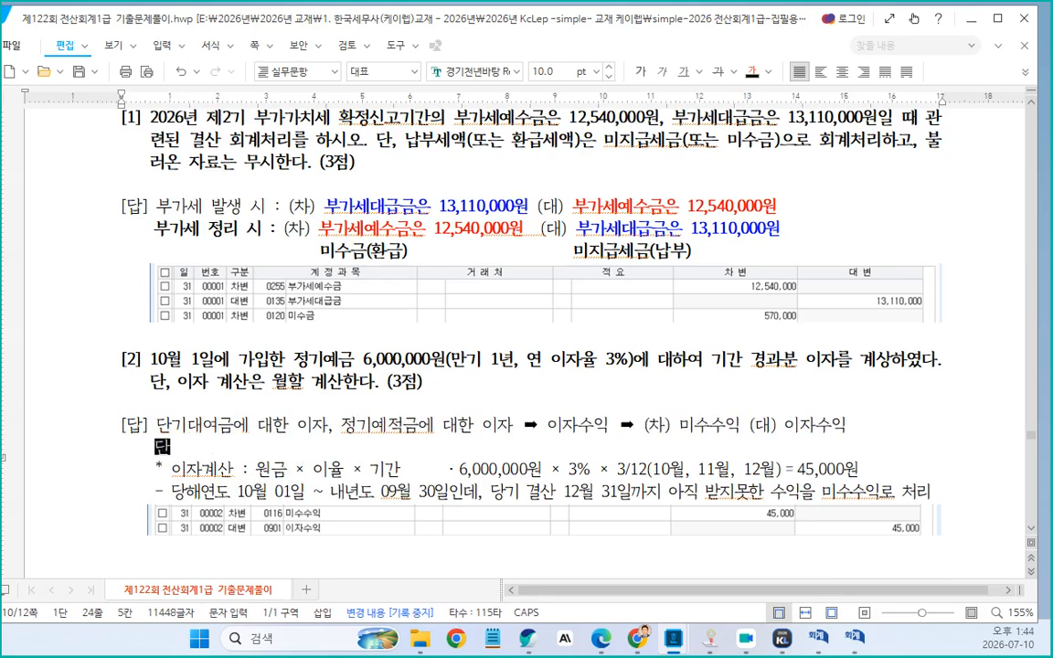
text(기차입금)
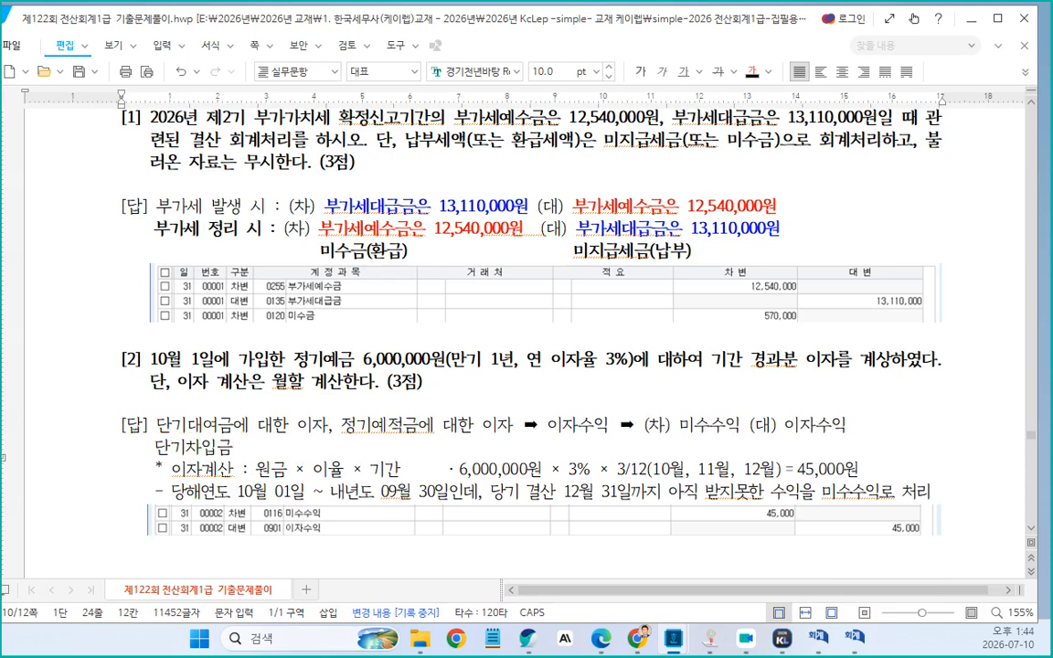
Shorten the terms to "대여금" and "차입금", and complete the new line as "차입금에 대한 이자"
click(189, 425)
key(BackSpace)
key(BackSpace)
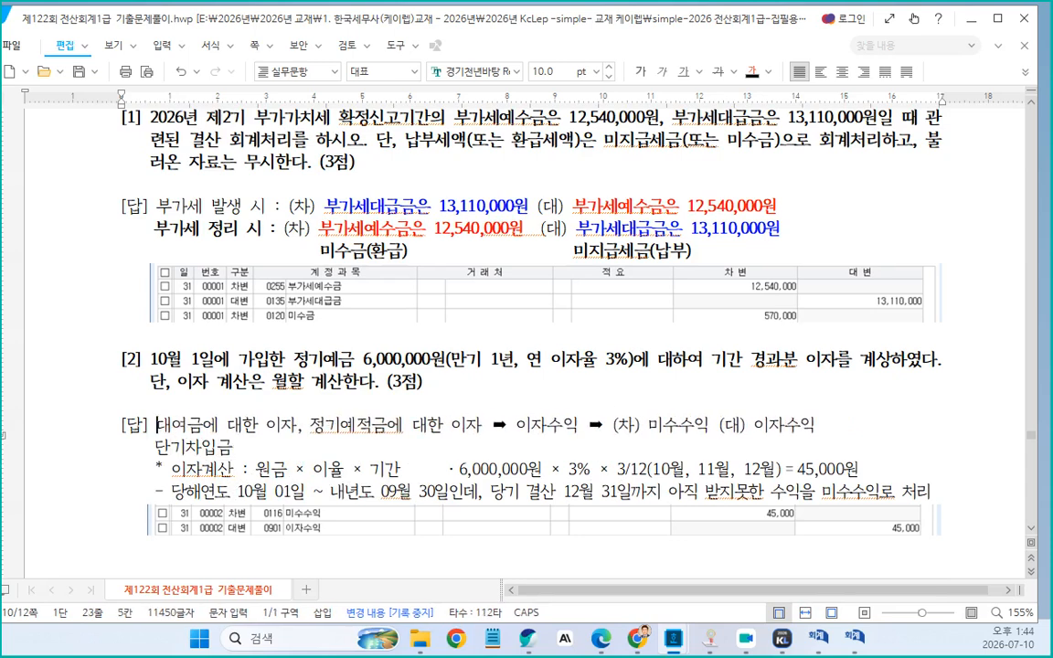
click(156, 447)
key(Delete)
key(Delete)
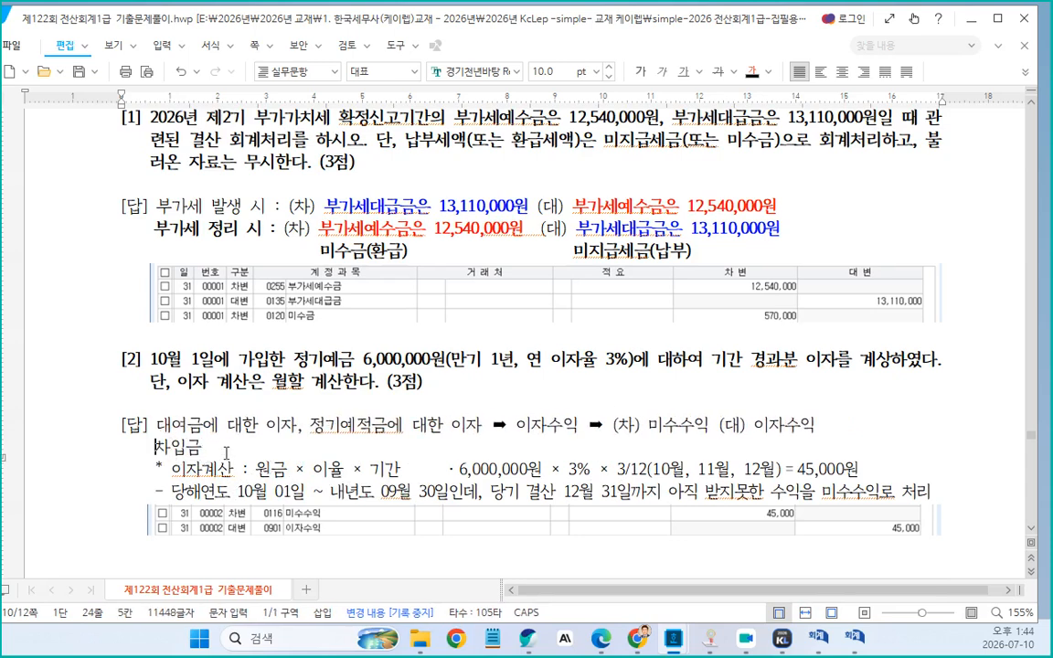
click(227, 453)
text(에)
text( 대한)
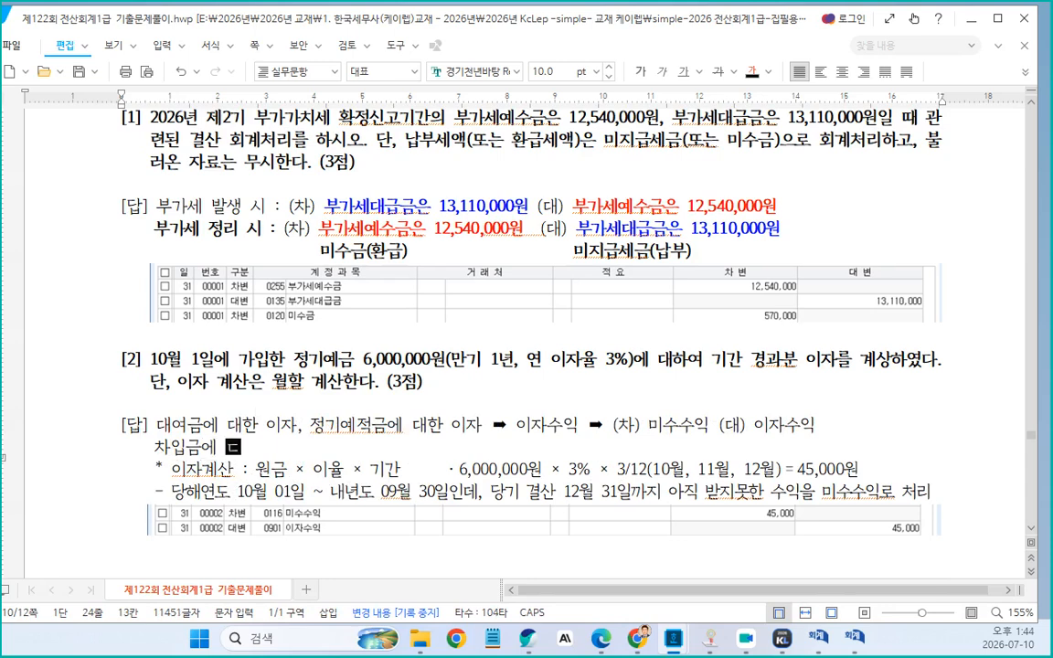
text( 이자)
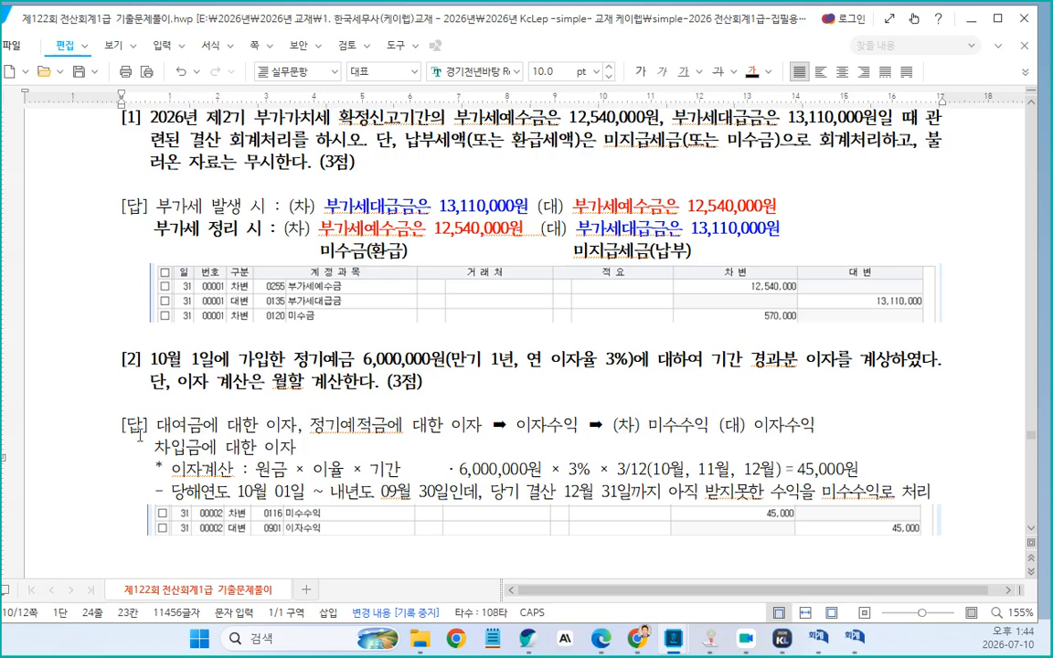
Copy the arrow-and-entry text from the first line onto the new line, changing its first "이자수익" to "이자비용"
drag(489, 425, 816, 436)
key(ctrl+c)
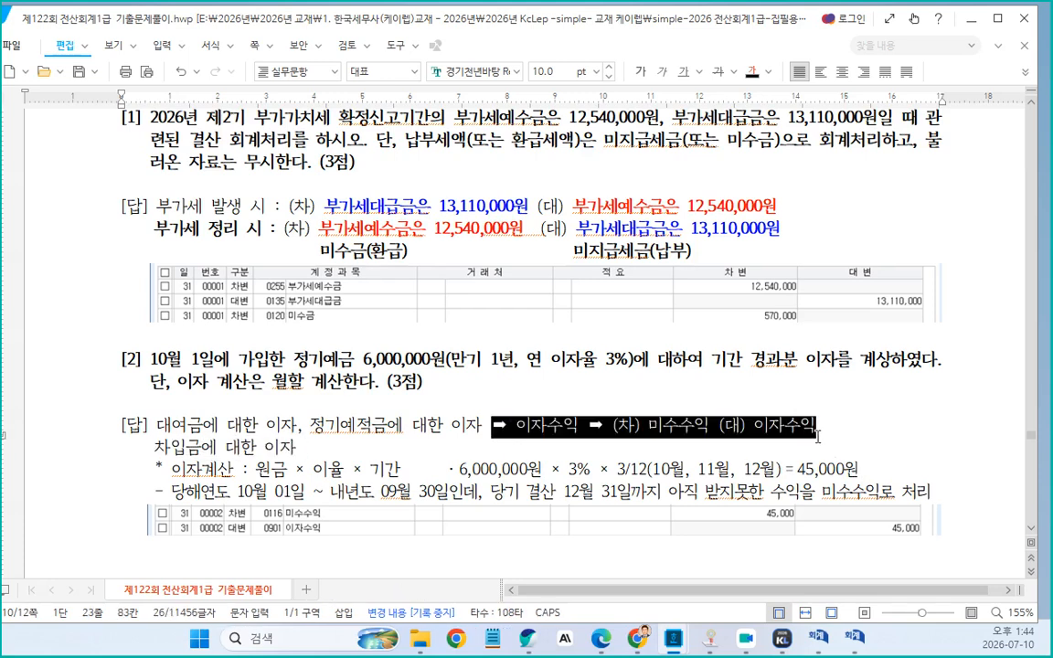
click(312, 450)
key(ctrl+v)
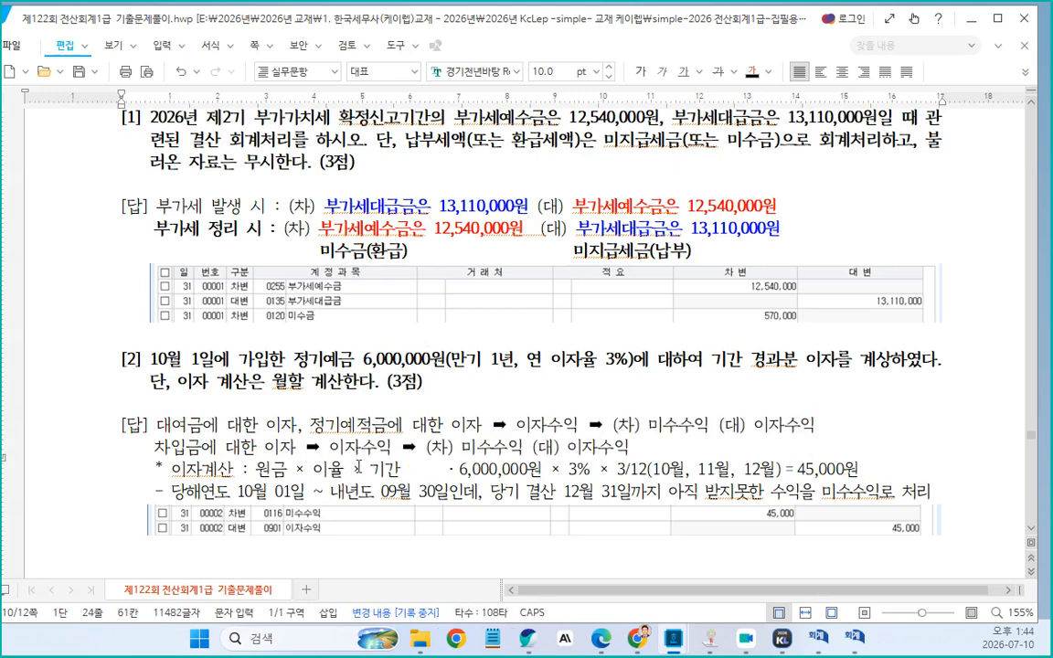
key(BackSpace)
key(BackSpace)
text(비용)
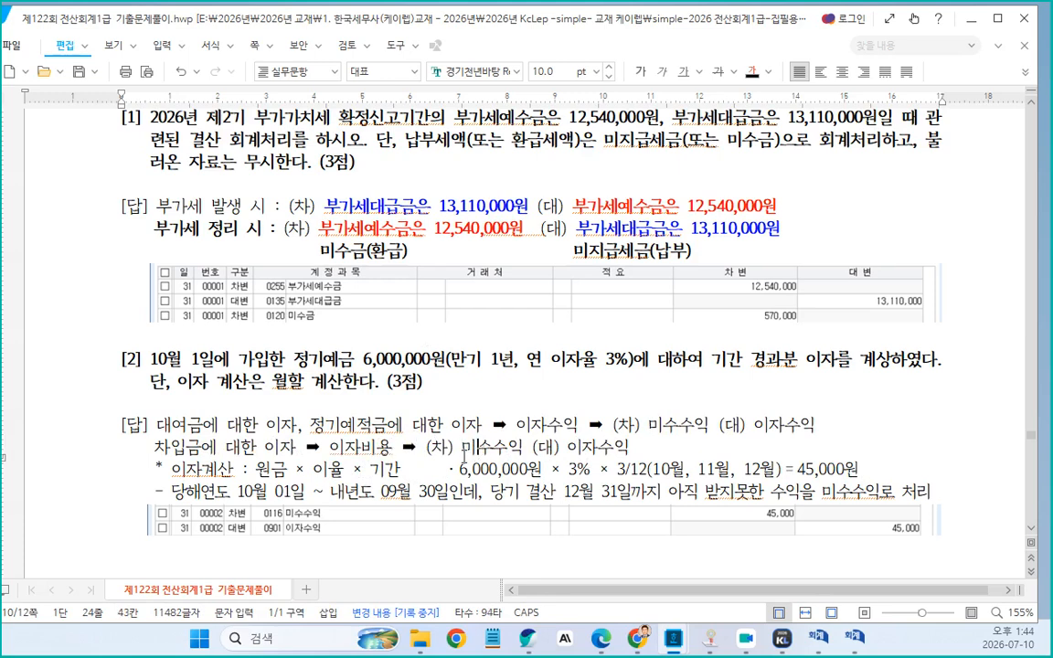
Set the new line's journal entry to "(차) 이자비용 (대) 미지급비용"
drag(462, 448, 517, 451)
text(이자비용)
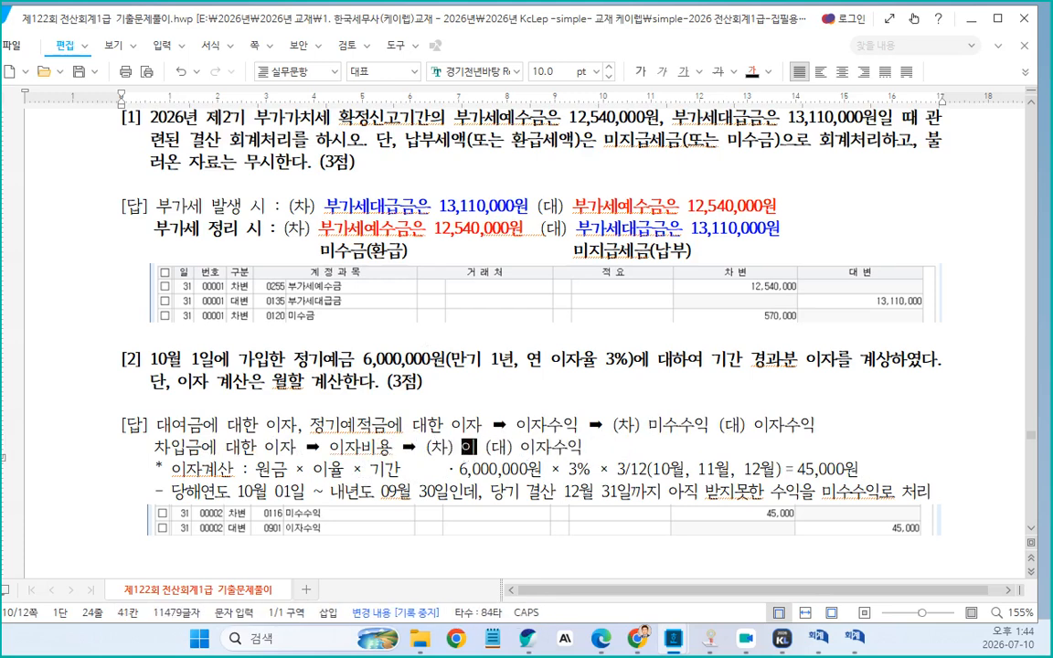
key(Right)
key(Right)
key(Right)
key(Right)
key(Right)
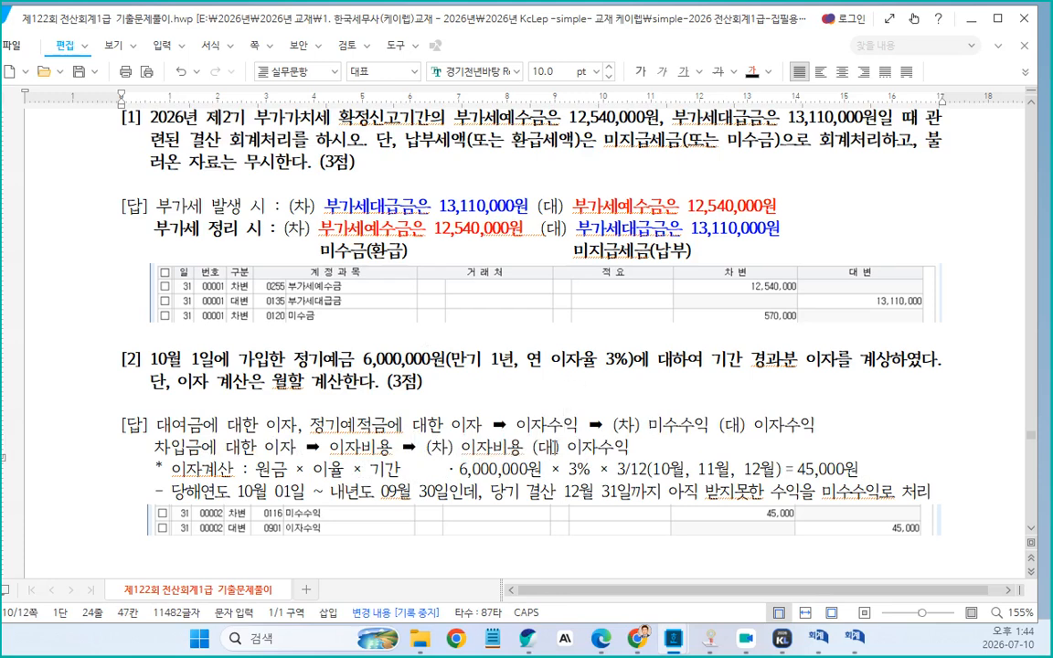
key(shift+Right)
key(shift+Right)
key(shift+Right)
key(shift+Right)
text(미지급비용)
Append "---> 경과분" to the end of the new line
key(Escape)
text(---> 경과분)
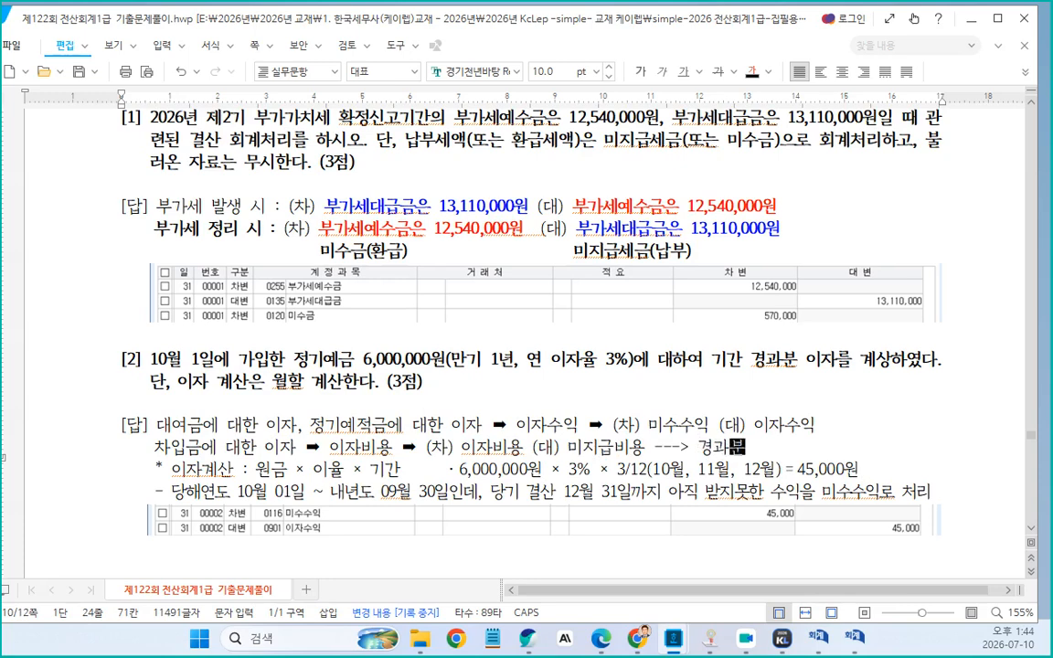
Append "--> 경과분" to the end of the first explanation line
click(821, 427)
text(--> 경고)
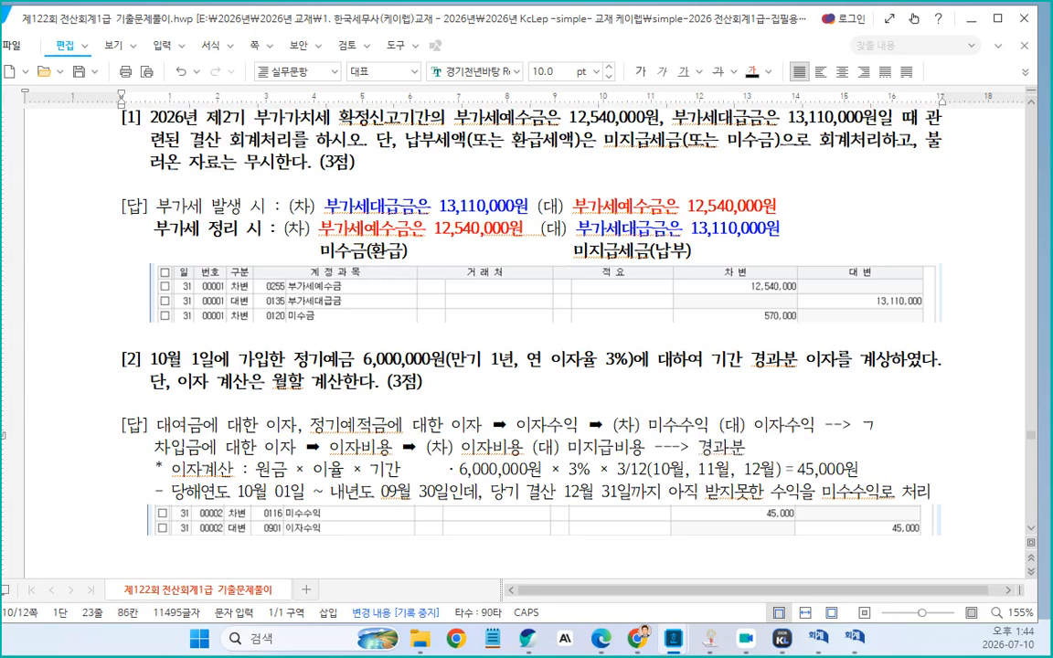
text(받)
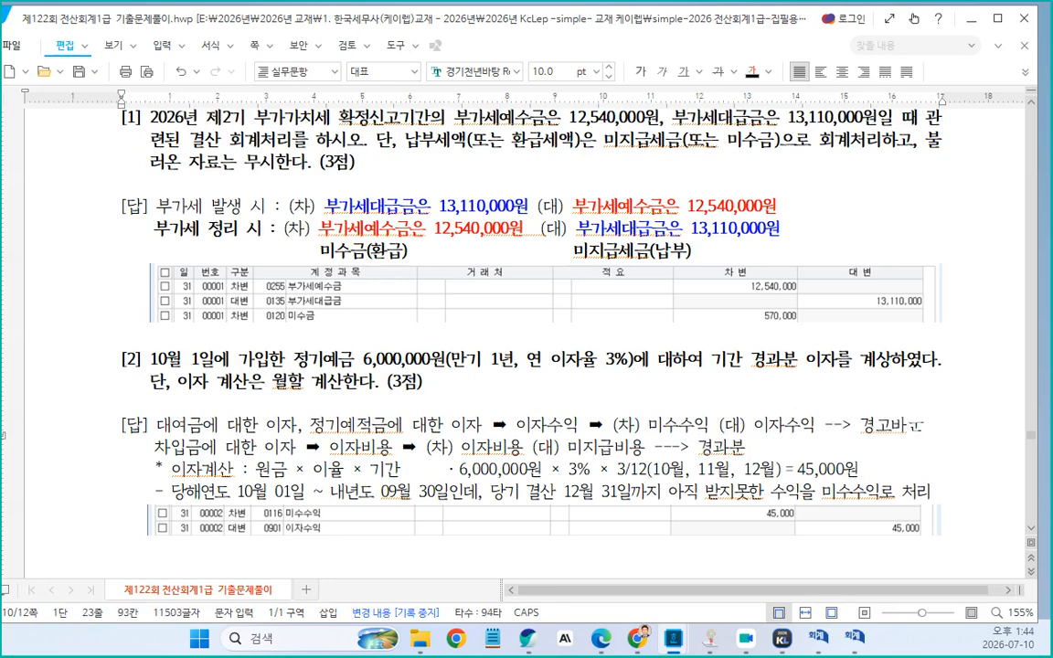
key(BackSpace)
key(BackSpace)
text(과분)
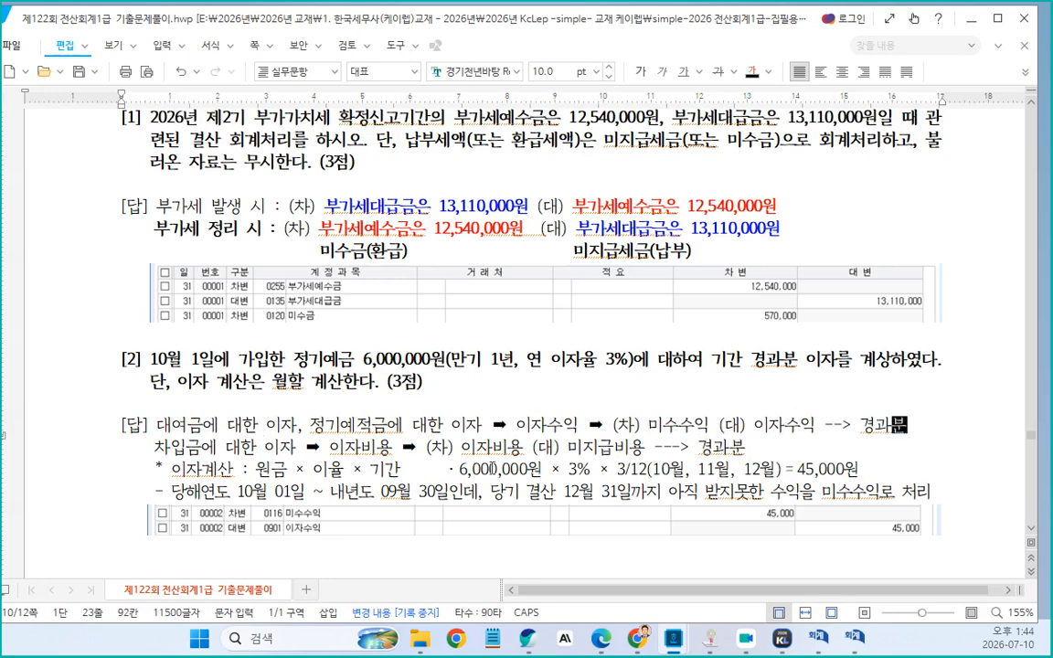
Delete the blank line just above problem [3]
scroll(388, 403, down, 3)
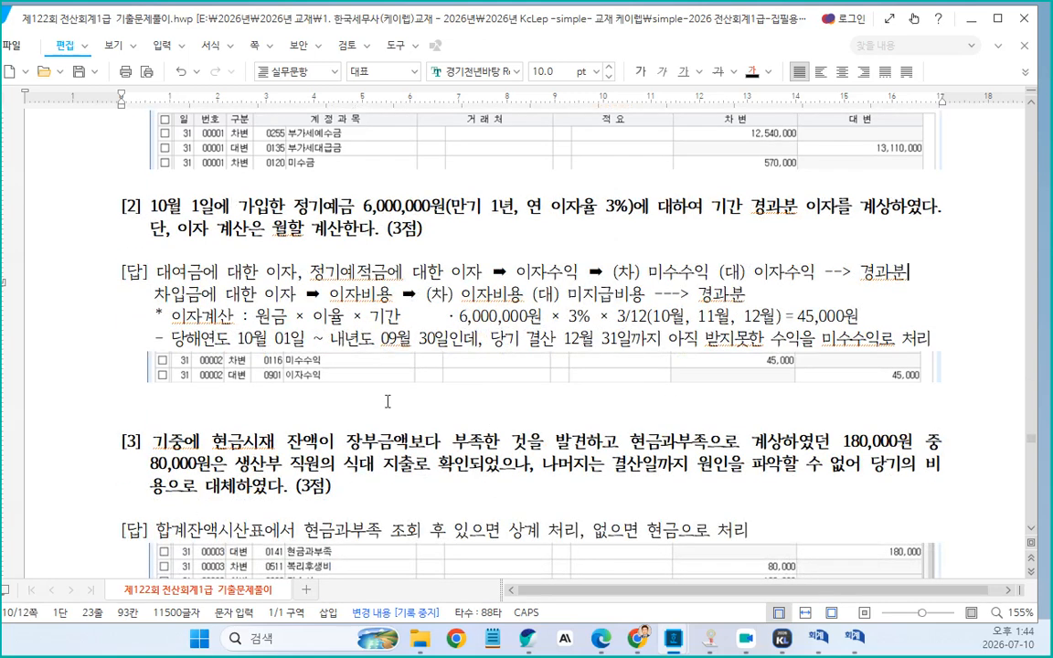
click(341, 432)
key(Delete)
scroll(408, 443, down, 1)
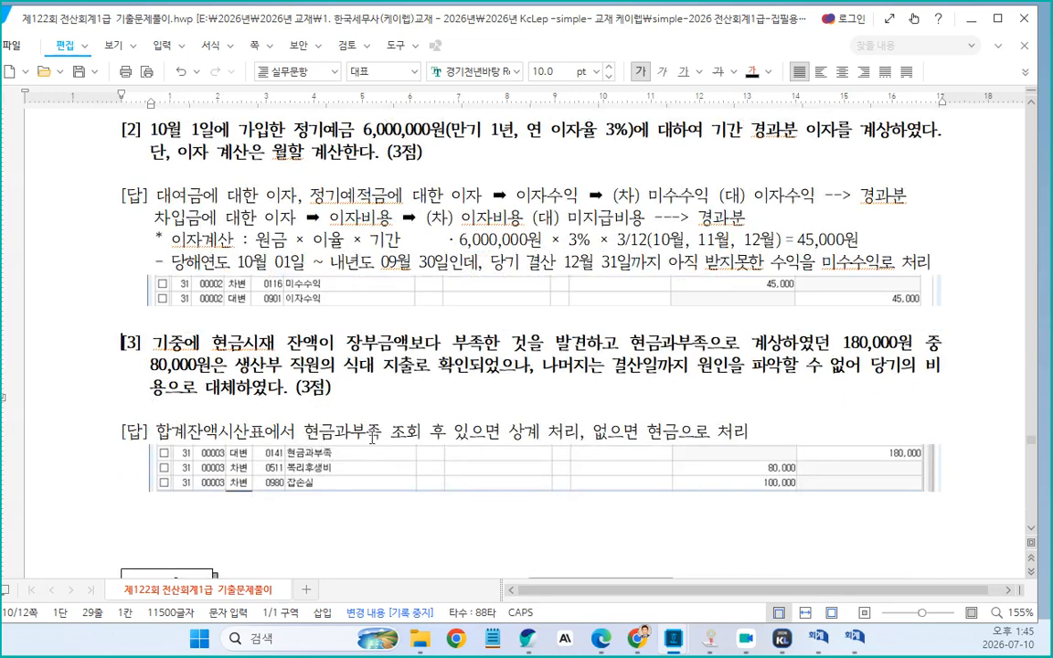
Insert "(현금과부족)" after "상계" in problem [3]'s answer line
click(577, 433)
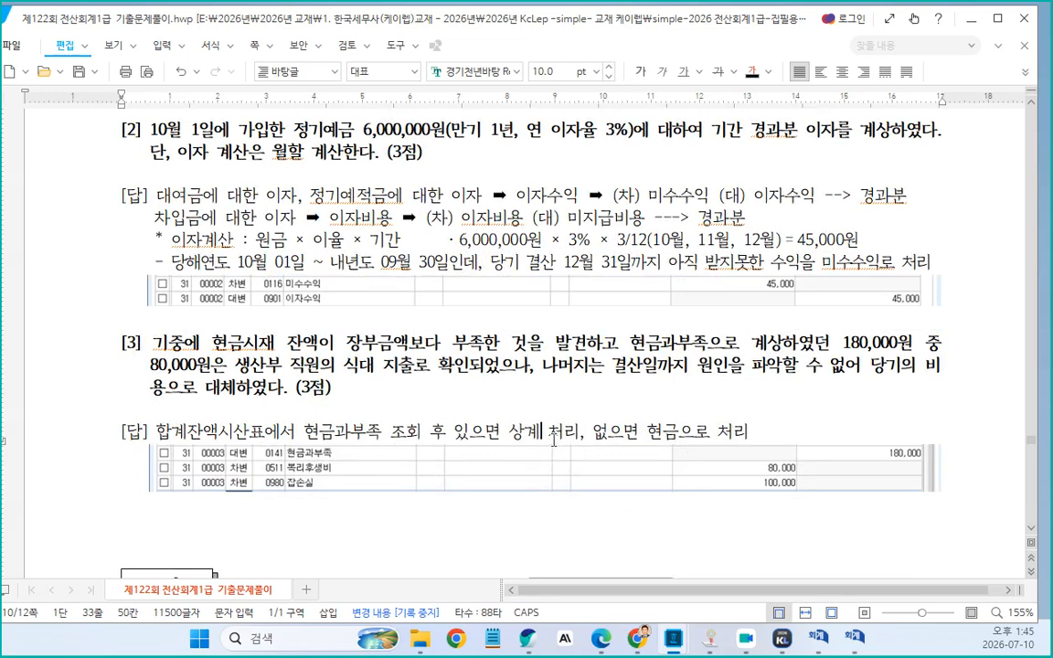
text((현금고)
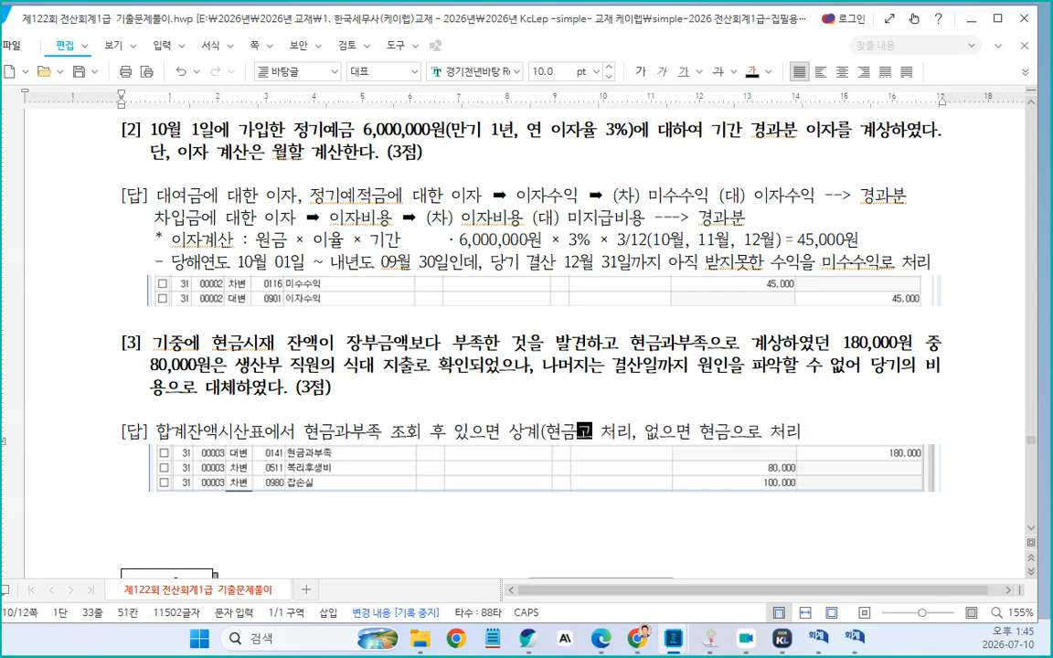
text(과부족))
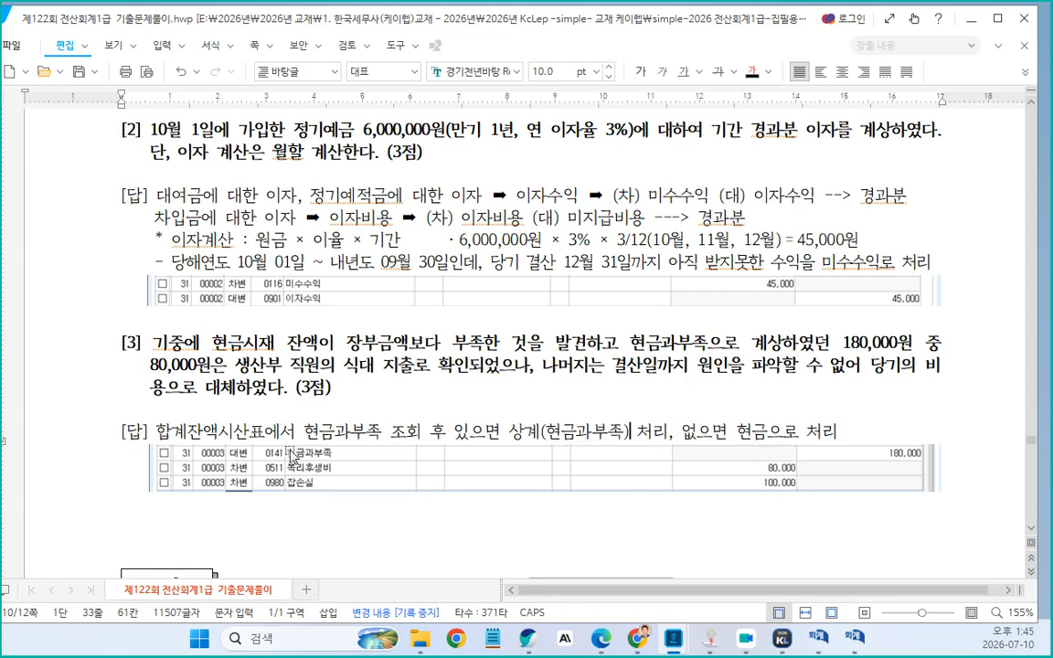
key(Hangul)
Set problem [3]'s answer text to a purple font color
scroll(297, 464, down, 2)
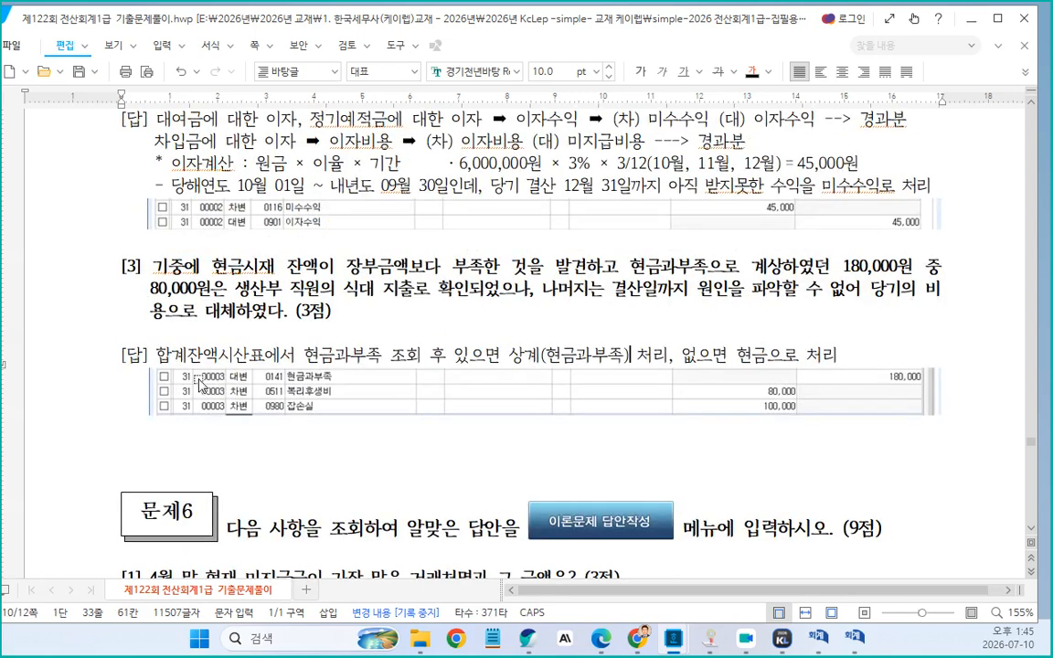
drag(161, 359, 868, 355)
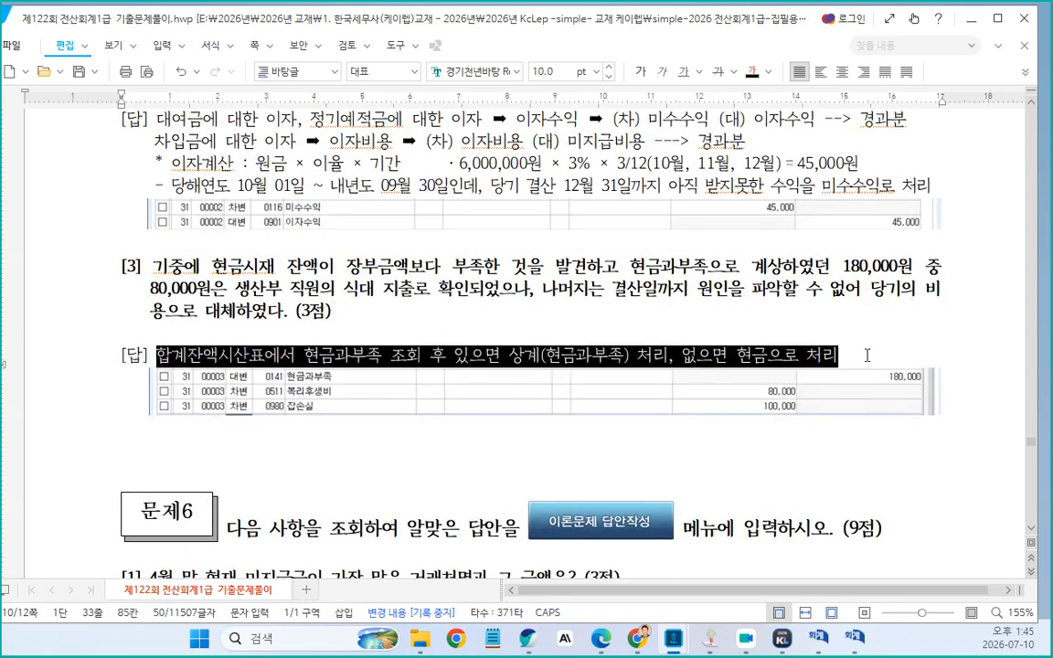
click(768, 71)
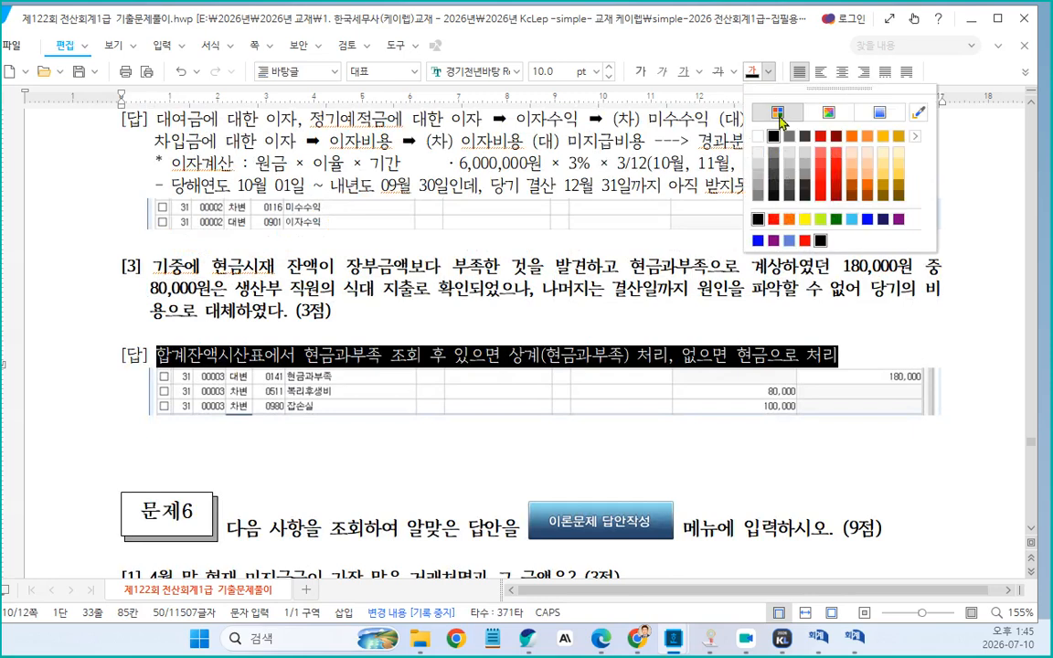
click(775, 242)
Apply the same purple font color to both explanation lines of problem [2]'s answer
scroll(502, 366, up, 4)
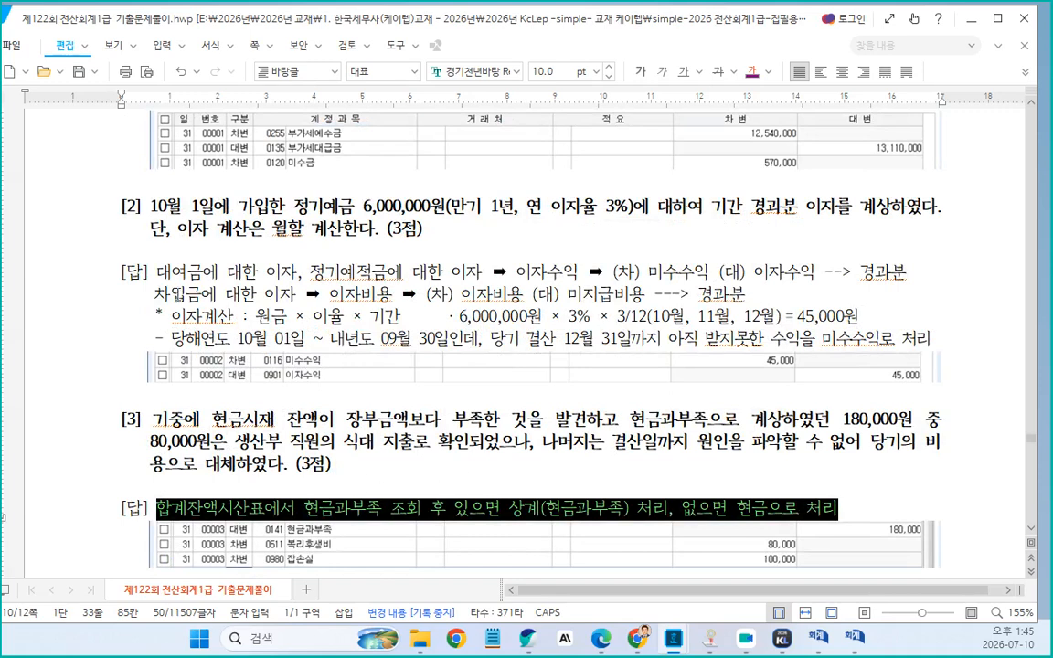
drag(157, 272, 745, 294)
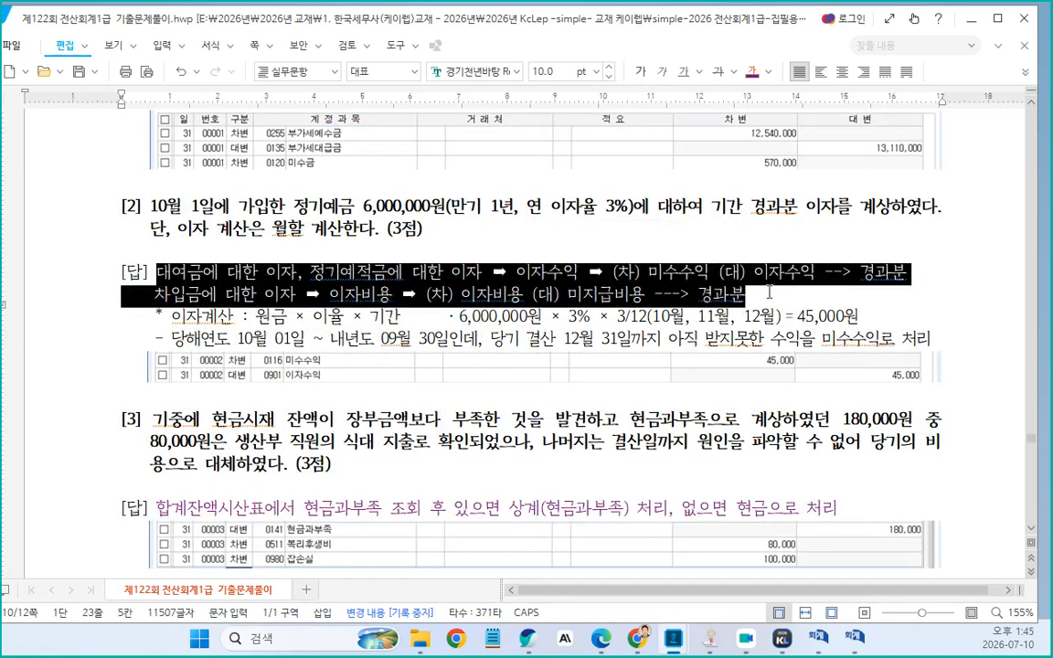
click(751, 73)
click(517, 508)
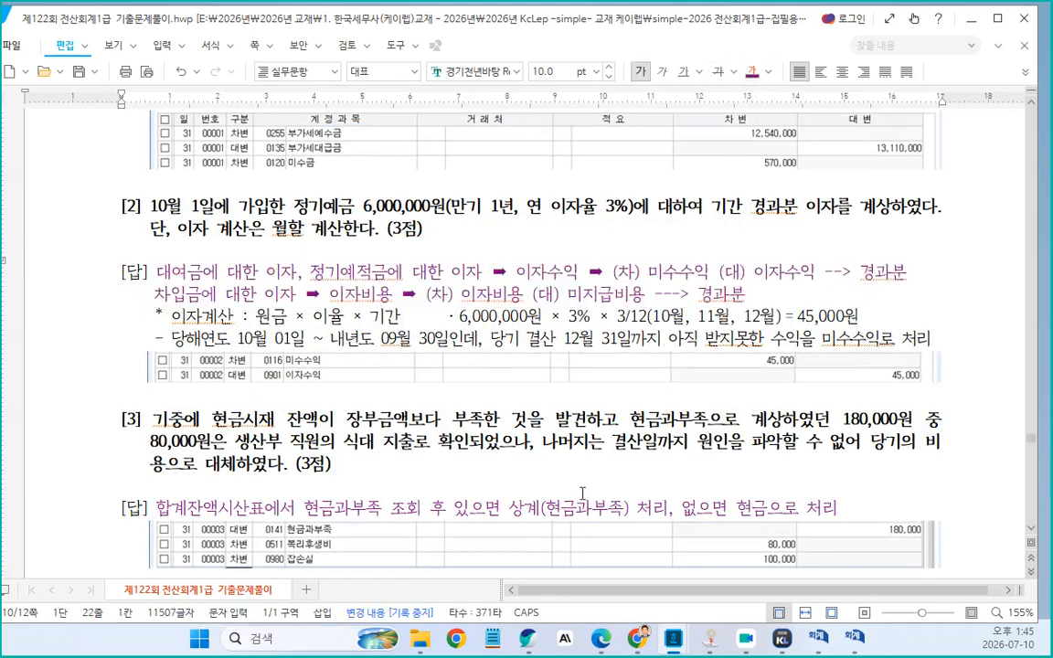
Add two empty lines before the 문제6 heading to push it onto the next page
scroll(595, 476, down, 3)
scroll(595, 476, down, 3)
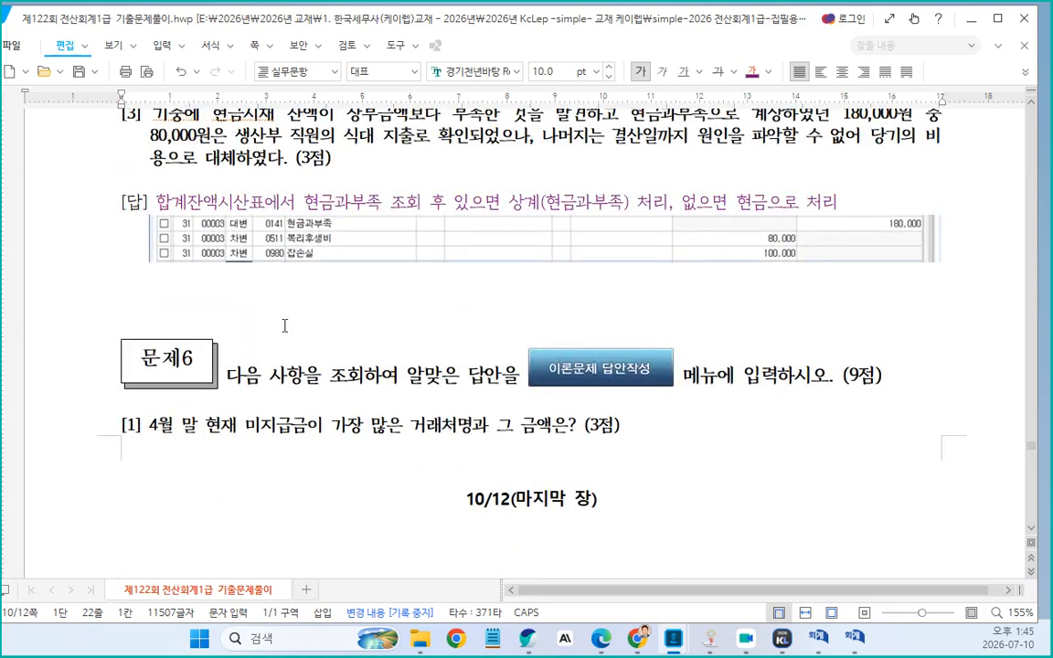
scroll(284, 326, up, 2)
click(296, 400)
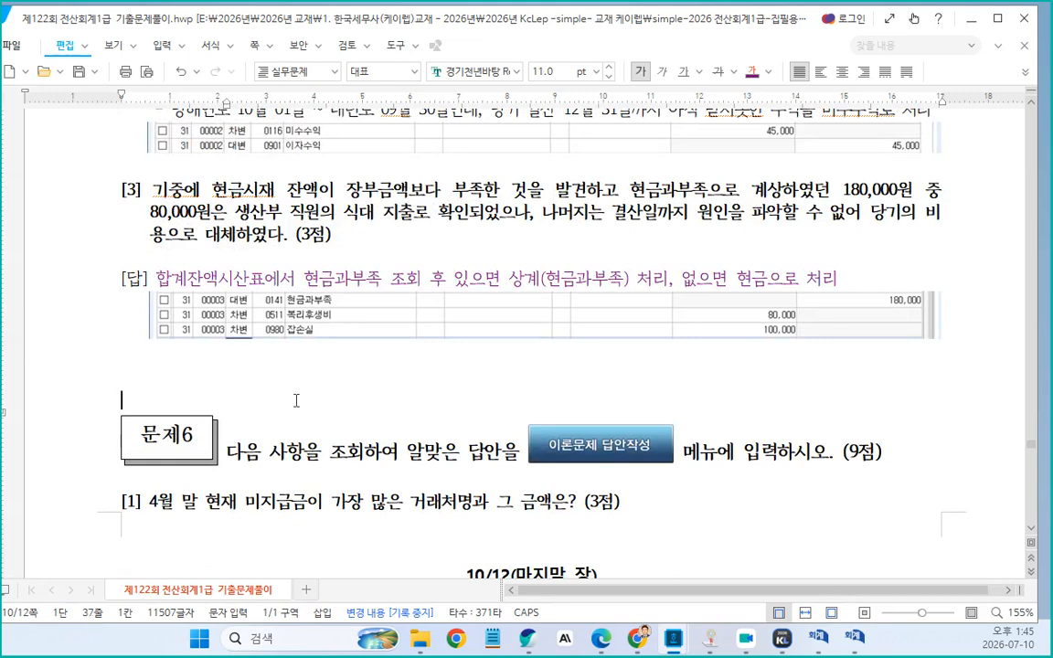
key(Return)
key(Return)
scroll(502, 387, down, 10)
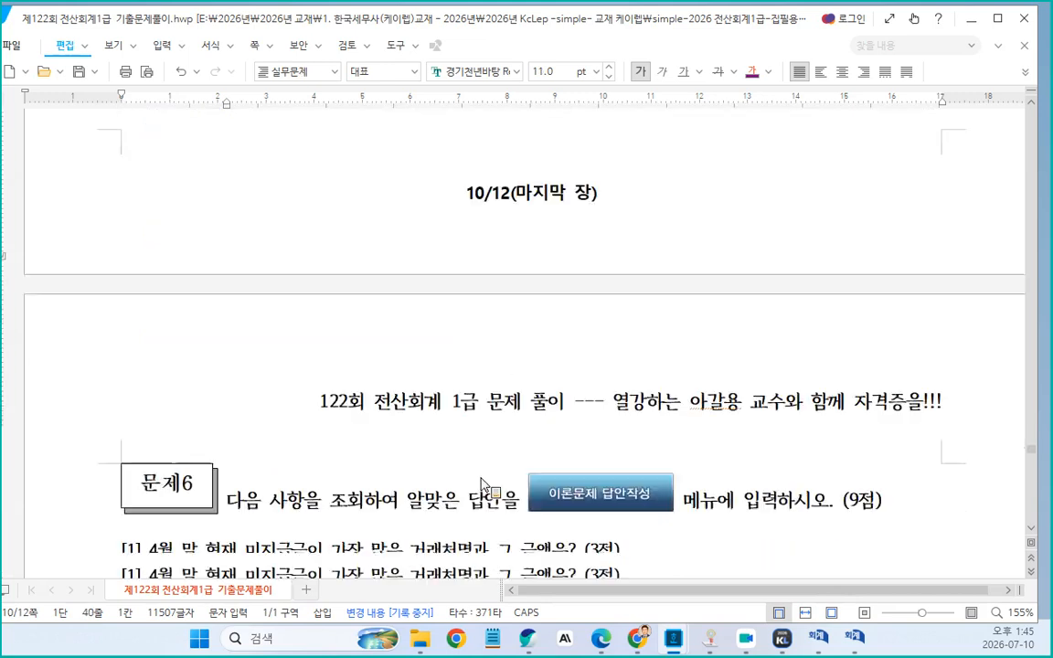
Insert a space between 거래처 and 원장 in problem [1]'s explanation line
scroll(524, 364, up, 2)
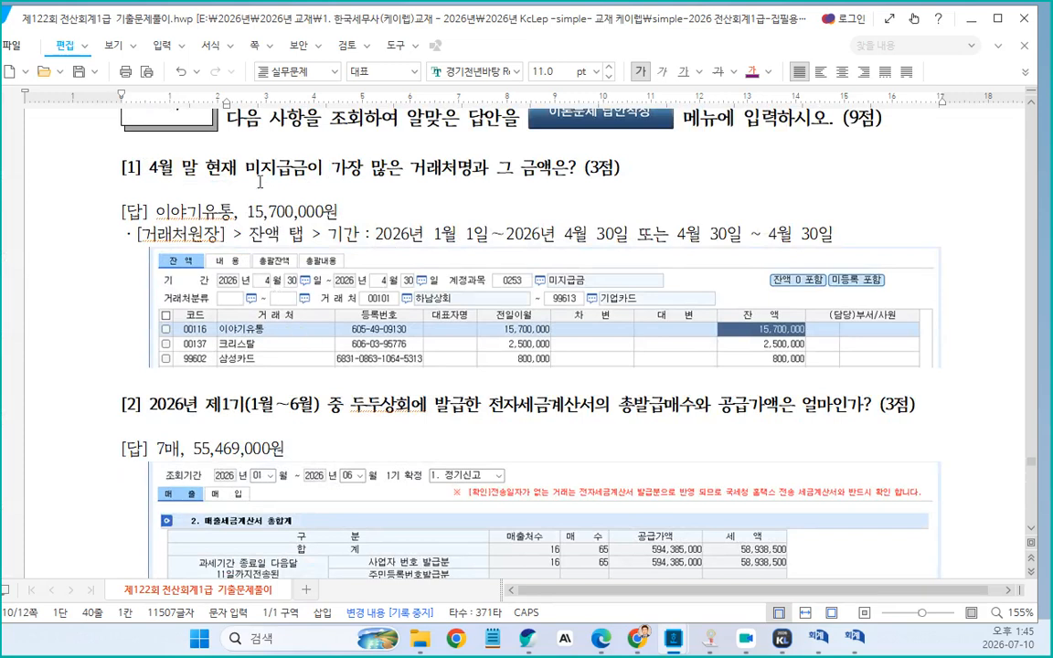
drag(245, 169, 470, 167)
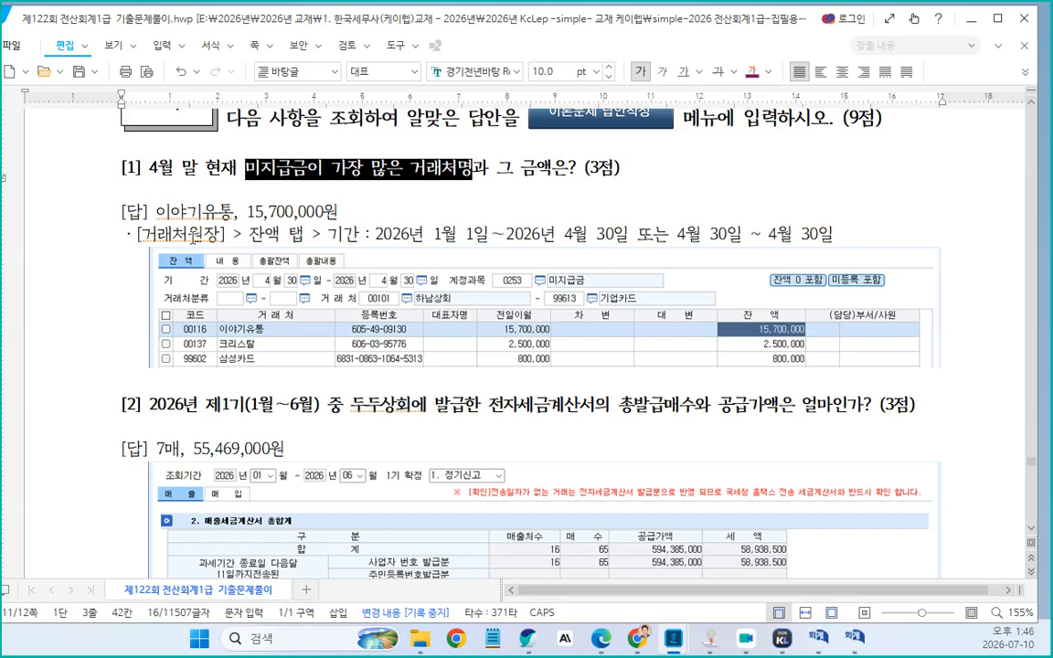
click(195, 235)
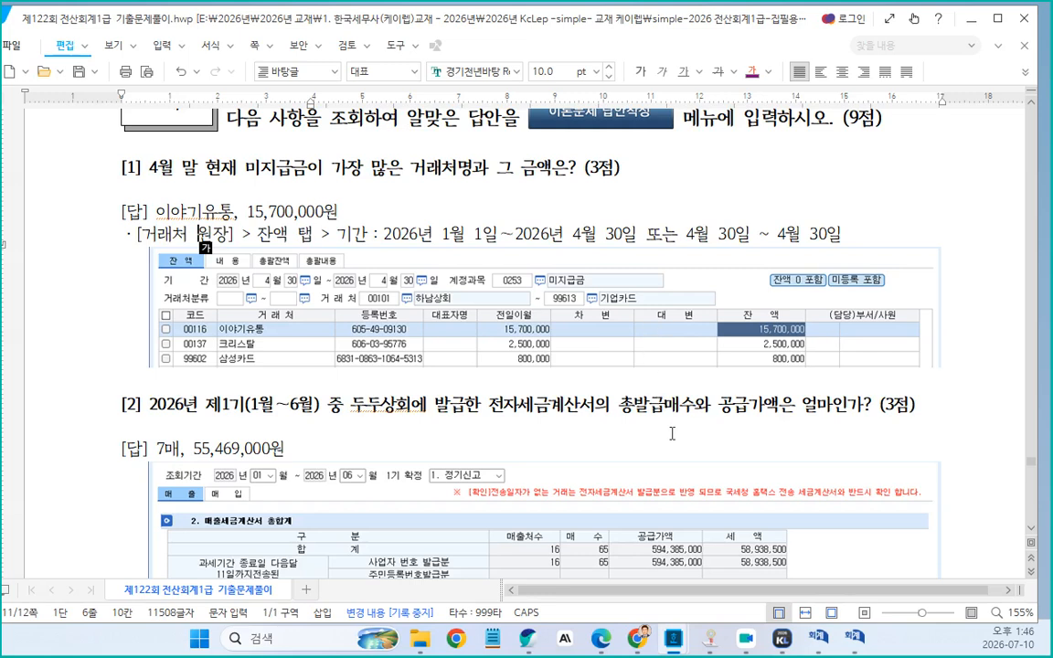
Review problem [2]'s question, answer and screenshot, highlighting the key terms of the question
scroll(378, 432, down, 2)
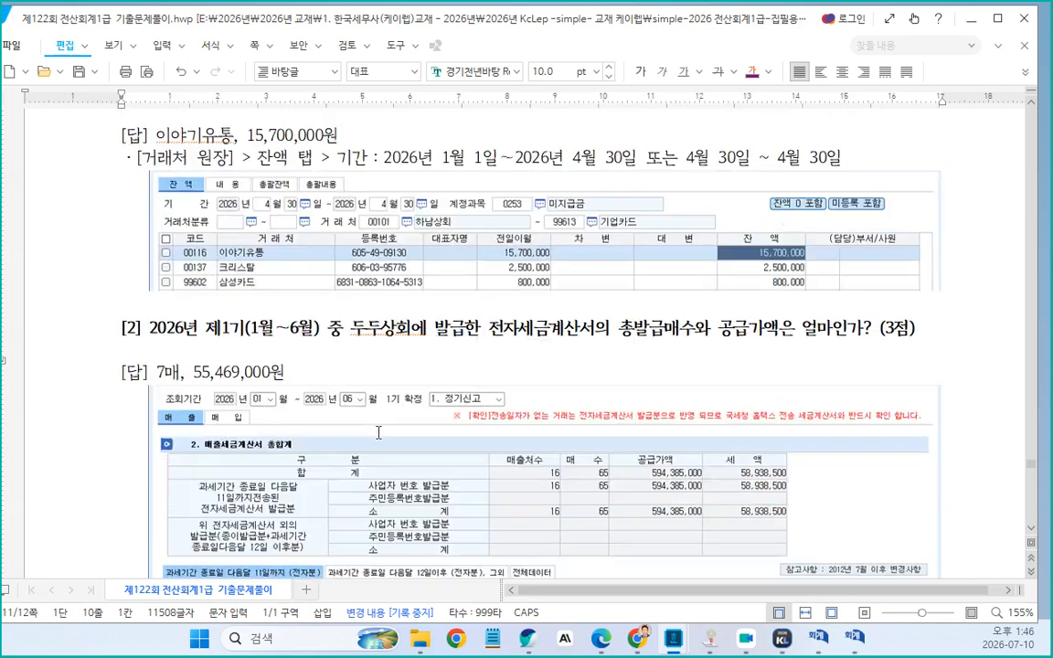
scroll(378, 432, down, 2)
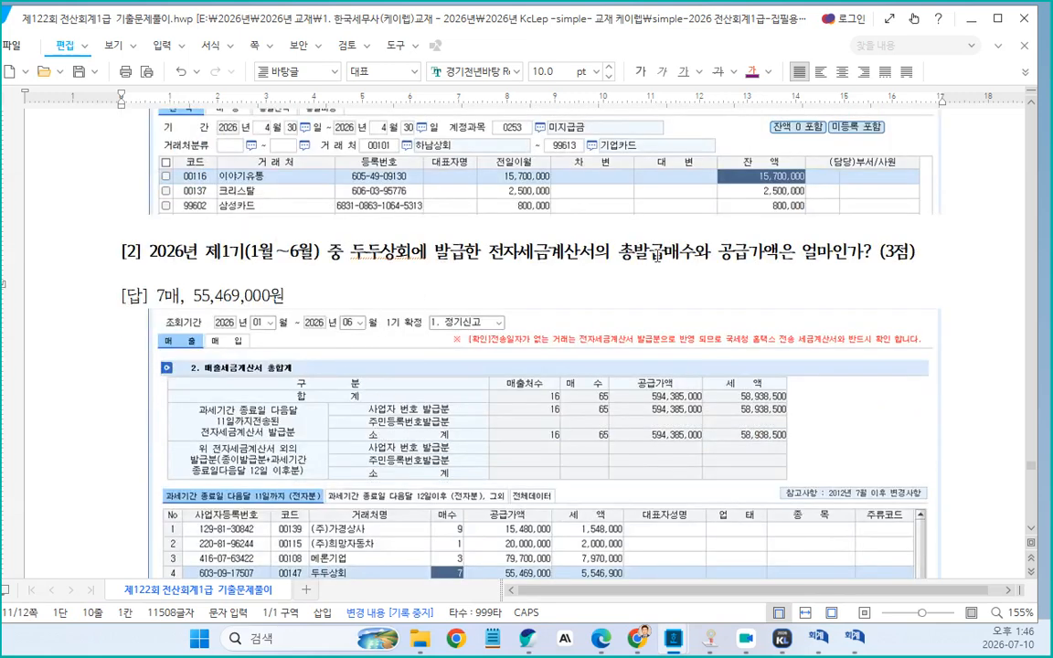
drag(660, 253, 779, 252)
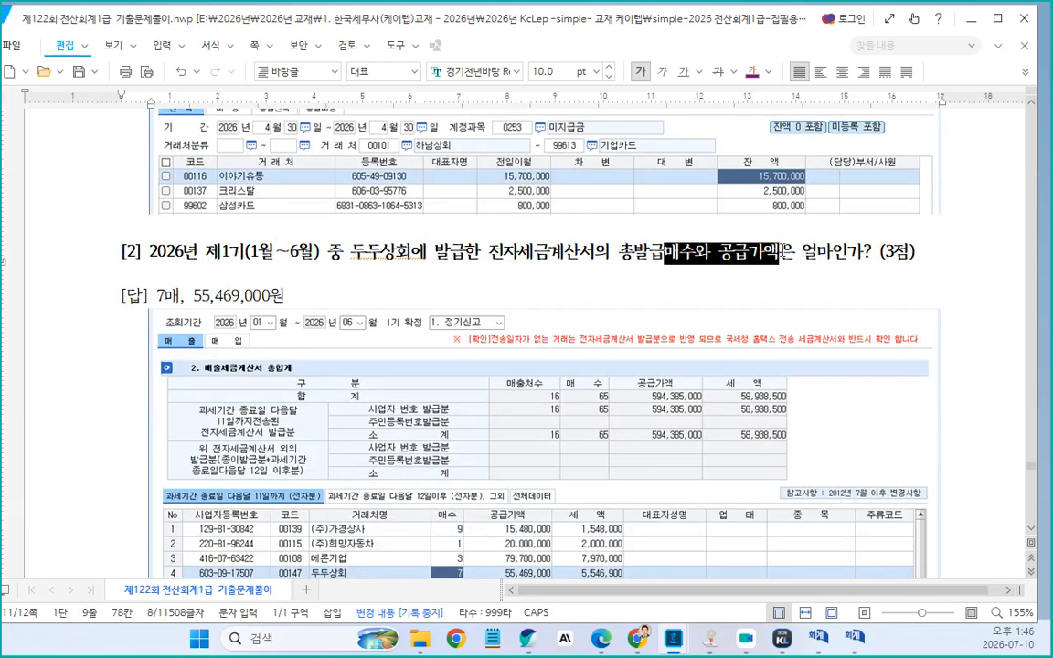
click(294, 302)
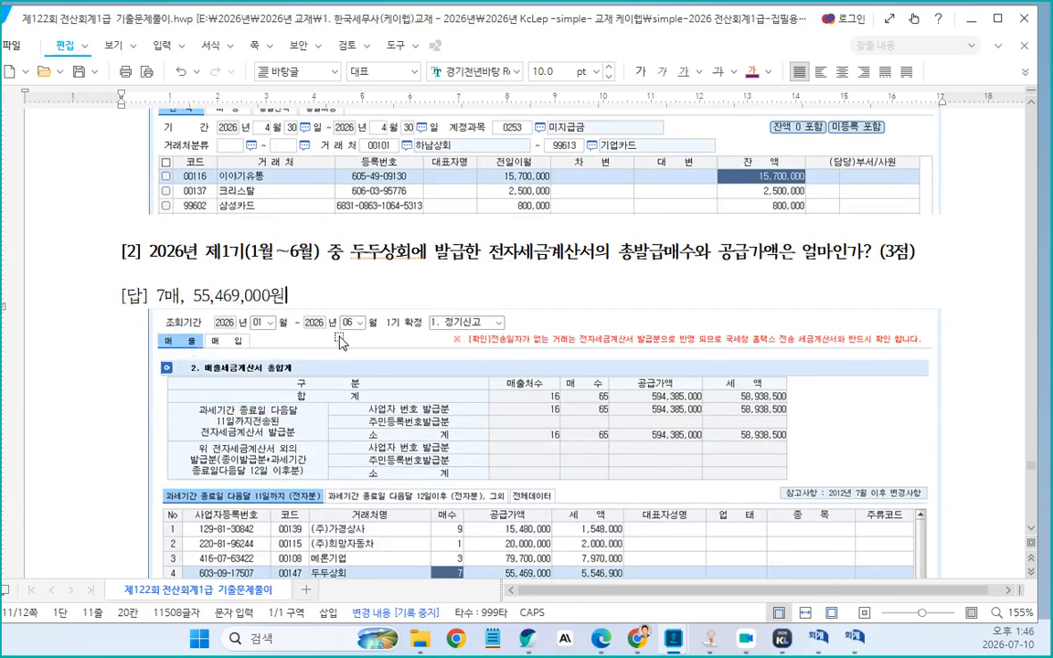
drag(635, 252, 686, 244)
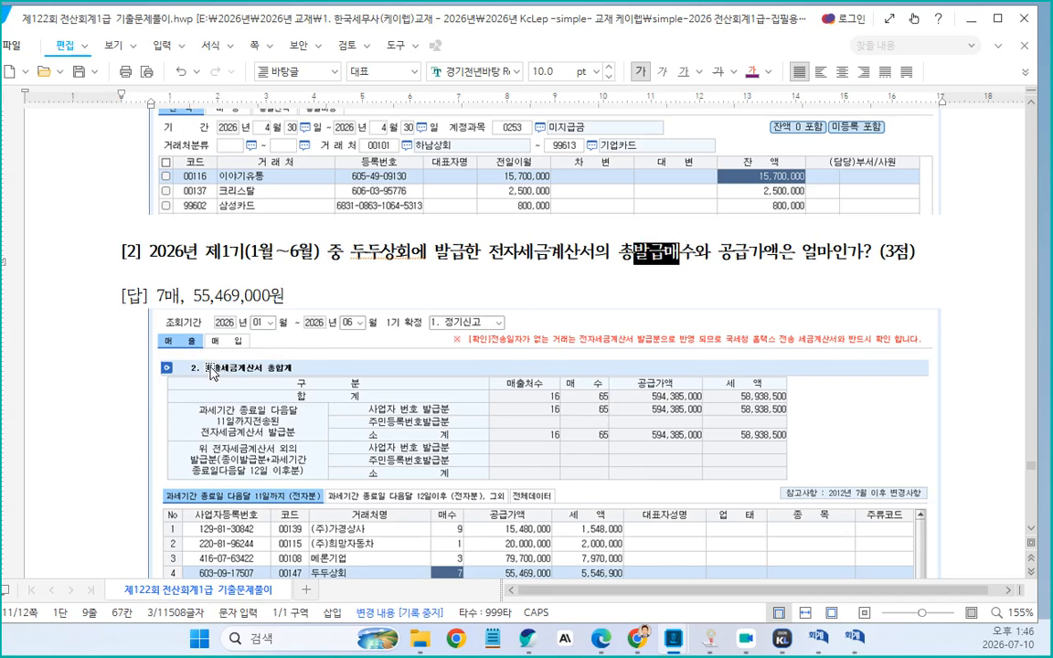
drag(661, 264, 489, 566)
scroll(390, 427, down, 3)
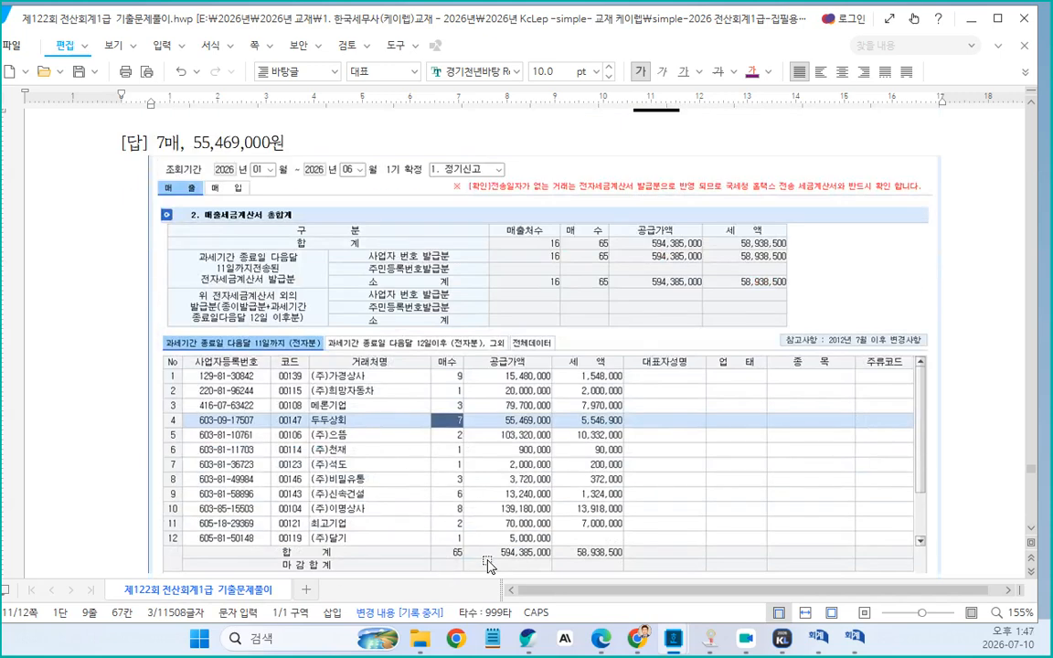
scroll(616, 423, up, 1)
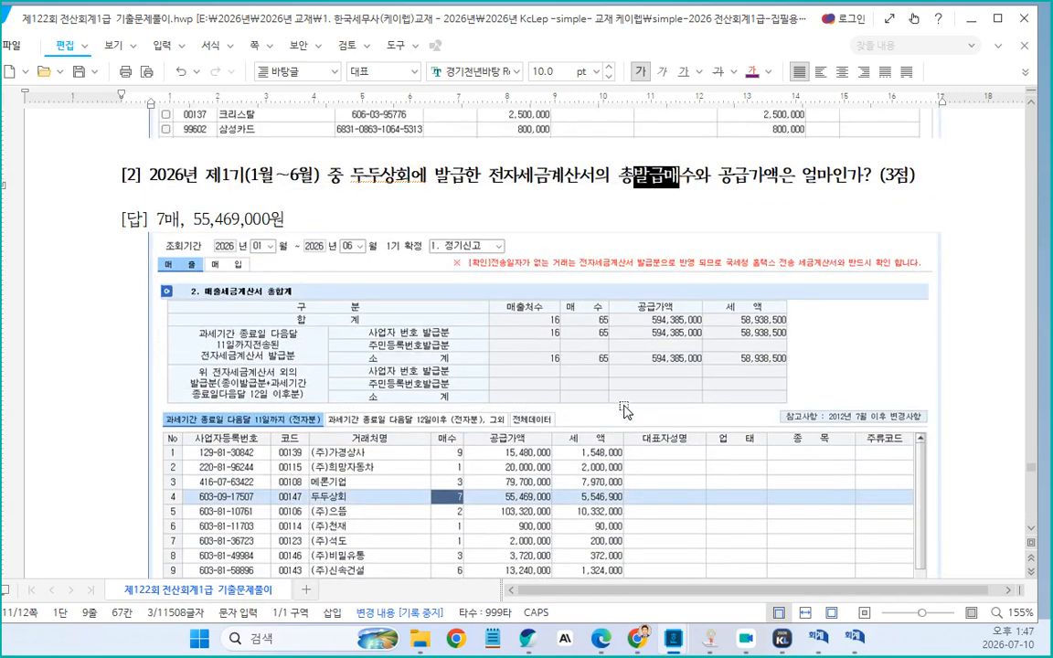
drag(350, 173, 426, 173)
scroll(421, 187, down, 1)
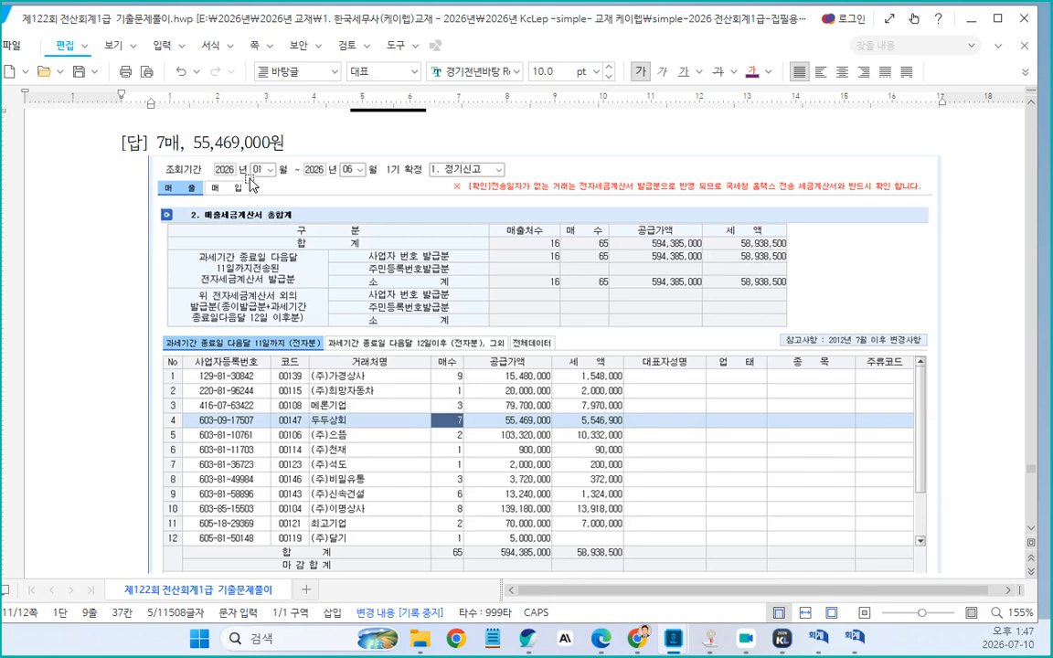
scroll(500, 416, down, 8)
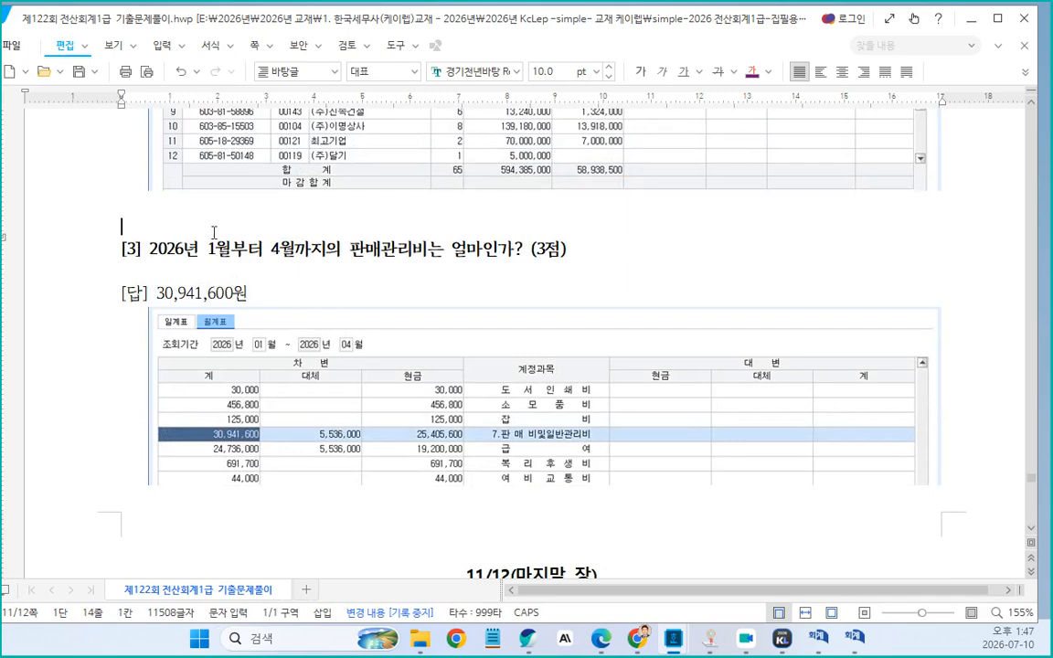
scroll(310, 274, down, 5)
scroll(310, 275, down, 3)
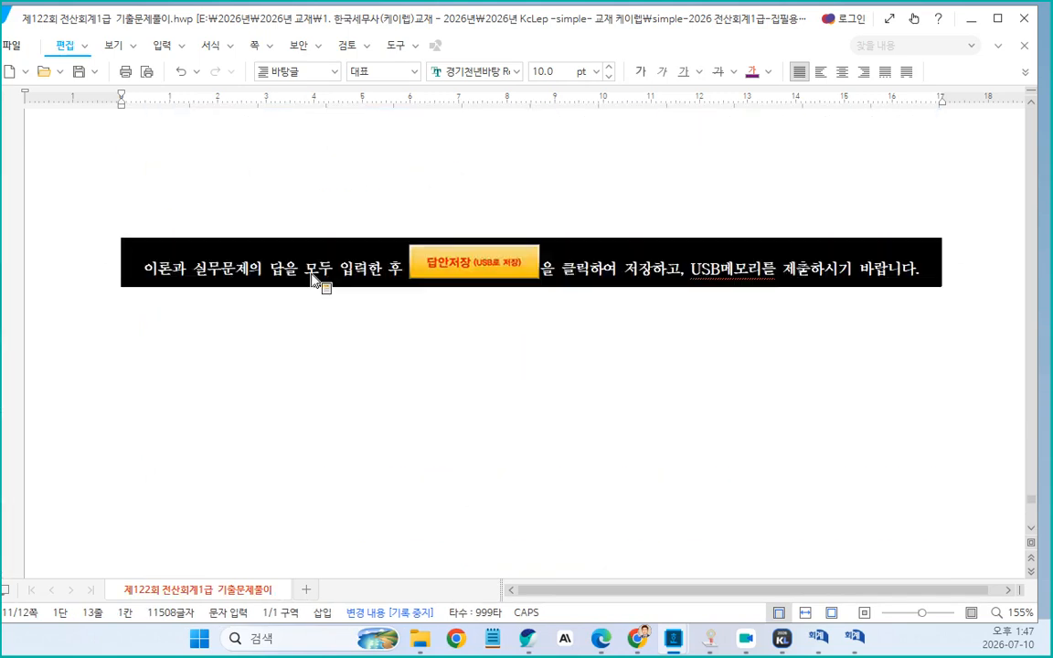
scroll(302, 302, up, 10)
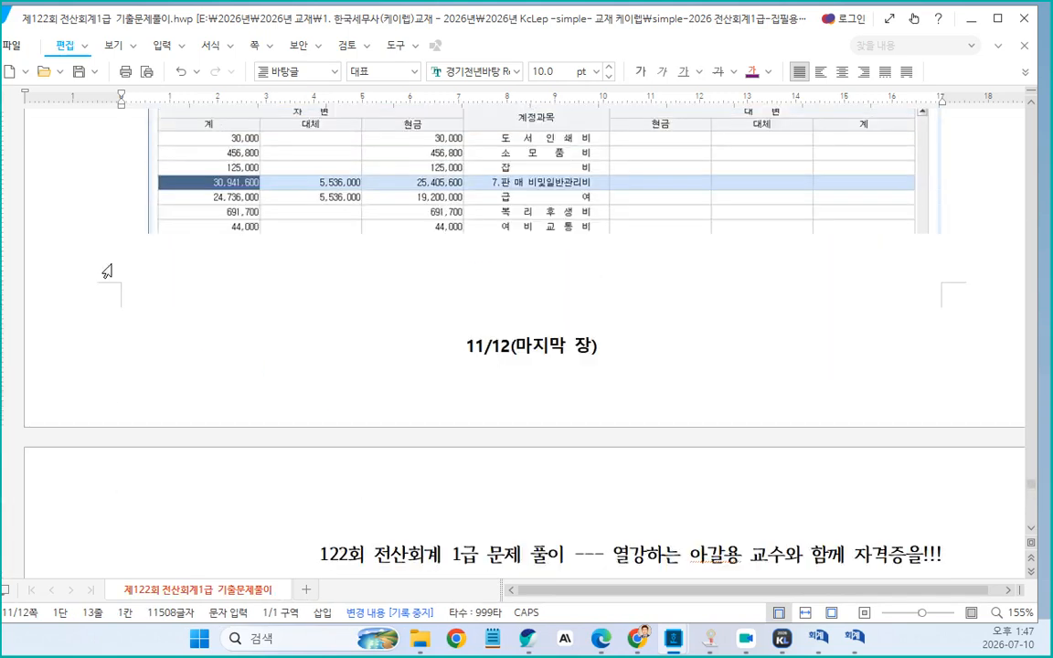
click(166, 279)
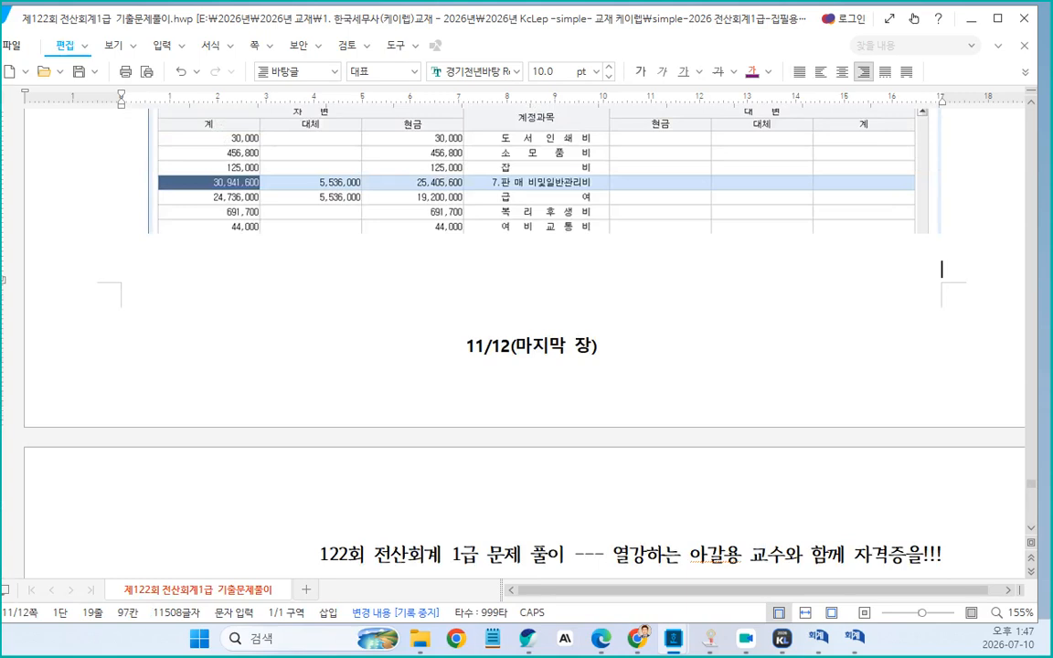
key(Delete)
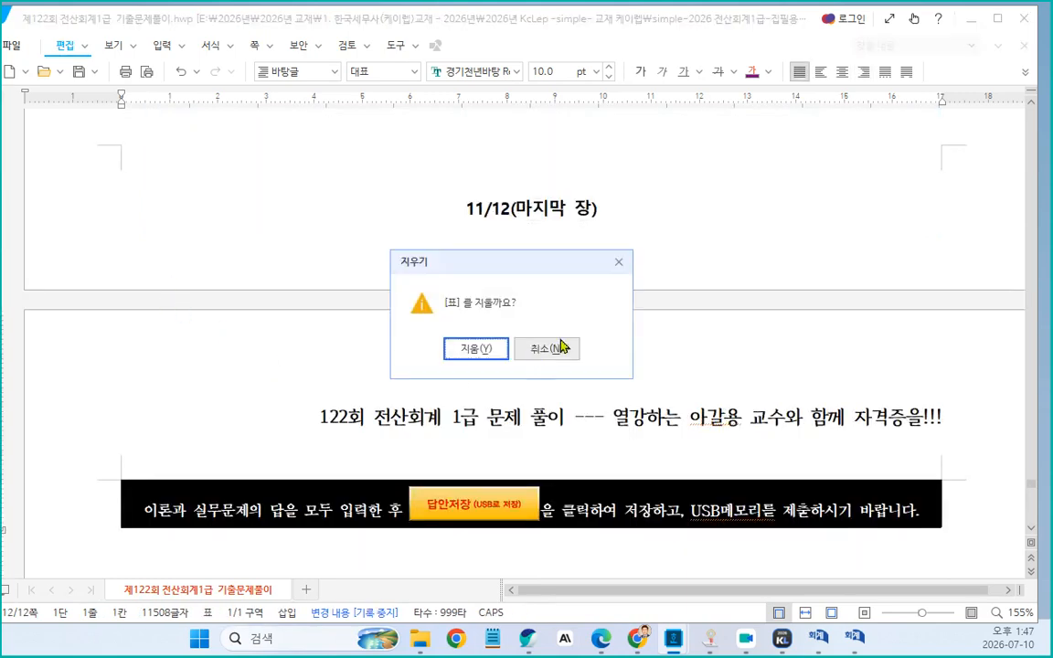
click(559, 348)
Copy 판매관리비 from problem [3]'s question and paste it as a note beside the answer 30,941,600원
scroll(556, 356, up, 6)
scroll(555, 356, up, 1)
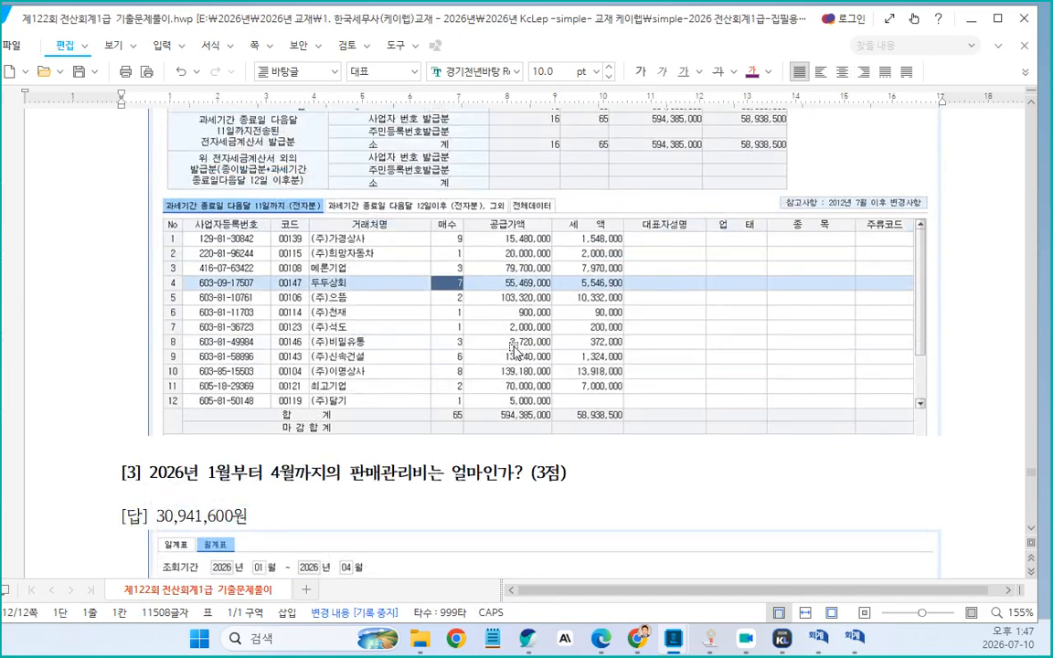
click(490, 393)
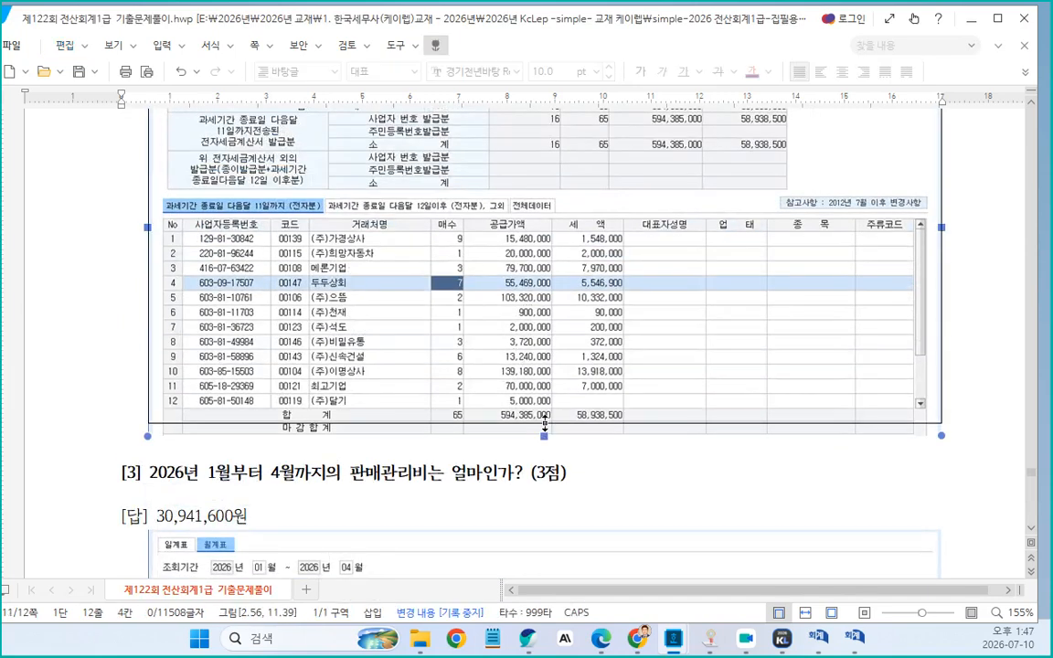
scroll(491, 384, up, 2)
scroll(540, 370, down, 4)
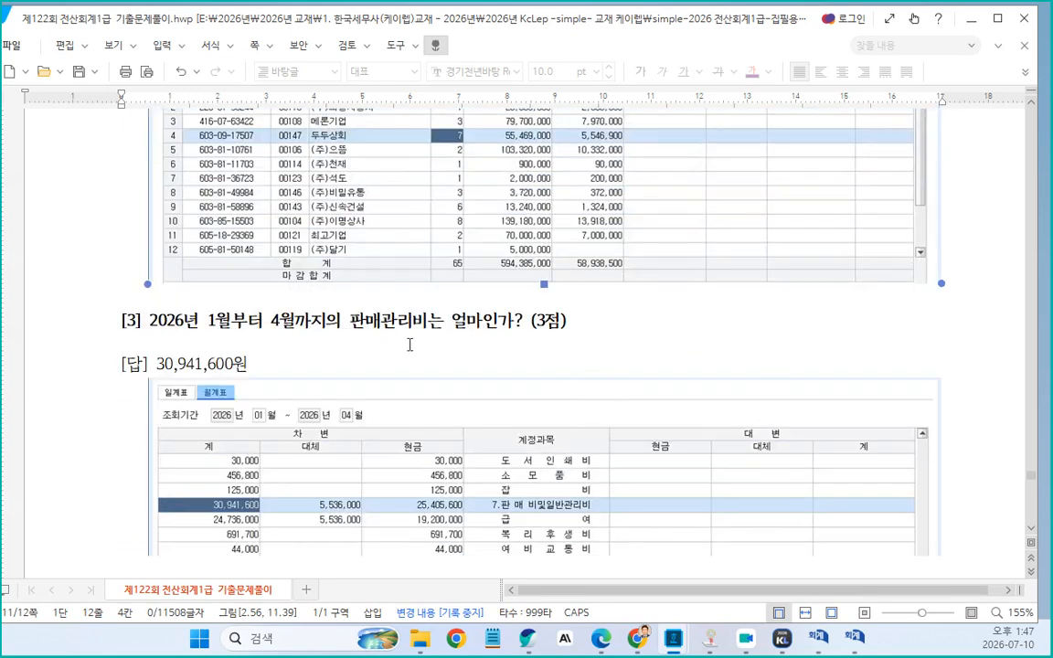
click(356, 326)
click(352, 325)
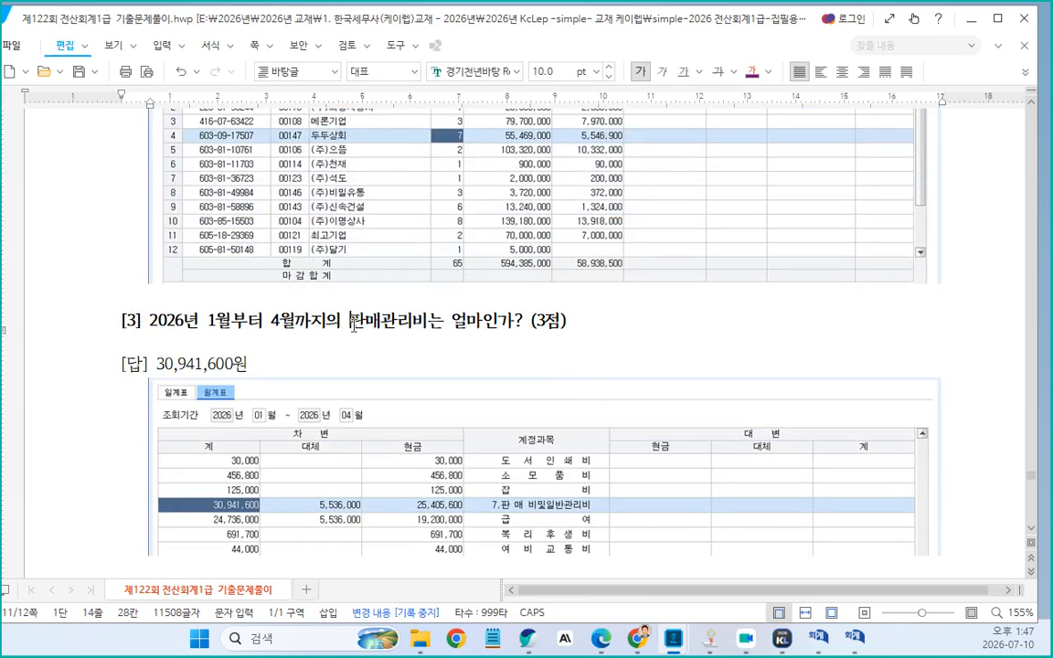
drag(351, 322, 422, 322)
key(ctrl+c)
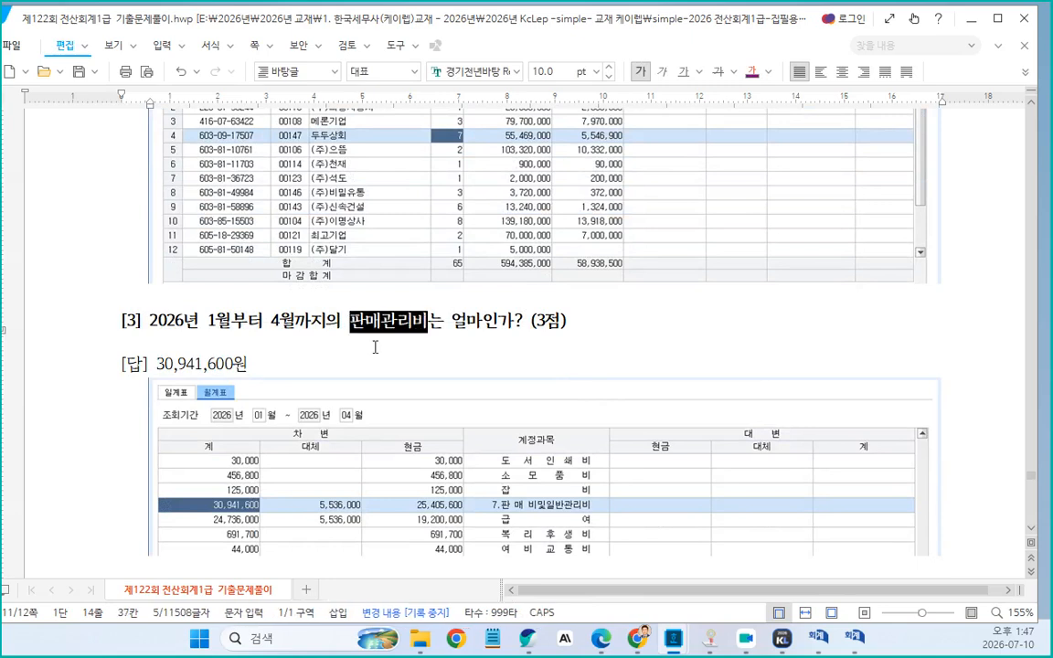
click(289, 367)
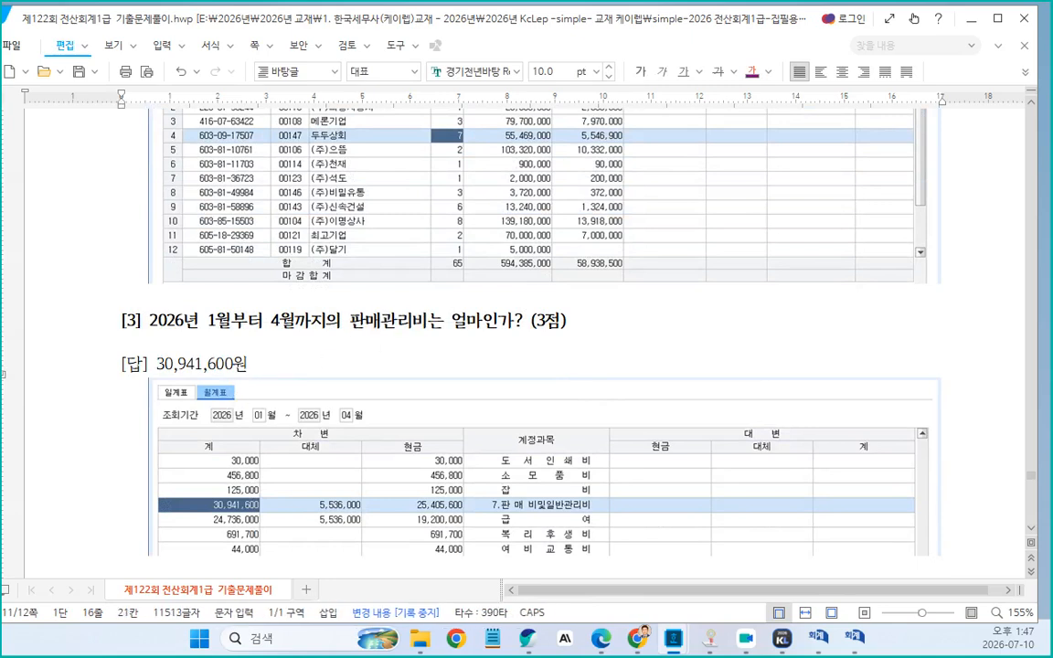
key(ctrl+v)
Extend the note to read "판매관리비, 영업외비용 등 항목이 나오면"
text(, 영ㅇ)
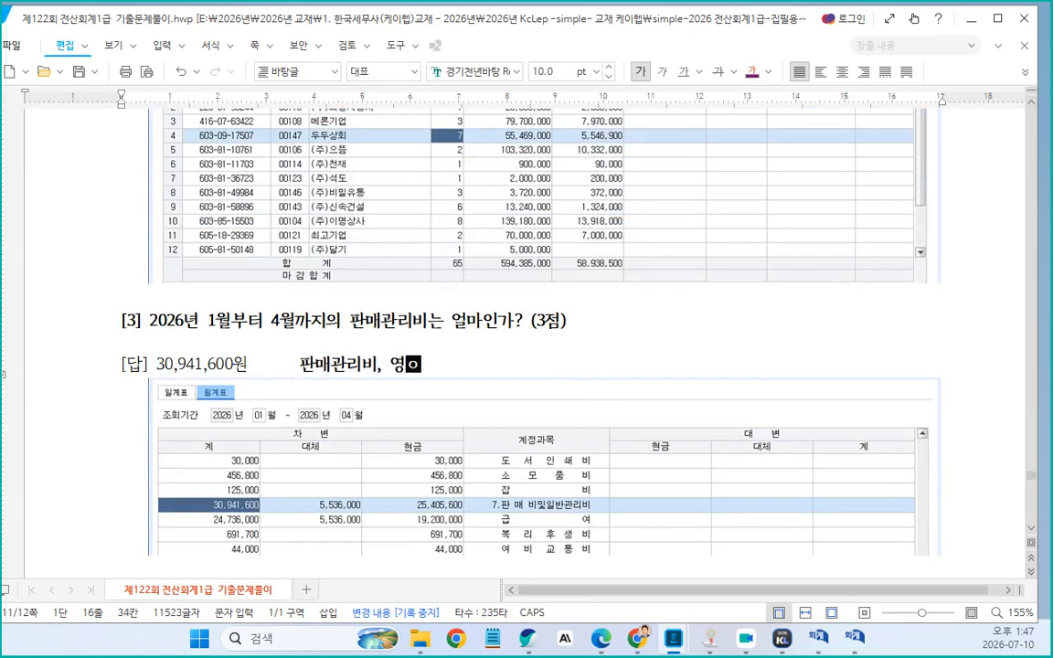
text(업외비용)
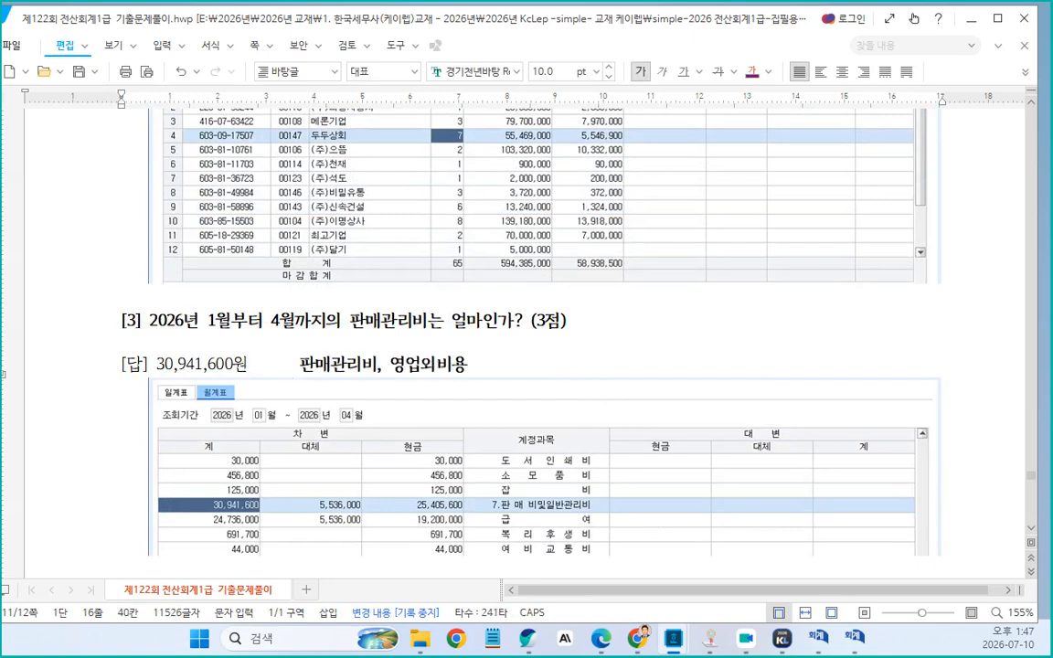
text( 등 항목벼)
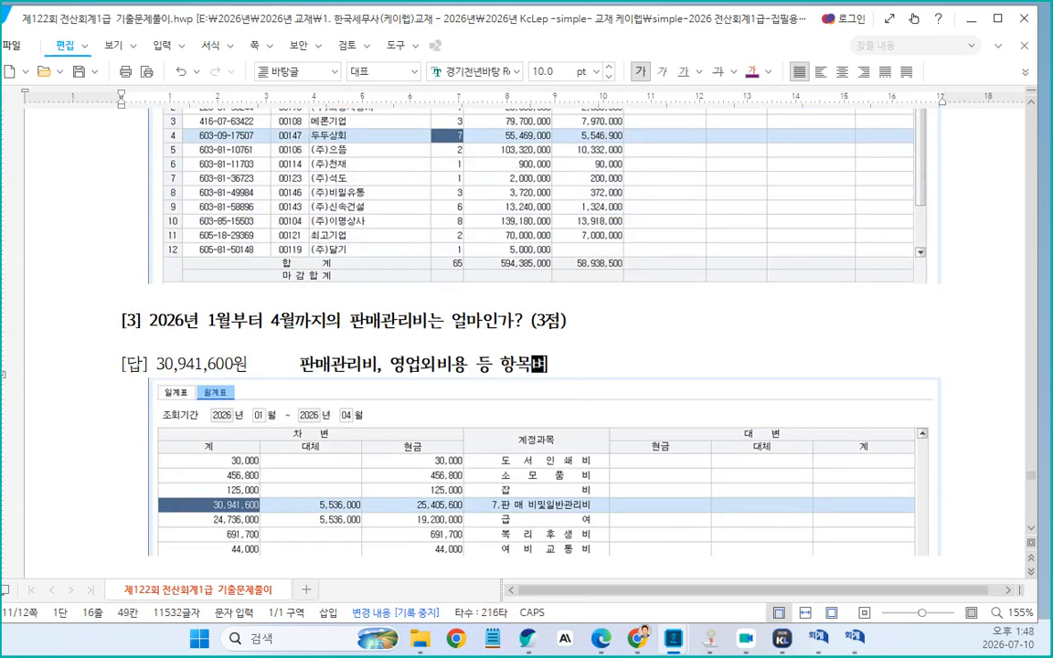
key(BackSpace)
key(BackSpace)
text(이 ㄴ)
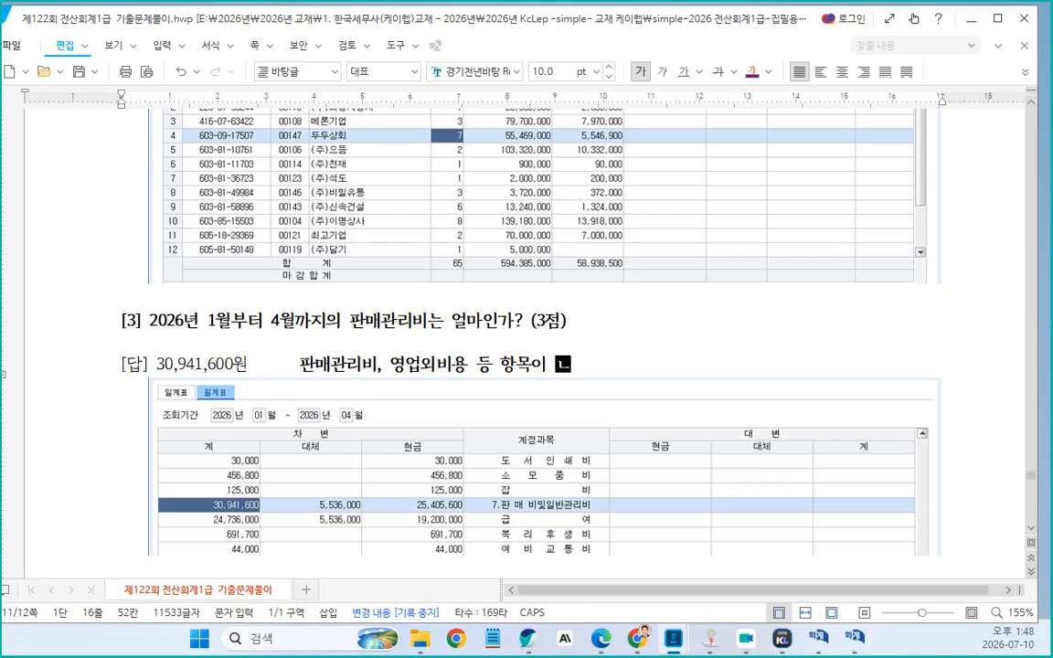
text(HAUS)
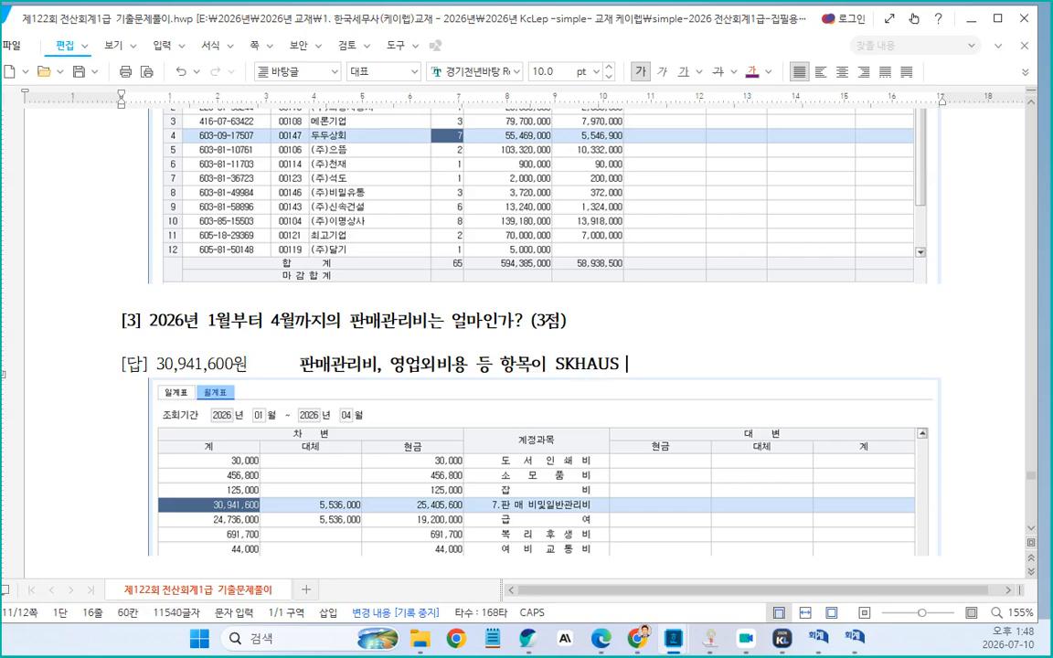
key(BackSpace)
key(BackSpace)
key(BackSpace)
key(BackSpace)
key(BackSpace)
key(BackSpace)
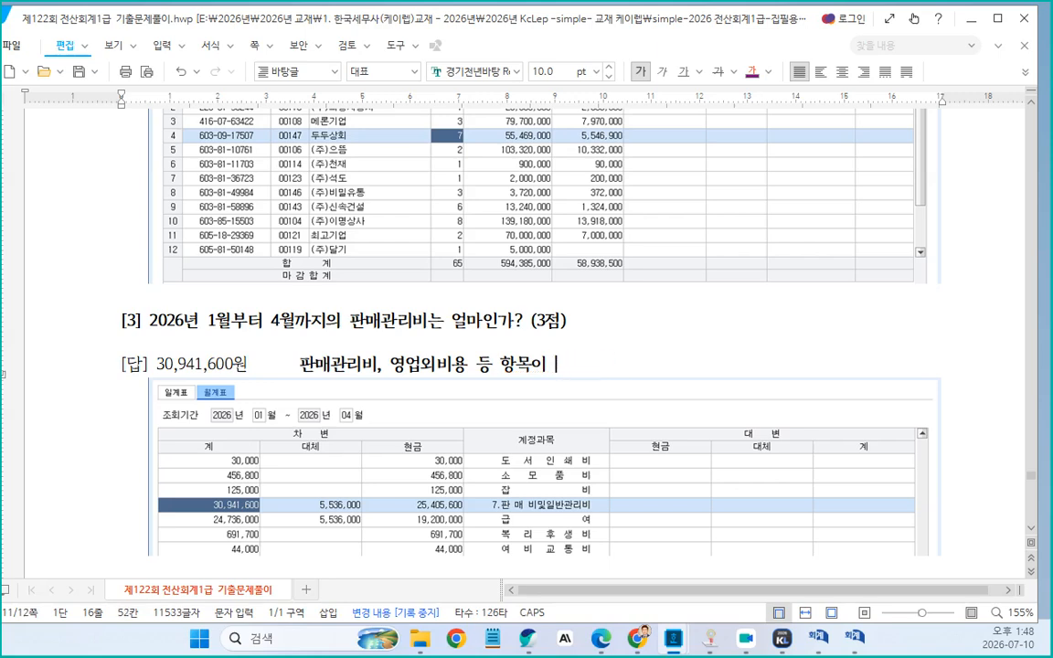
text(ㄴㅏ오면)
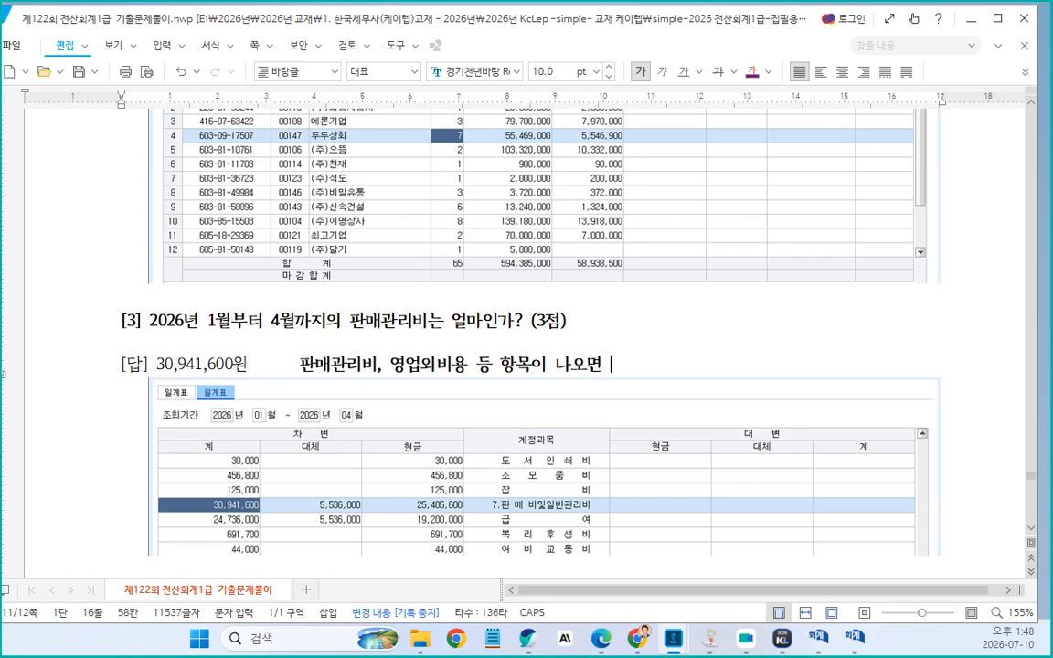
Insert a right-arrow symbol and finish the note with "일/월계표 조회"
key(ctrl+F10)
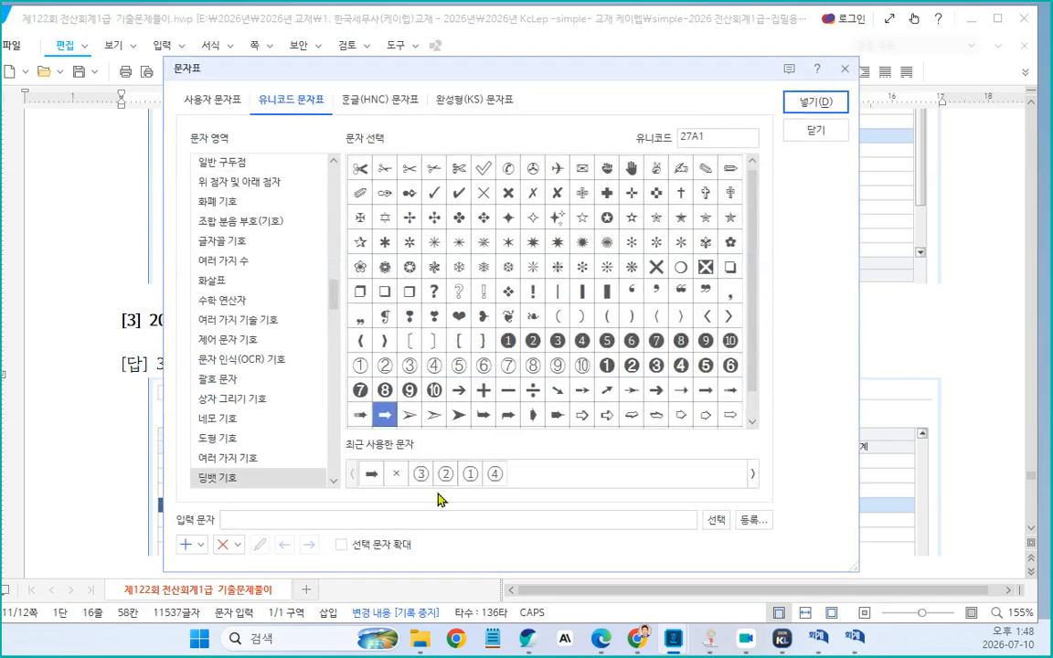
click(794, 104)
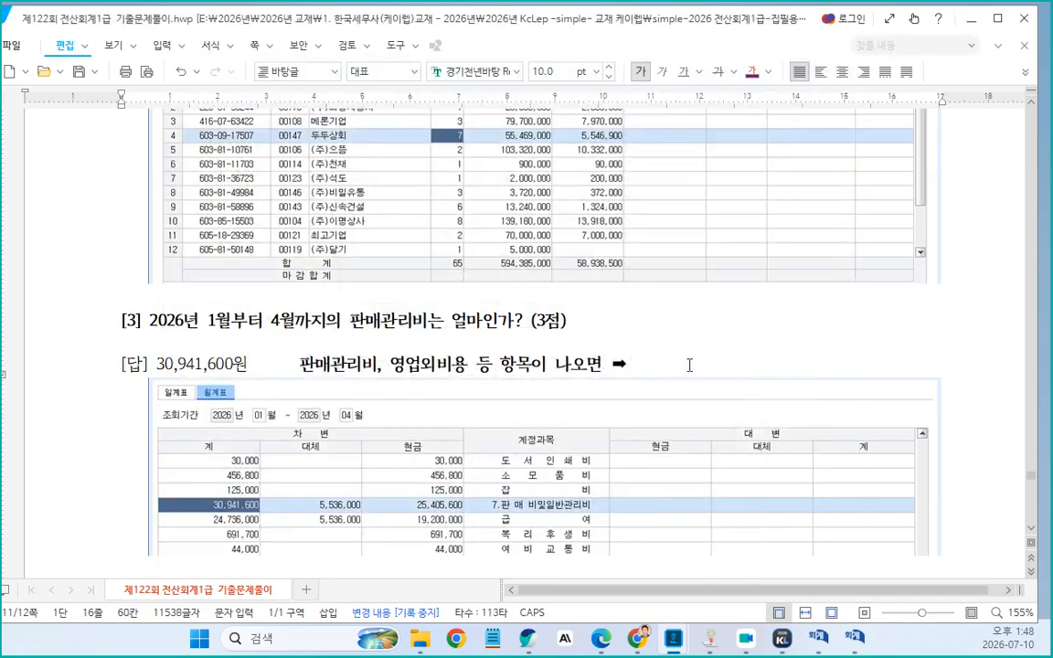
text(ㅇㅣㄹ/월계)
text(표 ㅂ)
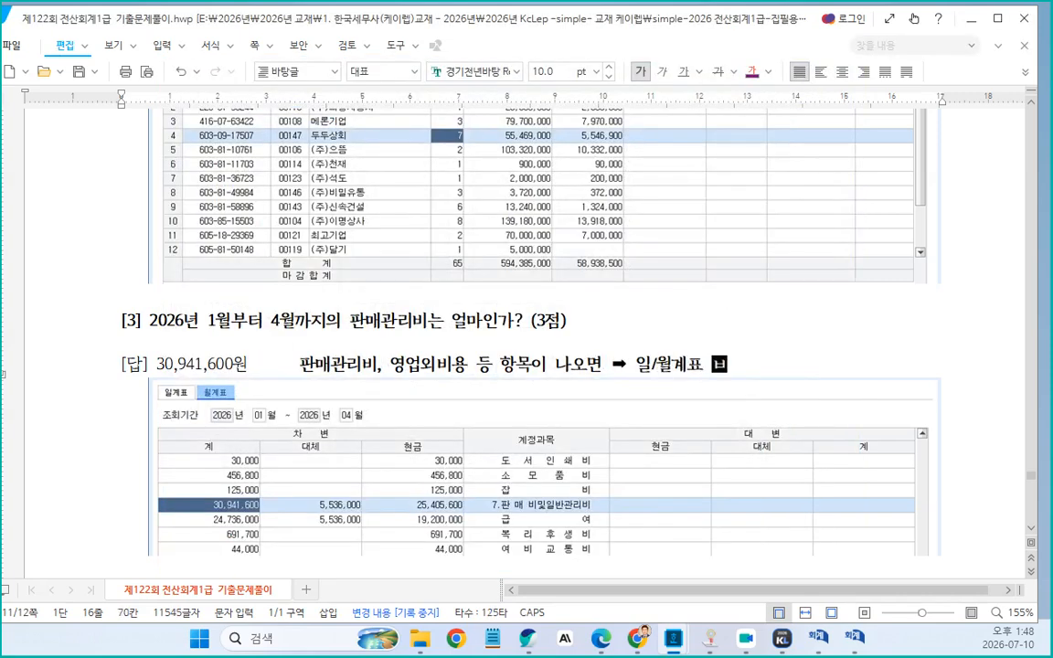
key(BackSpace)
text(조호)
Add "제조원가" to the note after 영업외비용, so it reads "판매관리비, 영업외비용, 제조원가 등 항목이 나오면"
scroll(527, 366, down, 2)
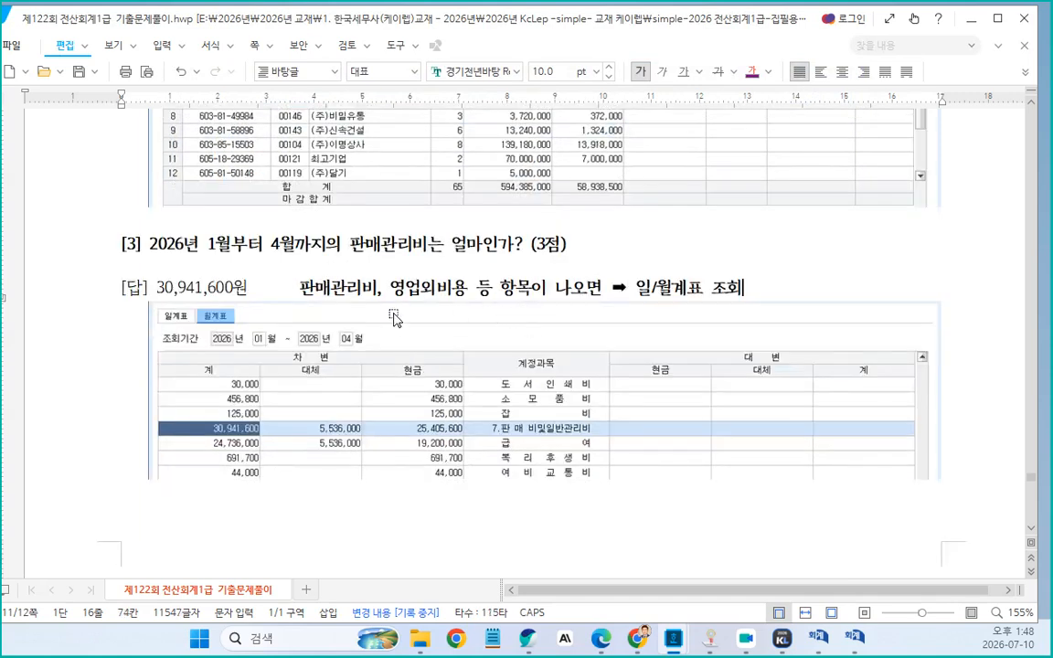
click(470, 289)
text(, 제조우너가)
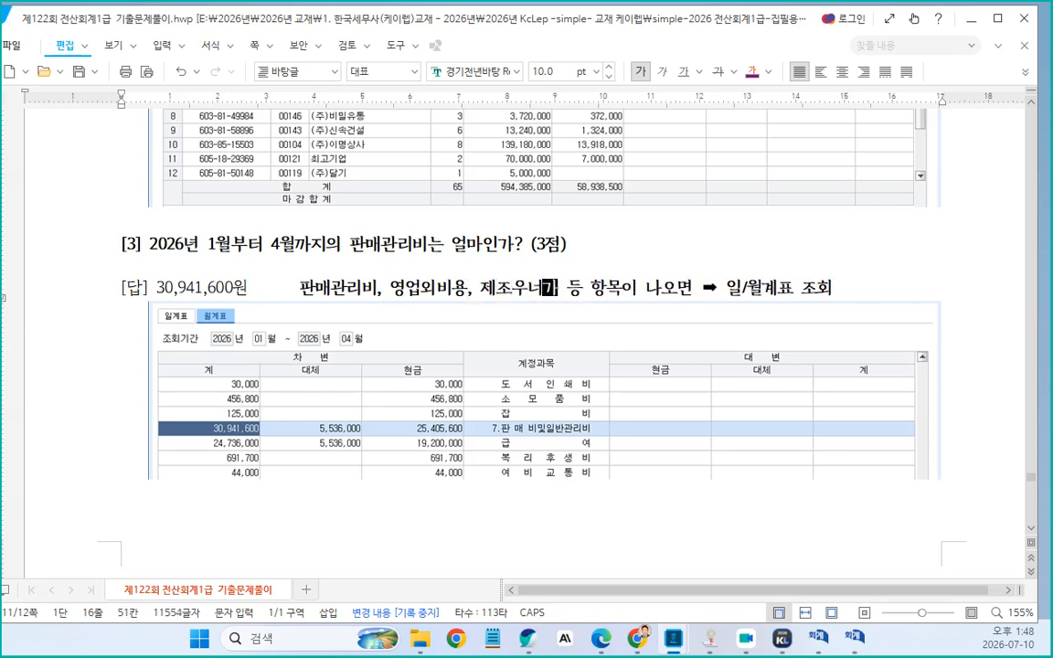
key(BackSpace)
key(BackSpace)
key(BackSpace)
key(BackSpace)
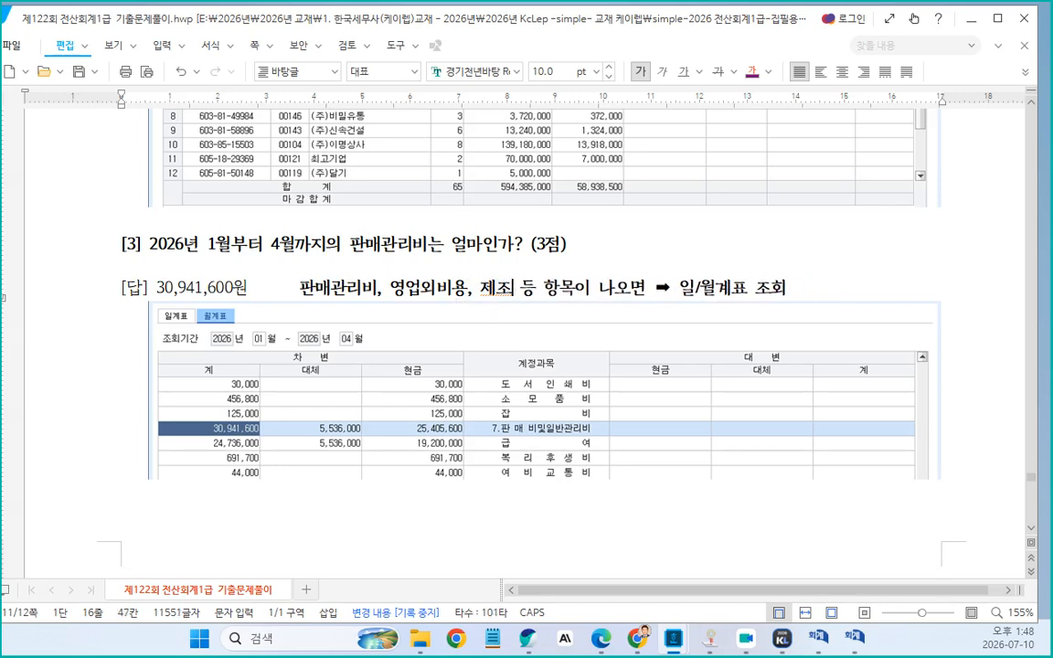
text(우너가)
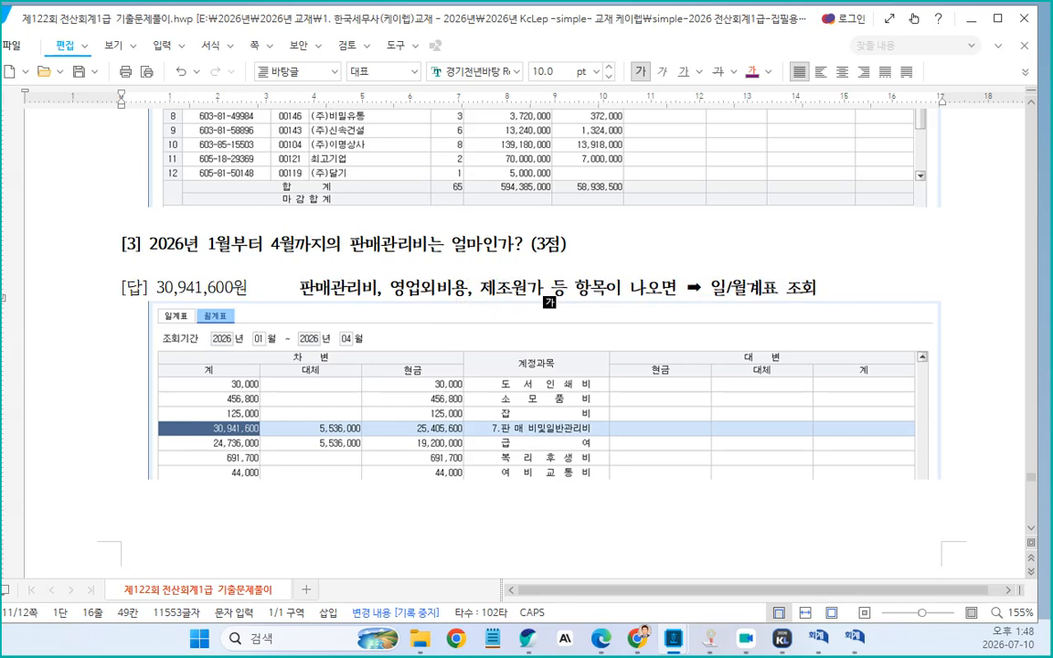
Delete the empty page at the end of the document after problem [3]'s screenshot
scroll(526, 366, down, 5)
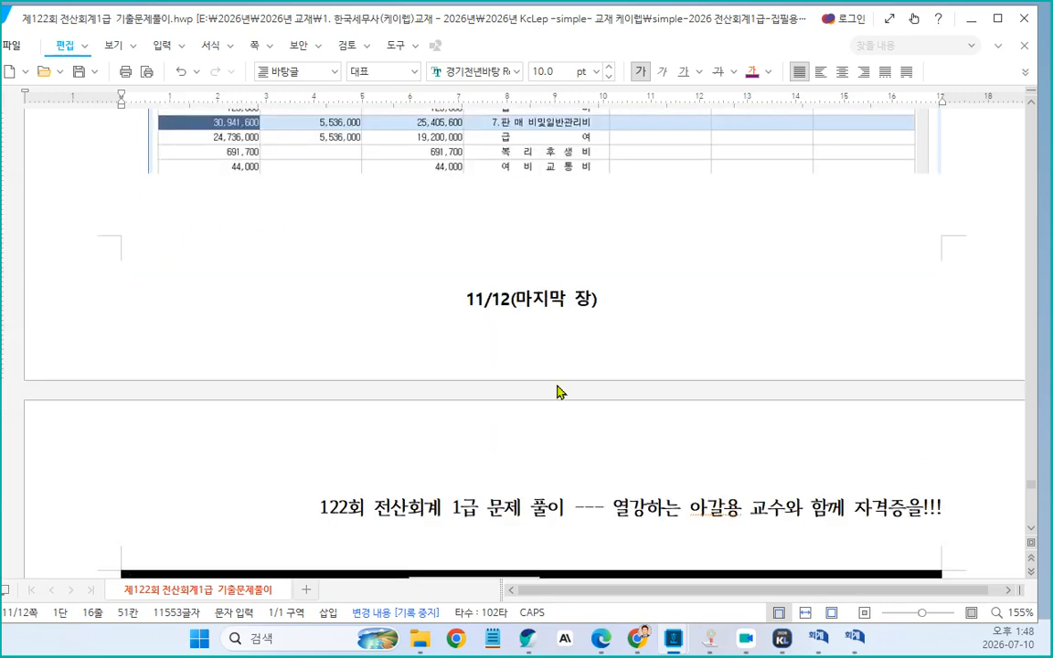
scroll(549, 391, up, 3)
click(78, 384)
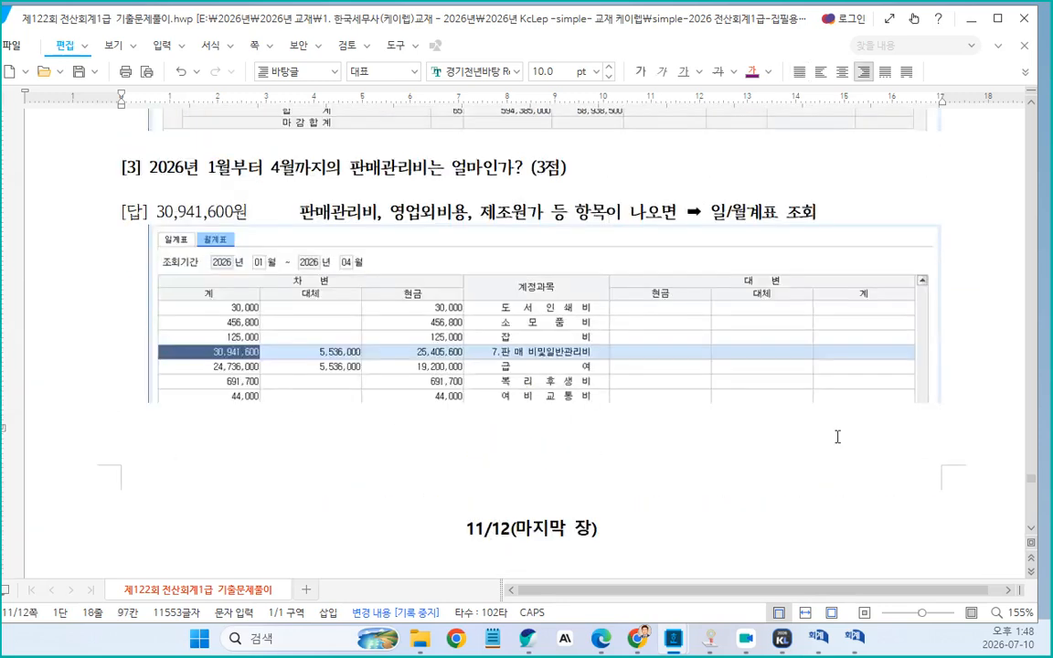
key(Delete)
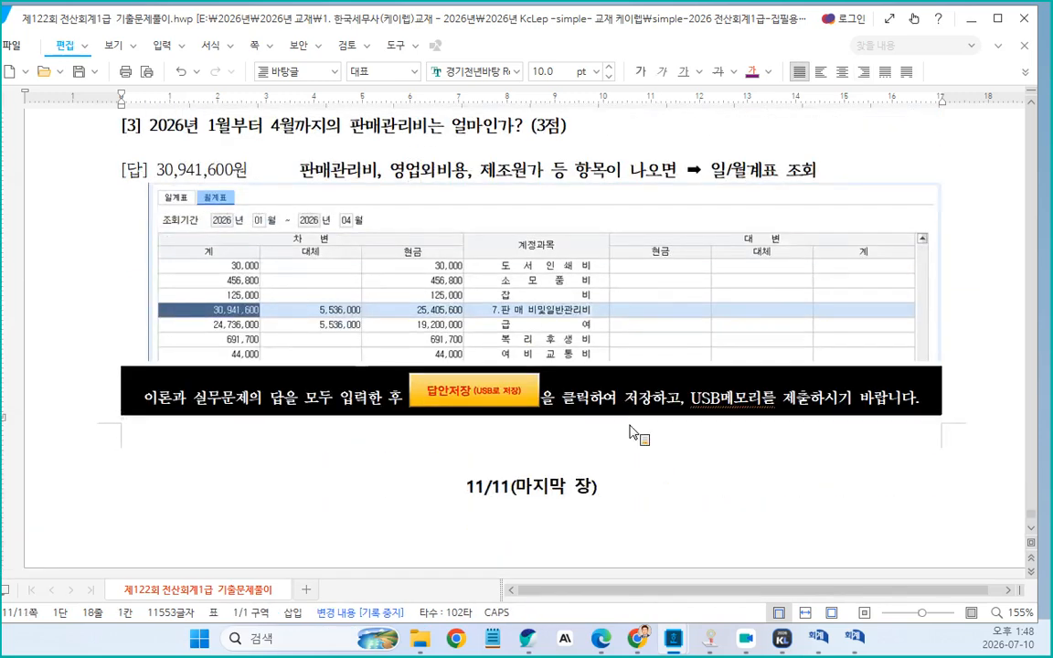
Minimize the answer document window to return to the desktop
scroll(650, 331, up, 4)
click(543, 399)
scroll(613, 431, down, 1)
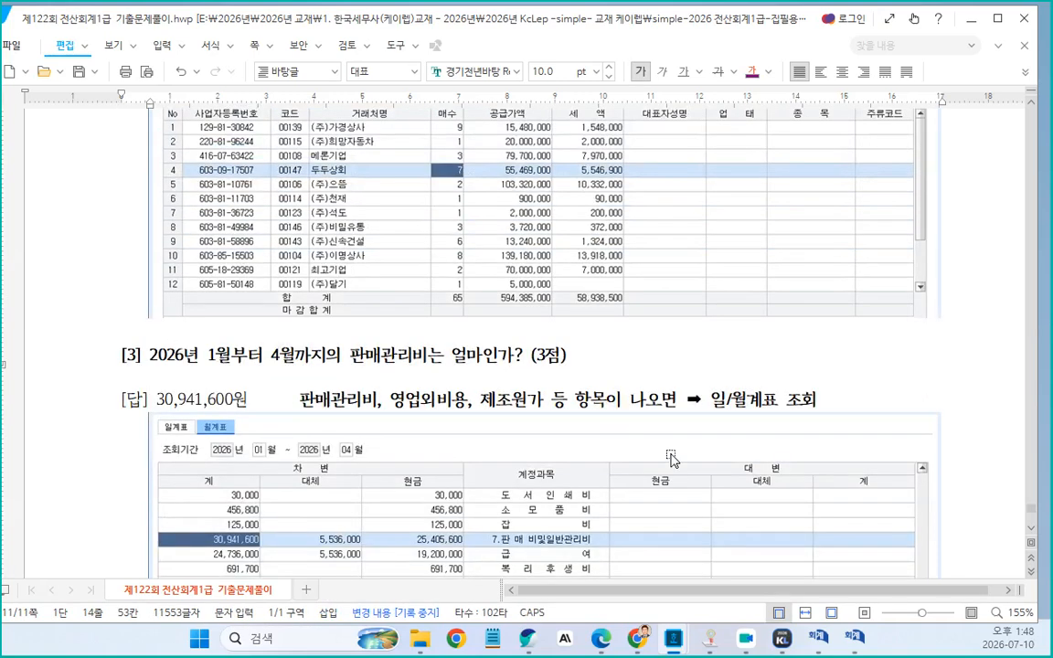
scroll(610, 402, down, 3)
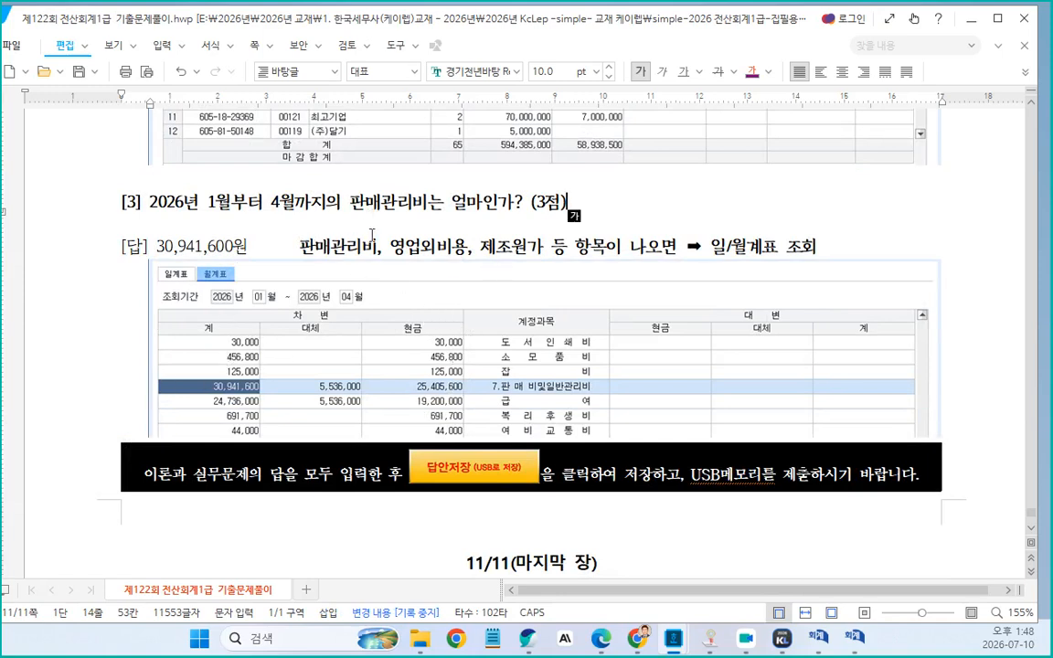
click(353, 211)
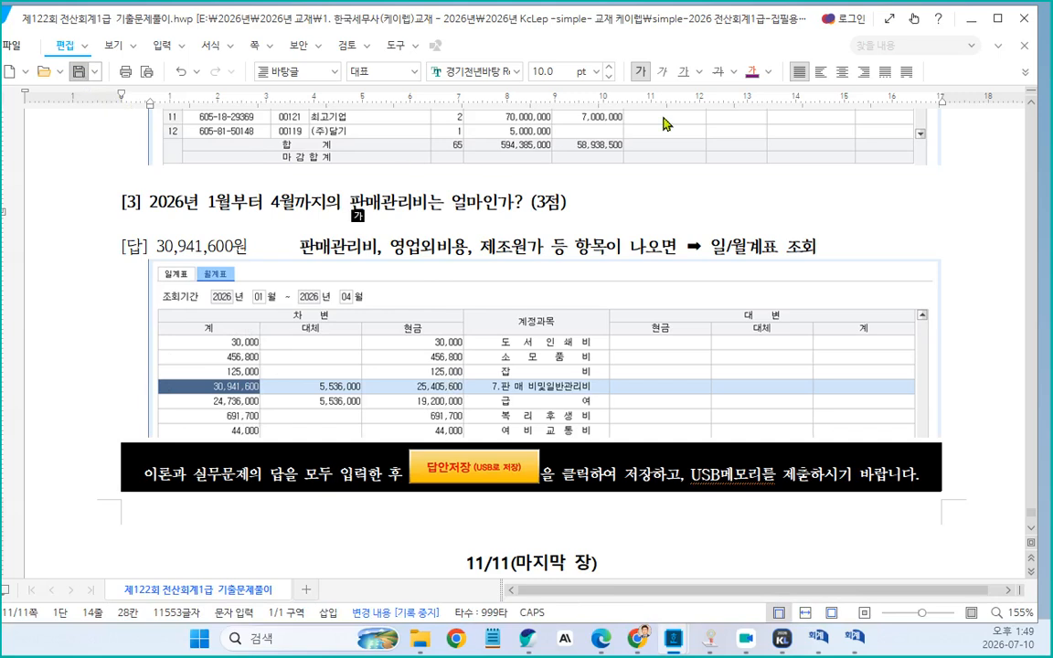
click(971, 22)
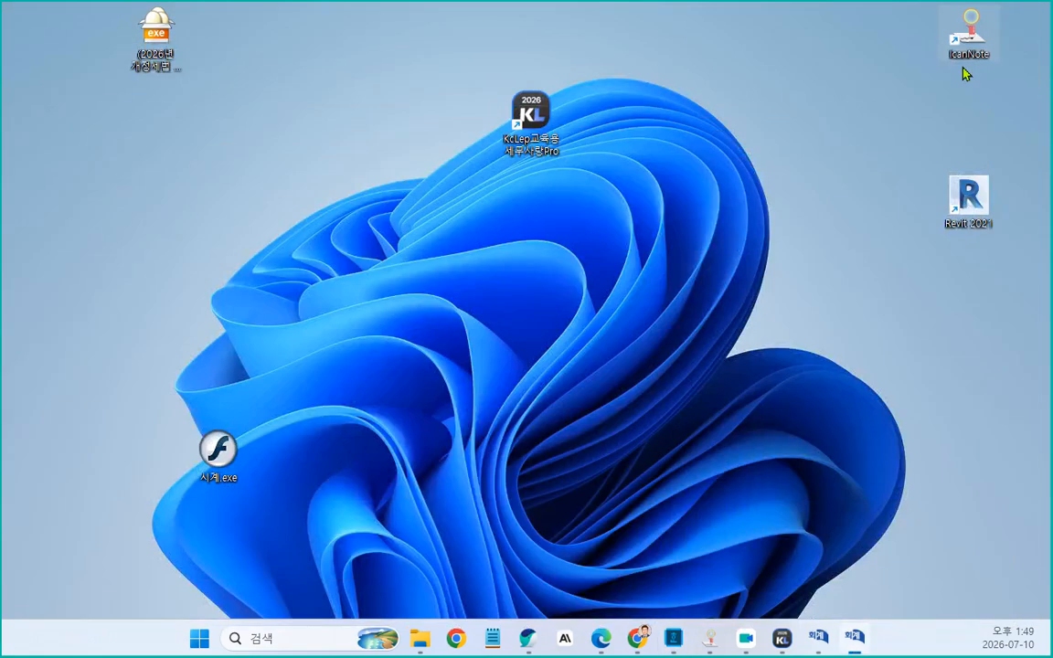